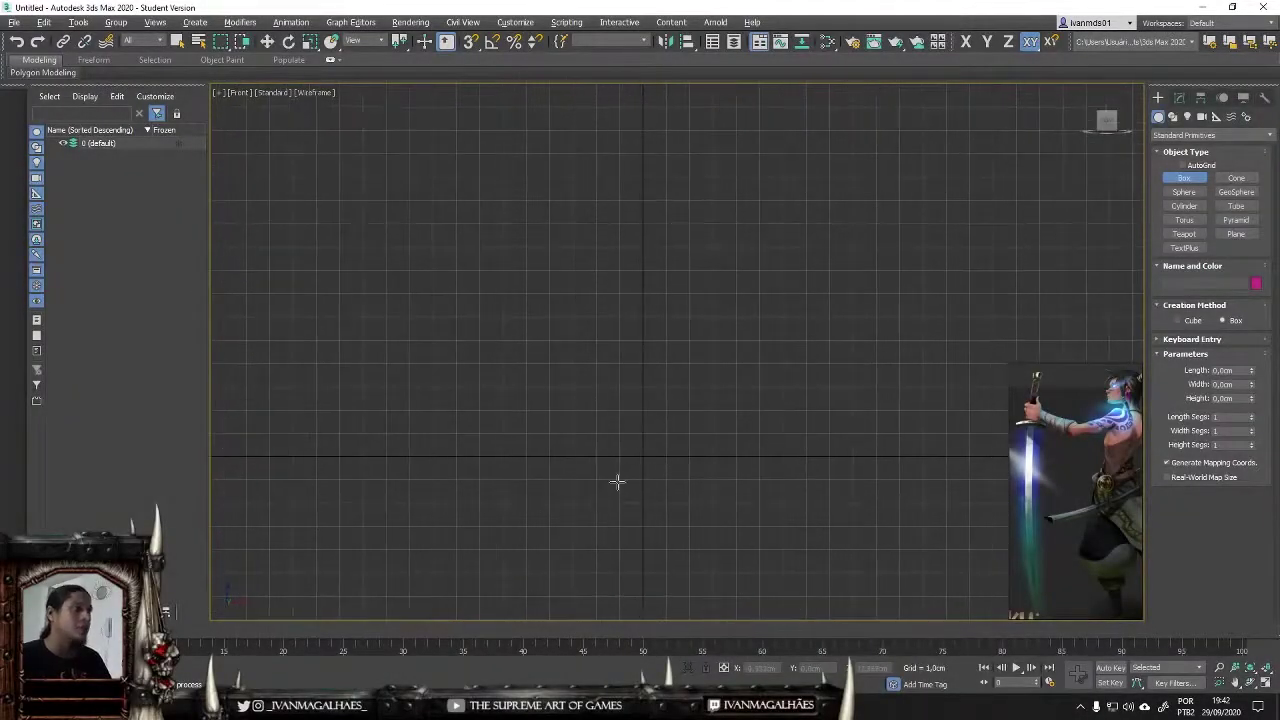
# Step: Draw a tall, thin box in the Front viewport and orbit the Perspective view around it
pyautogui.moveTo(628, 127); pyautogui.dragTo(642, 511)
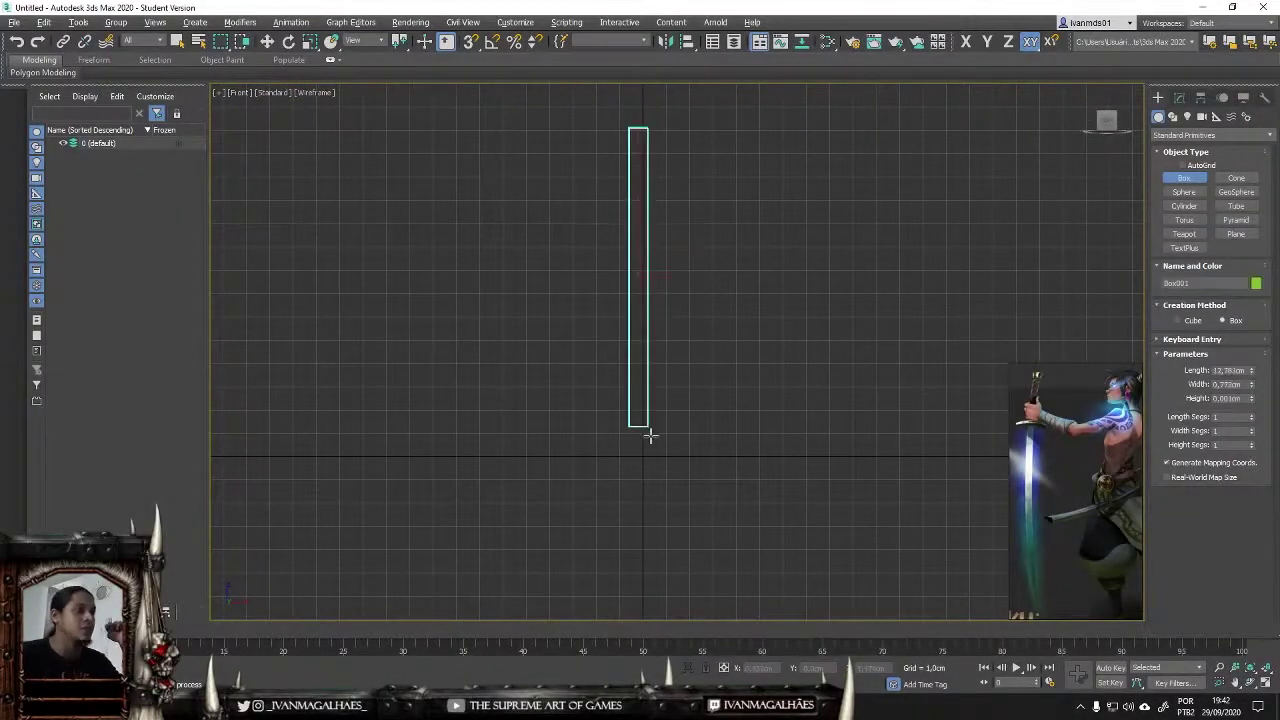
pyautogui.click(828, 447)
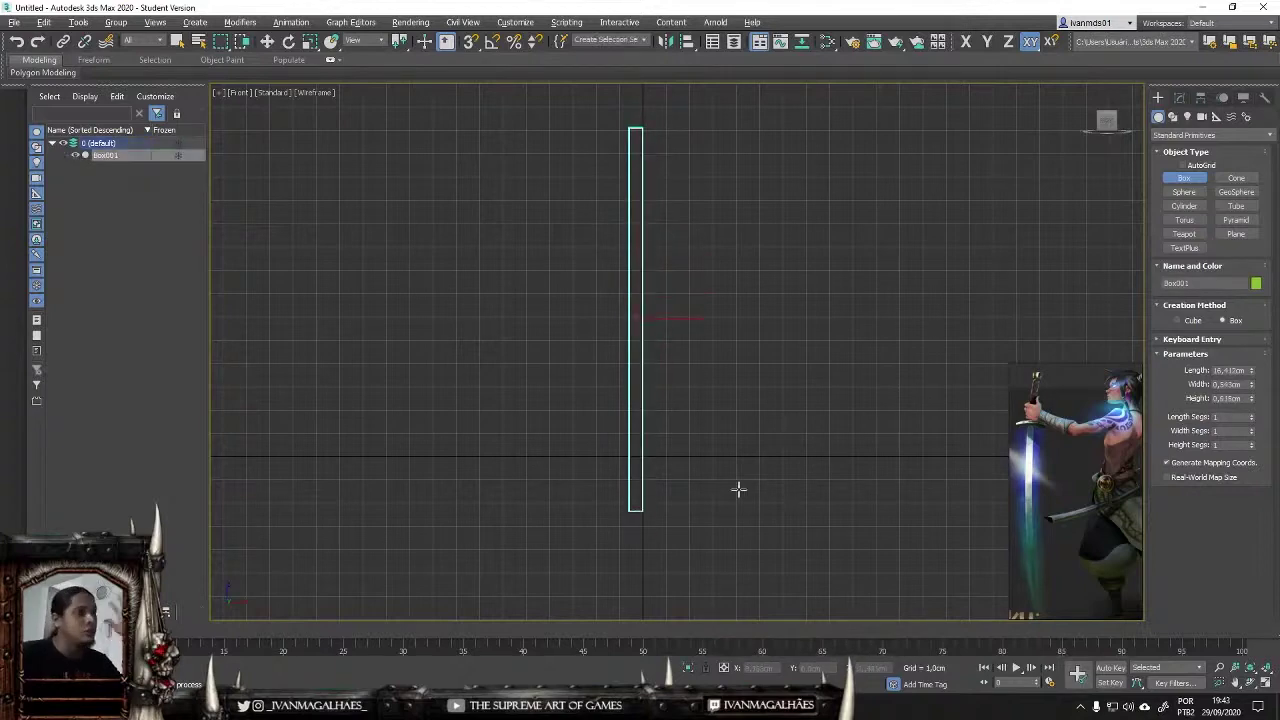
pyautogui.press('l')
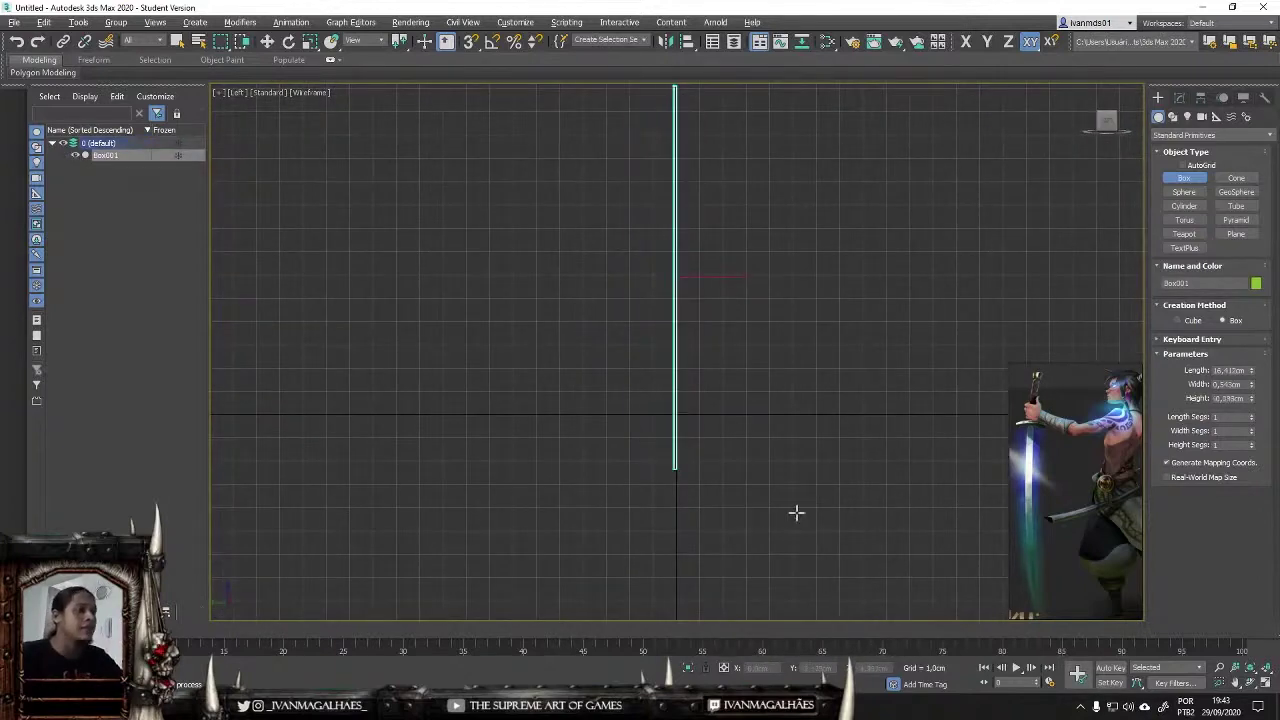
pyautogui.press('w')
pyautogui.press('p')
pyautogui.moveTo(500, 337)
pyautogui.keyDown('alt'); pyautogui.mouseDown(button='middle')
pyautogui.moveTo(677, 277)
pyautogui.moveTo(634, 263)
pyautogui.moveTo(675, 238)
pyautogui.moveTo(640, 320)
pyautogui.moveTo(700, 360)
pyautogui.moveTo(822, 401)
pyautogui.moveTo(581, 110)
pyautogui.moveTo(686, 364)
pyautogui.mouseUp(button='middle'); pyautogui.keyUp('alt')
pyautogui.click(686, 364)
# Step: Select and frame the box, show edged faces, and convert it to an Editable Poly
pyautogui.scroll(3, 686, 364)
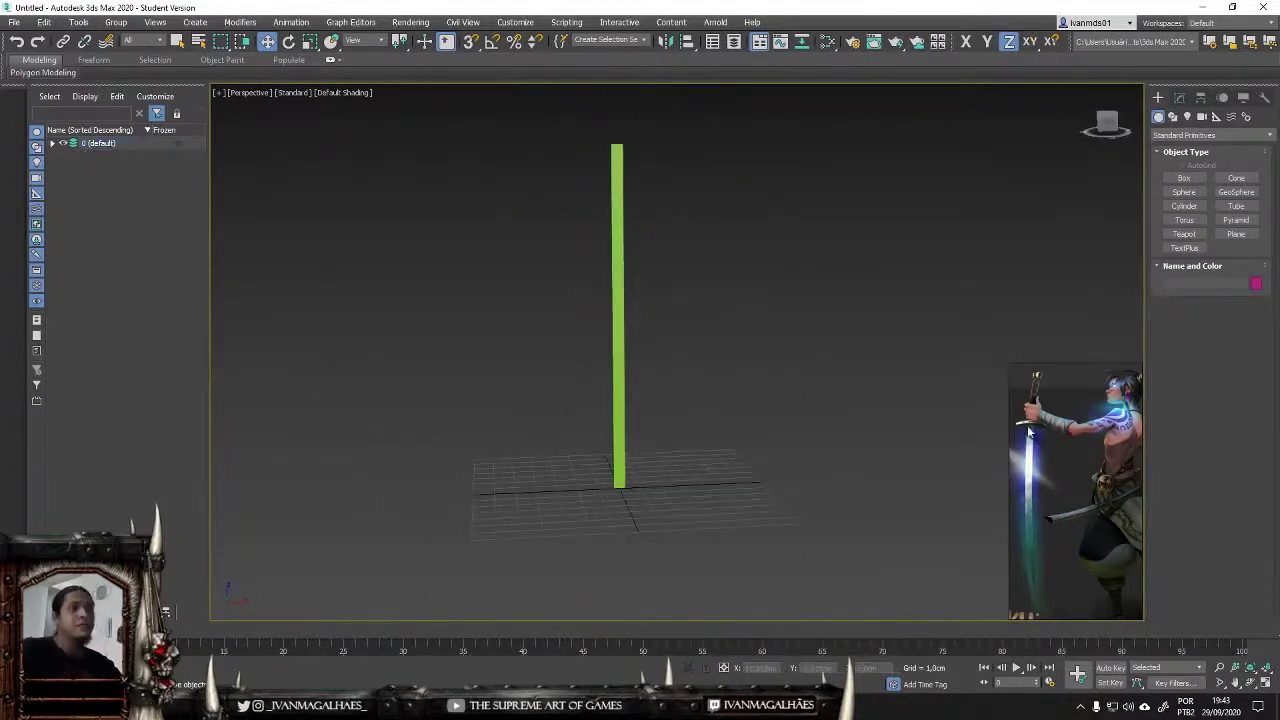
pyautogui.click(617, 268)
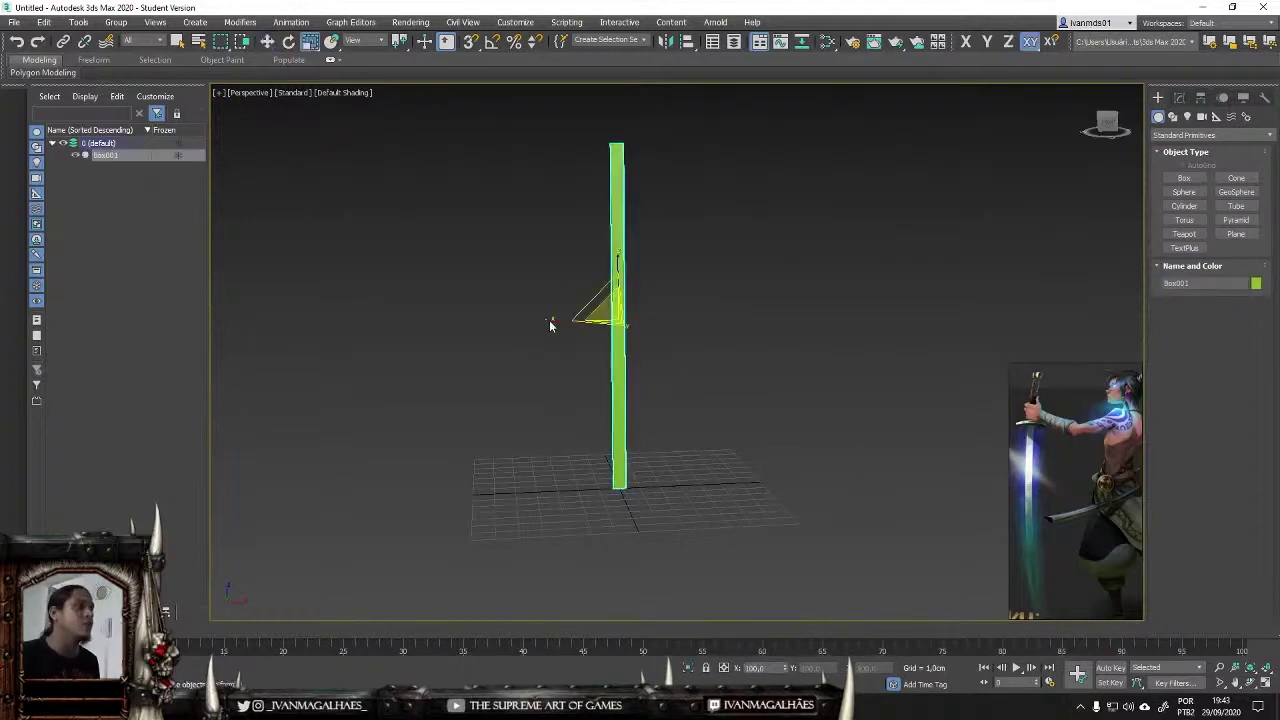
pyautogui.press('z')
pyautogui.press('F4')
pyautogui.keyDown('alt'); pyautogui.moveTo(787, 314); pyautogui.dragTo(607, 304, button='middle'); pyautogui.keyUp('alt')
pyautogui.scroll(-3, 607, 304)
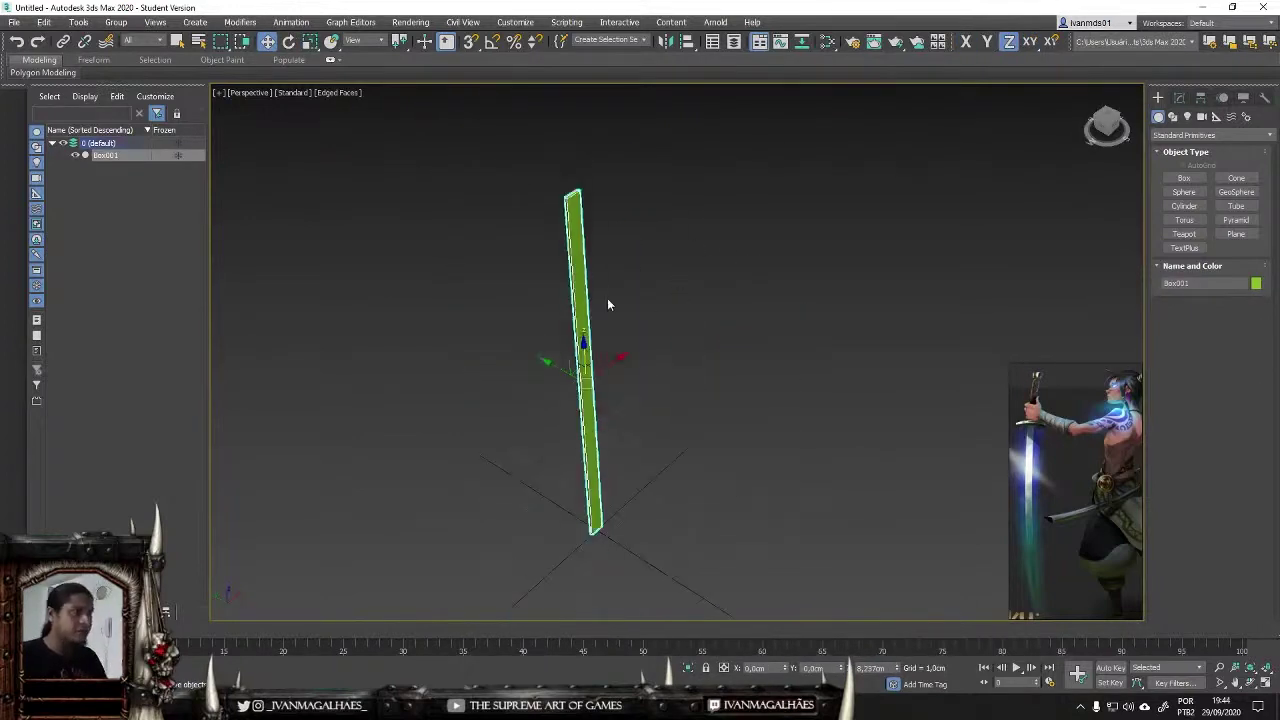
pyautogui.rightClick(570, 200)
pyautogui.moveTo(668, 337)
pyautogui.click(745, 350)
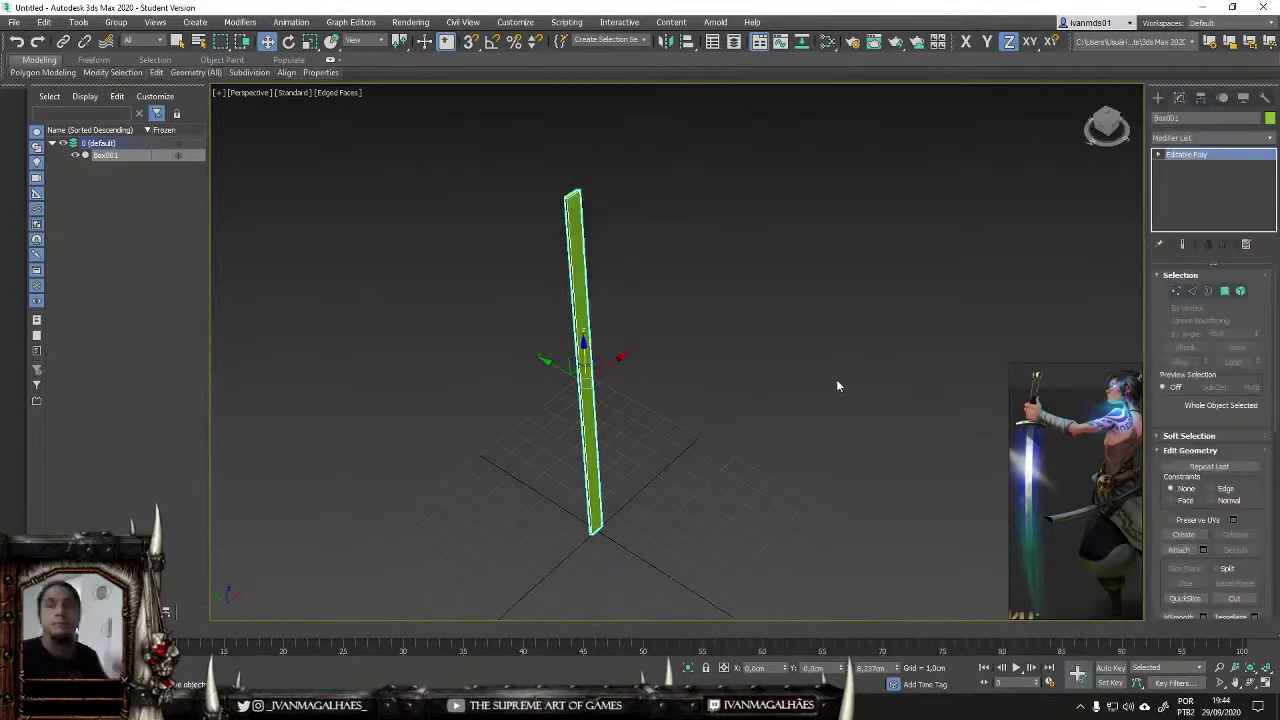
pyautogui.moveTo(837, 380)
pyautogui.keyDown('alt'); pyautogui.mouseDown(button='middle')
pyautogui.moveTo(840, 309)
pyautogui.moveTo(773, 242)
pyautogui.mouseUp(button='middle'); pyautogui.keyUp('alt')
# Step: Select the box's four long vertical edges in Edge mode
pyautogui.click(1192, 290)
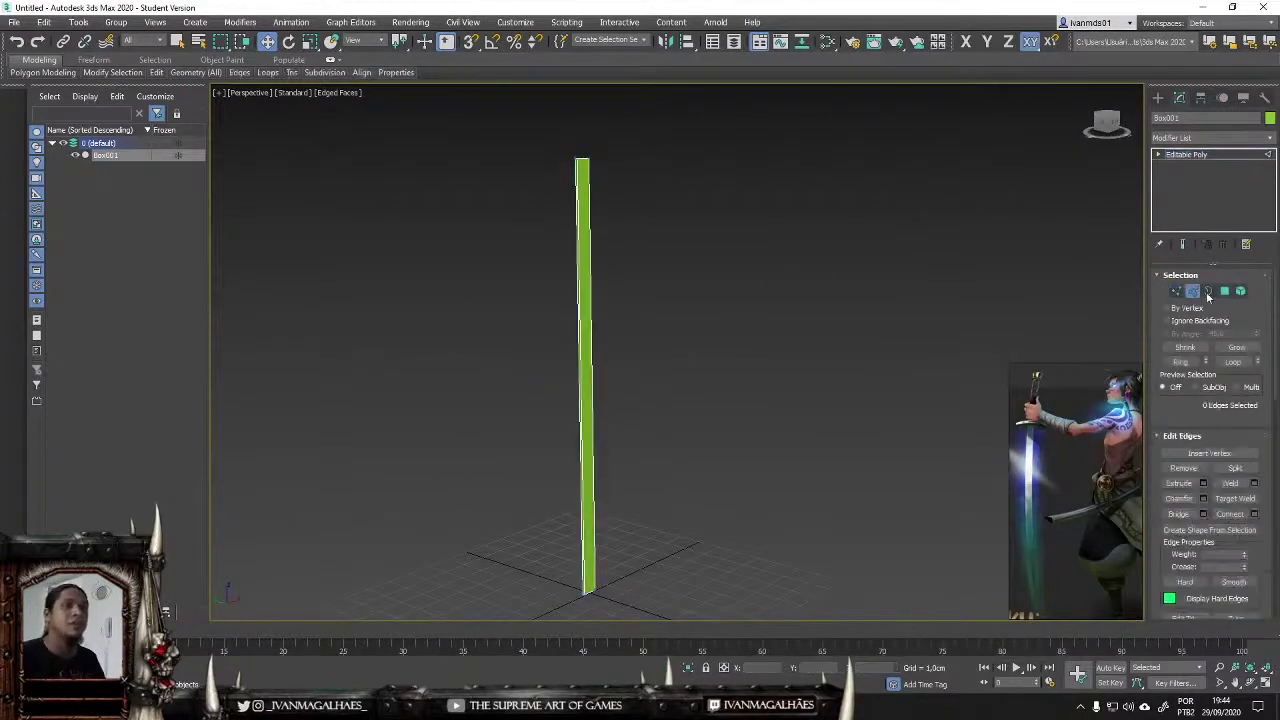
pyautogui.click(1208, 290)
pyautogui.click(1192, 290)
pyautogui.scroll(3, 822, 295)
pyautogui.moveTo(344, 230); pyautogui.dragTo(475, 262)
pyautogui.scroll(-5, 560, 270)
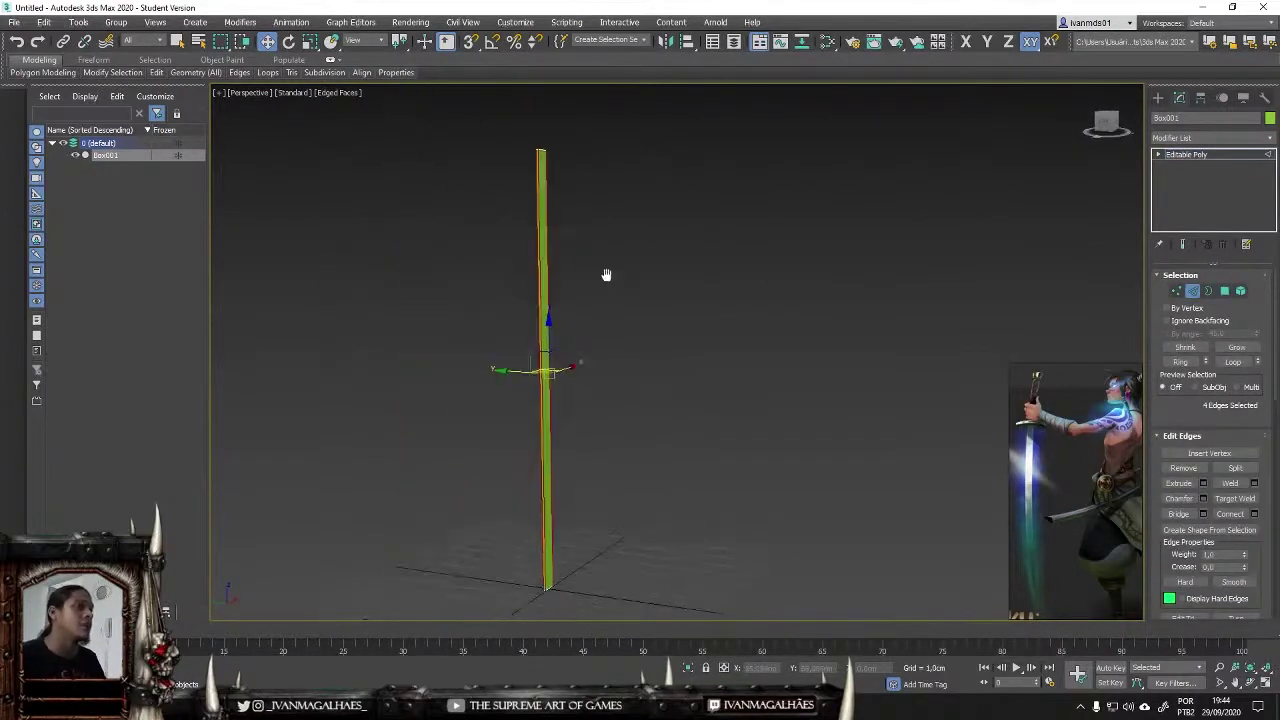
pyautogui.moveTo(828, 393); pyautogui.dragTo(837, 401, button='middle')
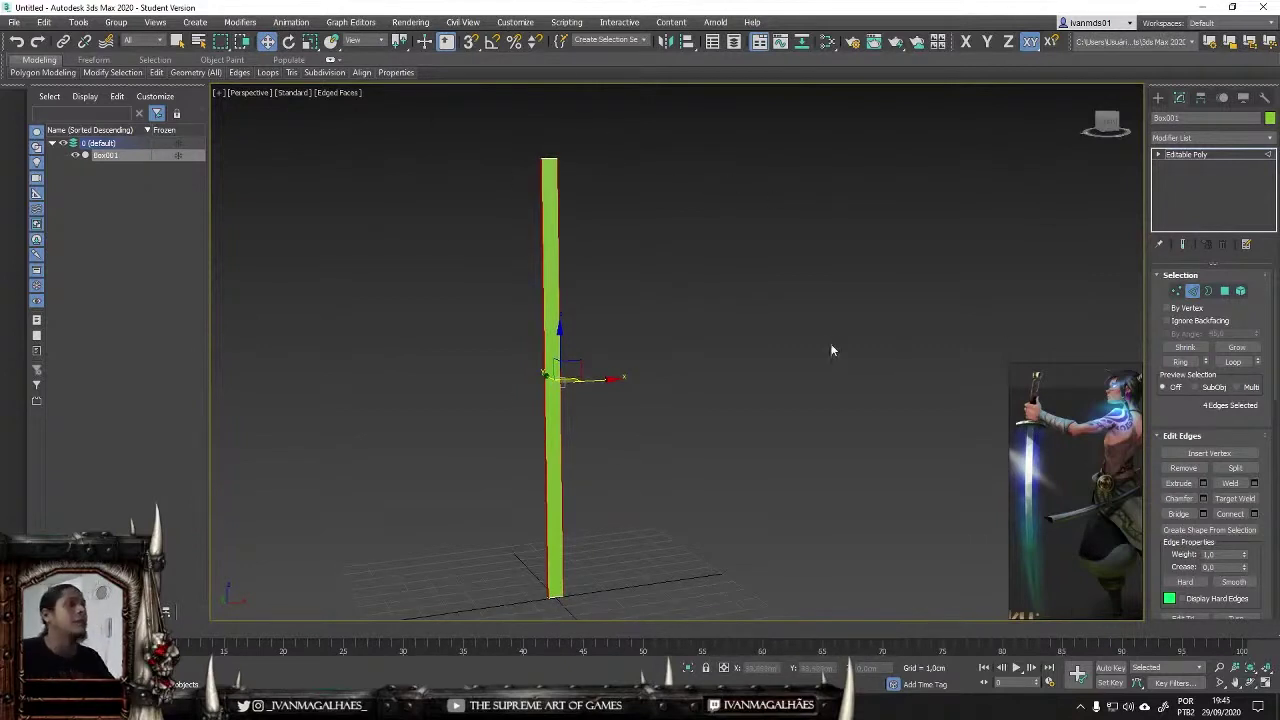
# Step: Connect the selected edges to add 12 evenly spaced horizontal loops along the box
pyautogui.click(1254, 513)
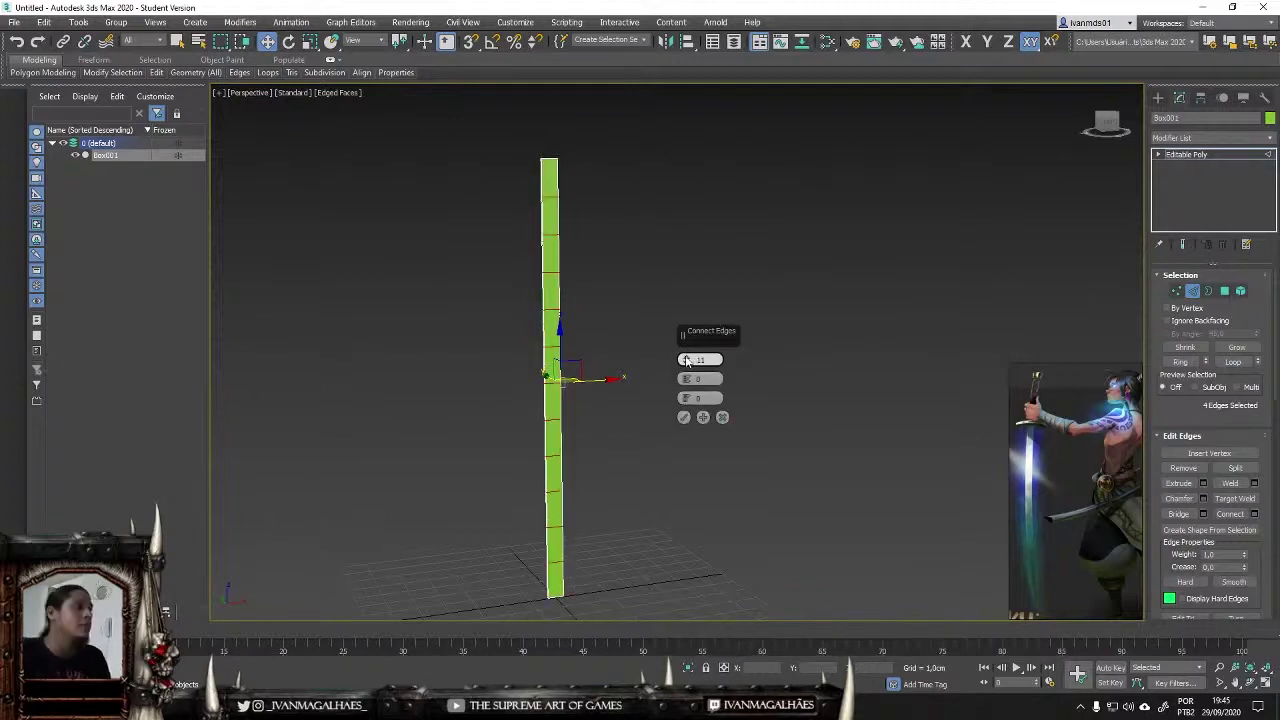
pyautogui.click(331, 62)
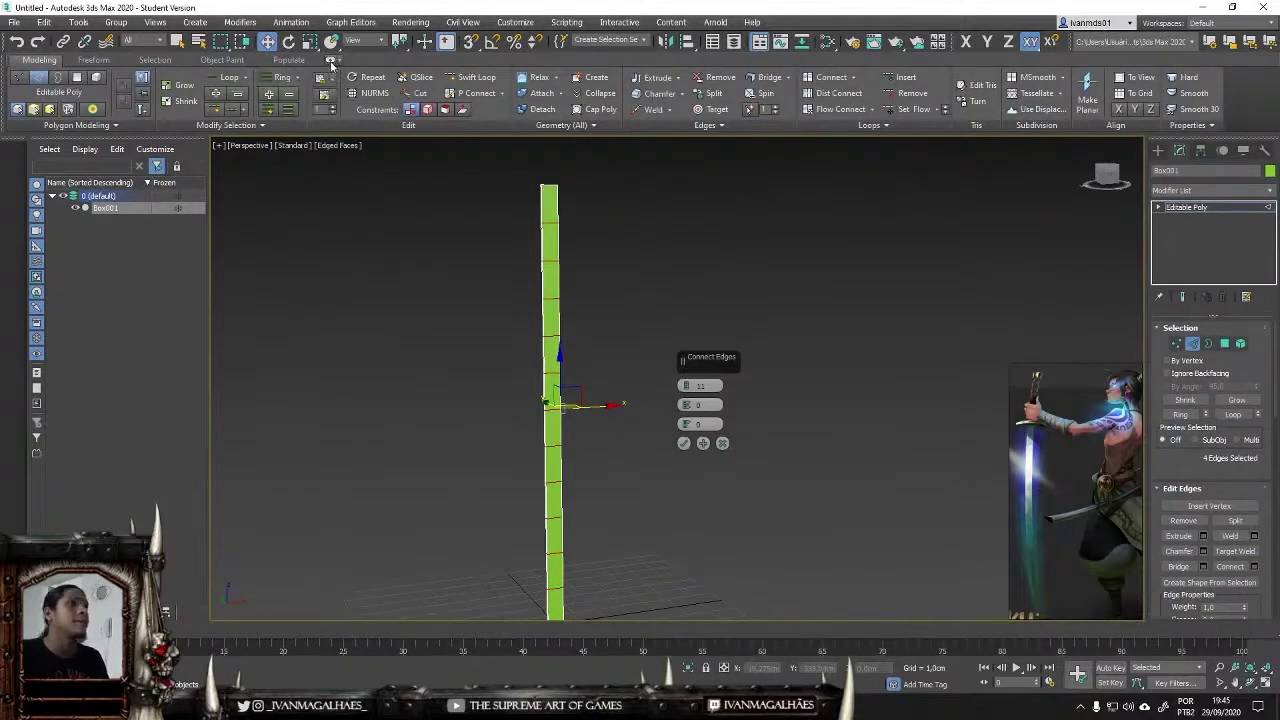
pyautogui.click(331, 62)
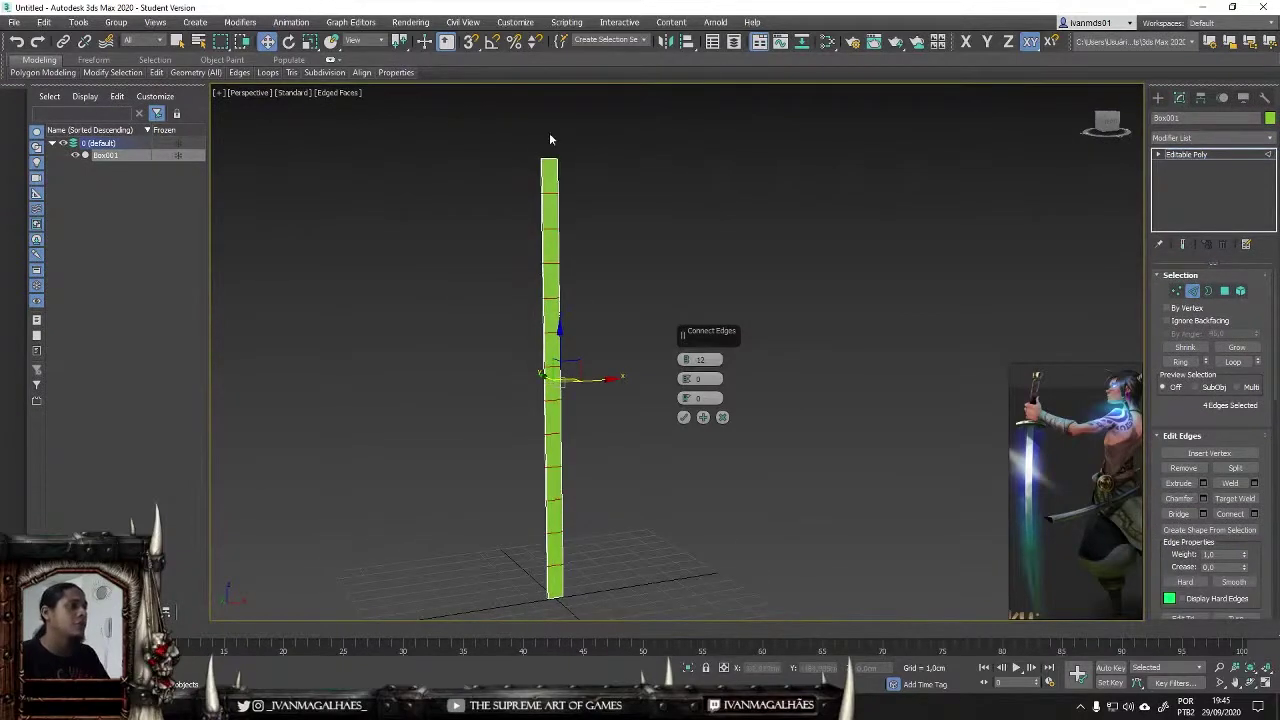
pyautogui.click(683, 417)
pyautogui.press('f')
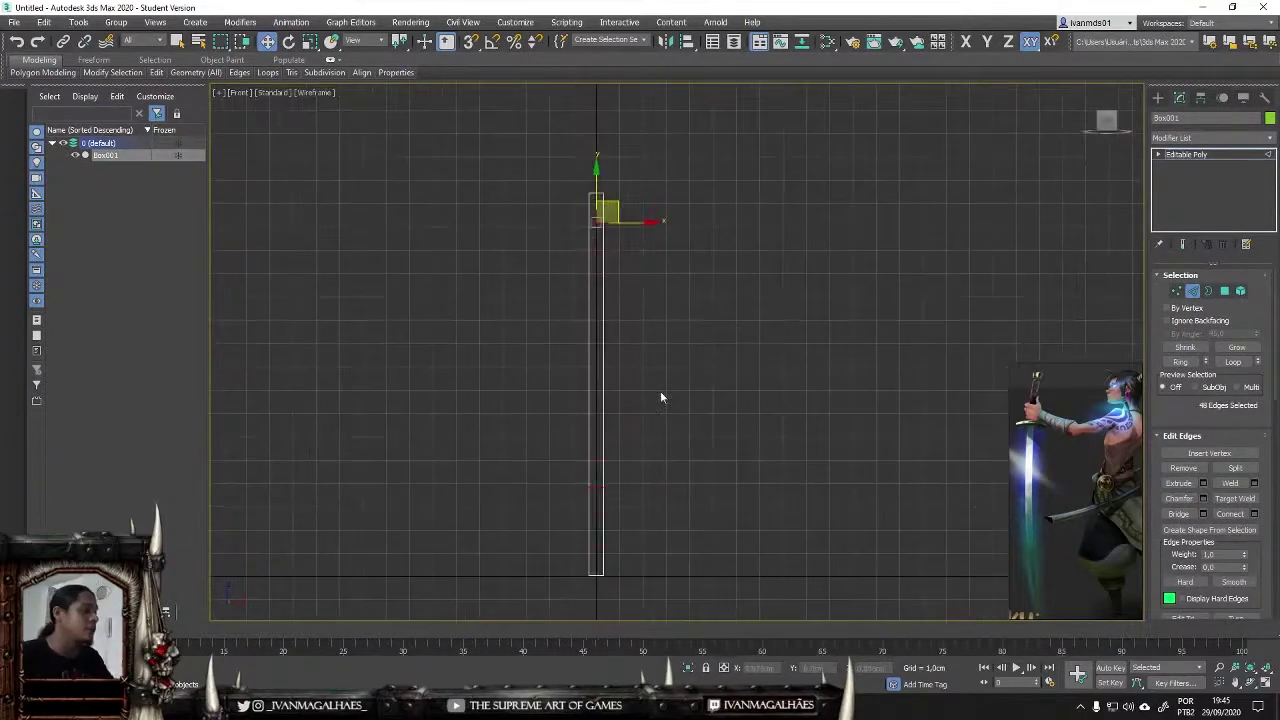
pyautogui.click(1192, 290)
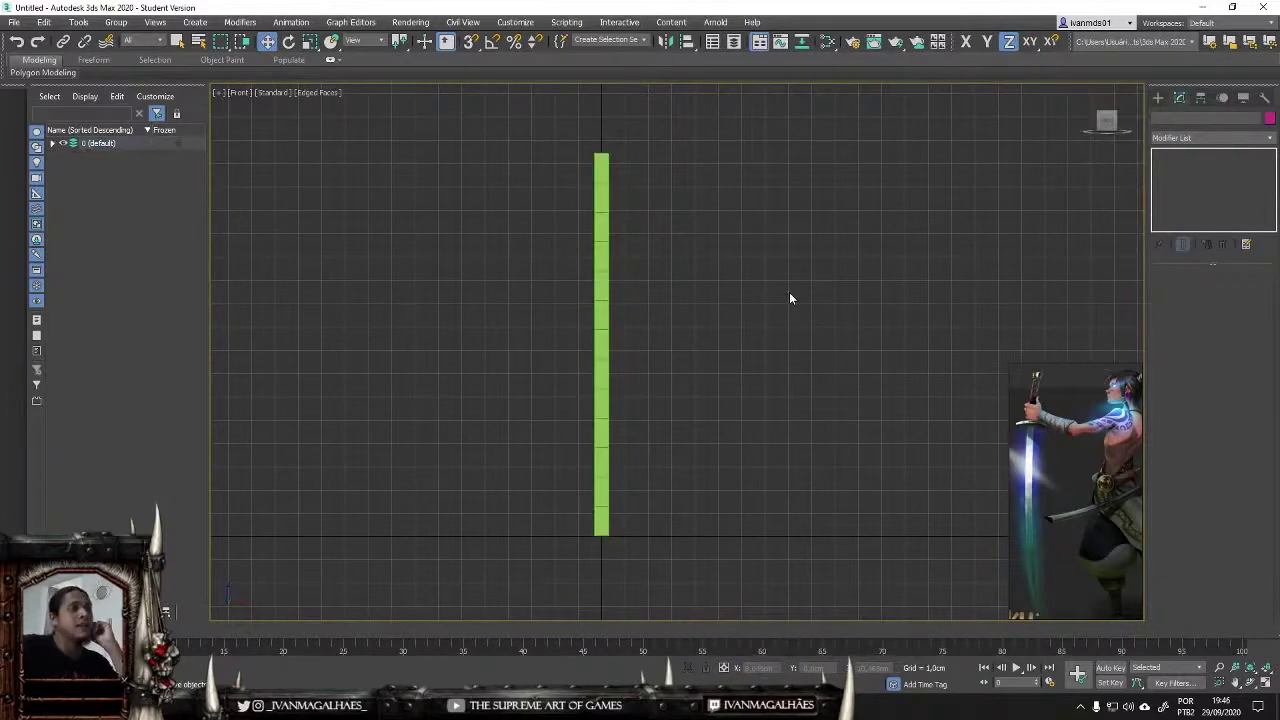
# Step: Add a Bend modifier to the segmented box
pyautogui.scroll(2, 608, 162)
pyautogui.scroll(2, 608, 162)
pyautogui.scroll(-2, 627, 160)
pyautogui.scroll(-2, 632, 185)
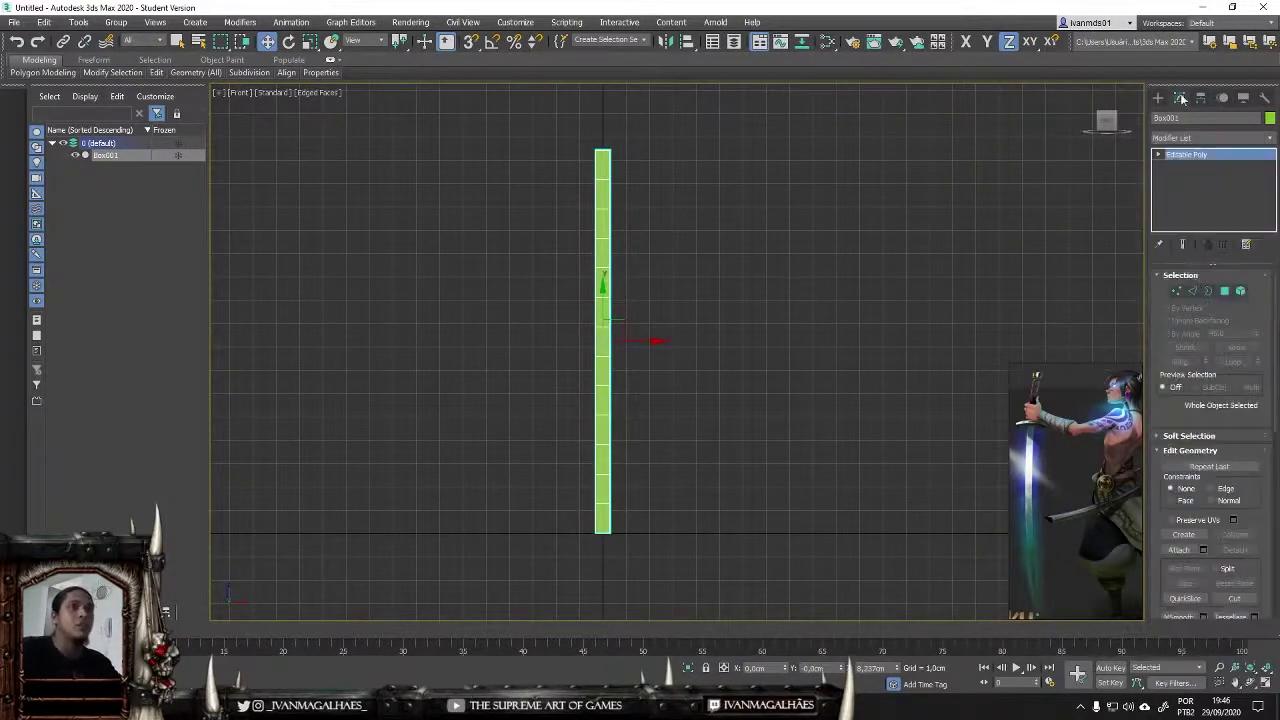
pyautogui.click(1190, 138)
pyautogui.click(1188, 148)
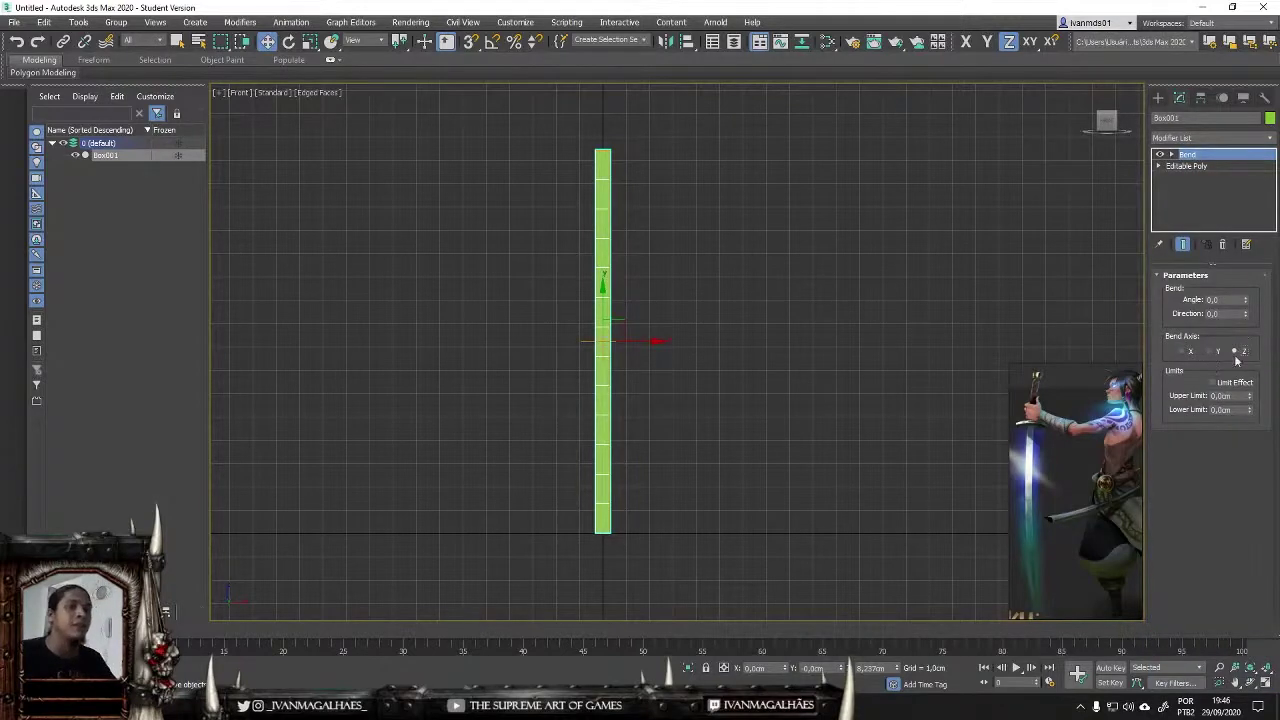
# Step: Try several bend angles, including 28 and a full ring, then undo back to the straight box
pyautogui.press('p')
pyautogui.moveTo(1246, 299); pyautogui.dragTo(1273, 190)
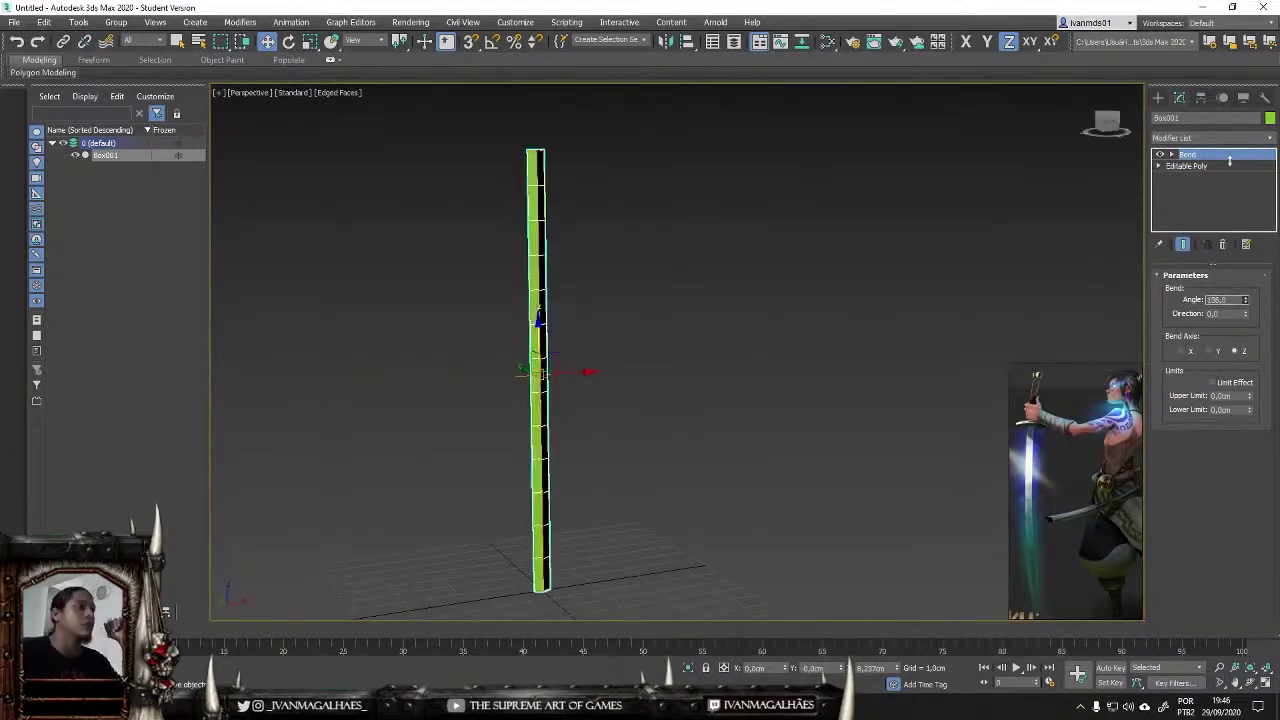
pyautogui.rightClick(1245, 299)
pyautogui.moveTo(1245, 299); pyautogui.dragTo(105, 318)
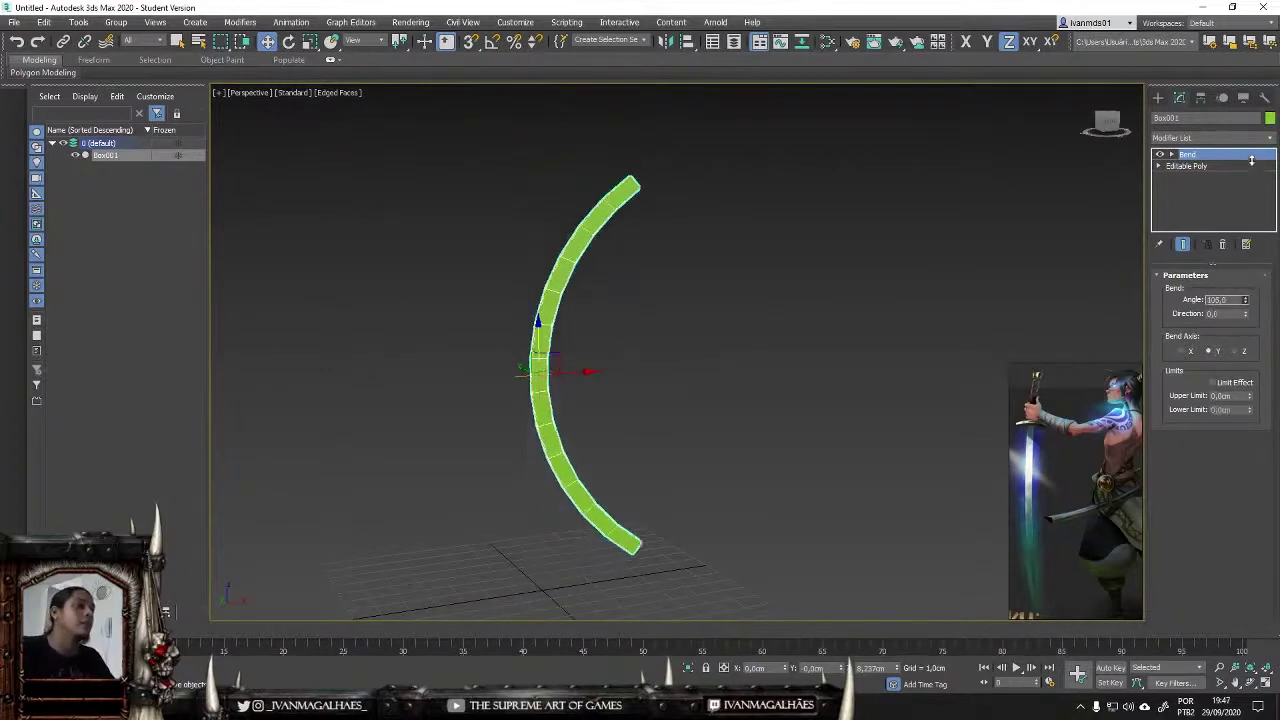
pyautogui.rightClick(105, 318)
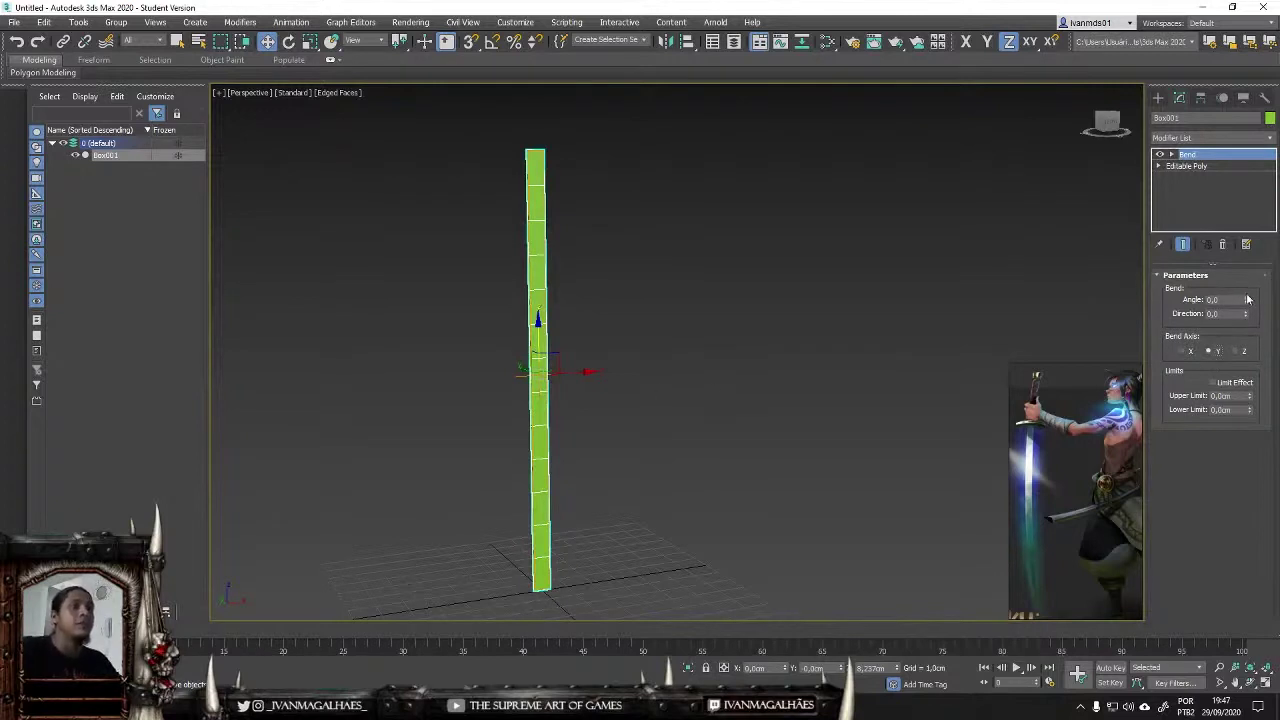
pyautogui.moveTo(1247, 299); pyautogui.dragTo(3, 348)
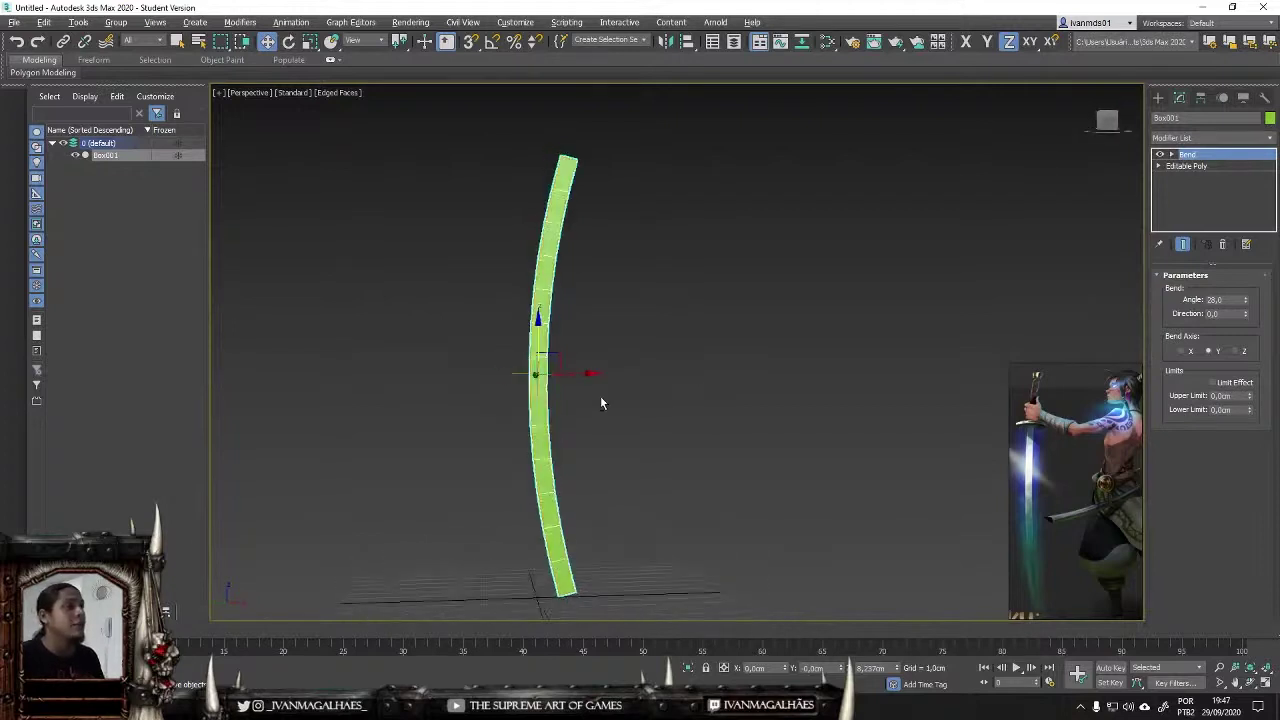
pyautogui.keyDown('alt'); pyautogui.moveTo(600, 396); pyautogui.dragTo(640, 360, button='middle'); pyautogui.keyUp('alt')
pyautogui.moveTo(1245, 299); pyautogui.dragTo(1245, 250)
pyautogui.hotkey('ctrl', 'z')
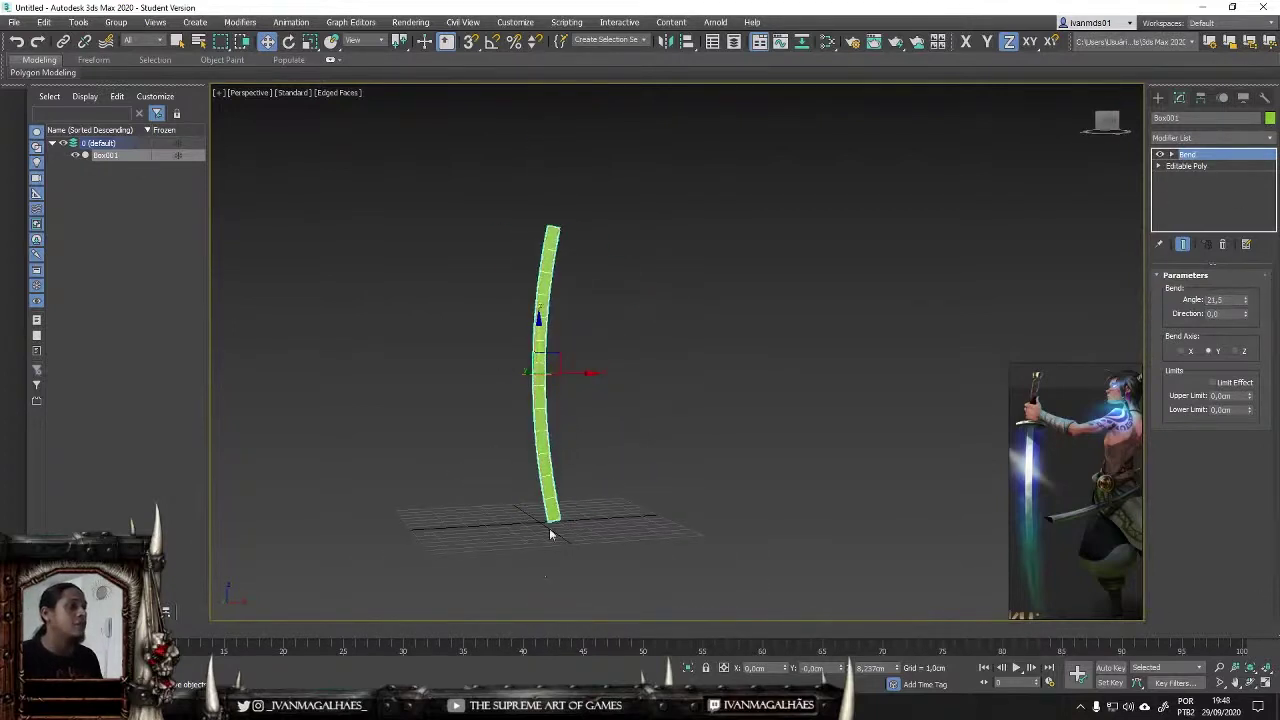
pyautogui.hotkey('ctrl', 'z')
pyautogui.hotkey('ctrl', 'z')
# Step: Centre the box's pivot with Affect Pivot Only and lower it toward the base
pyautogui.click(1201, 97)
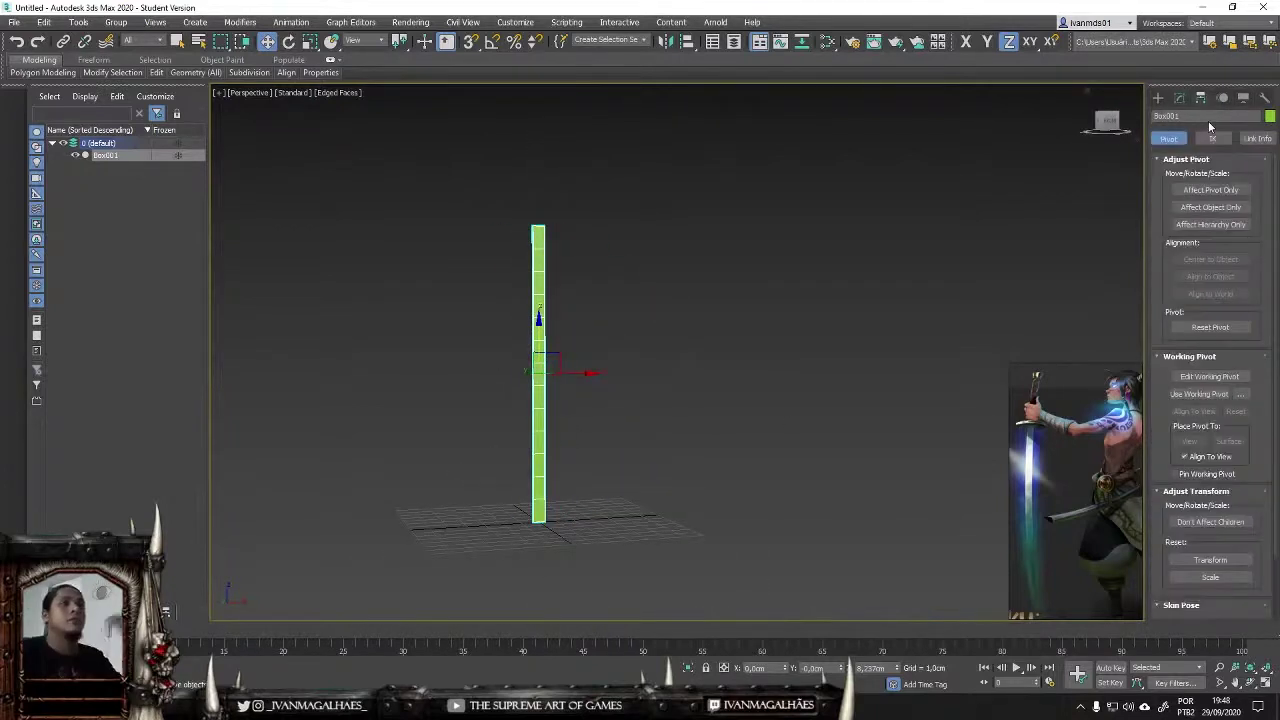
pyautogui.click(1200, 190)
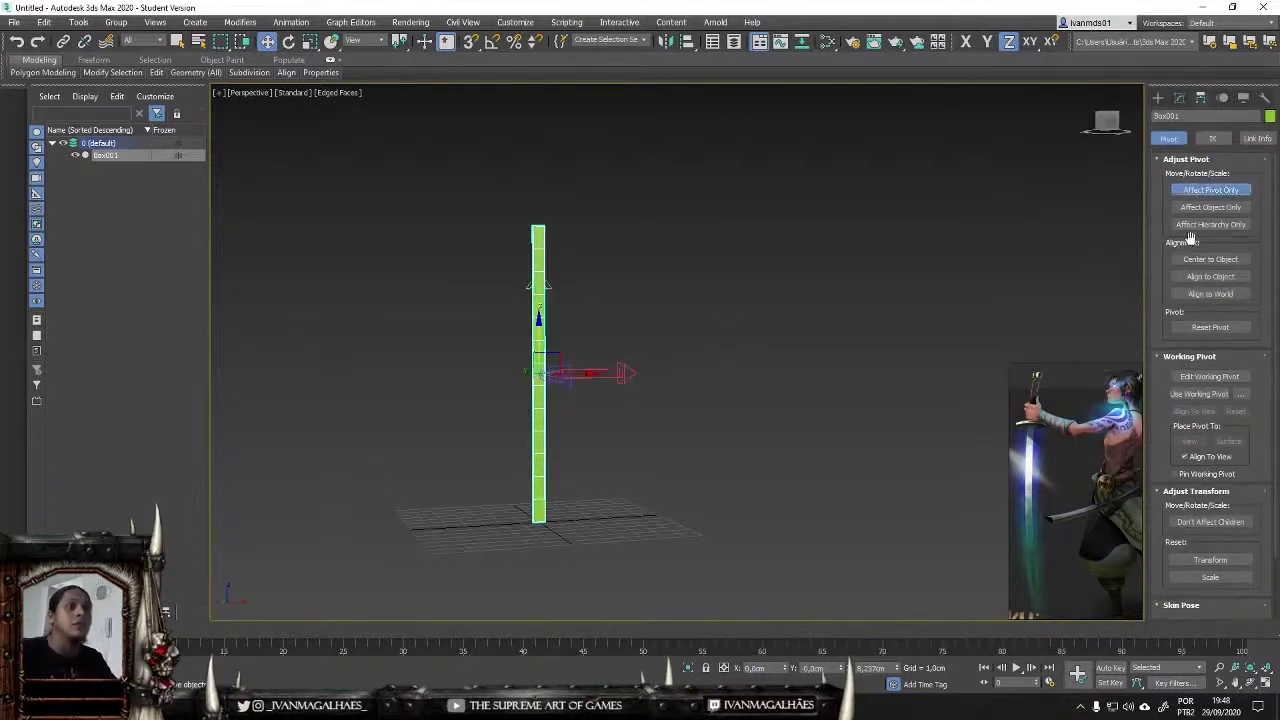
pyautogui.click(1205, 262)
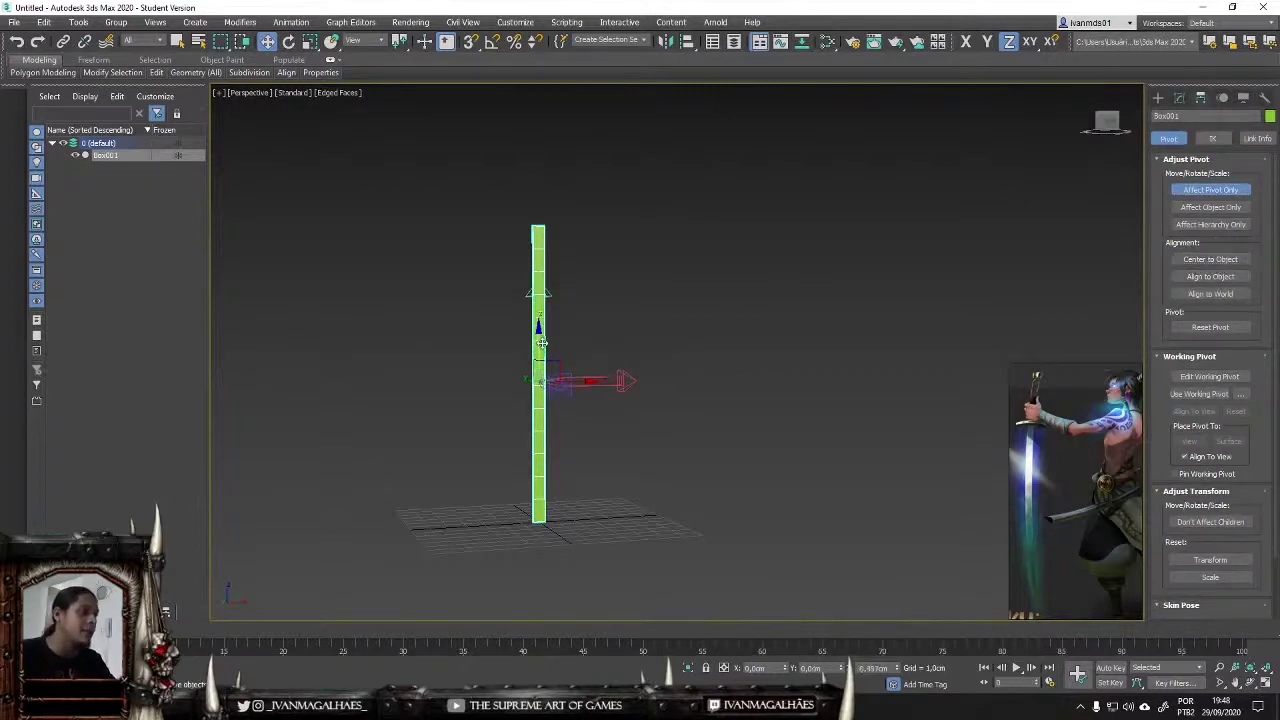
pyautogui.moveTo(538, 320); pyautogui.dragTo(562, 428)
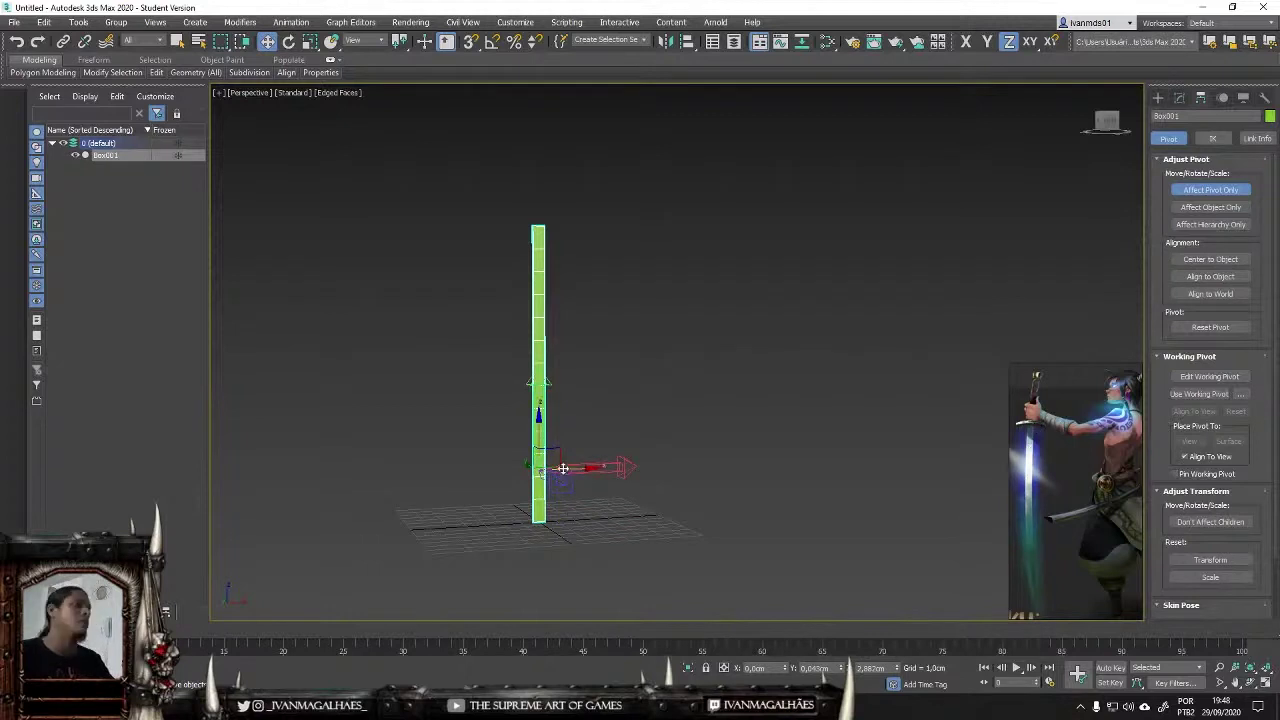
# Step: Add a Bend modifier on the Y axis and reduce it to a gentle -10 angle
pyautogui.click(1179, 97)
pyautogui.click(1210, 137)
pyautogui.press('b')
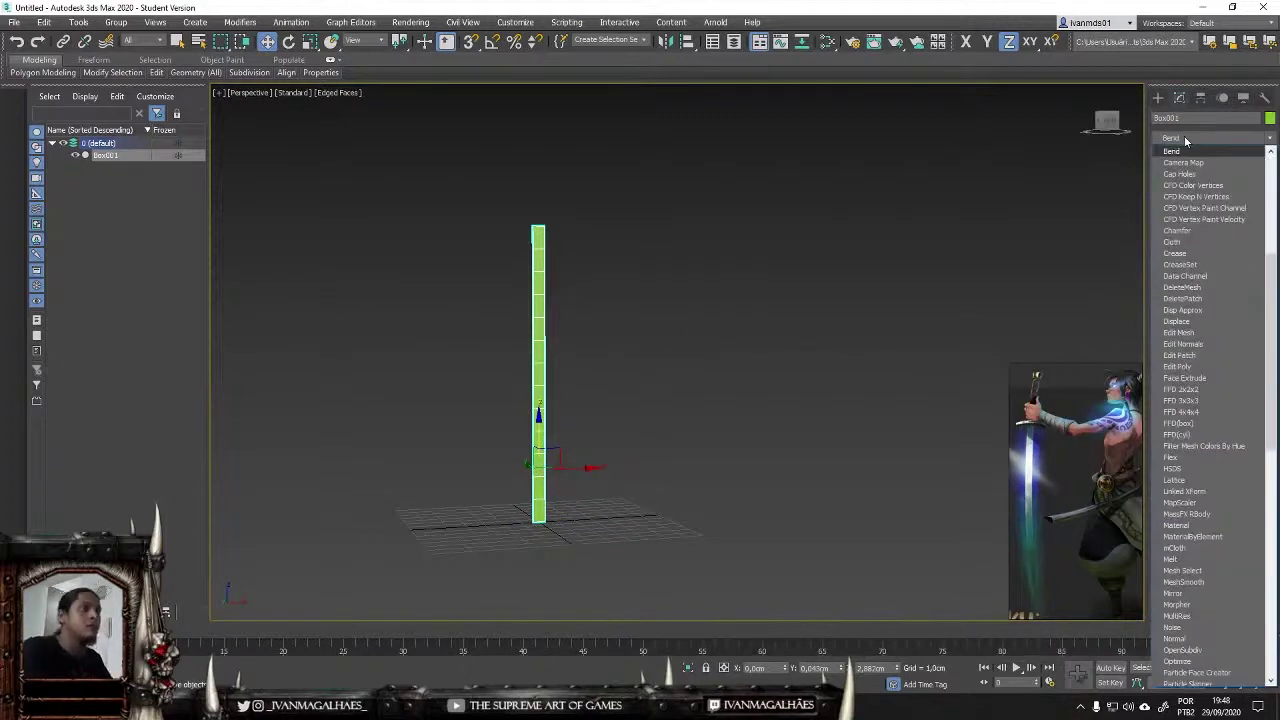
pyautogui.click(1210, 352)
pyautogui.click(1210, 352)
pyautogui.moveTo(1245, 300); pyautogui.dragTo(712, 469)
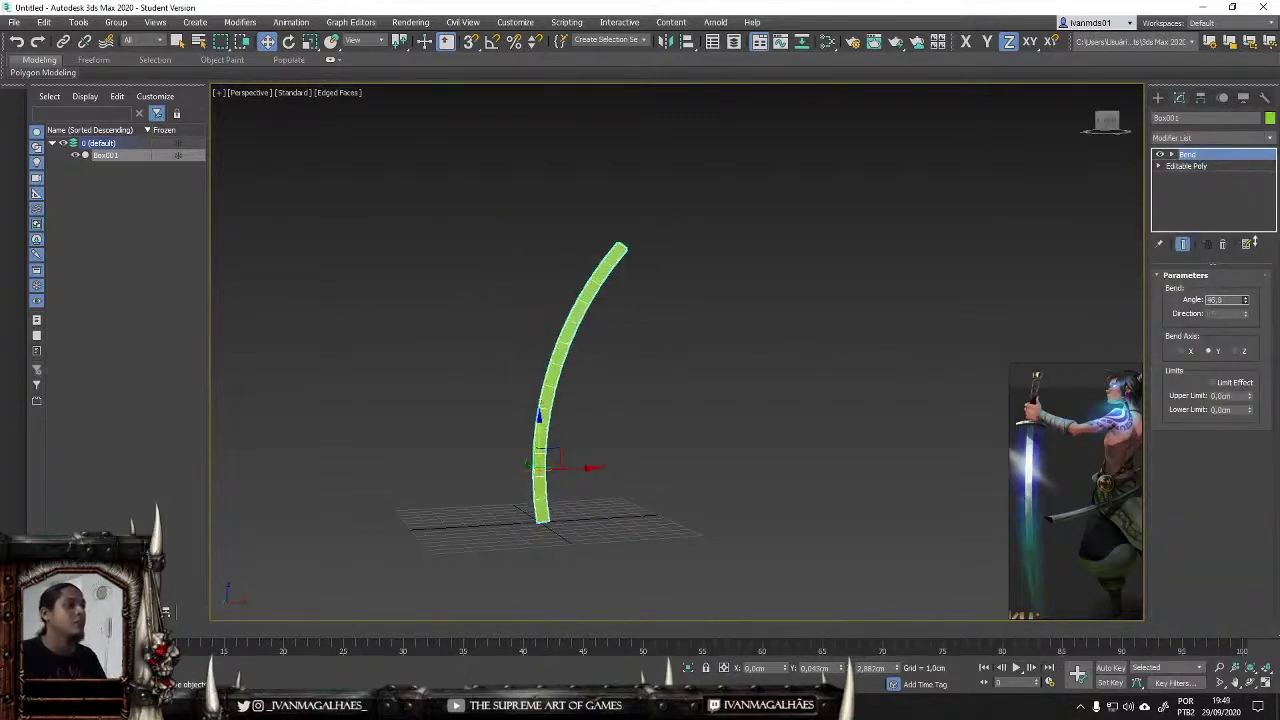
pyautogui.moveTo(1119, 346); pyautogui.dragTo(1065, 392)
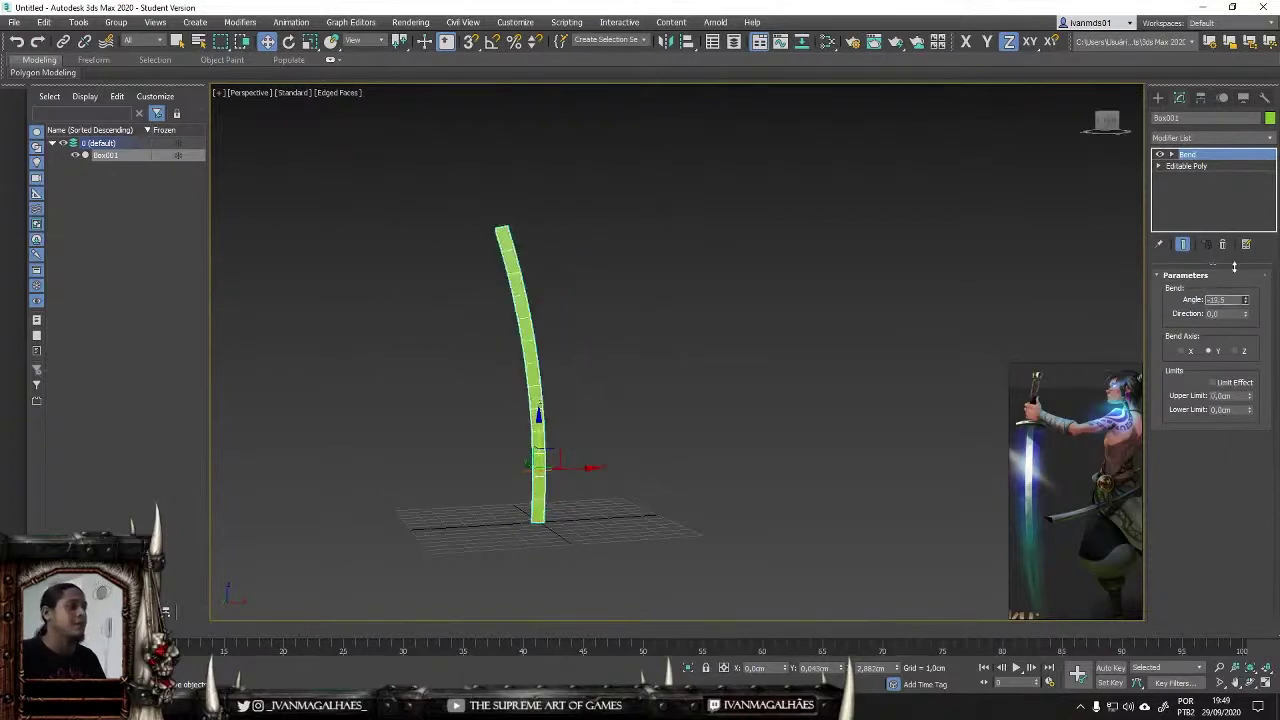
pyautogui.moveTo(1246, 302)
pyautogui.mouseDown()
pyautogui.moveTo(770, 354)
pyautogui.moveTo(1124, 323)
pyautogui.mouseUp()
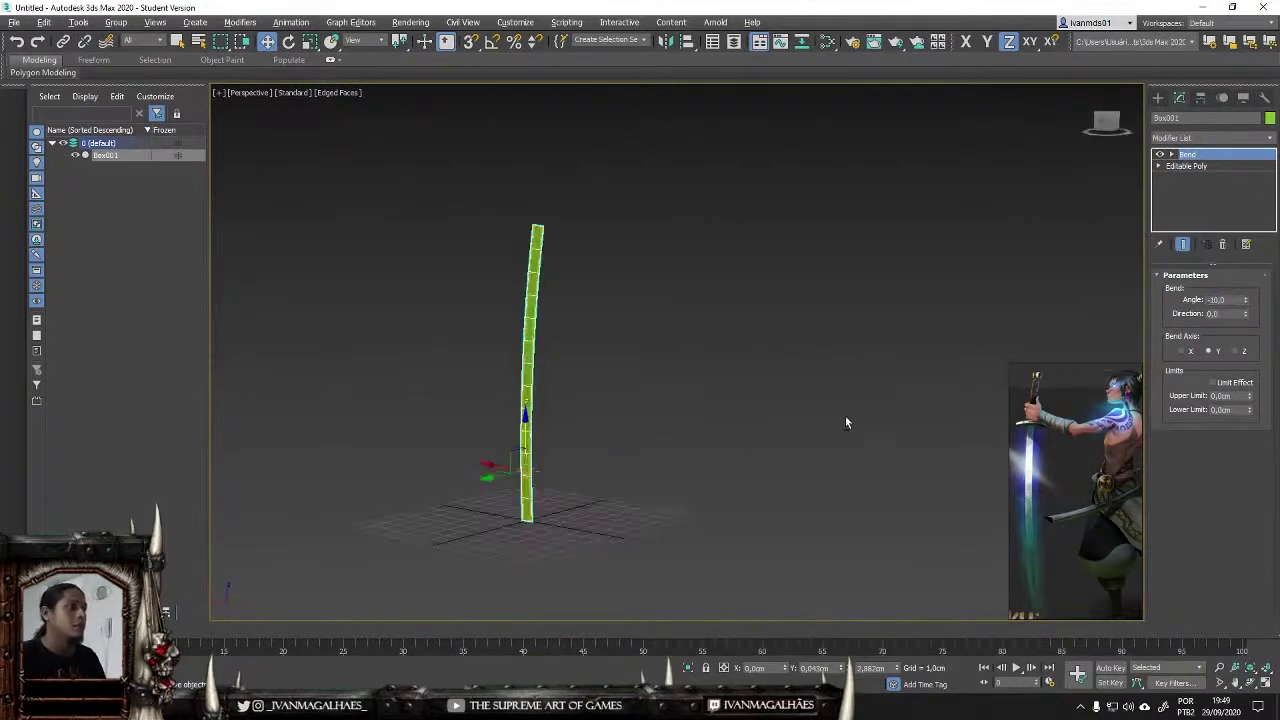
pyautogui.keyDown('alt'); pyautogui.moveTo(845, 415); pyautogui.dragTo(688, 421, button='middle'); pyautogui.keyUp('alt')
# Step: Reset the bend direction to 0 and toggle the Bend off and on to compare
pyautogui.moveTo(1245, 313); pyautogui.dragTo(1237, 291)
pyautogui.rightClick(1237, 291)
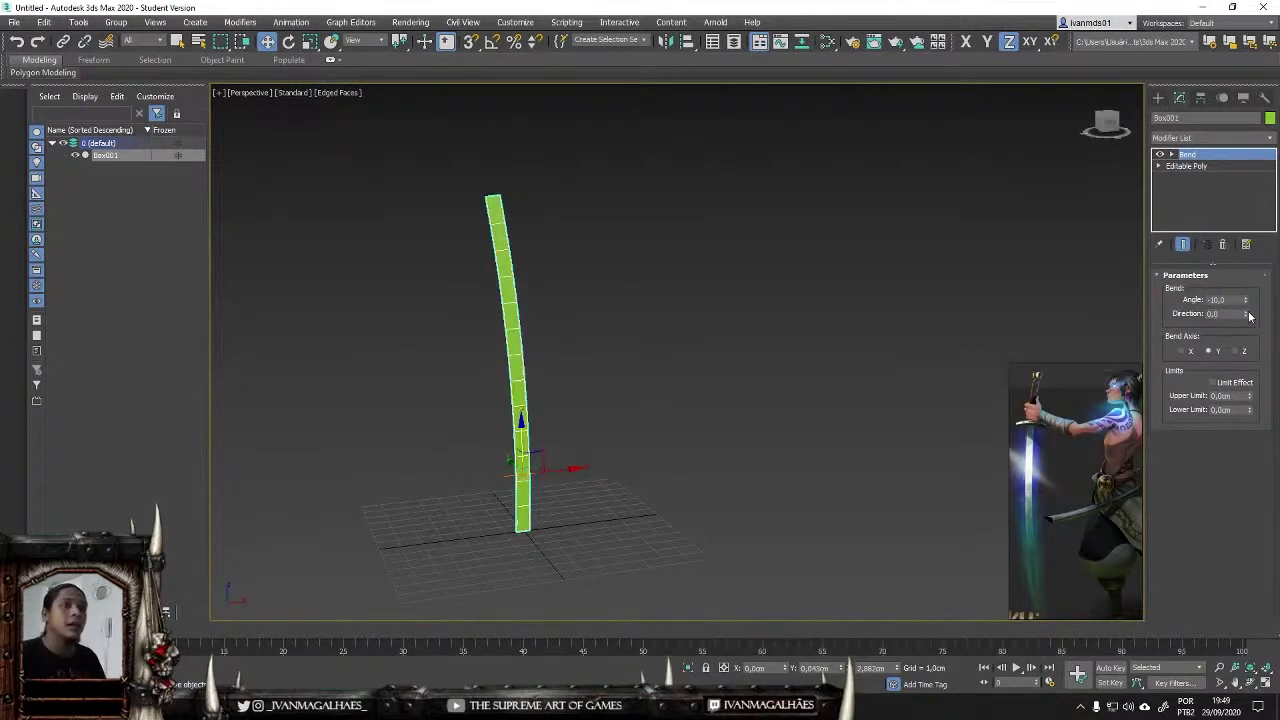
pyautogui.keyDown('alt'); pyautogui.moveTo(562, 196); pyautogui.dragTo(638, 208, button='middle'); pyautogui.keyUp('alt')
pyautogui.click(1165, 155)
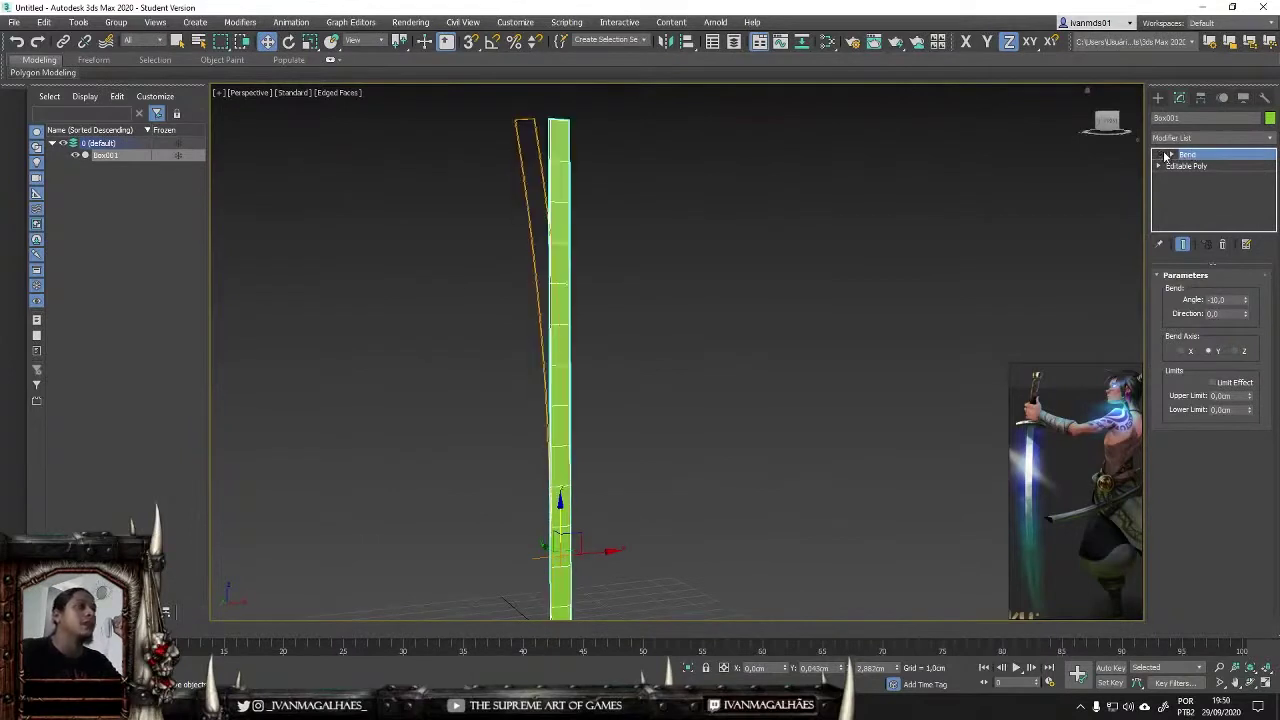
pyautogui.click(1165, 155)
pyautogui.moveTo(683, 160)
pyautogui.keyDown('alt'); pyautogui.mouseDown(button='middle')
pyautogui.moveTo(886, 204)
pyautogui.moveTo(597, 194)
pyautogui.mouseUp(button='middle'); pyautogui.keyUp('alt')
# Step: Convert the bent box to an Editable Poly, baking in the curve
pyautogui.rightClick(597, 194)
pyautogui.click(770, 345)
pyautogui.press('1')
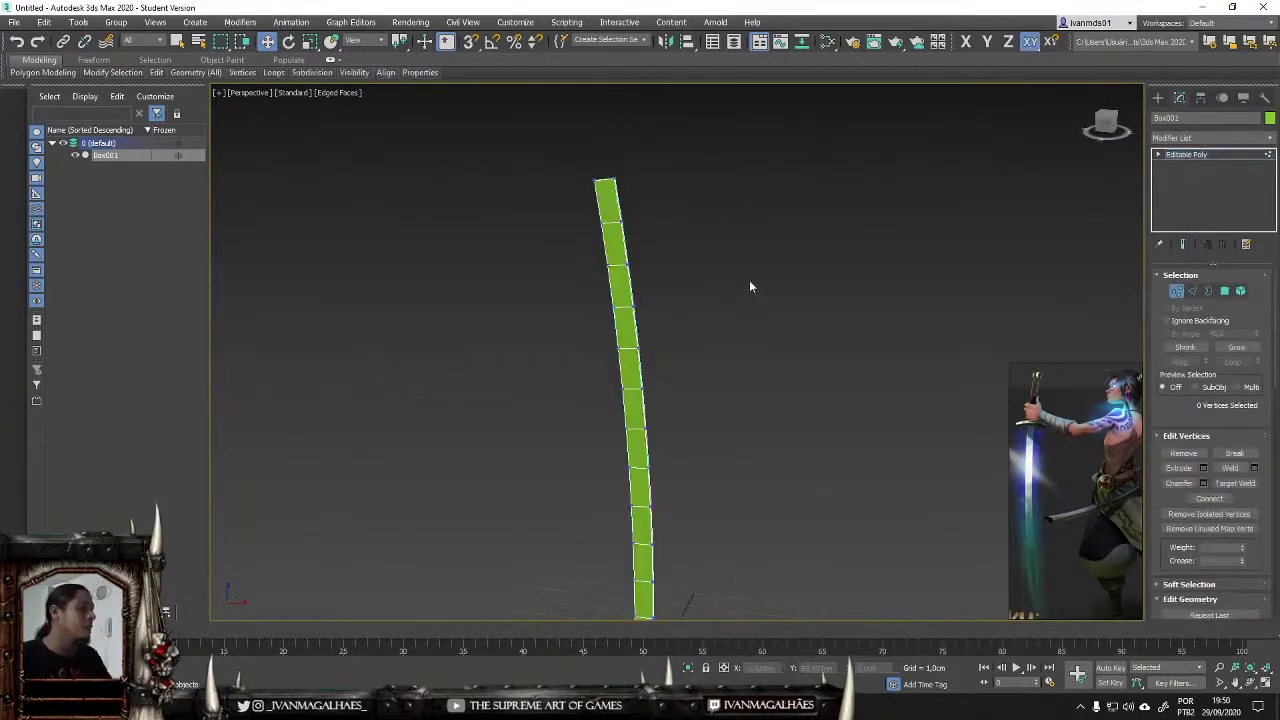
pyautogui.press('f')
pyautogui.scroll(5, 613, 247)
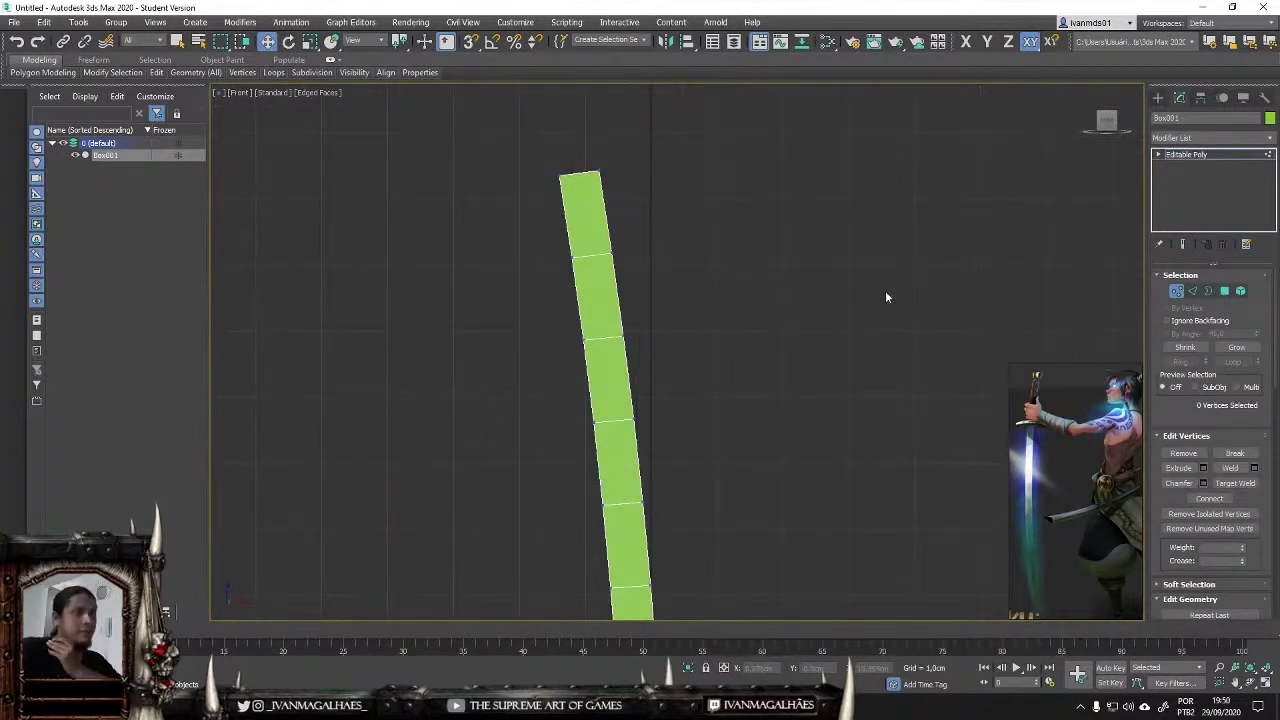
pyautogui.scroll(-5, 580, 170)
pyautogui.scroll(5, 513, 117)
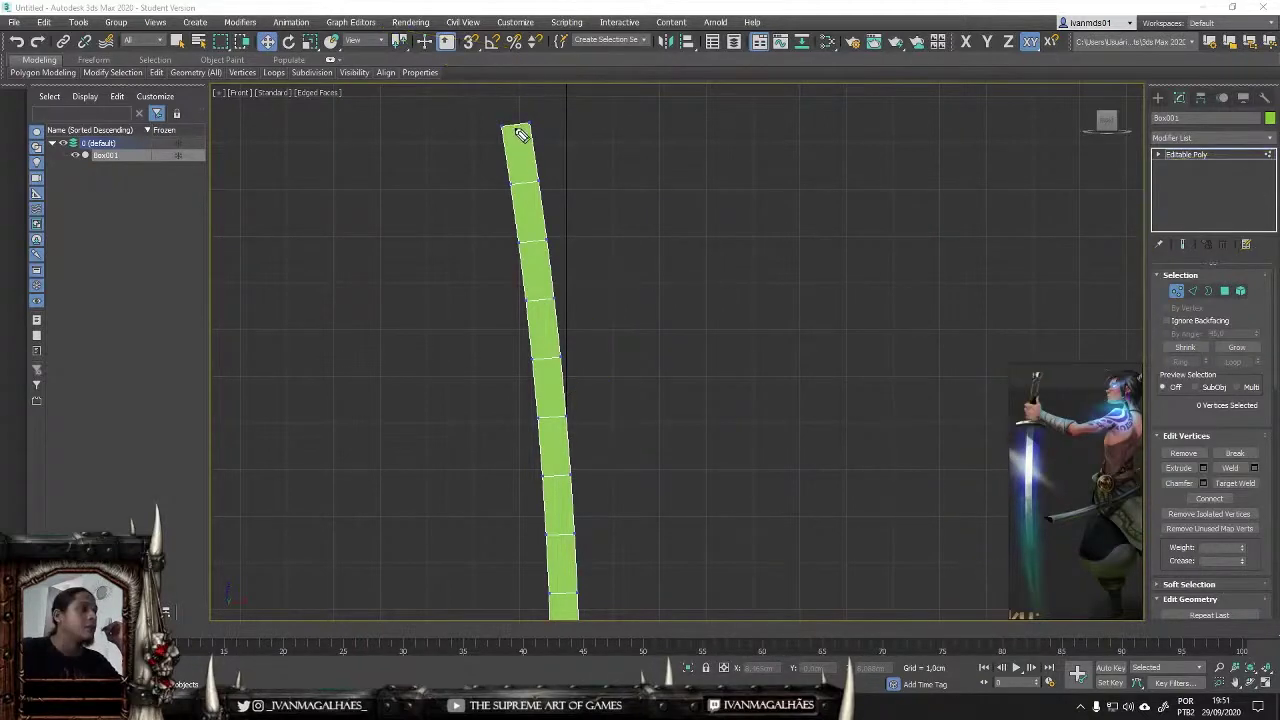
# Step: Select the ring of crossing edges and connect them with one lengthwise centre edge
pyautogui.press('2')
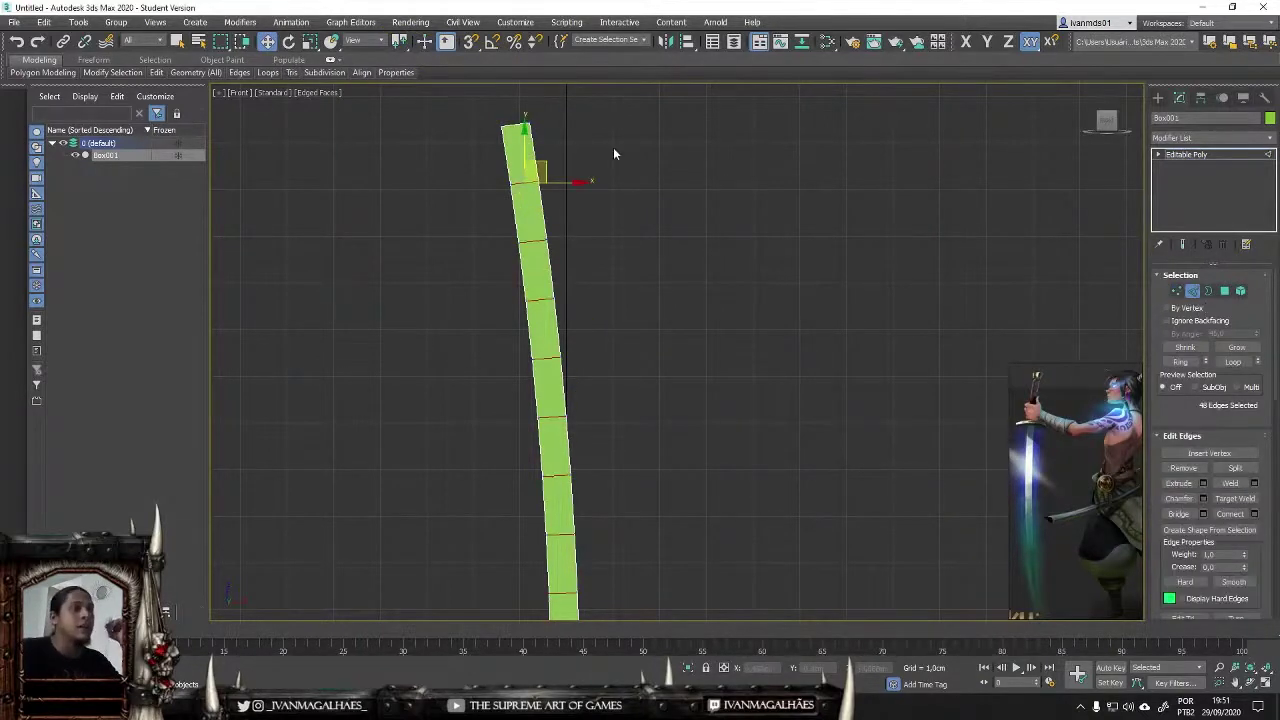
pyautogui.scroll(3, 540, 160)
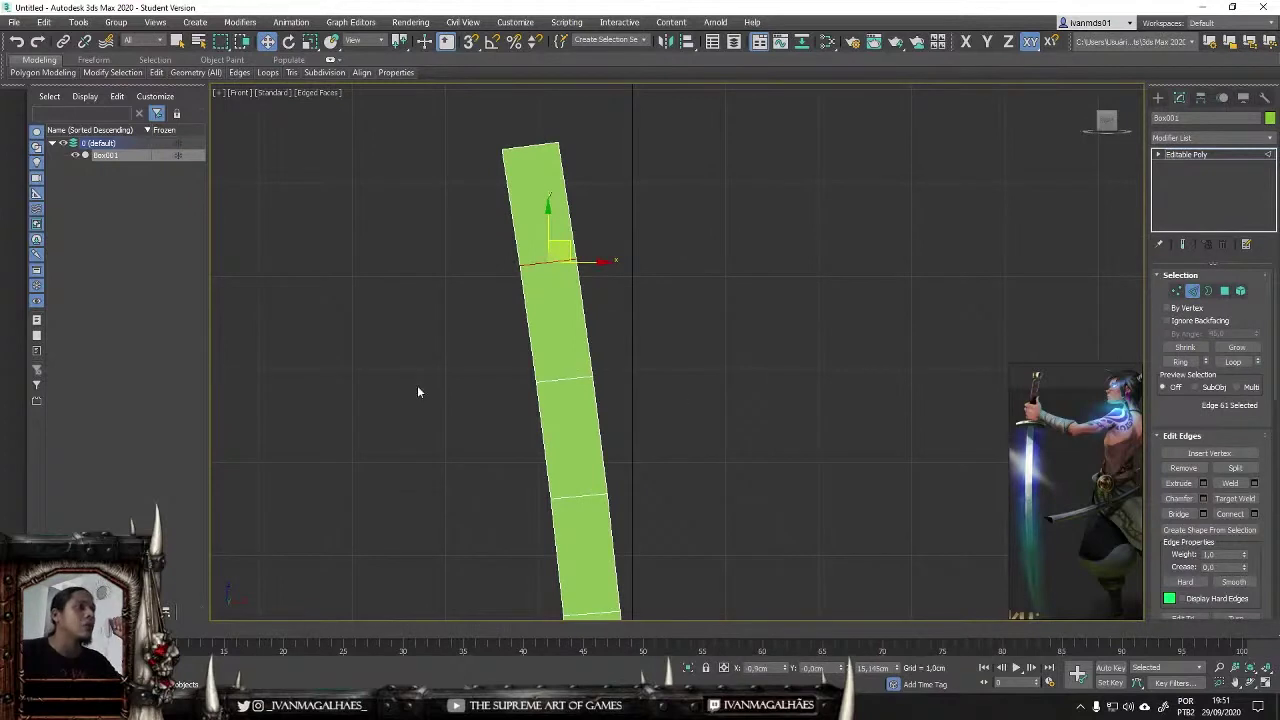
pyautogui.click(1183, 362)
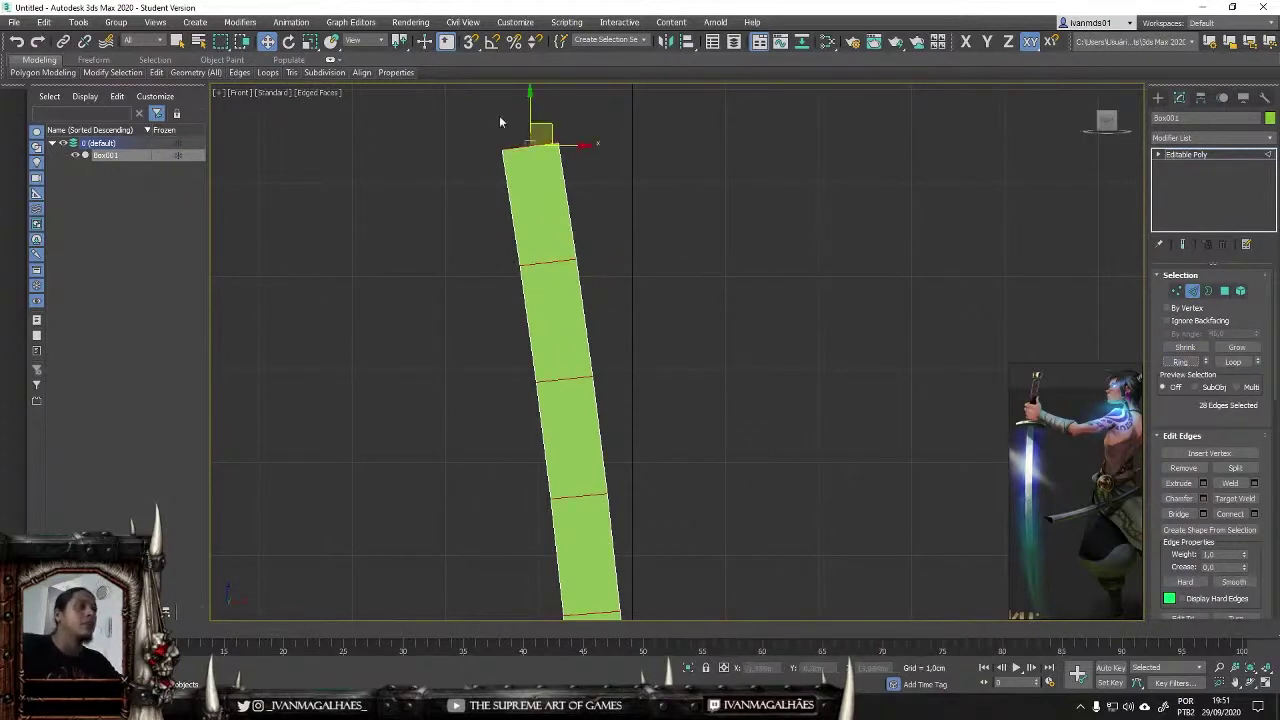
pyautogui.scroll(-2, 745, 270)
pyautogui.scroll(2, 742, 270)
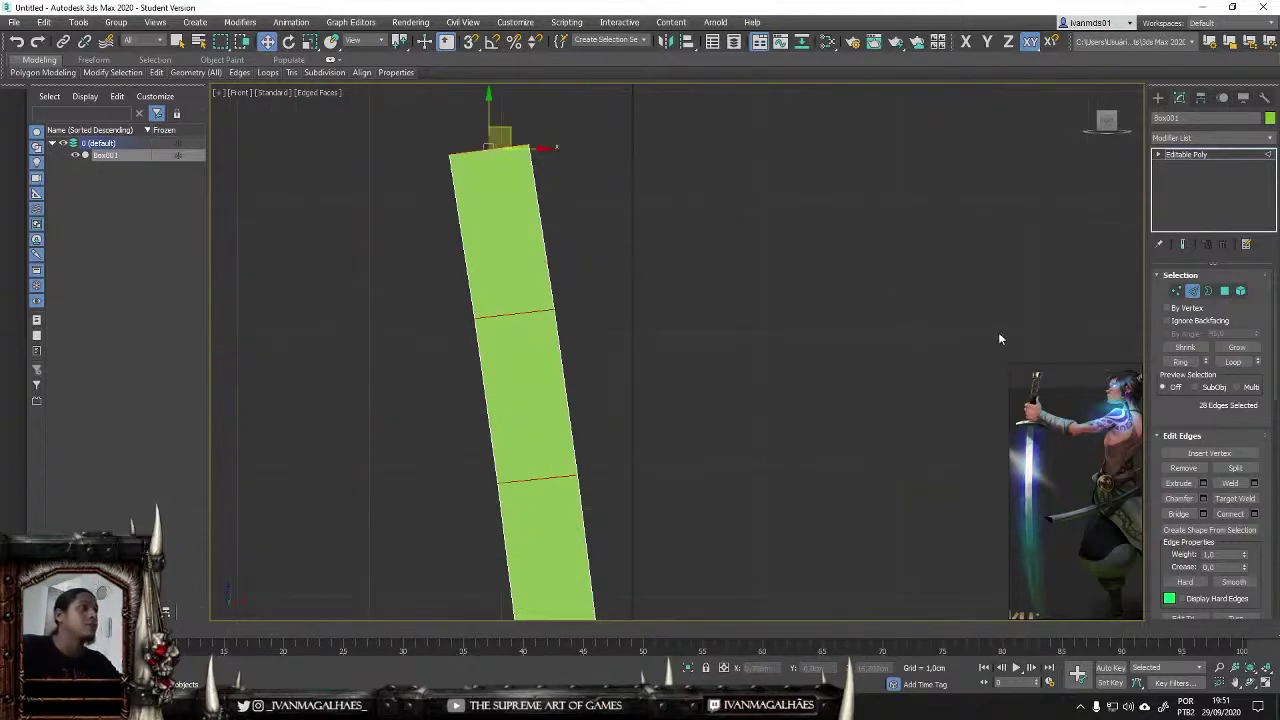
pyautogui.click(1255, 514)
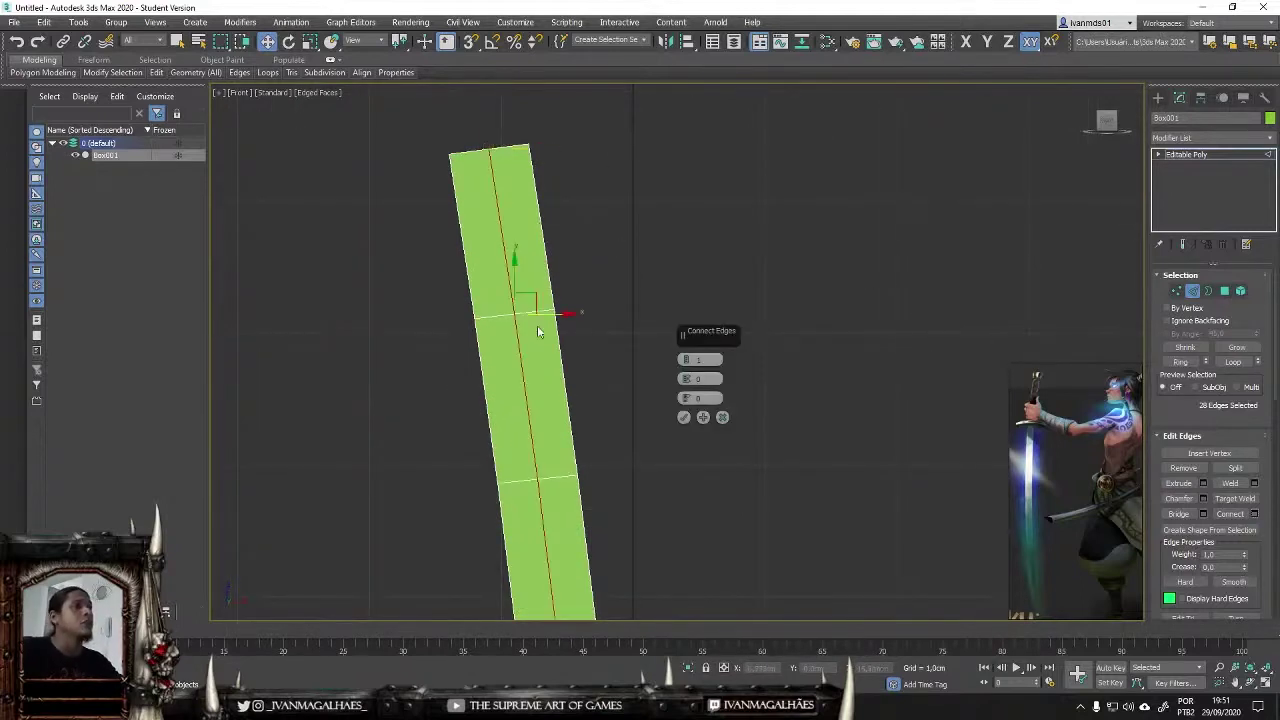
pyautogui.click(683, 418)
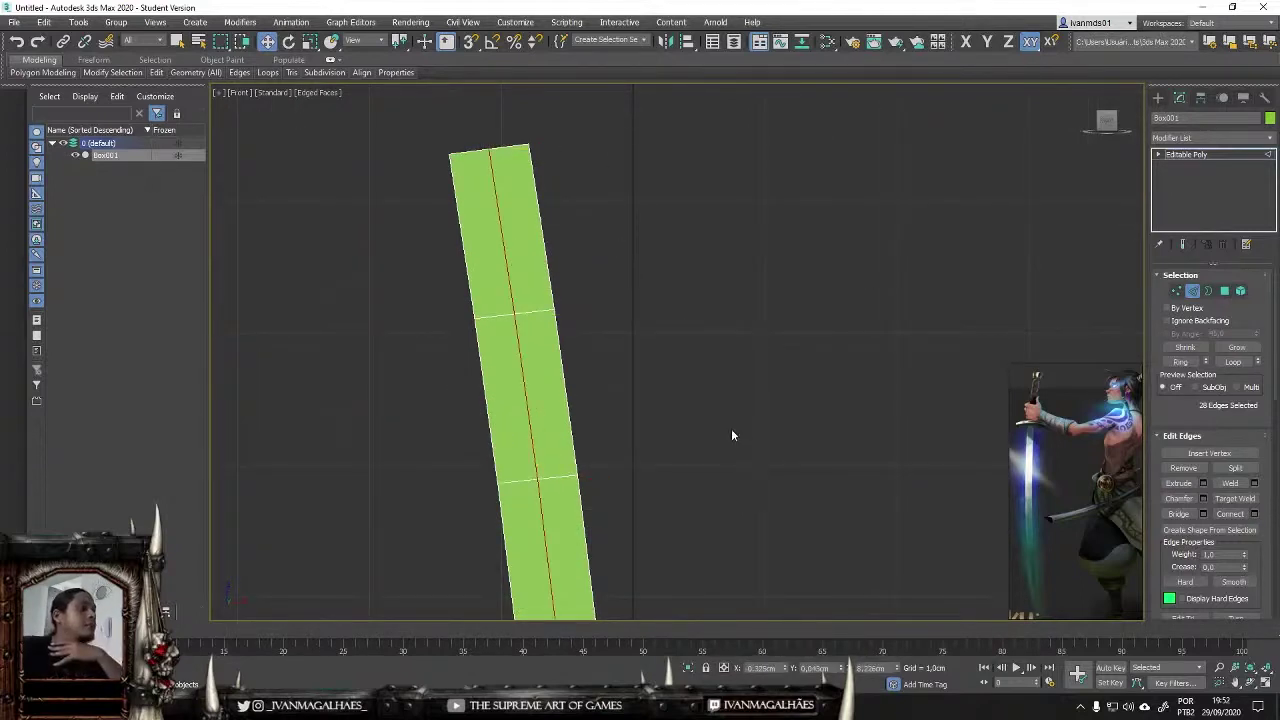
# Step: Select the two vertices at the top of the blade
pyautogui.scroll(1, 334, 357)
pyautogui.press('1')
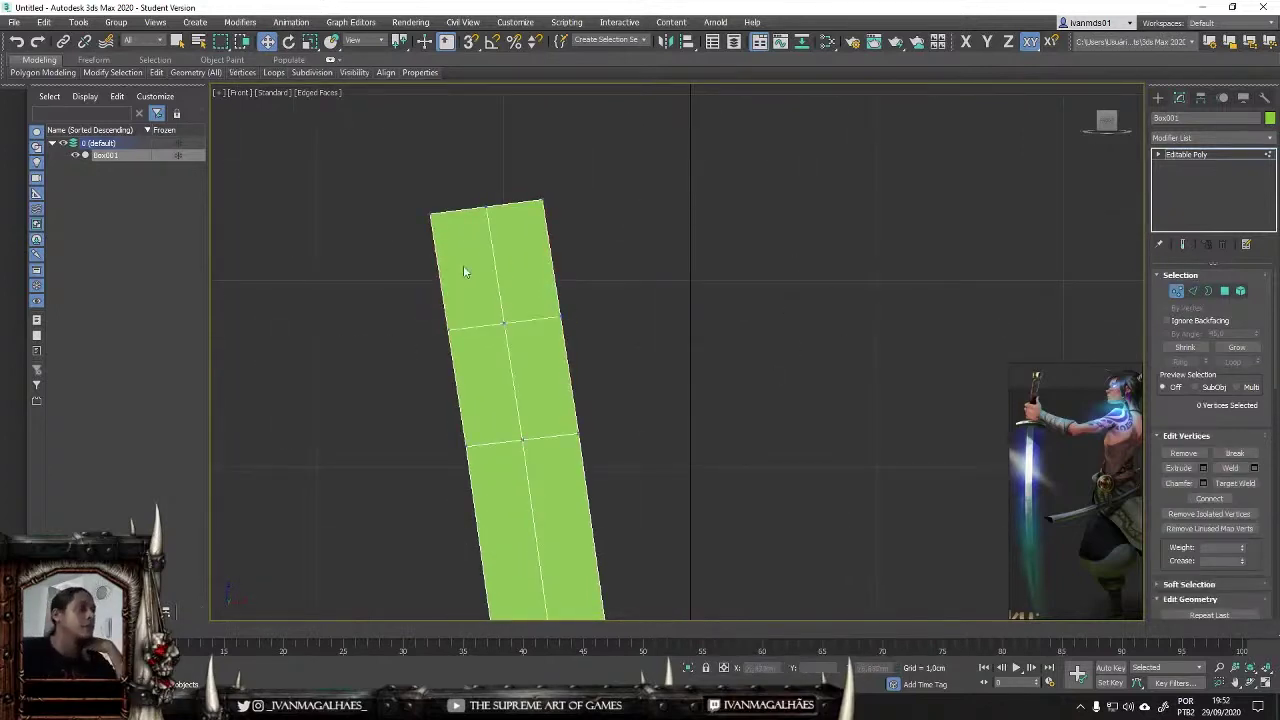
pyautogui.scroll(-2, 463, 270)
pyautogui.press('2')
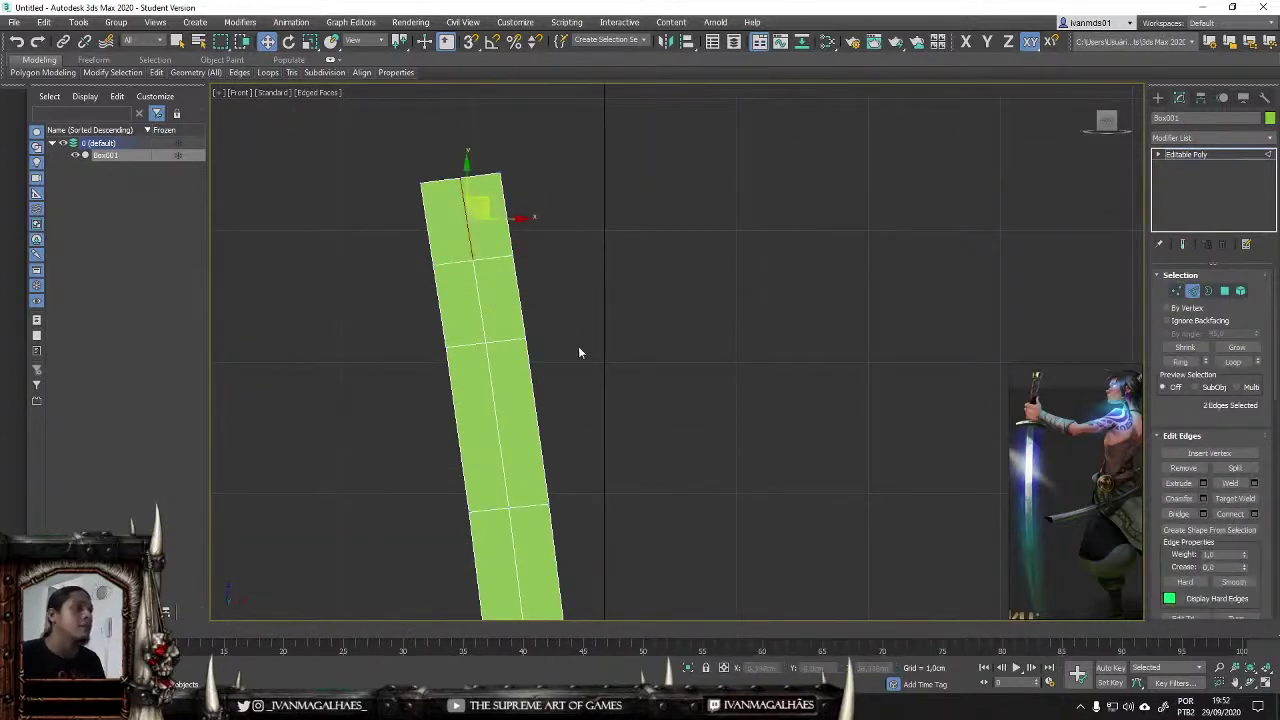
pyautogui.press('1')
pyautogui.moveTo(425, 150); pyautogui.dragTo(515, 200)
pyautogui.moveTo(742, 314)
pyautogui.keyDown('alt'); pyautogui.mouseDown(button='middle')
pyautogui.moveTo(338, 270)
pyautogui.moveTo(654, 336)
pyautogui.mouseUp(button='middle'); pyautogui.keyUp('alt')
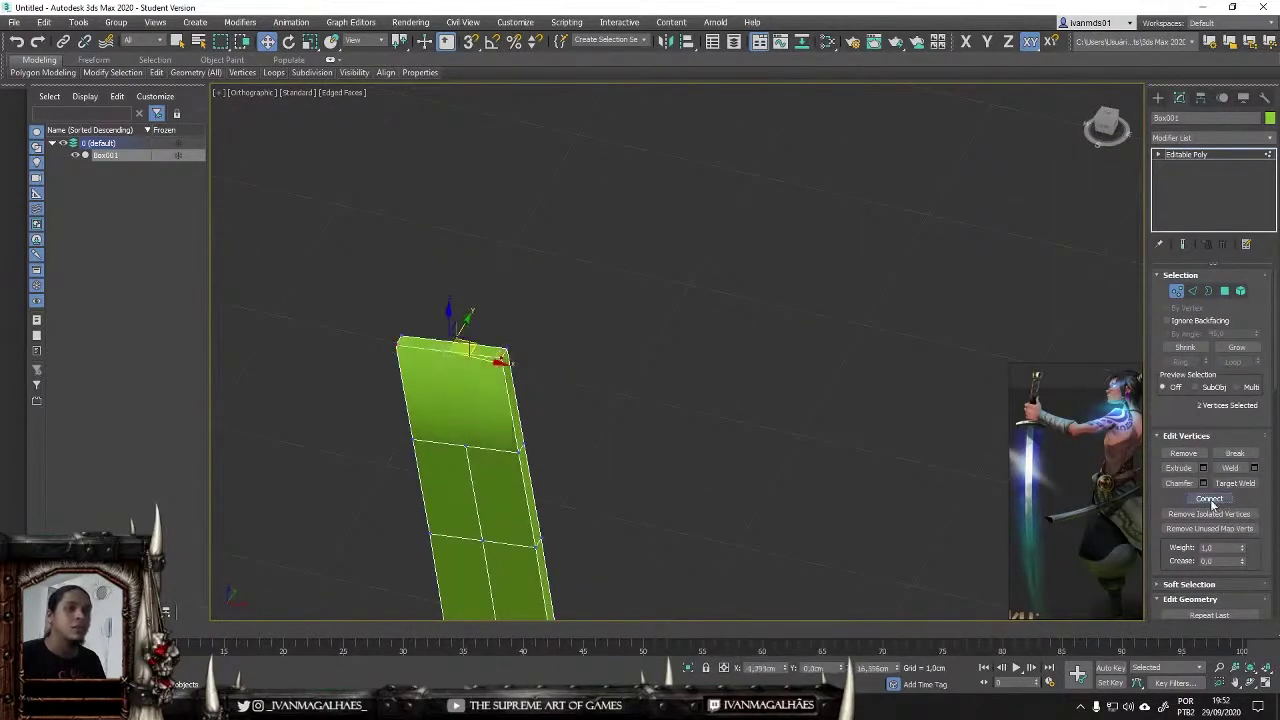
# Step: Select the blade-tip vertices and inspect the tip from several angles
pyautogui.keyDown('alt'); pyautogui.moveTo(1213, 505); pyautogui.dragTo(547, 432, button='middle'); pyautogui.keyUp('alt')
pyautogui.press('f')
pyautogui.scroll(2, 620, 280)
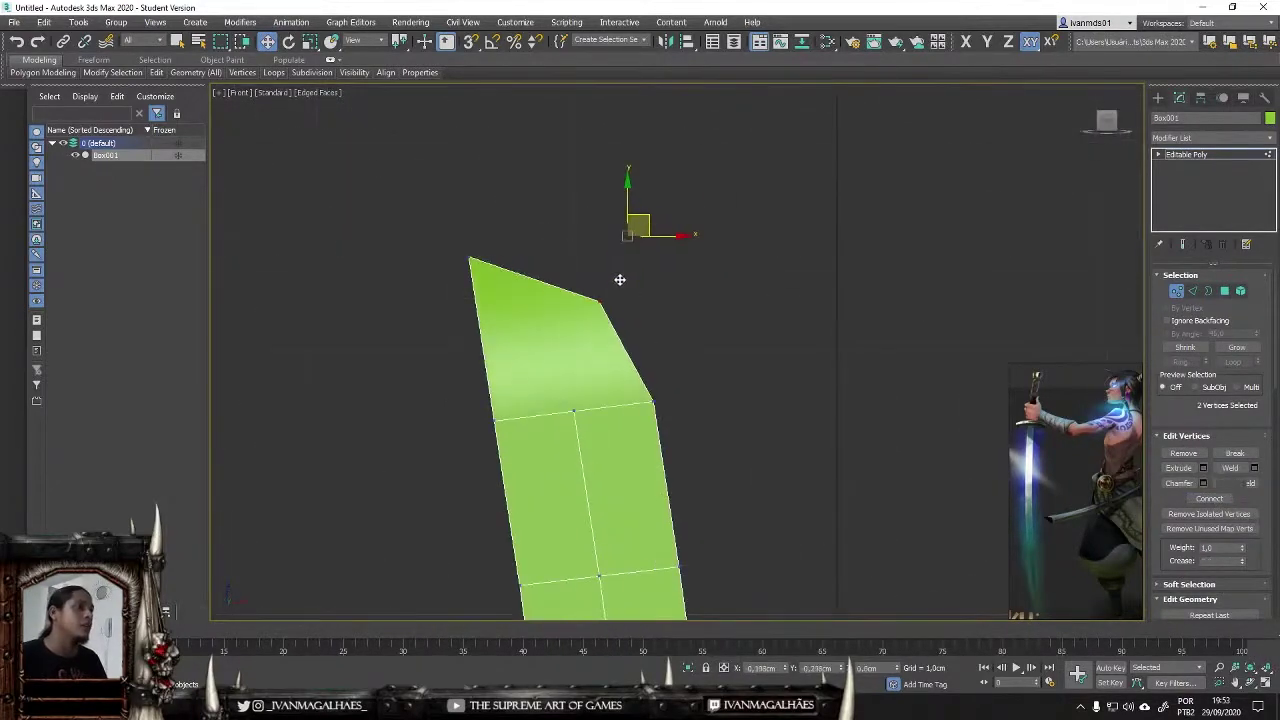
pyautogui.scroll(-2, 620, 280)
pyautogui.moveTo(590, 188); pyautogui.dragTo(545, 256)
pyautogui.moveTo(509, 134); pyautogui.dragTo(457, 163)
pyautogui.keyDown('alt'); pyautogui.moveTo(700, 300); pyautogui.dragTo(965, 243, button='middle'); pyautogui.keyUp('alt')
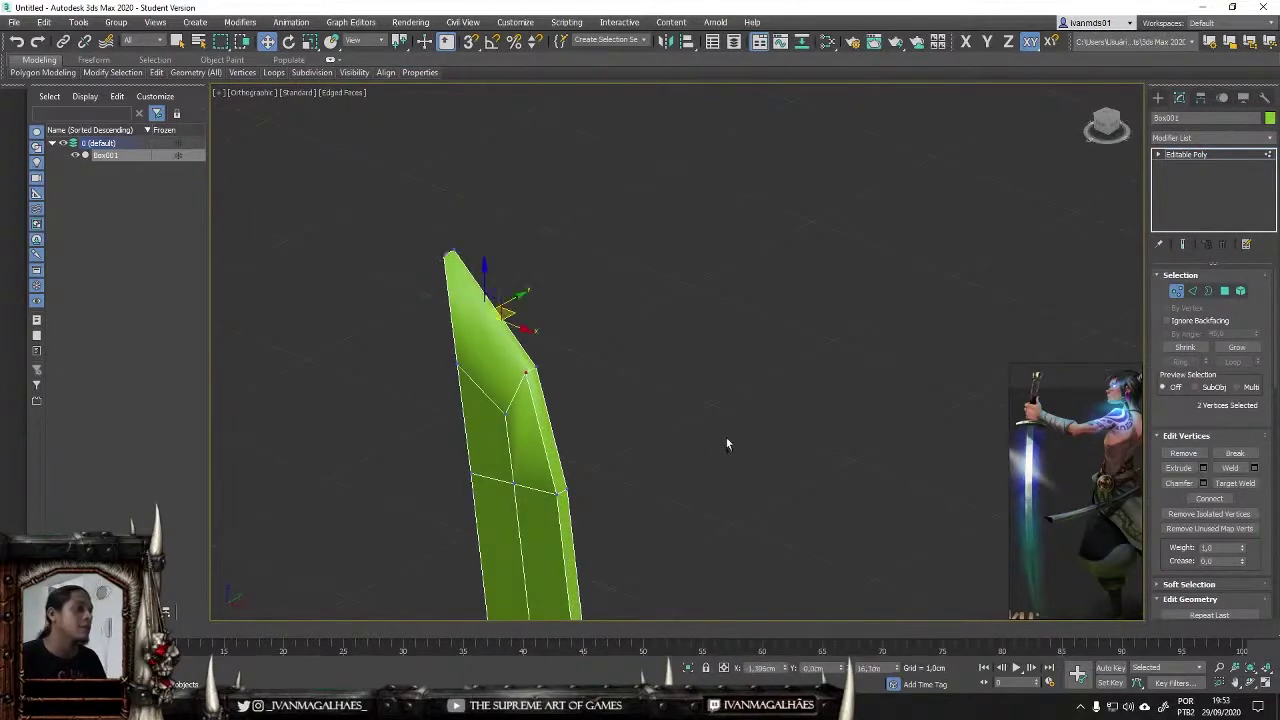
pyautogui.moveTo(727, 444)
pyautogui.keyDown('alt'); pyautogui.mouseDown(button='middle')
pyautogui.moveTo(620, 326)
pyautogui.moveTo(646, 337)
pyautogui.moveTo(597, 334)
pyautogui.moveTo(548, 390)
pyautogui.moveTo(839, 286)
pyautogui.moveTo(452, 168)
pyautogui.mouseUp(button='middle'); pyautogui.keyUp('alt')
pyautogui.moveTo(616, 284)
pyautogui.keyDown('alt'); pyautogui.mouseDown(button='middle')
pyautogui.moveTo(397, 277)
pyautogui.moveTo(632, 273)
pyautogui.moveTo(663, 163)
pyautogui.mouseUp(button='middle'); pyautogui.keyUp('alt')
pyautogui.press('f')
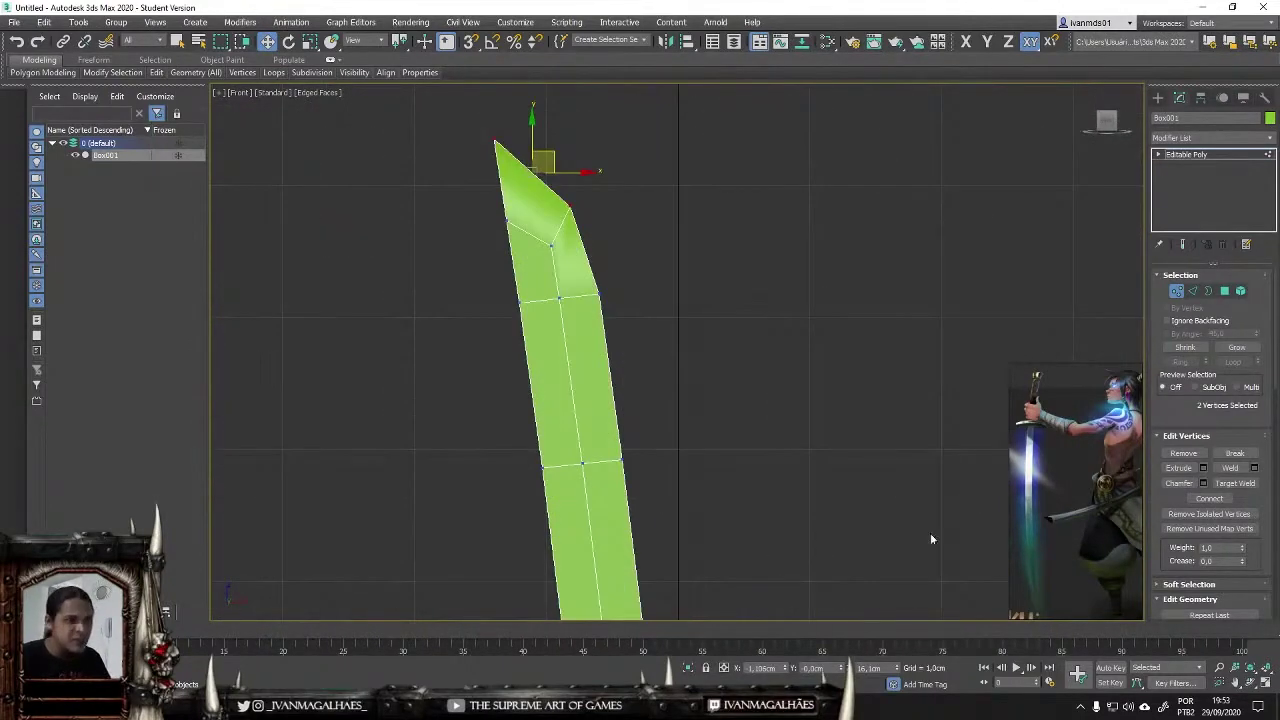
pyautogui.scroll(-4, 545, 180)
pyautogui.scroll(2, 525, 176)
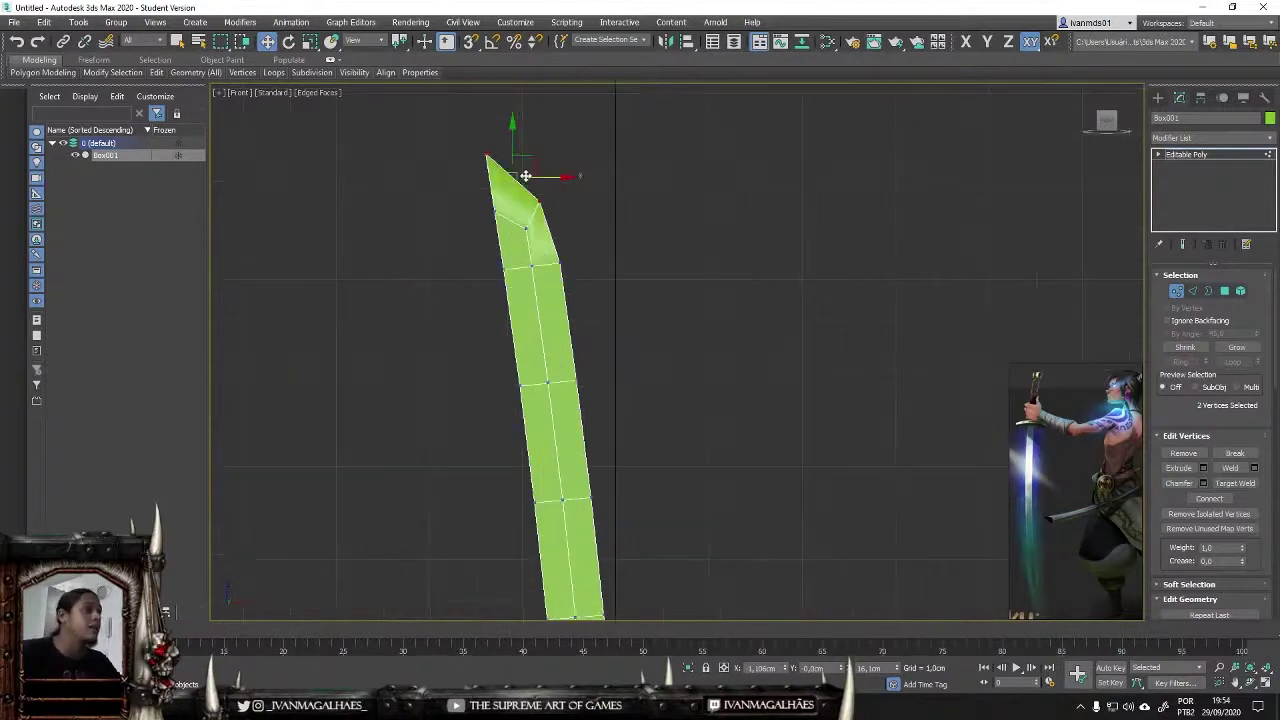
# Step: Move the tip vertices to shape a slanted, pointed katana tip
pyautogui.moveTo(522, 167)
pyautogui.mouseDown()
pyautogui.moveTo(586, 206)
pyautogui.moveTo(571, 251)
pyautogui.moveTo(540, 215)
pyautogui.moveTo(551, 246)
pyautogui.mouseUp()
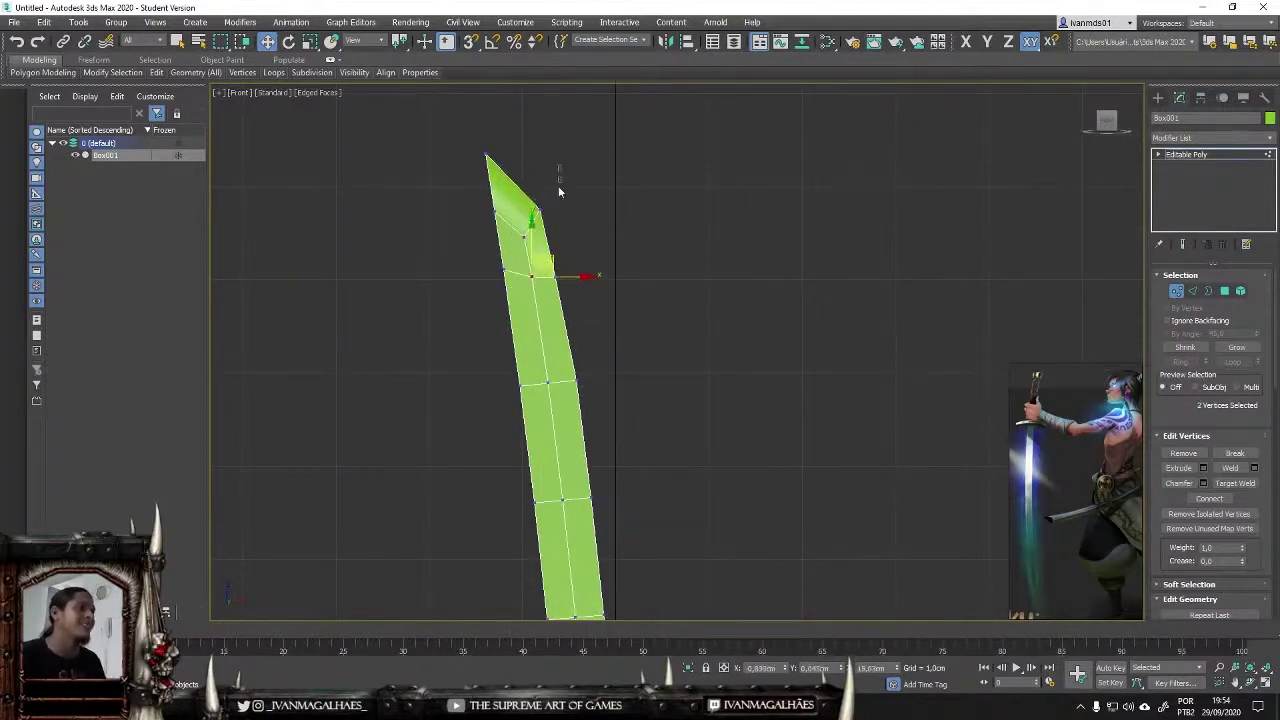
pyautogui.moveTo(559, 191)
pyautogui.mouseDown()
pyautogui.moveTo(545, 196)
pyautogui.moveTo(551, 114)
pyautogui.mouseUp()
pyautogui.scroll(-2, 568, 288)
pyautogui.moveTo(533, 204); pyautogui.dragTo(560, 215)
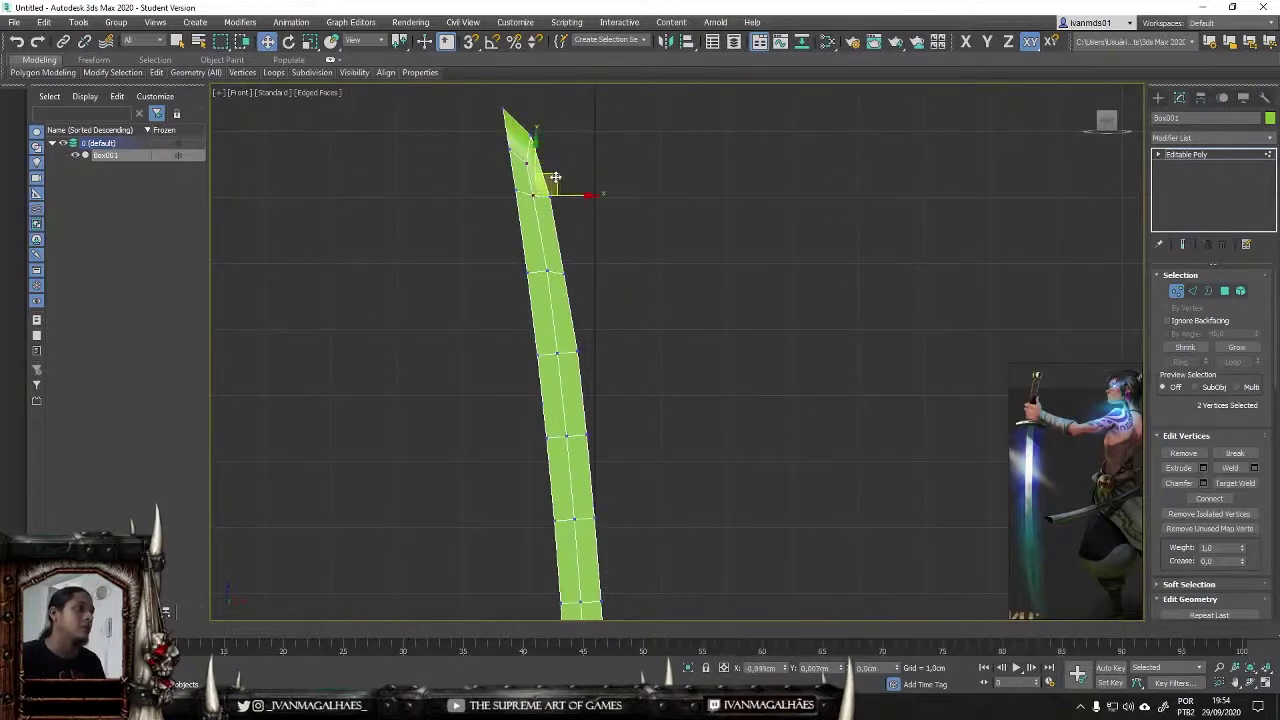
pyautogui.scroll(-2, 596, 205)
pyautogui.scroll(-1, 590, 152)
pyautogui.scroll(3, 511, 143)
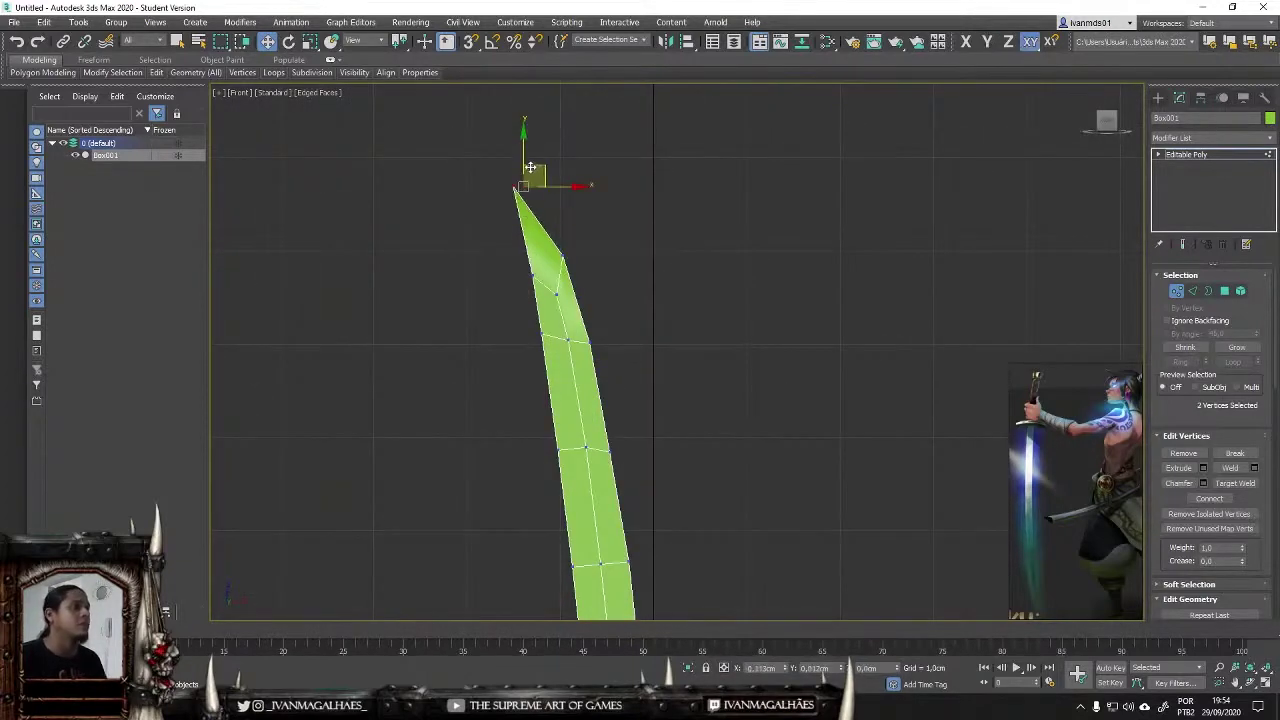
pyautogui.moveTo(530, 195); pyautogui.dragTo(535, 183)
pyautogui.scroll(-2, 535, 183)
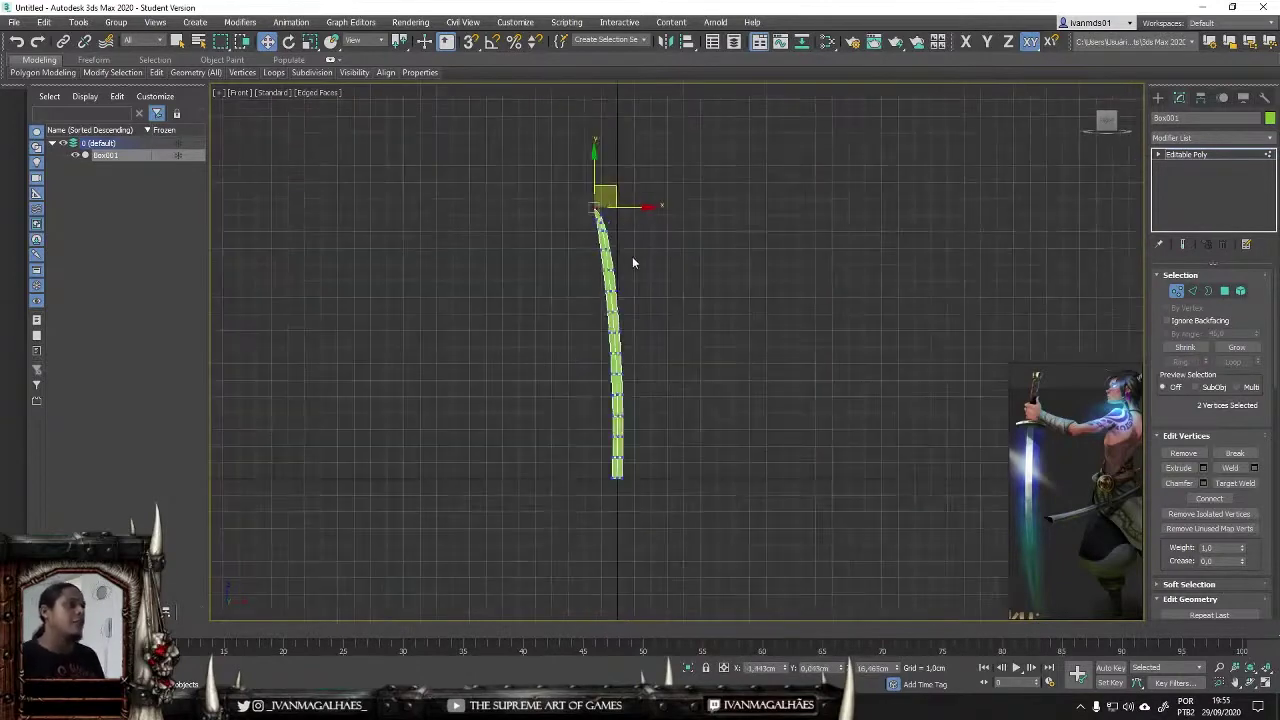
pyautogui.moveTo(632, 256)
pyautogui.keyDown('alt'); pyautogui.mouseDown(button='middle')
pyautogui.moveTo(860, 308)
pyautogui.moveTo(655, 239)
pyautogui.moveTo(957, 233)
pyautogui.mouseUp(button='middle'); pyautogui.keyUp('alt')
# Step: Reselect the two vertices at the blade top in the Front view
pyautogui.press('1')
pyautogui.scroll(3, 640, 280)
pyautogui.scroll(-3, 640, 280)
pyautogui.moveTo(640, 280)
pyautogui.keyDown('alt'); pyautogui.mouseDown(button='middle')
pyautogui.moveTo(945, 237)
pyautogui.moveTo(686, 286)
pyautogui.moveTo(1031, 277)
pyautogui.mouseUp(button='middle'); pyautogui.keyUp('alt')
pyautogui.press('1')
pyautogui.moveTo(556, 236); pyautogui.dragTo(522, 212)
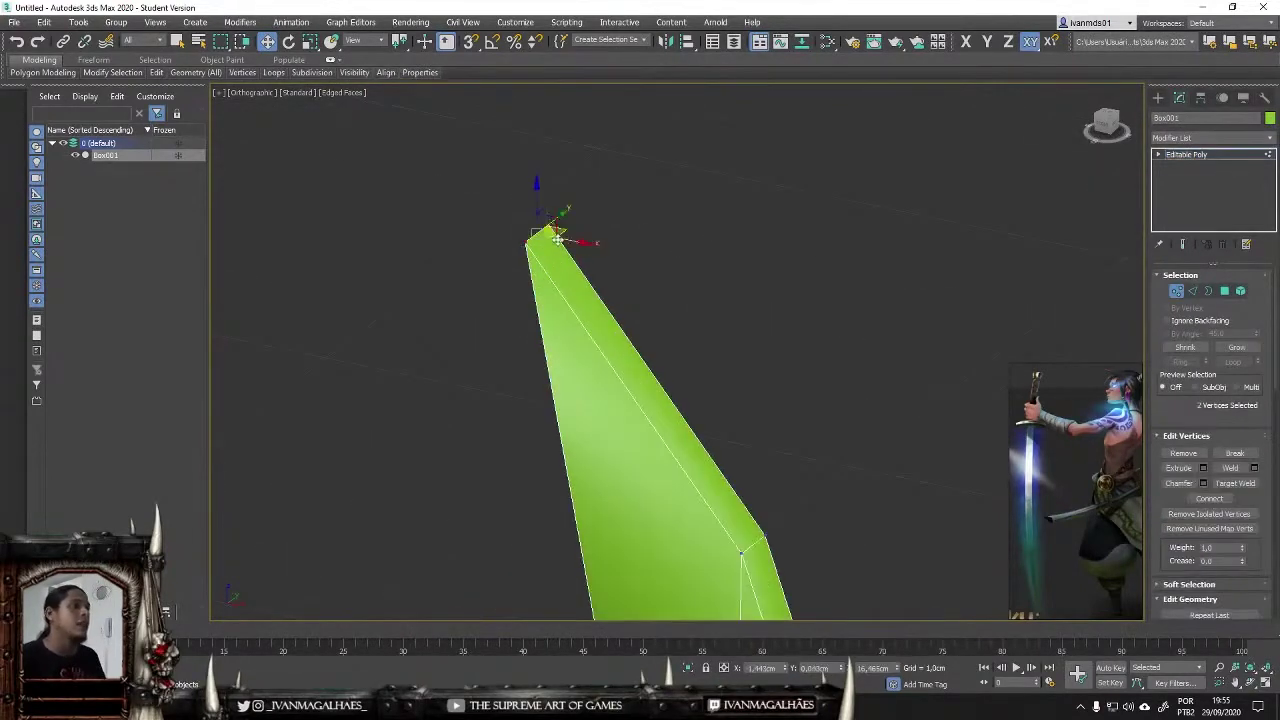
pyautogui.press('f')
pyautogui.scroll(2, 805, 412)
pyautogui.moveTo(582, 271); pyautogui.dragTo(582, 214, button='middle')
# Step: Lasso-select a column of vertices along the blade
pyautogui.moveTo(220, 41); pyautogui.dragTo(223, 133)
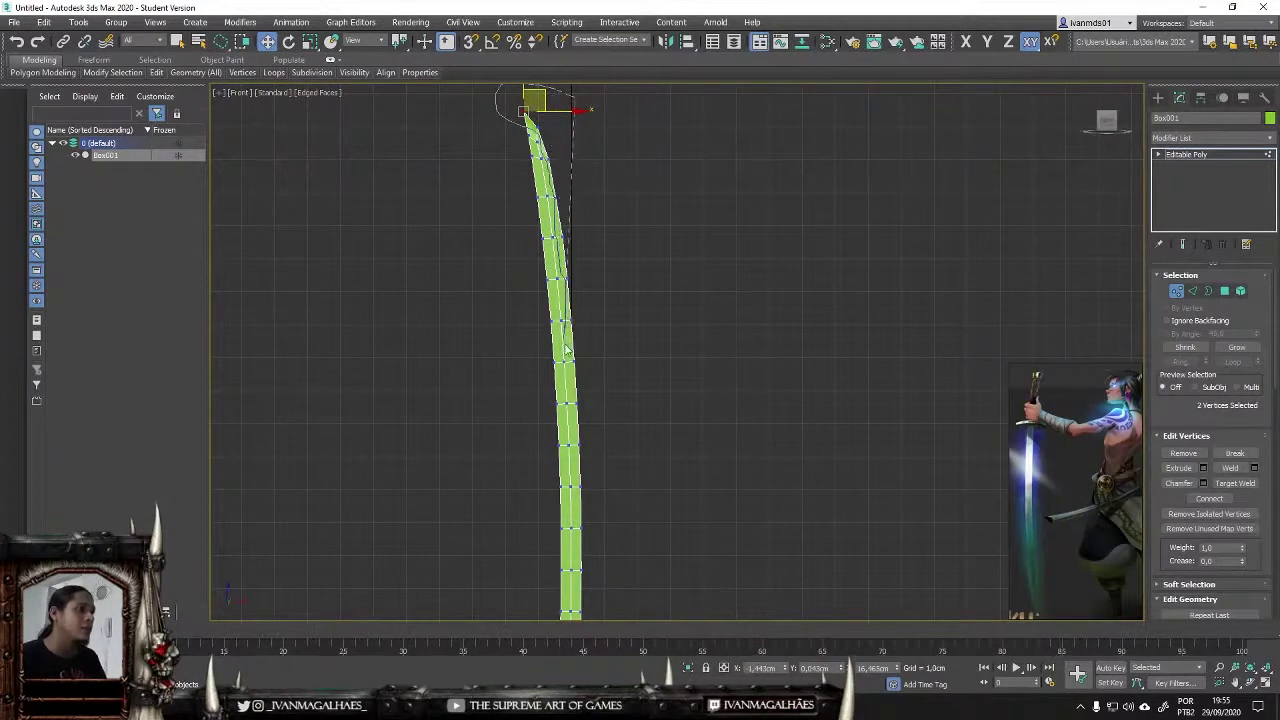
pyautogui.moveTo(580, 625); pyautogui.dragTo(582, 622)
pyautogui.moveTo(582, 622); pyautogui.dragTo(638, 467, button='middle')
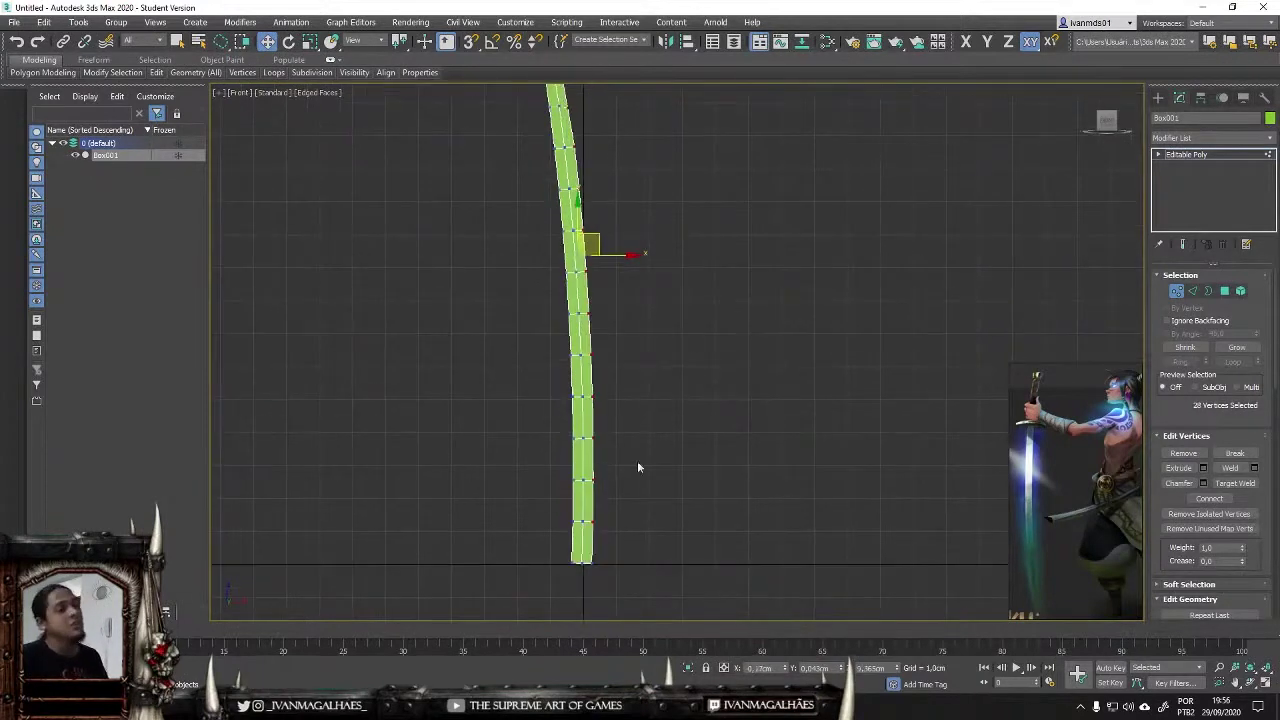
pyautogui.keyDown('alt'); pyautogui.moveTo(666, 397); pyautogui.dragTo(720, 420, button='middle'); pyautogui.keyUp('alt')
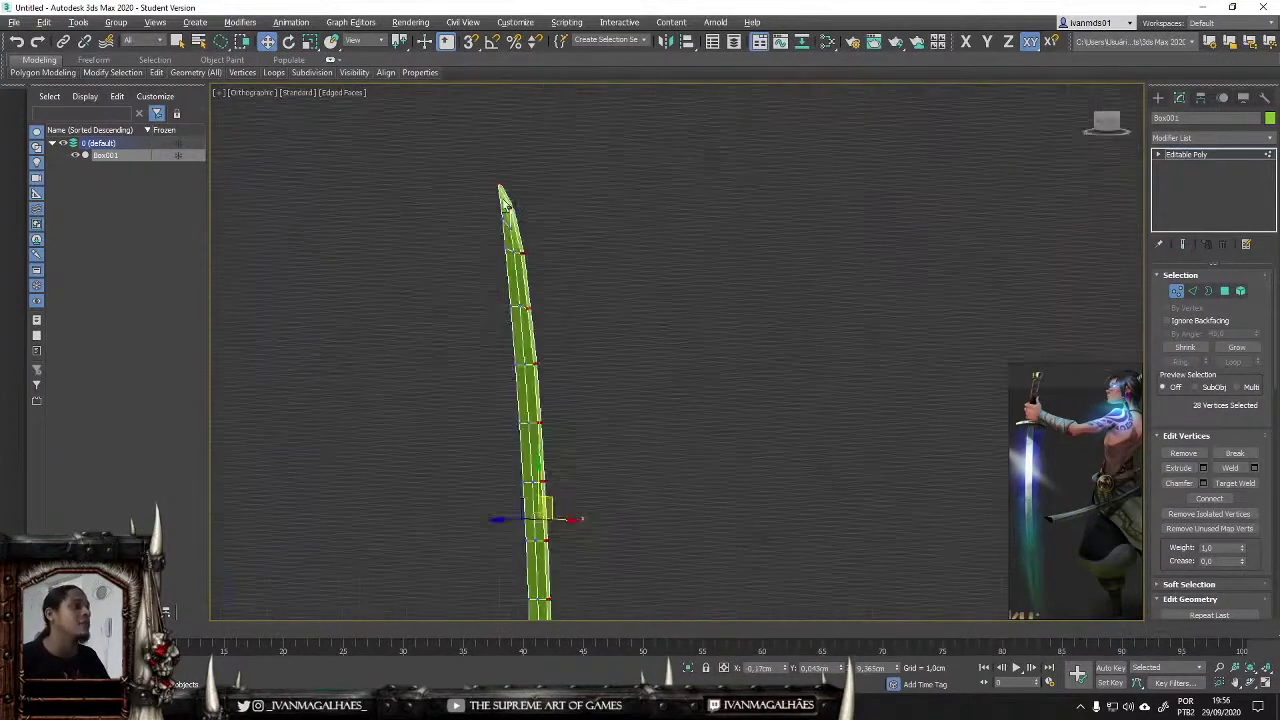
pyautogui.scroll(5, 677, 218)
pyautogui.scroll(2, 631, 159)
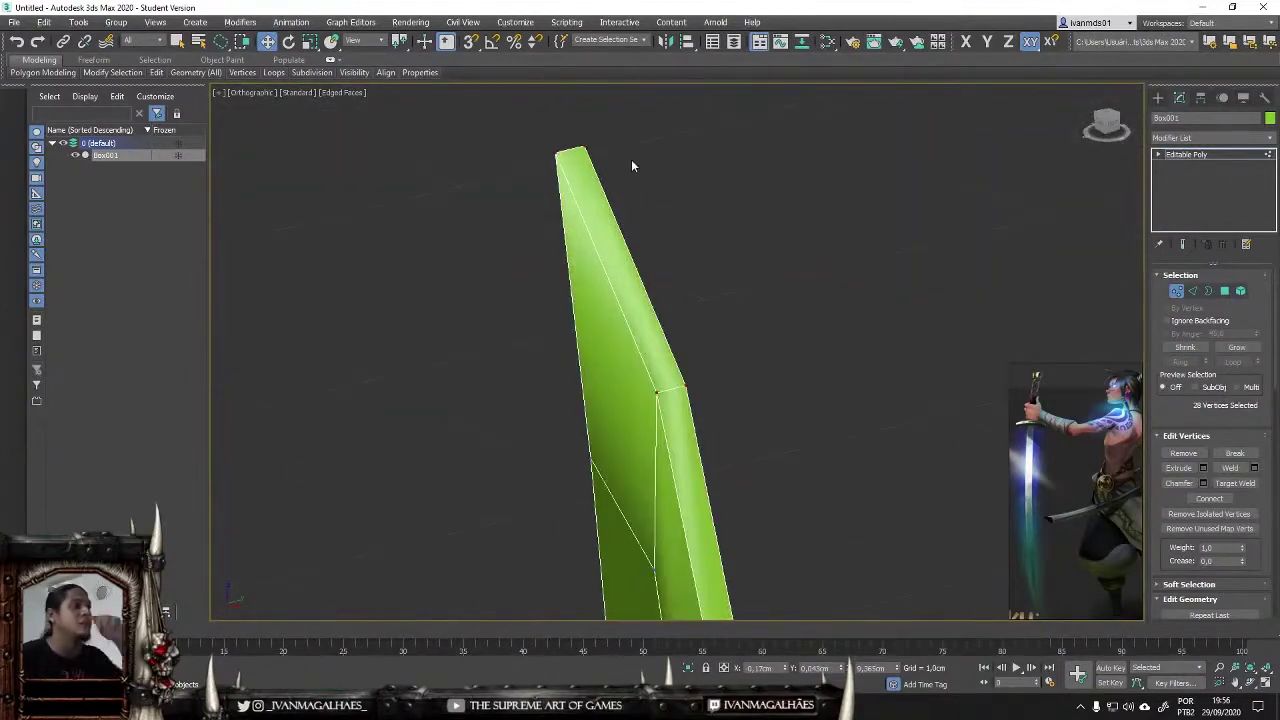
pyautogui.scroll(-4, 690, 458)
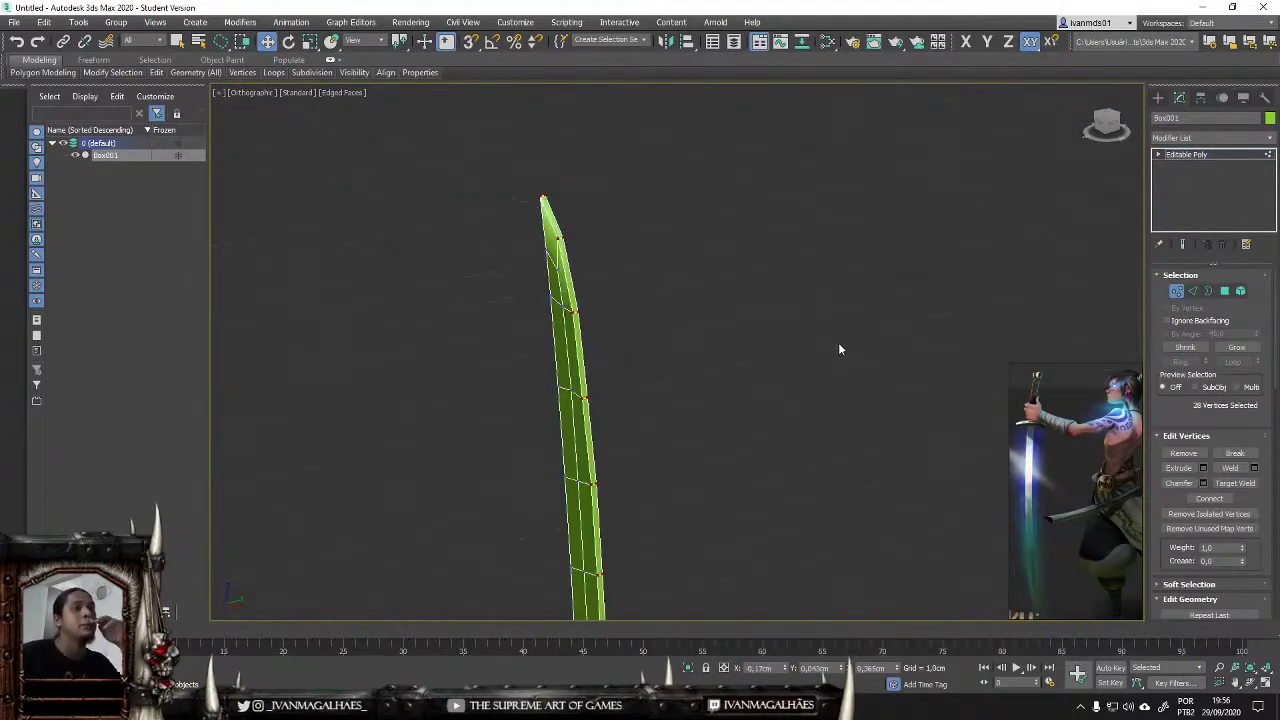
# Step: Raise the weld threshold to 0.098cm for the selected blade vertices
pyautogui.click(1255, 468)
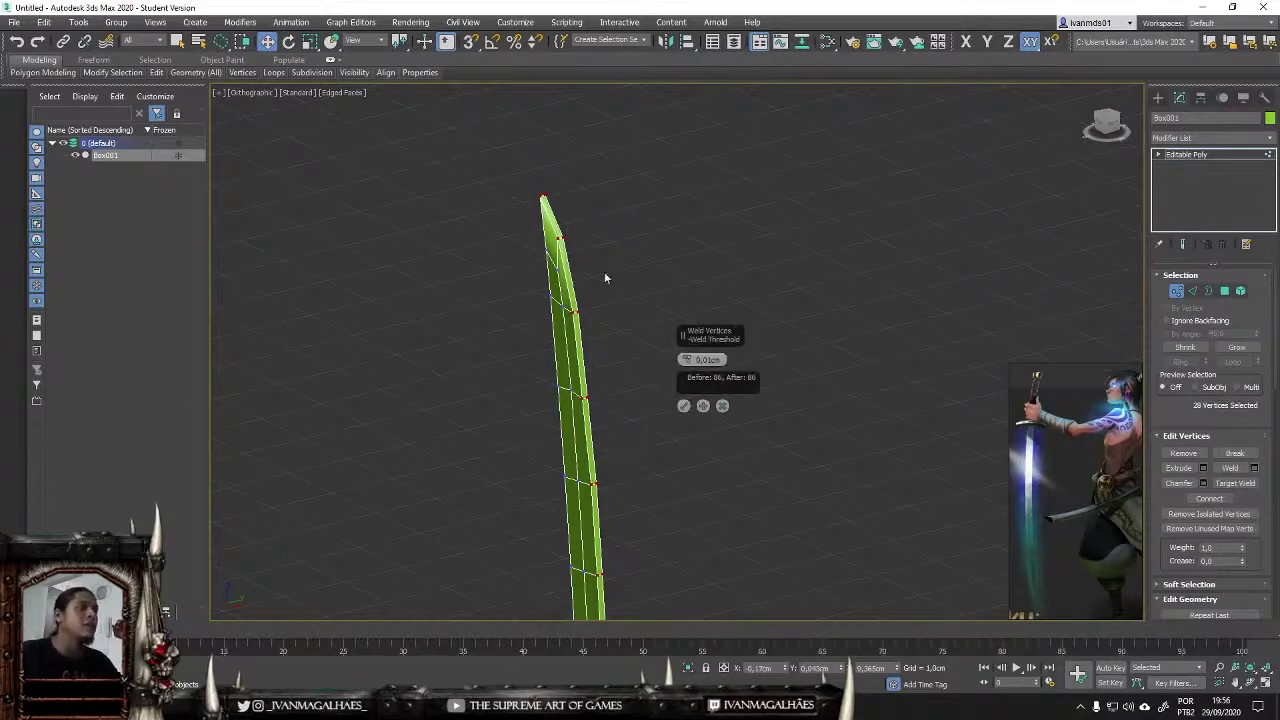
pyautogui.scroll(5, 605, 278)
pyautogui.scroll(-1, 487, 436)
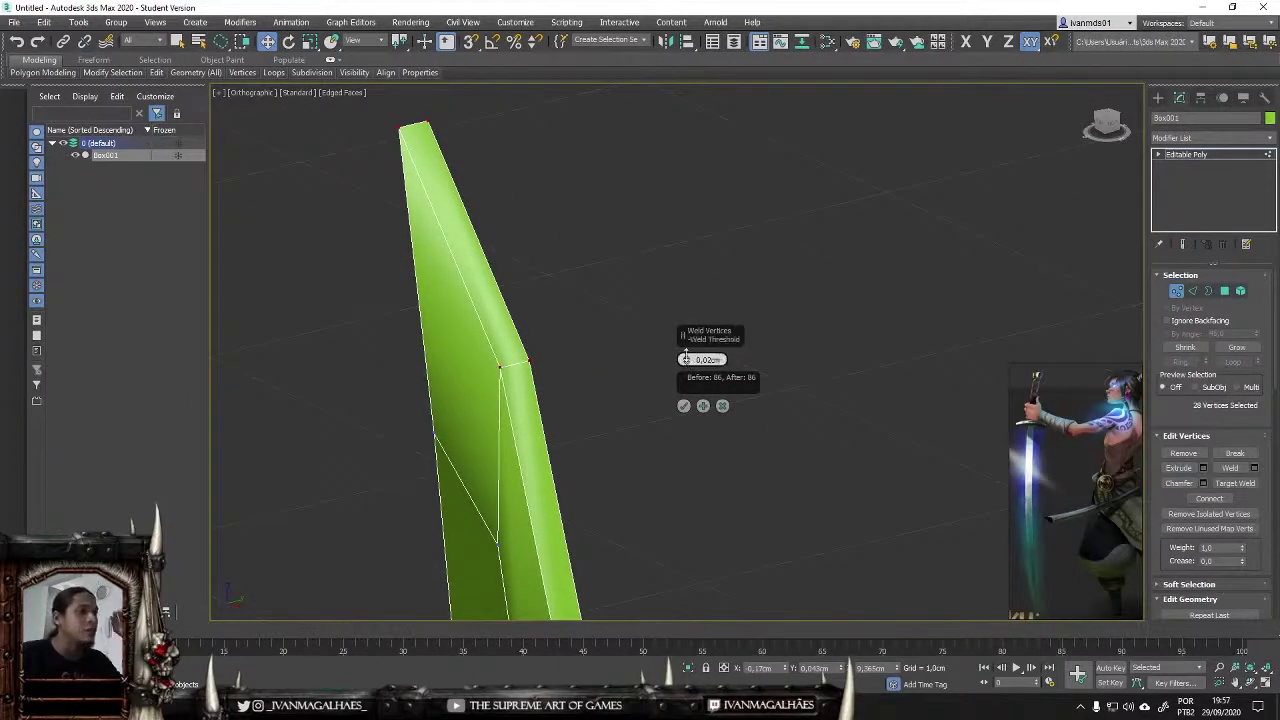
pyautogui.moveTo(685, 359); pyautogui.dragTo(685, 345)
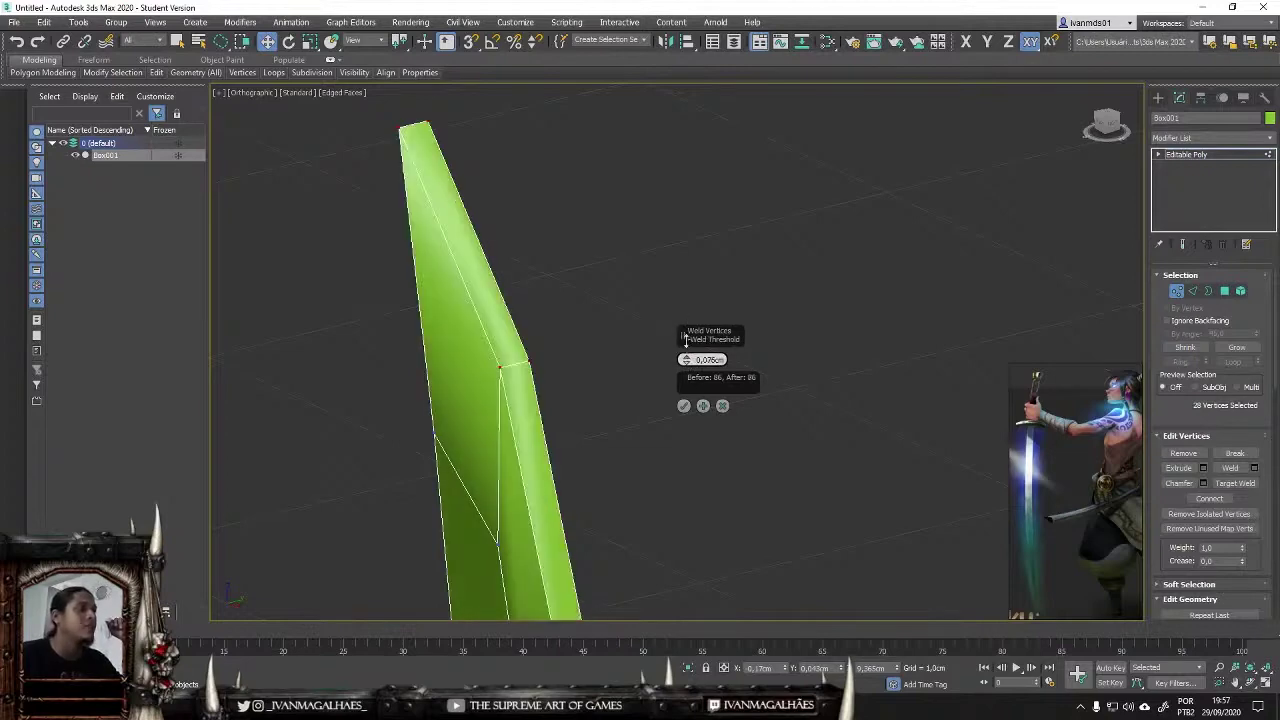
pyautogui.scroll(-4, 504, 248)
# Step: Select the two vertices near the tip and apply the weld, reducing 86 vertices to 72
pyautogui.moveTo(547, 170)
pyautogui.keyDown('alt'); pyautogui.mouseDown(button='middle')
pyautogui.moveTo(508, 167)
pyautogui.moveTo(531, 189)
pyautogui.mouseUp(button='middle'); pyautogui.keyUp('alt')
pyautogui.press('f')
pyautogui.moveTo(502, 346); pyautogui.dragTo(486, 332)
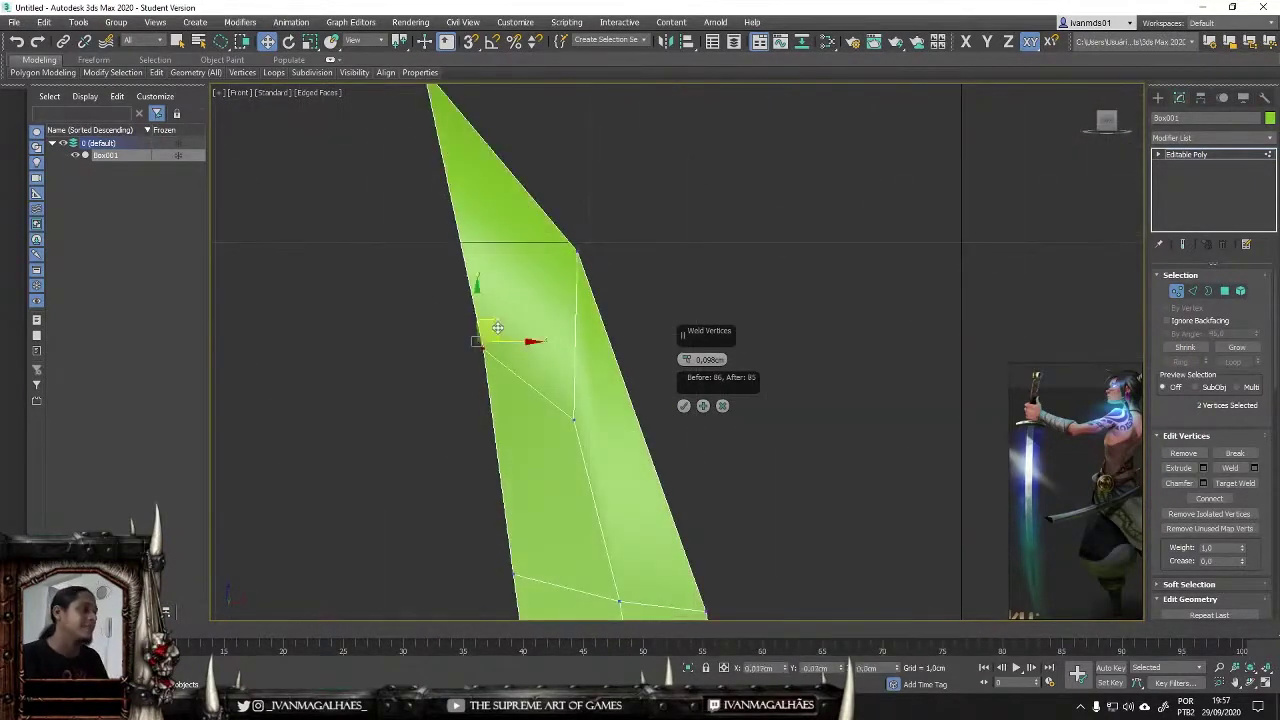
pyautogui.scroll(-3, 486, 332)
pyautogui.moveTo(486, 332)
pyautogui.keyDown('alt'); pyautogui.mouseDown(button='middle')
pyautogui.moveTo(526, 249)
pyautogui.moveTo(491, 263)
pyautogui.moveTo(583, 278)
pyautogui.moveTo(670, 413)
pyautogui.mouseUp(button='middle'); pyautogui.keyUp('alt')
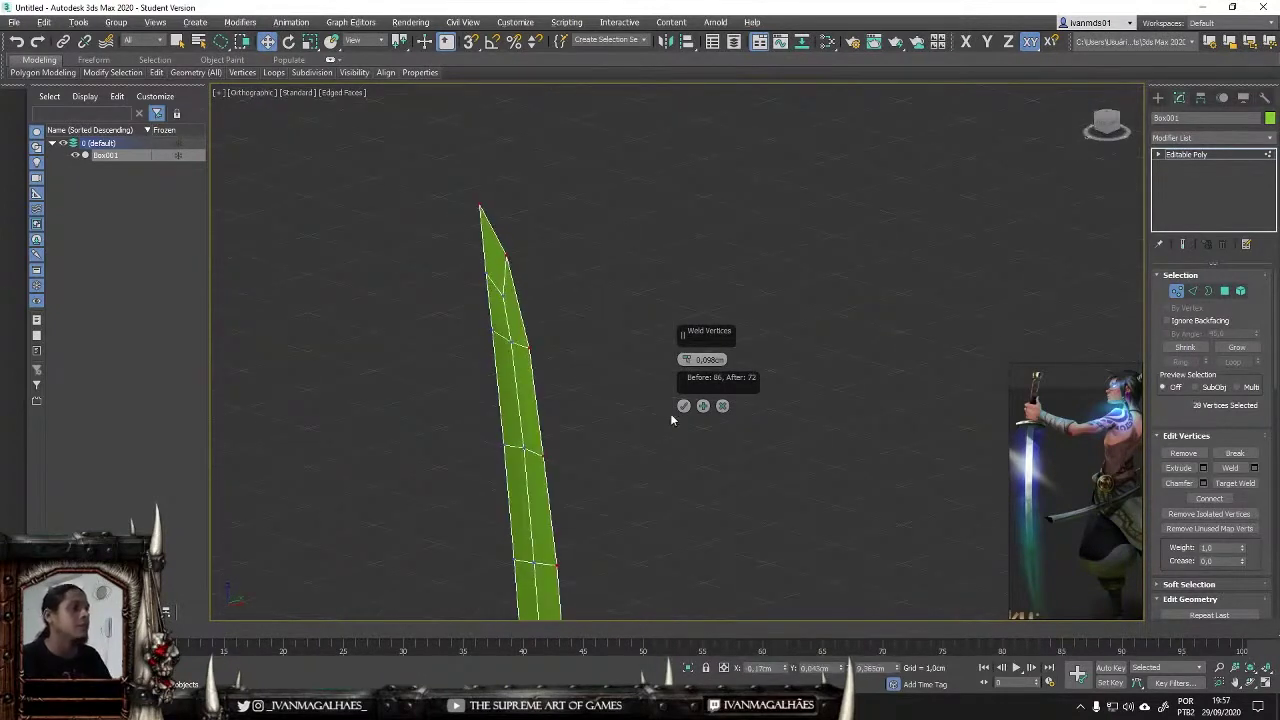
pyautogui.click(683, 405)
pyautogui.press('p')
pyautogui.scroll(-3, 553, 277)
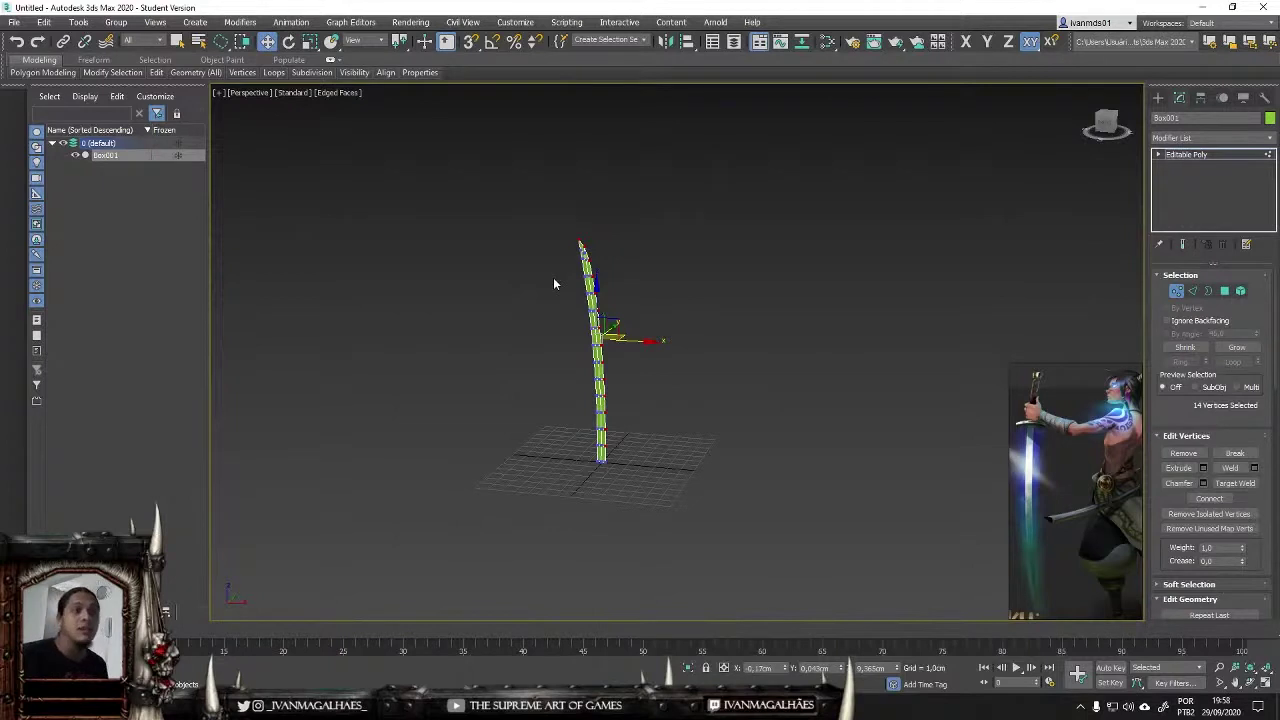
pyautogui.scroll(5, 560, 270)
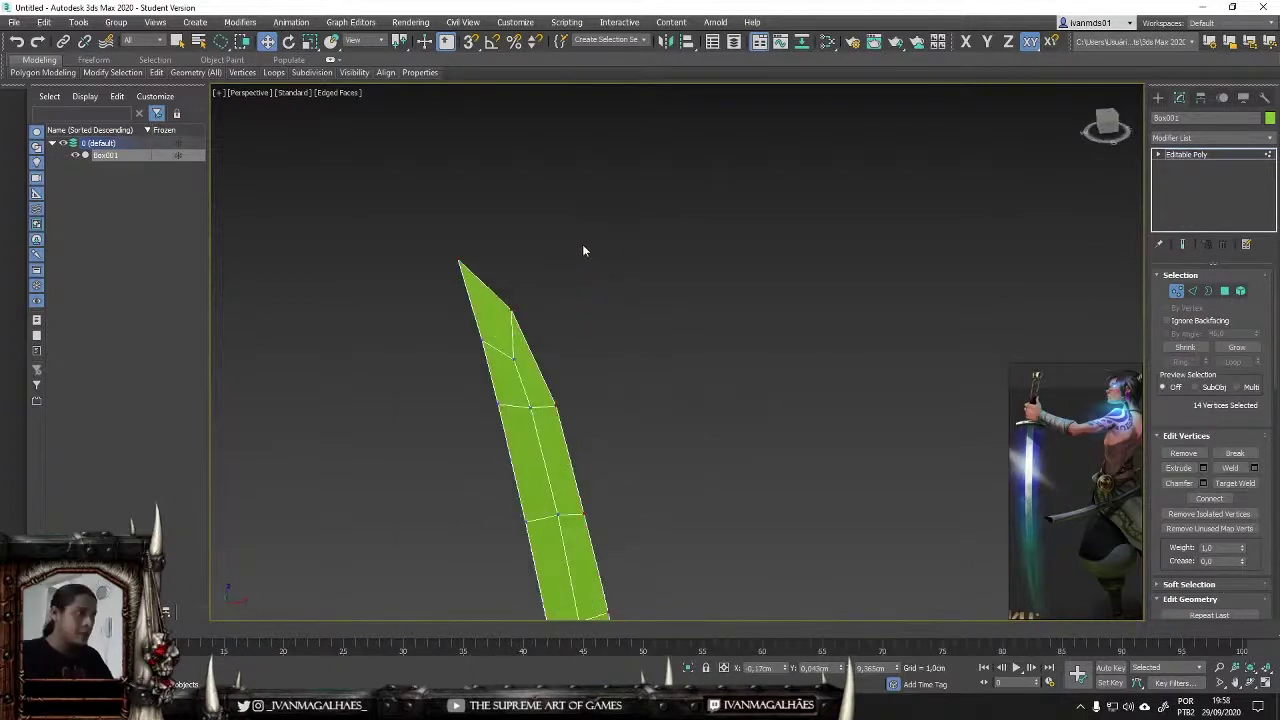
# Step: Add a Bend modifier to the blade, then Collapse All so it becomes an editable poly
pyautogui.rightClick(1192, 227)
pyautogui.click(1176, 133)
pyautogui.click(1190, 285)
pyautogui.rightClick(1170, 202)
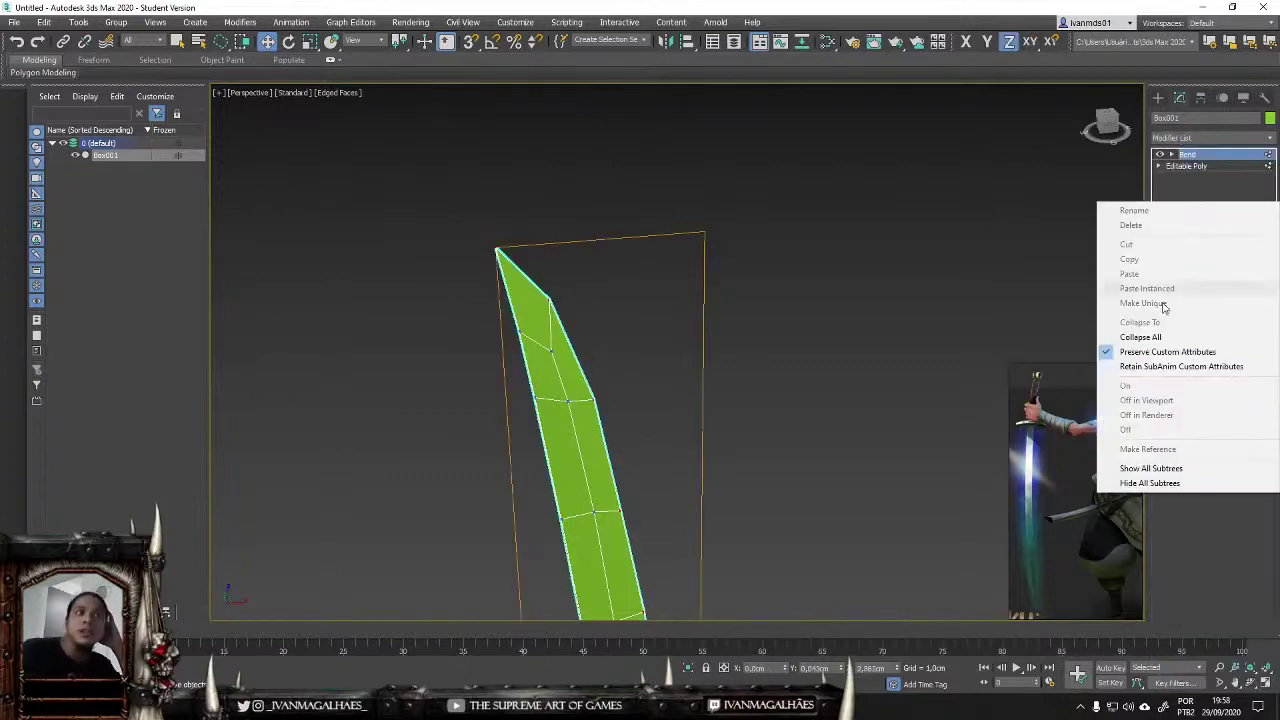
pyautogui.click(1216, 155)
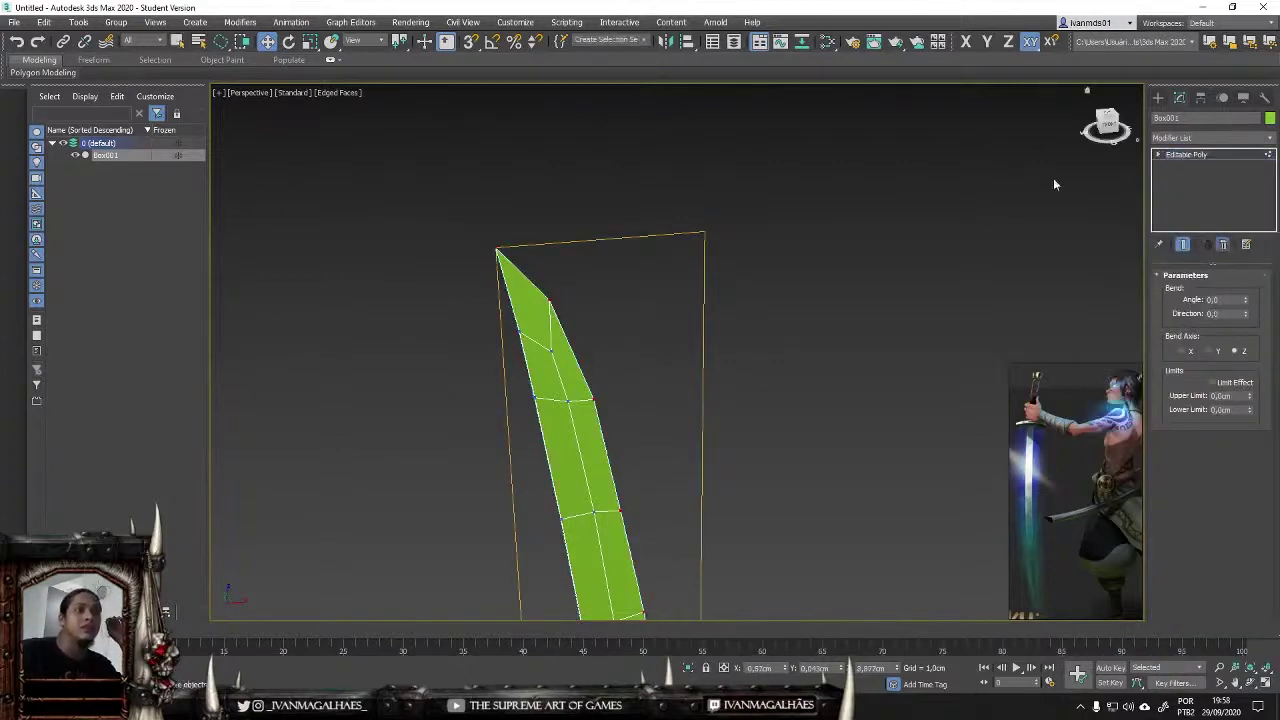
# Step: Switch to Front view and select the vertices at the blade's lower end
pyautogui.moveTo(1053, 184)
pyautogui.keyDown('alt'); pyautogui.mouseDown(button='middle')
pyautogui.moveTo(509, 260)
pyautogui.moveTo(823, 274)
pyautogui.moveTo(603, 271)
pyautogui.moveTo(628, 290)
pyautogui.mouseUp(button='middle'); pyautogui.keyUp('alt')
pyautogui.scroll(-3, 603, 271)
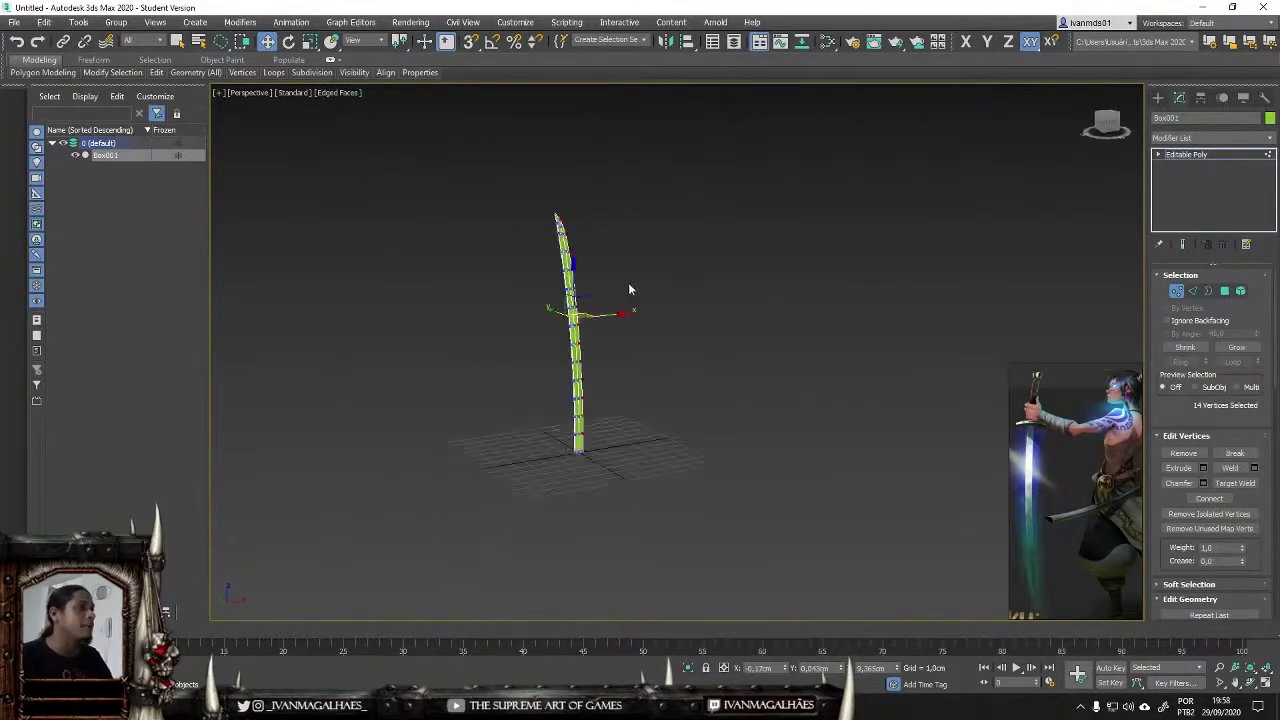
pyautogui.scroll(5, 628, 289)
pyautogui.scroll(3, 1104, 503)
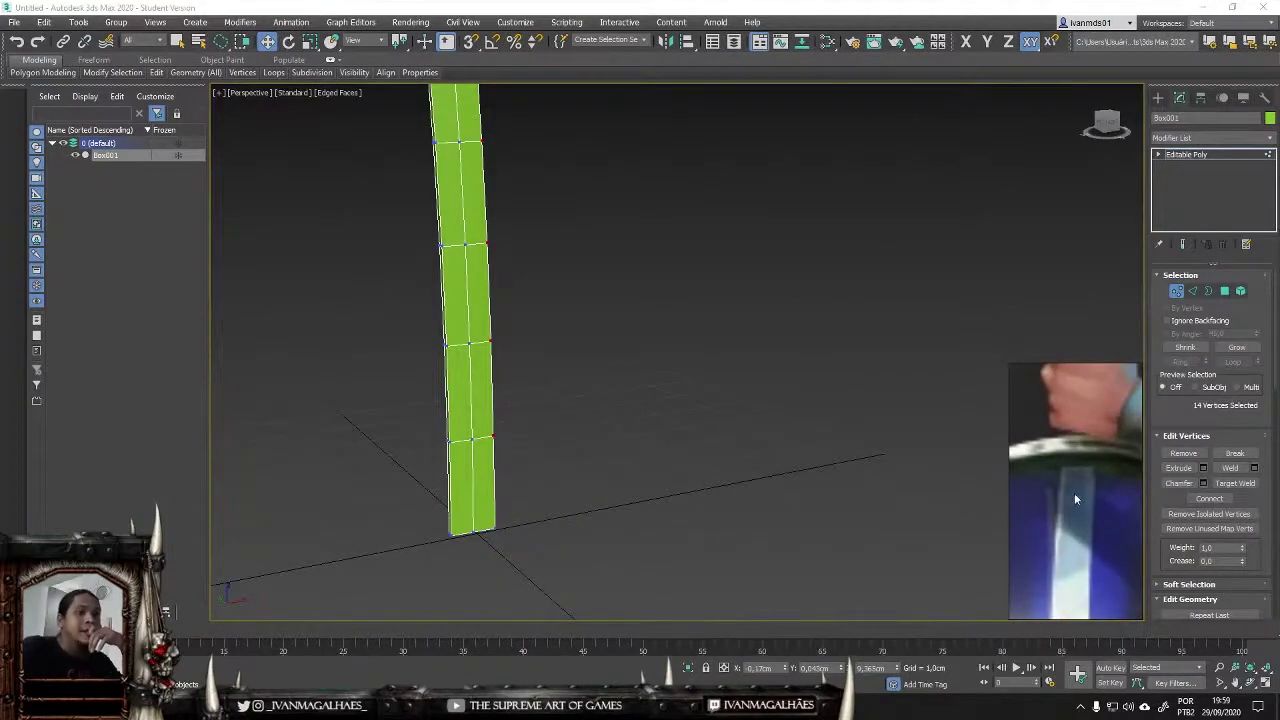
pyautogui.scroll(-3, 1105, 489)
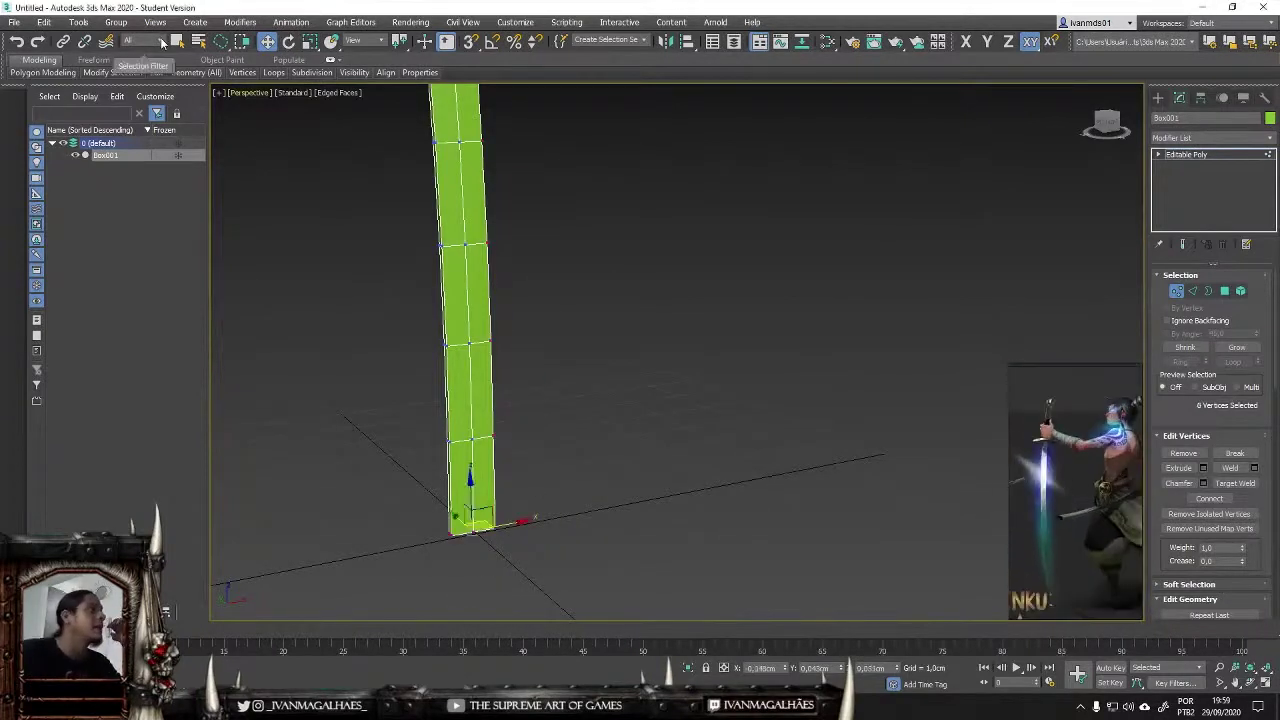
pyautogui.press('f')
pyautogui.scroll(3, 627, 430)
pyautogui.scroll(-3, 627, 430)
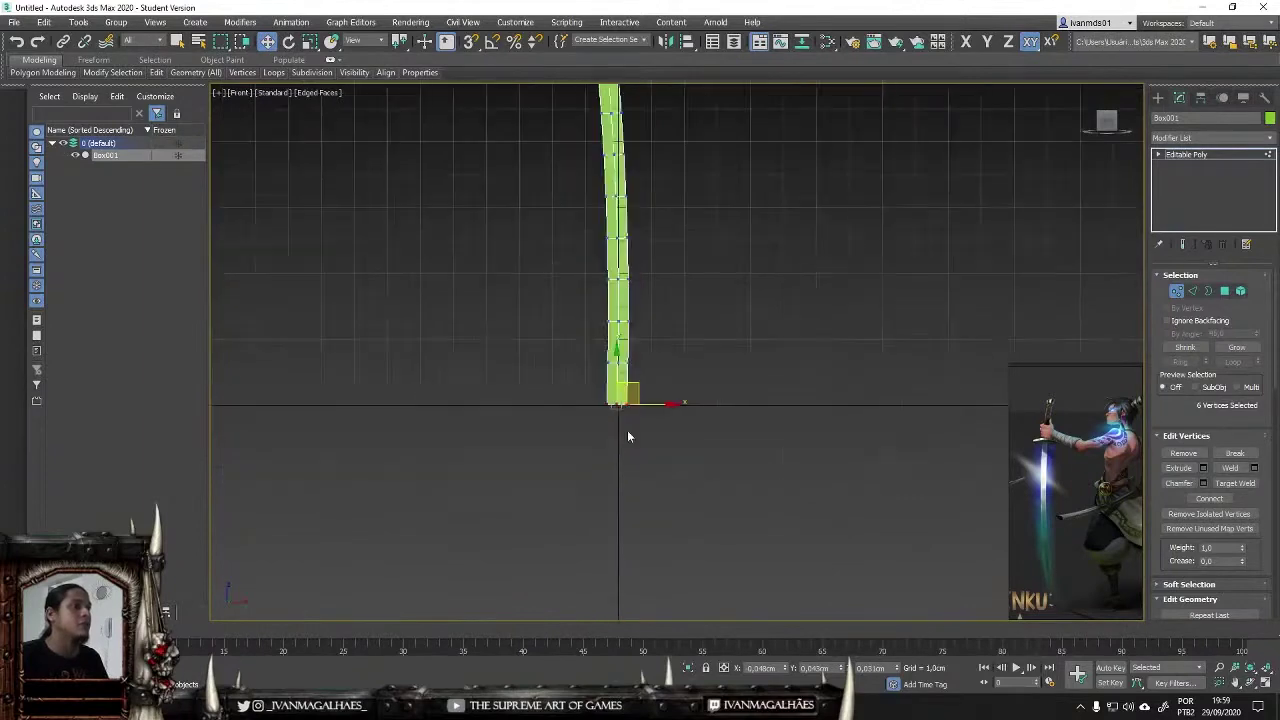
pyautogui.scroll(2, 694, 541)
pyautogui.moveTo(698, 573); pyautogui.dragTo(505, 330)
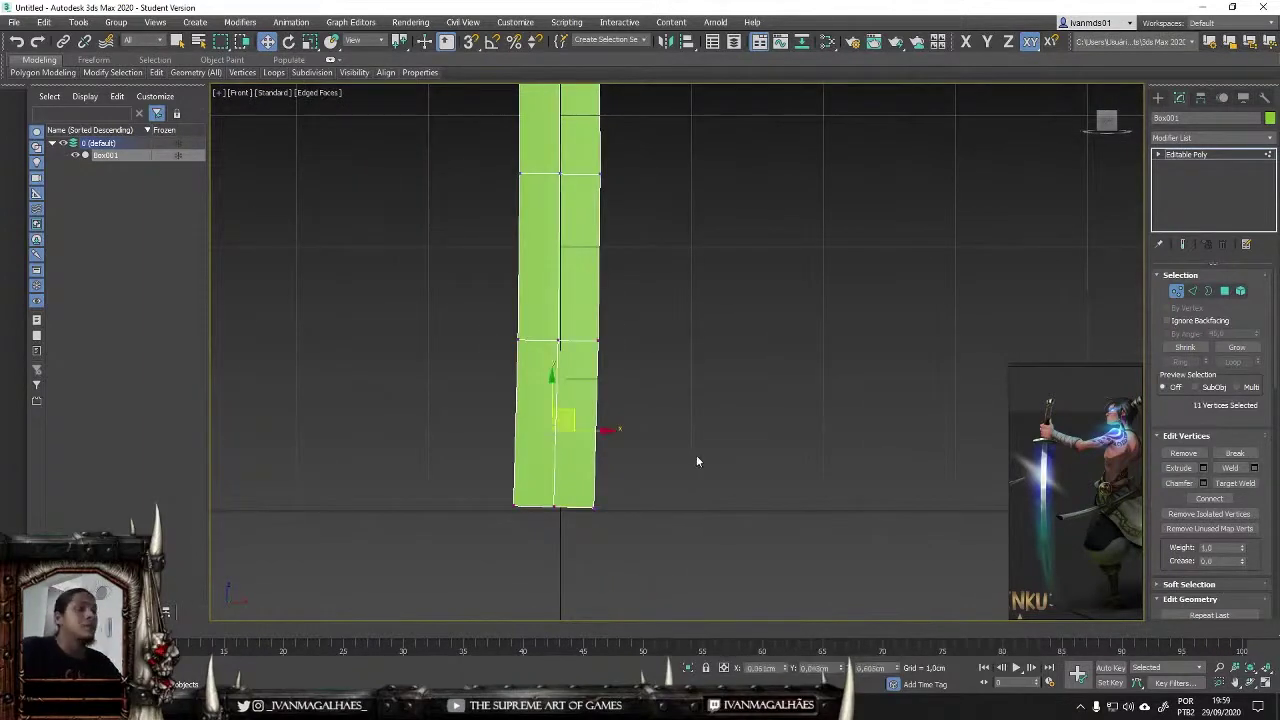
# Step: Line up the blade's bottom-end vertices evenly, then move to Polygon level
pyautogui.moveTo(617, 394); pyautogui.dragTo(668, 360, button='middle')
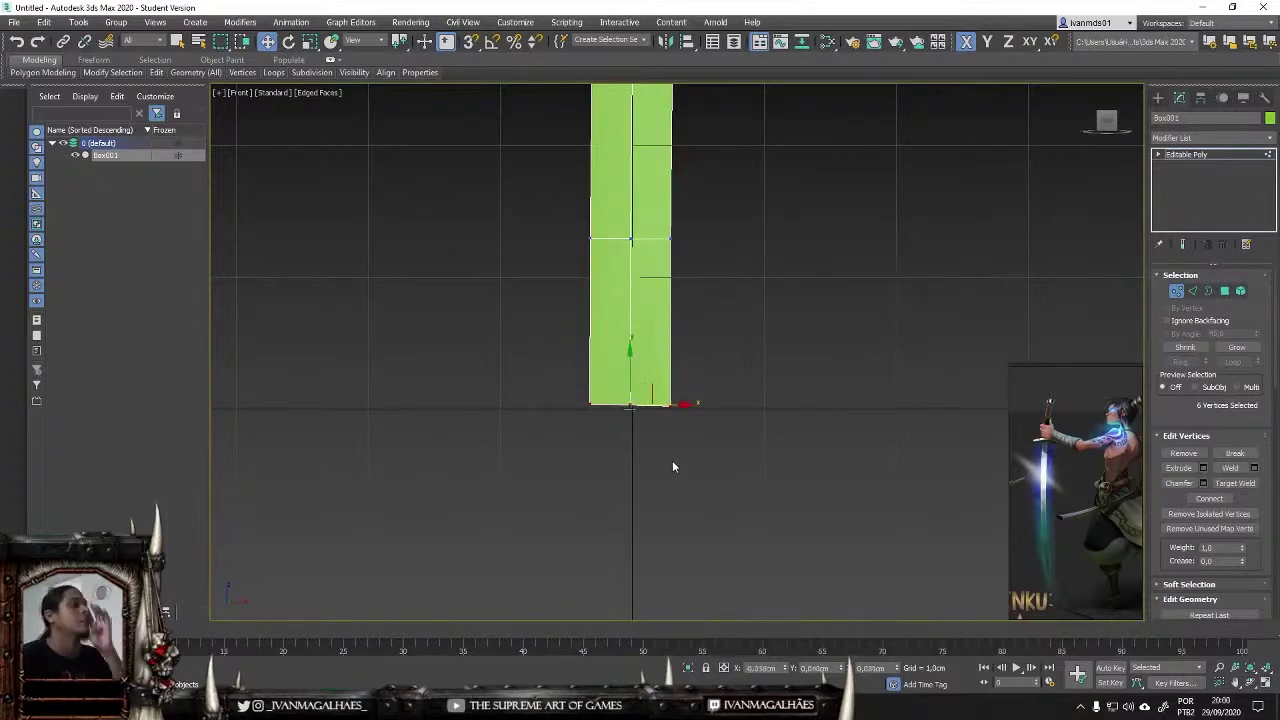
pyautogui.keyDown('alt'); pyautogui.moveTo(672, 460); pyautogui.dragTo(646, 474, button='middle'); pyautogui.keyUp('alt')
pyautogui.press('4')
pyautogui.moveTo(500, 483)
pyautogui.keyDown('alt'); pyautogui.mouseDown(button='middle')
pyautogui.moveTo(365, 445)
pyautogui.moveTo(913, 543)
pyautogui.moveTo(561, 375)
pyautogui.moveTo(710, 443)
pyautogui.mouseUp(button='middle'); pyautogui.keyUp('alt')
# Step: Extrude the two bottom end polygons of the blade downward by 0.643 cm
pyautogui.click(574, 285)
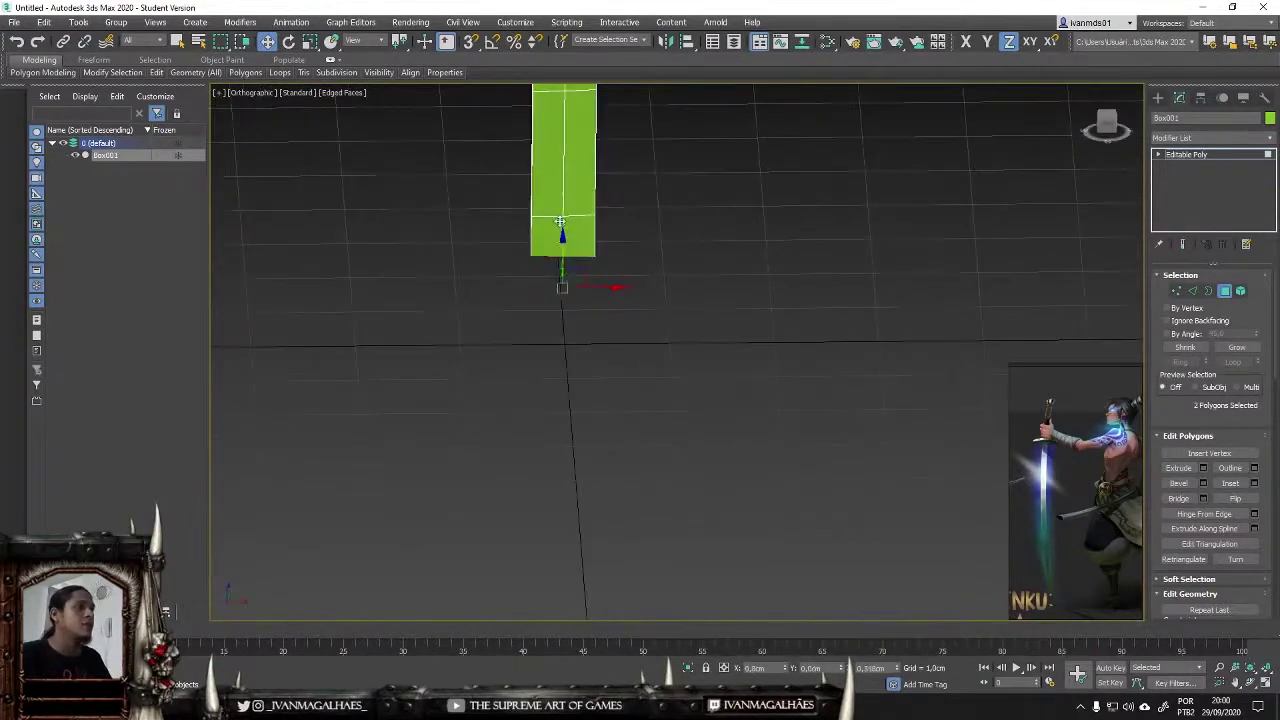
pyautogui.moveTo(561, 222)
pyautogui.keyDown('alt'); pyautogui.mouseDown(button='middle')
pyautogui.moveTo(522, 313)
pyautogui.moveTo(600, 283)
pyautogui.mouseUp(button='middle'); pyautogui.keyUp('alt')
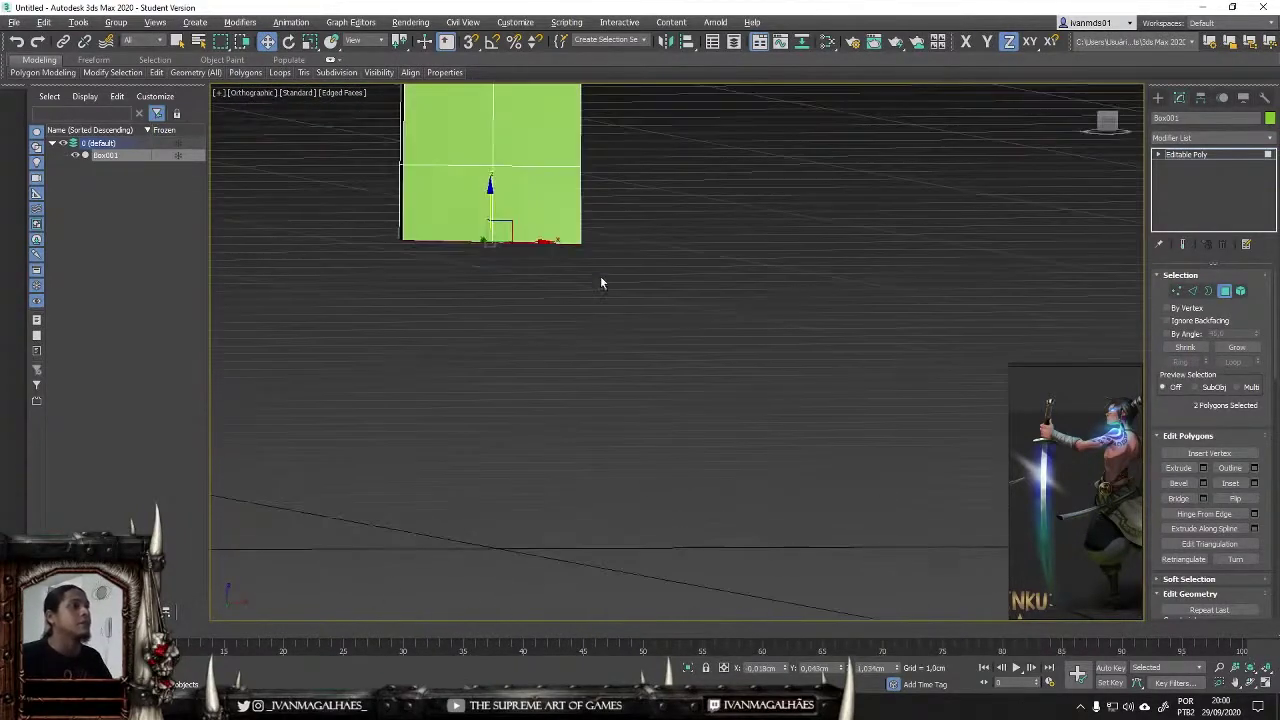
pyautogui.hotkey('shift', 'e')
pyautogui.moveTo(804, 429)
pyautogui.keyDown('alt'); pyautogui.mouseDown(button='middle')
pyautogui.moveTo(381, 408)
pyautogui.moveTo(535, 403)
pyautogui.mouseUp(button='middle'); pyautogui.keyUp('alt')
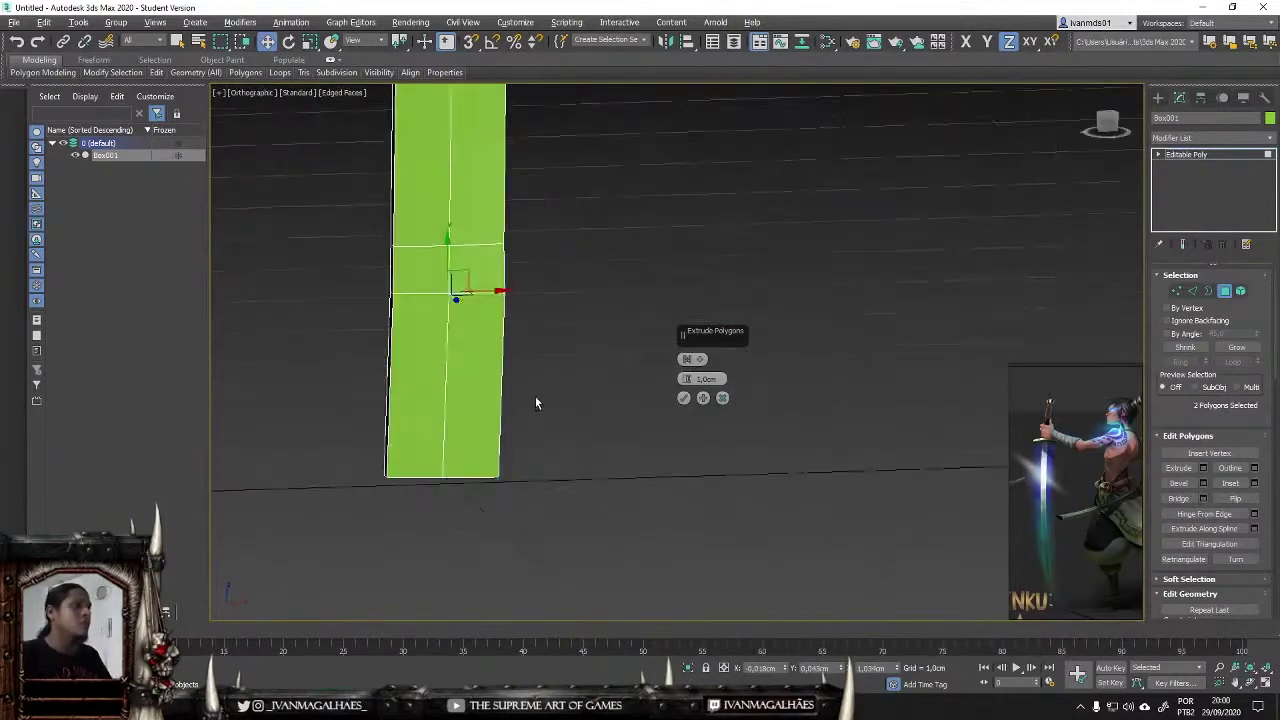
pyautogui.moveTo(685, 378); pyautogui.dragTo(698, 442)
pyautogui.moveTo(518, 315)
pyautogui.keyDown('alt'); pyautogui.mouseDown(button='middle')
pyautogui.moveTo(801, 375)
pyautogui.moveTo(530, 383)
pyautogui.moveTo(451, 323)
pyautogui.mouseUp(button='middle'); pyautogui.keyUp('alt')
pyautogui.click(530, 383)
# Step: Extrude the six side polygons of the extruded bottom as a Group into a wide, flat block
pyautogui.click(471, 345)
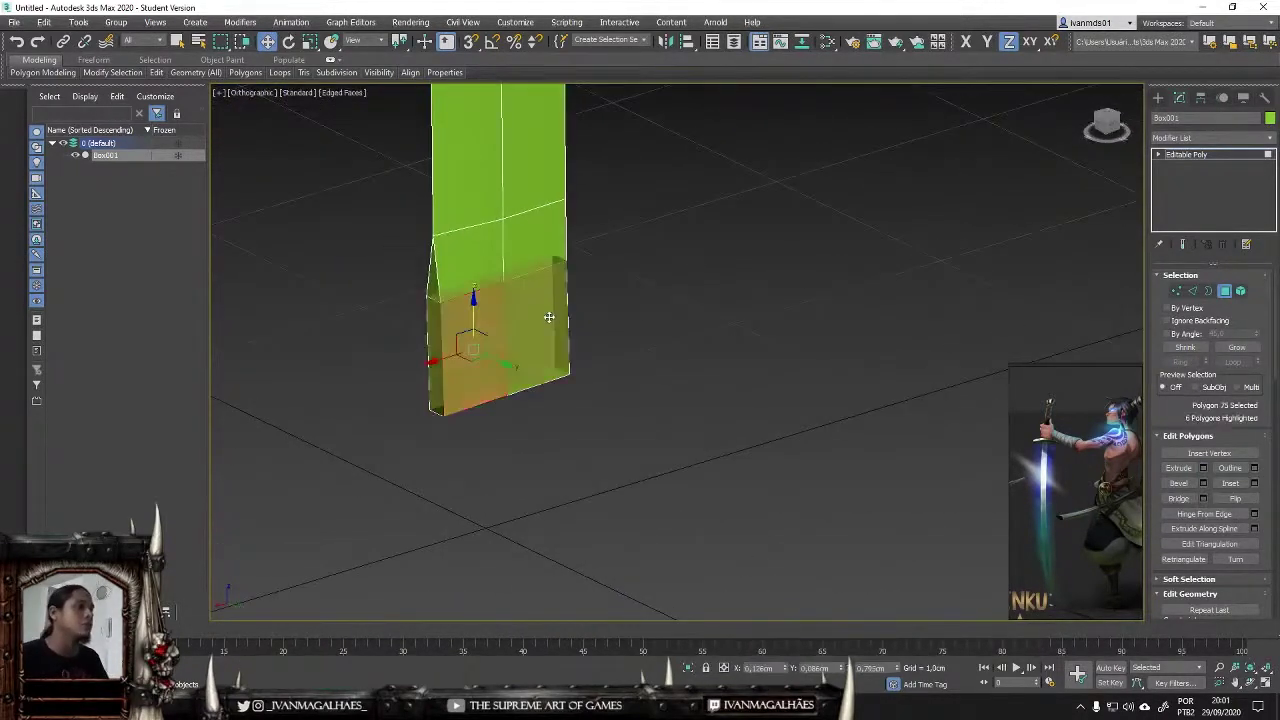
pyautogui.click(1203, 467)
pyautogui.keyDown('alt'); pyautogui.moveTo(714, 257); pyautogui.dragTo(698, 362, button='middle'); pyautogui.keyUp('alt')
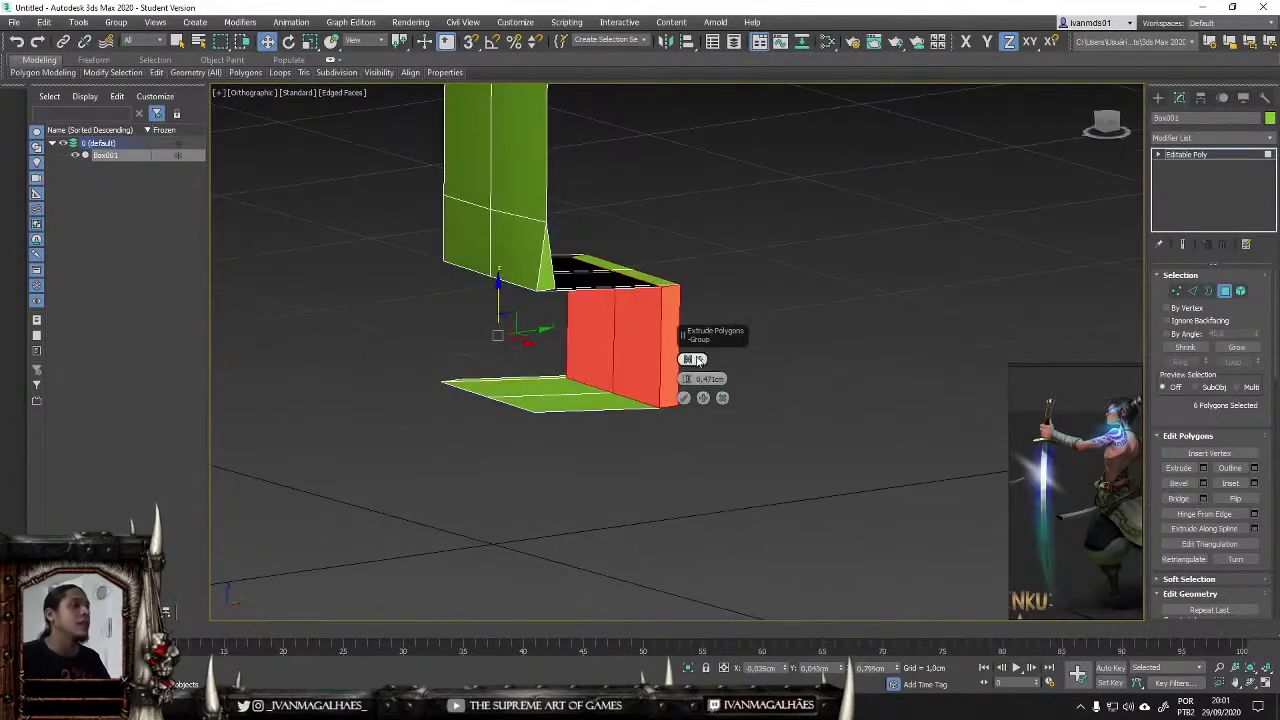
pyautogui.click(749, 387)
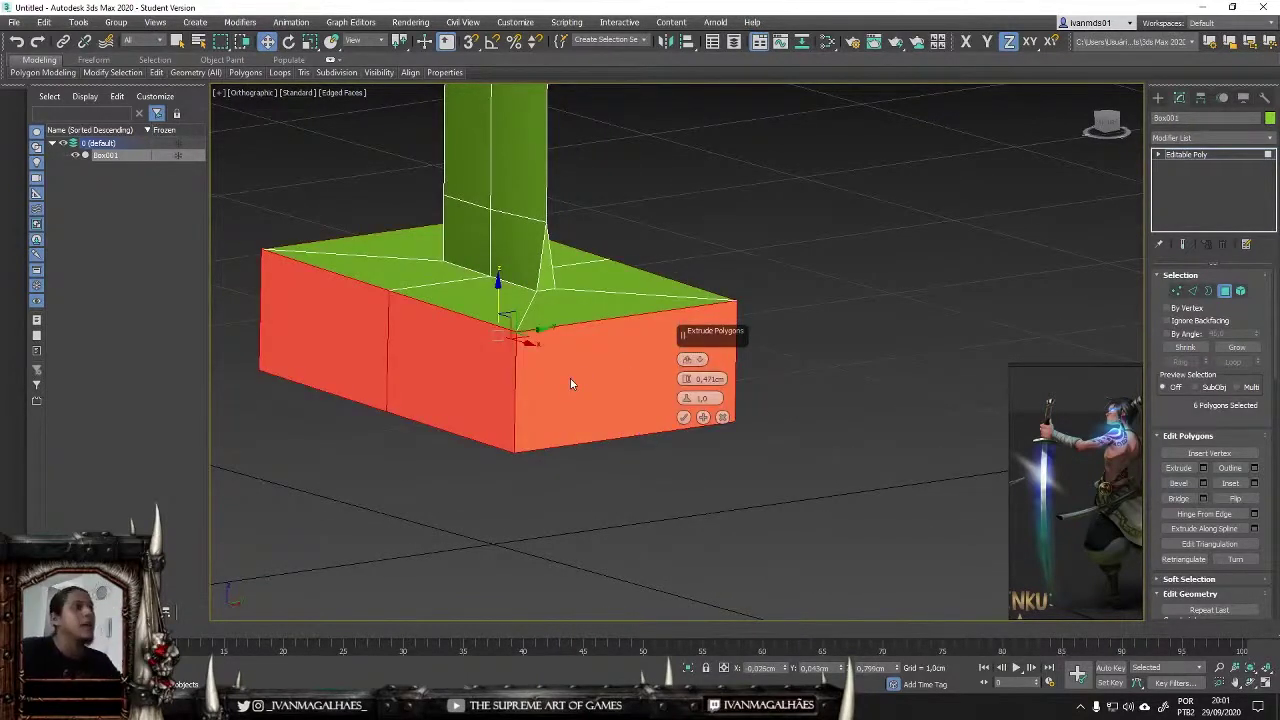
pyautogui.moveTo(570, 383)
pyautogui.keyDown('alt'); pyautogui.mouseDown(button='middle')
pyautogui.moveTo(551, 310)
pyautogui.moveTo(532, 530)
pyautogui.mouseUp(button='middle'); pyautogui.keyUp('alt')
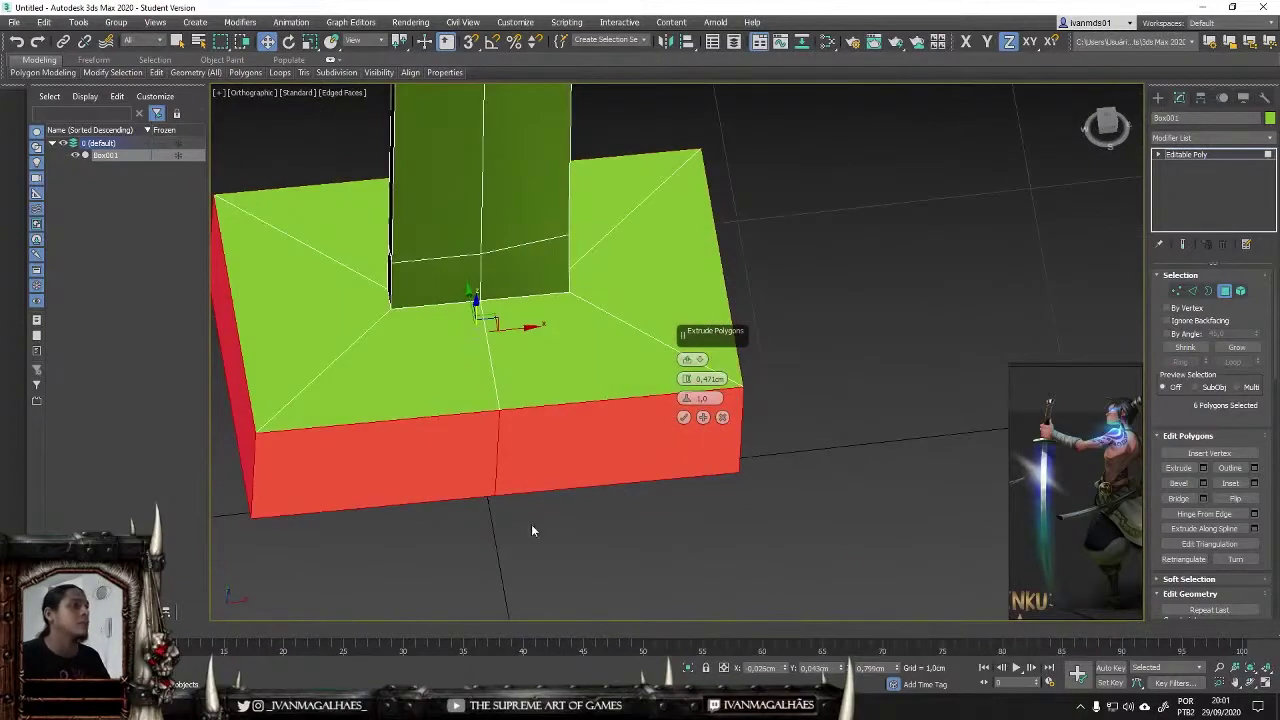
pyautogui.moveTo(779, 383)
pyautogui.keyDown('alt'); pyautogui.mouseDown(button='middle')
pyautogui.moveTo(686, 430)
pyautogui.moveTo(627, 435)
pyautogui.moveTo(845, 452)
pyautogui.moveTo(974, 189)
pyautogui.mouseUp(button='middle'); pyautogui.keyUp('alt')
pyautogui.press('Return')
pyautogui.click(1158, 97)
# Step: Create a large sphere beside the blade and convert it to Editable Poly
pyautogui.press('p')
pyautogui.click(1184, 177)
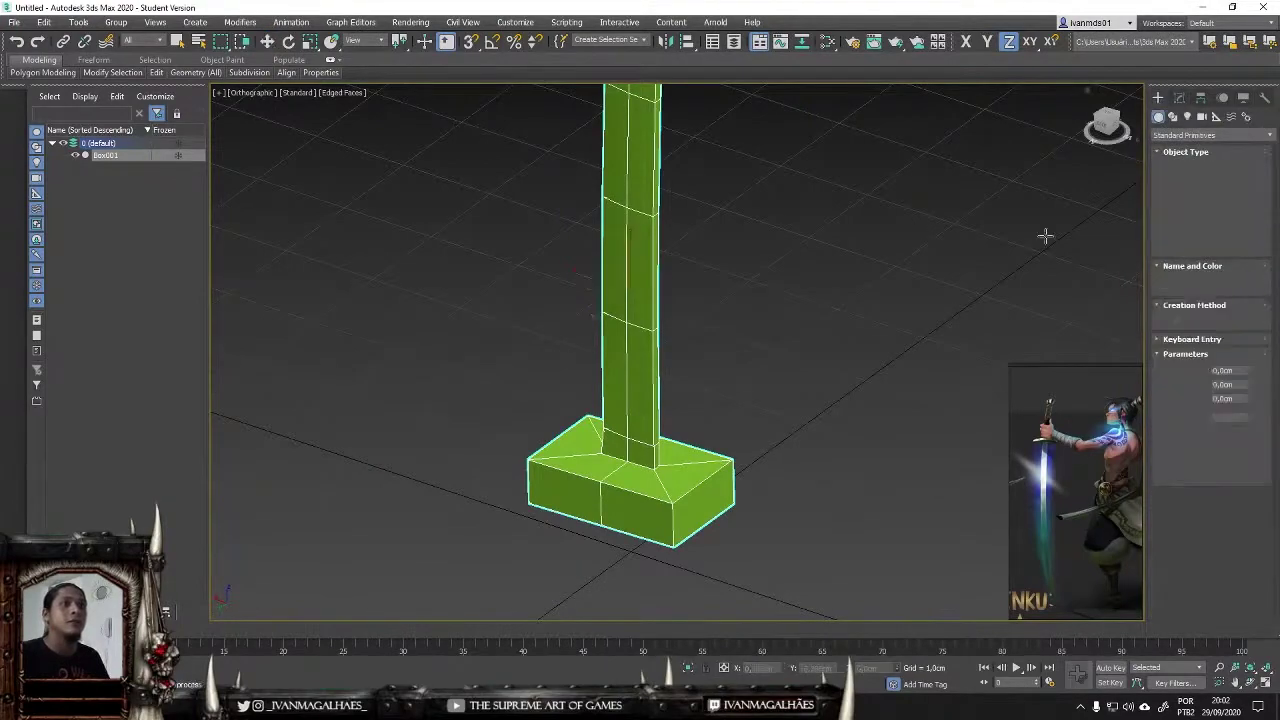
pyautogui.keyDown('alt'); pyautogui.moveTo(1046, 234); pyautogui.dragTo(741, 323, button='middle'); pyautogui.keyUp('alt')
pyautogui.moveTo(741, 323); pyautogui.dragTo(775, 420)
pyautogui.rightClick(831, 289)
pyautogui.click(1184, 191)
pyautogui.moveTo(663, 337)
pyautogui.mouseDown()
pyautogui.moveTo(743, 337)
pyautogui.moveTo(1067, 234)
pyautogui.mouseUp()
pyautogui.rightClick(740, 288)
pyautogui.click(880, 445)
# Step: Extrude one polygon of the sphere by 0.112 cm
pyautogui.press('4')
pyautogui.click(628, 345)
pyautogui.moveTo(880, 445)
pyautogui.keyDown('alt'); pyautogui.mouseDown(button='middle')
pyautogui.moveTo(640, 345)
pyautogui.moveTo(666, 322)
pyautogui.mouseUp(button='middle'); pyautogui.keyUp('alt')
pyautogui.hotkey('shift', 'e')
pyautogui.moveTo(703, 378); pyautogui.dragTo(703, 392)
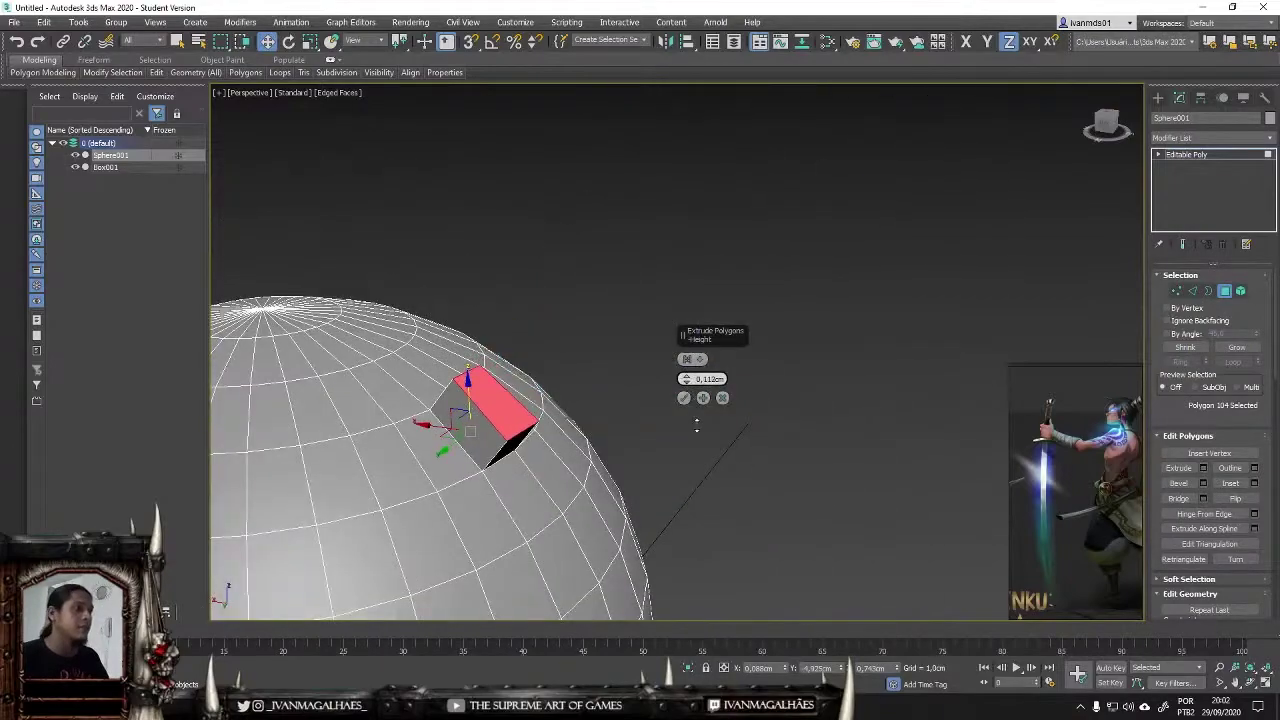
pyautogui.keyDown('alt'); pyautogui.moveTo(703, 392); pyautogui.dragTo(475, 412, button='middle'); pyautogui.keyUp('alt')
# Step: Grow the sphere's polygon selection, then undo back to remove the extrusion
pyautogui.keyDown('ctrl'); pyautogui.click(457, 360); pyautogui.keyUp('ctrl')
pyautogui.keyDown('ctrl'); pyautogui.click(470, 340); pyautogui.keyUp('ctrl')
pyautogui.moveTo(470, 340)
pyautogui.keyDown('alt'); pyautogui.mouseDown(button='middle')
pyautogui.moveTo(480, 309)
pyautogui.moveTo(519, 319)
pyautogui.moveTo(560, 380)
pyautogui.mouseUp(button='middle'); pyautogui.keyUp('alt')
pyautogui.hotkey('ctrl', 'pageup')
pyautogui.hotkey('ctrl', 'pageup')
pyautogui.hotkey('ctrl', 'pageup')
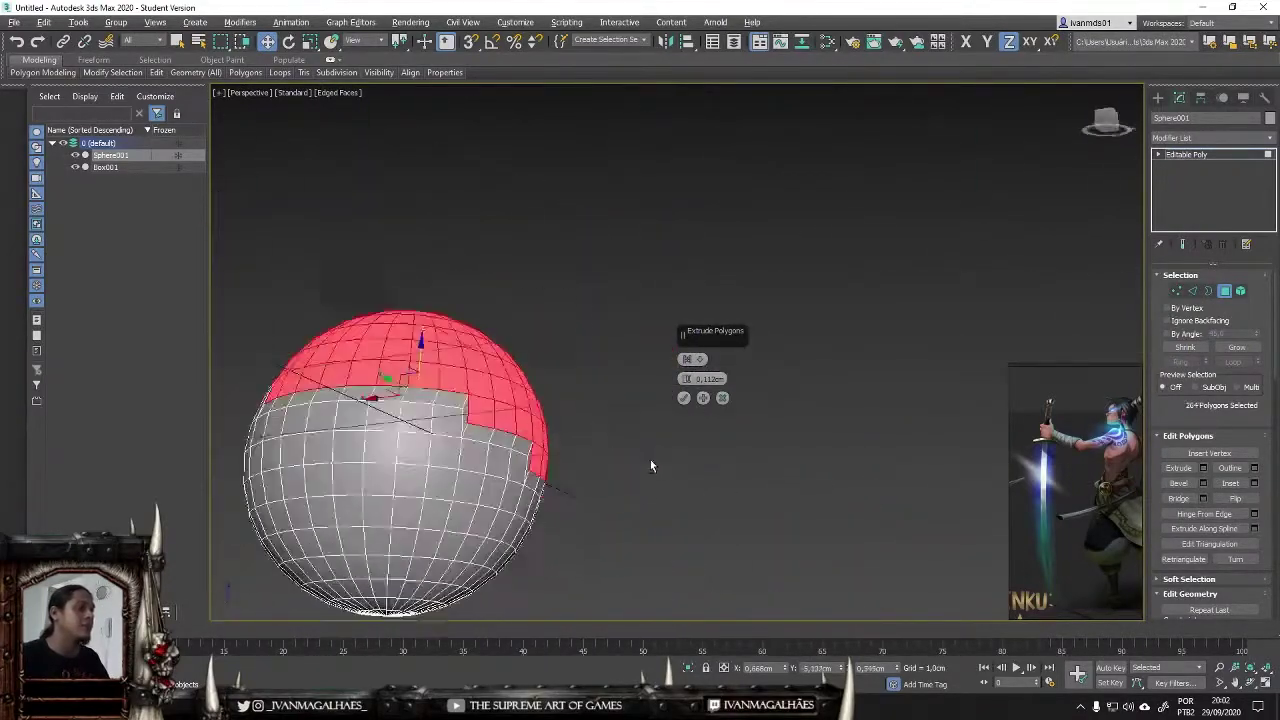
pyautogui.scroll(2, 650, 459)
pyautogui.moveTo(500, 335); pyautogui.dragTo(441, 417)
pyautogui.hotkey('ctrl', 'z')
pyautogui.moveTo(441, 417)
pyautogui.keyDown('alt'); pyautogui.mouseDown(button='middle')
pyautogui.moveTo(468, 295)
pyautogui.moveTo(262, 403)
pyautogui.mouseUp(button='middle'); pyautogui.keyUp('alt')
pyautogui.hotkey('ctrl', 'z')
# Step: Compare the By Polygon and Group extrusion types on the sphere's faces
pyautogui.moveTo(485, 304)
pyautogui.keyDown('alt'); pyautogui.mouseDown(button='middle')
pyautogui.moveTo(517, 370)
pyautogui.moveTo(514, 579)
pyautogui.mouseUp(button='middle'); pyautogui.keyUp('alt')
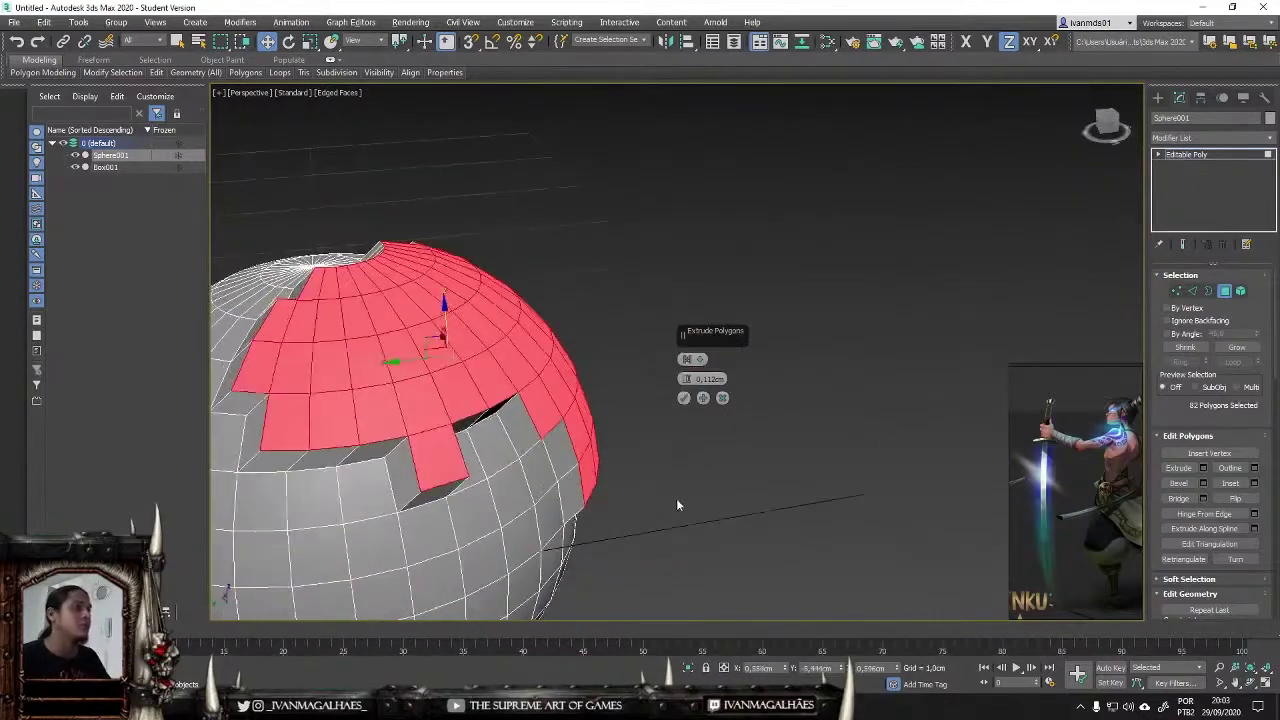
pyautogui.click(686, 359)
pyautogui.click(733, 399)
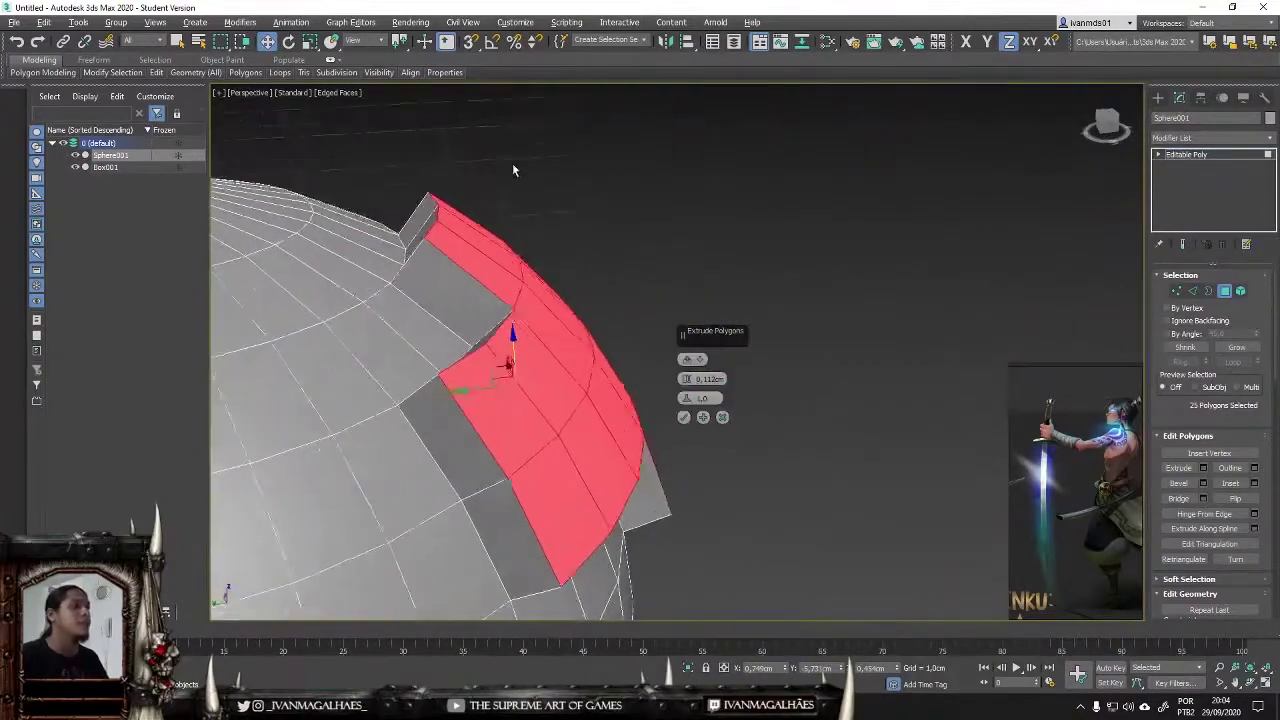
pyautogui.click(700, 360)
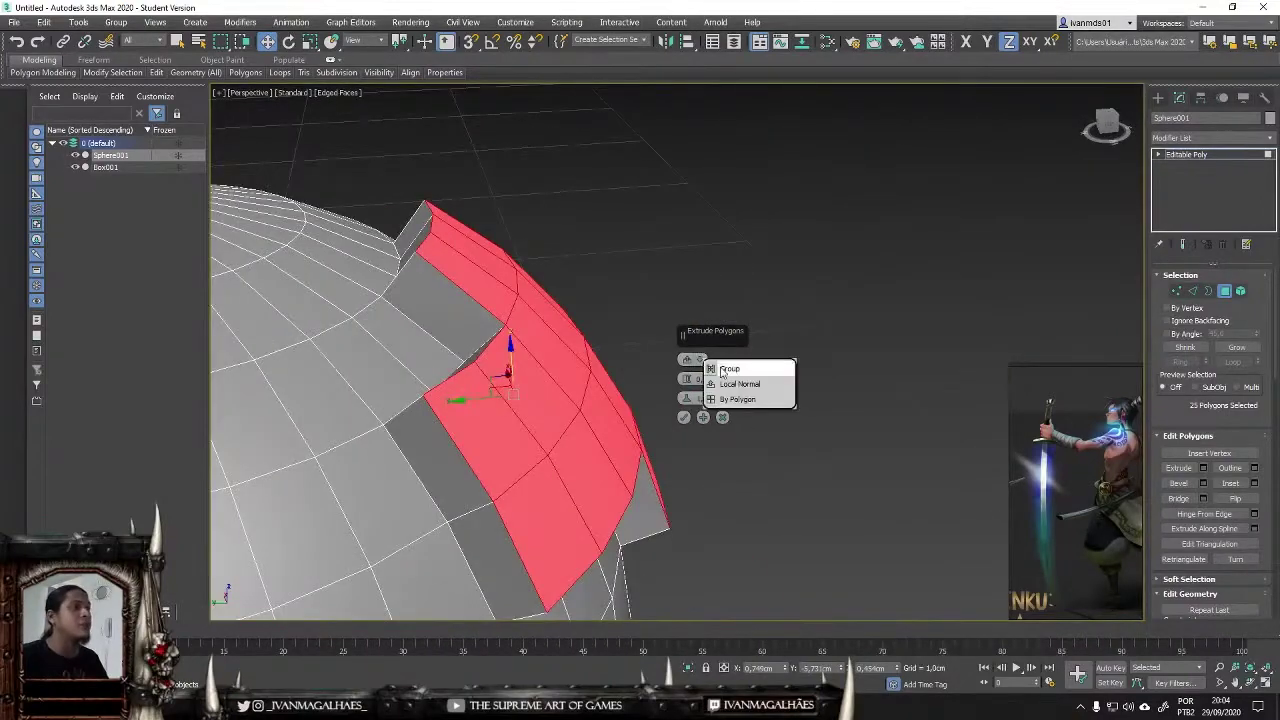
pyautogui.click(723, 370)
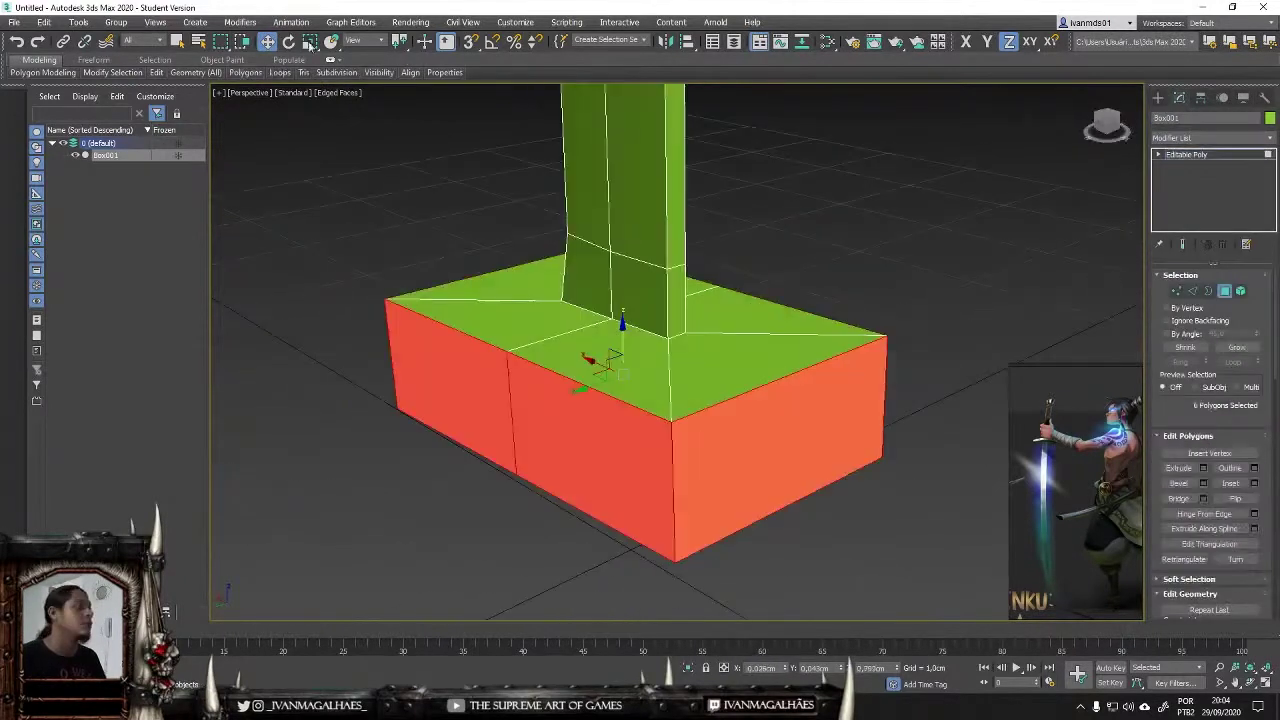
# Step: Replace the wide base by extruding the blade's lower polygons straight down as a narrow section
pyautogui.click(310, 45)
pyautogui.moveTo(626, 420)
pyautogui.keyDown('alt'); pyautogui.mouseDown(button='middle')
pyautogui.moveTo(703, 422)
pyautogui.moveTo(706, 583)
pyautogui.moveTo(749, 284)
pyautogui.moveTo(390, 183)
pyautogui.moveTo(820, 424)
pyautogui.mouseUp(button='middle'); pyautogui.keyUp('alt')
pyautogui.press('2')
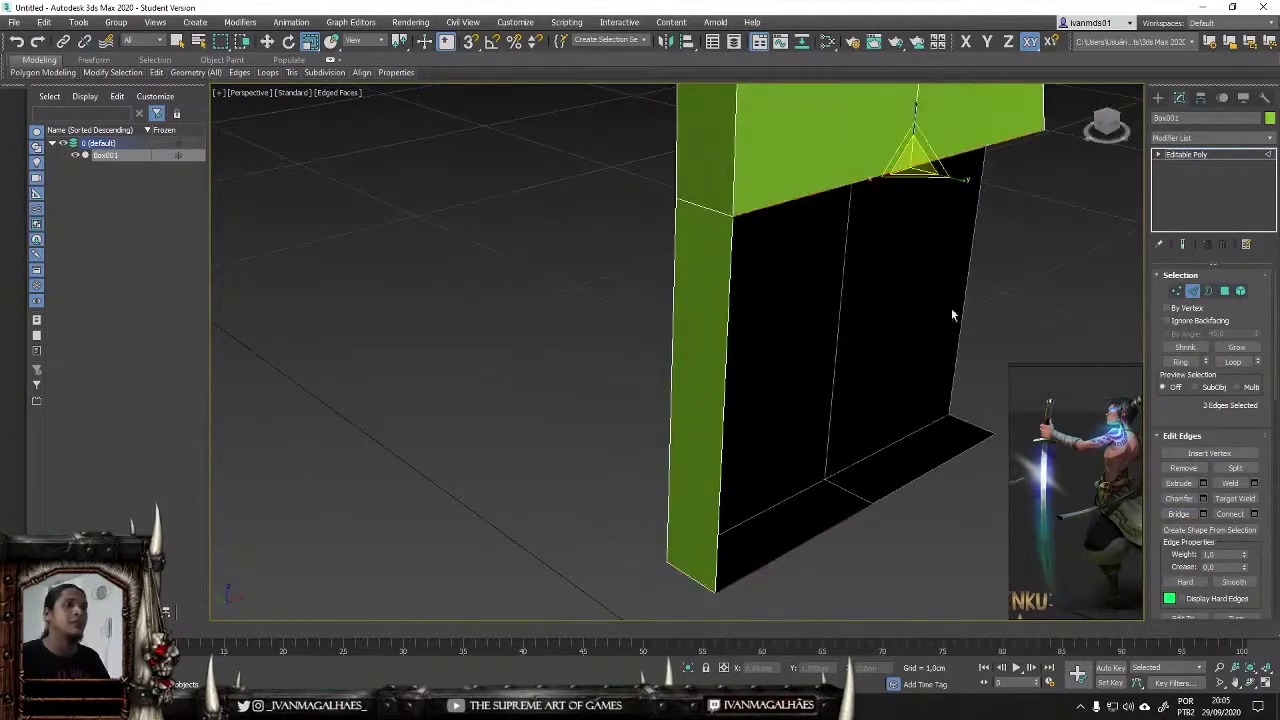
pyautogui.moveTo(900, 450)
pyautogui.keyDown('alt'); pyautogui.mouseDown(button='middle')
pyautogui.moveTo(707, 427)
pyautogui.moveTo(800, 360)
pyautogui.mouseUp(button='middle'); pyautogui.keyUp('alt')
pyautogui.press('4')
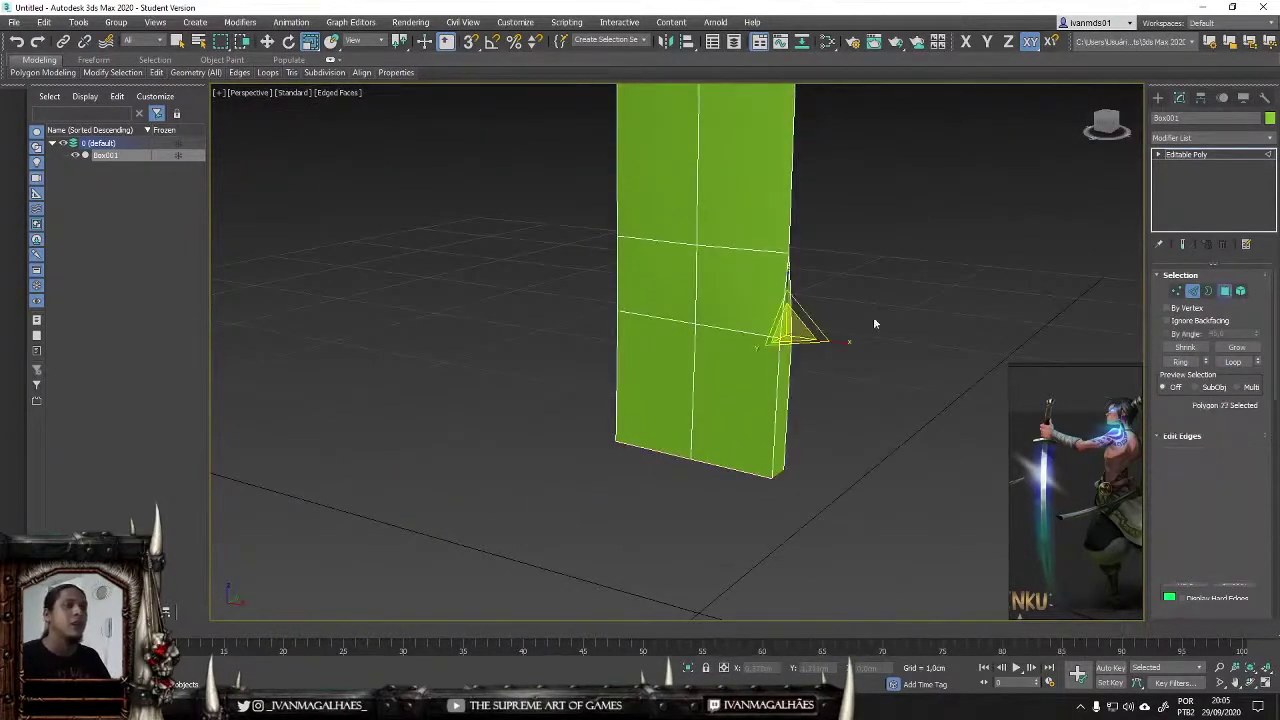
pyautogui.moveTo(1017, 485)
pyautogui.keyDown('alt'); pyautogui.mouseDown(button='middle')
pyautogui.moveTo(857, 506)
pyautogui.moveTo(949, 293)
pyautogui.mouseUp(button='middle'); pyautogui.keyUp('alt')
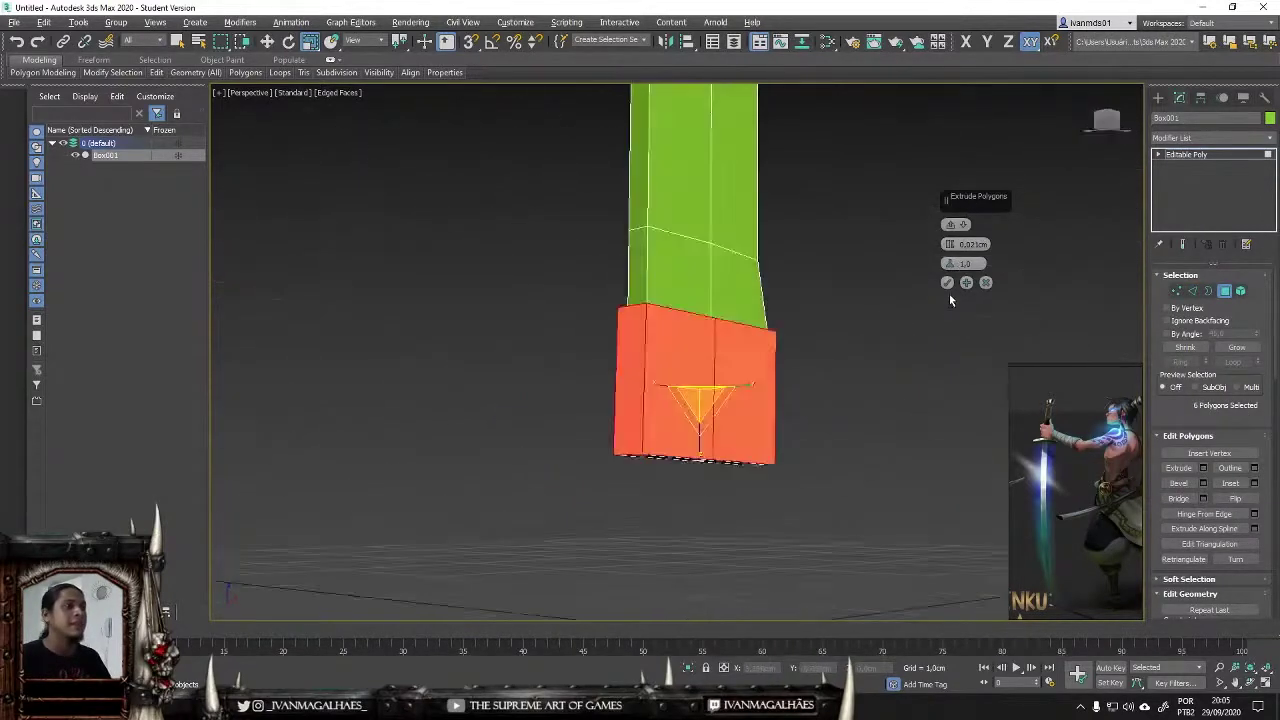
pyautogui.click(949, 288)
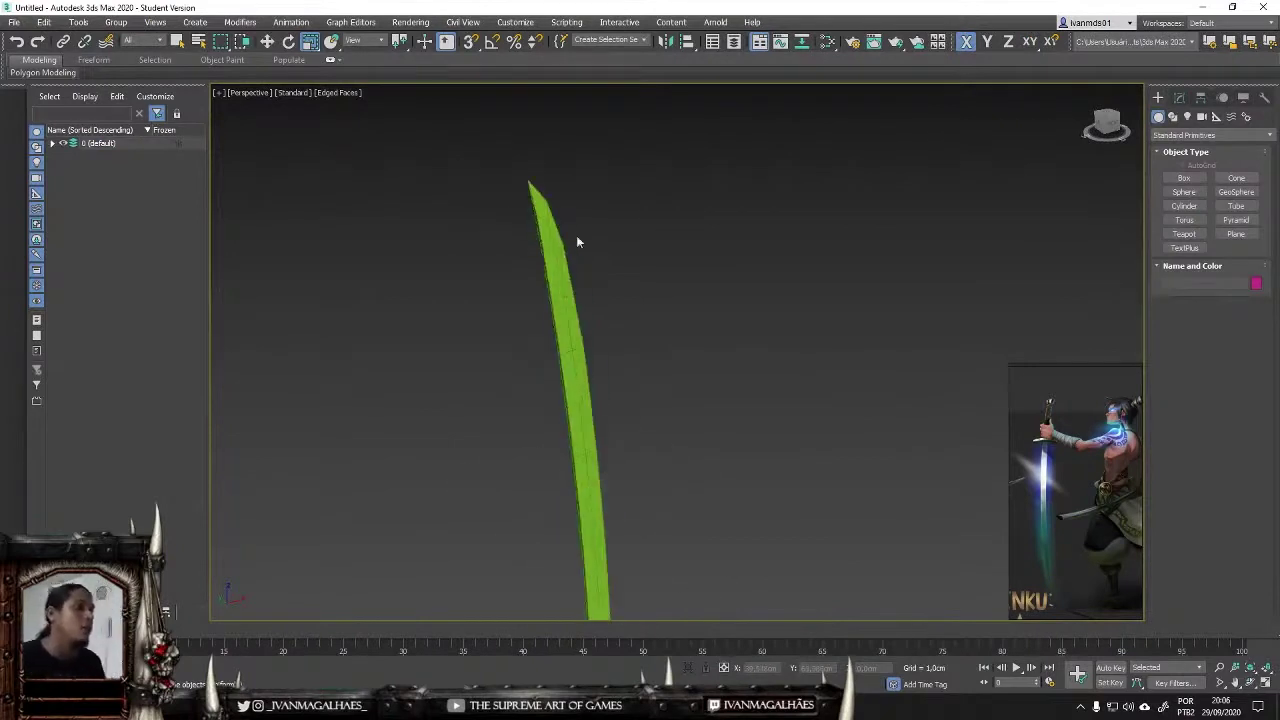
# Step: Draw a flat cylinder disc below the blade to serve as the guard
pyautogui.moveTo(970, 241)
pyautogui.keyDown('alt'); pyautogui.mouseDown(button='middle')
pyautogui.moveTo(657, 400)
pyautogui.moveTo(374, 385)
pyautogui.moveTo(560, 350)
pyautogui.moveTo(595, 385)
pyautogui.mouseUp(button='middle'); pyautogui.keyUp('alt')
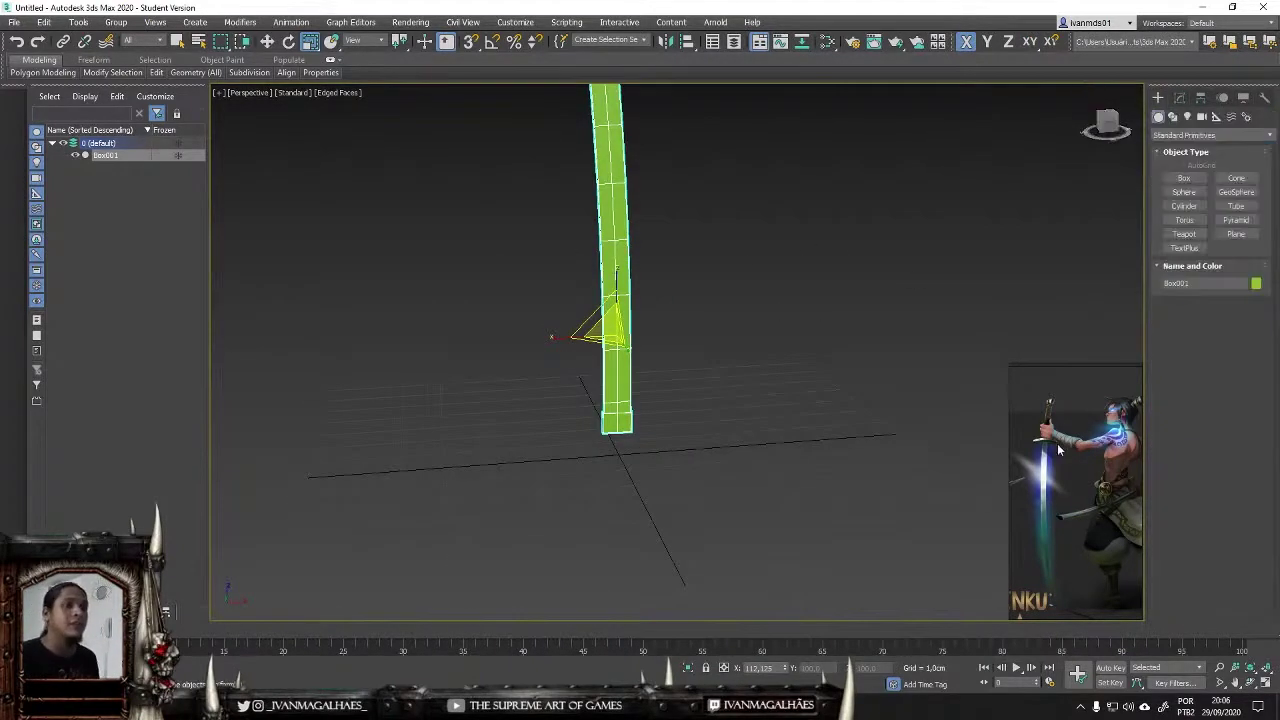
pyautogui.click(1184, 205)
pyautogui.moveTo(616, 460); pyautogui.dragTo(636, 446)
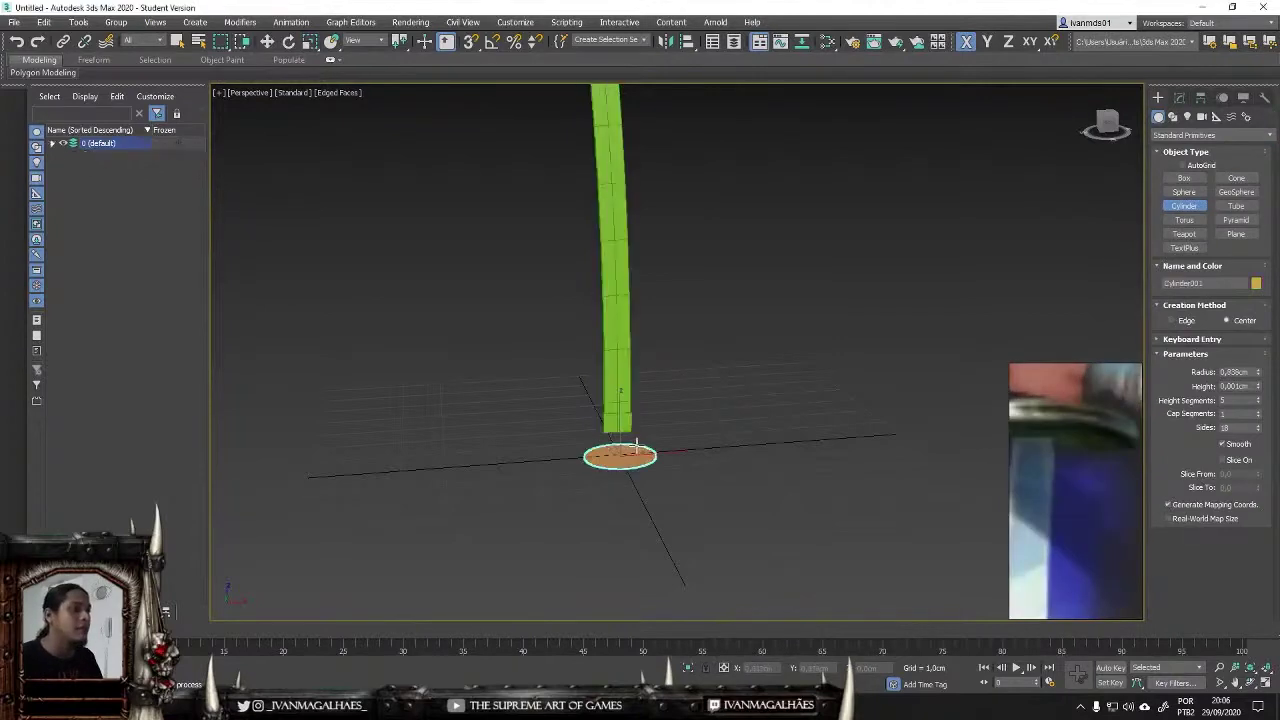
pyautogui.scroll(5, 636, 440)
pyautogui.click(568, 297)
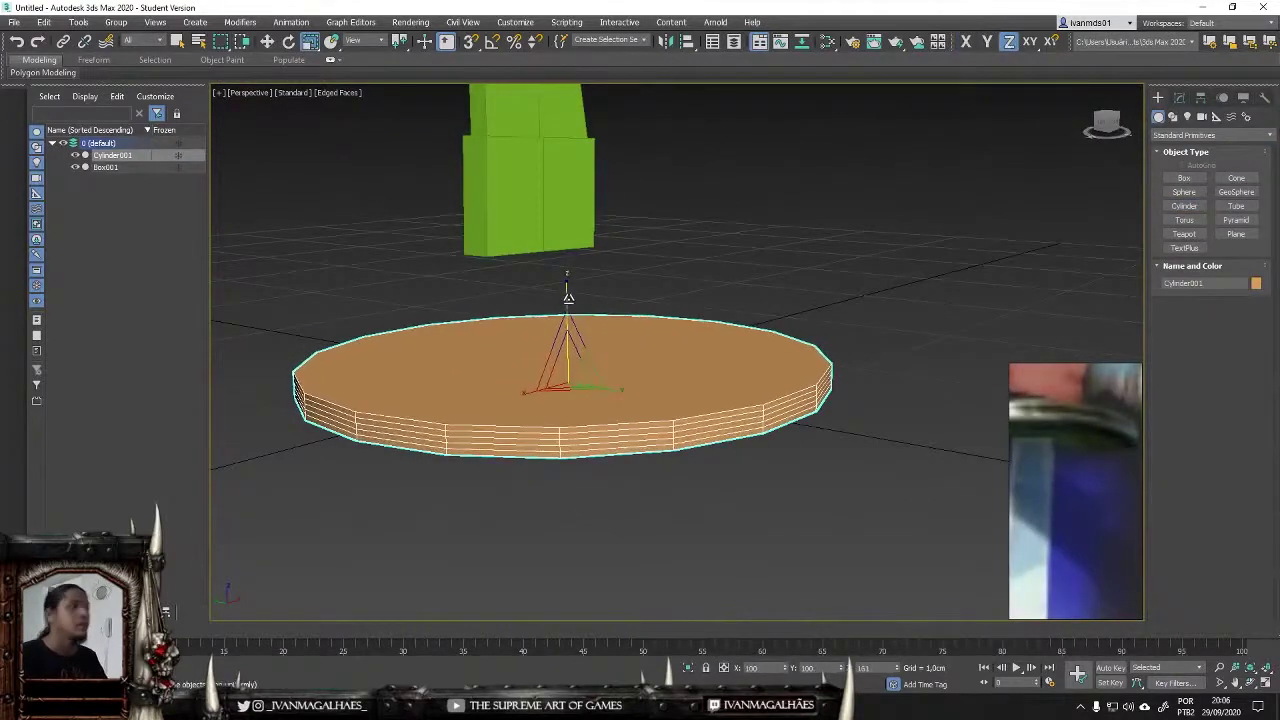
pyautogui.click(1179, 97)
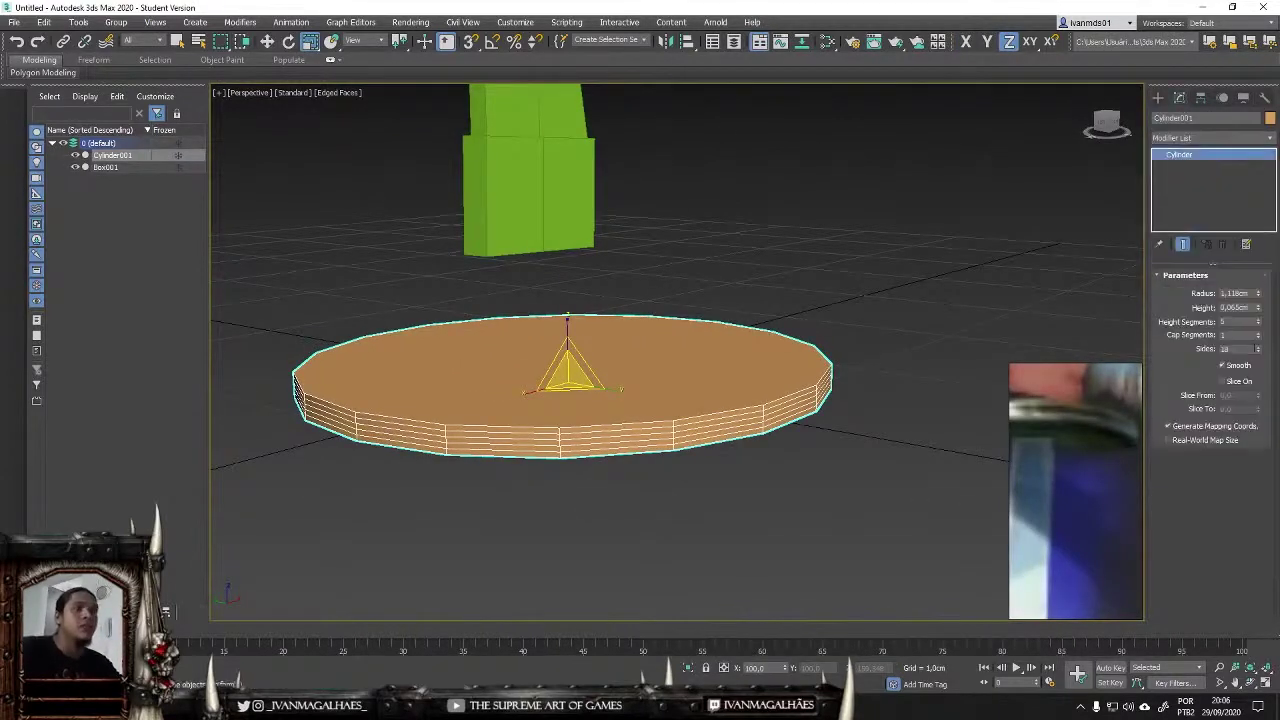
pyautogui.moveTo(840, 491)
pyautogui.keyDown('alt'); pyautogui.mouseDown(button='middle')
pyautogui.moveTo(620, 420)
pyautogui.moveTo(971, 363)
pyautogui.moveTo(363, 340)
pyautogui.mouseUp(button='middle'); pyautogui.keyUp('alt')
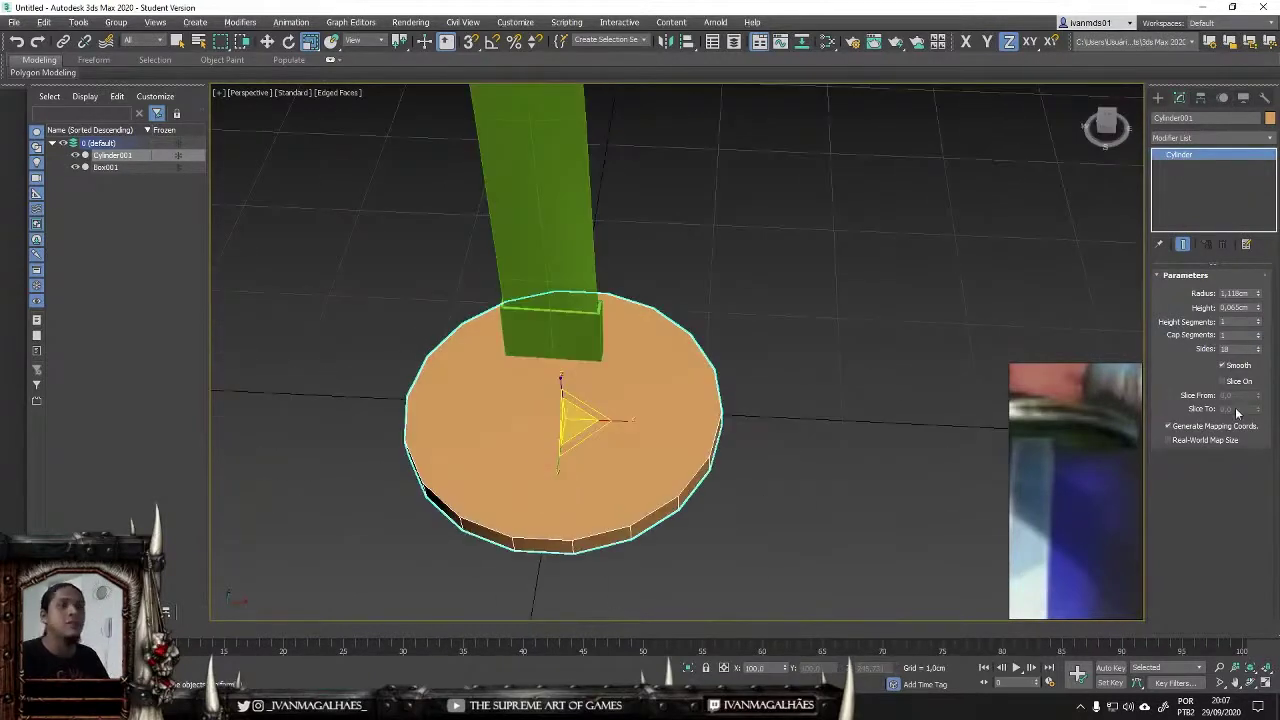
# Step: Change the blade's object colour to grey in the Object Color dialog
pyautogui.press('w')
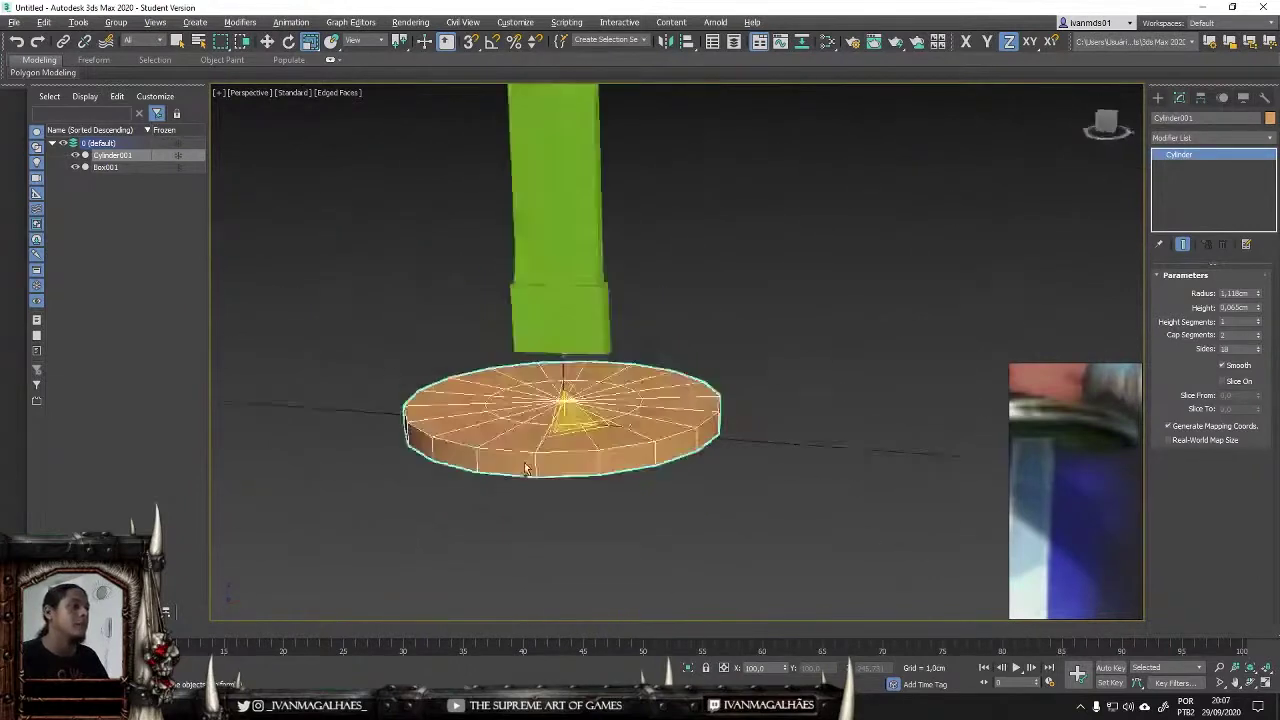
pyautogui.moveTo(640, 420)
pyautogui.keyDown('alt'); pyautogui.mouseDown(button='middle')
pyautogui.moveTo(598, 342)
pyautogui.moveTo(525, 414)
pyautogui.moveTo(529, 323)
pyautogui.mouseUp(button='middle'); pyautogui.keyUp('alt')
pyautogui.scroll(-3, 598, 342)
pyautogui.scroll(3, 652, 513)
pyautogui.scroll(-5, 628, 308)
pyautogui.click(525, 414)
pyautogui.click(529, 323)
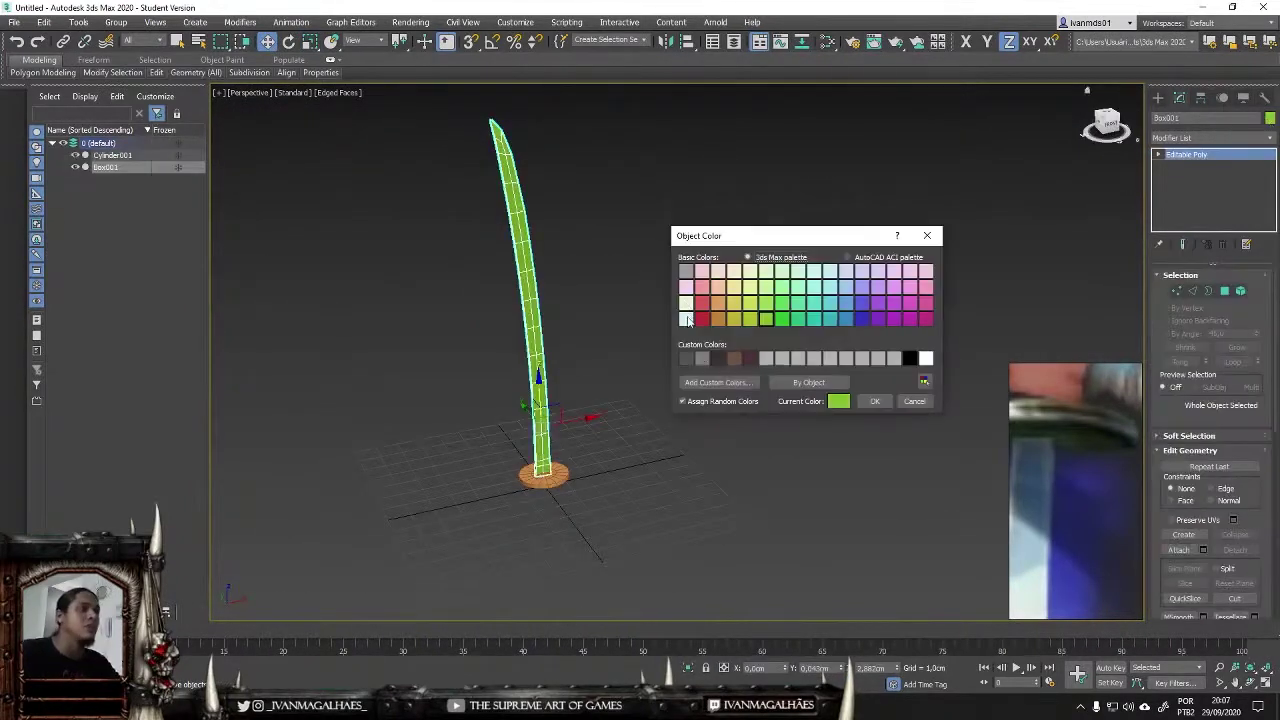
pyautogui.click(874, 401)
pyautogui.press('Escape')
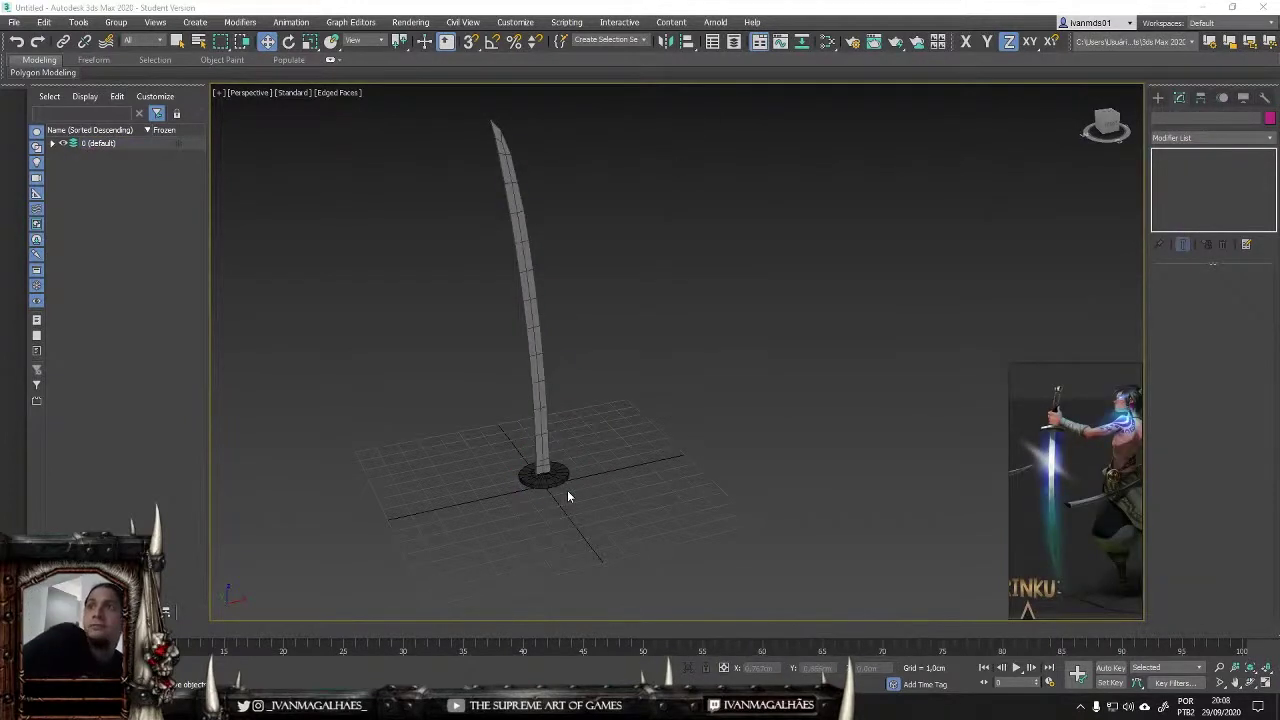
# Step: Inspect the disc guard and blade from above and from the side
pyautogui.click(594, 486)
pyautogui.scroll(3, 594, 486)
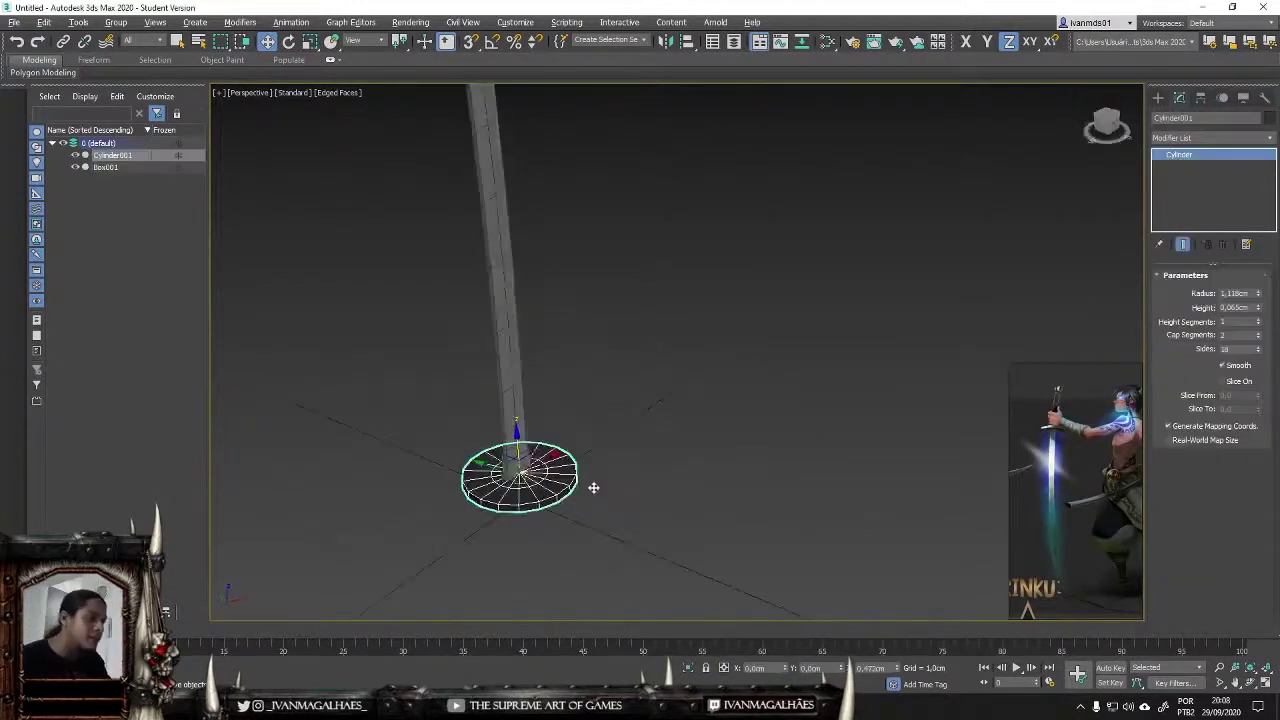
pyautogui.keyDown('alt'); pyautogui.moveTo(594, 486); pyautogui.dragTo(651, 343, button='middle'); pyautogui.keyUp('alt')
pyautogui.scroll(4, 799, 543)
pyautogui.keyDown('alt'); pyautogui.moveTo(799, 543); pyautogui.dragTo(640, 400, button='middle'); pyautogui.keyUp('alt')
pyautogui.click(566, 400)
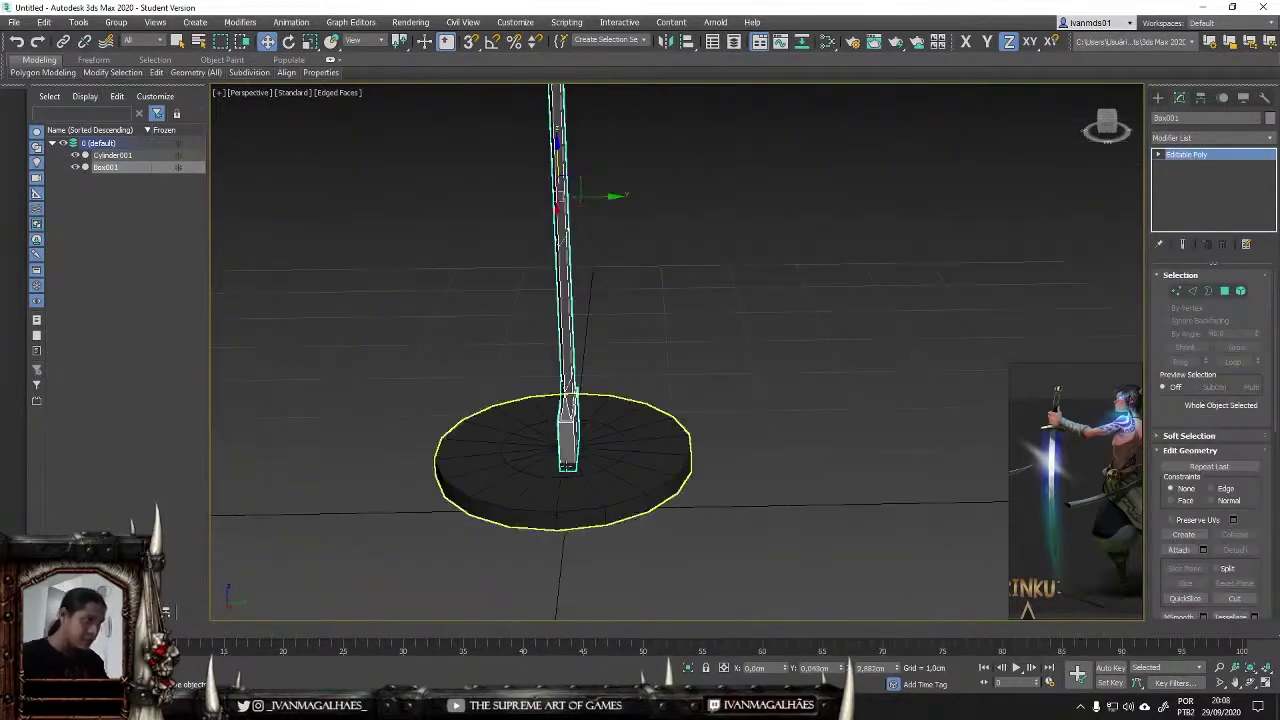
pyautogui.keyDown('alt'); pyautogui.moveTo(595, 198); pyautogui.dragTo(402, 228, button='middle'); pyautogui.keyUp('alt')
# Step: Check the guard in Left view, then return to shaded Perspective view and deselect
pyautogui.press('l')
pyautogui.scroll(3, 756, 267)
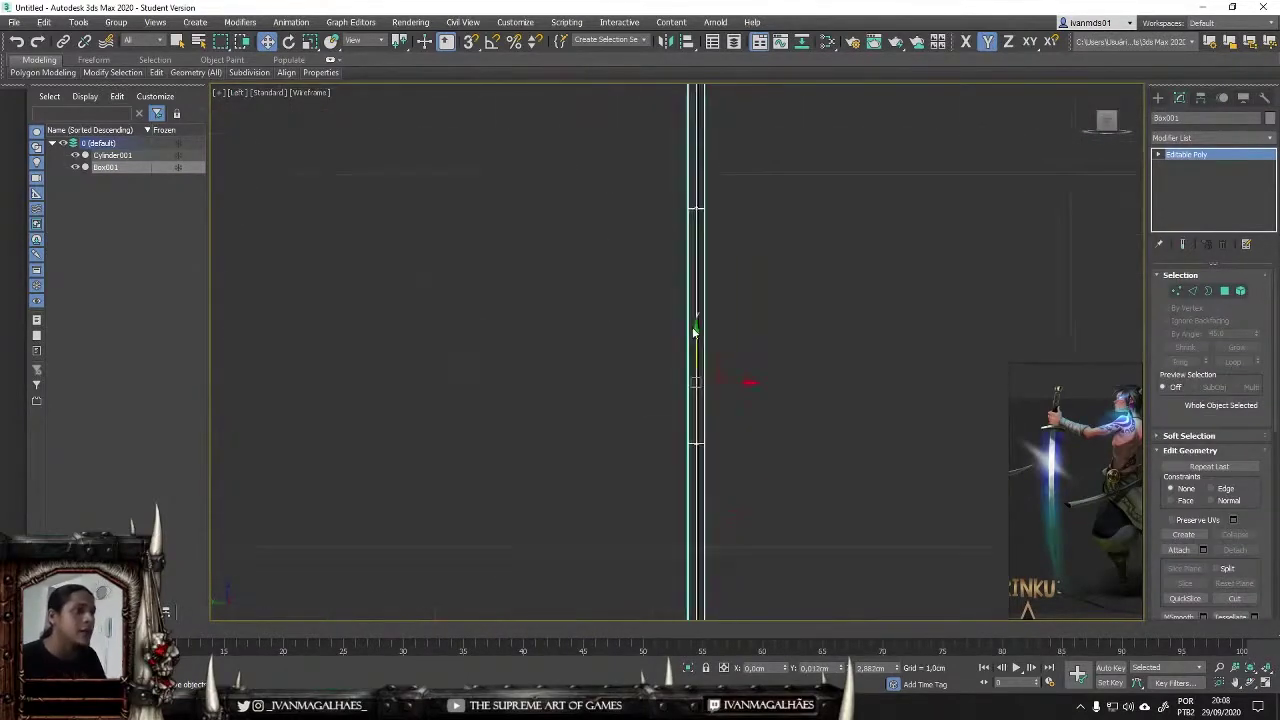
pyautogui.click(760, 512)
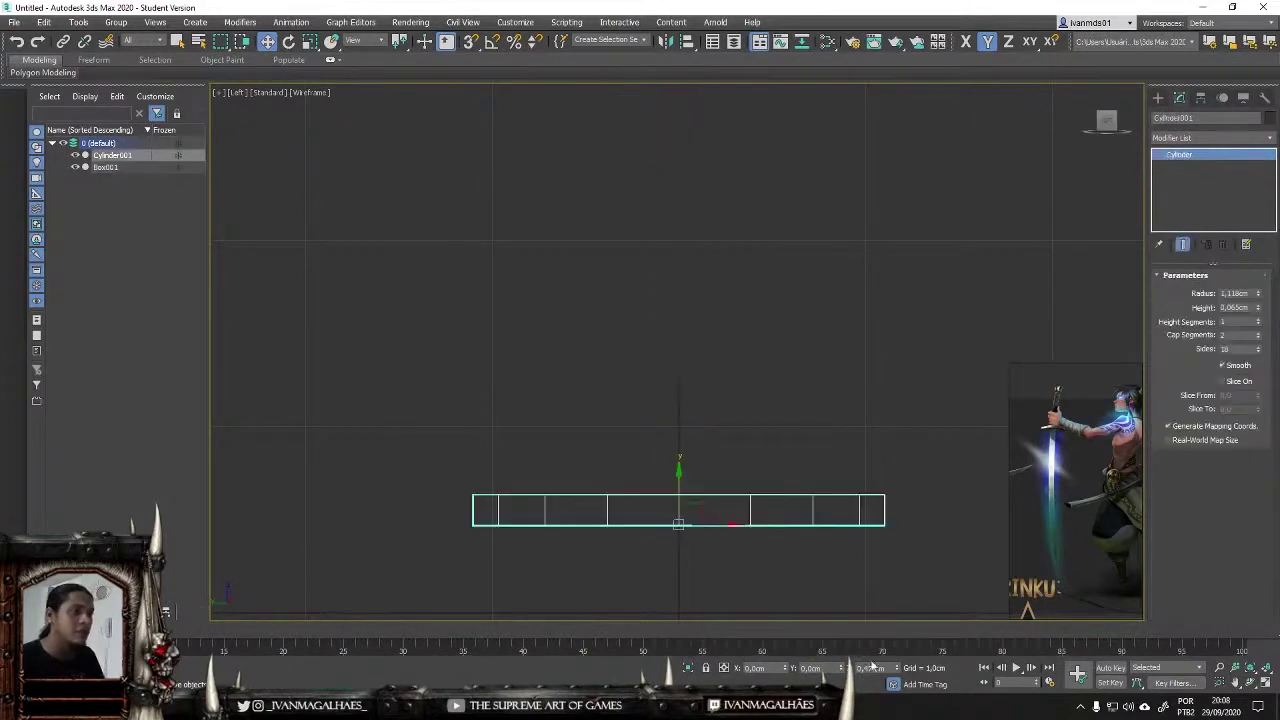
pyautogui.press('p')
pyautogui.hotkey('alt', 'q')
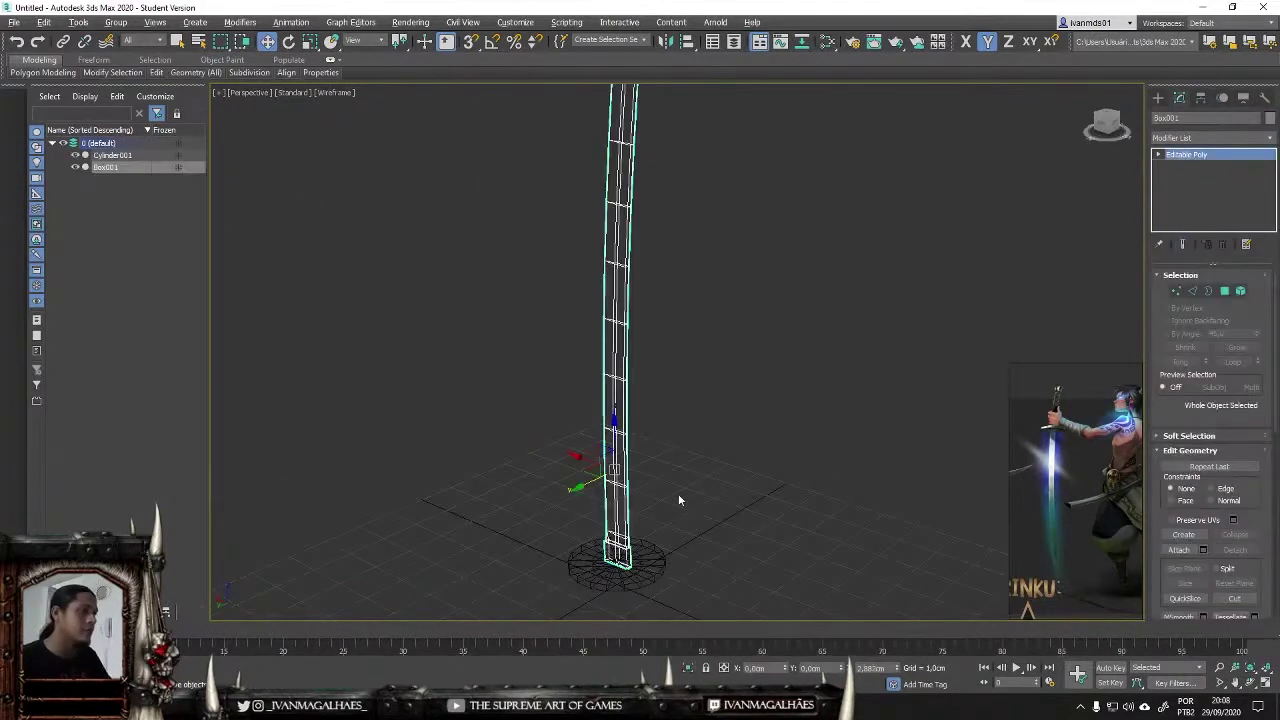
pyautogui.click(714, 506)
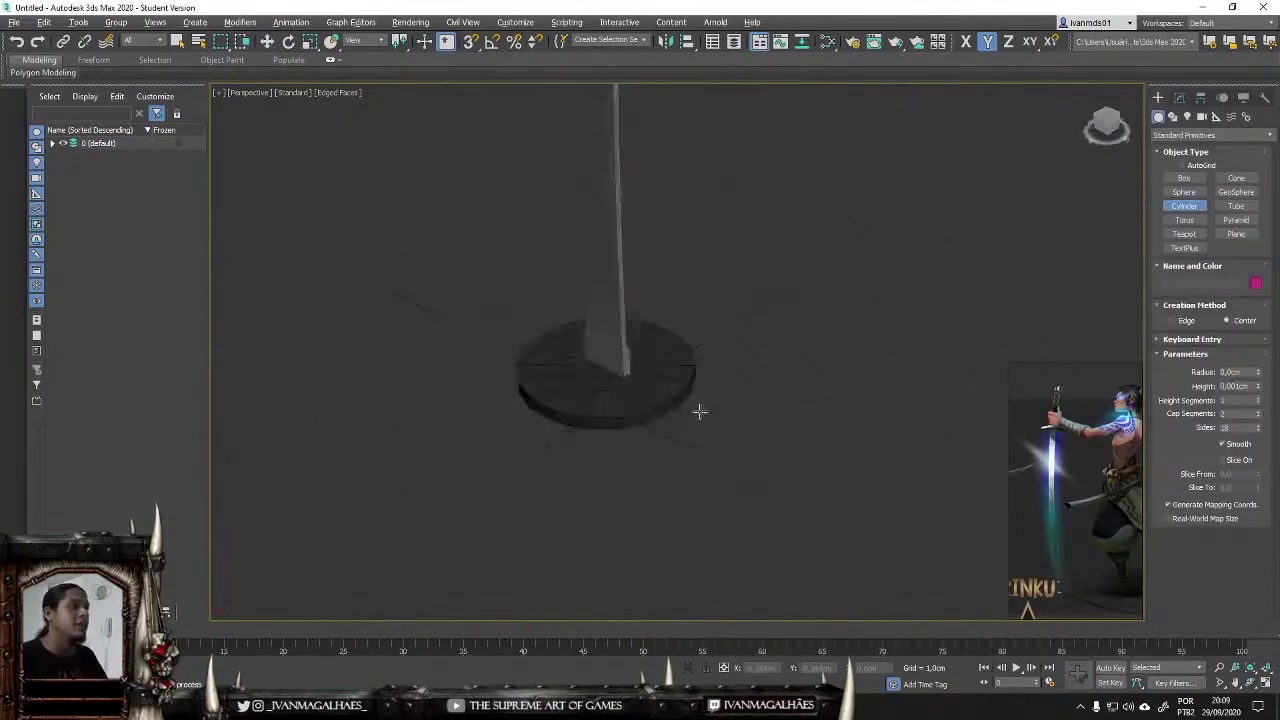
# Step: Draw a new cylinder and move it down below the disc guard in Front view
pyautogui.moveTo(645, 517); pyautogui.dragTo(659, 506)
pyautogui.click(639, 209)
pyautogui.press('w')
pyautogui.press('f')
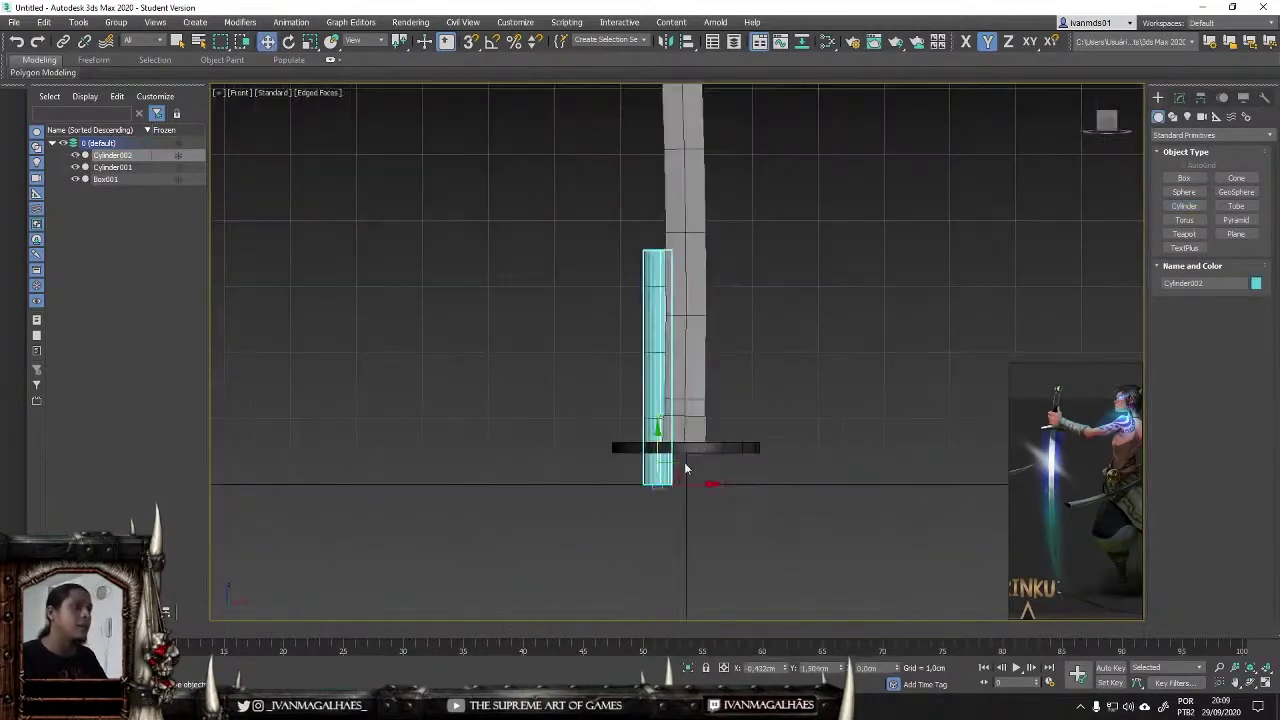
pyautogui.moveTo(684, 462); pyautogui.dragTo(708, 654)
pyautogui.scroll(-3, 677, 502)
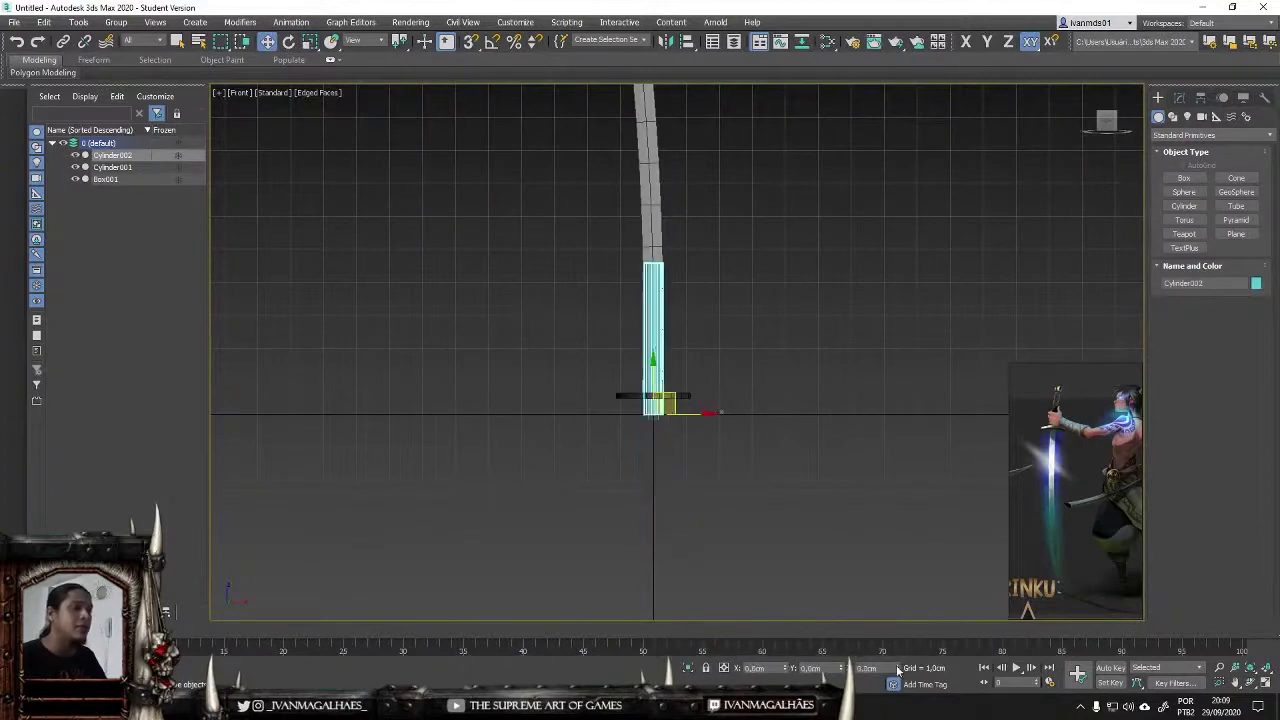
pyautogui.scroll(-3, 680, 470)
pyautogui.scroll(2, 681, 410)
pyautogui.scroll(-2, 660, 380)
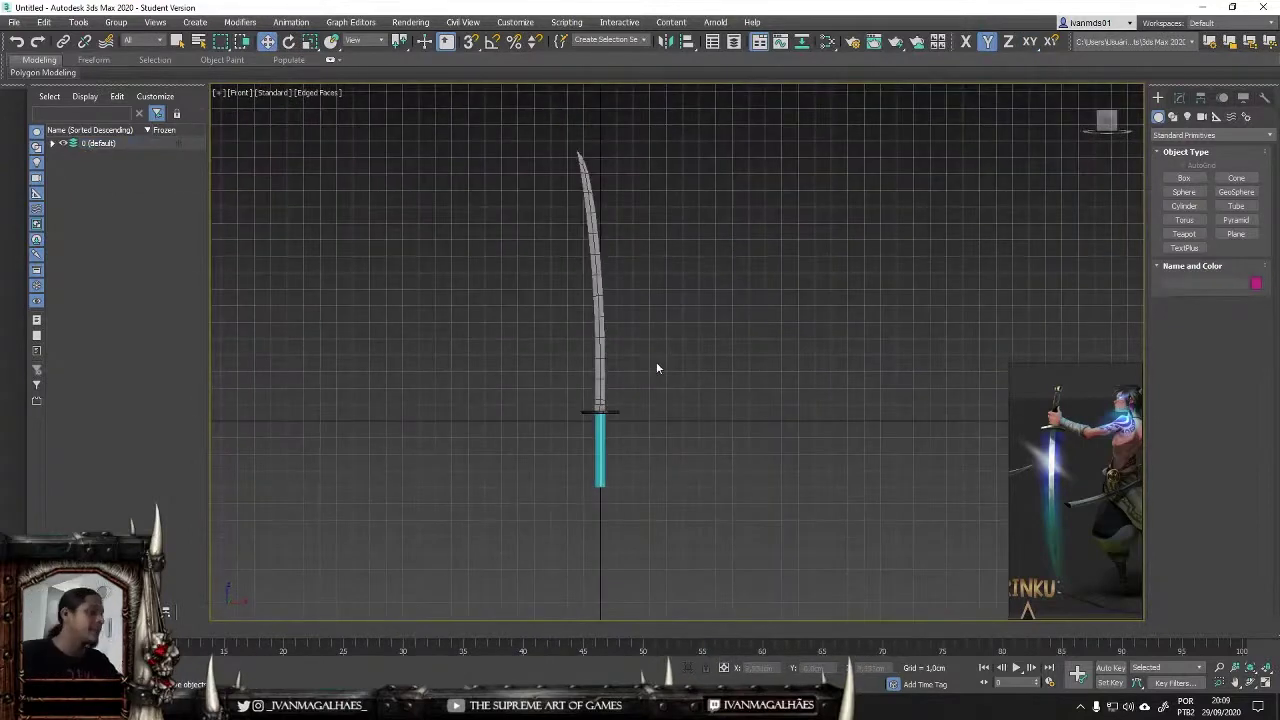
pyautogui.scroll(10, 606, 437)
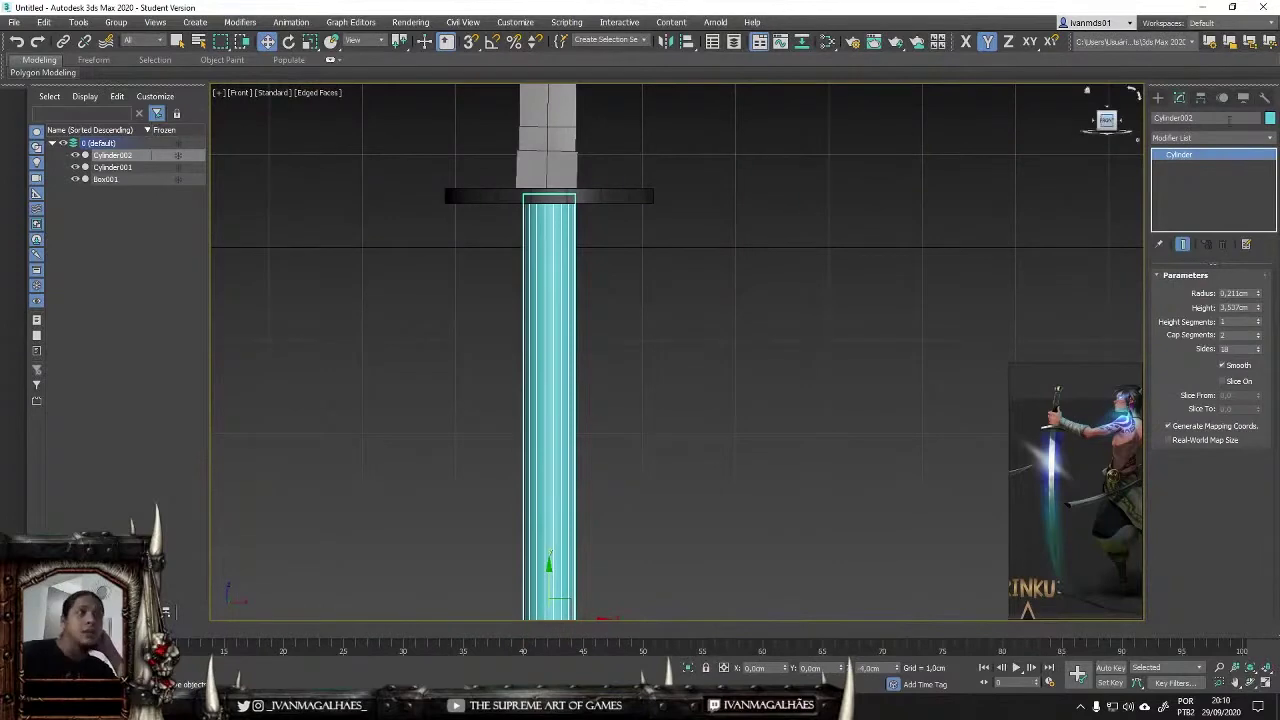
# Step: Give the handle cylinder a dark object colour
pyautogui.click(1268, 119)
pyautogui.click(780, 357)
pyautogui.click(874, 400)
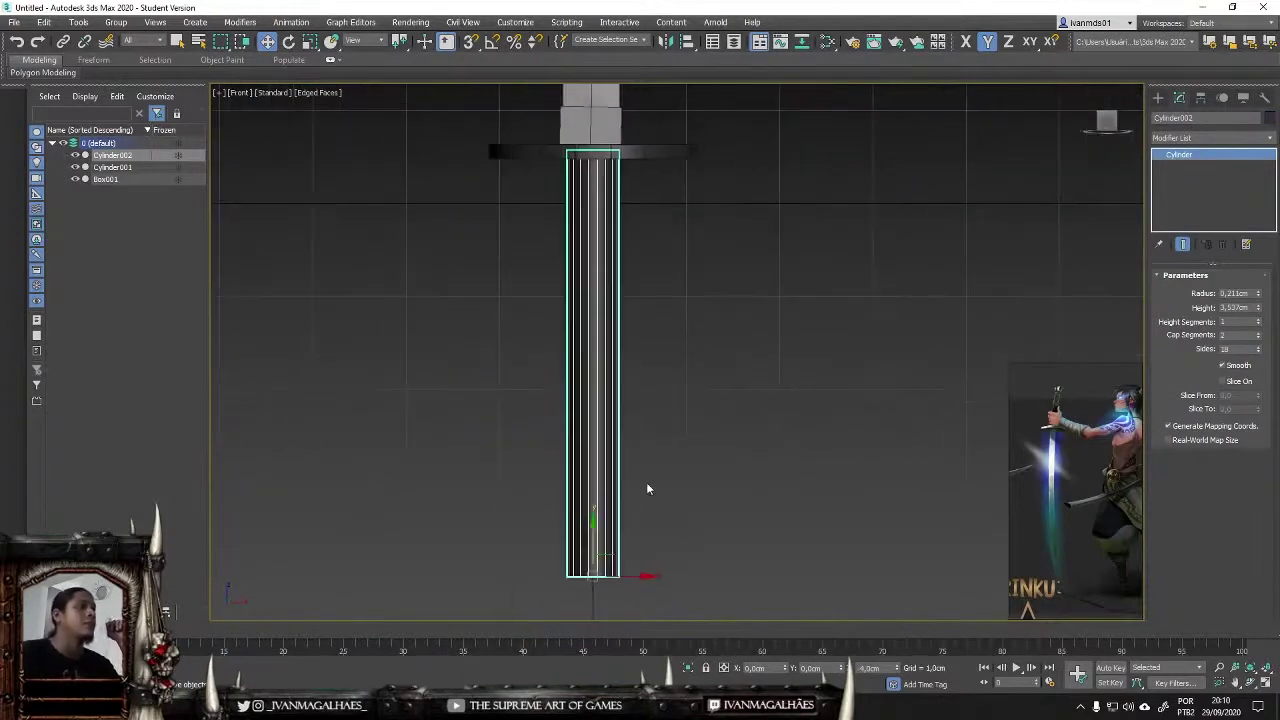
pyautogui.scroll(-2, 646, 482)
pyautogui.press('p')
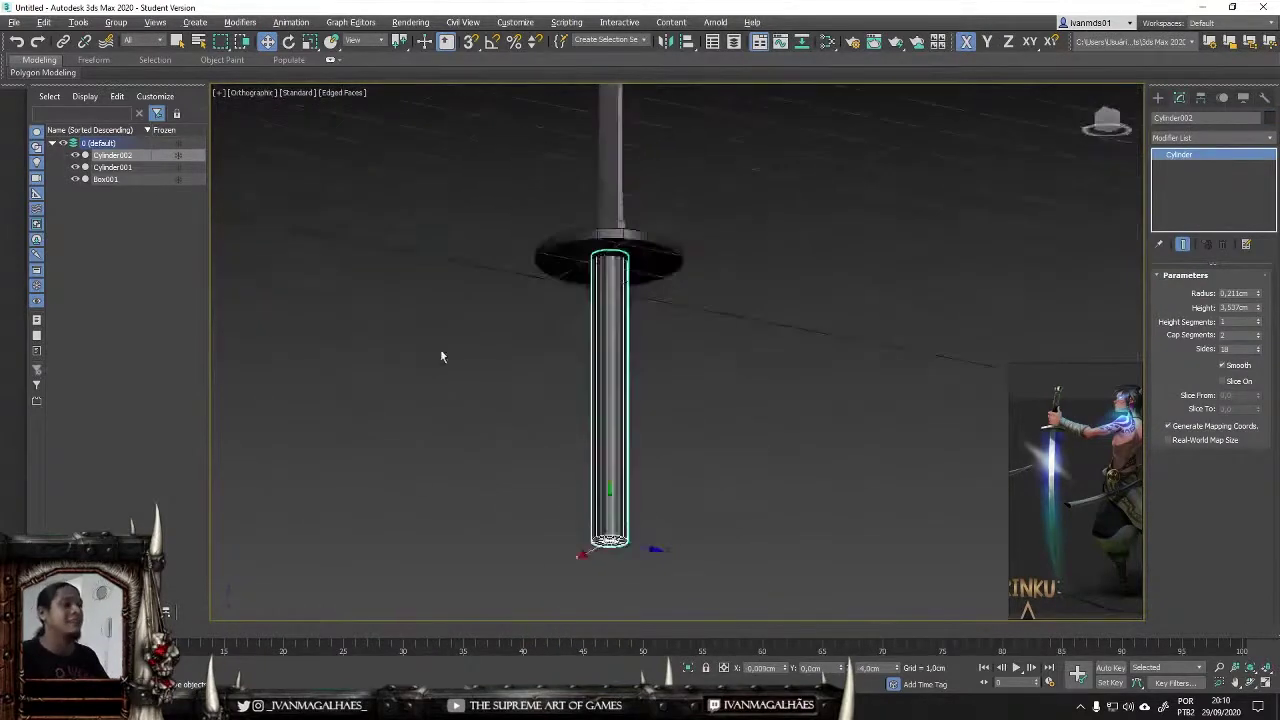
pyautogui.click(440, 349)
pyautogui.keyDown('alt'); pyautogui.moveTo(599, 212); pyautogui.dragTo(562, 440, button='middle'); pyautogui.keyUp('alt')
pyautogui.scroll(-2, 562, 440)
pyautogui.scroll(3, 676, 446)
# Step: Select all three sword parts, test-rotate them upside down, then undo the rotation
pyautogui.click(620, 530)
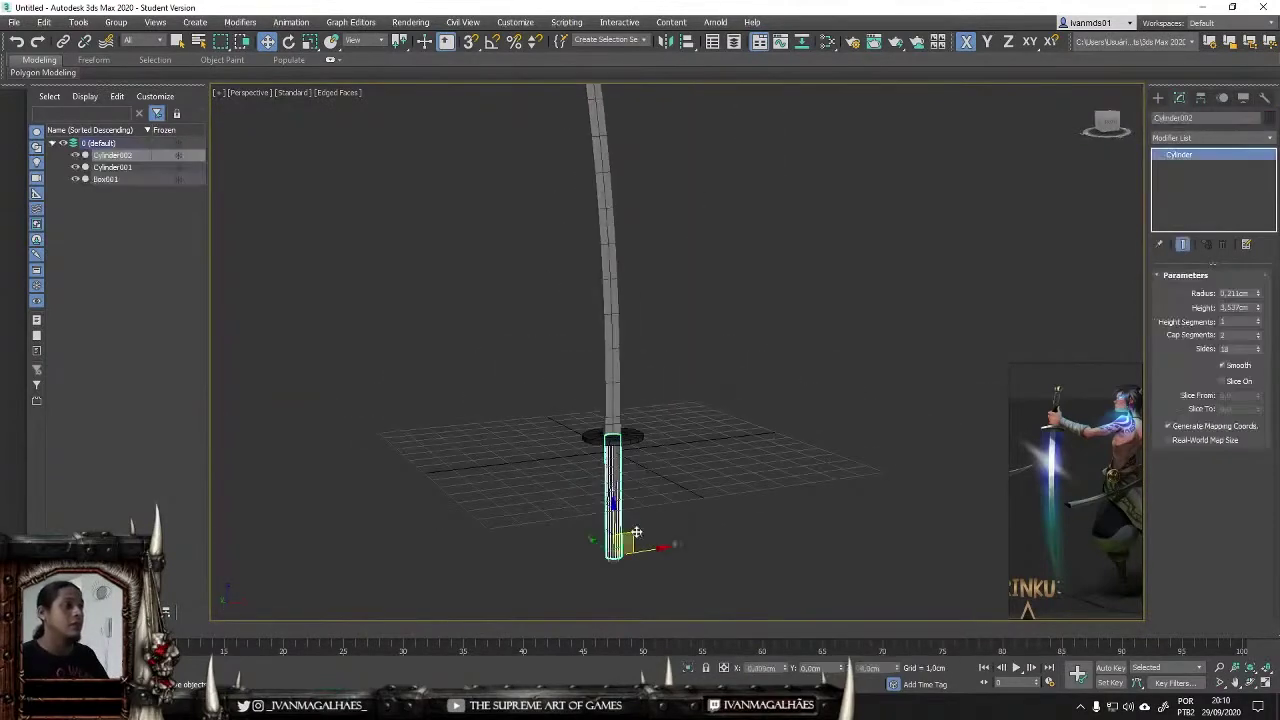
pyautogui.press('f')
pyautogui.click(835, 310)
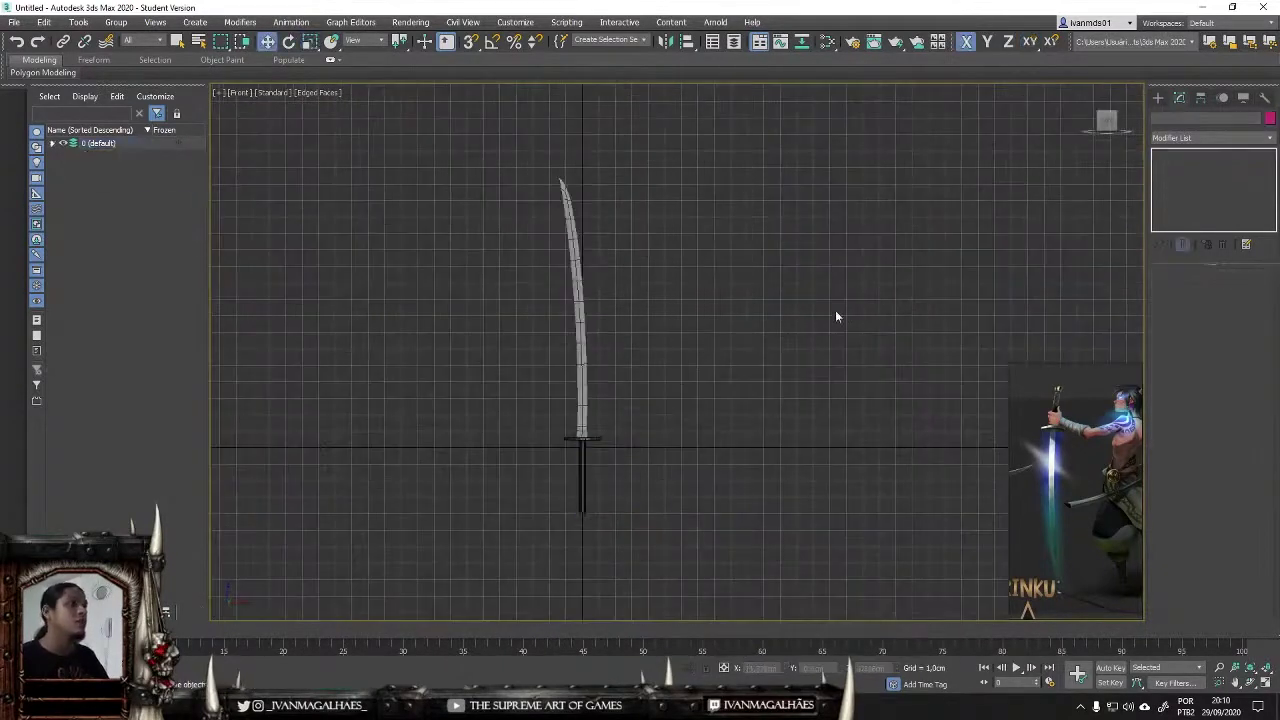
pyautogui.press('g')
pyautogui.hotkey('ctrl', 'a')
pyautogui.press('w')
pyautogui.press('e')
pyautogui.moveTo(607, 418); pyautogui.dragTo(955, 466)
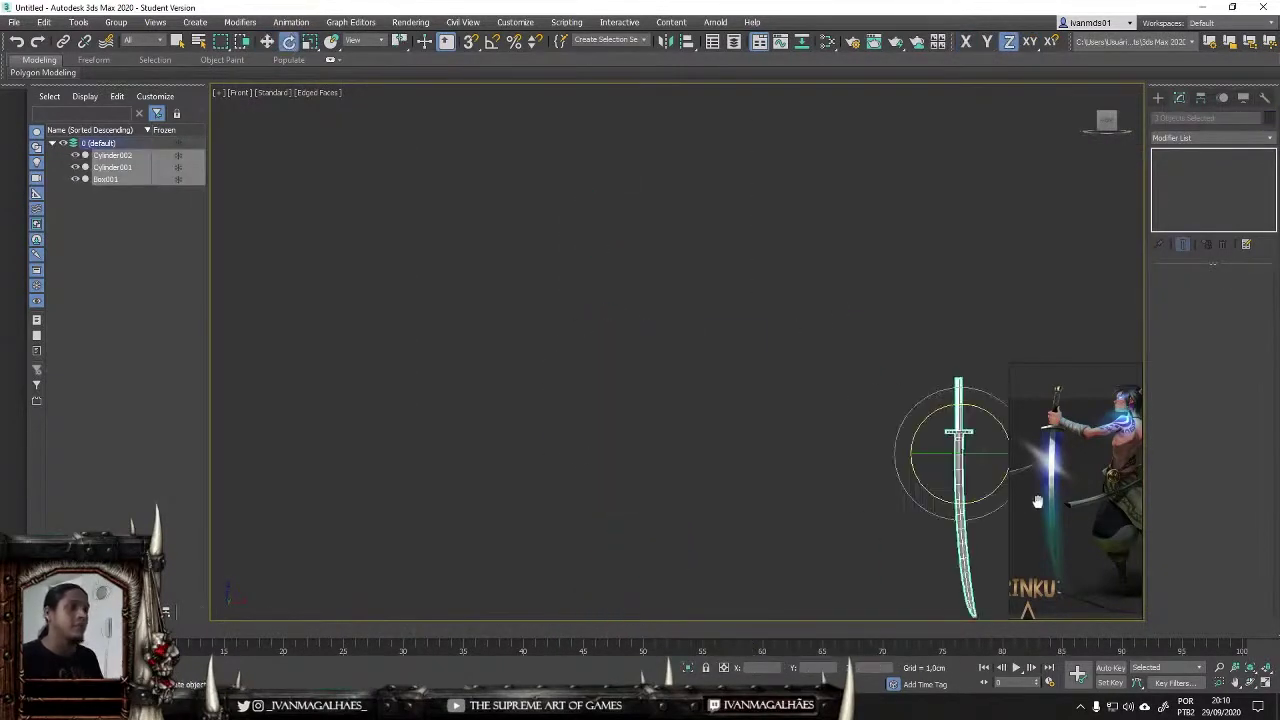
pyautogui.hotkey('ctrl', 'z')
pyautogui.click(668, 548)
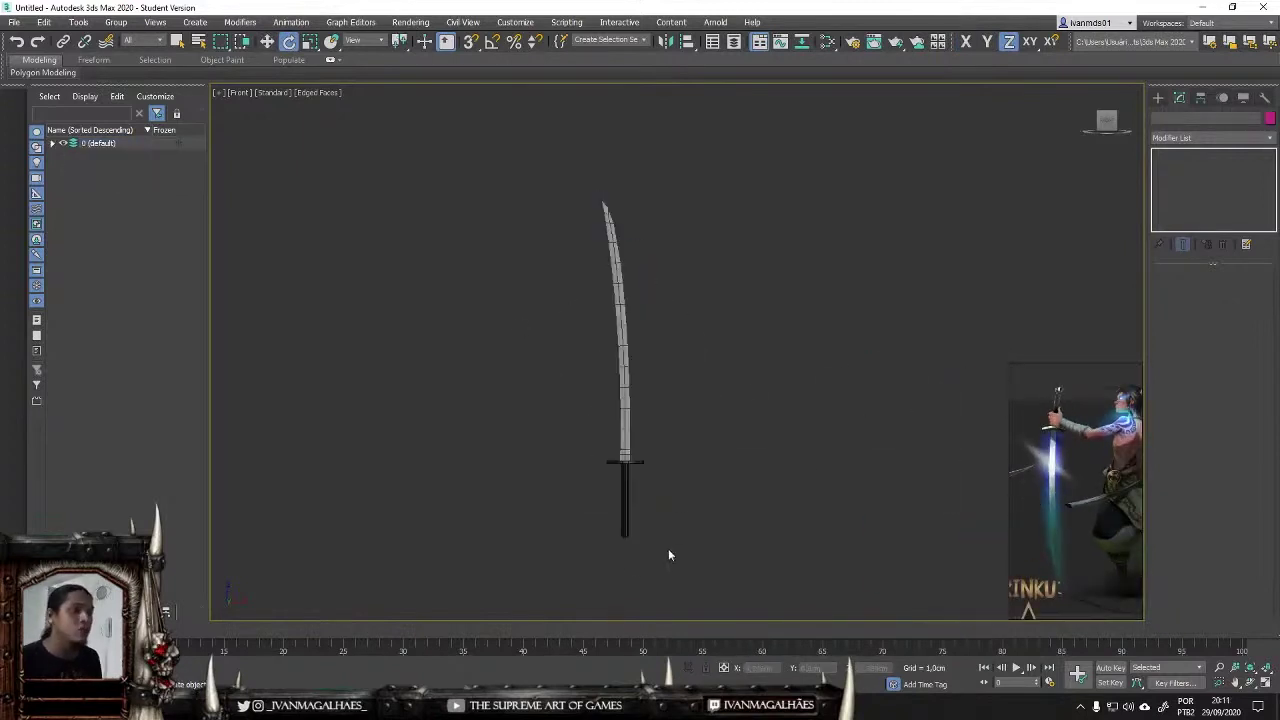
pyautogui.scroll(5, 625, 545)
# Step: Convert the handle to Editable Poly and select its bottom cap polygons
pyautogui.click(624, 420)
pyautogui.scroll(-2, 621, 467)
pyautogui.rightClick(630, 215)
pyautogui.click(800, 374)
pyautogui.keyDown('alt'); pyautogui.moveTo(800, 374); pyautogui.dragTo(869, 429, button='middle'); pyautogui.keyUp('alt')
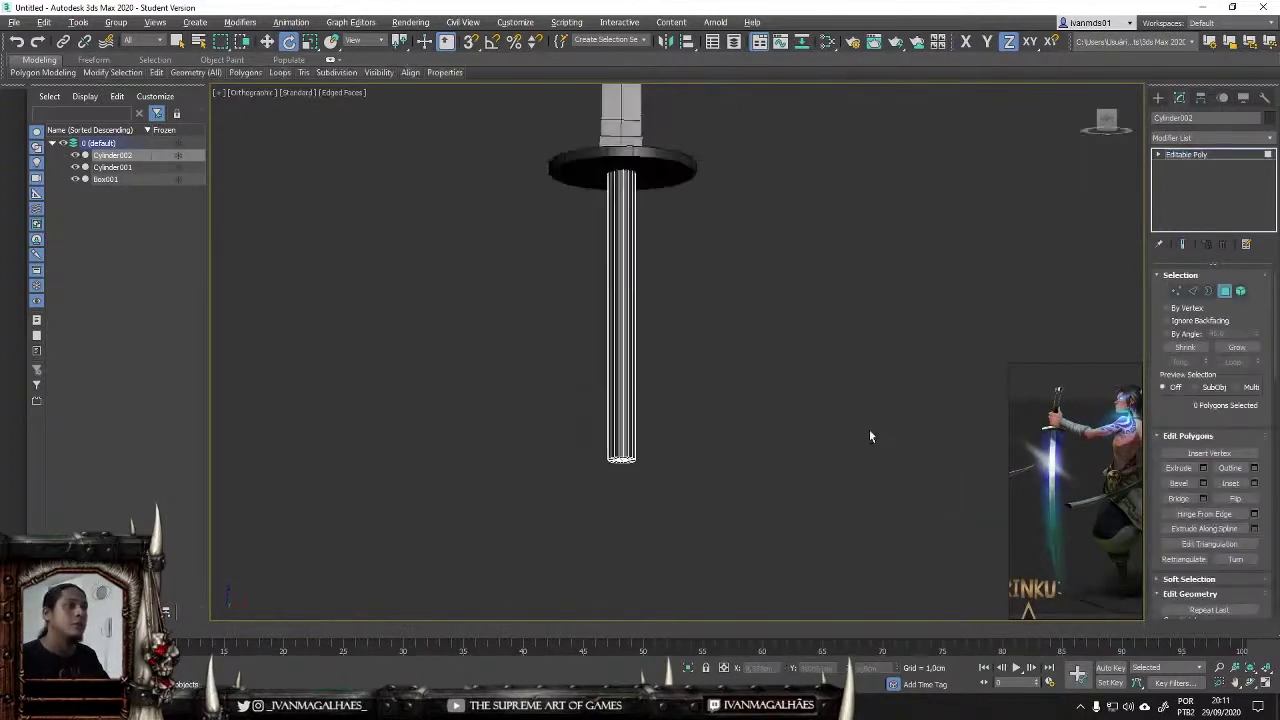
pyautogui.press('4')
pyautogui.scroll(3, 625, 390)
pyautogui.click(625, 365)
pyautogui.moveTo(530, 300); pyautogui.dragTo(780, 468)
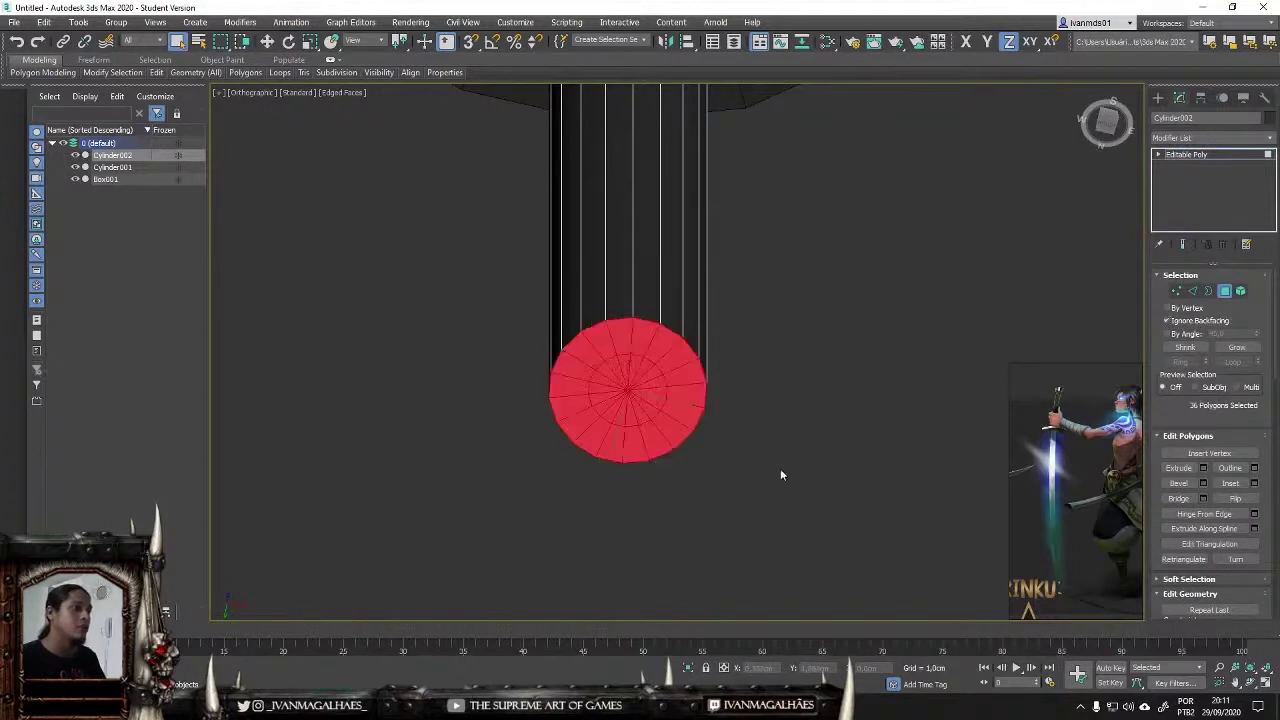
pyautogui.keyDown('alt'); pyautogui.moveTo(780, 468); pyautogui.dragTo(760, 420, button='middle'); pyautogui.keyUp('alt')
# Step: Extrude the bottom cap downward into a short extra section below the handle
pyautogui.click(1203, 468)
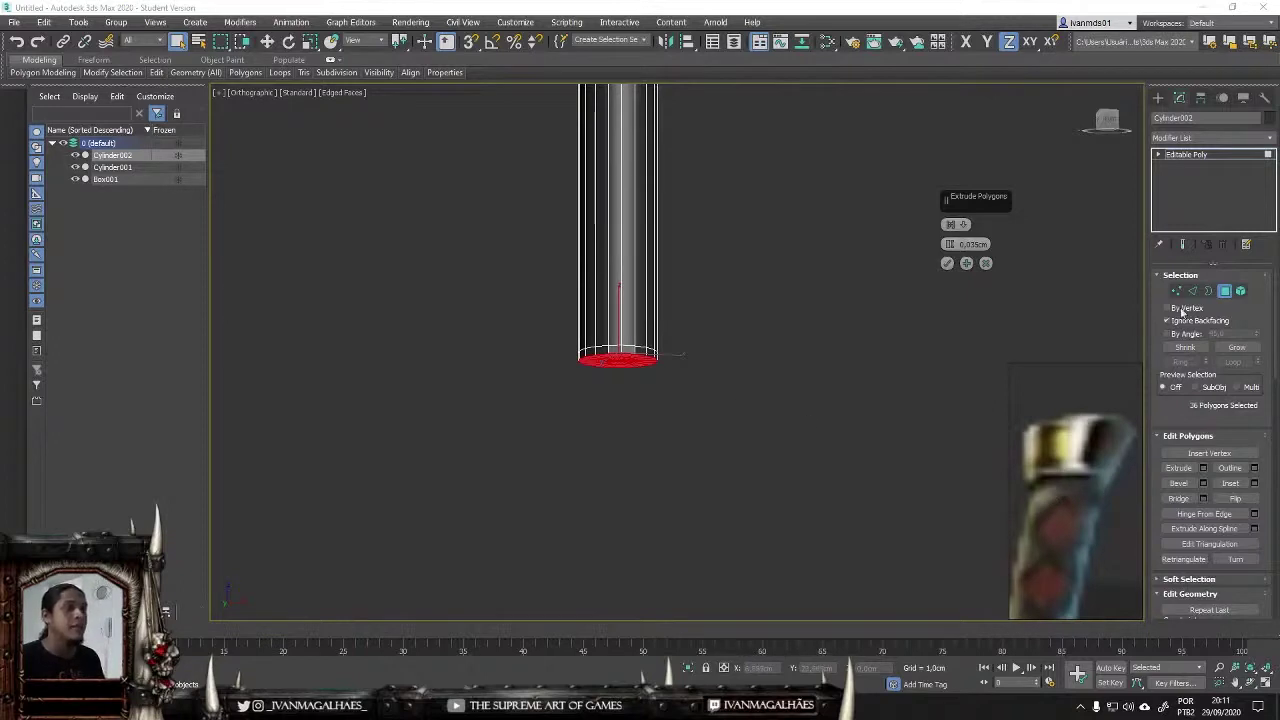
pyautogui.moveTo(949, 244); pyautogui.dragTo(941, 173)
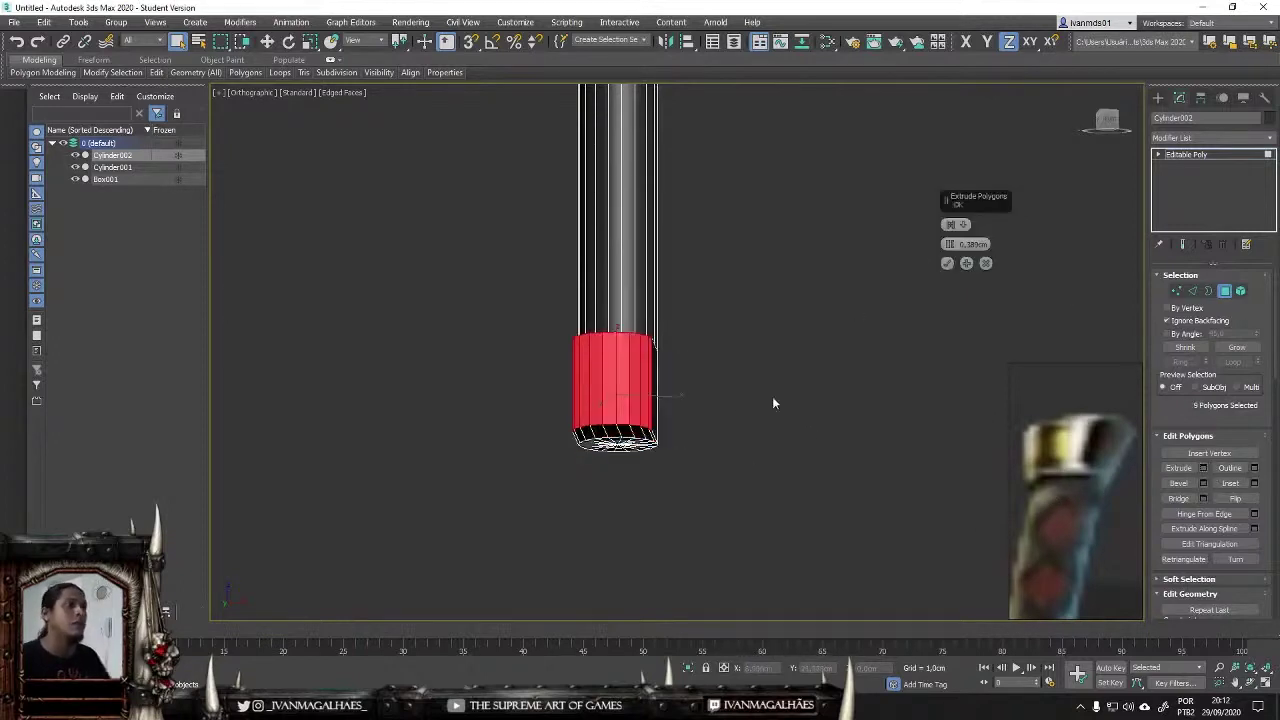
pyautogui.keyDown('alt'); pyautogui.moveTo(772, 404); pyautogui.dragTo(687, 449, button='middle'); pyautogui.keyUp('alt')
pyautogui.keyDown('alt'); pyautogui.moveTo(726, 397); pyautogui.dragTo(955, 457, button='middle'); pyautogui.keyUp('alt')
pyautogui.moveTo(949, 244); pyautogui.dragTo(950, 314)
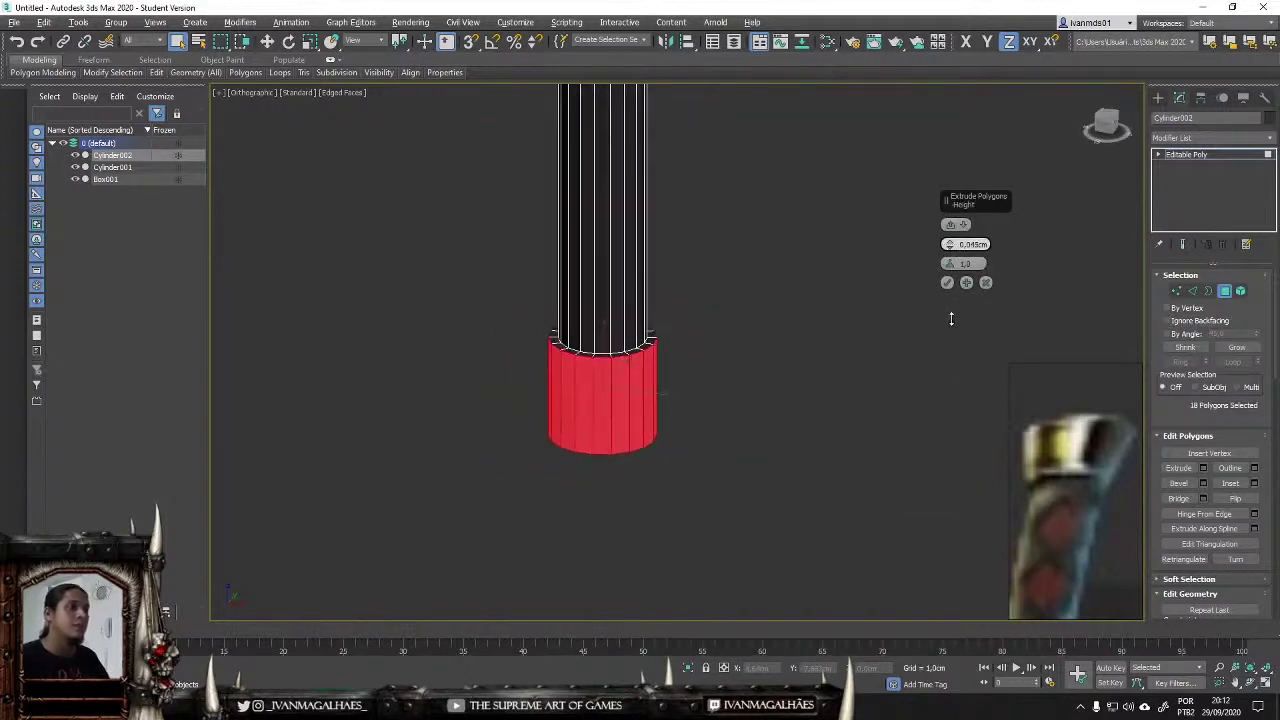
# Step: Widen the bottom ring of the handle at vertex level
pyautogui.press('1')
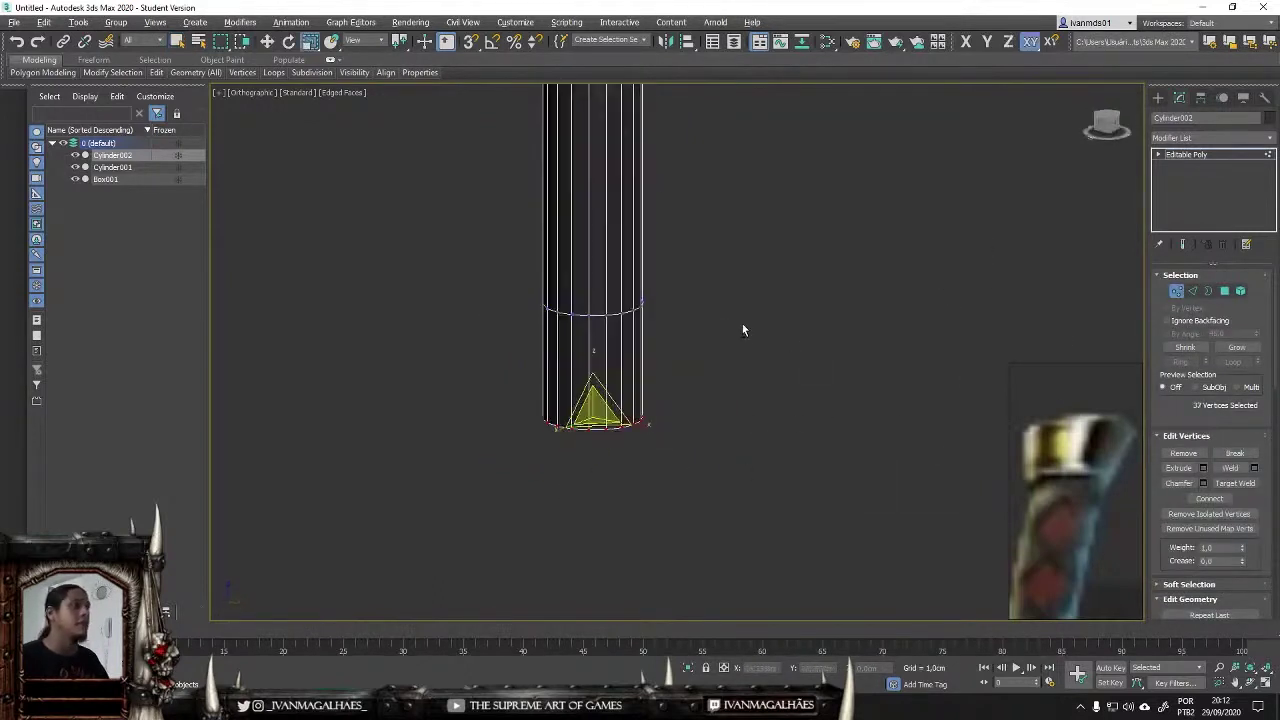
pyautogui.keyDown('alt'); pyautogui.moveTo(742, 323); pyautogui.dragTo(685, 332, button='middle'); pyautogui.keyUp('alt')
pyautogui.press('4')
pyautogui.hotkey('shift', 'e')
pyautogui.press('1')
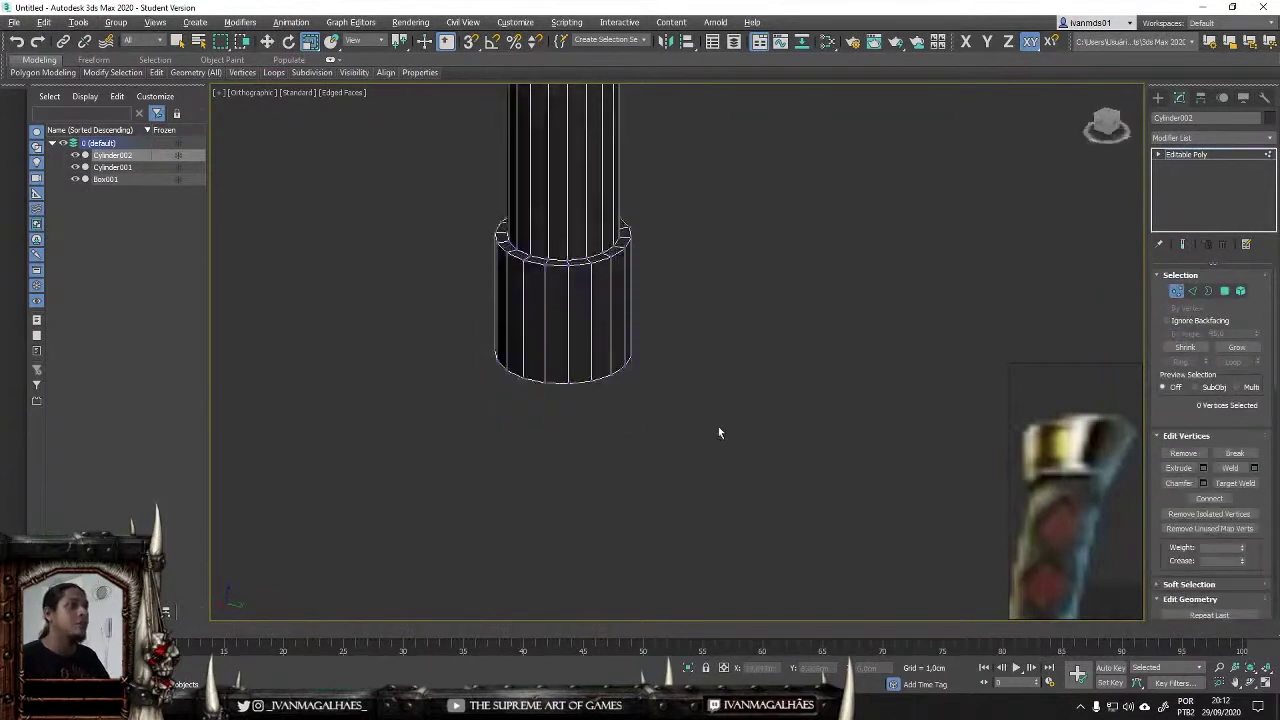
# Step: Select the handle's bottom edge loop and flare it outward in Front view
pyautogui.click(1192, 290)
pyautogui.doubleClick(591, 300)
pyautogui.scroll(3, 591, 300)
pyautogui.scroll(2, 567, 338)
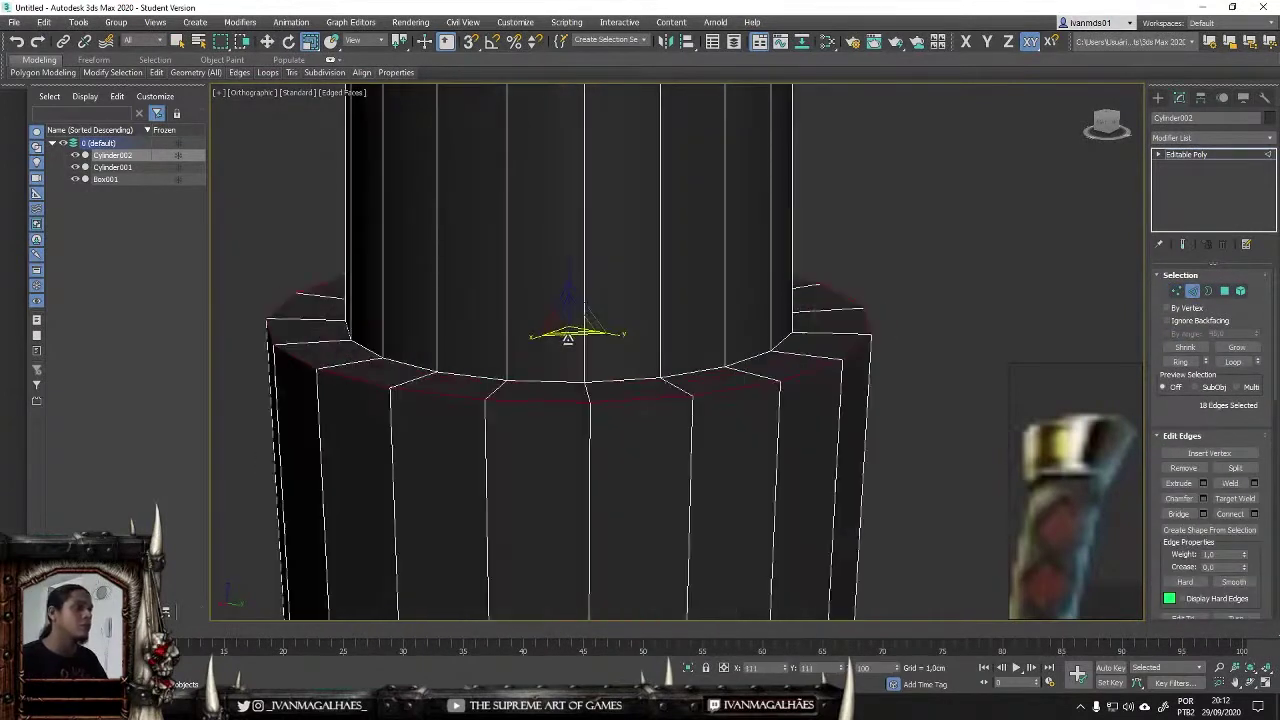
pyautogui.scroll(-3, 567, 338)
pyautogui.scroll(-3, 560, 380)
pyautogui.scroll(-2, 537, 442)
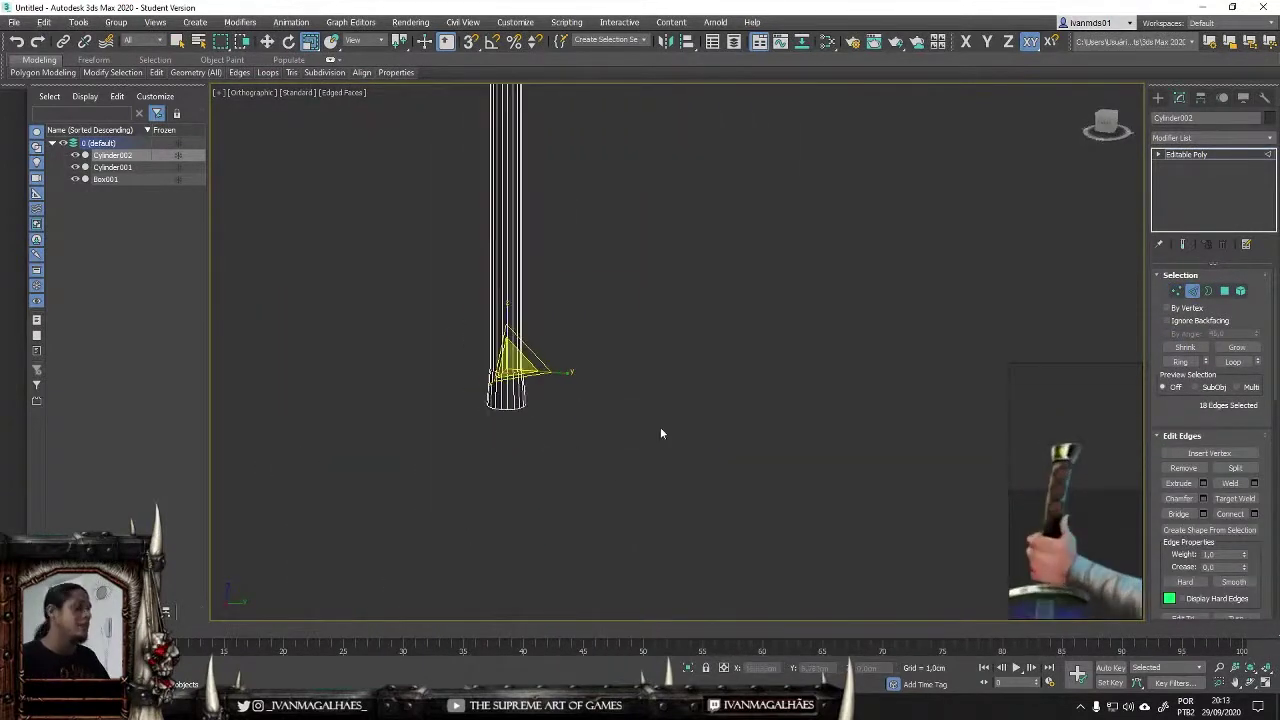
pyautogui.press('f')
pyautogui.scroll(2, 667, 421)
pyautogui.scroll(2, 622, 499)
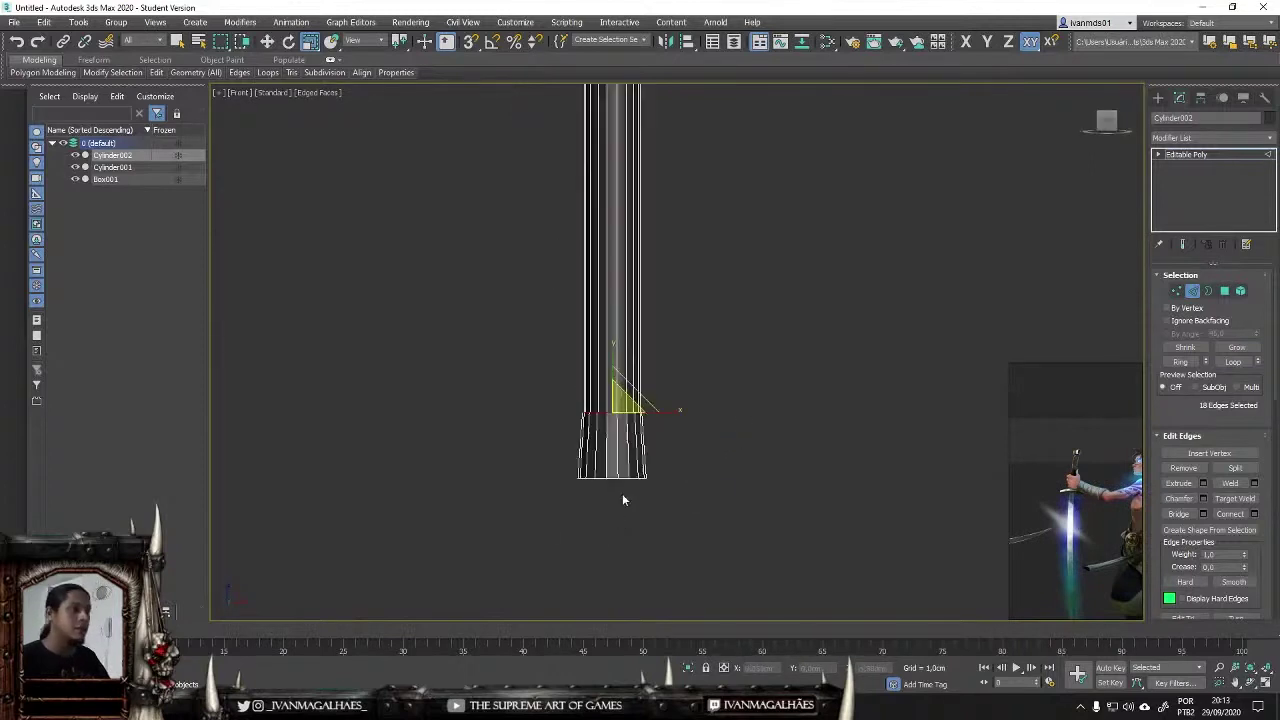
pyautogui.scroll(3, 622, 499)
pyautogui.press('w')
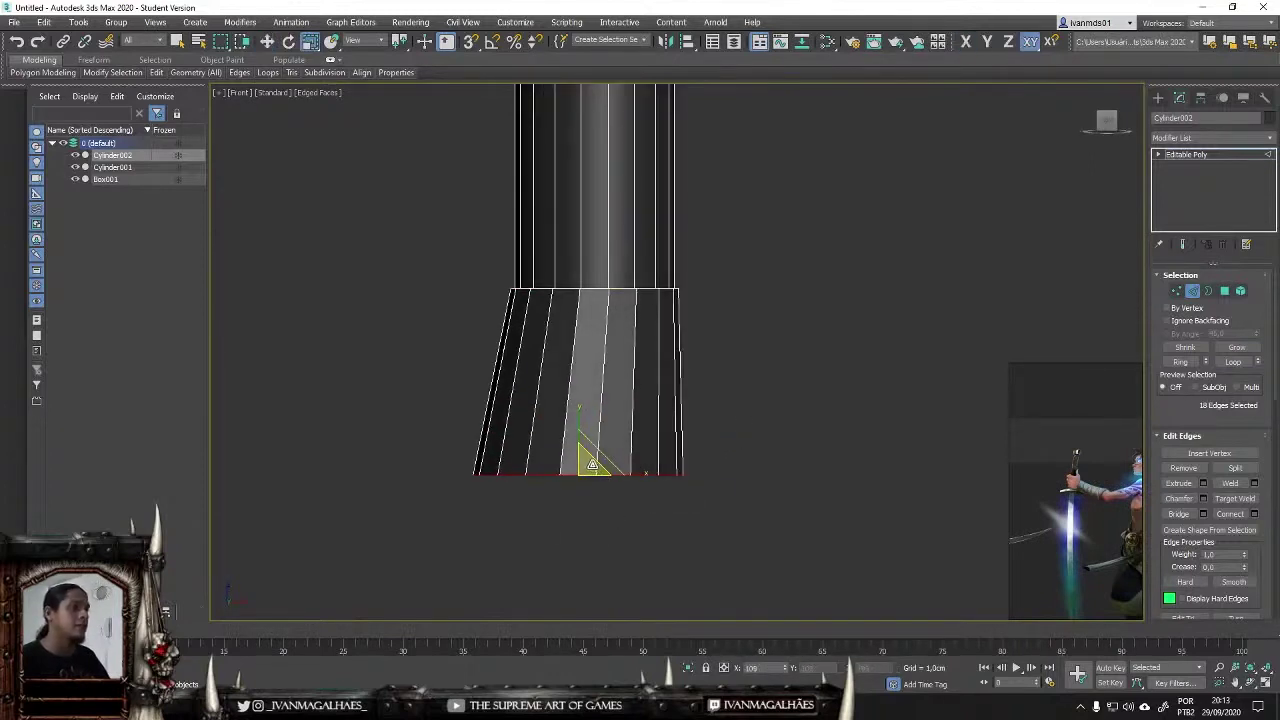
pyautogui.moveTo(592, 465); pyautogui.dragTo(594, 461)
# Step: Select the handle's end-cap polygons and bottom polygon ring, checking them from the front
pyautogui.keyDown('ctrl'); pyautogui.click(1225, 291); pyautogui.keyUp('ctrl')
pyautogui.moveTo(760, 300)
pyautogui.keyDown('alt'); pyautogui.mouseDown(button='middle')
pyautogui.moveTo(825, 326)
pyautogui.moveTo(762, 391)
pyautogui.moveTo(862, 305)
pyautogui.mouseUp(button='middle'); pyautogui.keyUp('alt')
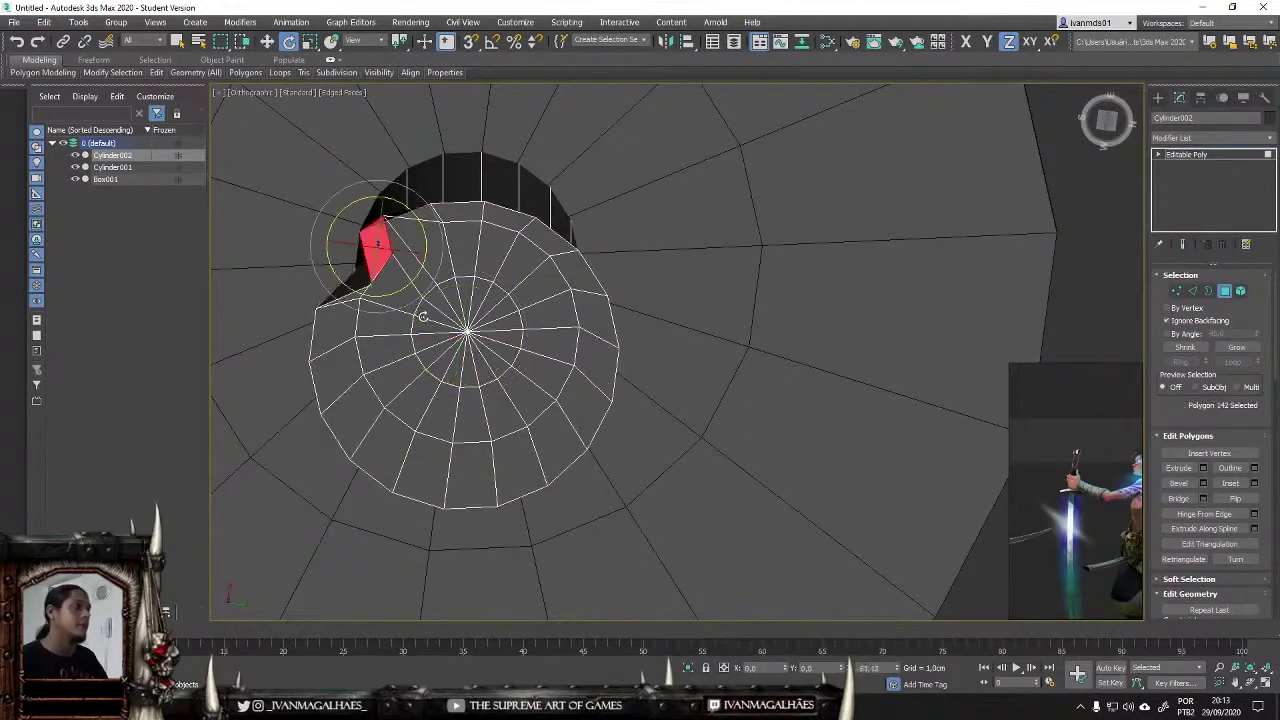
pyautogui.keyDown('ctrl'); pyautogui.moveTo(519, 405); pyautogui.dragTo(519, 405); pyautogui.keyUp('ctrl')
pyautogui.keyDown('ctrl'); pyautogui.moveTo(433, 219); pyautogui.dragTo(484, 248); pyautogui.keyUp('ctrl')
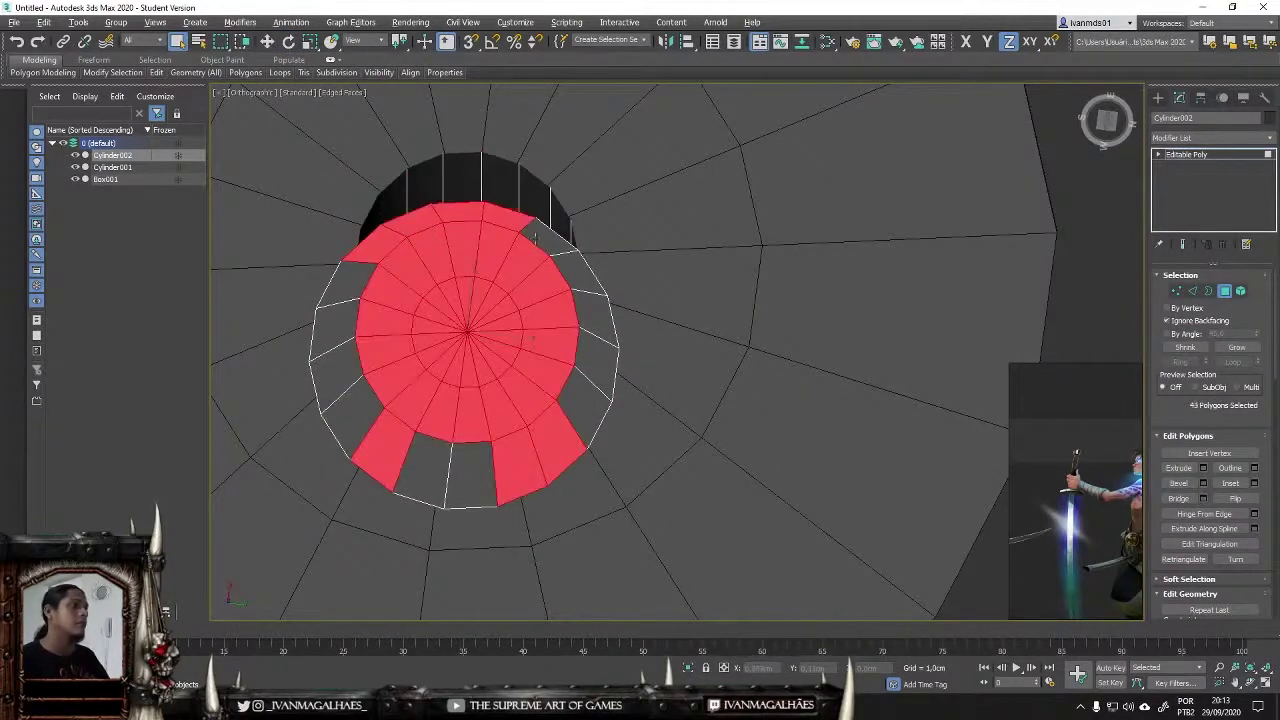
pyautogui.press('f')
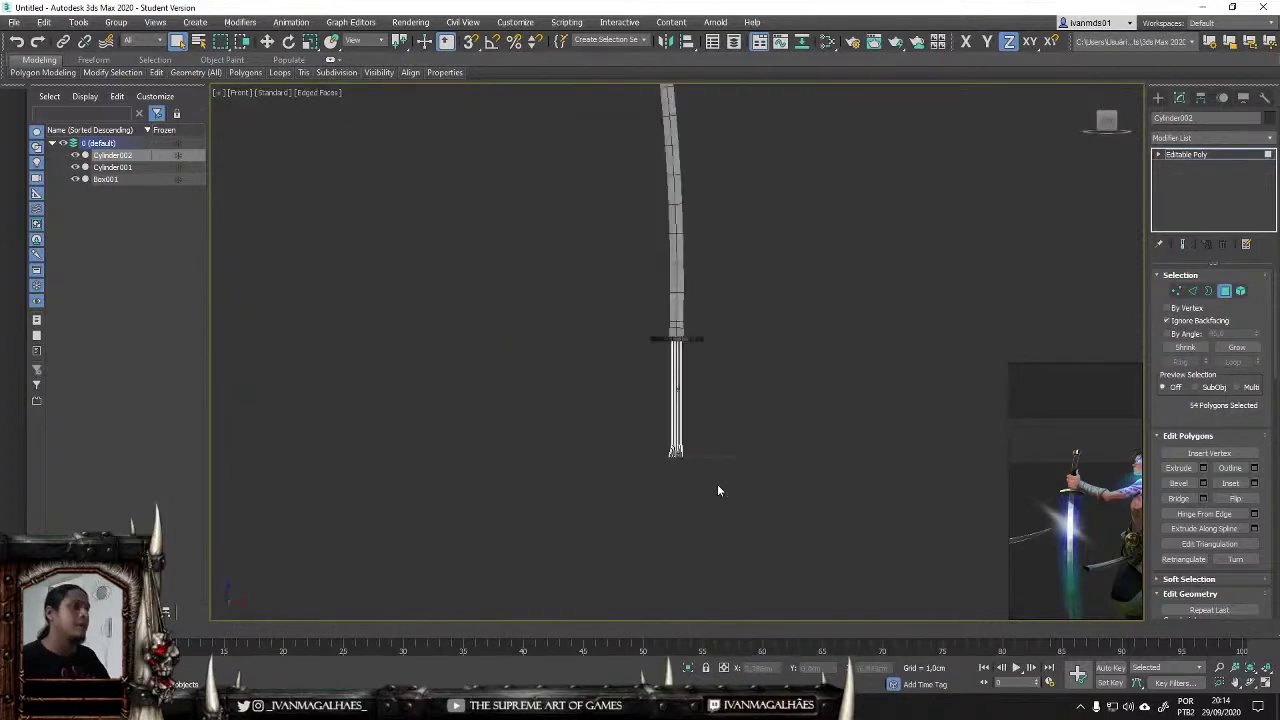
pyautogui.scroll(5, 669, 441)
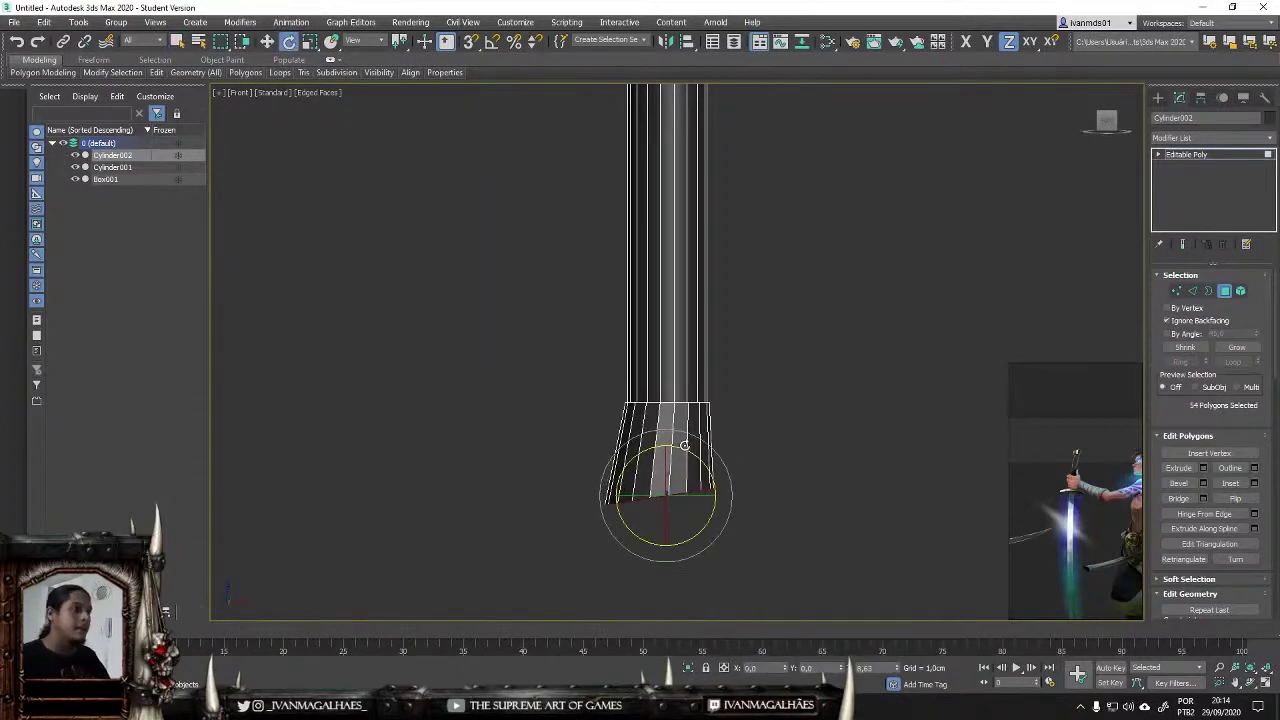
pyautogui.keyDown('shift'); pyautogui.click(678, 414); pyautogui.keyUp('shift')
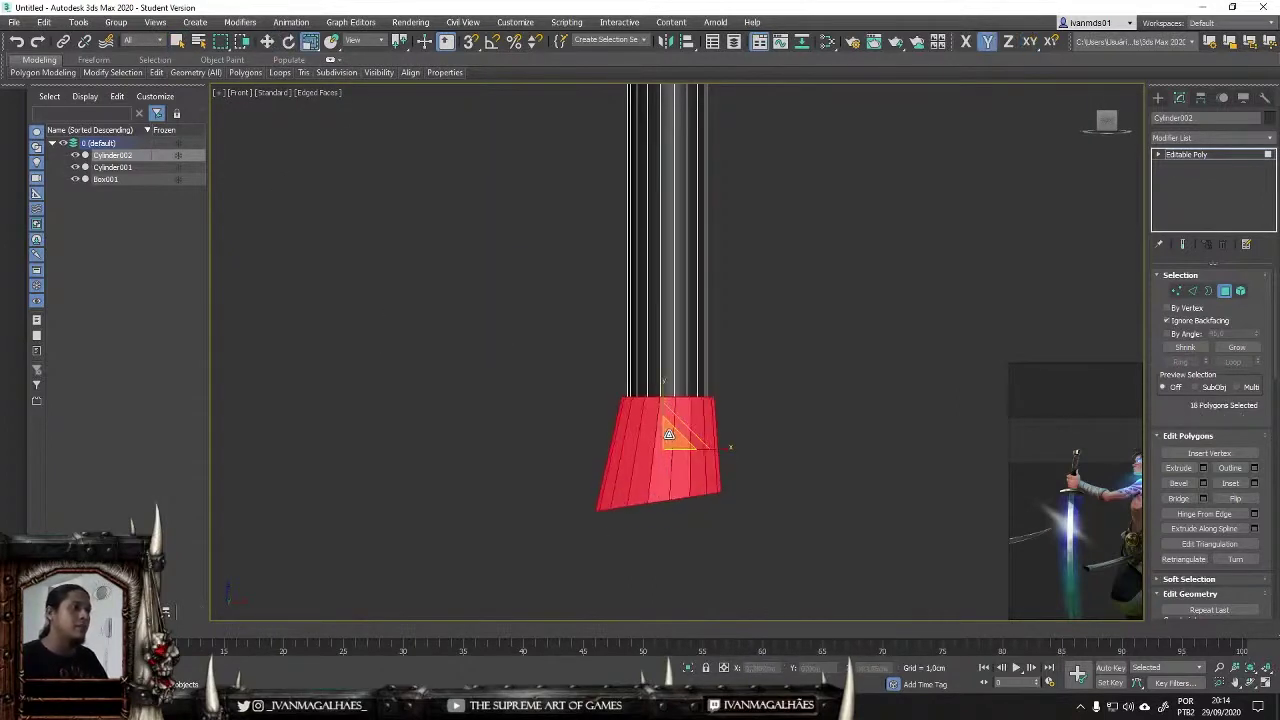
pyautogui.moveTo(678, 414)
pyautogui.keyDown('alt'); pyautogui.mouseDown(button='middle')
pyautogui.moveTo(631, 318)
pyautogui.moveTo(630, 260)
pyautogui.mouseUp(button='middle'); pyautogui.keyUp('alt')
pyautogui.press('w')
pyautogui.moveTo(729, 504)
pyautogui.keyDown('alt'); pyautogui.mouseDown(button='middle')
pyautogui.moveTo(690, 508)
pyautogui.moveTo(677, 466)
pyautogui.moveTo(803, 514)
pyautogui.mouseUp(button='middle'); pyautogui.keyUp('alt')
pyautogui.press('f')
pyautogui.scroll(-5, 741, 517)
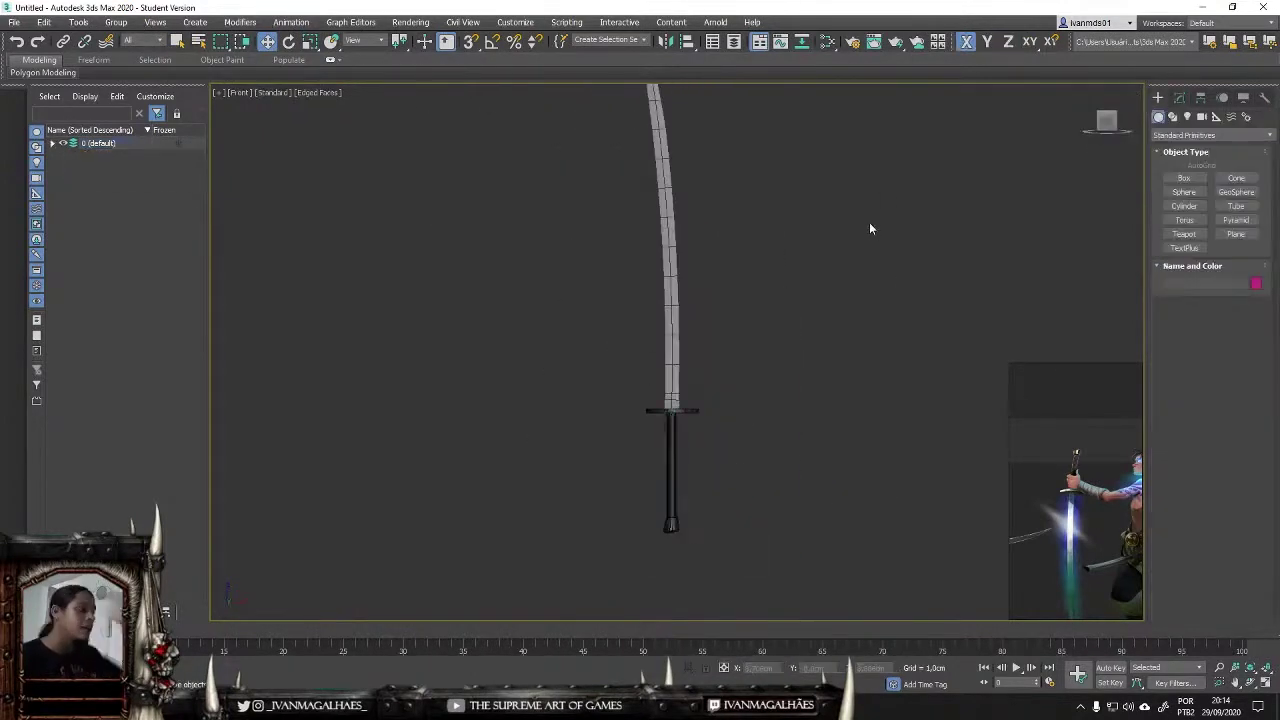
pyautogui.scroll(-3, 698, 358)
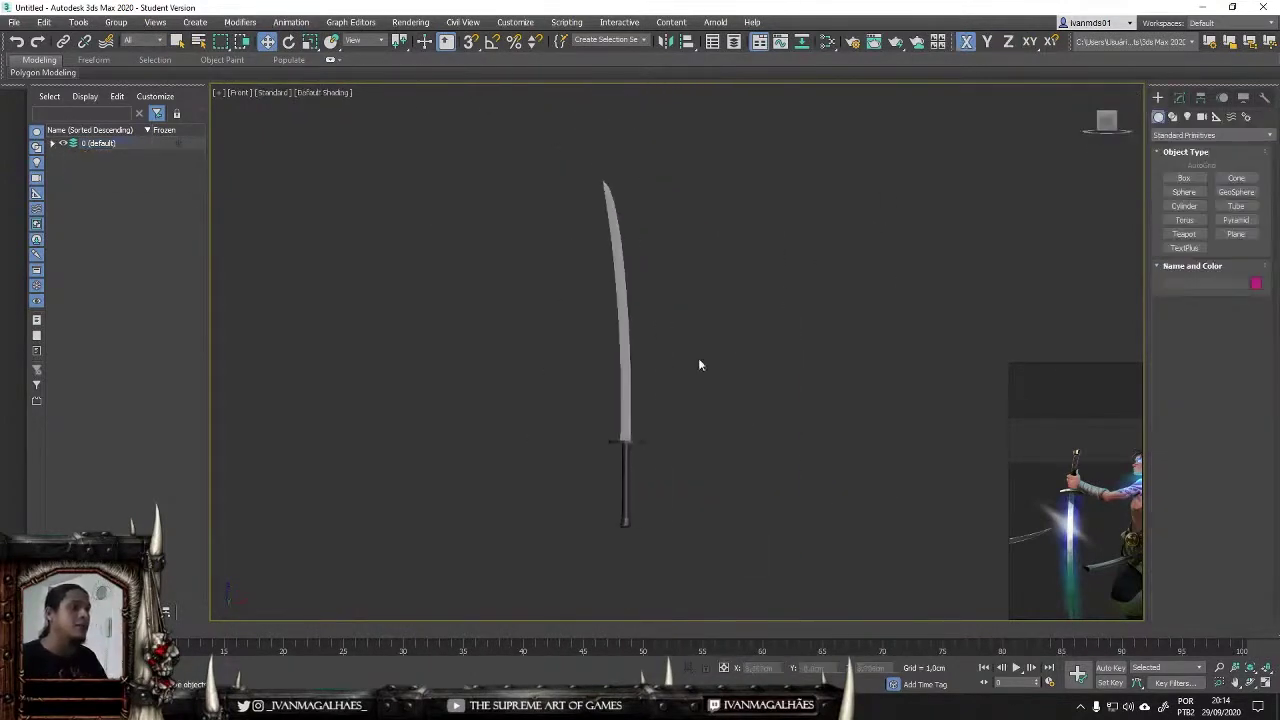
pyautogui.scroll(3, 698, 358)
pyautogui.scroll(5, 728, 371)
pyautogui.moveTo(694, 188); pyautogui.dragTo(589, 403, button='middle')
pyautogui.scroll(-3, 589, 403)
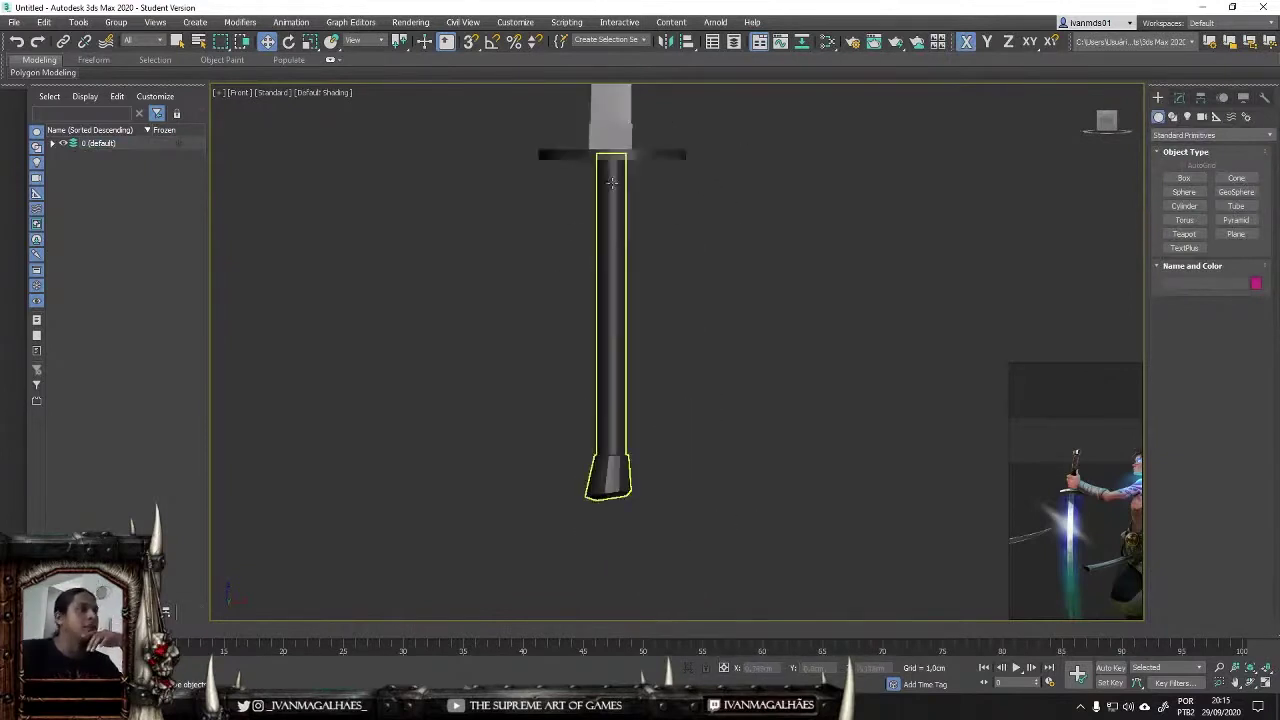
pyautogui.moveTo(537, 306); pyautogui.dragTo(754, 293, button='middle')
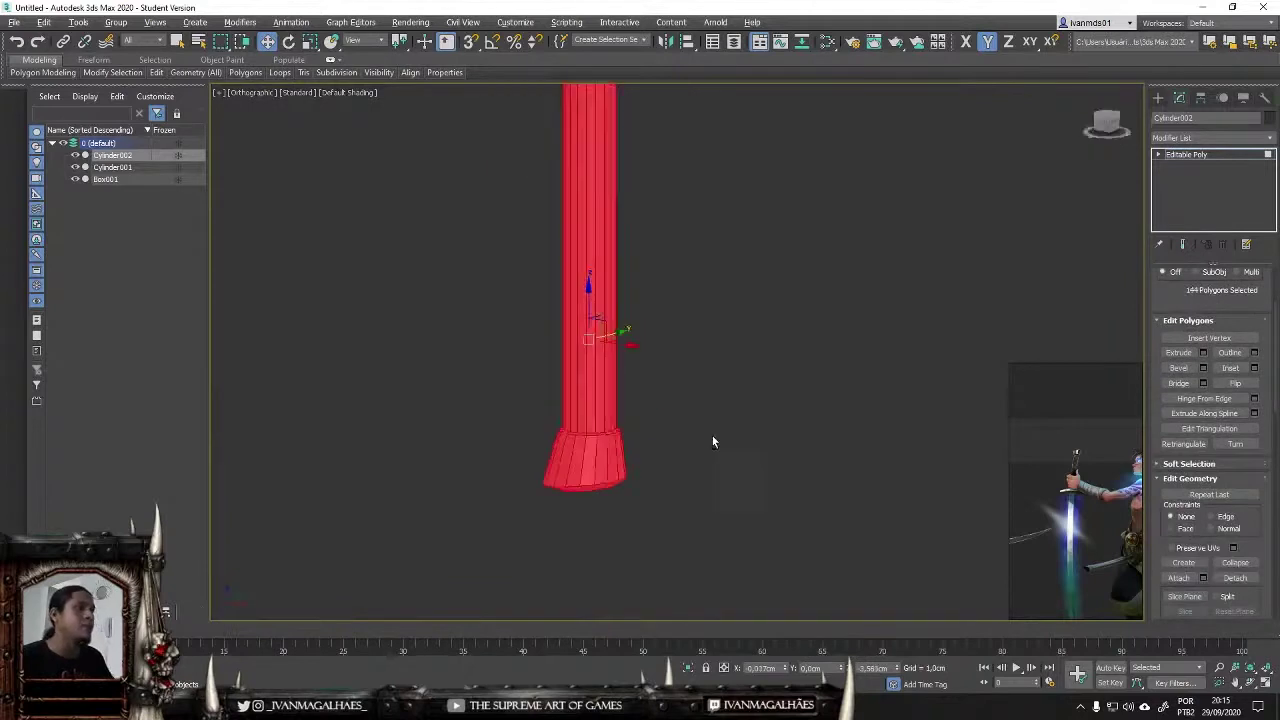
pyautogui.scroll(-5, 1203, 400)
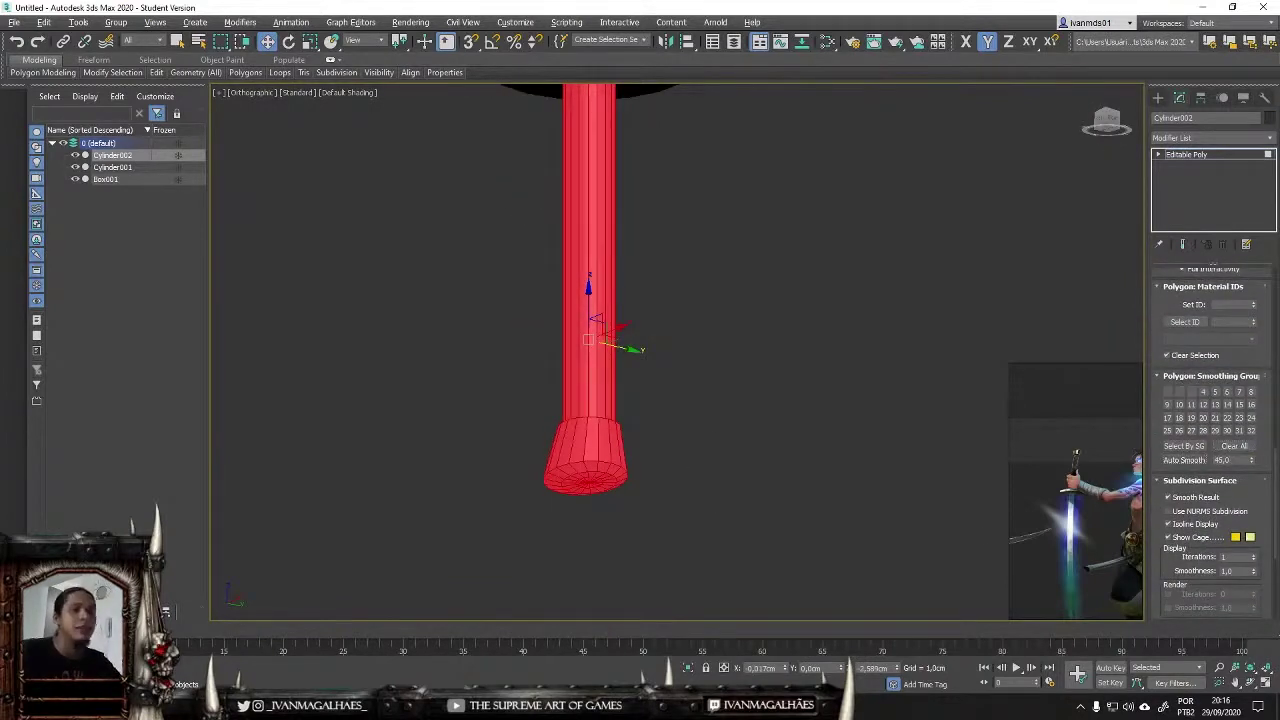
pyautogui.click(829, 184)
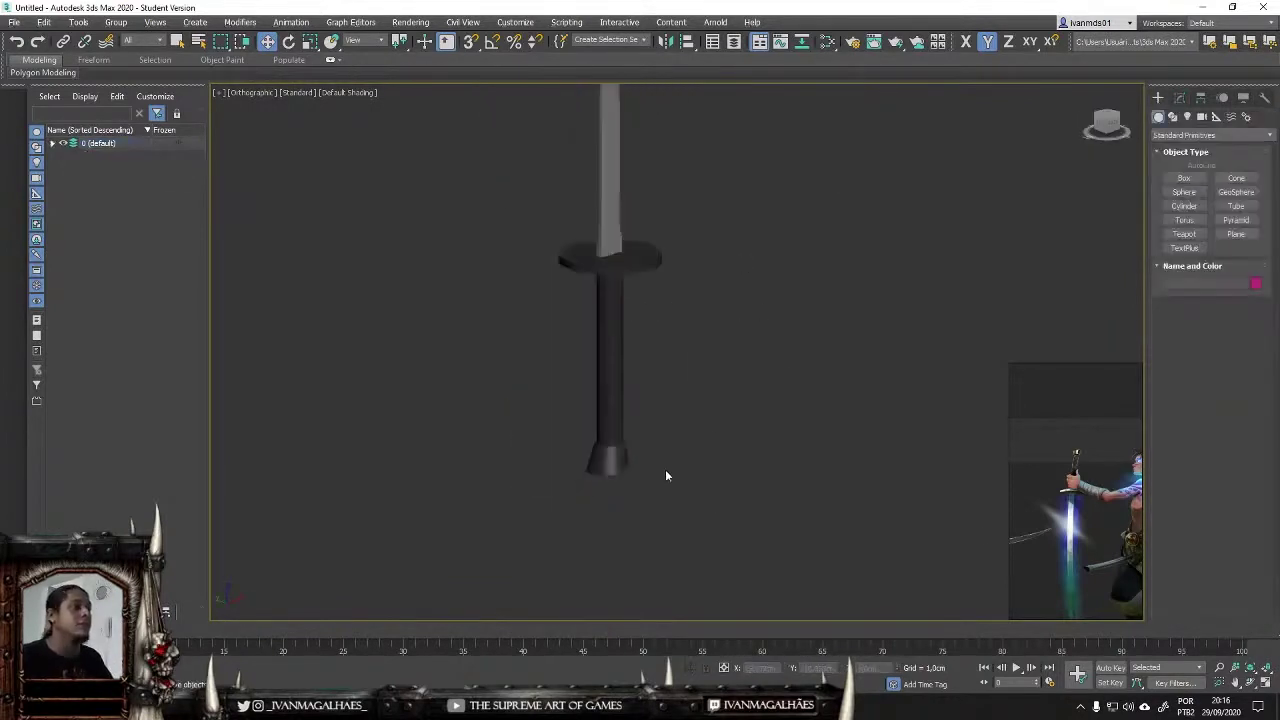
pyautogui.keyDown('alt'); pyautogui.moveTo(654, 430); pyautogui.dragTo(815, 322, button='middle'); pyautogui.keyUp('alt')
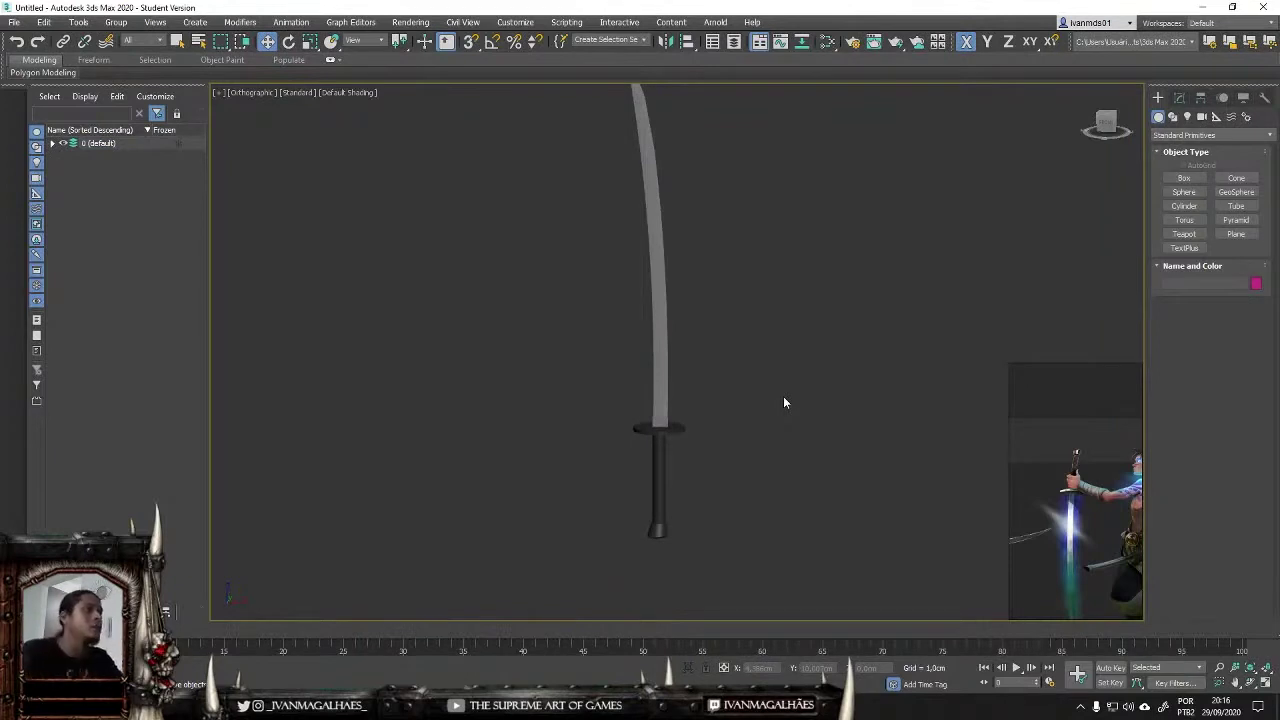
pyautogui.scroll(5, 624, 205)
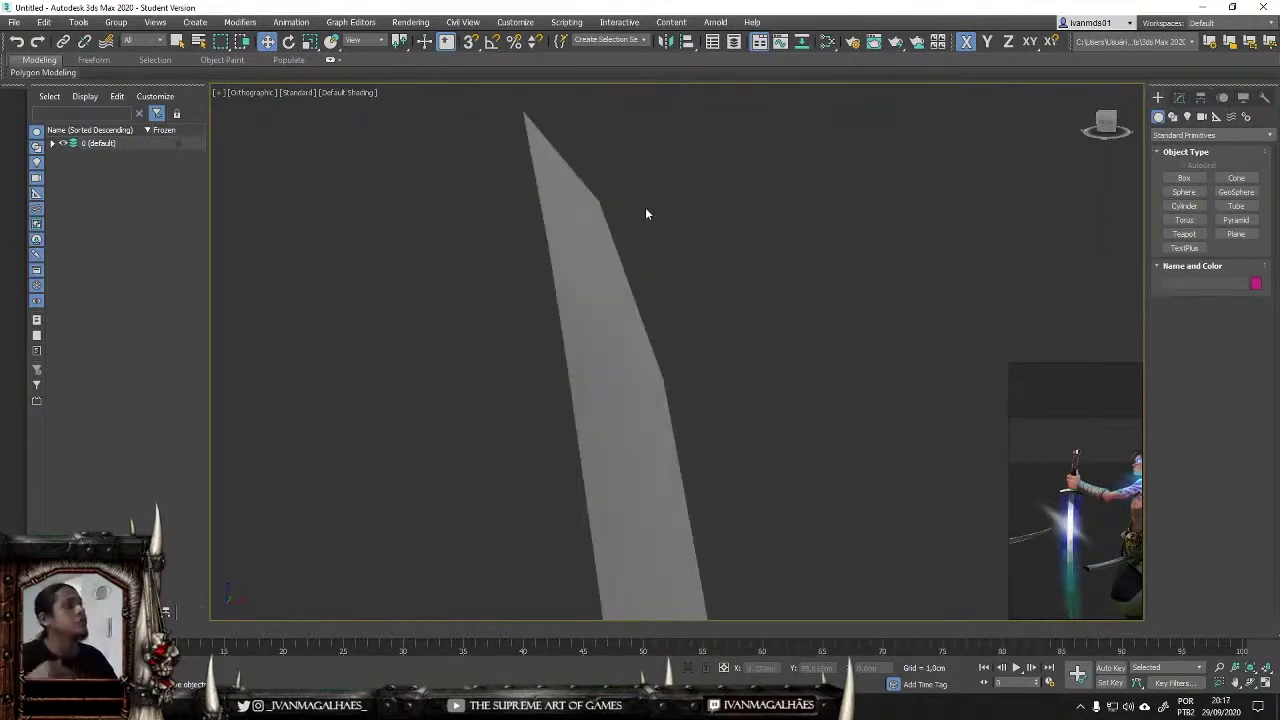
pyautogui.press('F4')
pyautogui.scroll(-2, 645, 214)
pyautogui.scroll(-3, 698, 282)
pyautogui.press('f')
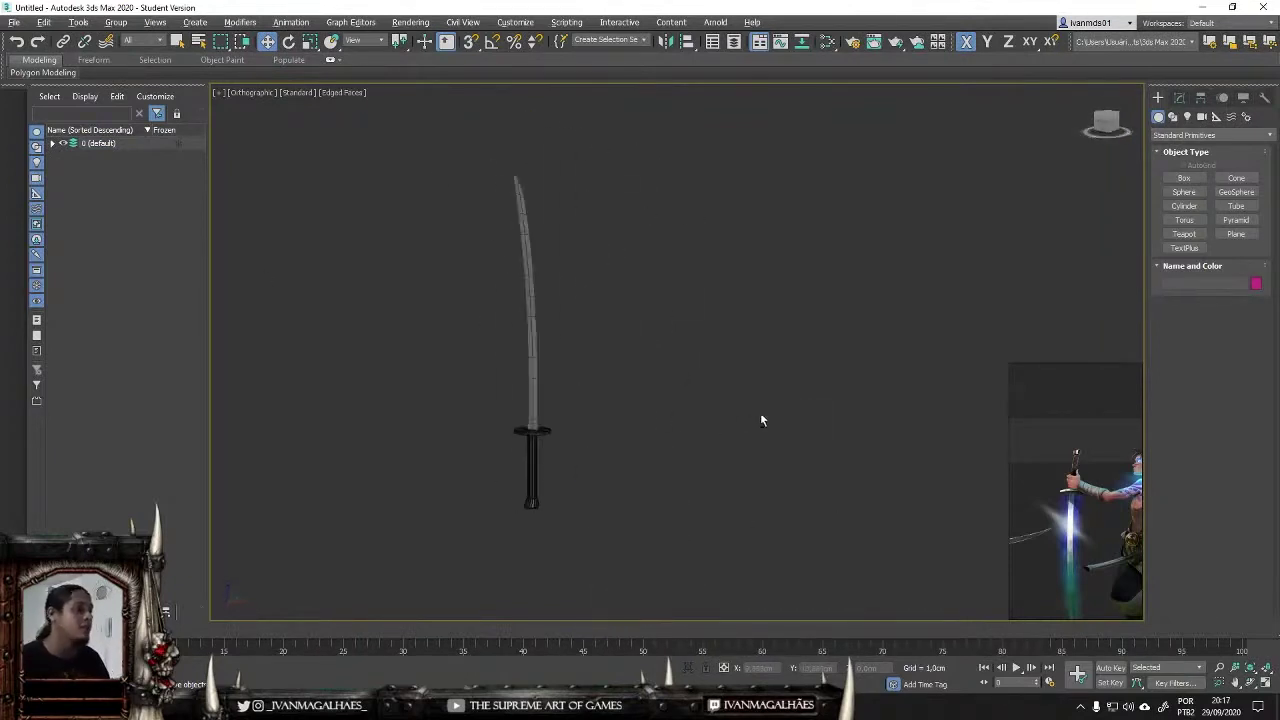
pyautogui.click(560, 470)
pyautogui.scroll(3, 564, 203)
pyautogui.click(575, 205)
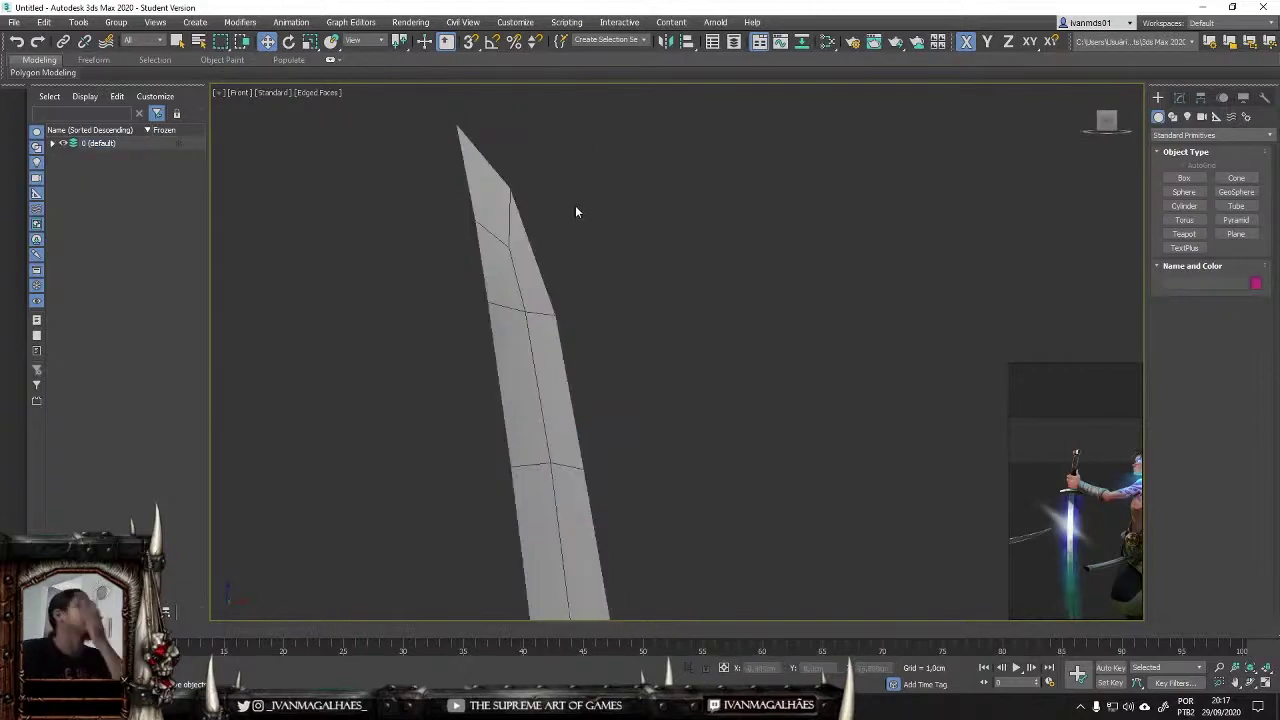
pyautogui.hotkey('ctrl', 'z')
pyautogui.press('z')
pyautogui.moveTo(575, 205)
pyautogui.keyDown('alt'); pyautogui.mouseDown(button='middle')
pyautogui.moveTo(852, 364)
pyautogui.moveTo(786, 358)
pyautogui.mouseUp(button='middle'); pyautogui.keyUp('alt')
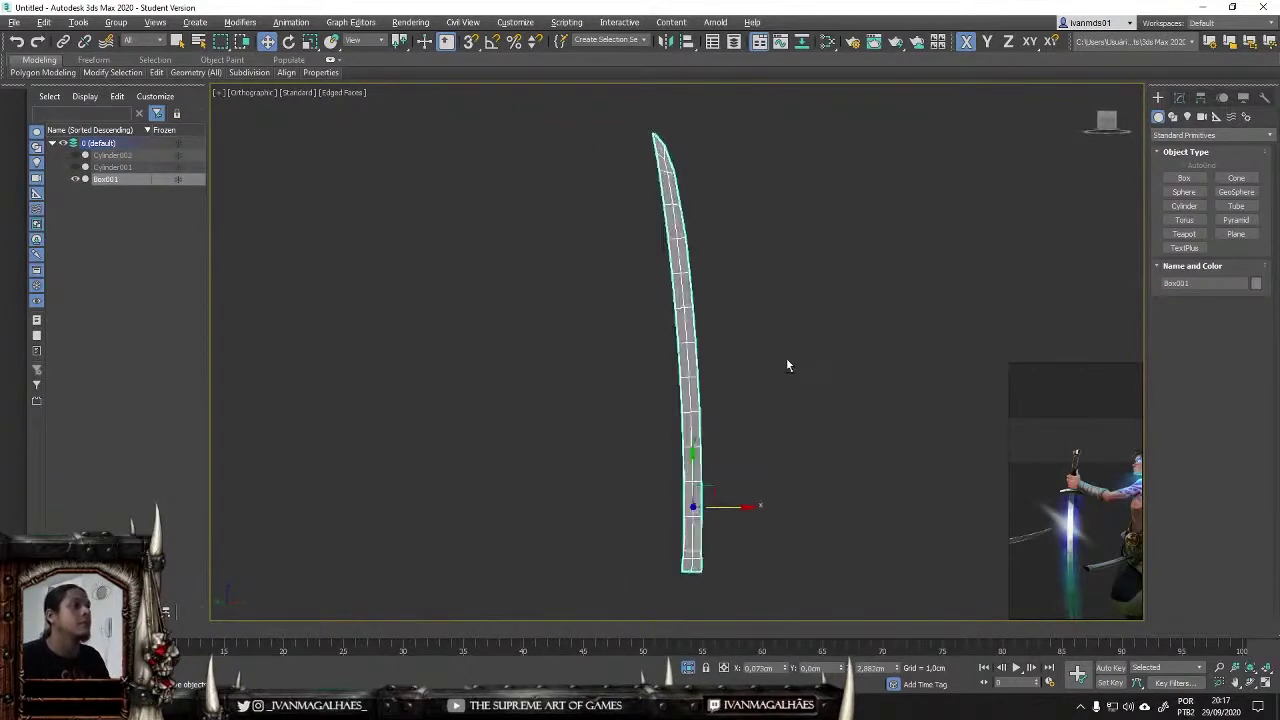
# Step: Add the smoothing modifier found by typing 'turbo' to the blade Box001
pyautogui.scroll(3, 652, 141)
pyautogui.scroll(2, 680, 160)
pyautogui.click(710, 183)
pyautogui.scroll(-2, 615, 208)
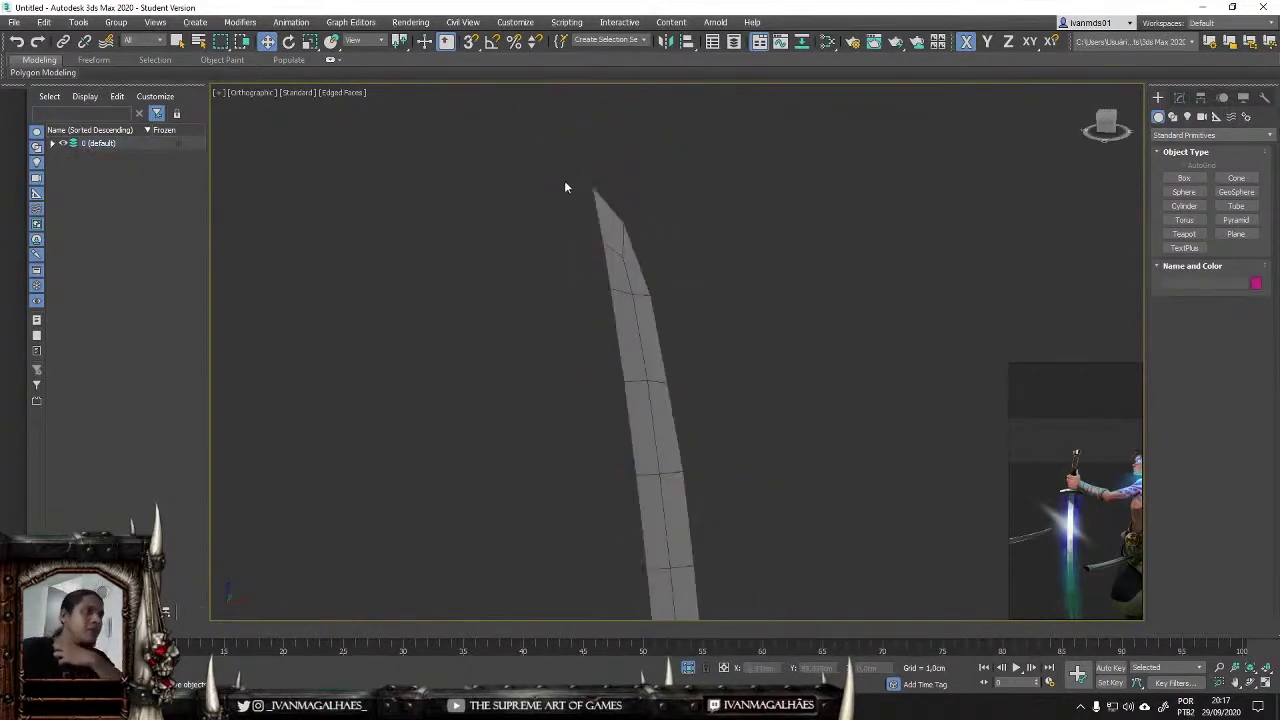
pyautogui.click(621, 214)
pyautogui.click(1199, 137)
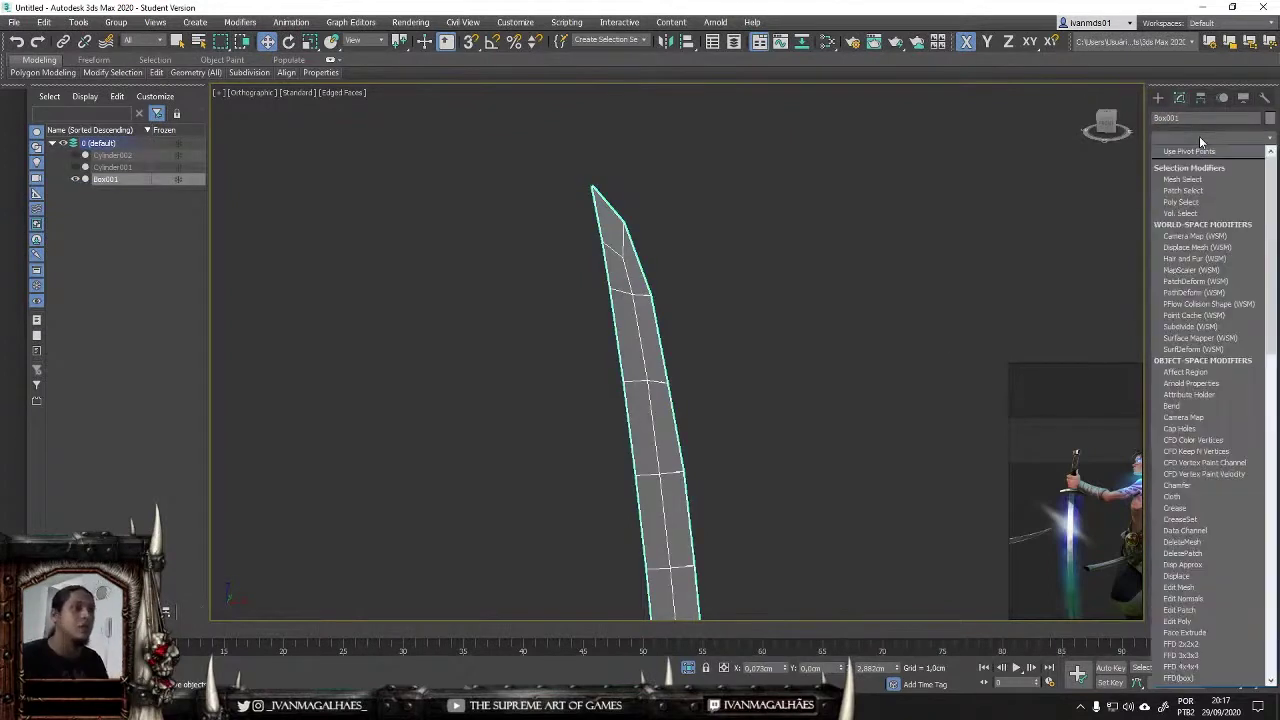
pyautogui.write('turbo')
pyautogui.press('Return')
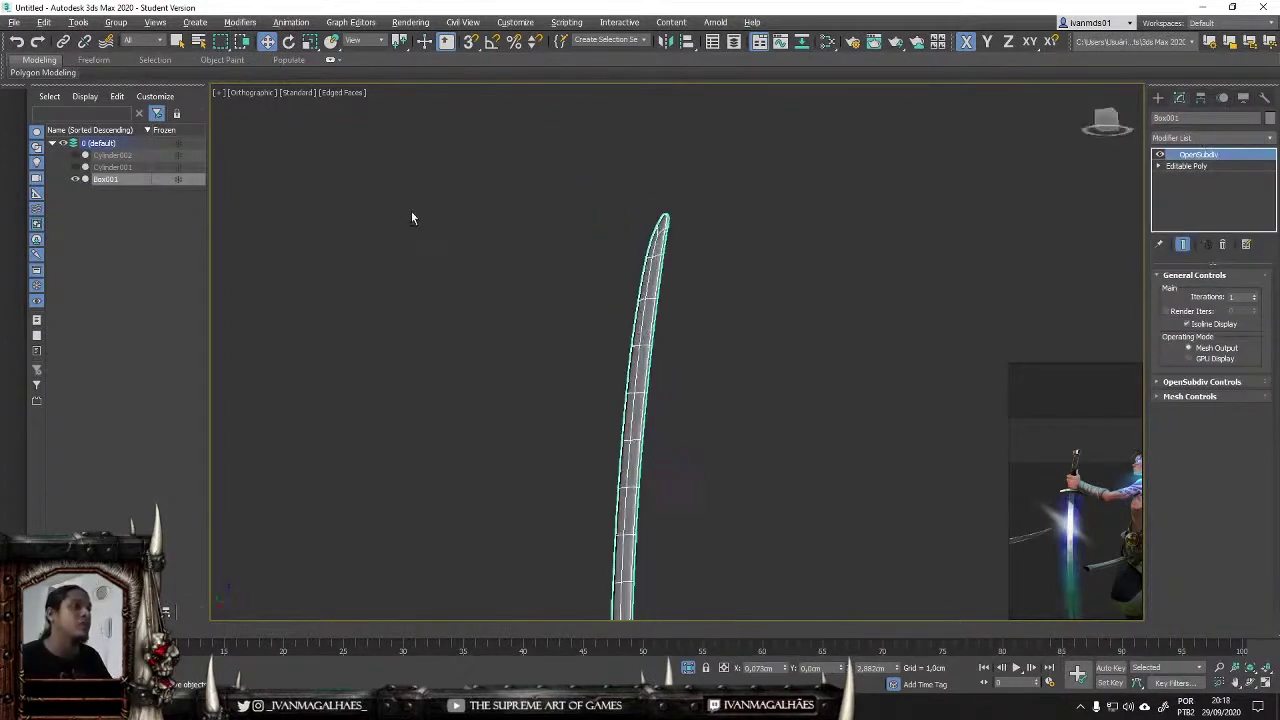
# Step: Inspect the smoothed blade from the front, then return to its Editable Poly level
pyautogui.press('F4')
pyautogui.click(769, 269)
pyautogui.moveTo(769, 276)
pyautogui.keyDown('alt'); pyautogui.mouseDown(button='middle')
pyautogui.moveTo(577, 124)
pyautogui.moveTo(746, 313)
pyautogui.mouseUp(button='middle'); pyautogui.keyUp('alt')
pyautogui.click(750, 318)
pyautogui.press('f')
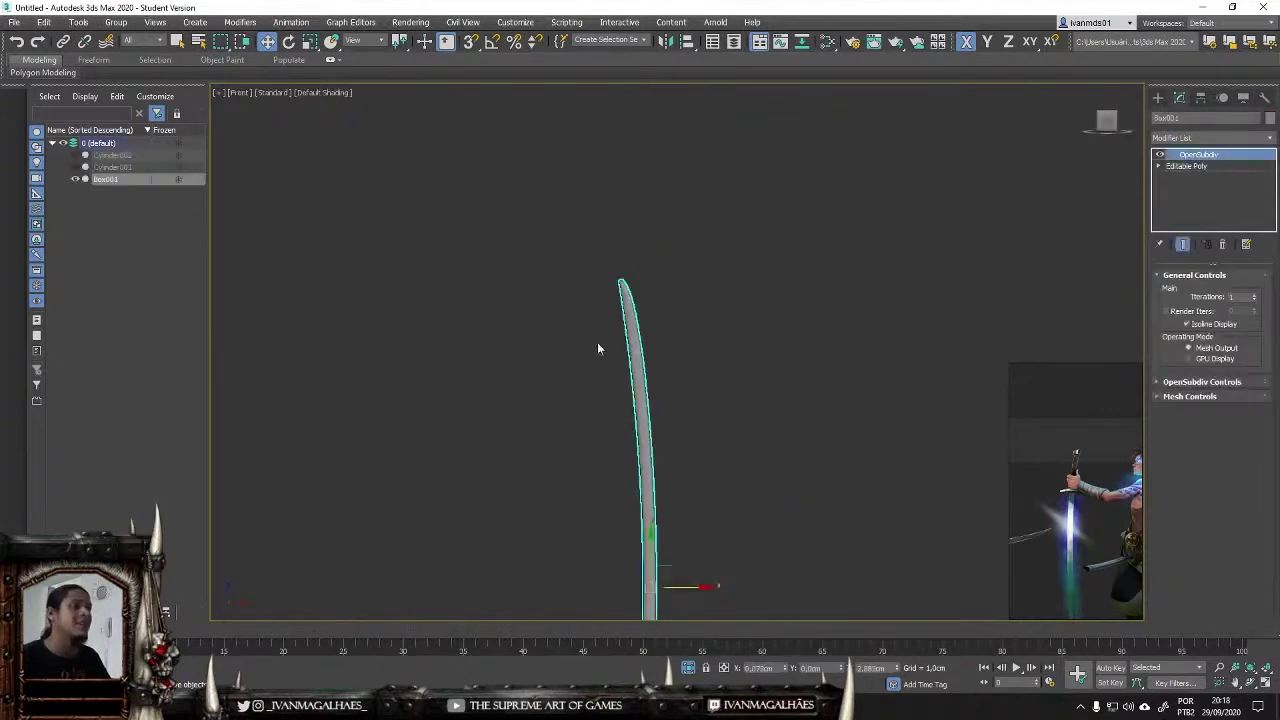
pyautogui.scroll(3, 614, 310)
pyautogui.scroll(1, 680, 260)
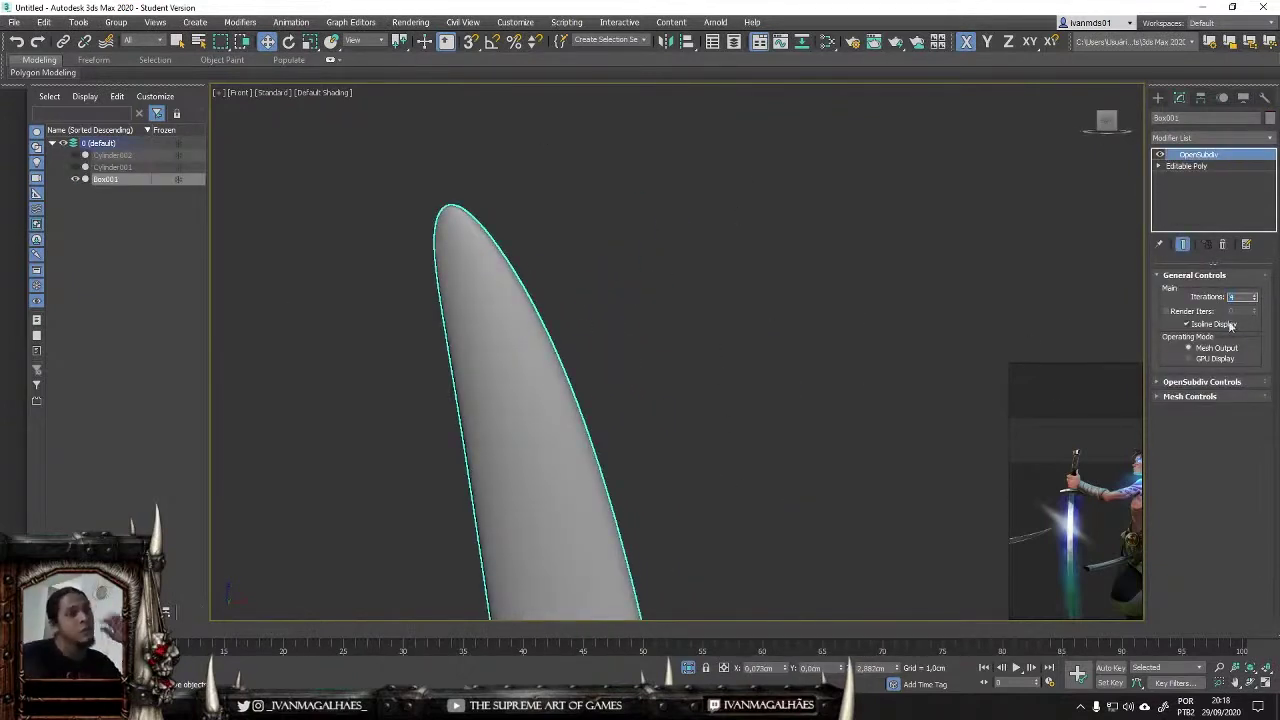
pyautogui.scroll(-1, 644, 209)
pyautogui.scroll(-3, 637, 228)
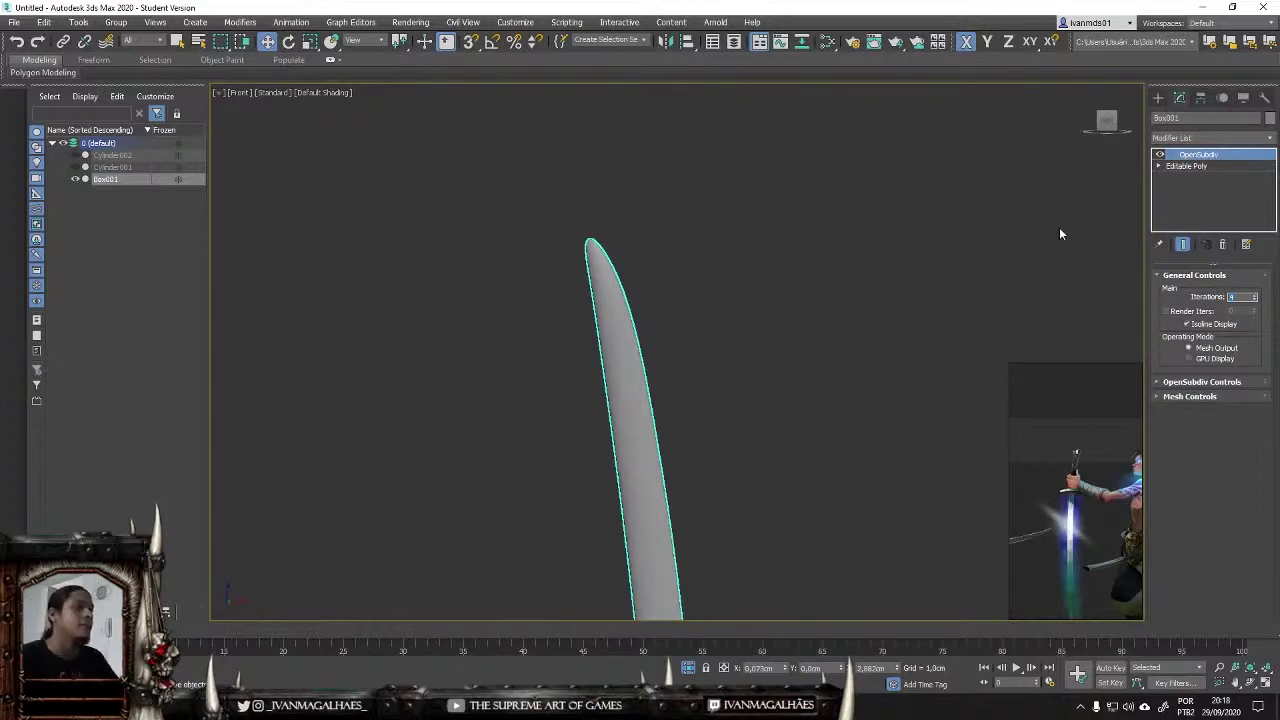
pyautogui.scroll(-2, 746, 283)
pyautogui.scroll(2, 781, 198)
pyautogui.click(1186, 165)
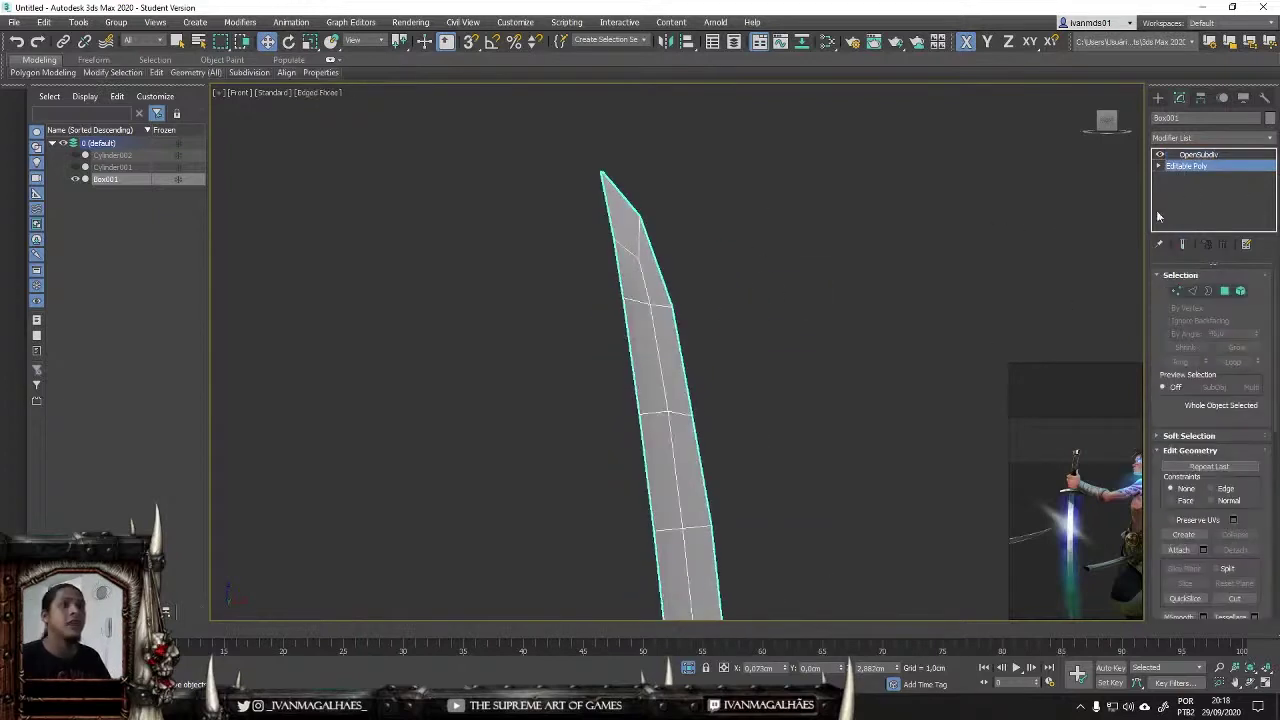
# Step: Select the edge loops along the blade tip and edge in Edge mode
pyautogui.press('2')
pyautogui.click(604, 214)
pyautogui.doubleClick(600, 205)
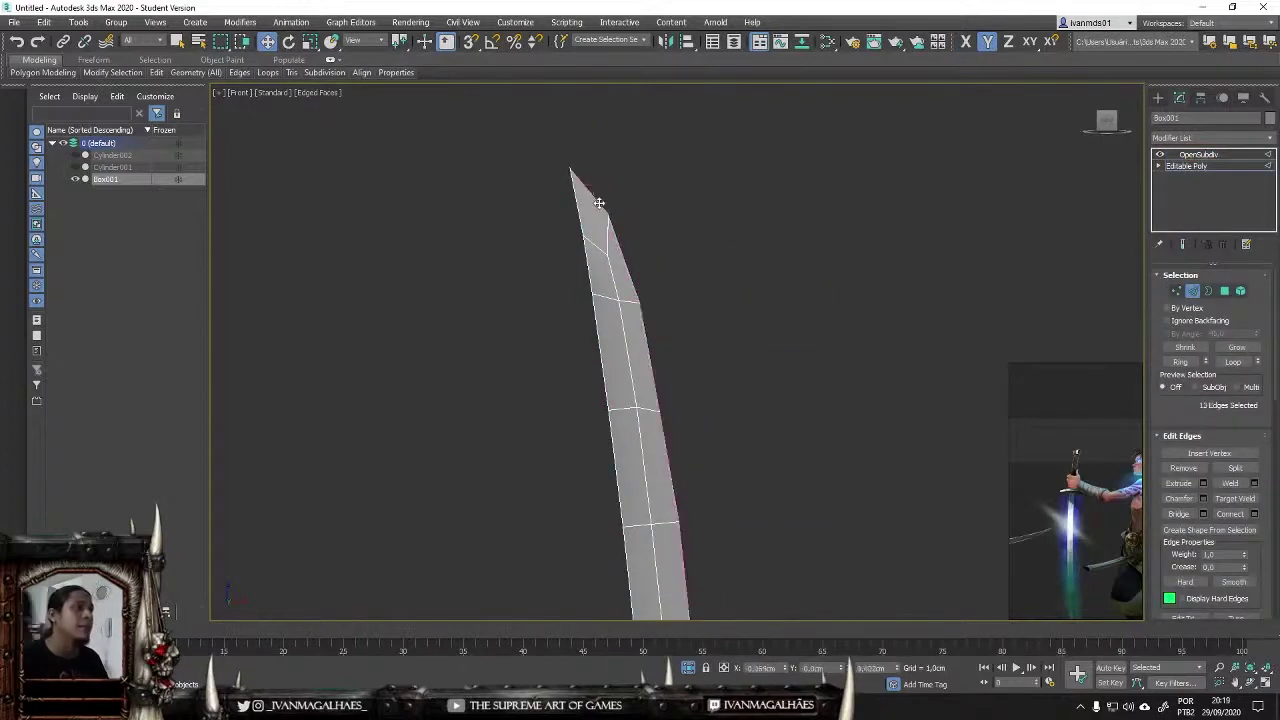
pyautogui.moveTo(598, 203)
pyautogui.keyDown('alt'); pyautogui.mouseDown(button='middle')
pyautogui.moveTo(663, 251)
pyautogui.moveTo(720, 394)
pyautogui.mouseUp(button='middle'); pyautogui.keyUp('alt')
pyautogui.scroll(4, 641, 376)
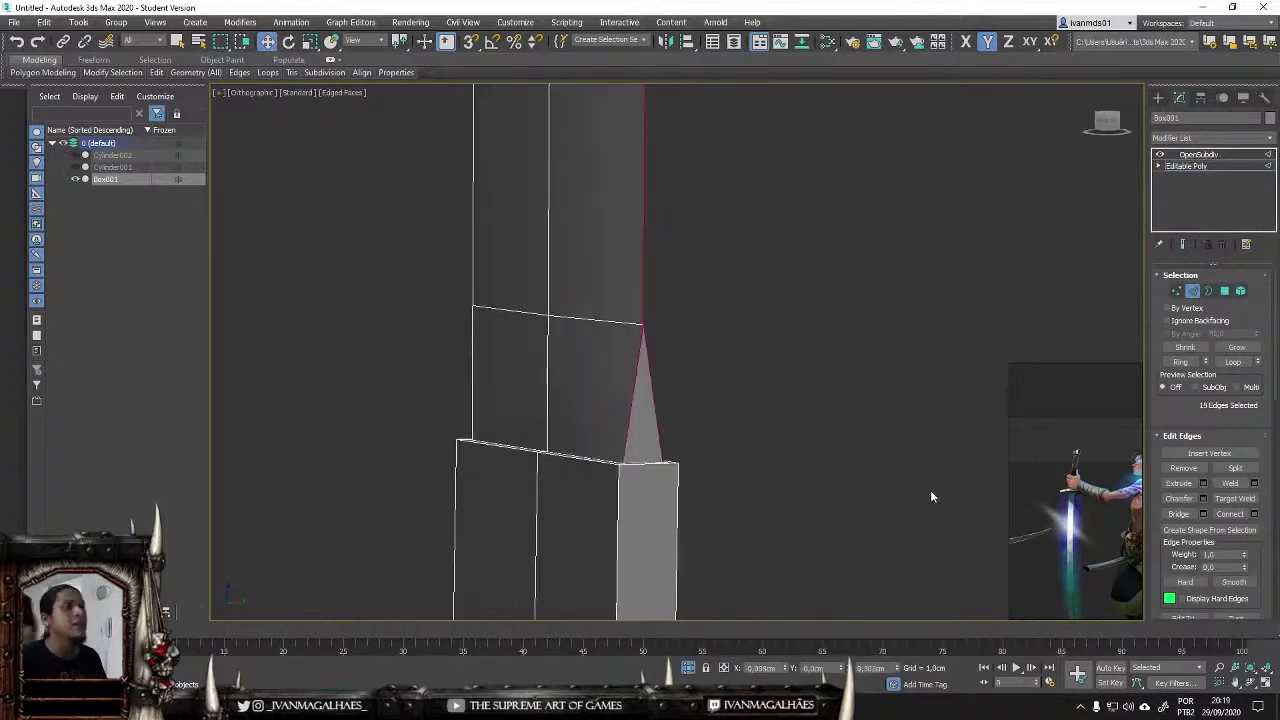
pyautogui.moveTo(930, 496)
pyautogui.keyDown('alt'); pyautogui.mouseDown(button='middle')
pyautogui.moveTo(740, 434)
pyautogui.moveTo(675, 390)
pyautogui.mouseUp(button='middle'); pyautogui.keyUp('alt')
pyautogui.moveTo(642, 513)
pyautogui.keyDown('alt'); pyautogui.mouseDown(button='middle')
pyautogui.moveTo(680, 408)
pyautogui.moveTo(635, 375)
pyautogui.mouseUp(button='middle'); pyautogui.keyUp('alt')
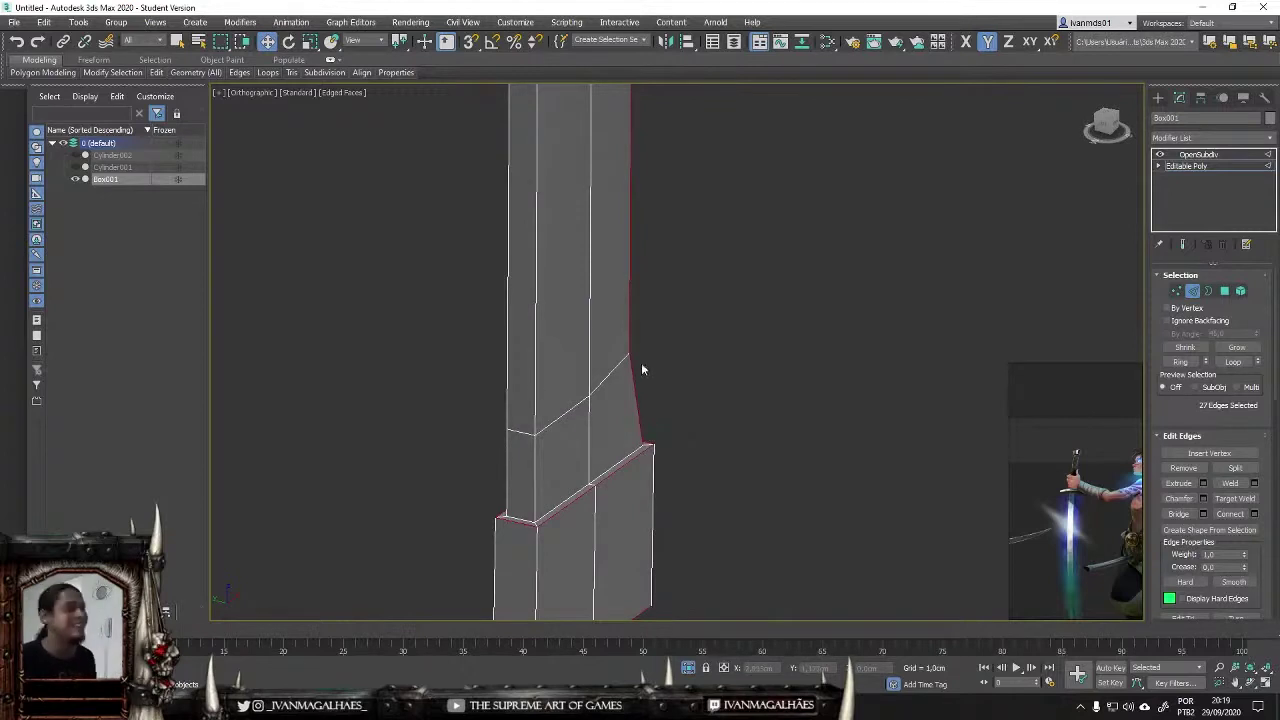
pyautogui.scroll(-4, 509, 234)
pyautogui.moveTo(509, 234)
pyautogui.keyDown('alt'); pyautogui.mouseDown(button='middle')
pyautogui.moveTo(608, 357)
pyautogui.moveTo(686, 297)
pyautogui.moveTo(637, 289)
pyautogui.mouseUp(button='middle'); pyautogui.keyUp('alt')
pyautogui.scroll(4, 608, 357)
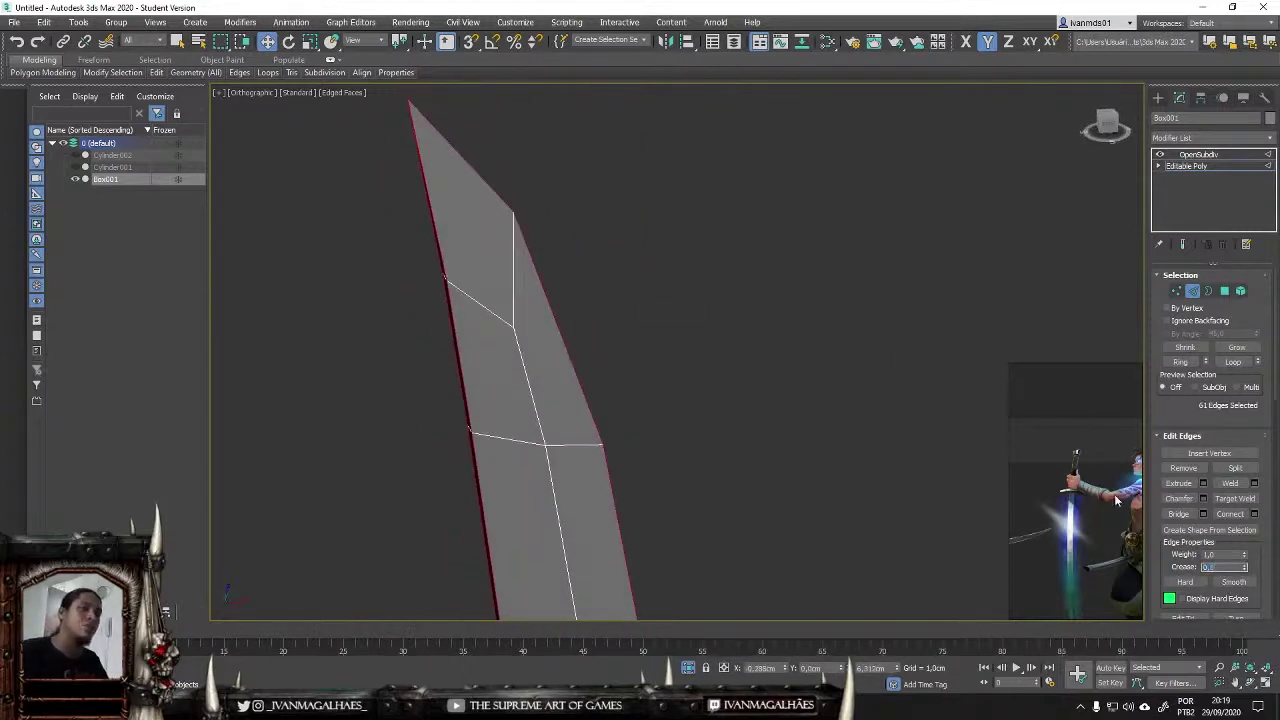
# Step: Exit edge editing and review the smoothed blade without wireframe edges
pyautogui.click(1192, 290)
pyautogui.click(450, 130)
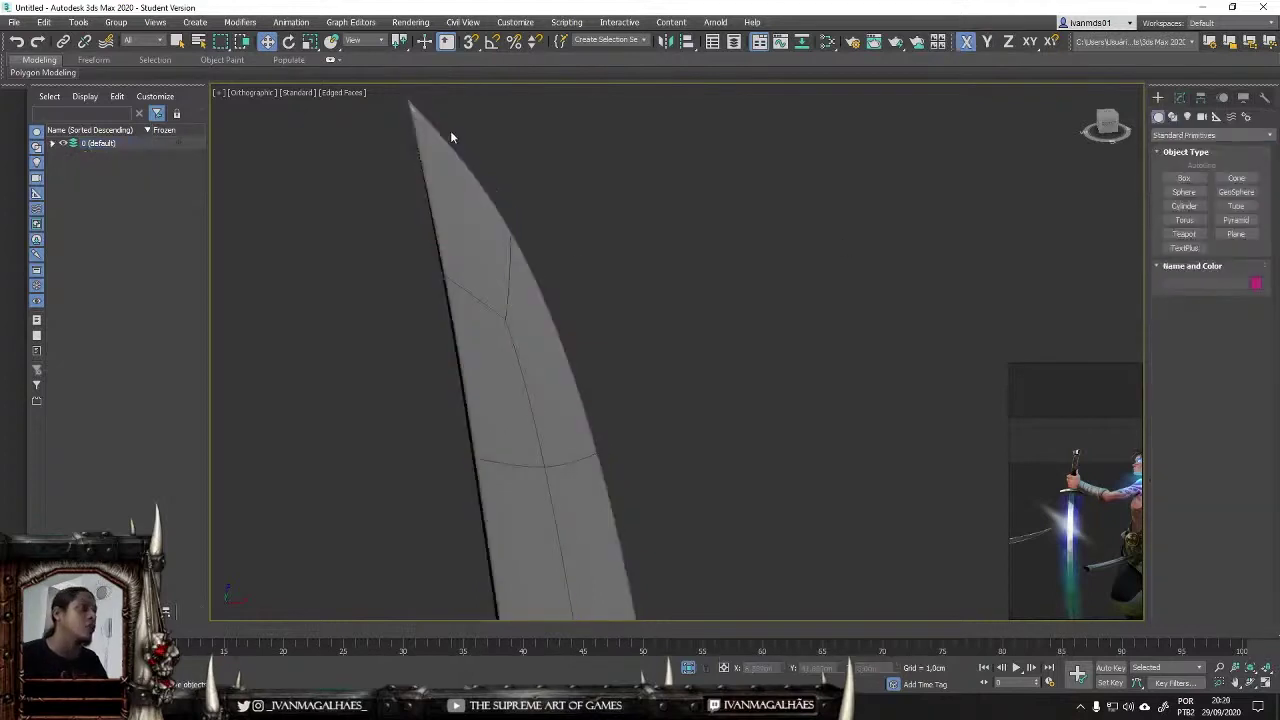
pyautogui.keyDown('alt'); pyautogui.moveTo(645, 407); pyautogui.dragTo(616, 343, button='middle'); pyautogui.keyUp('alt')
pyautogui.click(616, 343)
pyautogui.press('F4')
pyautogui.moveTo(352, 316)
pyautogui.keyDown('alt'); pyautogui.mouseDown(button='middle')
pyautogui.moveTo(571, 322)
pyautogui.moveTo(308, 308)
pyautogui.moveTo(617, 291)
pyautogui.mouseUp(button='middle'); pyautogui.keyUp('alt')
pyautogui.scroll(-5, 675, 249)
pyautogui.click(675, 249)
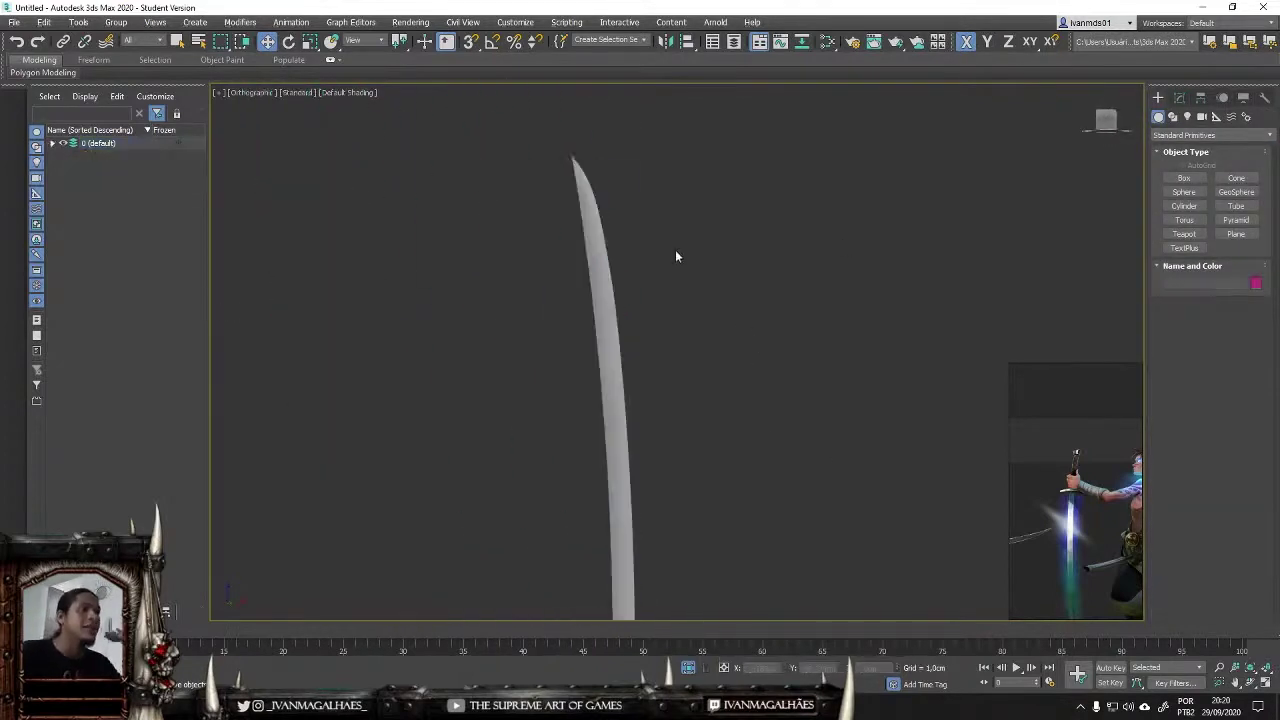
pyautogui.scroll(3, 571, 434)
pyautogui.moveTo(571, 434); pyautogui.dragTo(401, 215, button='middle')
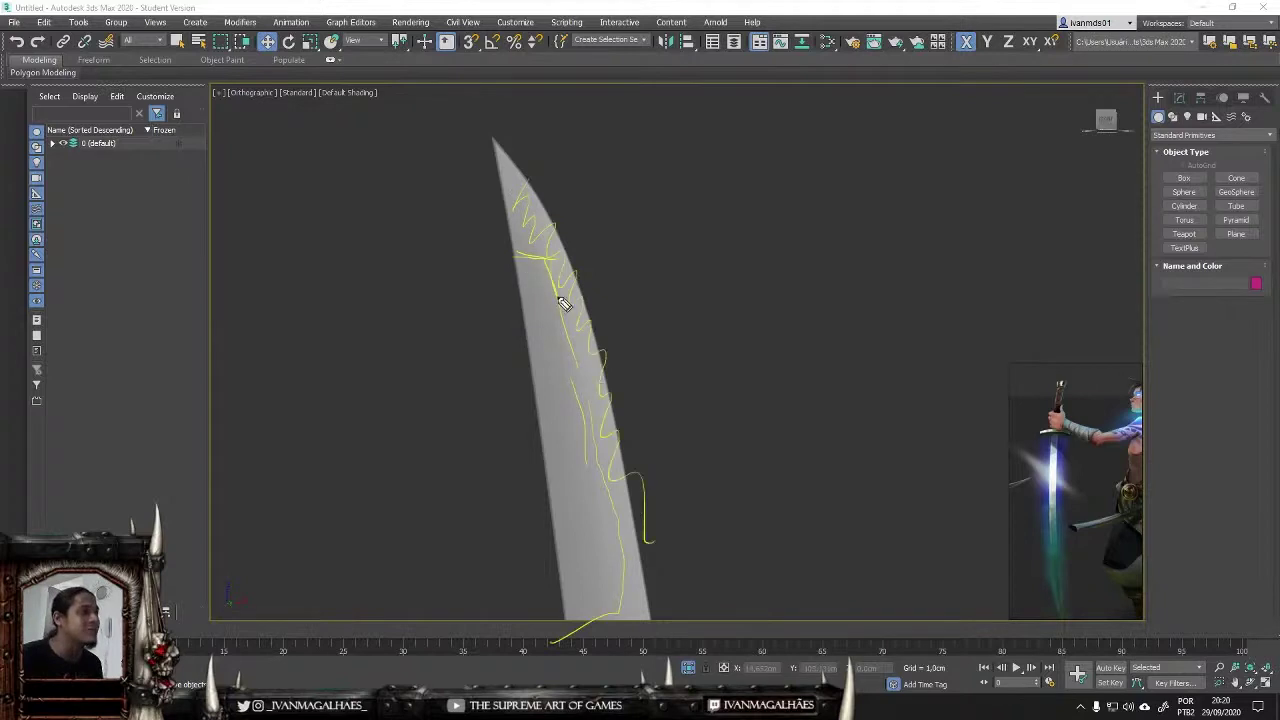
# Step: Select the edge loops running along the blade and around its base
pyautogui.click(560, 330)
pyautogui.click(1179, 97)
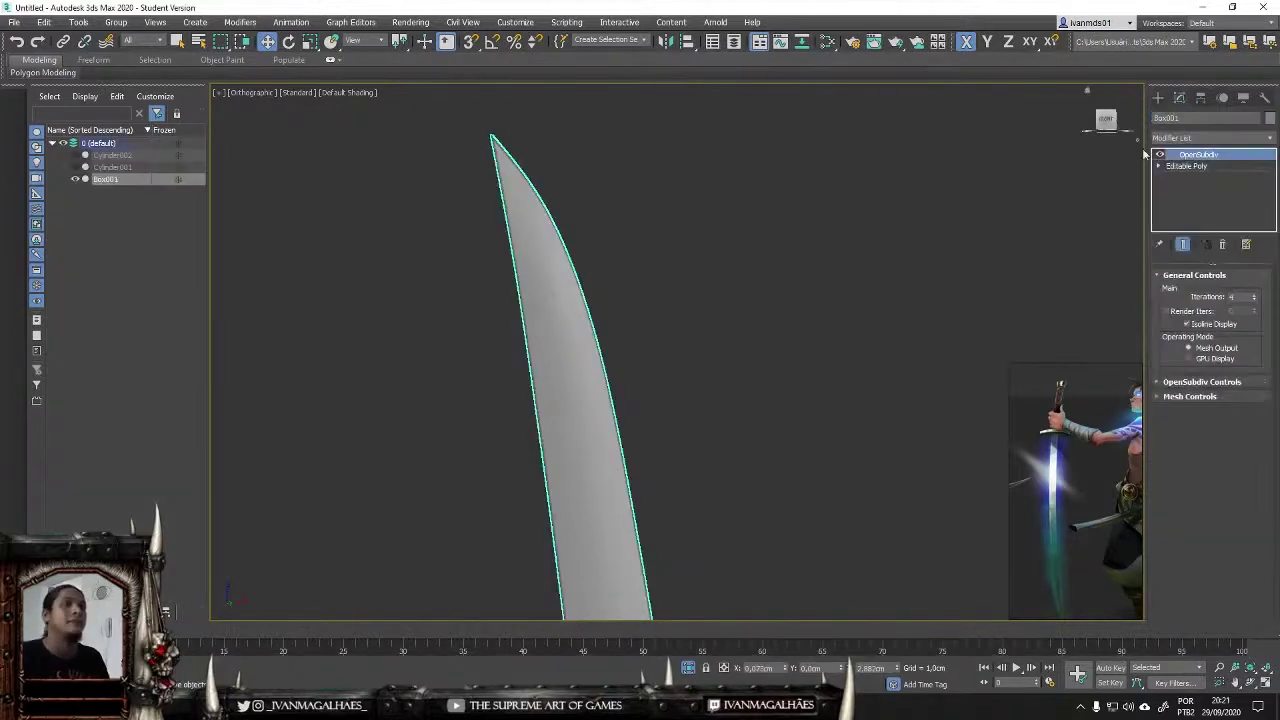
pyautogui.click(1192, 290)
pyautogui.doubleClick(704, 308)
pyautogui.scroll(3, 500, 235)
pyautogui.scroll(-3, 500, 235)
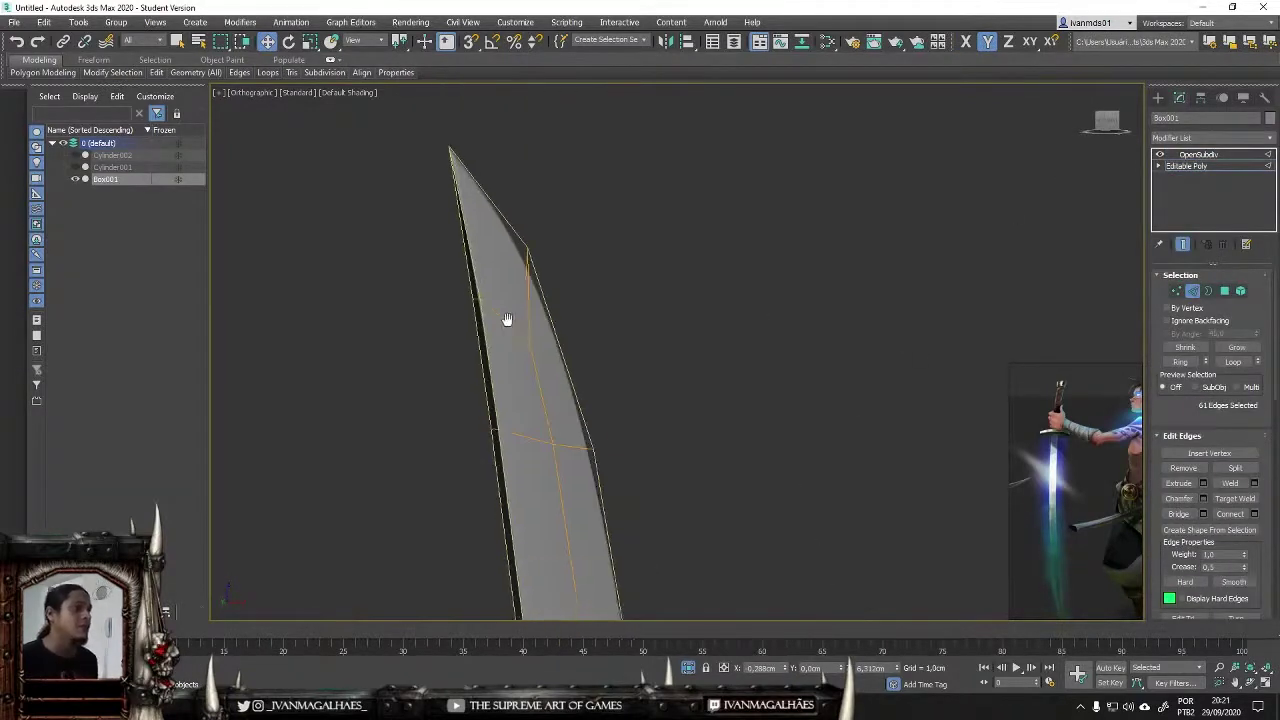
pyautogui.moveTo(508, 323)
pyautogui.keyDown('alt'); pyautogui.mouseDown(button='middle')
pyautogui.moveTo(543, 334)
pyautogui.moveTo(581, 279)
pyautogui.mouseUp(button='middle'); pyautogui.keyUp('alt')
pyautogui.scroll(2, 581, 279)
pyautogui.doubleClick(508, 320)
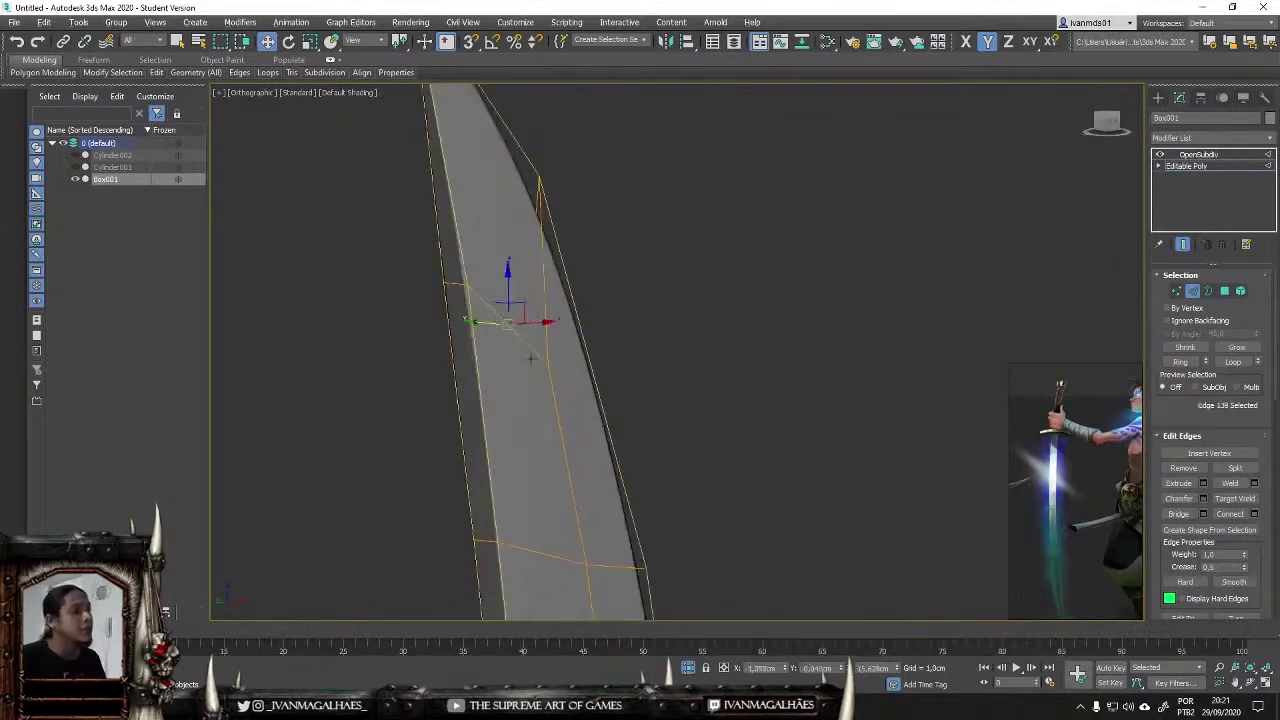
# Step: Box-select additional outline edges along the curved blade
pyautogui.scroll(-2, 494, 293)
pyautogui.scroll(2, 494, 293)
pyautogui.moveTo(494, 293)
pyautogui.keyDown('alt'); pyautogui.mouseDown(button='middle')
pyautogui.moveTo(412, 221)
pyautogui.moveTo(429, 245)
pyautogui.mouseUp(button='middle'); pyautogui.keyUp('alt')
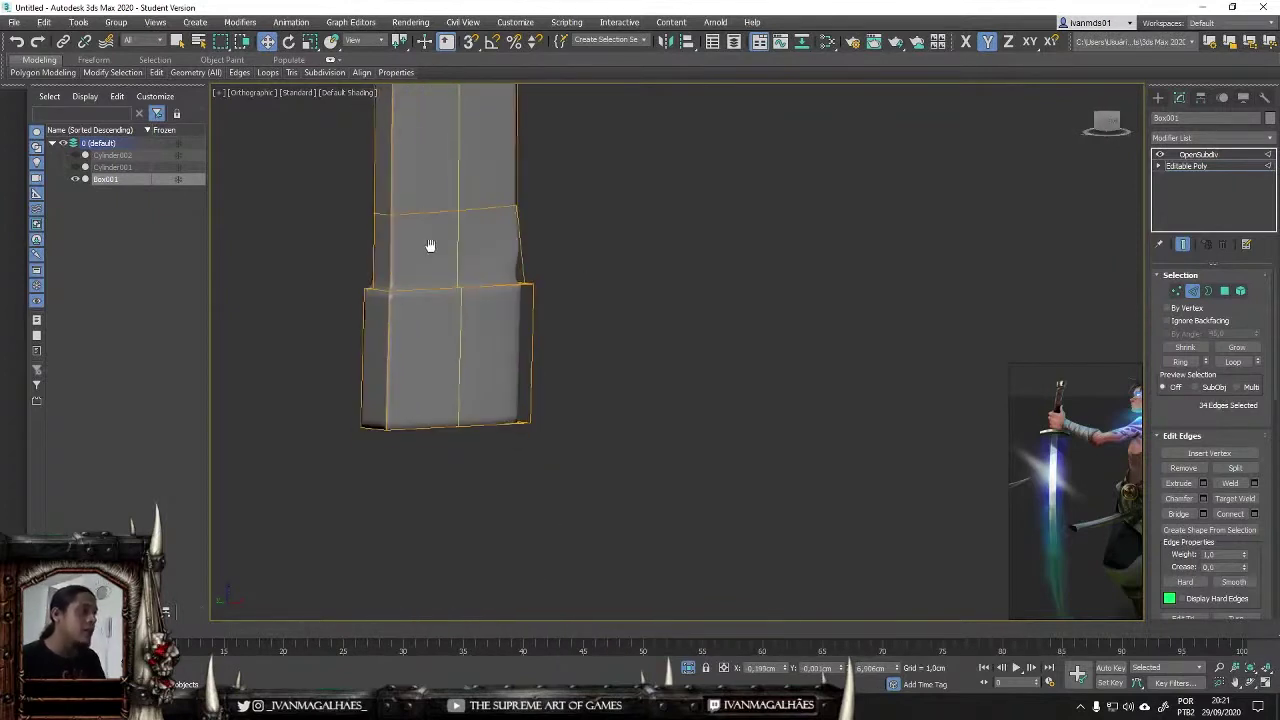
pyautogui.scroll(2, 708, 314)
pyautogui.scroll(-3, 708, 314)
pyautogui.moveTo(608, 529); pyautogui.dragTo(300, 257)
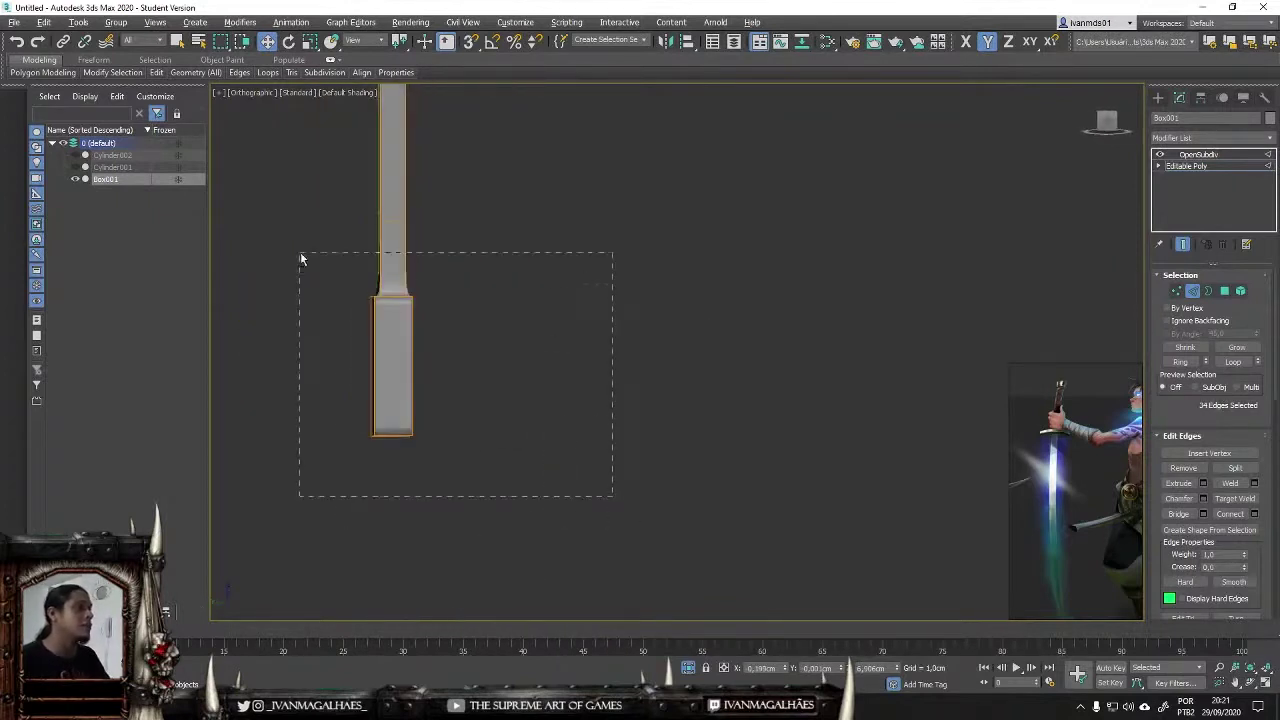
pyautogui.scroll(3, 570, 366)
pyautogui.moveTo(570, 366)
pyautogui.keyDown('alt'); pyautogui.mouseDown(button='middle')
pyautogui.moveTo(627, 349)
pyautogui.moveTo(614, 350)
pyautogui.mouseUp(button='middle'); pyautogui.keyUp('alt')
pyautogui.scroll(-3, 627, 349)
pyautogui.scroll(2, 614, 350)
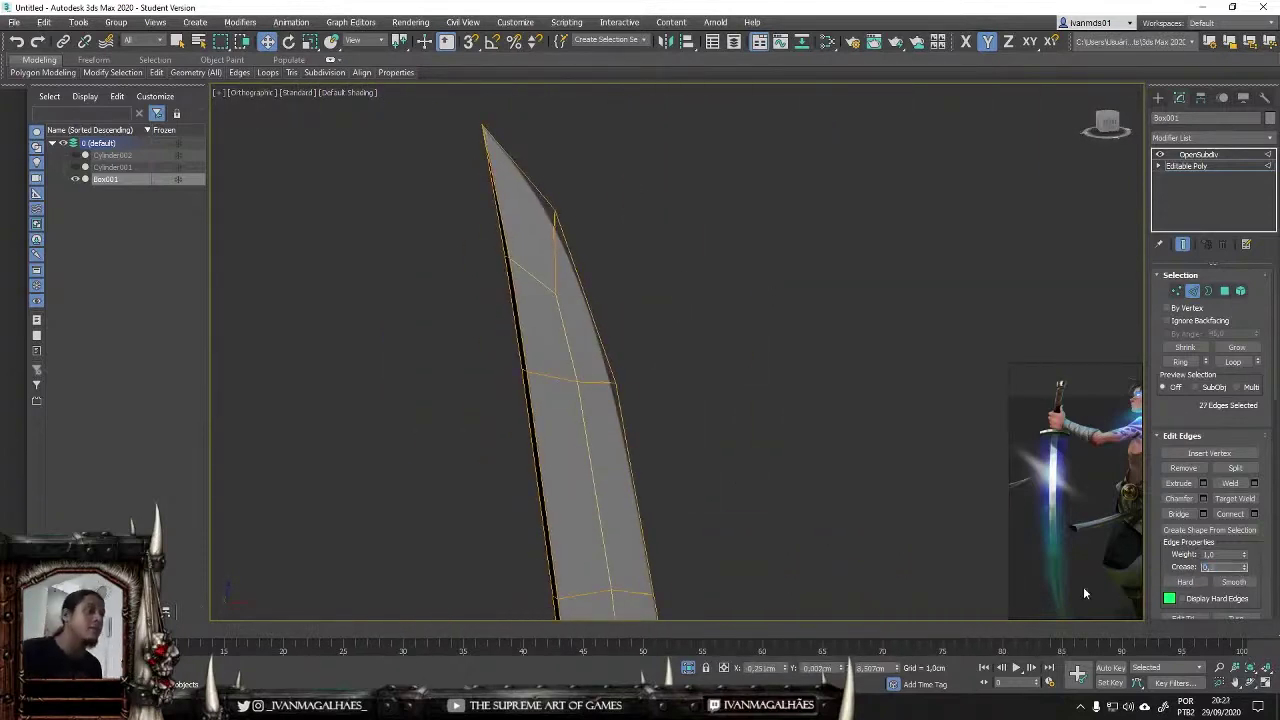
# Step: Exit edge editing to preview the OpenSubdiv-smoothed blade
pyautogui.click(1158, 97)
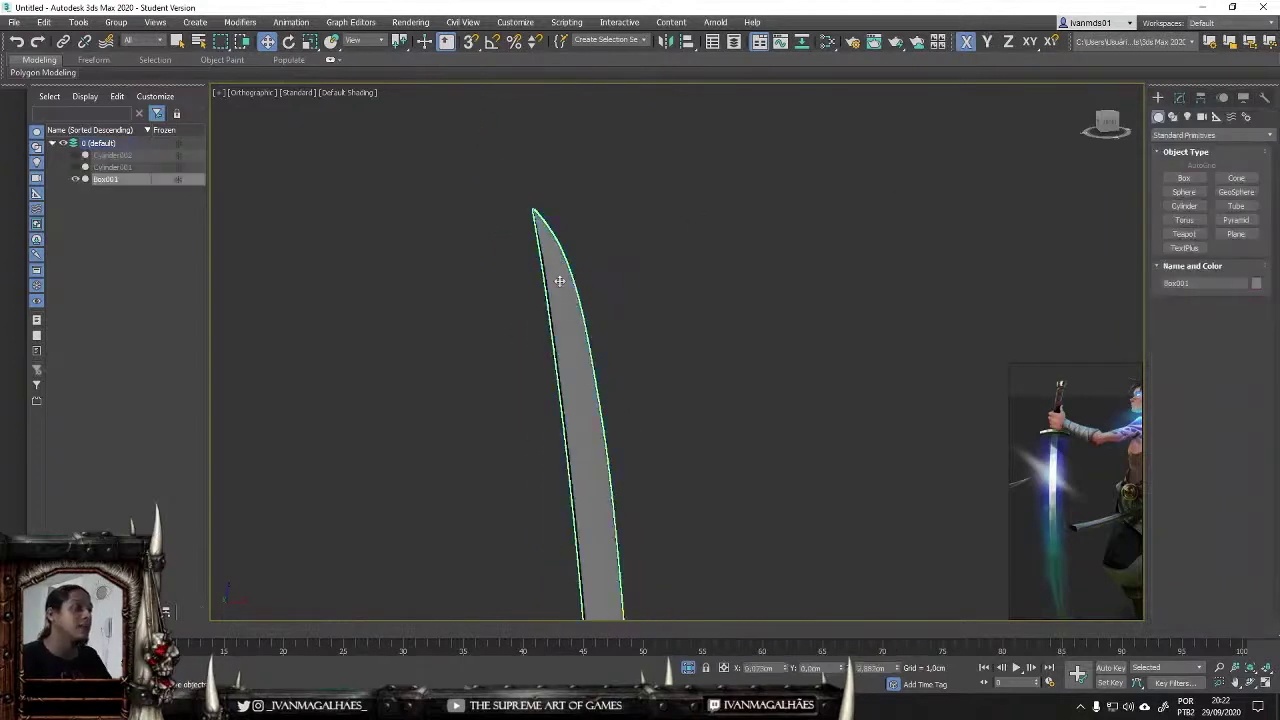
pyautogui.scroll(2, 554, 331)
pyautogui.scroll(1, 534, 314)
pyautogui.moveTo(534, 314)
pyautogui.keyDown('alt'); pyautogui.mouseDown(button='middle')
pyautogui.moveTo(491, 326)
pyautogui.moveTo(654, 257)
pyautogui.moveTo(668, 231)
pyautogui.moveTo(643, 244)
pyautogui.moveTo(637, 277)
pyautogui.moveTo(651, 257)
pyautogui.moveTo(925, 343)
pyautogui.moveTo(591, 357)
pyautogui.mouseUp(button='middle'); pyautogui.keyUp('alt')
pyautogui.scroll(-2, 491, 326)
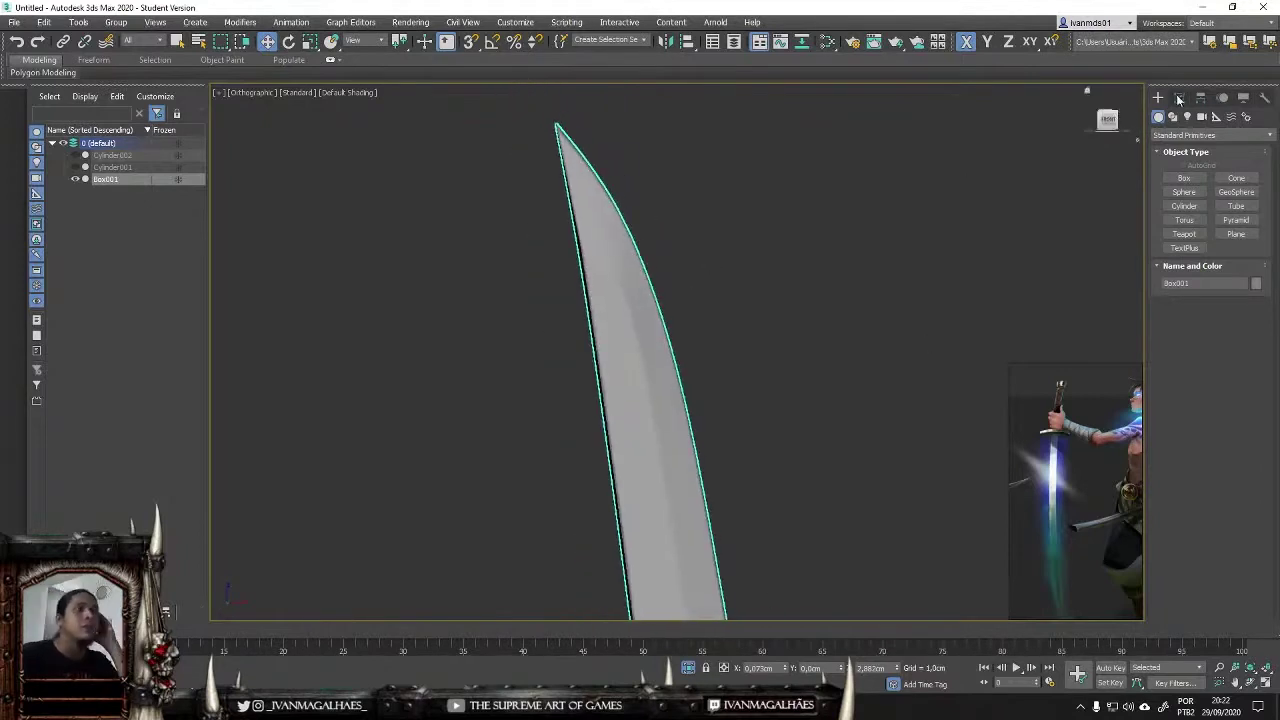
# Step: Return to the blade's edge level and reframe the blade larger in view
pyautogui.press('2')
pyautogui.scroll(3, 647, 244)
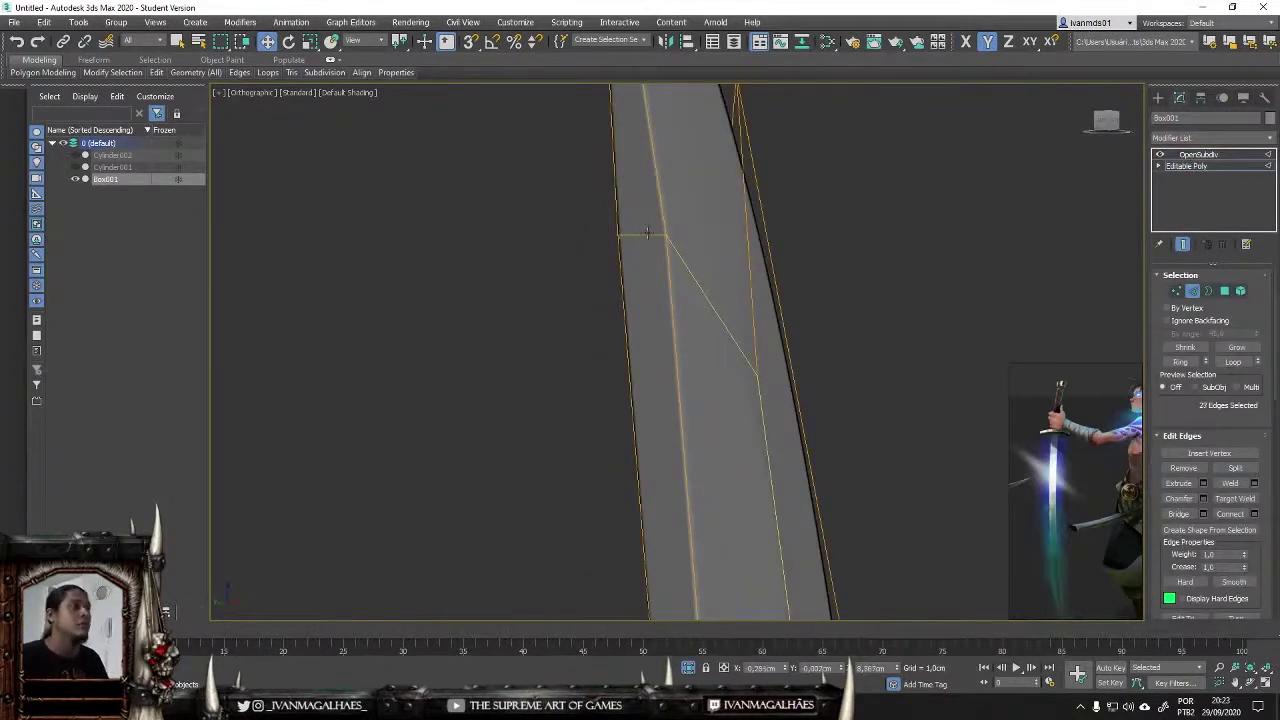
pyautogui.moveTo(700, 280)
pyautogui.keyDown('alt'); pyautogui.mouseDown(button='middle')
pyautogui.moveTo(755, 355)
pyautogui.moveTo(661, 341)
pyautogui.moveTo(867, 328)
pyautogui.moveTo(706, 420)
pyautogui.moveTo(586, 343)
pyautogui.moveTo(626, 477)
pyautogui.moveTo(604, 200)
pyautogui.mouseUp(button='middle'); pyautogui.keyUp('alt')
pyautogui.click(604, 200)
pyautogui.click(585, 250)
pyautogui.keyDown('alt'); pyautogui.moveTo(600, 300); pyautogui.dragTo(560, 300, button='middle'); pyautogui.keyUp('alt')
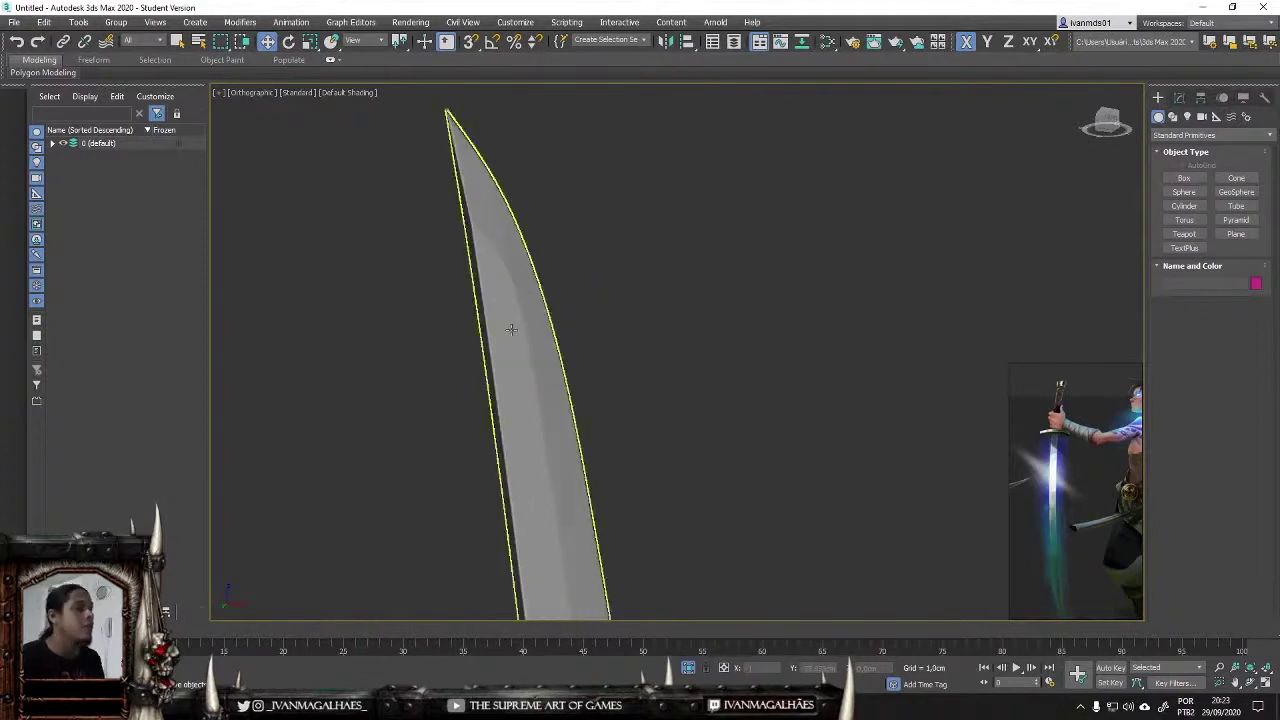
pyautogui.click(1182, 97)
# Step: Reshape the blade tip by adjusting two tip vertices in Front view
pyautogui.press('1')
pyautogui.press('f')
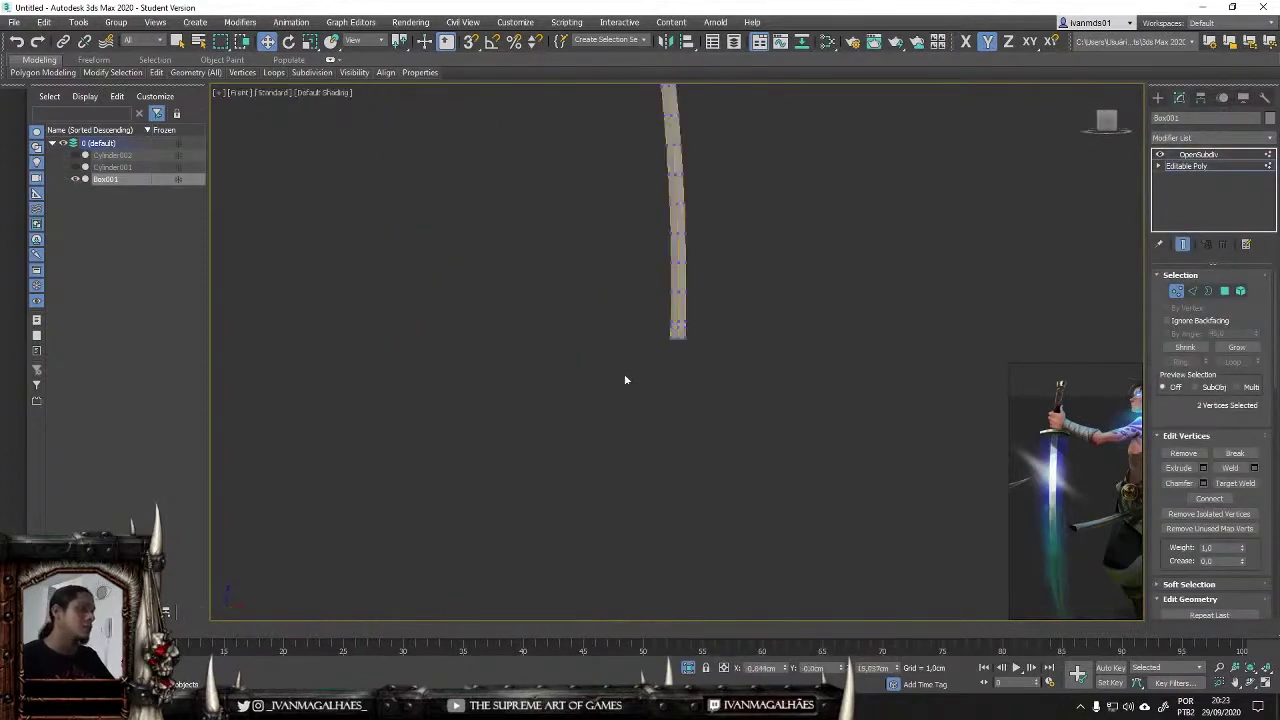
pyautogui.moveTo(530, 260); pyautogui.dragTo(559, 369)
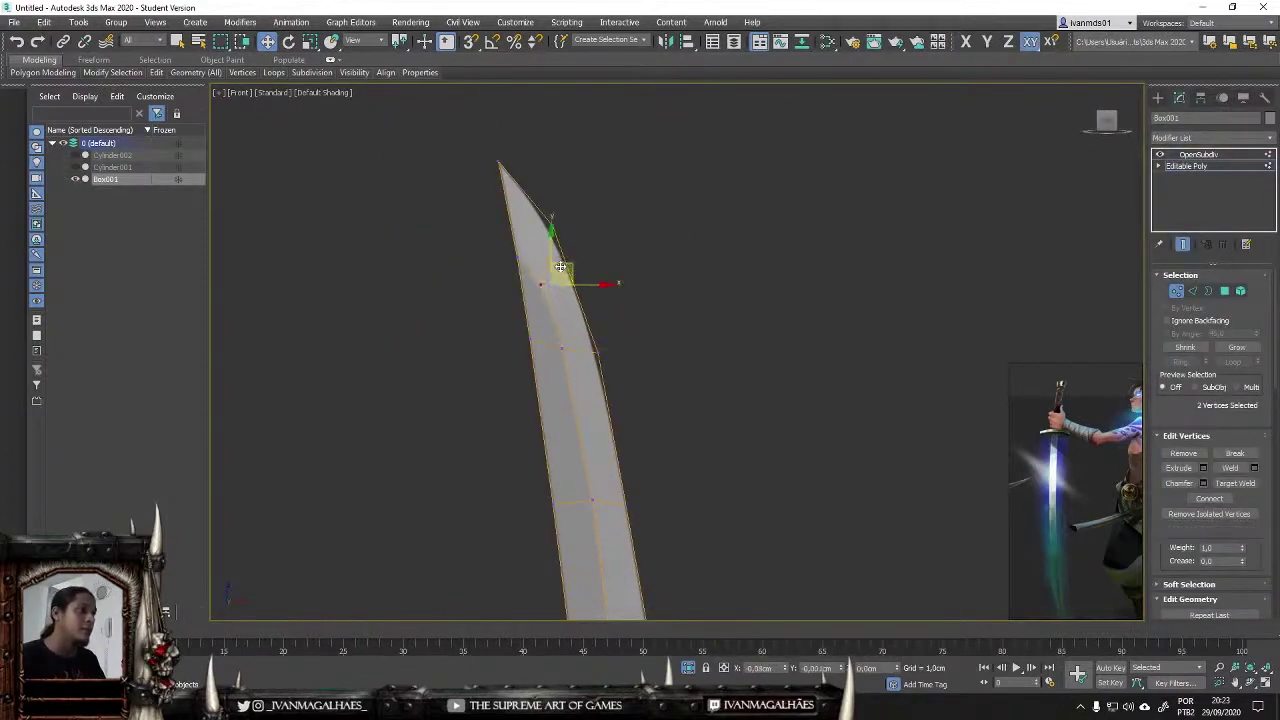
pyautogui.click(627, 330)
pyautogui.moveTo(627, 330)
pyautogui.keyDown('alt'); pyautogui.mouseDown(button='middle')
pyautogui.moveTo(676, 277)
pyautogui.moveTo(640, 330)
pyautogui.mouseUp(button='middle'); pyautogui.keyUp('alt')
pyautogui.click(676, 277)
pyautogui.click(720, 300)
# Step: Set Crease to 1.0 on the selected blade edges
pyautogui.click(635, 330)
pyautogui.click(1180, 97)
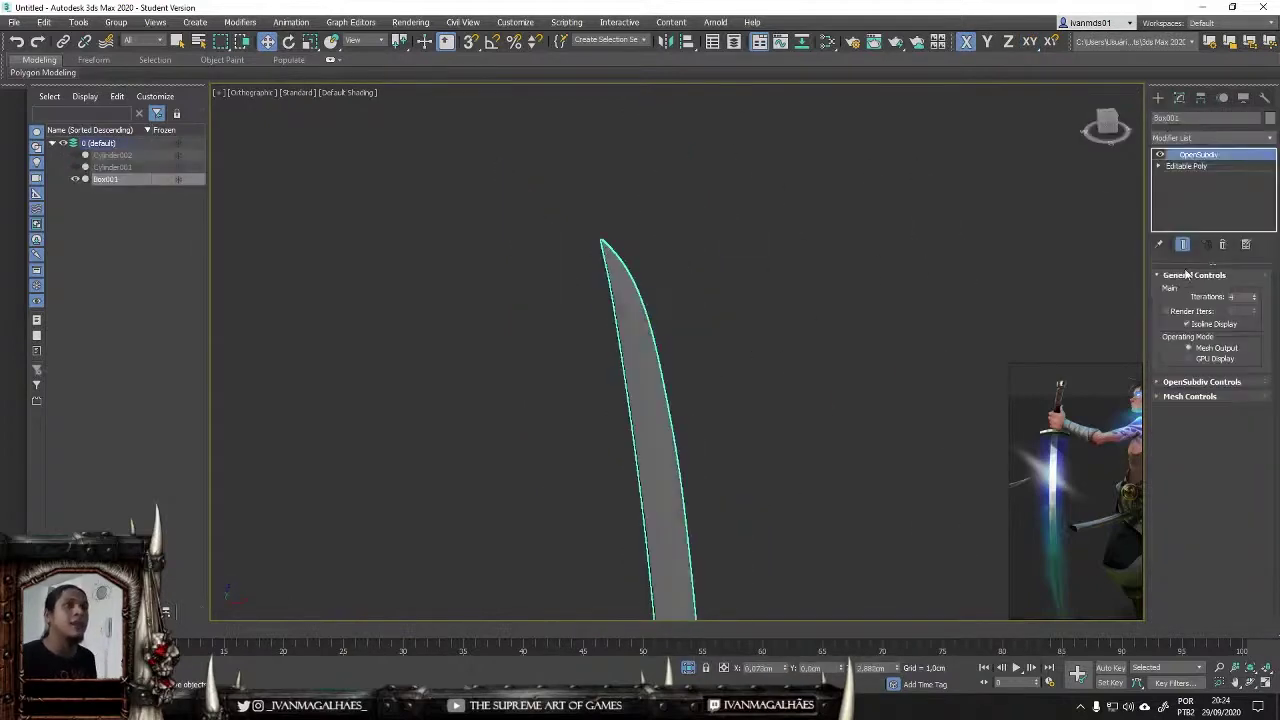
pyautogui.click(1192, 291)
pyautogui.moveTo(765, 287)
pyautogui.keyDown('alt'); pyautogui.mouseDown(button='middle')
pyautogui.moveTo(625, 238)
pyautogui.moveTo(620, 220)
pyautogui.moveTo(681, 330)
pyautogui.moveTo(934, 320)
pyautogui.moveTo(723, 300)
pyautogui.moveTo(749, 403)
pyautogui.moveTo(704, 417)
pyautogui.moveTo(637, 523)
pyautogui.moveTo(851, 203)
pyautogui.moveTo(609, 226)
pyautogui.moveTo(650, 260)
pyautogui.mouseUp(button='middle'); pyautogui.keyUp('alt')
pyautogui.write('1')
pyautogui.press('Return')
# Step: Check the creased blade and reselect it at Edge level
pyautogui.moveTo(600, 340)
pyautogui.keyDown('alt'); pyautogui.mouseDown(button='middle')
pyautogui.moveTo(662, 327)
pyautogui.moveTo(741, 335)
pyautogui.moveTo(717, 329)
pyautogui.moveTo(683, 254)
pyautogui.moveTo(686, 406)
pyautogui.moveTo(587, 333)
pyautogui.mouseUp(button='middle'); pyautogui.keyUp('alt')
pyautogui.click(587, 333)
pyautogui.click(1179, 97)
pyautogui.press('2')
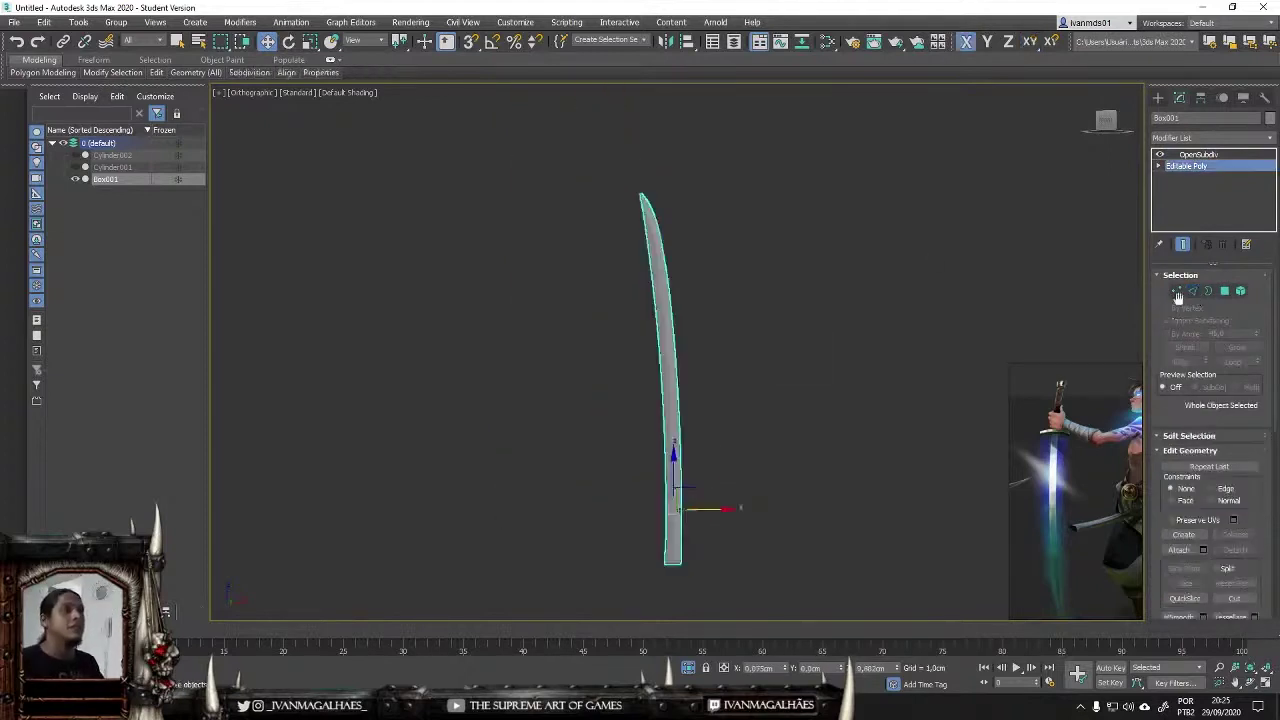
pyautogui.click(1209, 137)
# Step: Create a long flat test box and raise its segment count
pyautogui.click(1044, 236)
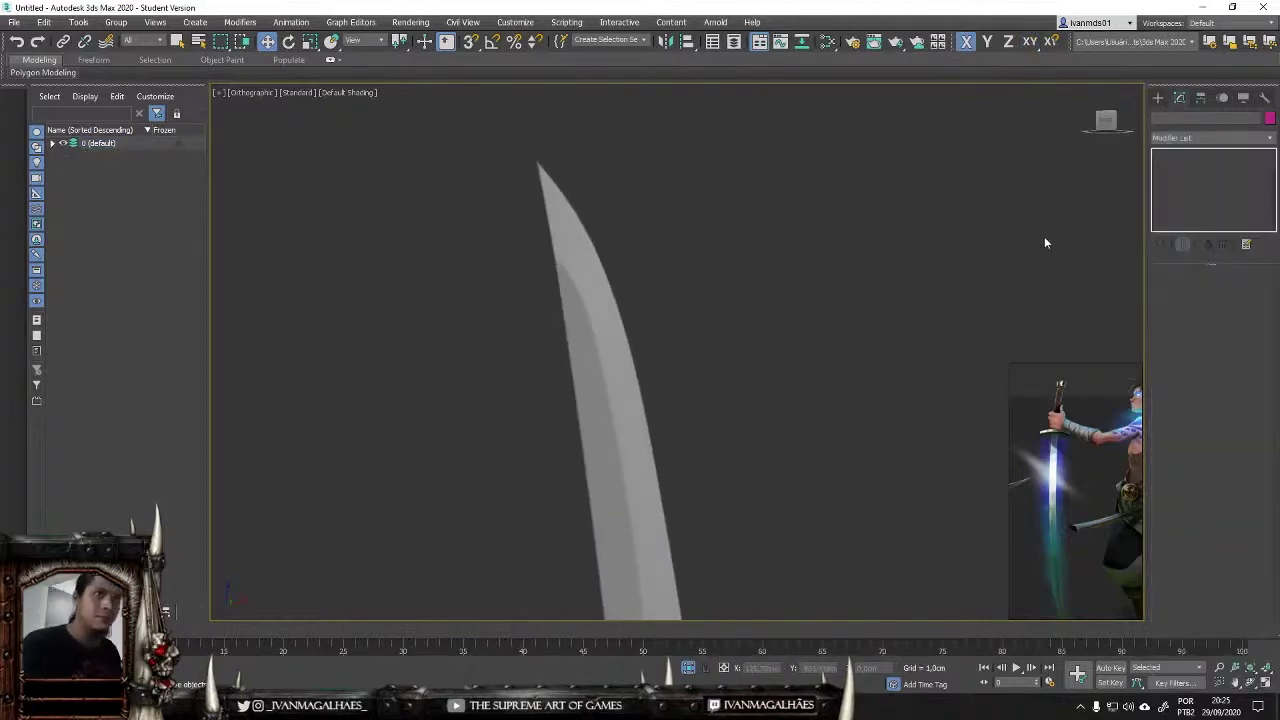
pyautogui.click(1158, 97)
pyautogui.click(1184, 178)
pyautogui.moveTo(843, 192); pyautogui.dragTo(883, 155)
pyautogui.press('z')
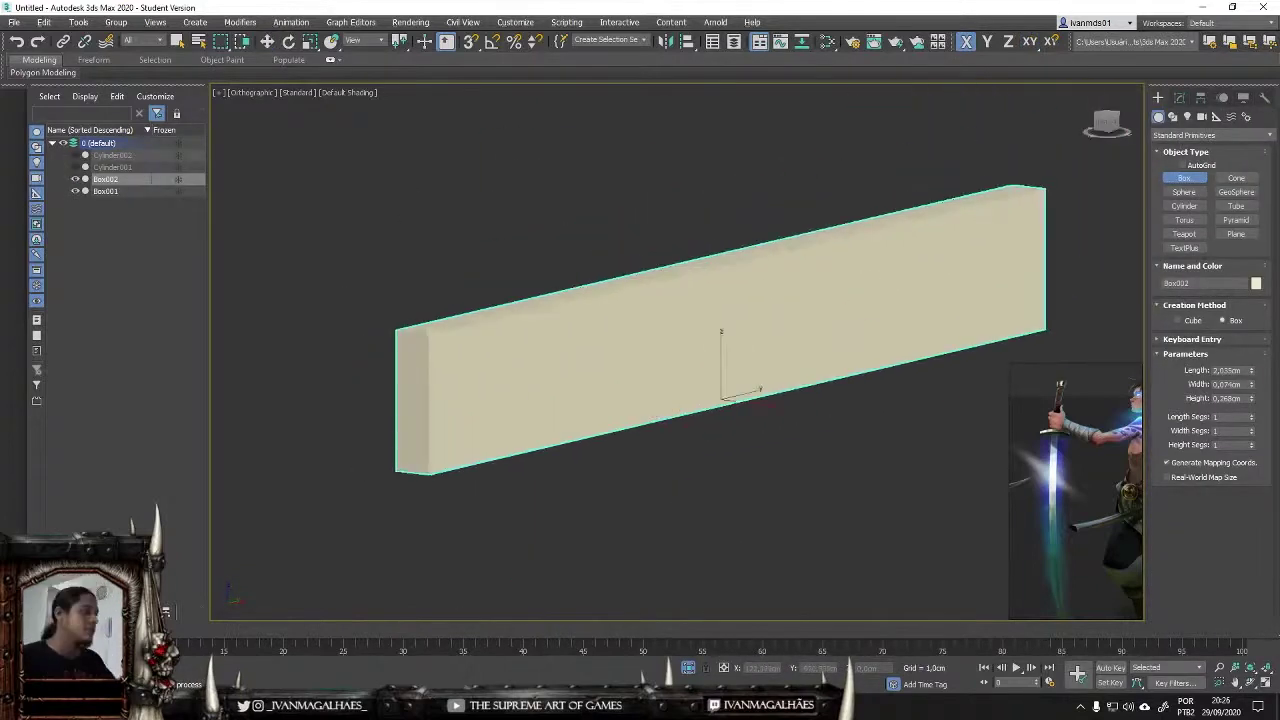
pyautogui.press('F4')
pyautogui.press('w')
pyautogui.click(1179, 97)
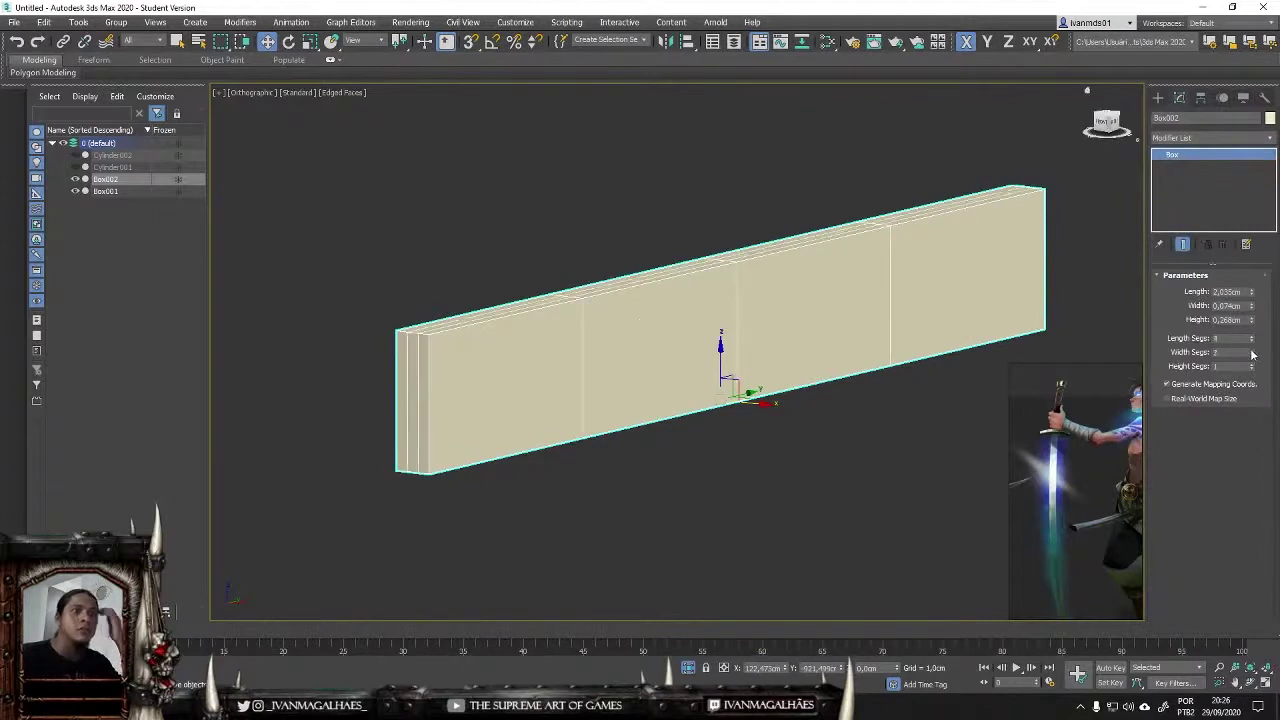
pyautogui.moveTo(1251, 354); pyautogui.dragTo(1257, 303)
# Step: Convert the box to Editable Poly and round it with a MeshSmooth modifier
pyautogui.rightClick(1190, 150)
pyautogui.click(900, 415)
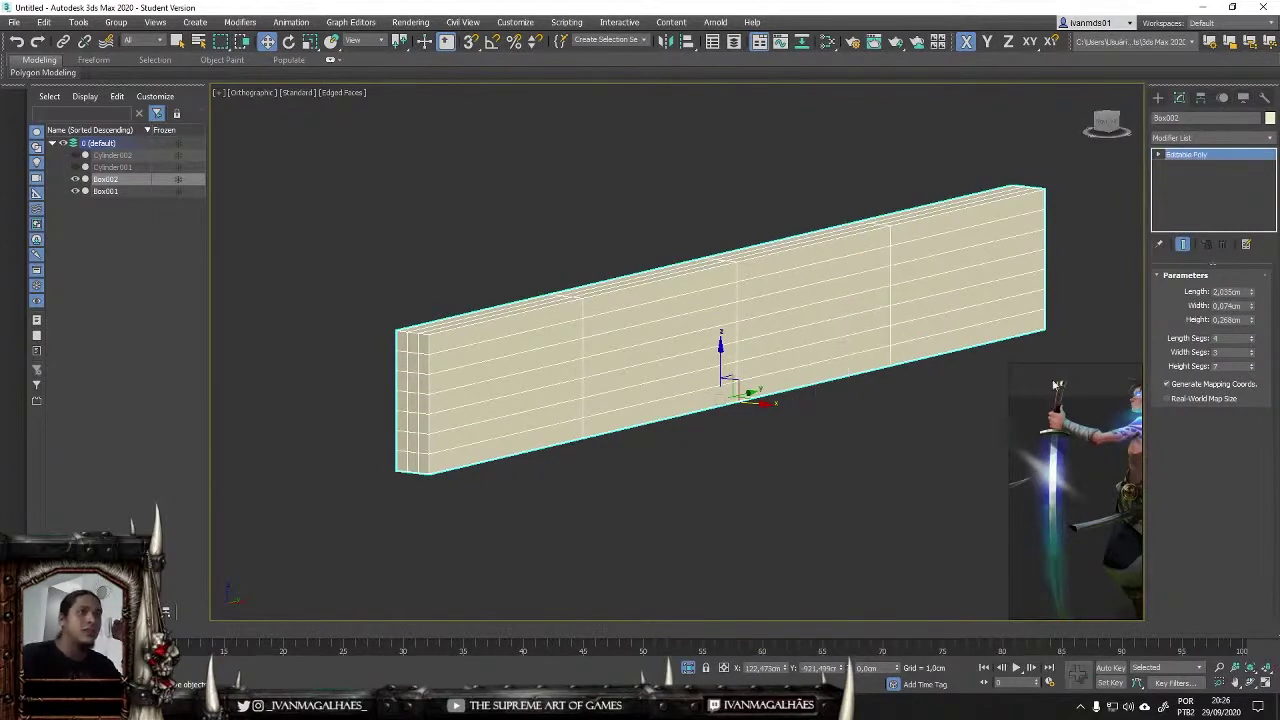
pyautogui.click(1186, 137)
pyautogui.scroll(-3, 1206, 400)
pyautogui.scroll(-3, 1206, 400)
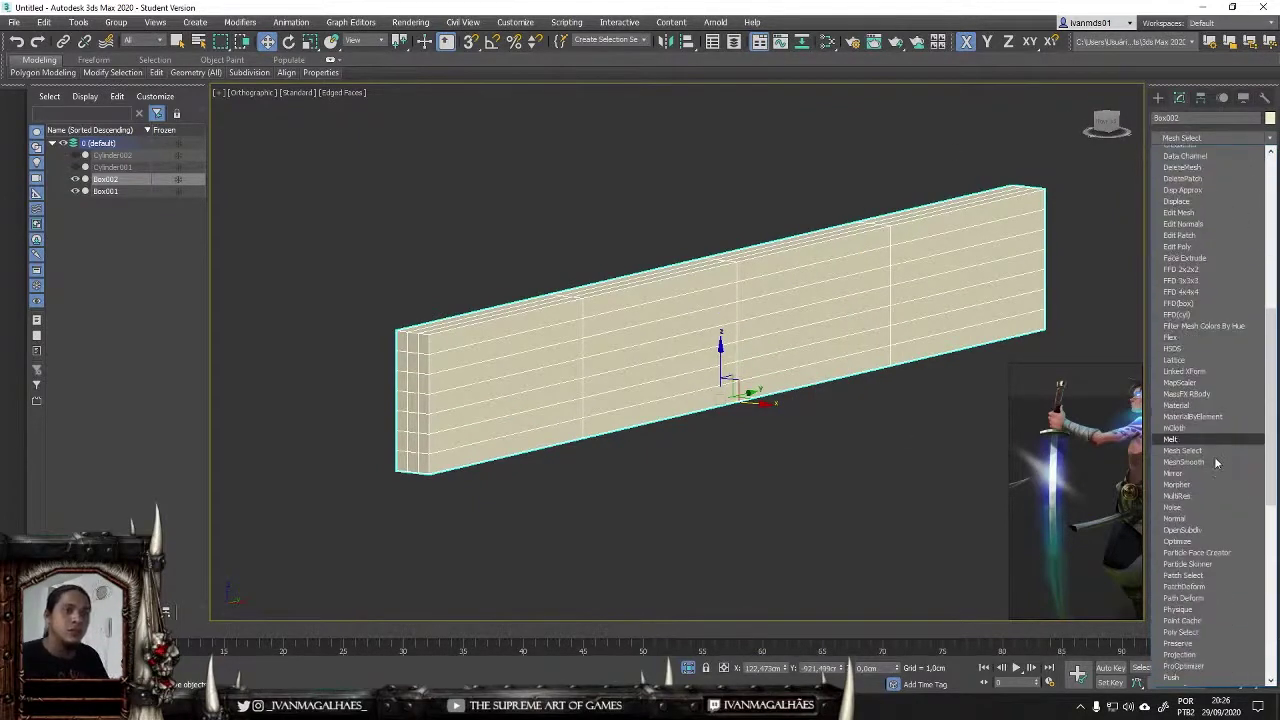
pyautogui.scroll(-2, 1206, 420)
pyautogui.click(1206, 432)
pyautogui.press('F4')
pyautogui.keyDown('alt'); pyautogui.moveTo(683, 215); pyautogui.dragTo(811, 419, button='middle'); pyautogui.keyUp('alt')
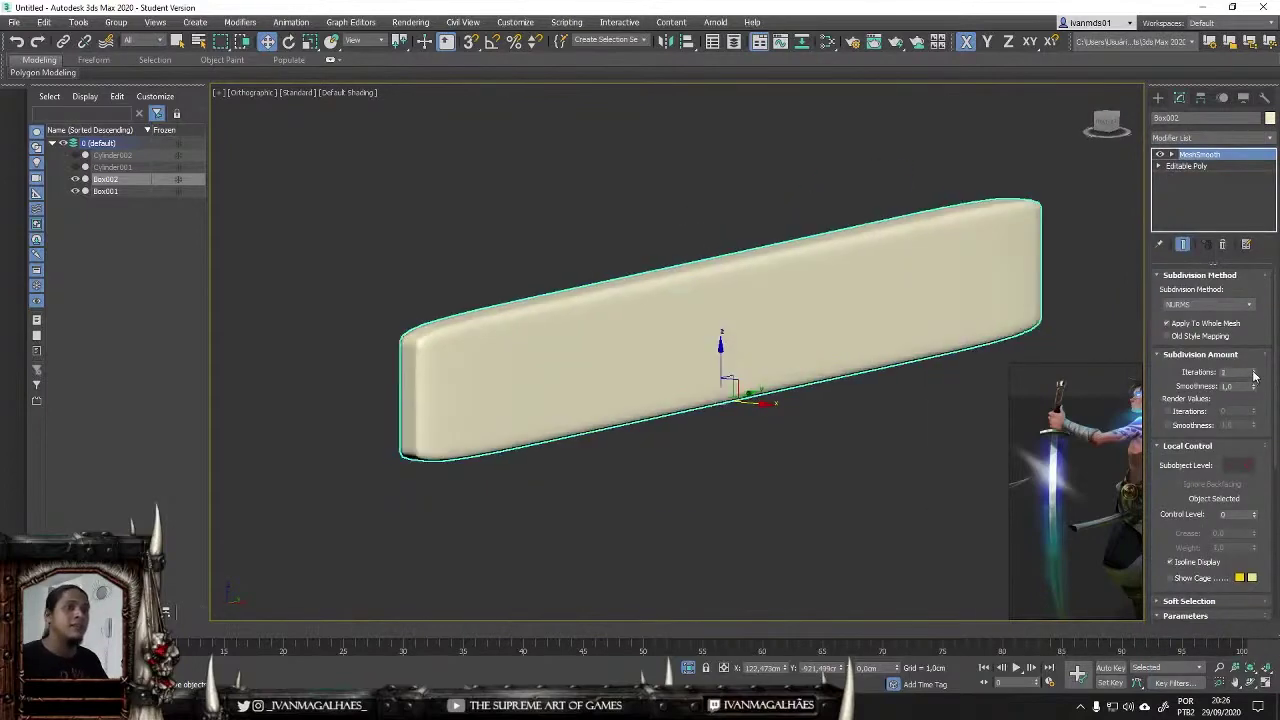
# Step: Duplicate the box beside the original and give the copy TurboSmooth instead
pyautogui.hotkey('ctrl', 'v')
pyautogui.press('Return')
pyautogui.moveTo(1098, 383)
pyautogui.keyDown('alt'); pyautogui.mouseDown(button='middle')
pyautogui.moveTo(1008, 335)
pyautogui.moveTo(1100, 300)
pyautogui.mouseUp(button='middle'); pyautogui.keyUp('alt')
pyautogui.click(1206, 137)
pyautogui.write('tu')
pyautogui.press('Return')
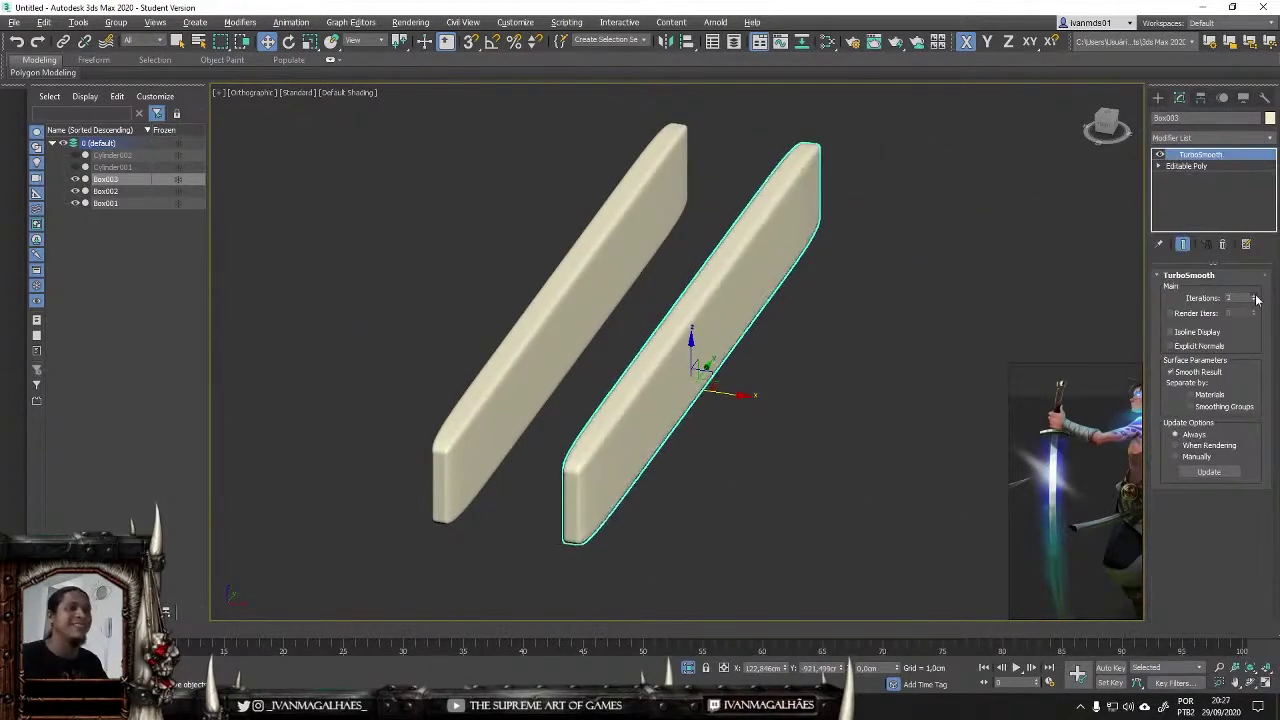
# Step: Clone a third box to the right and apply OpenSubdiv to it
pyautogui.keyDown('alt'); pyautogui.moveTo(1000, 330); pyautogui.dragTo(938, 348, button='middle'); pyautogui.keyUp('alt')
pyautogui.keyDown('shift'); pyautogui.moveTo(736, 395); pyautogui.dragTo(911, 420); pyautogui.keyUp('shift')
pyautogui.press('Return')
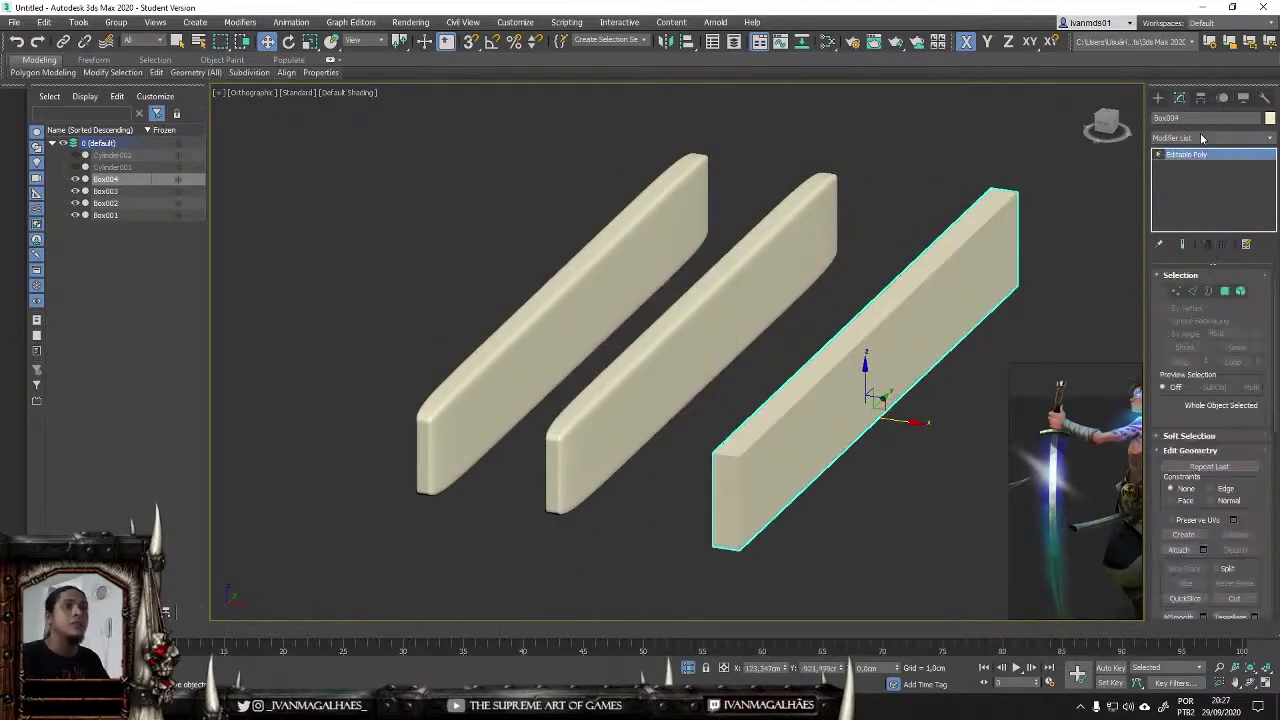
pyautogui.click(1200, 133)
pyautogui.write('op')
pyautogui.press('Return')
# Step: Compare the boxes with edged faces and show the left box's unsmoothed Editable Poly cage
pyautogui.click(880, 192)
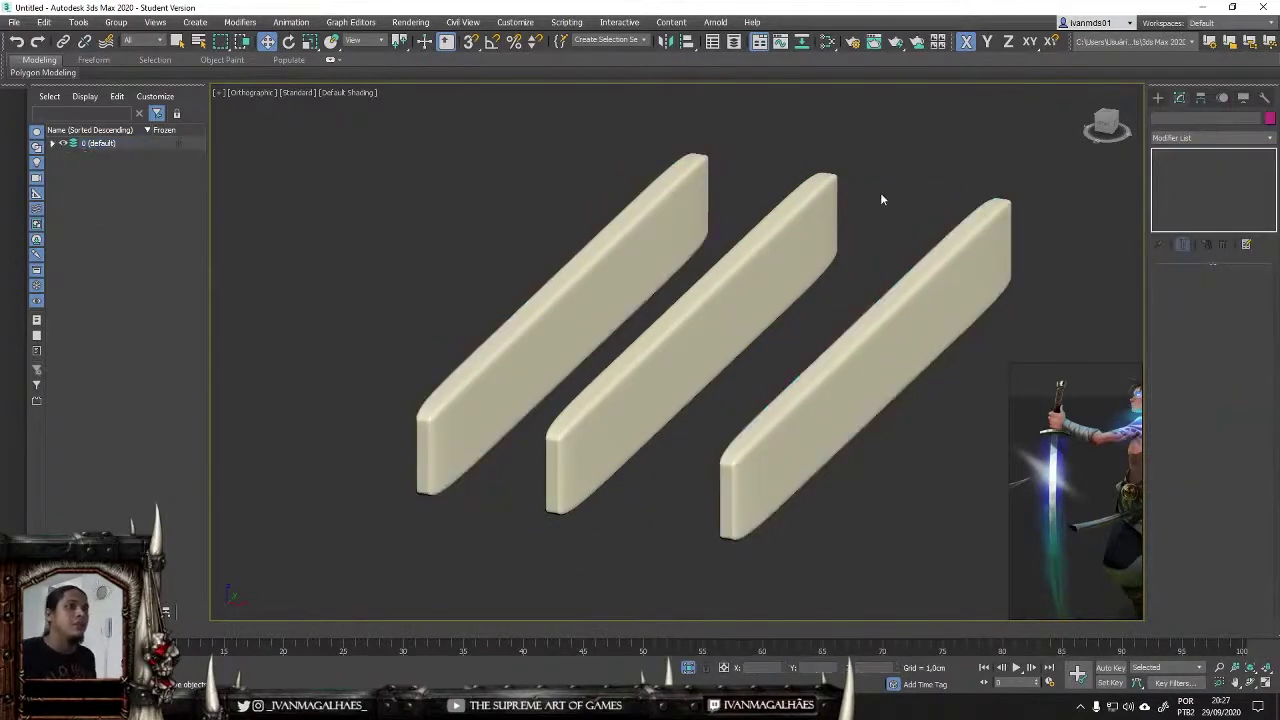
pyautogui.scroll(4, 580, 470)
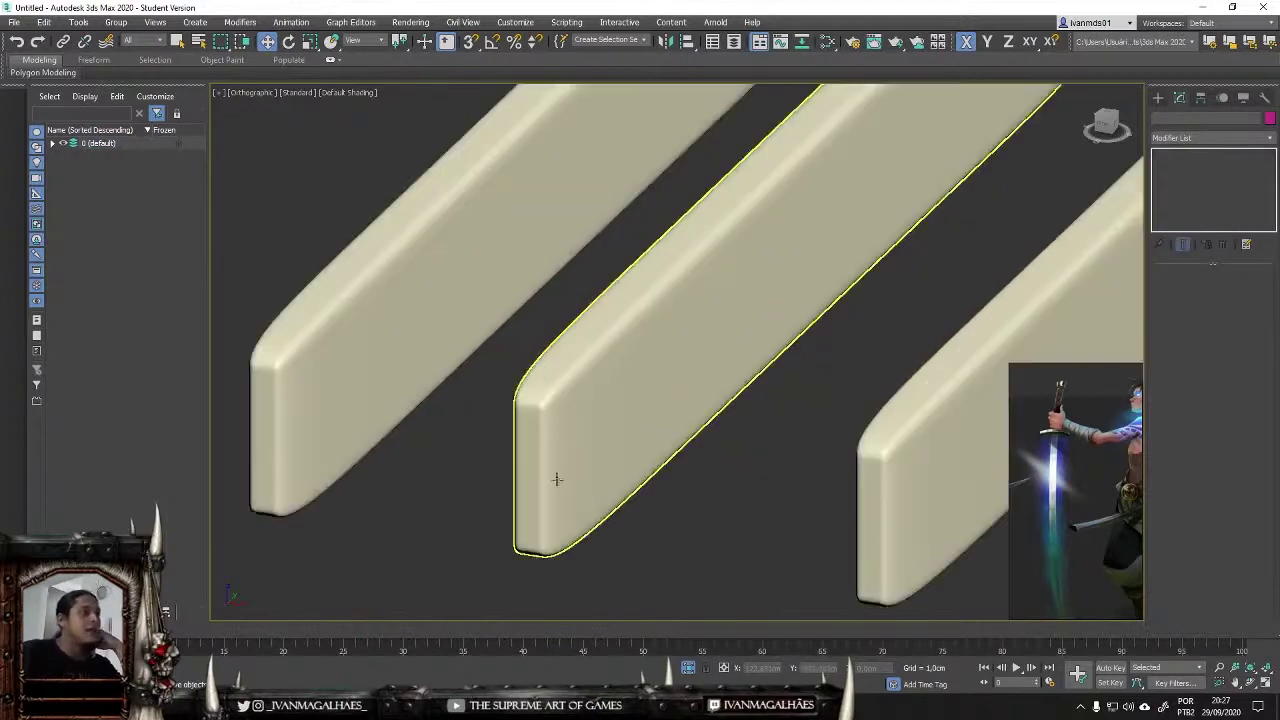
pyautogui.scroll(-5, 697, 307)
pyautogui.click(810, 274)
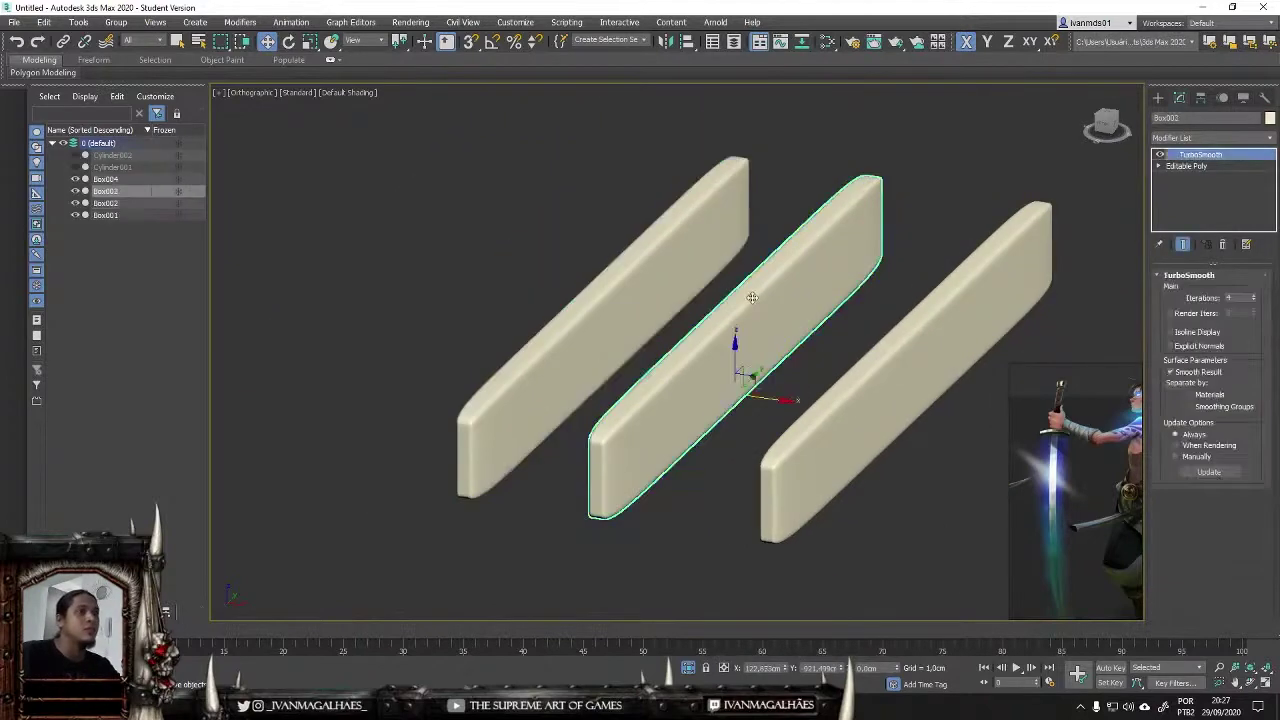
pyautogui.click(612, 284)
pyautogui.press('F4')
pyautogui.click(1186, 166)
pyautogui.click(1183, 244)
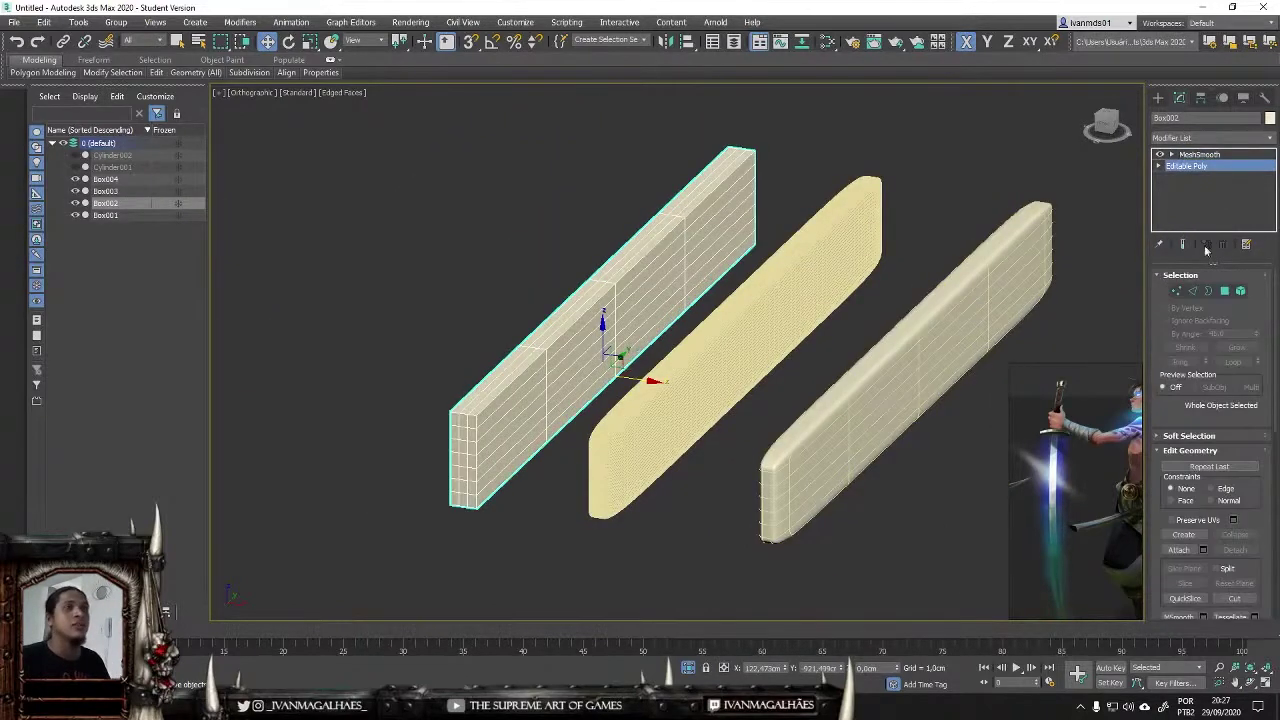
# Step: Expand the modeling ribbon and enable Show End Result on the left box's base
pyautogui.click(336, 66)
pyautogui.press('F4')
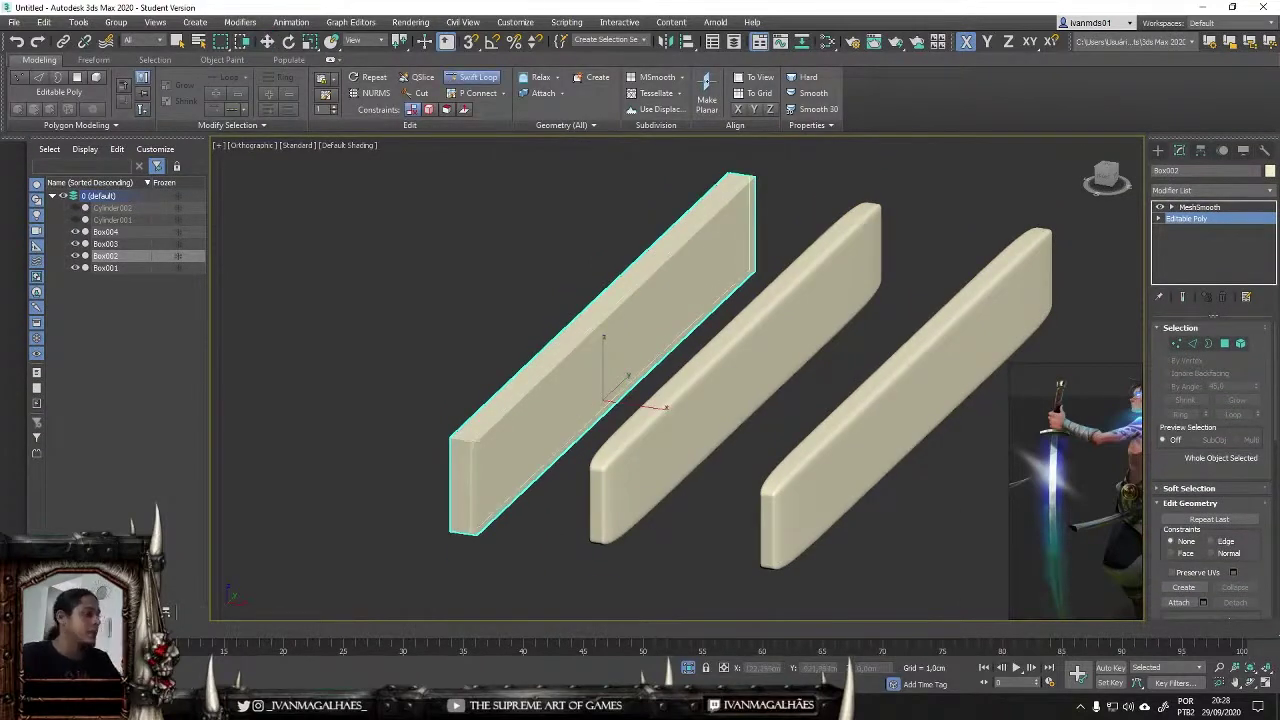
pyautogui.press('z')
pyautogui.press('F4')
pyautogui.click(1183, 298)
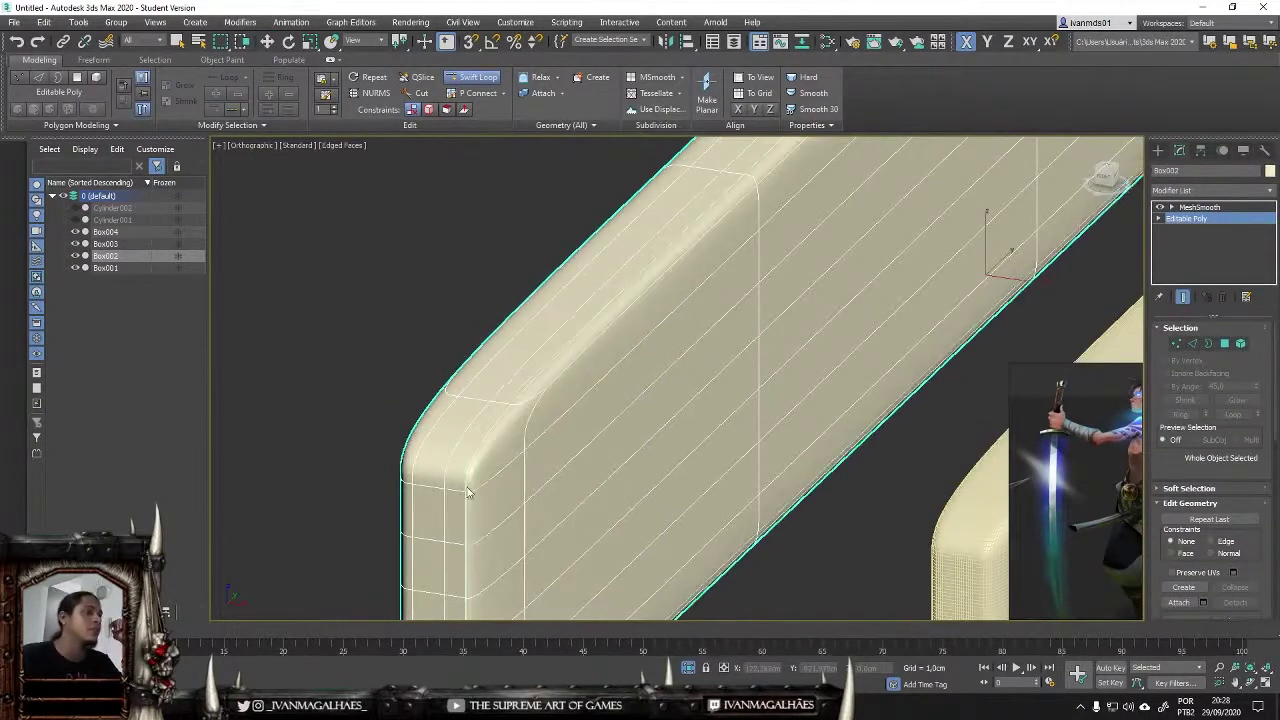
pyautogui.scroll(-2, 477, 443)
pyautogui.scroll(-3, 477, 443)
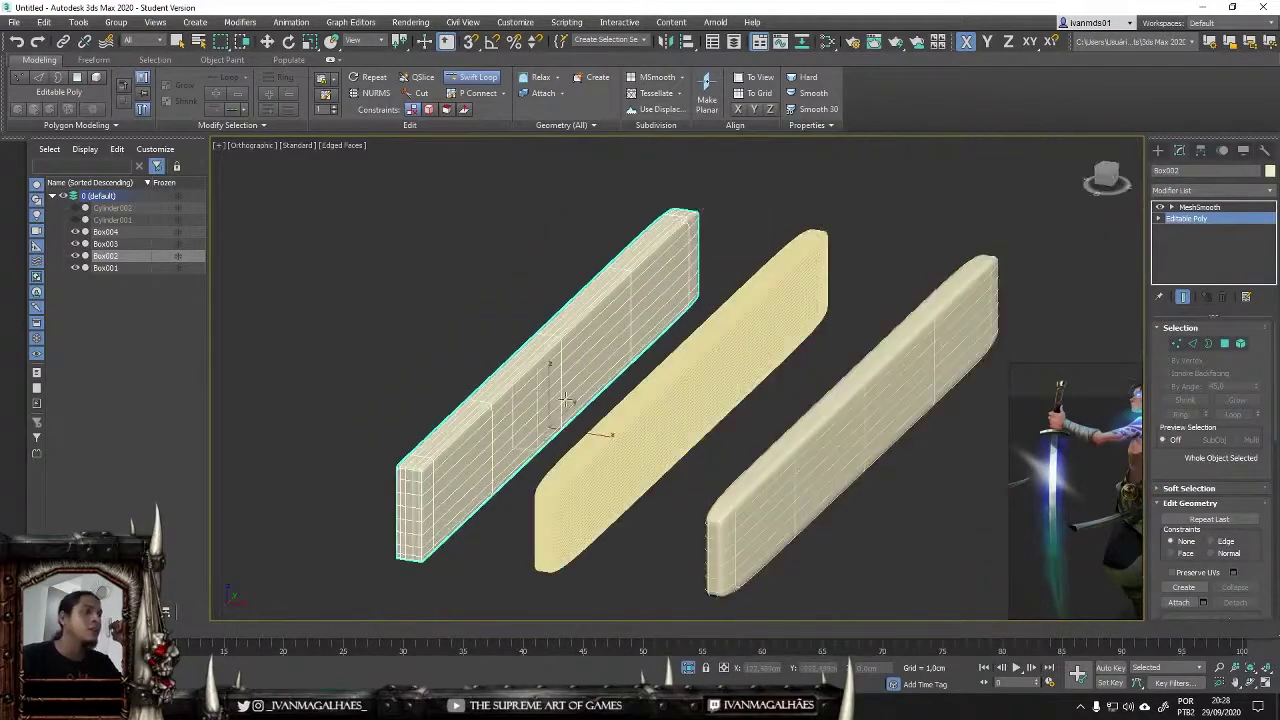
pyautogui.moveTo(600, 435)
pyautogui.keyDown('alt'); pyautogui.mouseDown(button='middle')
pyautogui.moveTo(899, 327)
pyautogui.moveTo(963, 331)
pyautogui.mouseUp(button='middle'); pyautogui.keyUp('alt')
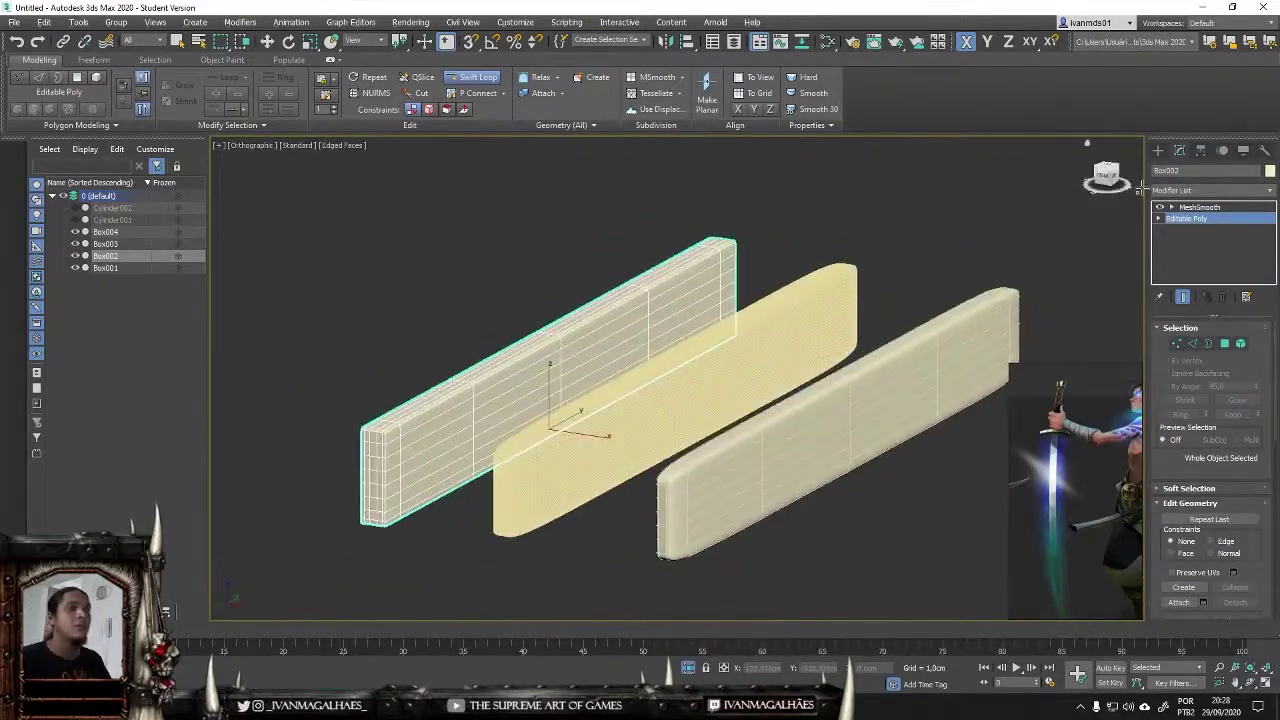
# Step: Open the TurboSmooth box's Editable Poly level, then select the OpenSubdiv box, Box004
pyautogui.click(1180, 150)
pyautogui.scroll(5, 571, 343)
pyautogui.scroll(-5, 686, 345)
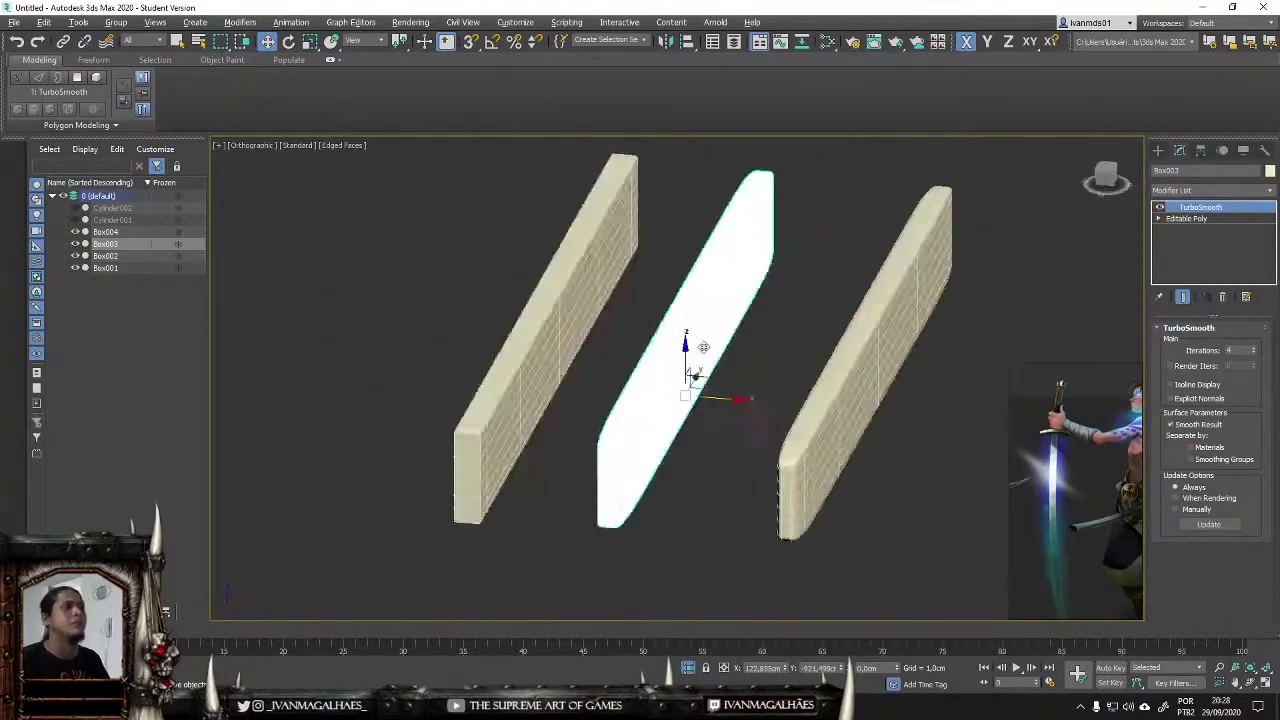
pyautogui.click(1186, 218)
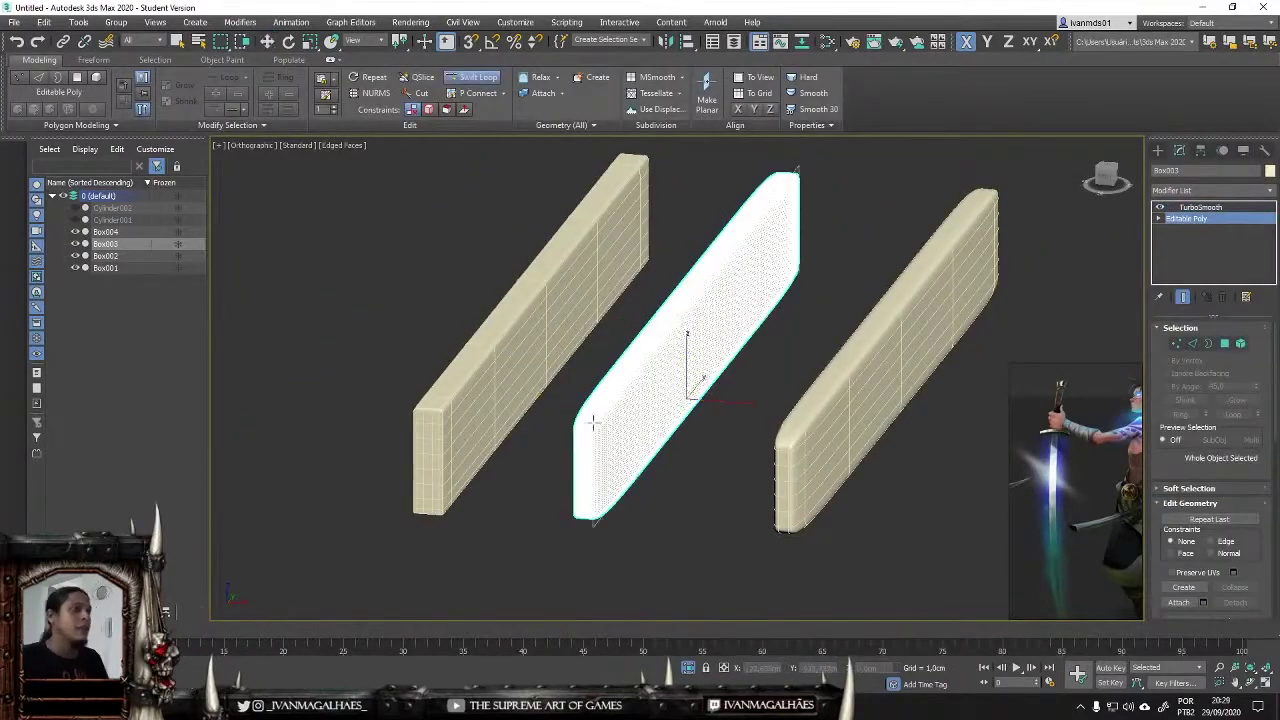
pyautogui.keyDown('alt'); pyautogui.moveTo(589, 430); pyautogui.dragTo(700, 420, button='middle'); pyautogui.keyUp('alt')
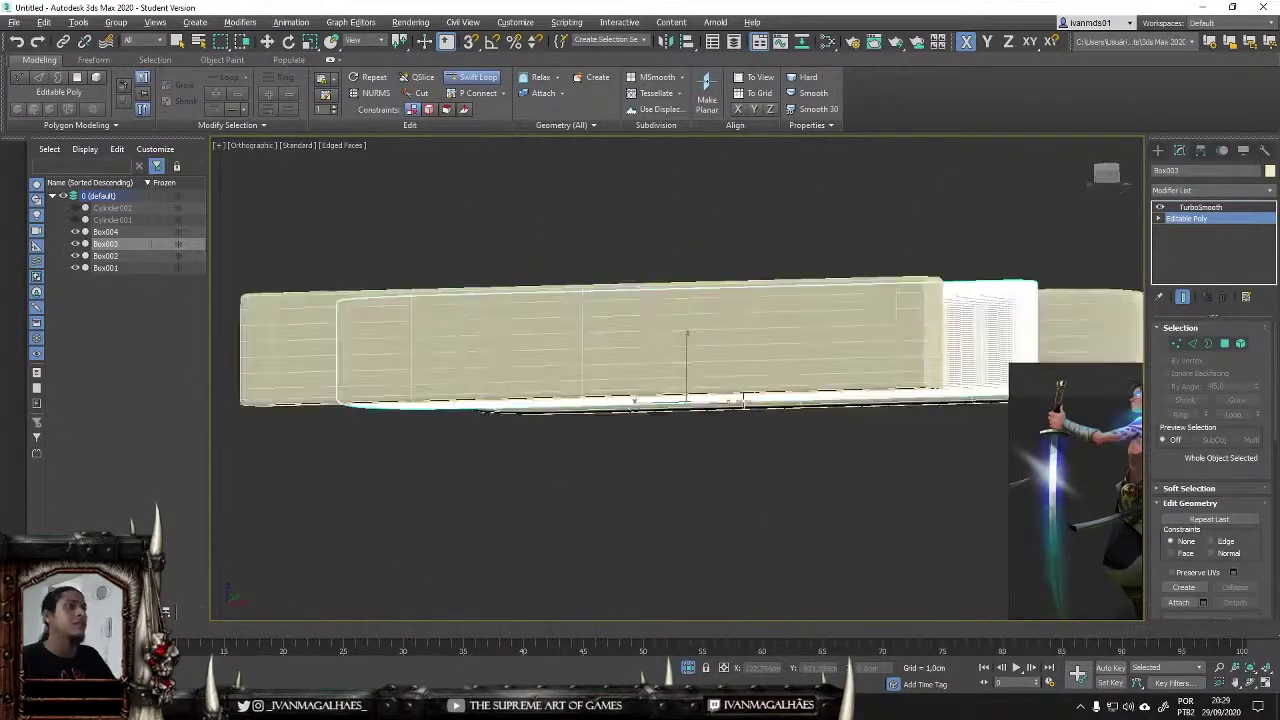
pyautogui.click(900, 330)
# Step: Select an end-cap edge loop on the third box, then clear away all three practice boxes
pyautogui.click(1188, 218)
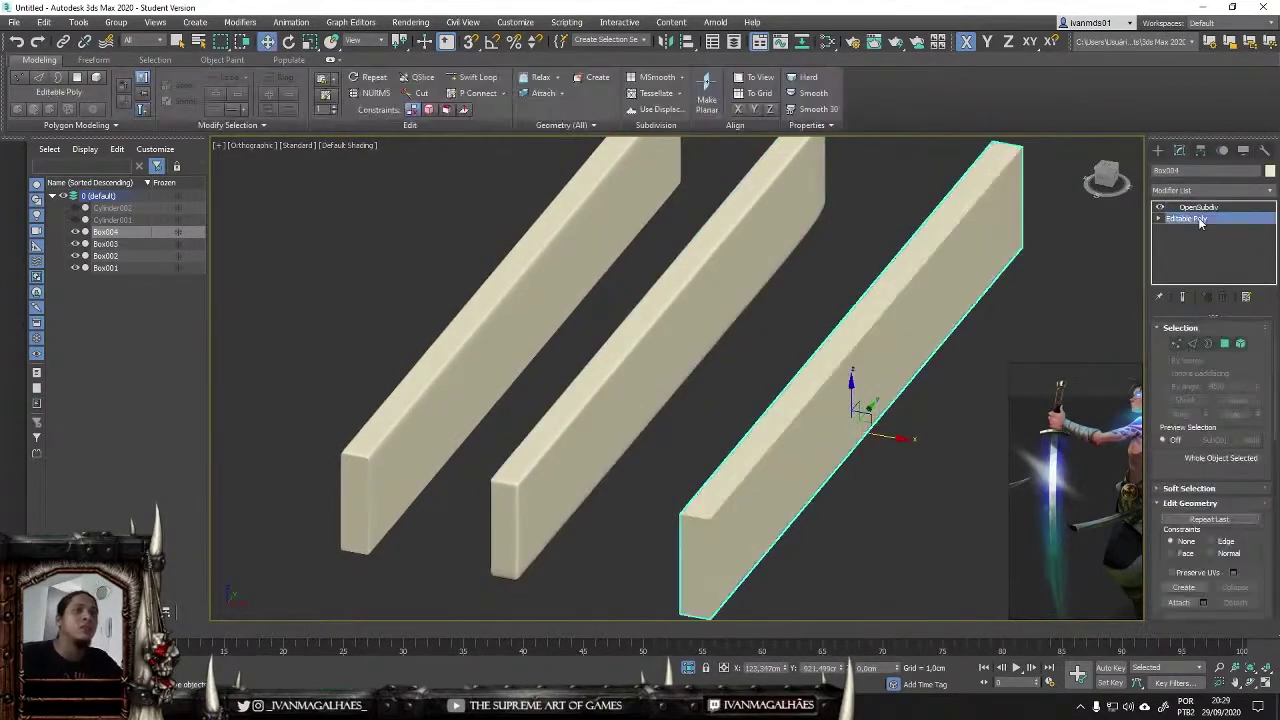
pyautogui.press('2')
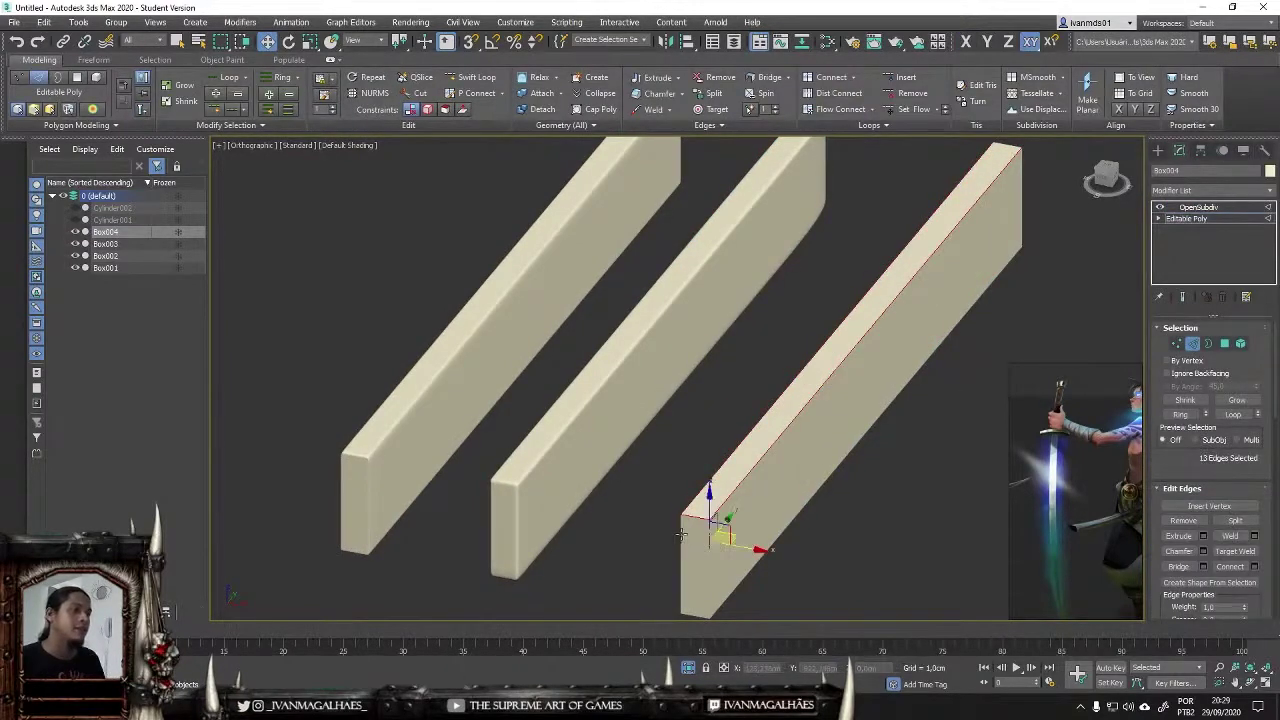
pyautogui.keyDown('ctrl'); pyautogui.doubleClick(681, 540); pyautogui.keyUp('ctrl')
pyautogui.scroll(-2, 1252, 490)
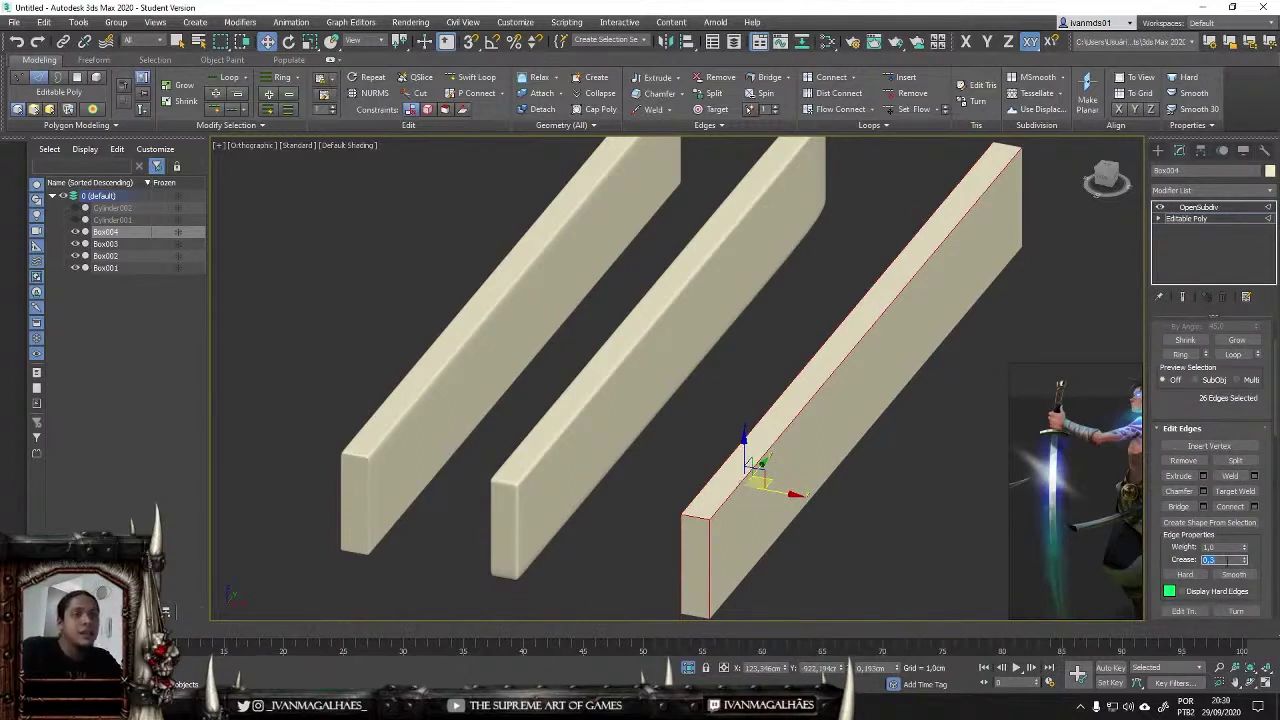
pyautogui.scroll(2, 1226, 560)
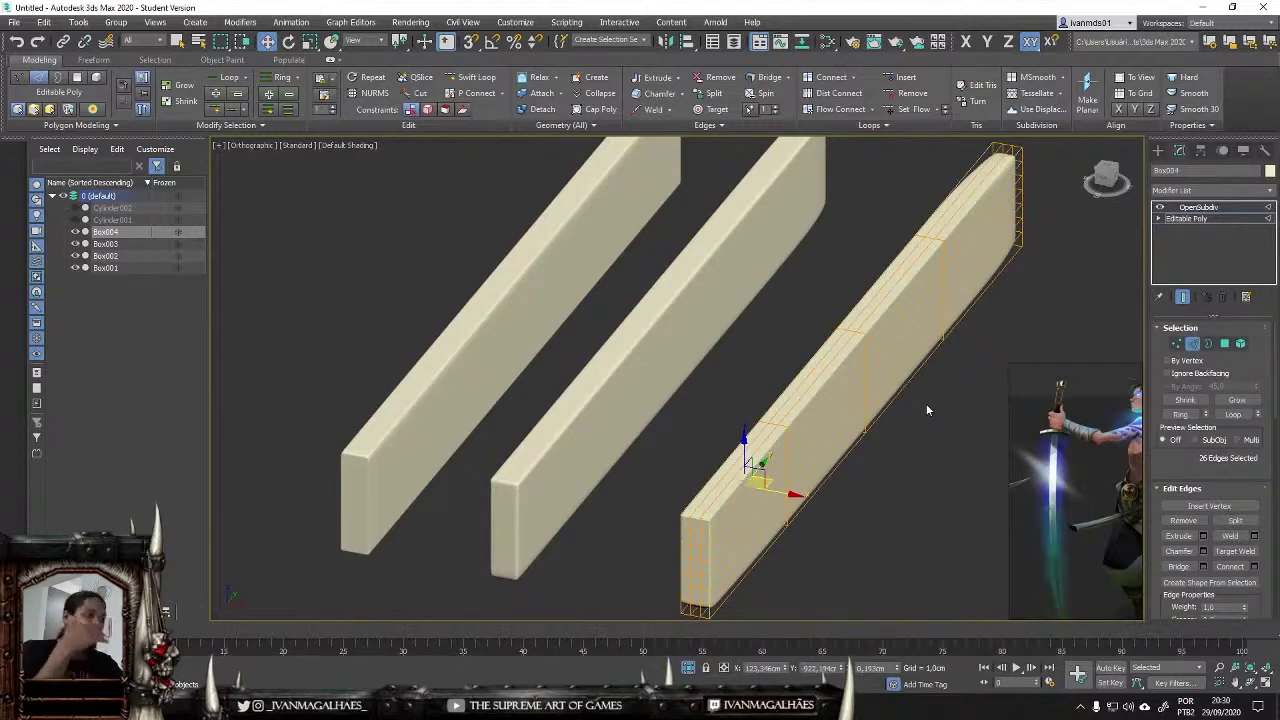
pyautogui.hotkey('ctrl', 'z')
pyautogui.hotkey('ctrl', 'z')
pyautogui.hotkey('ctrl', 'z')
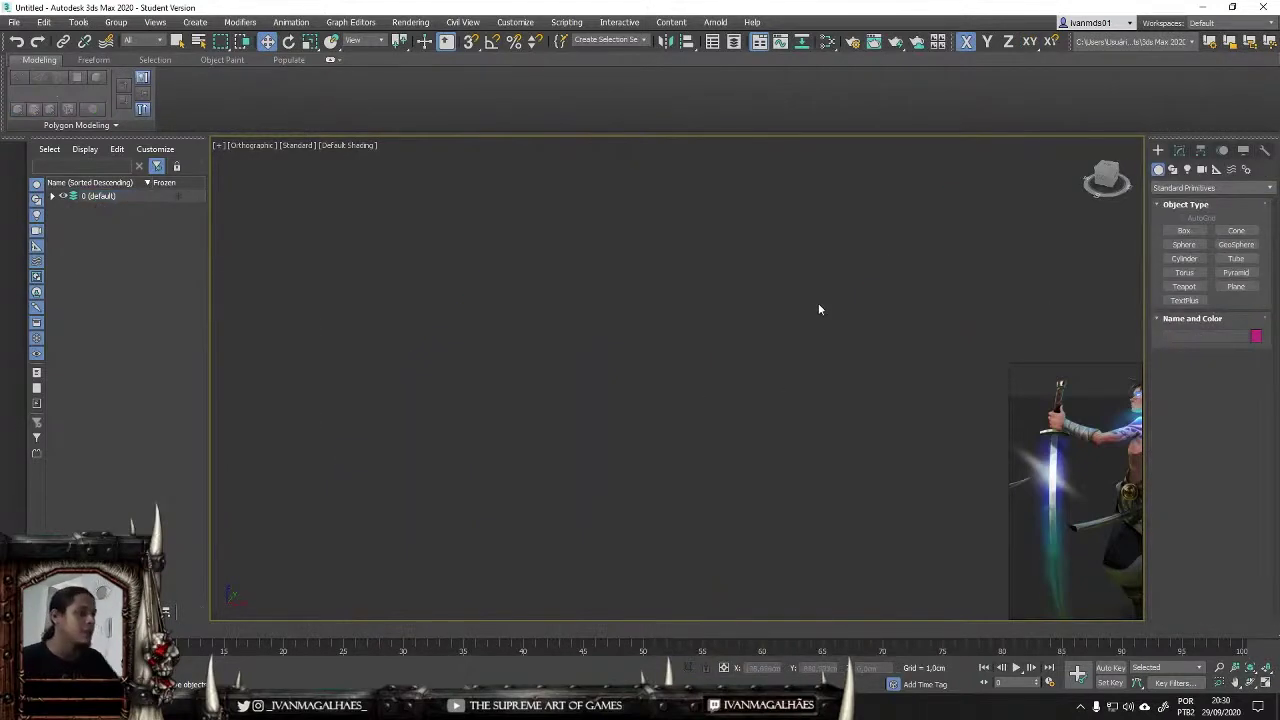
# Step: Bring the sword parts back into view and isolate the guard disc, Cylinder001, with edged faces
pyautogui.click(62, 197)
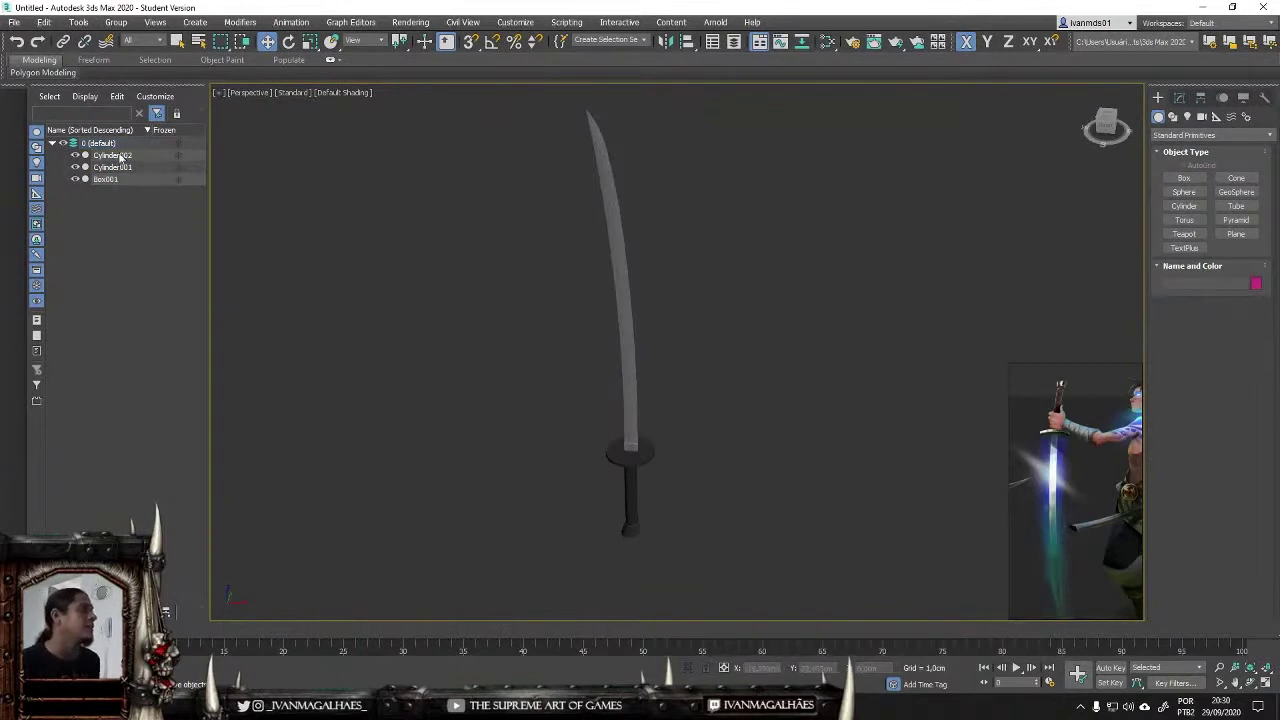
pyautogui.click(105, 179)
pyautogui.press('z')
pyautogui.keyDown('alt'); pyautogui.moveTo(271, 329); pyautogui.dragTo(669, 319, button='middle'); pyautogui.keyUp('alt')
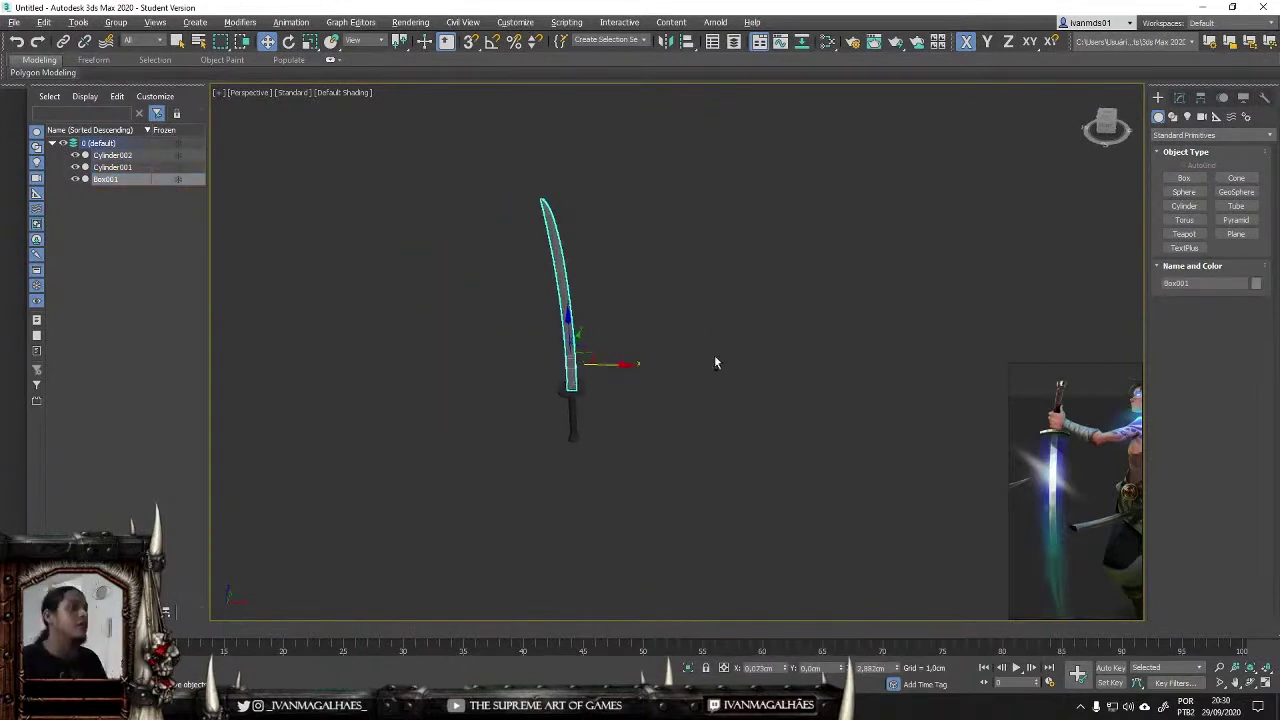
pyautogui.keyDown('alt'); pyautogui.moveTo(714, 361); pyautogui.dragTo(751, 345, button='middle'); pyautogui.keyUp('alt')
pyautogui.click(651, 424)
pyautogui.click(585, 427)
pyautogui.press('z')
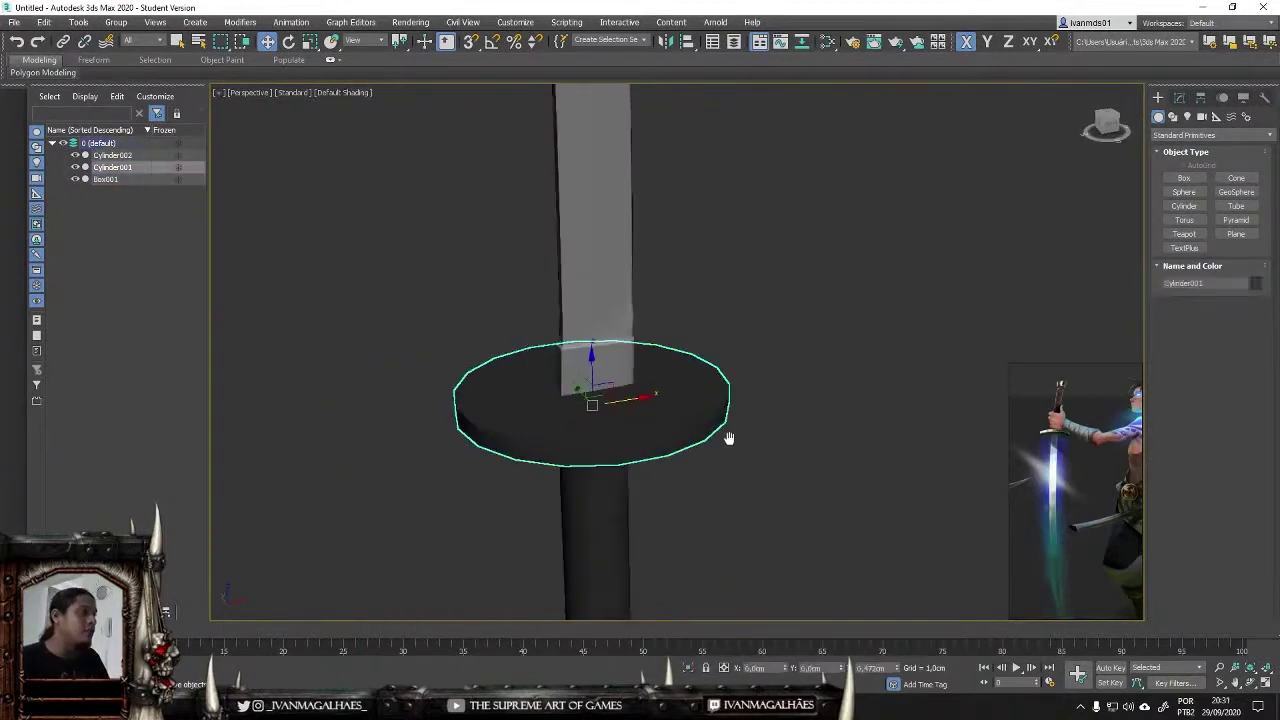
pyautogui.hotkey('alt', 'q')
pyautogui.press('F4')
pyautogui.moveTo(807, 530)
pyautogui.keyDown('alt'); pyautogui.mouseDown(button='middle')
pyautogui.moveTo(686, 529)
pyautogui.moveTo(737, 489)
pyautogui.mouseUp(button='middle'); pyautogui.keyUp('alt')
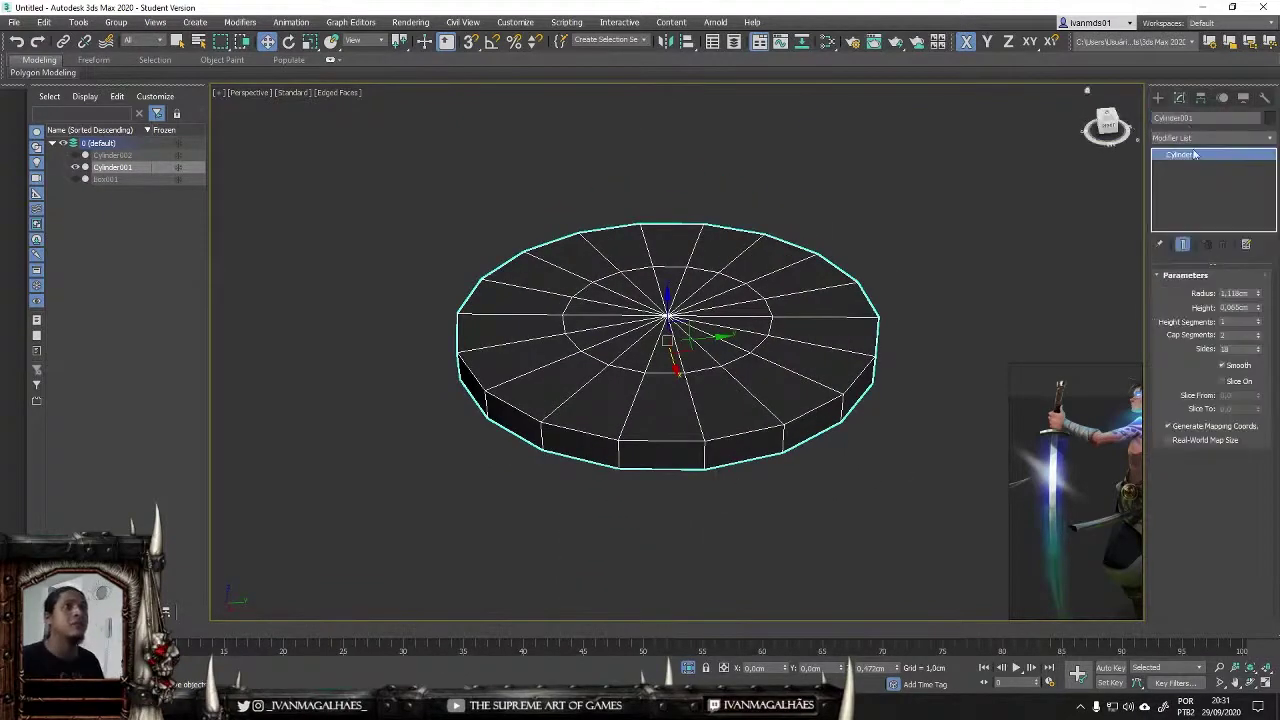
# Step: Remove the inner edge ring around the guard disc's centre in edge mode
pyautogui.rightClick(776, 290)
pyautogui.click(880, 420)
pyautogui.press('2')
pyautogui.moveTo(754, 250); pyautogui.dragTo(580, 380)
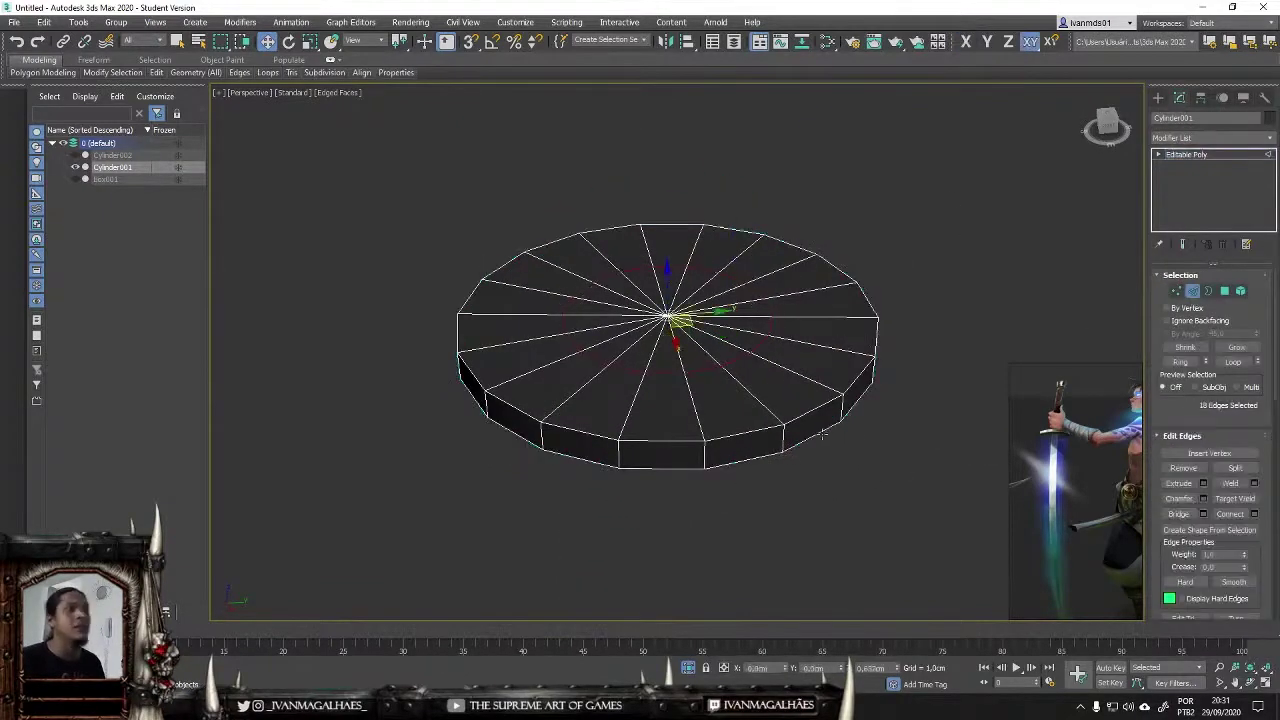
pyautogui.keyDown('alt'); pyautogui.moveTo(700, 330); pyautogui.dragTo(1008, 420, button='middle'); pyautogui.keyUp('alt')
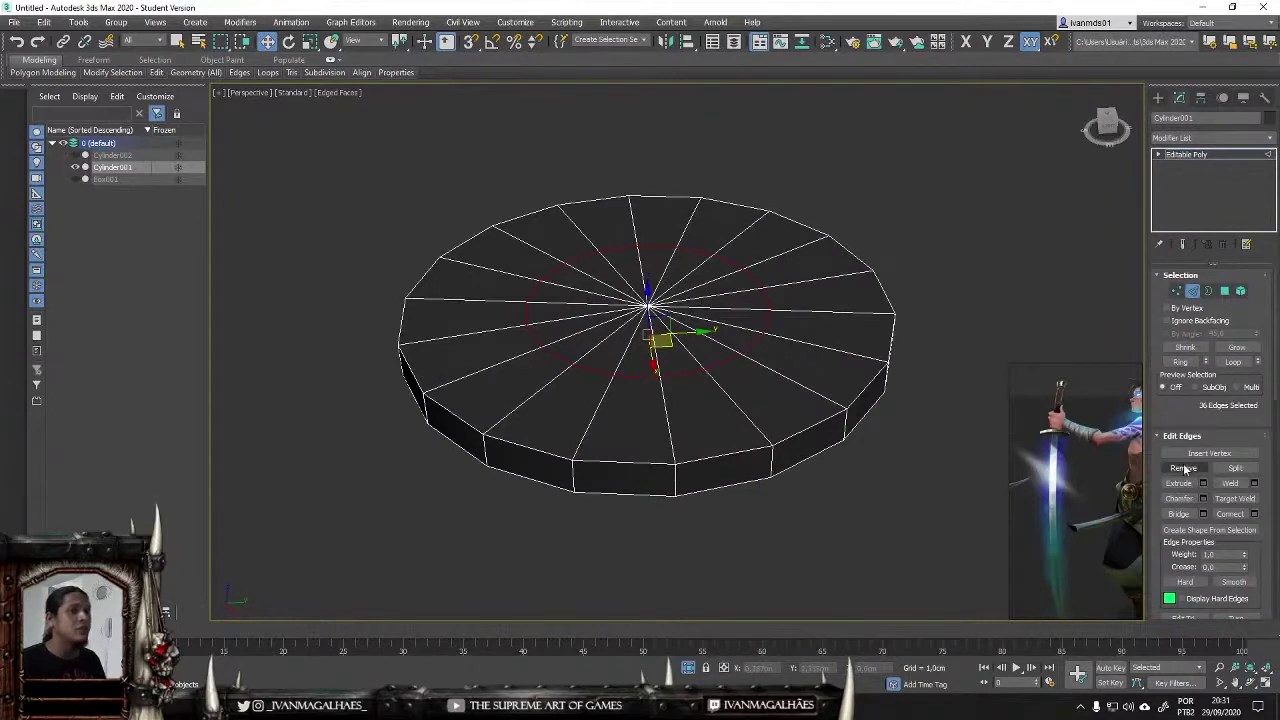
pyautogui.press('1')
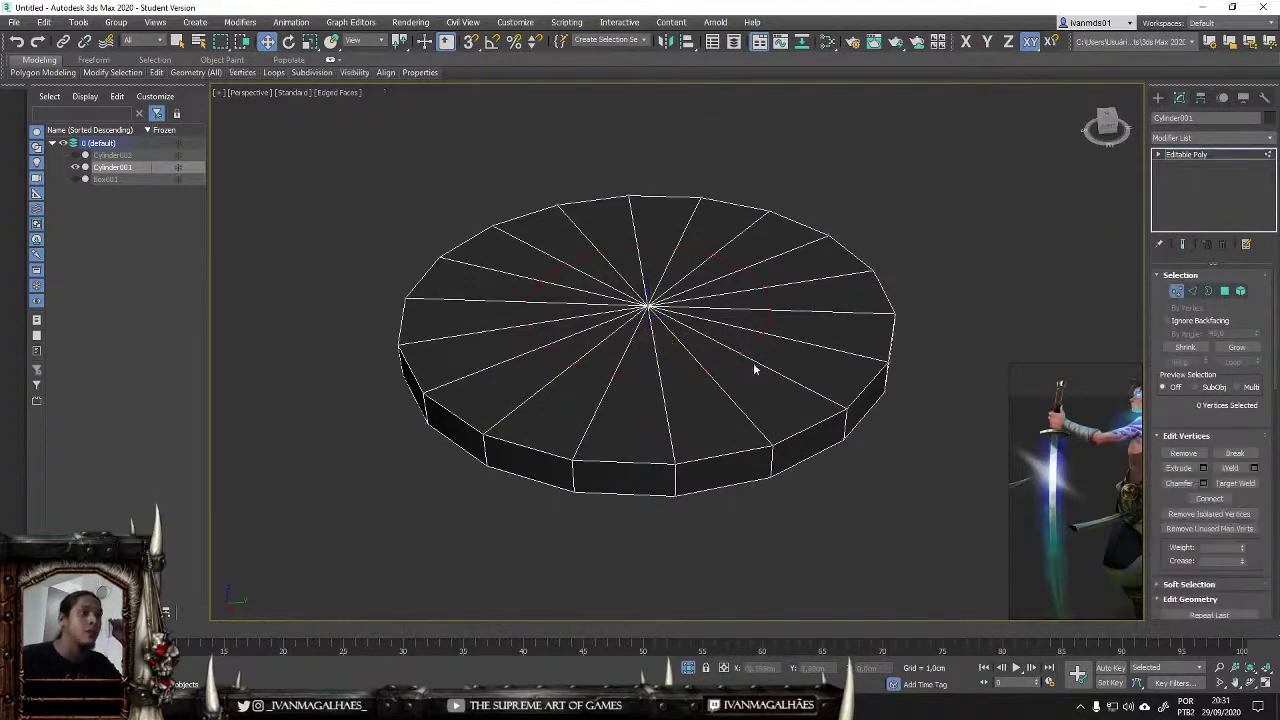
pyautogui.click(743, 268)
pyautogui.hotkey('ctrl', 'z')
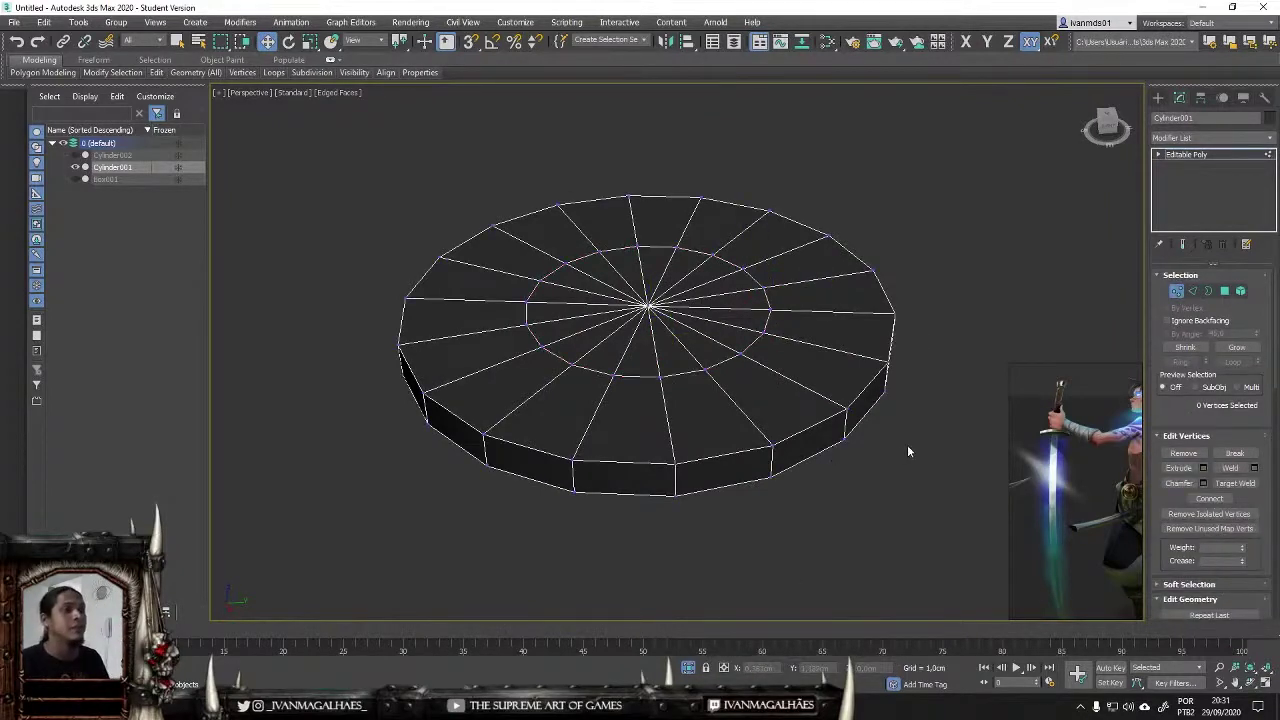
pyautogui.hotkey('ctrl', 'z')
pyautogui.keyDown('alt'); pyautogui.moveTo(848, 320); pyautogui.dragTo(848, 400, button='middle'); pyautogui.keyUp('alt')
pyautogui.hotkey('ctrl', 'z')
pyautogui.keyDown('alt'); pyautogui.moveTo(693, 276); pyautogui.dragTo(799, 477, button='middle'); pyautogui.keyUp('alt')
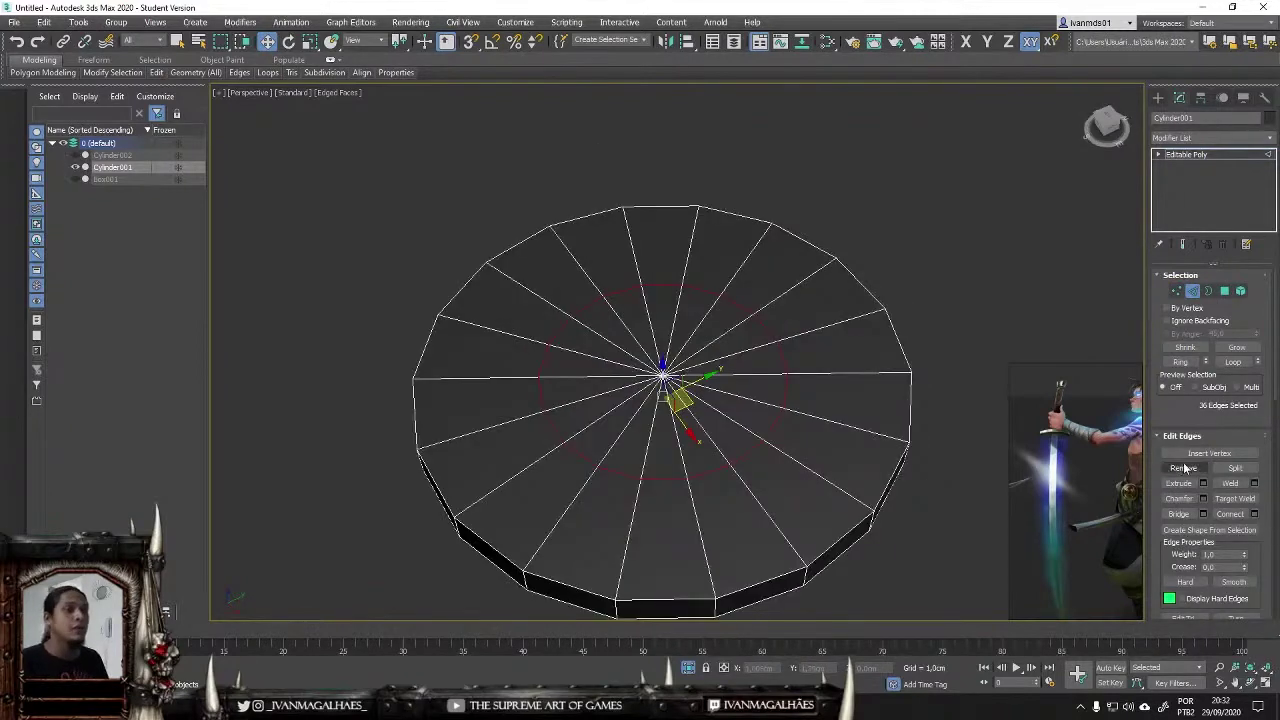
# Step: Select the disc's top and bottom rim edges and set their Crease to 0,3
pyautogui.press('2')
pyautogui.moveTo(994, 308)
pyautogui.keyDown('alt'); pyautogui.mouseDown(button='middle')
pyautogui.moveTo(814, 427)
pyautogui.moveTo(566, 526)
pyautogui.mouseUp(button='middle'); pyautogui.keyUp('alt')
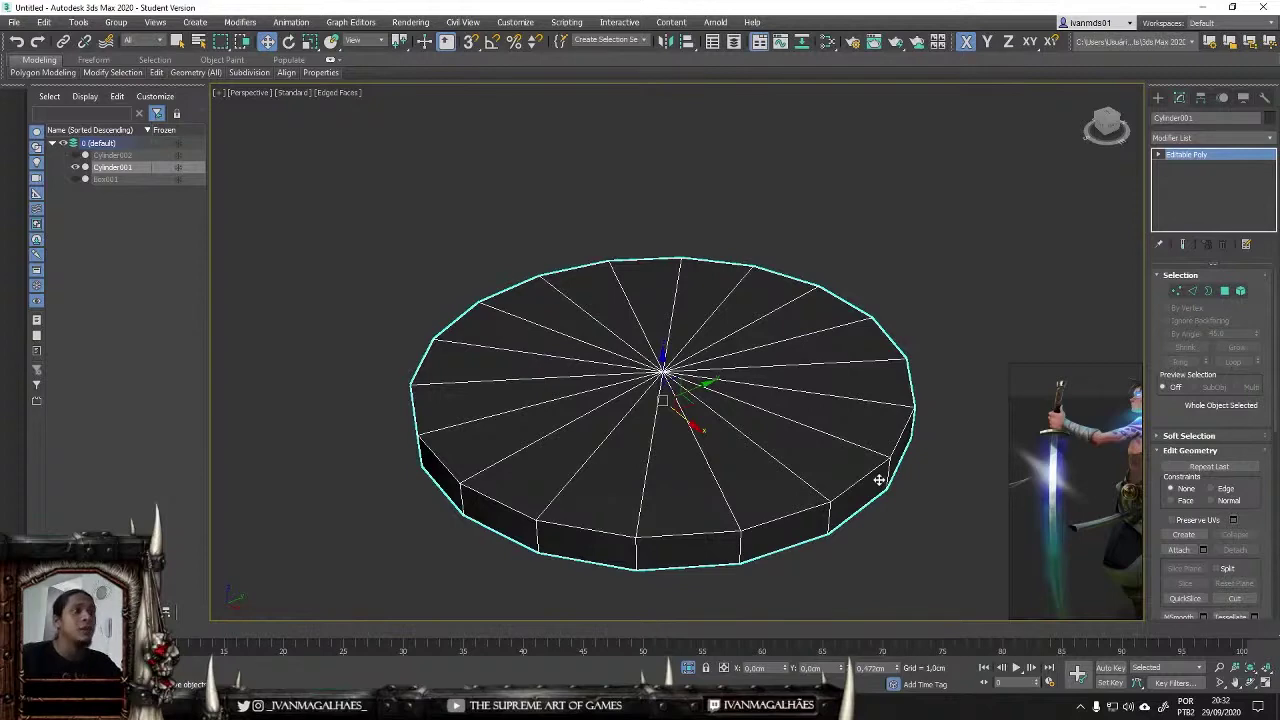
pyautogui.keyDown('alt'); pyautogui.moveTo(872, 478); pyautogui.dragTo(800, 470, button='middle'); pyautogui.keyUp('alt')
pyautogui.press('2')
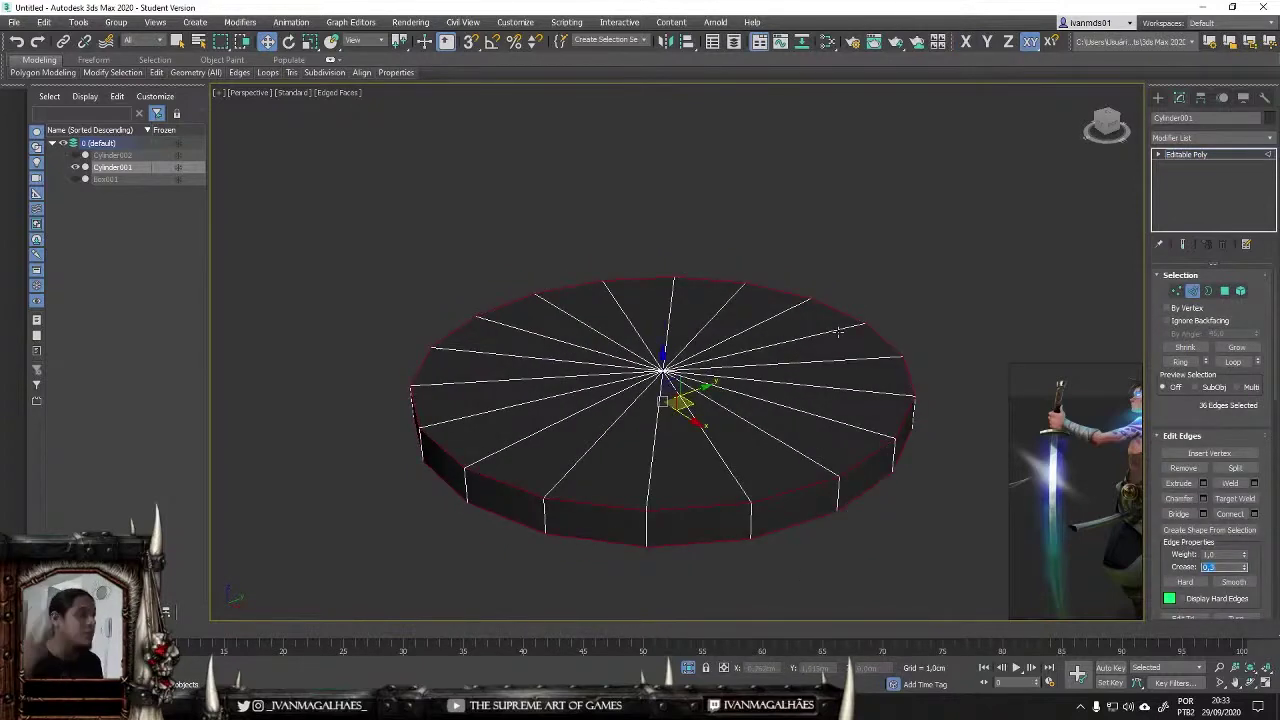
pyautogui.click(1200, 139)
pyautogui.click(1200, 141)
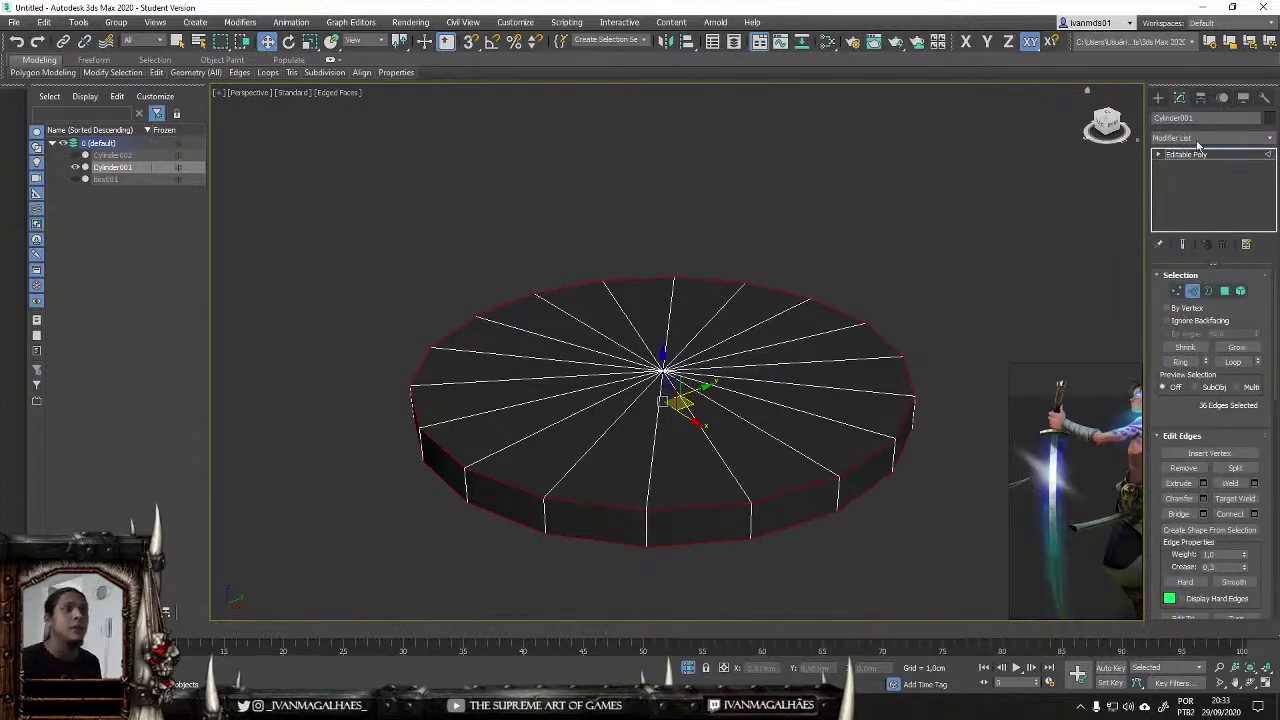
# Step: Add an OpenSubdiv modifier to the guard disc and view the smoothed surface without edges
pyautogui.click(1200, 139)
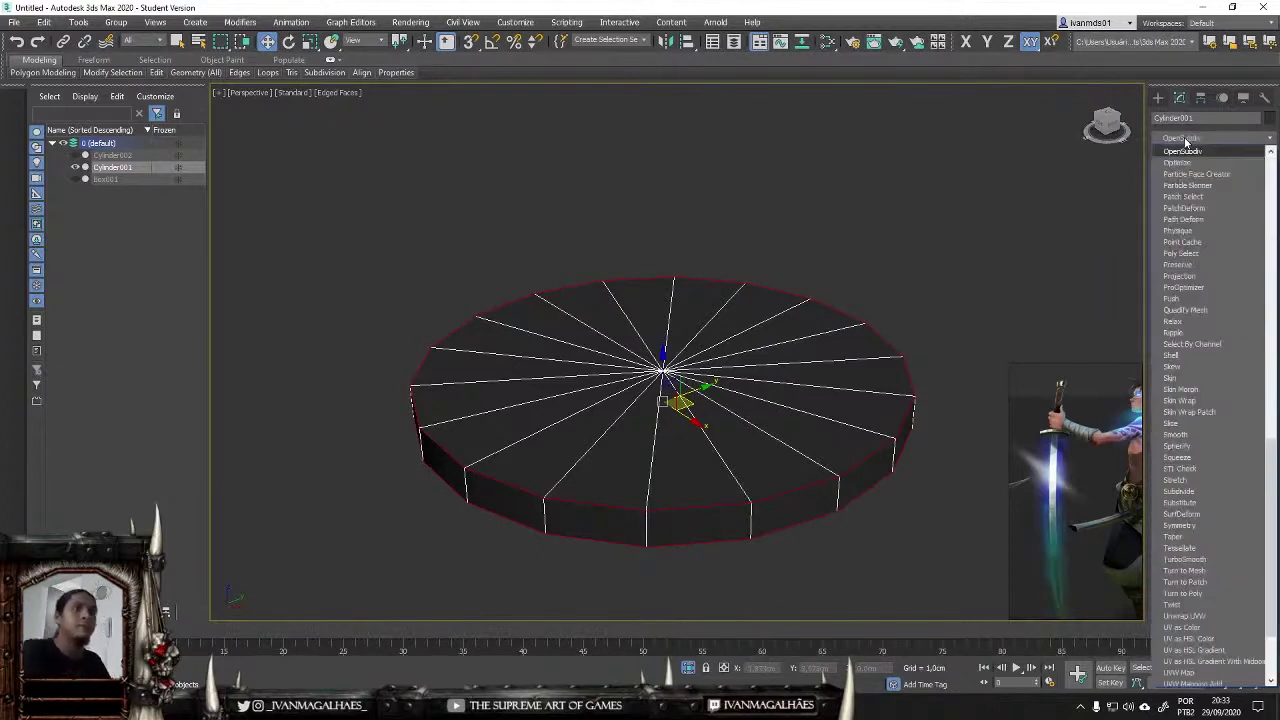
pyautogui.click(1195, 420)
pyautogui.scroll(3, 927, 356)
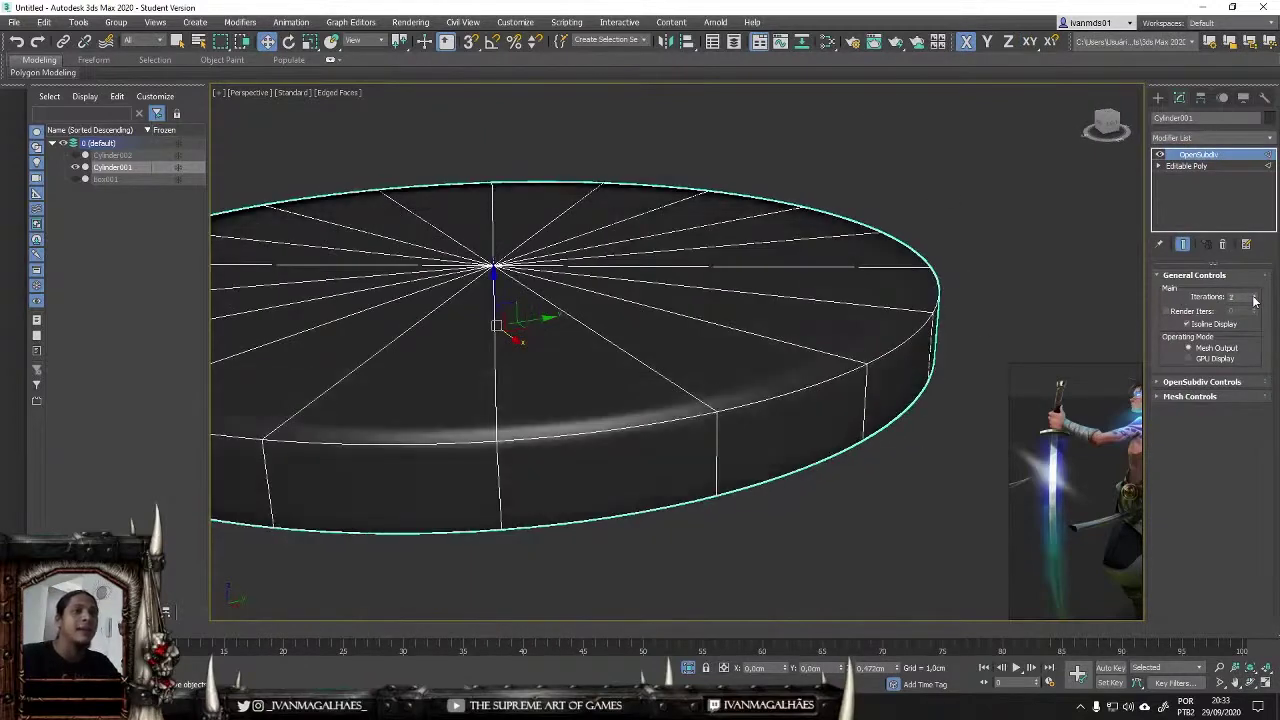
pyautogui.click(990, 182)
pyautogui.press('F4')
pyautogui.scroll(-3, 940, 260)
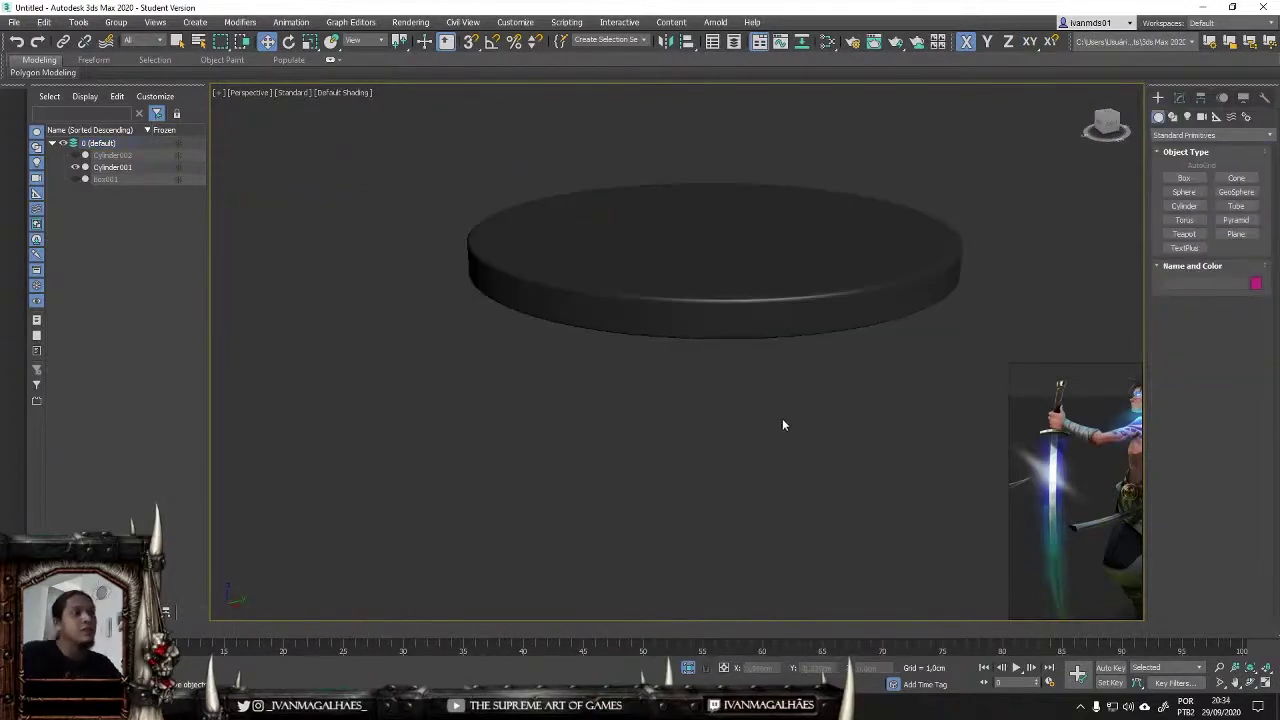
# Step: Toggle the disc's OpenSubdiv off and back on to compare the rounded result
pyautogui.click(790, 310)
pyautogui.click(1179, 97)
pyautogui.click(1159, 154)
pyautogui.press('F4')
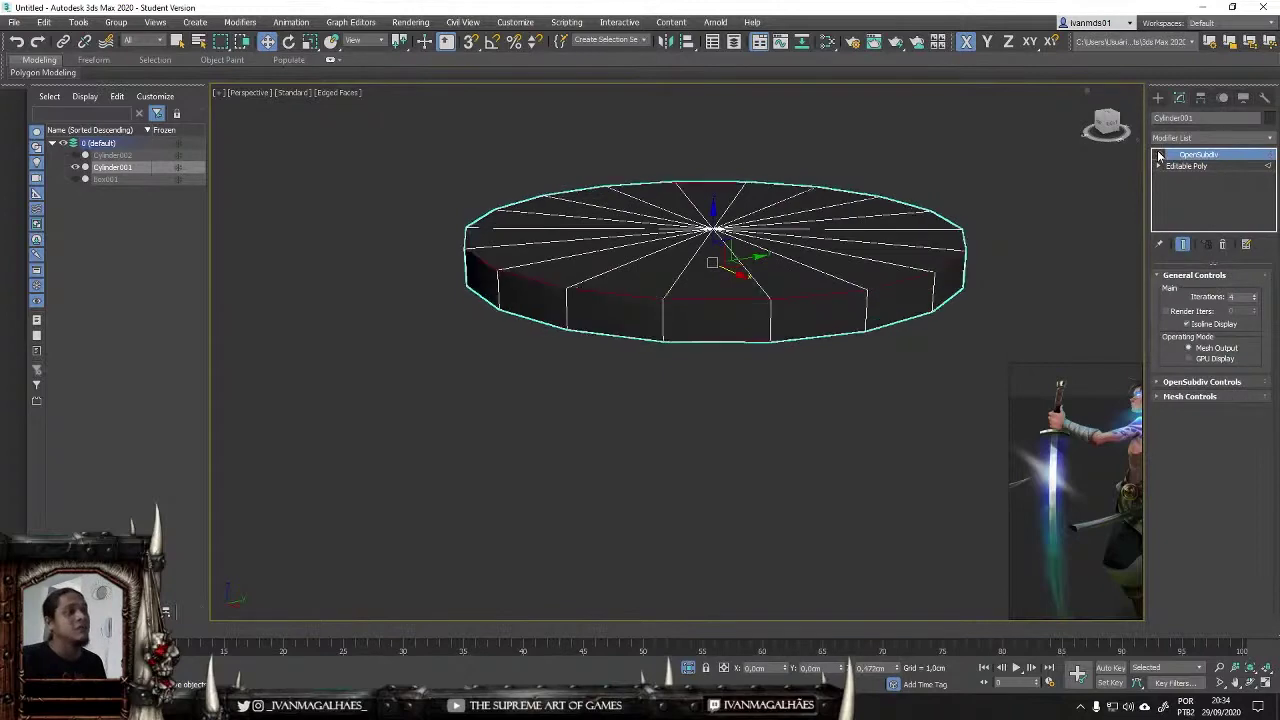
pyautogui.click(1159, 154)
pyautogui.click(1158, 97)
pyautogui.scroll(3, 649, 306)
# Step: Isolate the handle, Cylinder002, and crease the edge loops at its flared bottom end
pyautogui.click(649, 306)
pyautogui.moveTo(649, 306); pyautogui.dragTo(729, 389, button='middle')
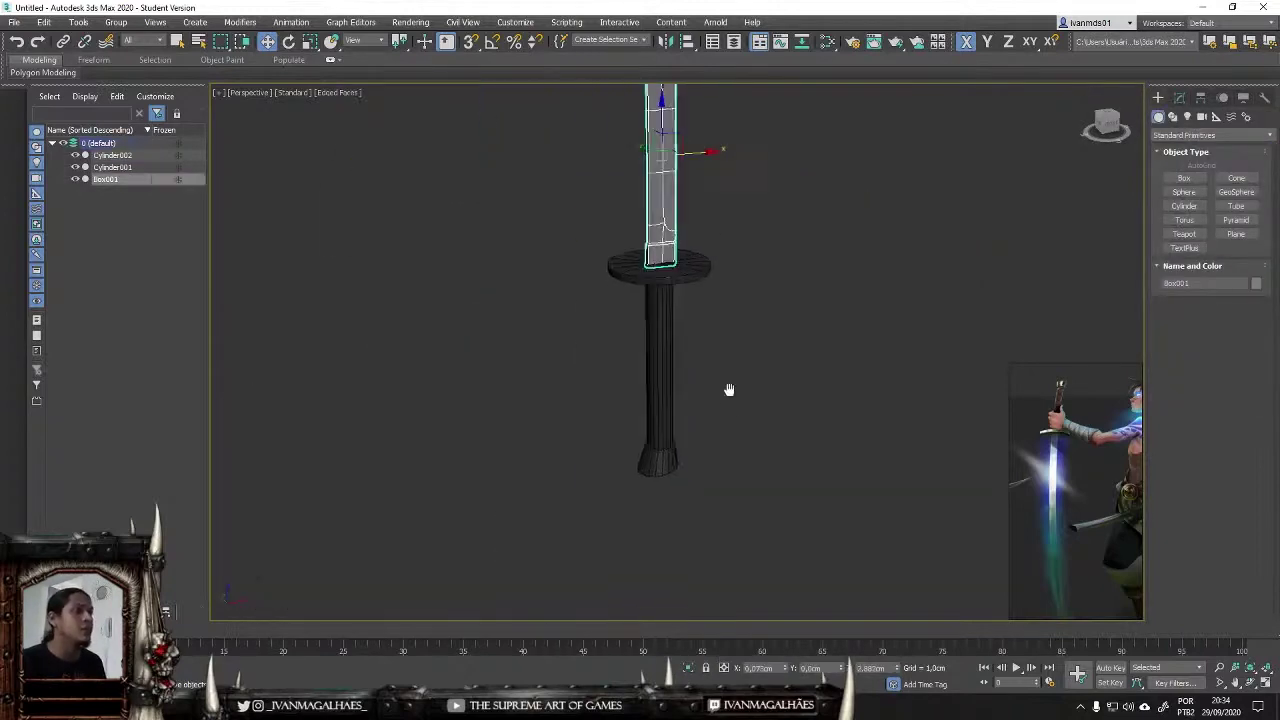
pyautogui.click(665, 400)
pyautogui.hotkey('alt', 'q')
pyautogui.click(1179, 97)
pyautogui.press('2')
pyautogui.scroll(-5, 581, 268)
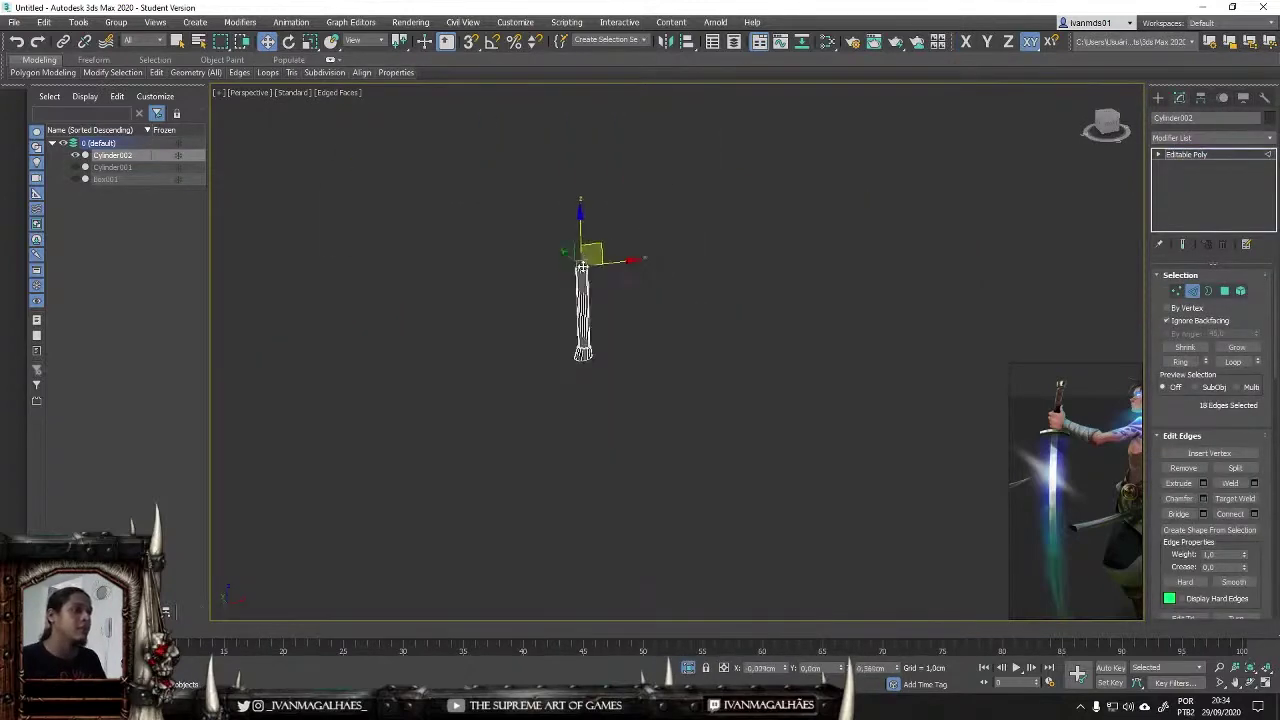
pyautogui.scroll(5, 581, 268)
pyautogui.keyDown('alt'); pyautogui.moveTo(581, 268); pyautogui.dragTo(797, 503, button='middle'); pyautogui.keyUp('alt')
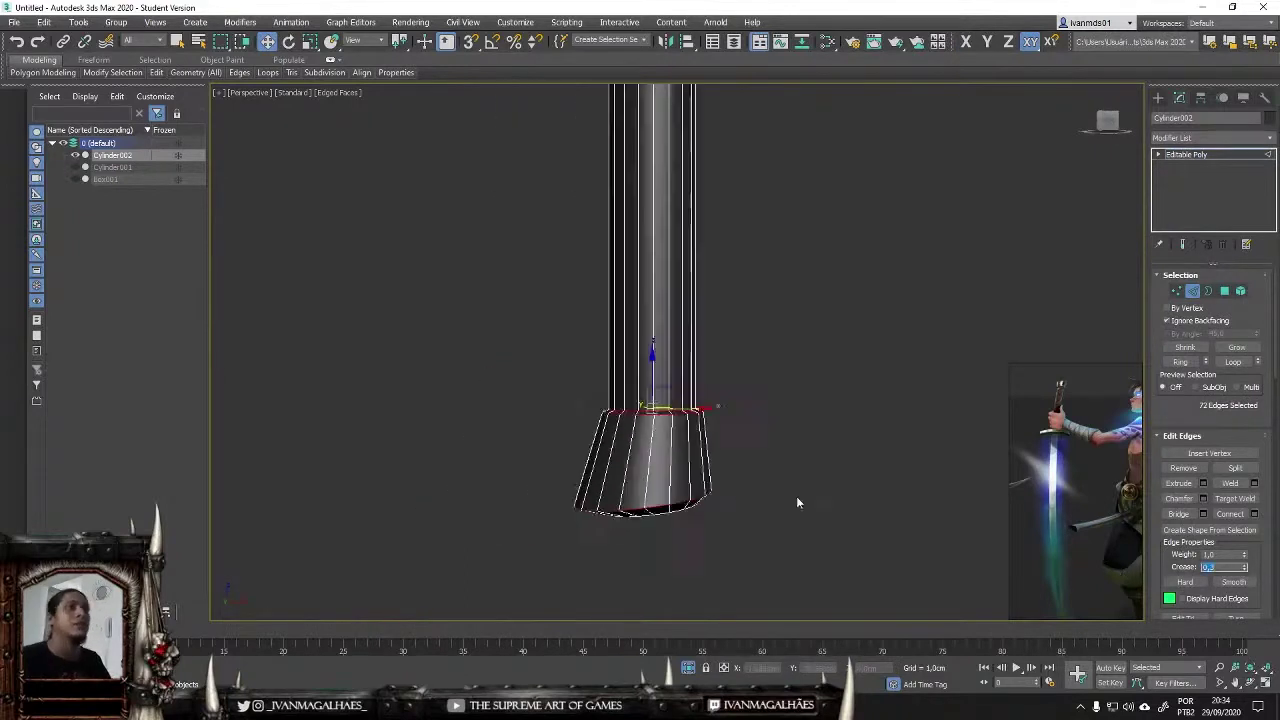
pyautogui.scroll(-5, 797, 503)
pyautogui.press('2')
# Step: Add OpenSubdiv to the handle and end isolation to show the whole sword
pyautogui.click(1212, 137)
pyautogui.click(1257, 300)
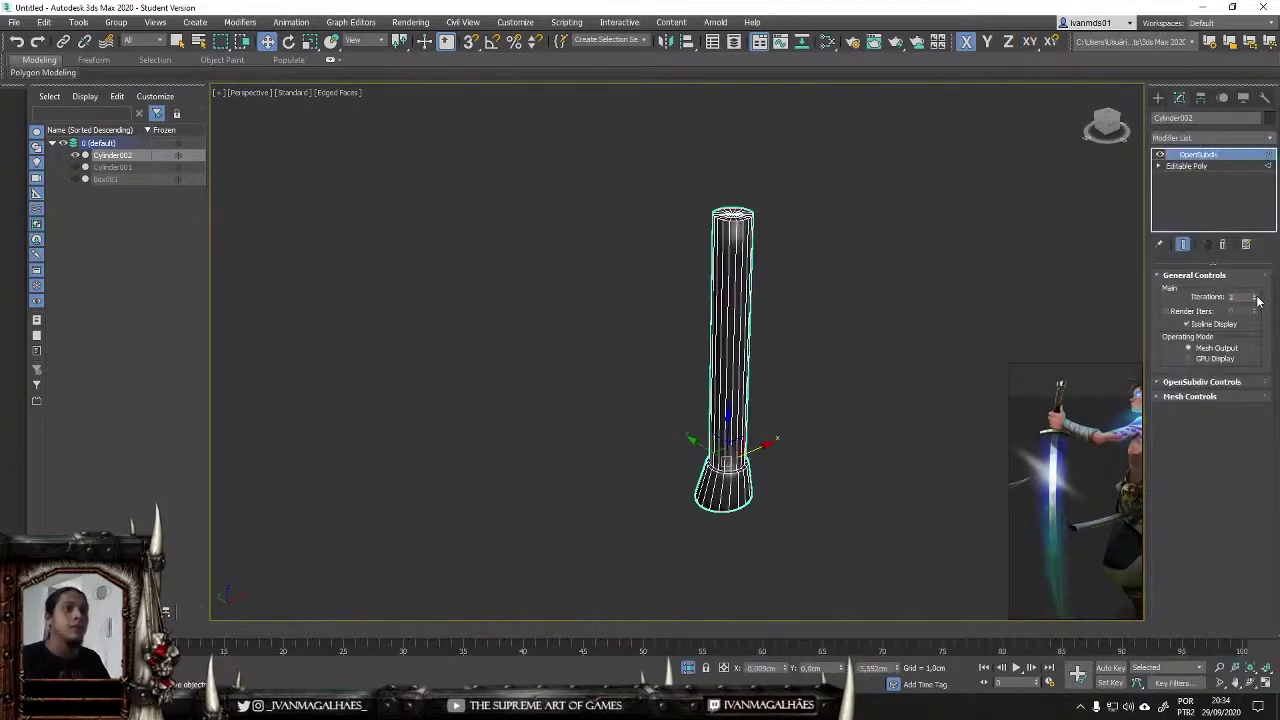
pyautogui.click(1158, 97)
pyautogui.click(706, 495)
pyautogui.hotkey('alt', 'q')
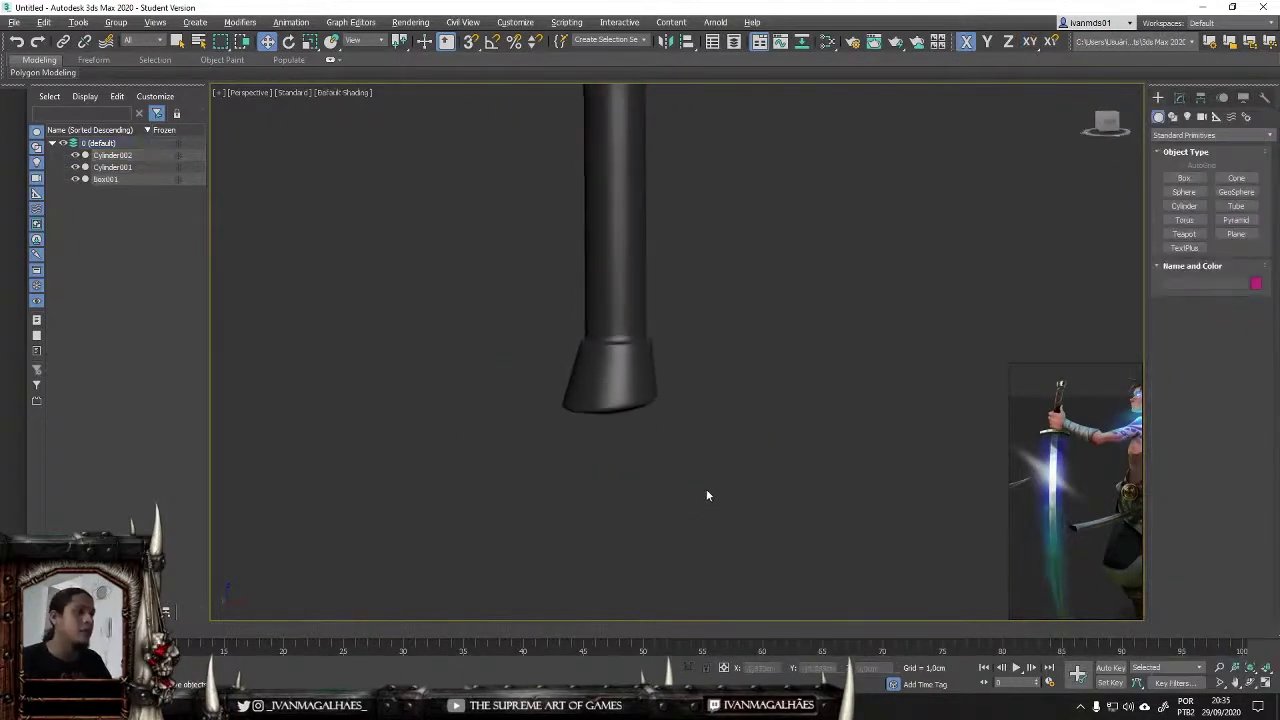
pyautogui.scroll(-5, 706, 495)
pyautogui.scroll(-5, 655, 484)
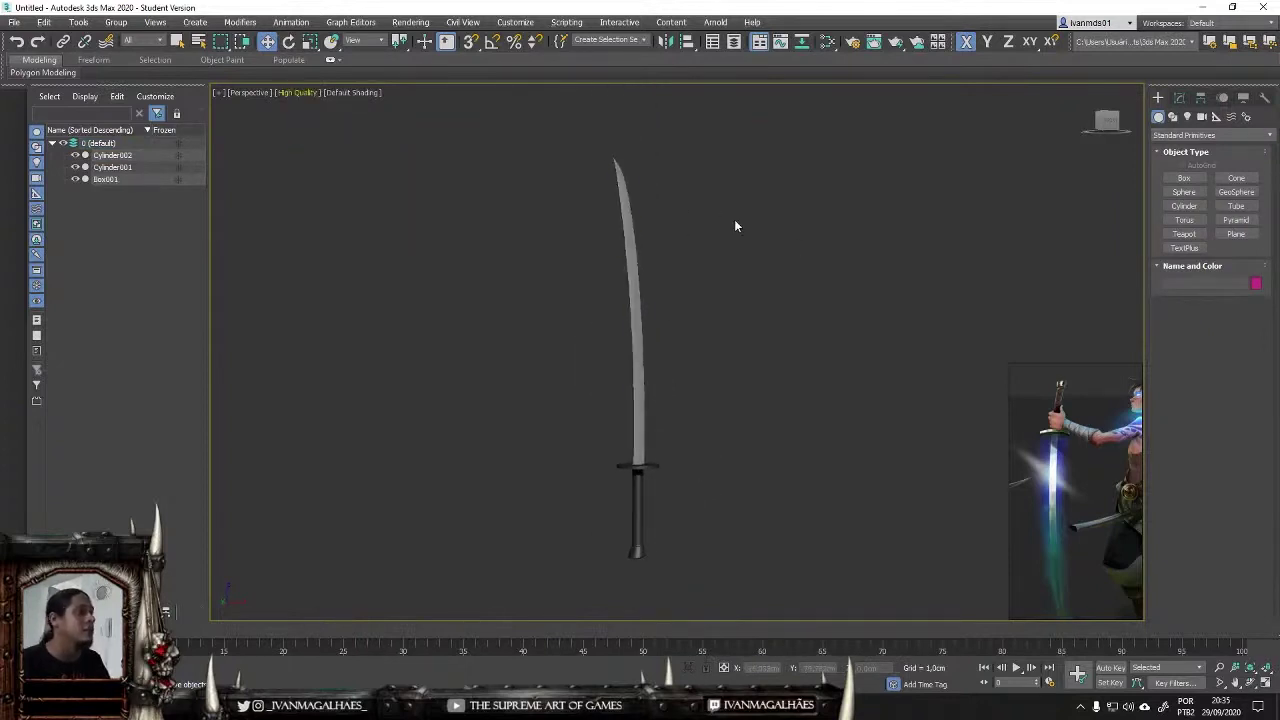
pyautogui.scroll(5, 786, 471)
pyautogui.scroll(4, 786, 471)
# Step: Isolate the blade Box001 and select the edges at its base notch near the guard
pyautogui.click(482, 450)
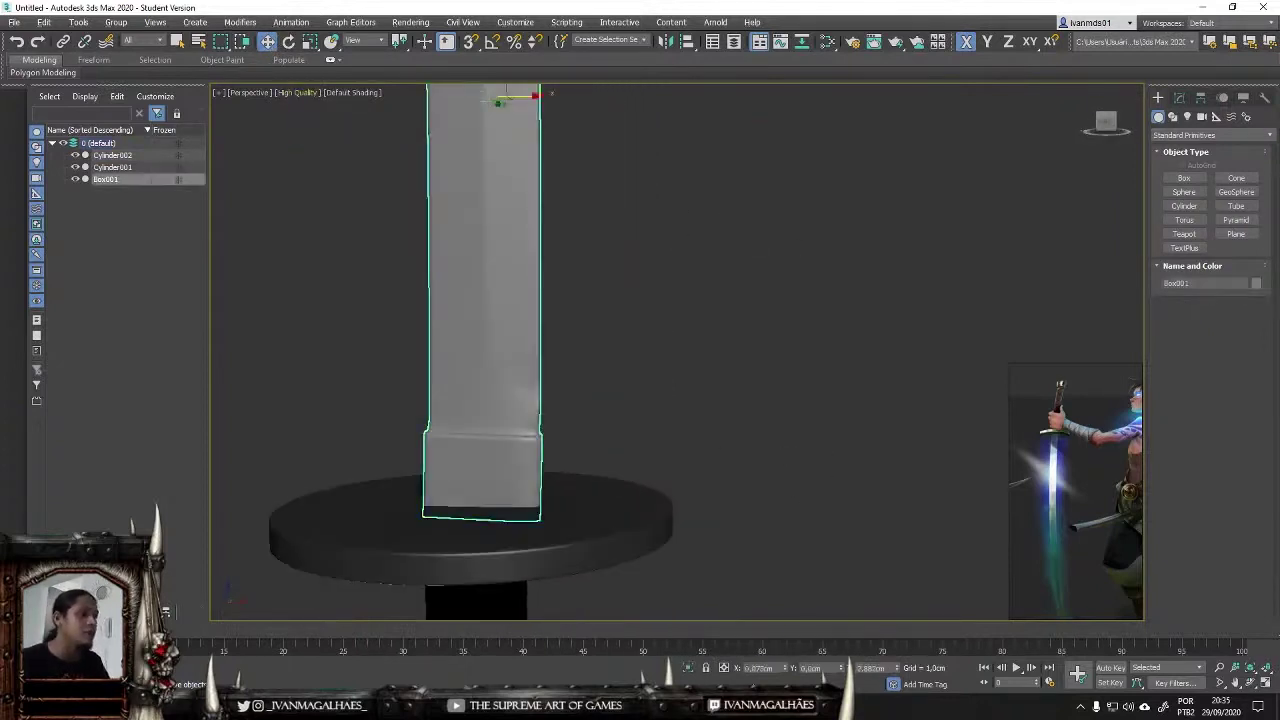
pyautogui.hotkey('alt', 'q')
pyautogui.press('F4')
pyautogui.press('1')
pyautogui.scroll(-3, 842, 316)
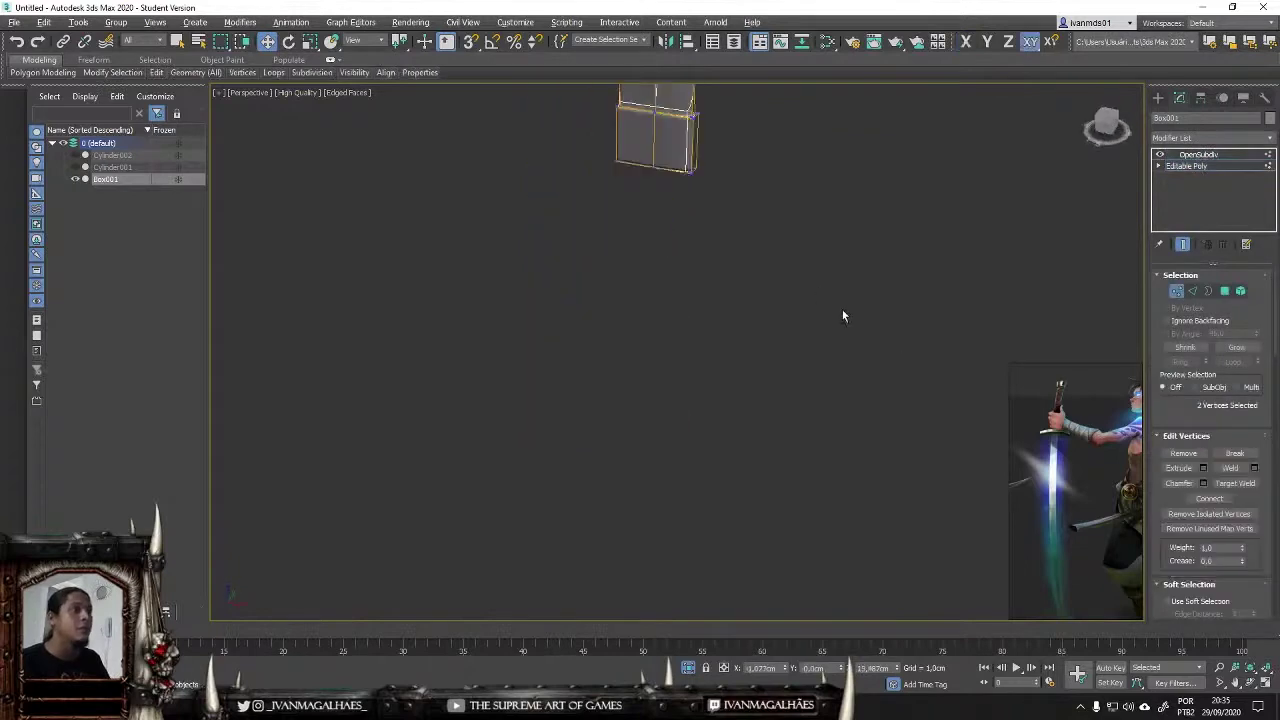
pyautogui.press('z')
pyautogui.scroll(-2, 775, 395)
pyautogui.press('2')
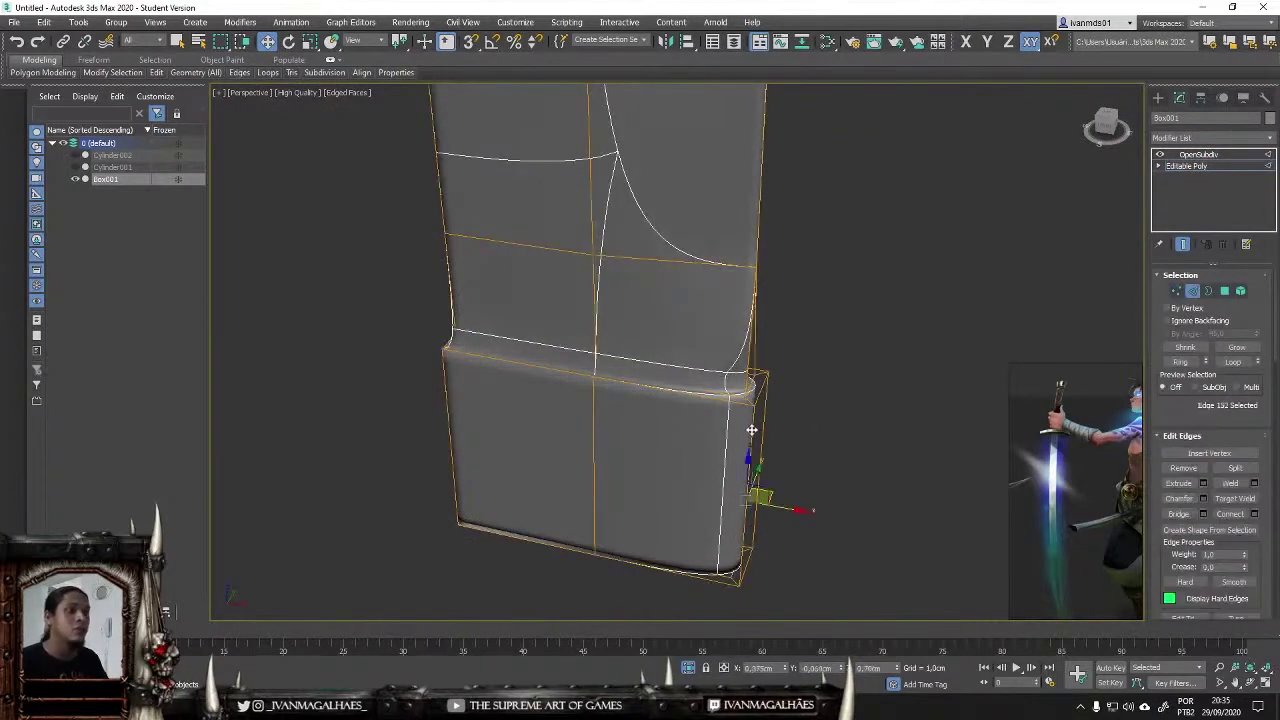
pyautogui.click(751, 430)
pyautogui.moveTo(751, 430)
pyautogui.keyDown('alt'); pyautogui.mouseDown(button='middle')
pyautogui.moveTo(844, 436)
pyautogui.moveTo(715, 415)
pyautogui.moveTo(826, 409)
pyautogui.mouseUp(button='middle'); pyautogui.keyUp('alt')
# Step: Crease the notch edges at 0.3 and 0.5 to keep those corners crisp
pyautogui.click(1210, 567)
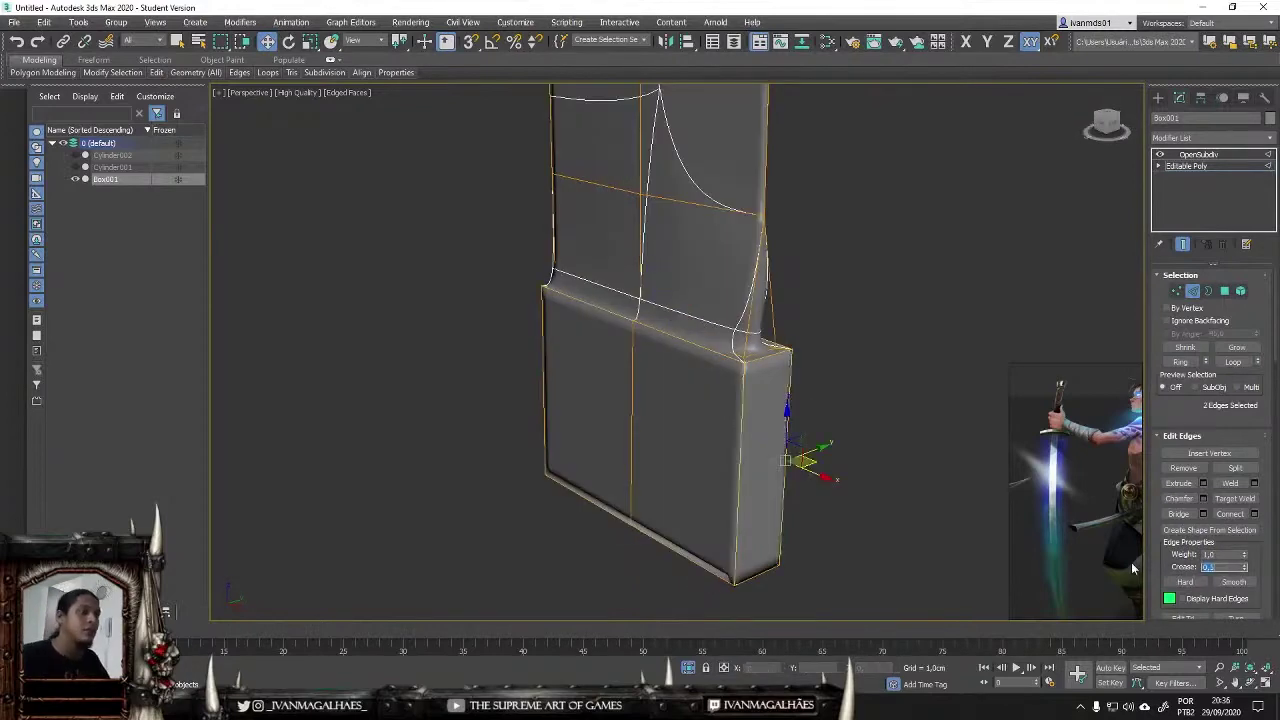
pyautogui.moveTo(1131, 562)
pyautogui.keyDown('alt'); pyautogui.mouseDown(button='middle')
pyautogui.moveTo(852, 461)
pyautogui.moveTo(685, 434)
pyautogui.moveTo(781, 431)
pyautogui.mouseUp(button='middle'); pyautogui.keyUp('alt')
pyautogui.keyDown('ctrl'); pyautogui.click(845, 465); pyautogui.keyUp('ctrl')
pyautogui.click(781, 431)
pyautogui.scroll(4, 781, 431)
pyautogui.moveTo(948, 523)
pyautogui.keyDown('alt'); pyautogui.mouseDown(button='middle')
pyautogui.moveTo(945, 547)
pyautogui.moveTo(1000, 555)
pyautogui.moveTo(882, 508)
pyautogui.moveTo(821, 534)
pyautogui.moveTo(747, 478)
pyautogui.mouseUp(button='middle'); pyautogui.keyUp('alt')
pyautogui.hotkey('ctrl', 'z')
pyautogui.write('5')
pyautogui.press('F3')
# Step: Clear the edge selection, return to shaded display and exit isolation to see the whole sword
pyautogui.click(920, 472)
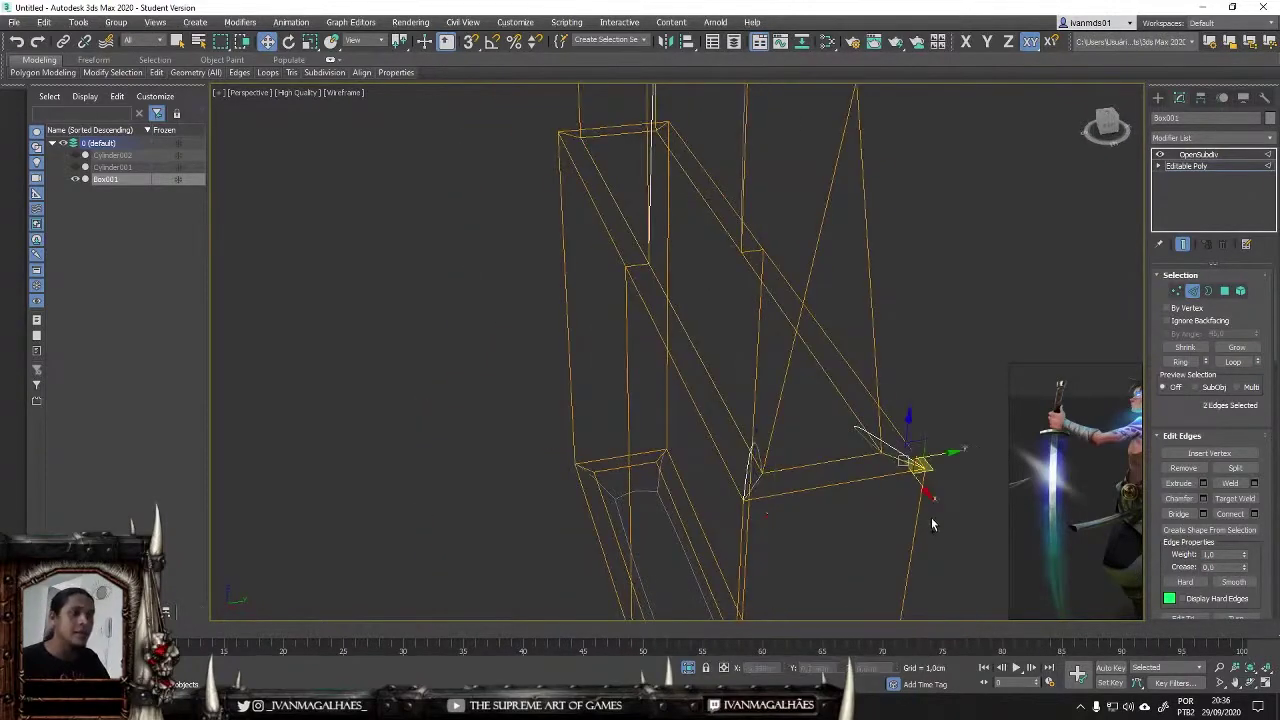
pyautogui.click(1076, 378)
pyautogui.moveTo(1076, 378)
pyautogui.keyDown('alt'); pyautogui.mouseDown(button='middle')
pyautogui.moveTo(880, 363)
pyautogui.moveTo(850, 456)
pyautogui.moveTo(726, 453)
pyautogui.moveTo(862, 448)
pyautogui.moveTo(760, 440)
pyautogui.mouseUp(button='middle'); pyautogui.keyUp('alt')
pyautogui.press('F3')
pyautogui.click(857, 435)
pyautogui.keyDown('alt'); pyautogui.moveTo(857, 435); pyautogui.dragTo(680, 600, button='middle'); pyautogui.keyUp('alt')
pyautogui.press('z')
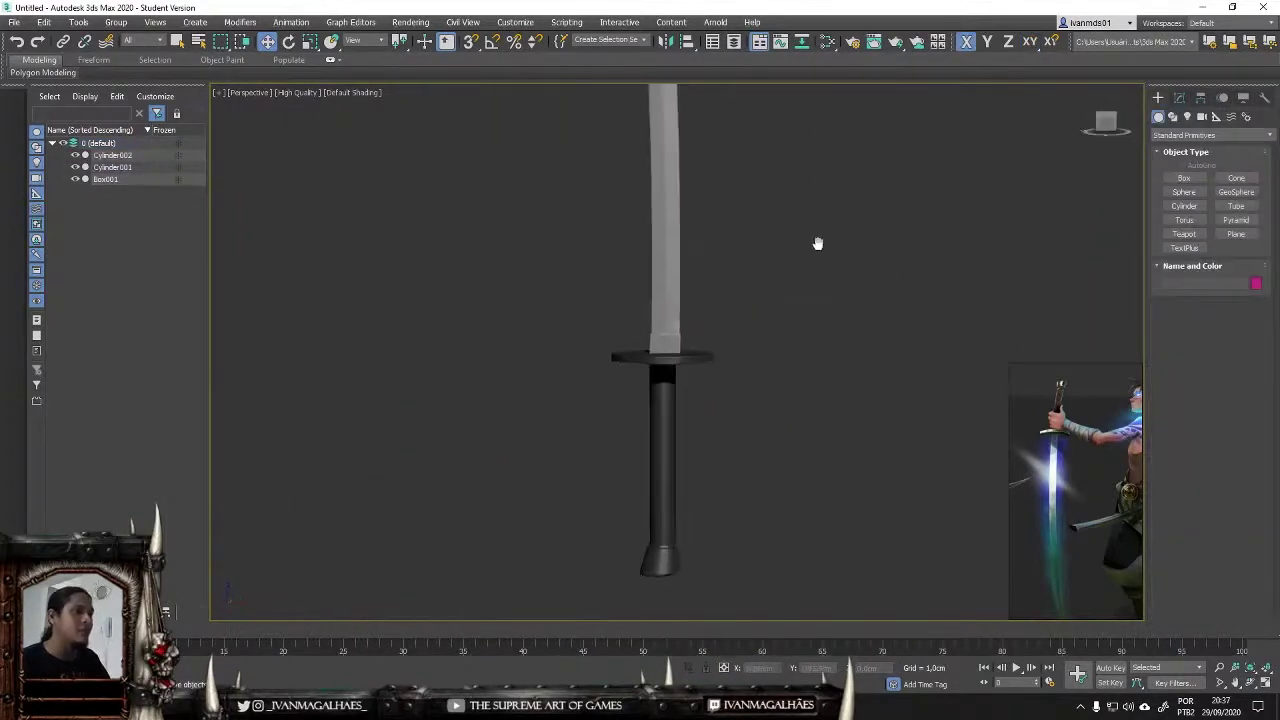
pyautogui.keyDown('alt'); pyautogui.moveTo(820, 243); pyautogui.dragTo(683, 489, button='middle'); pyautogui.keyUp('alt')
# Step: Save the scene, isolate the handle copy and delete its Unwrap UVW modifier
pyautogui.scroll(-2, 683, 489)
pyautogui.click(14, 22)
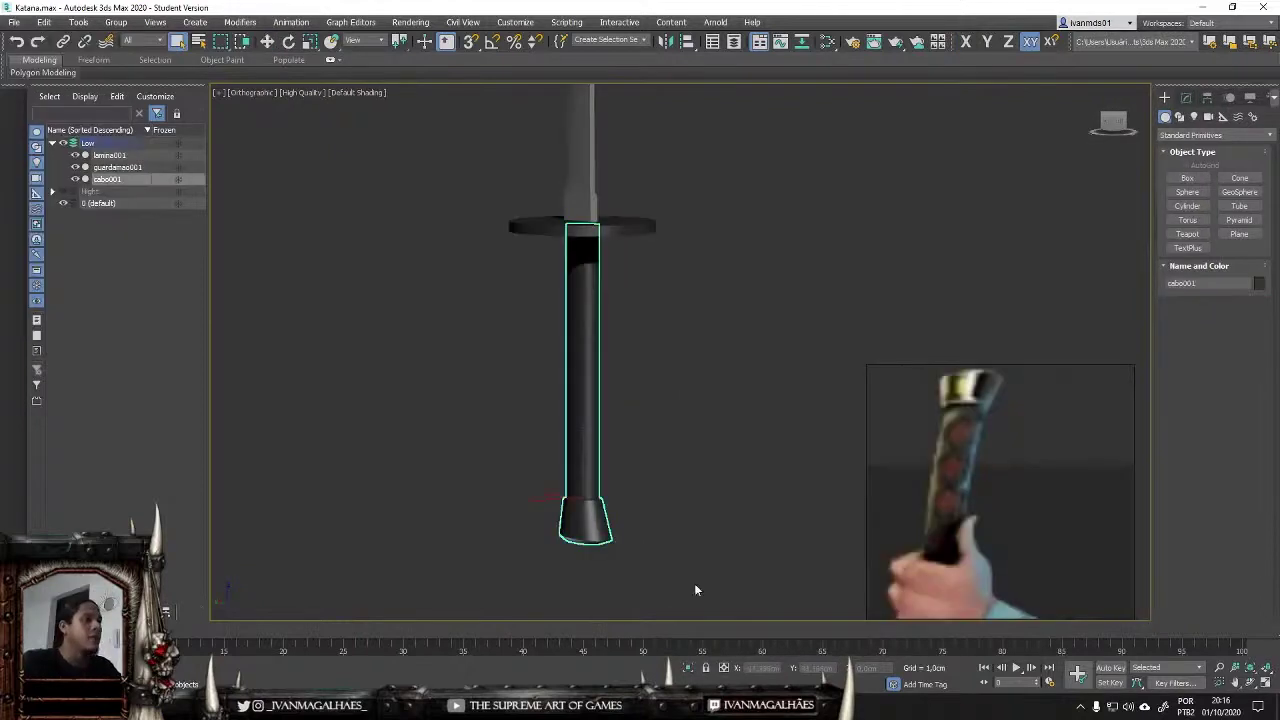
pyautogui.hotkey('alt', 'q')
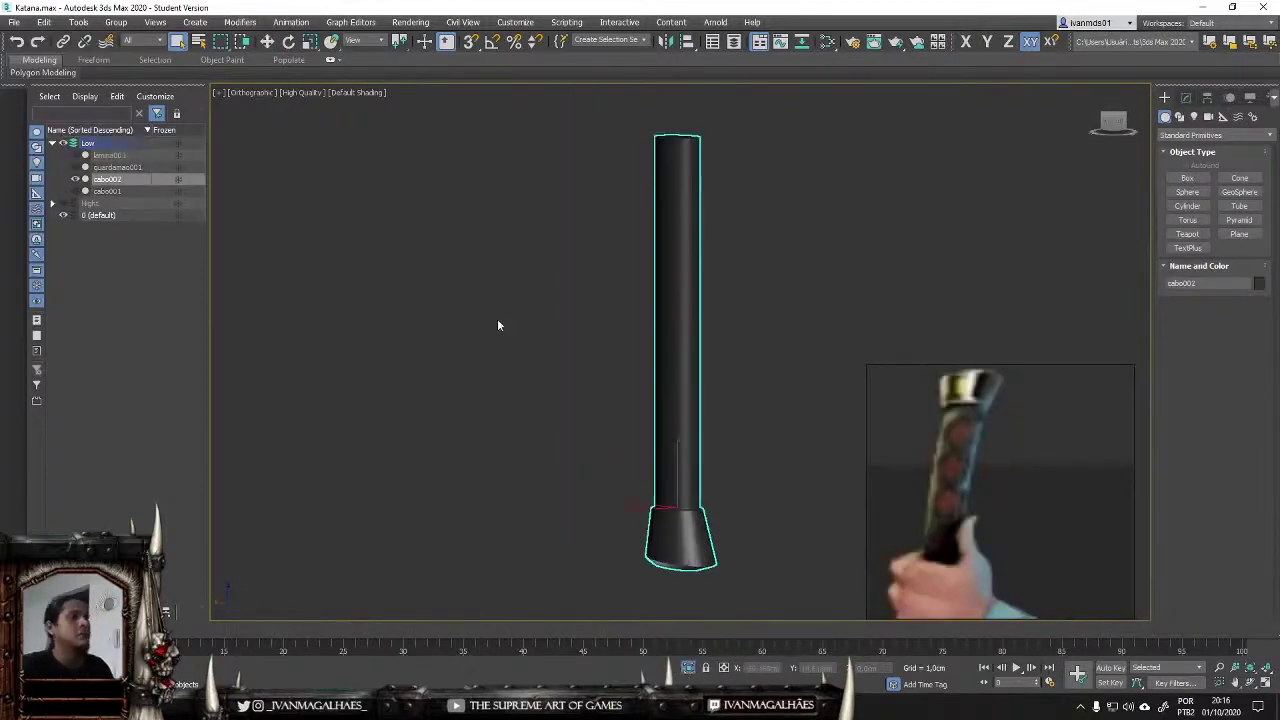
pyautogui.press('F4')
pyautogui.scroll(3, 691, 167)
pyautogui.keyDown('alt'); pyautogui.moveTo(690, 167); pyautogui.dragTo(694, 281, button='middle'); pyautogui.keyUp('alt')
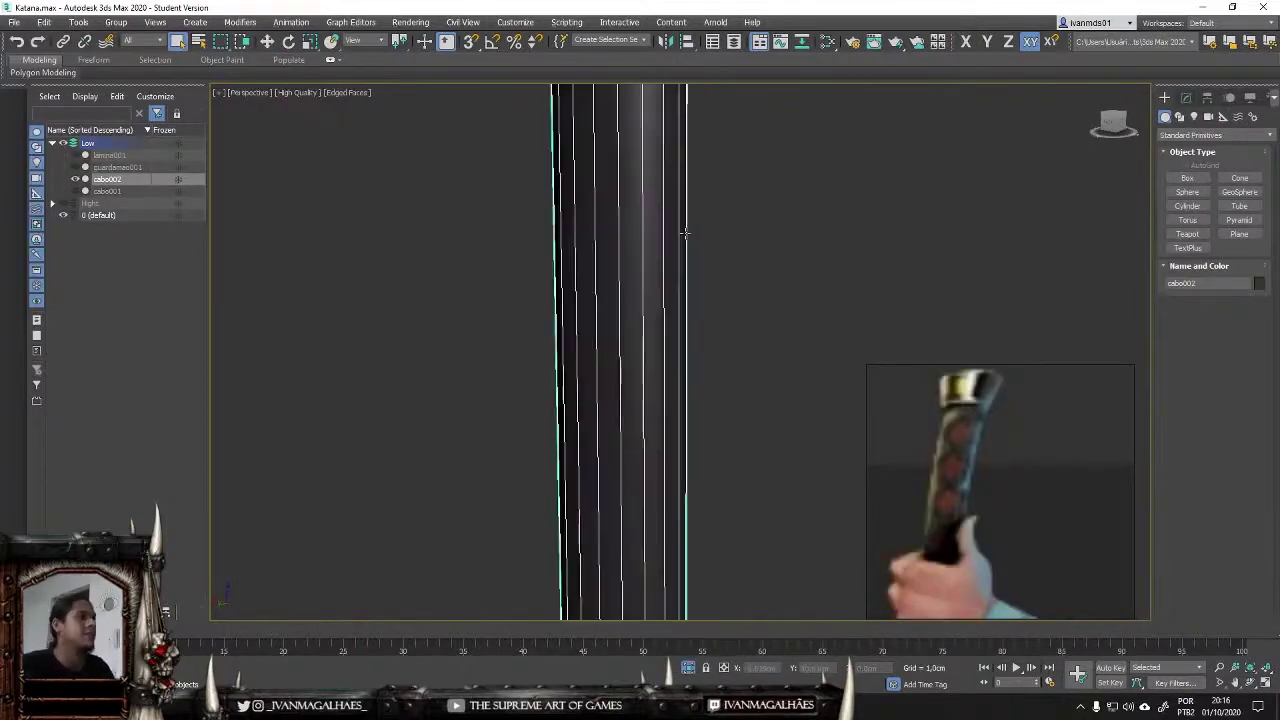
pyautogui.click(1186, 97)
pyautogui.click(1229, 244)
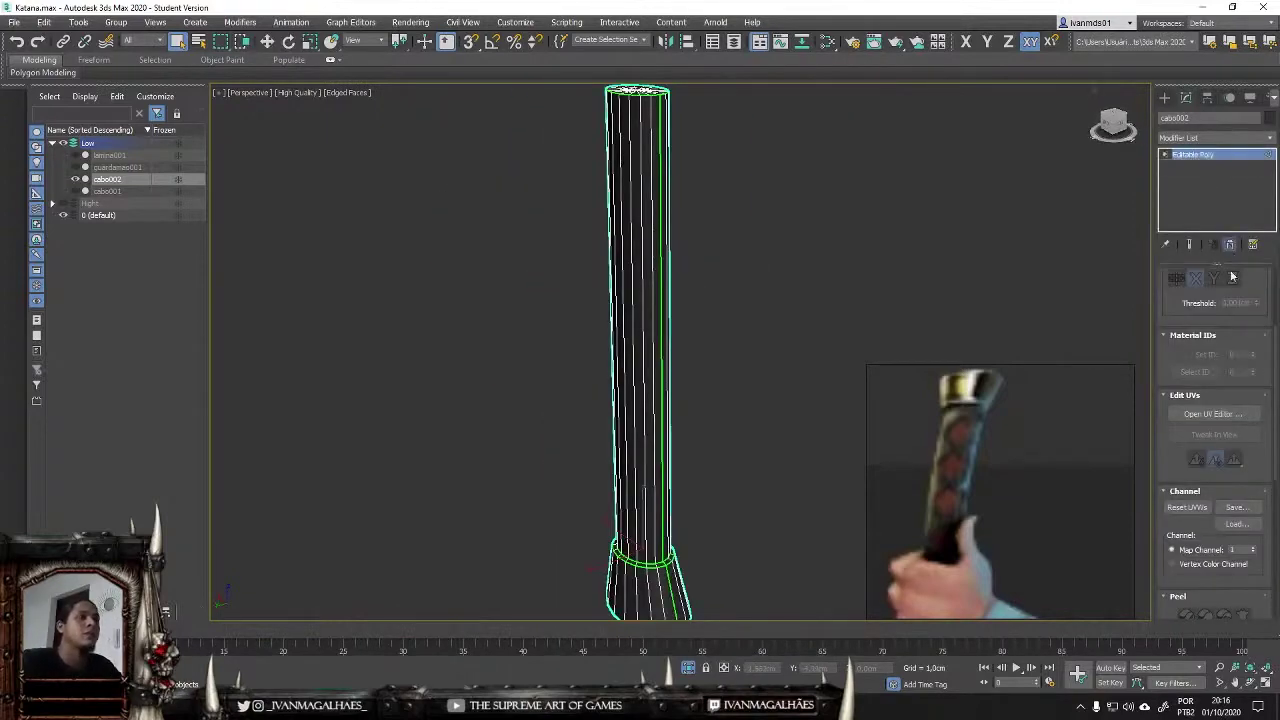
# Step: Select an edge ring around the handle and Connect it with 25 segments
pyautogui.click(651, 325)
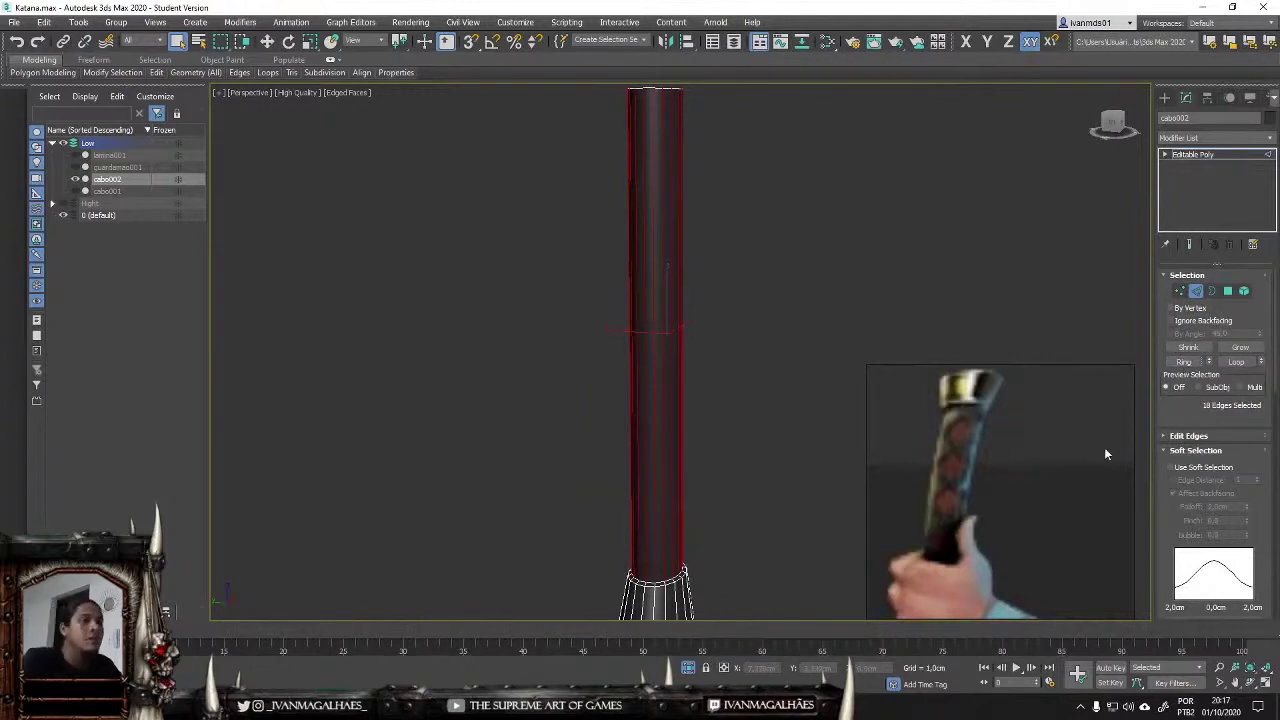
pyautogui.click(1196, 450)
pyautogui.click(1189, 436)
pyautogui.scroll(-1, 1215, 420)
pyautogui.click(1257, 450)
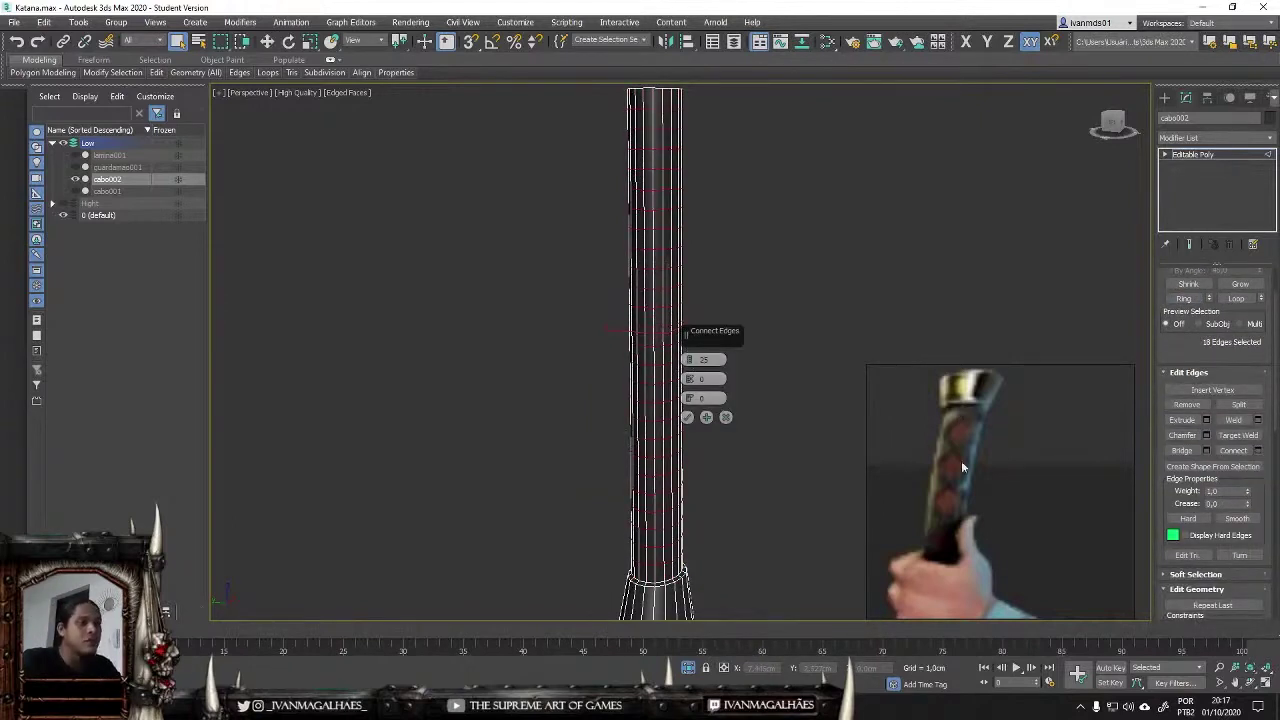
pyautogui.press('f')
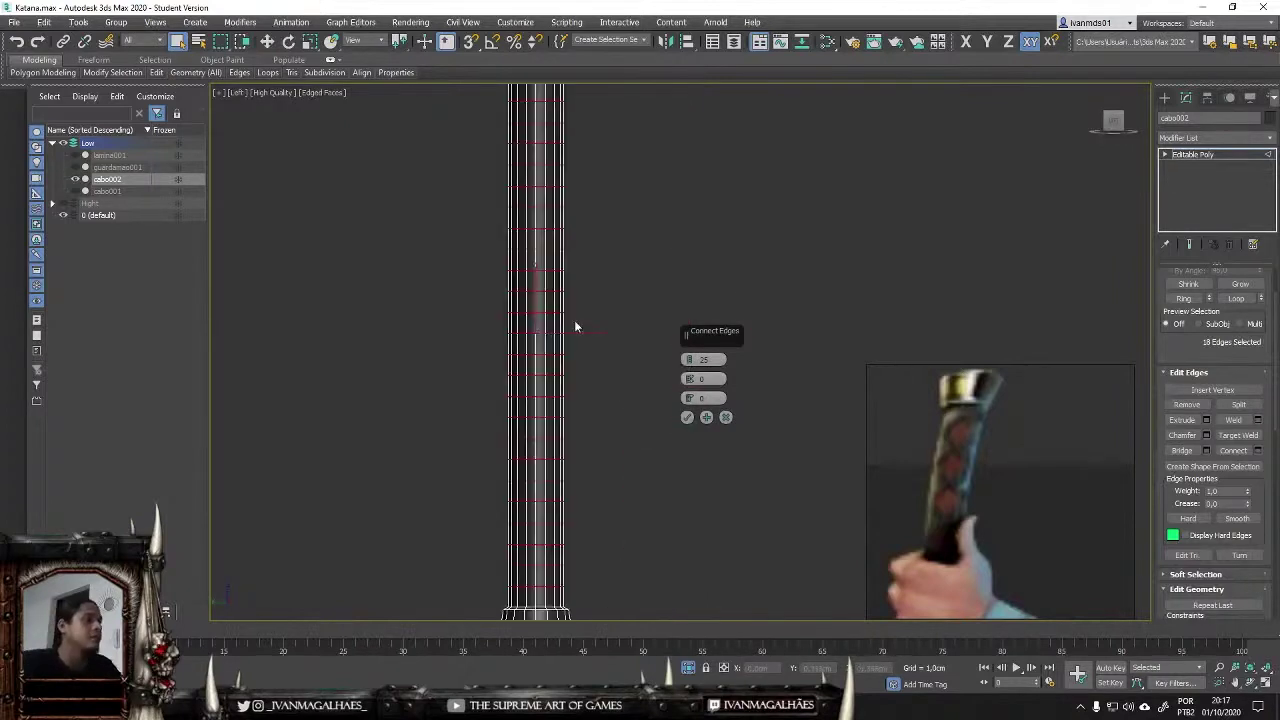
pyautogui.scroll(-3, 574, 320)
pyautogui.scroll(3, 581, 370)
pyautogui.scroll(3, 581, 376)
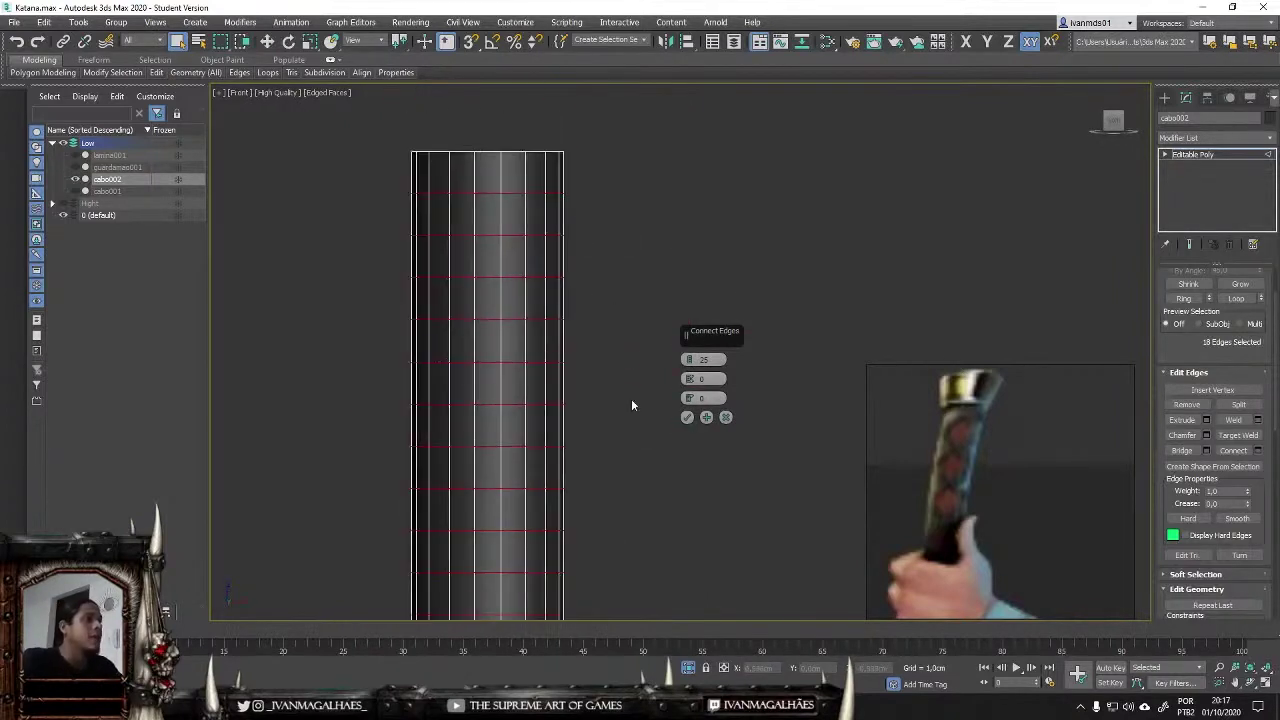
# Step: Apply the 25 edge loops and delete the extra polygon rows, leaving a short band
pyautogui.click(687, 417)
pyautogui.press('4')
pyautogui.moveTo(385, 135); pyautogui.dragTo(664, 184)
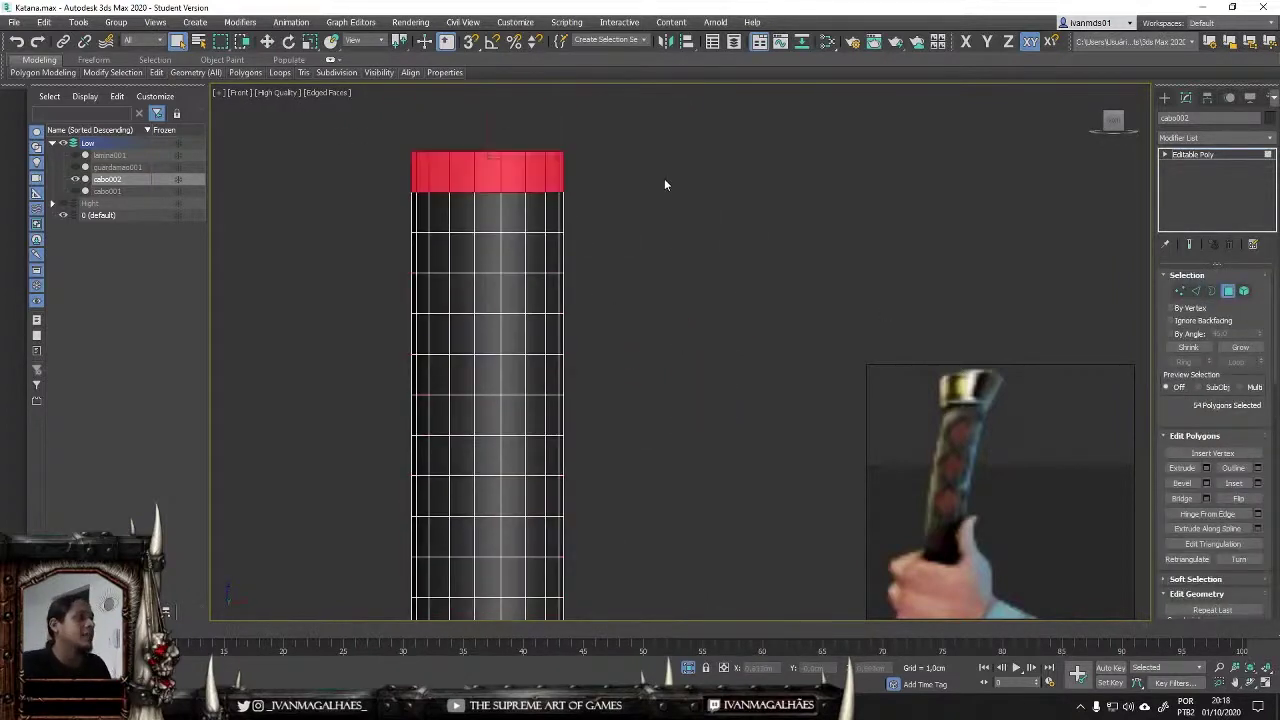
pyautogui.scroll(-5, 420, 285)
pyautogui.moveTo(380, 240); pyautogui.dragTo(571, 534)
pyautogui.scroll(5, 430, 580)
pyautogui.moveTo(646, 486); pyautogui.dragTo(378, 365)
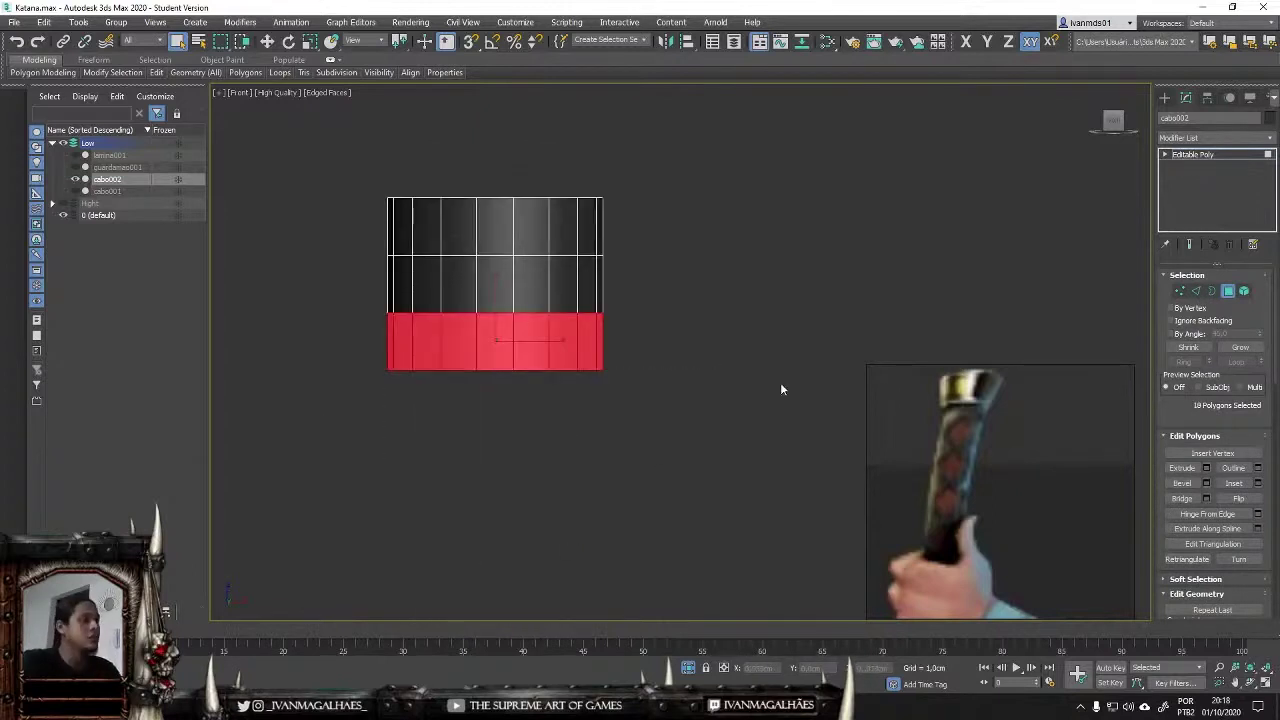
pyautogui.press('Delete')
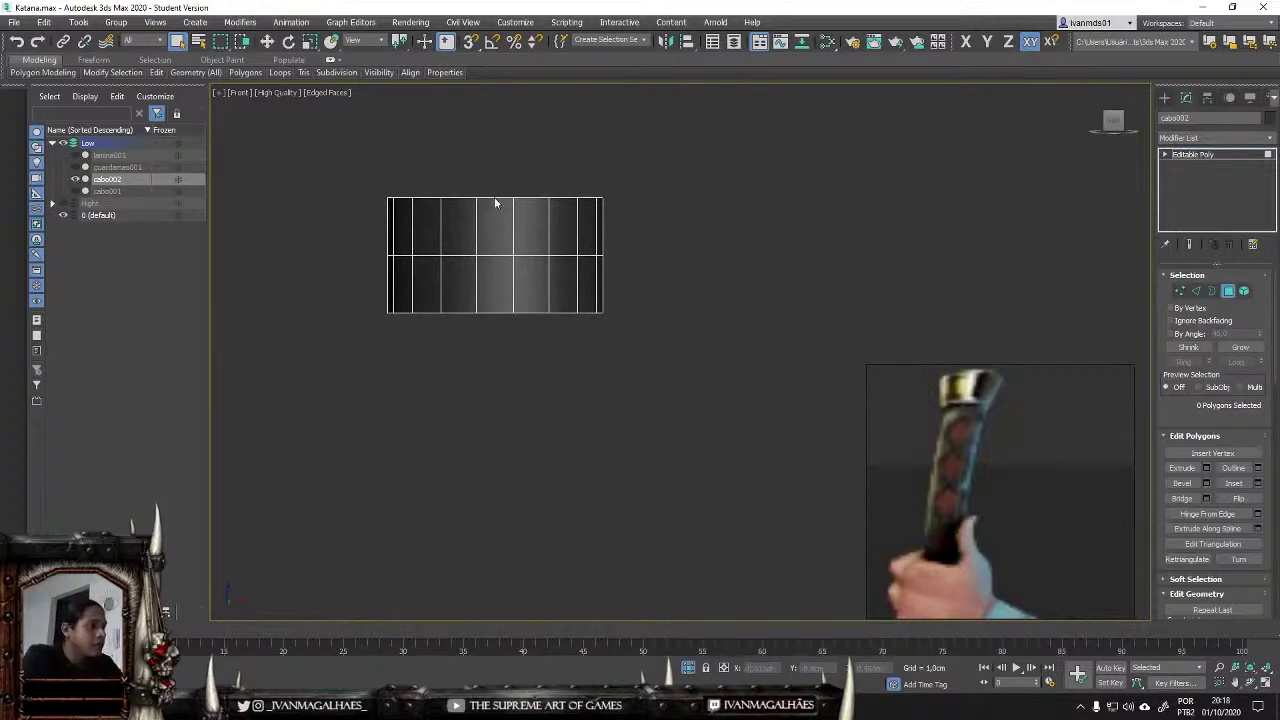
# Step: Connect the remaining ring edges with one middle edge loop
pyautogui.press('2')
pyautogui.keyDown('alt'); pyautogui.moveTo(498, 393); pyautogui.dragTo(500, 144, button='middle'); pyautogui.keyUp('alt')
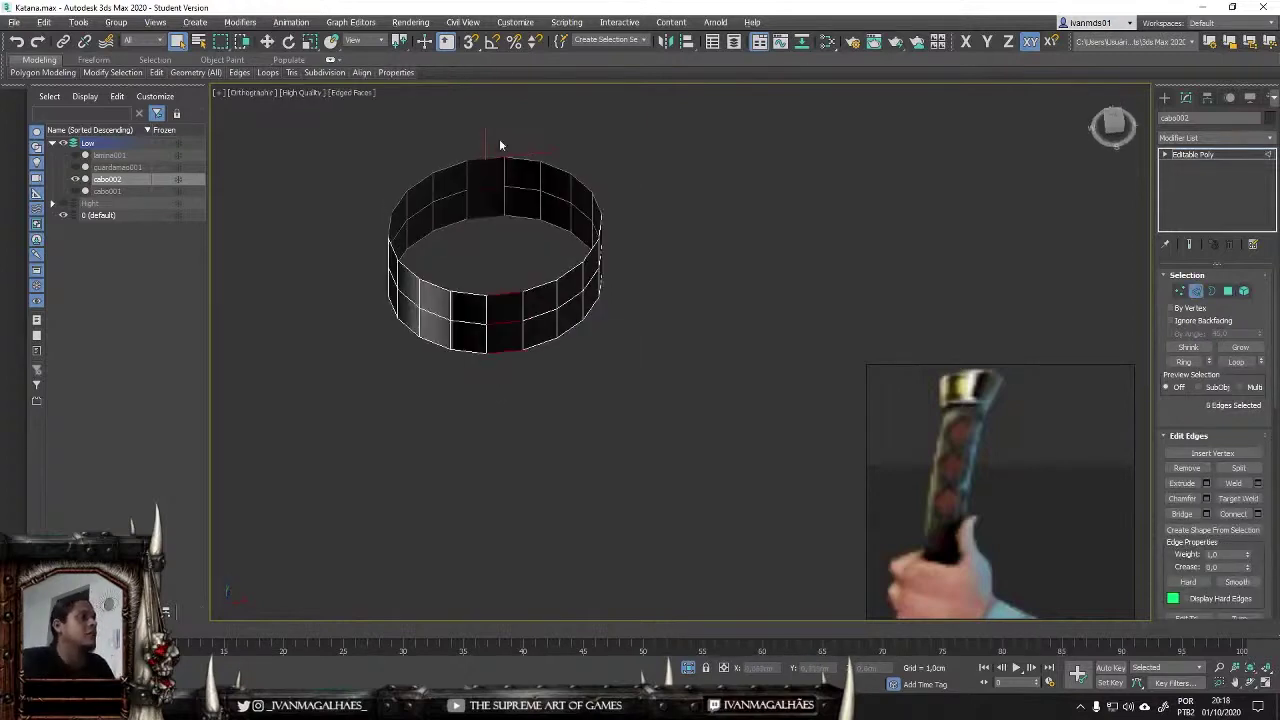
pyautogui.click(1257, 513)
pyautogui.click(686, 415)
pyautogui.press('f')
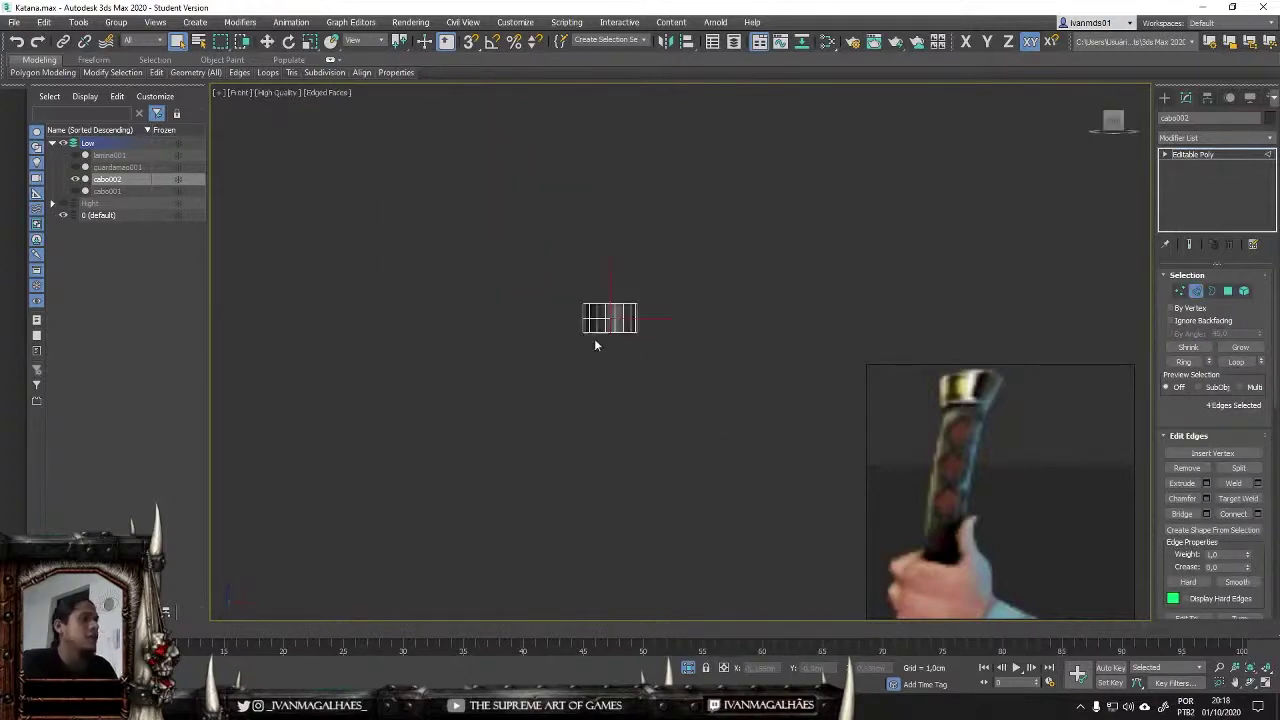
pyautogui.press('z')
# Step: Delete the upper polygons on one half of the band
pyautogui.press('4')
pyautogui.click(538, 263)
pyautogui.keyDown('alt'); pyautogui.moveTo(538, 263); pyautogui.dragTo(688, 333, button='middle'); pyautogui.keyUp('alt')
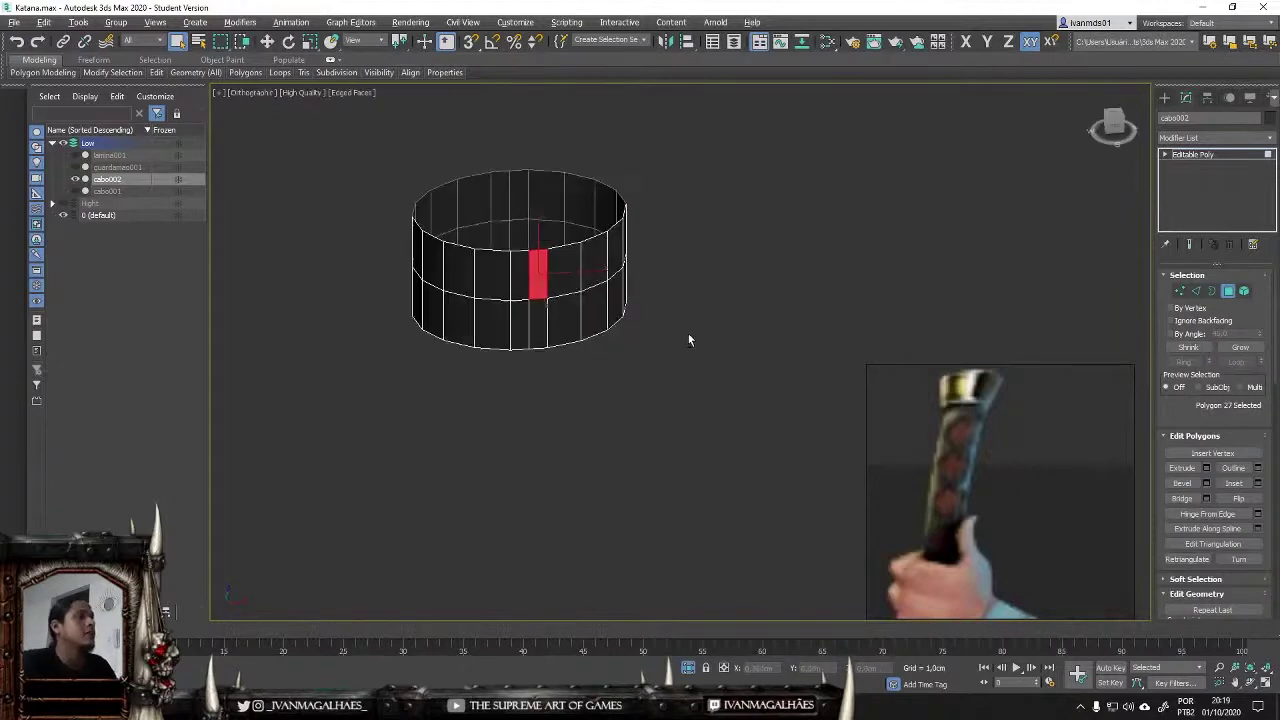
pyautogui.click(666, 343)
pyautogui.press('l')
pyautogui.press('z')
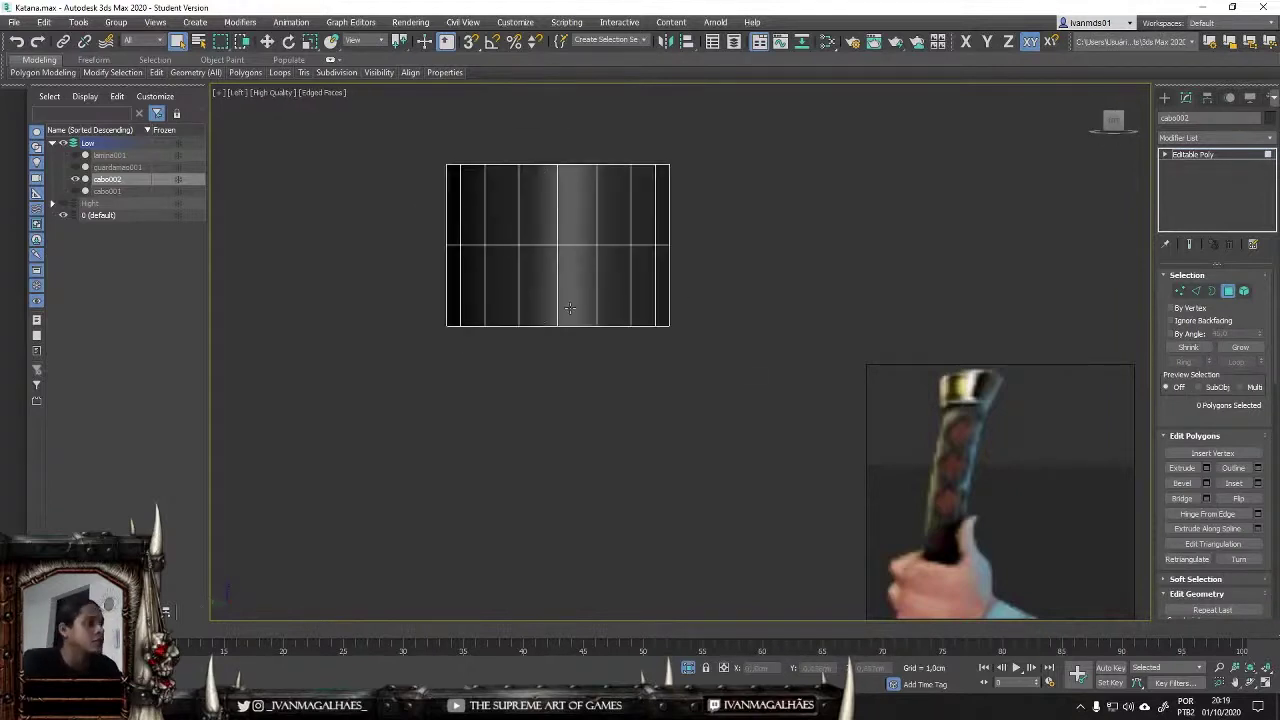
pyautogui.keyDown('alt'); pyautogui.moveTo(708, 325); pyautogui.dragTo(636, 384, button='middle'); pyautogui.keyUp('alt')
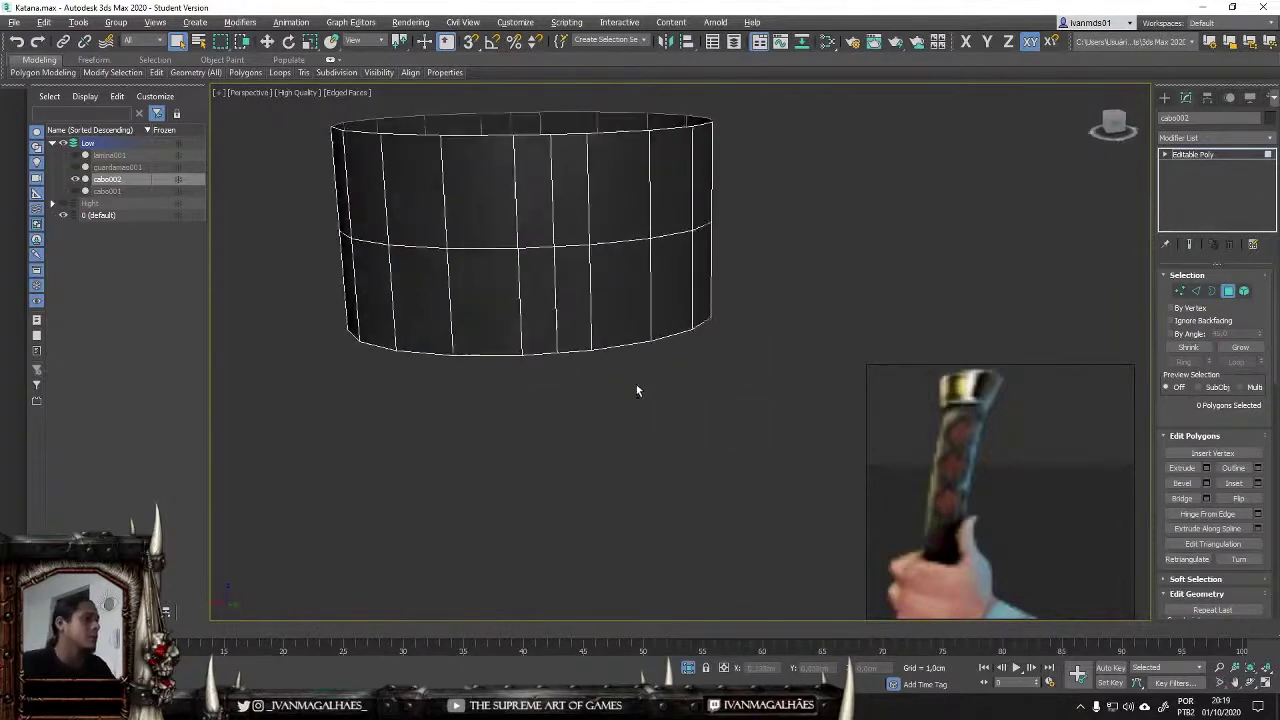
pyautogui.press('f')
pyautogui.press('z')
pyautogui.moveTo(458, 240); pyautogui.dragTo(708, 262)
pyautogui.press('Delete')
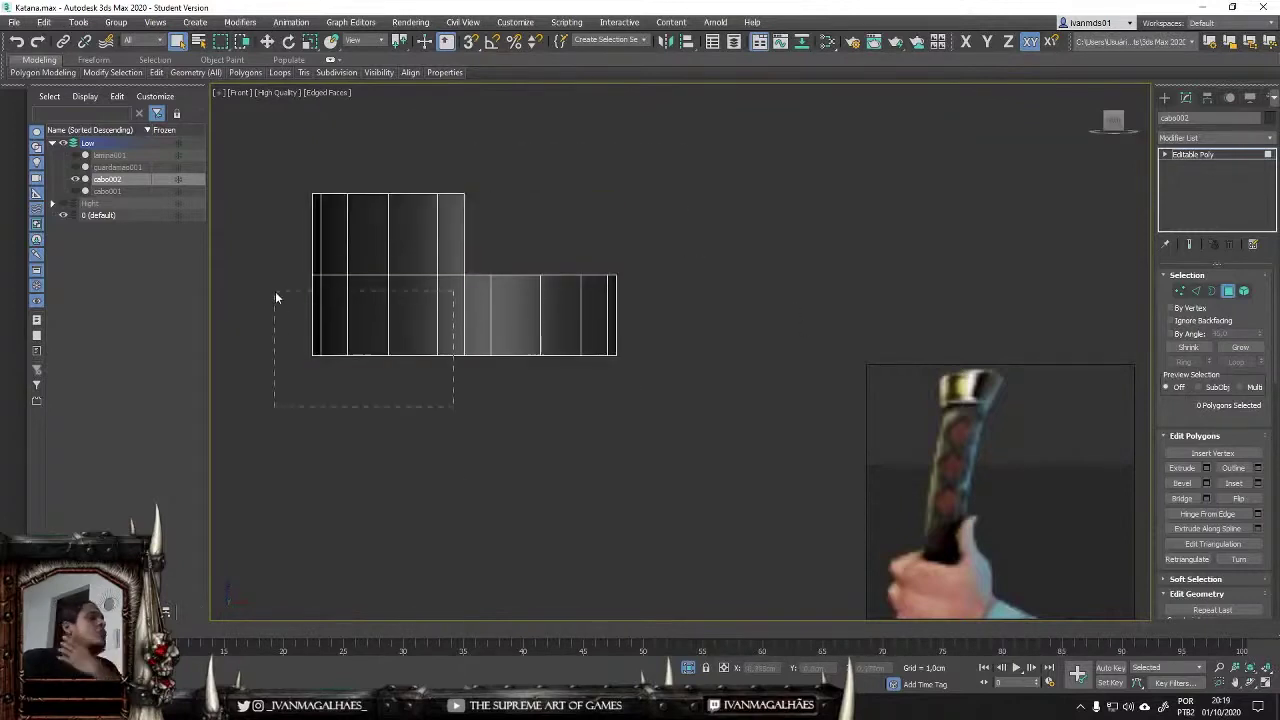
# Step: Delete the lower polygons on the other half, leaving two offset half-strips
pyautogui.moveTo(453, 406); pyautogui.dragTo(275, 297)
pyautogui.press('Delete')
pyautogui.press('t')
pyautogui.moveTo(355, 225); pyautogui.dragTo(777, 358)
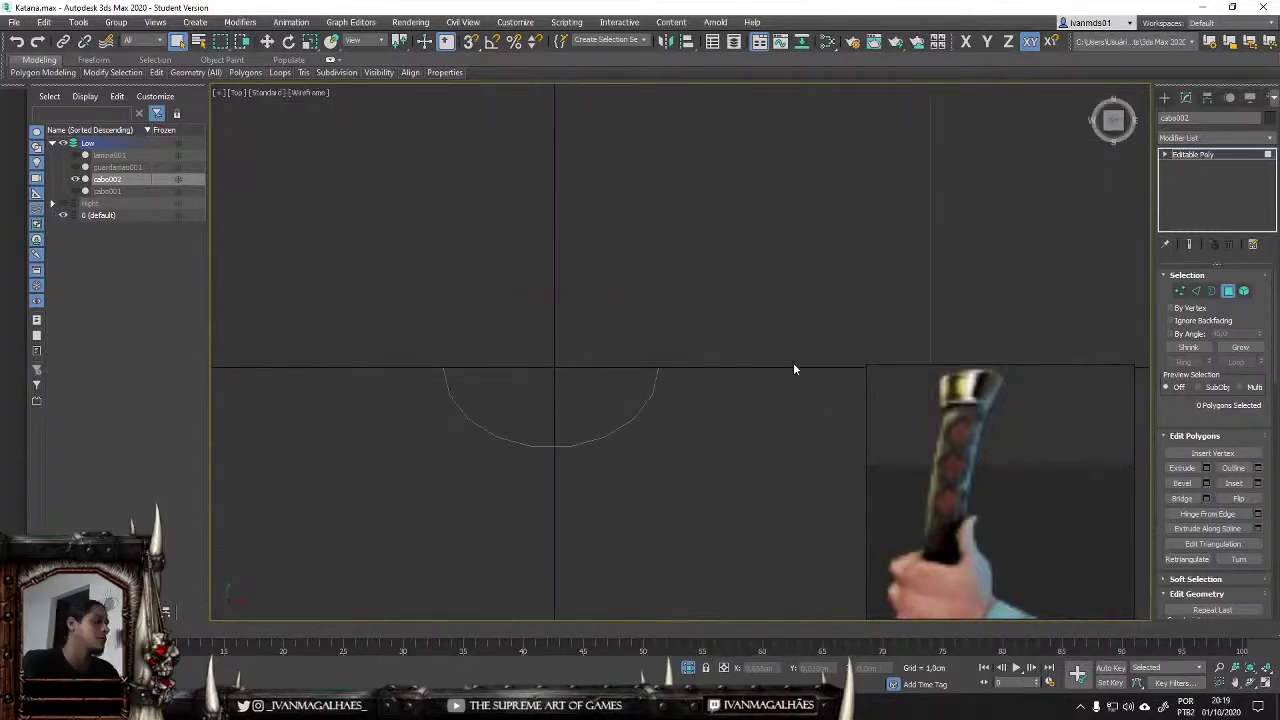
pyautogui.press('p')
pyautogui.keyDown('alt'); pyautogui.moveTo(668, 363); pyautogui.dragTo(734, 453, button='middle'); pyautogui.keyUp('alt')
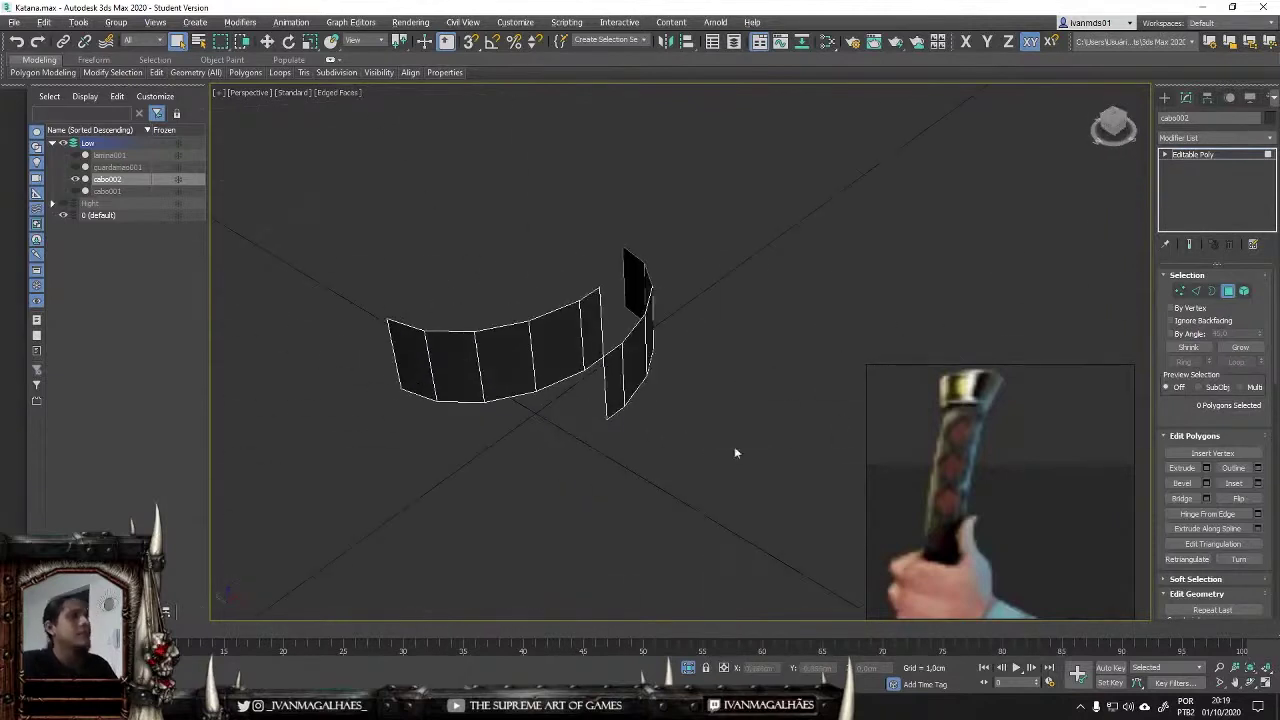
pyautogui.moveTo(595, 264)
pyautogui.keyDown('alt'); pyautogui.mouseDown(button='middle')
pyautogui.moveTo(696, 282)
pyautogui.moveTo(692, 297)
pyautogui.mouseUp(button='middle'); pyautogui.keyUp('alt')
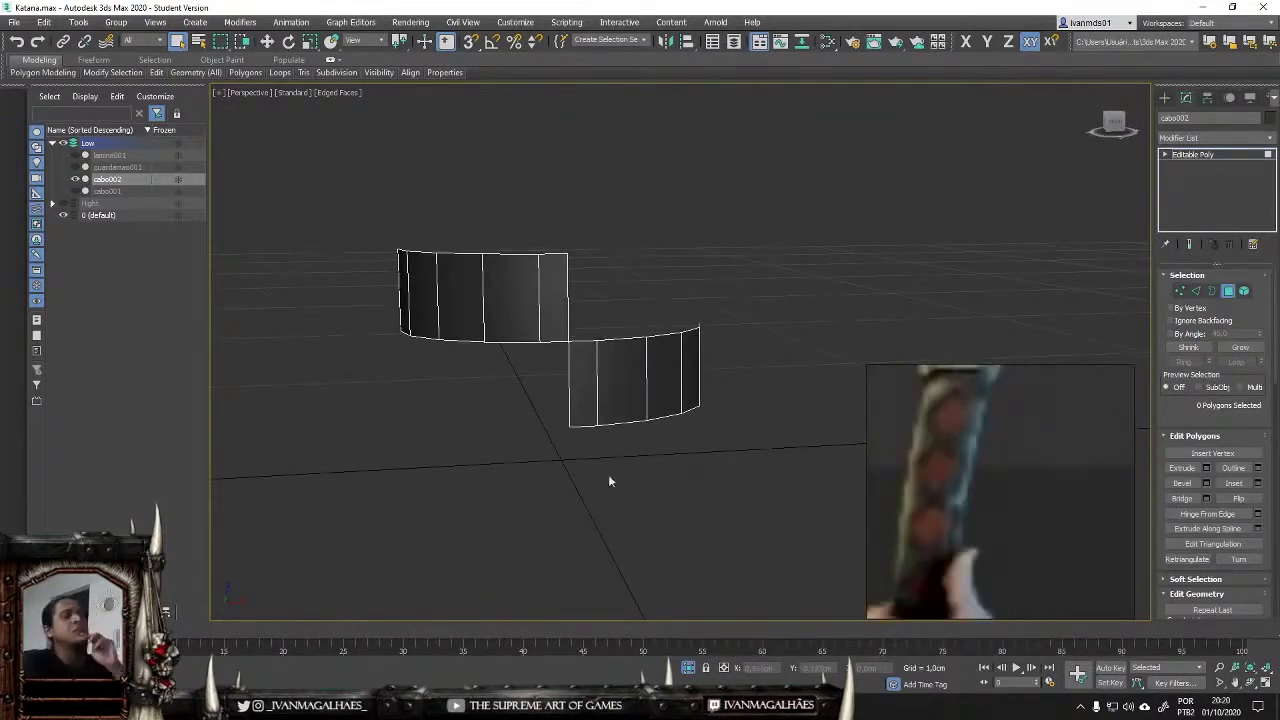
pyautogui.moveTo(774, 266)
pyautogui.keyDown('alt'); pyautogui.mouseDown(button='middle')
pyautogui.moveTo(617, 300)
pyautogui.moveTo(637, 277)
pyautogui.moveTo(586, 293)
pyautogui.mouseUp(button='middle'); pyautogui.keyUp('alt')
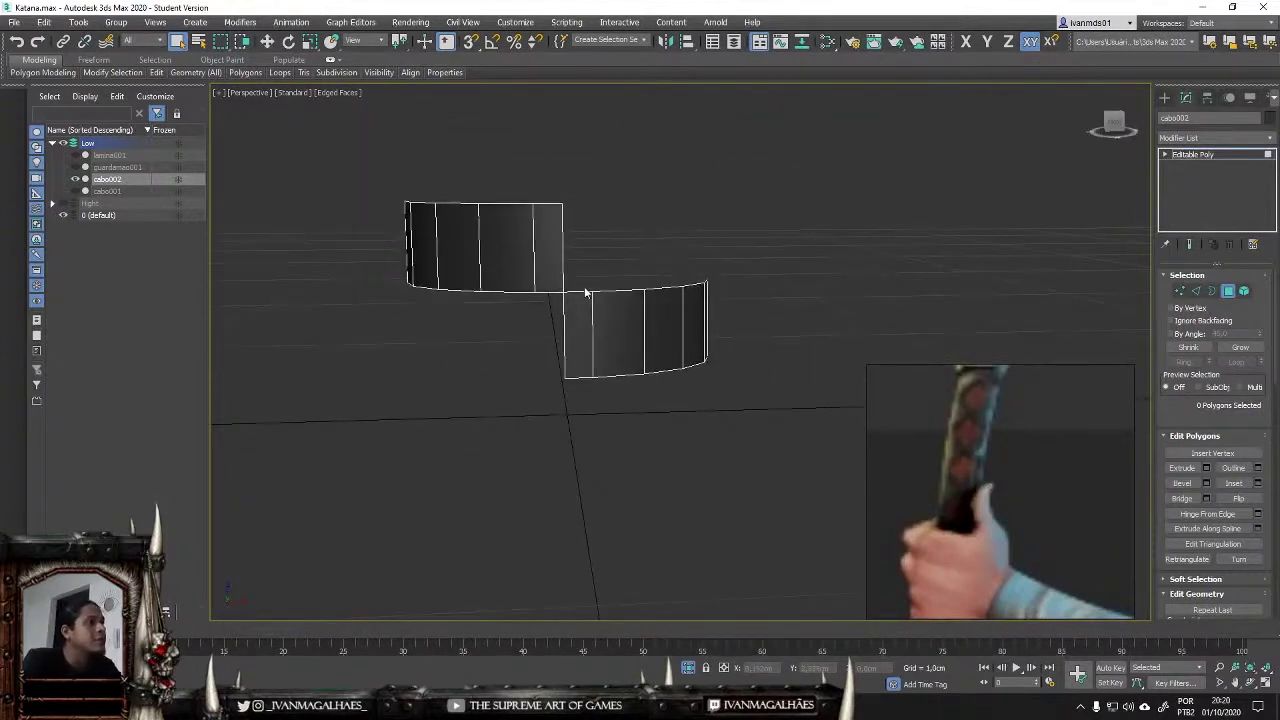
# Step: Select the corner vertices where the strips meet and pull one onto the lower strip
pyautogui.press('1')
pyautogui.moveTo(568, 246); pyautogui.dragTo(571, 294)
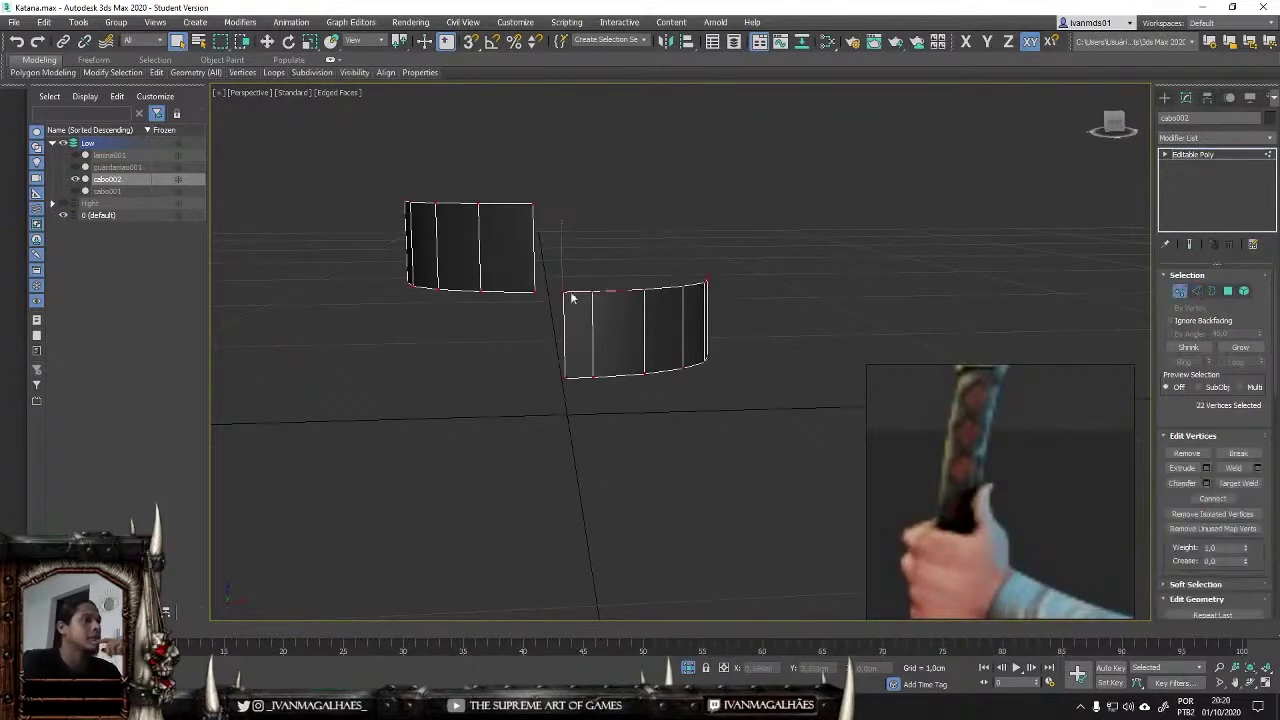
pyautogui.moveTo(571, 294)
pyautogui.keyDown('alt'); pyautogui.mouseDown(button='middle')
pyautogui.moveTo(631, 313)
pyautogui.moveTo(546, 196)
pyautogui.moveTo(672, 343)
pyautogui.moveTo(416, 489)
pyautogui.mouseUp(button='middle'); pyautogui.keyUp('alt')
pyautogui.press('w')
pyautogui.scroll(5, 546, 196)
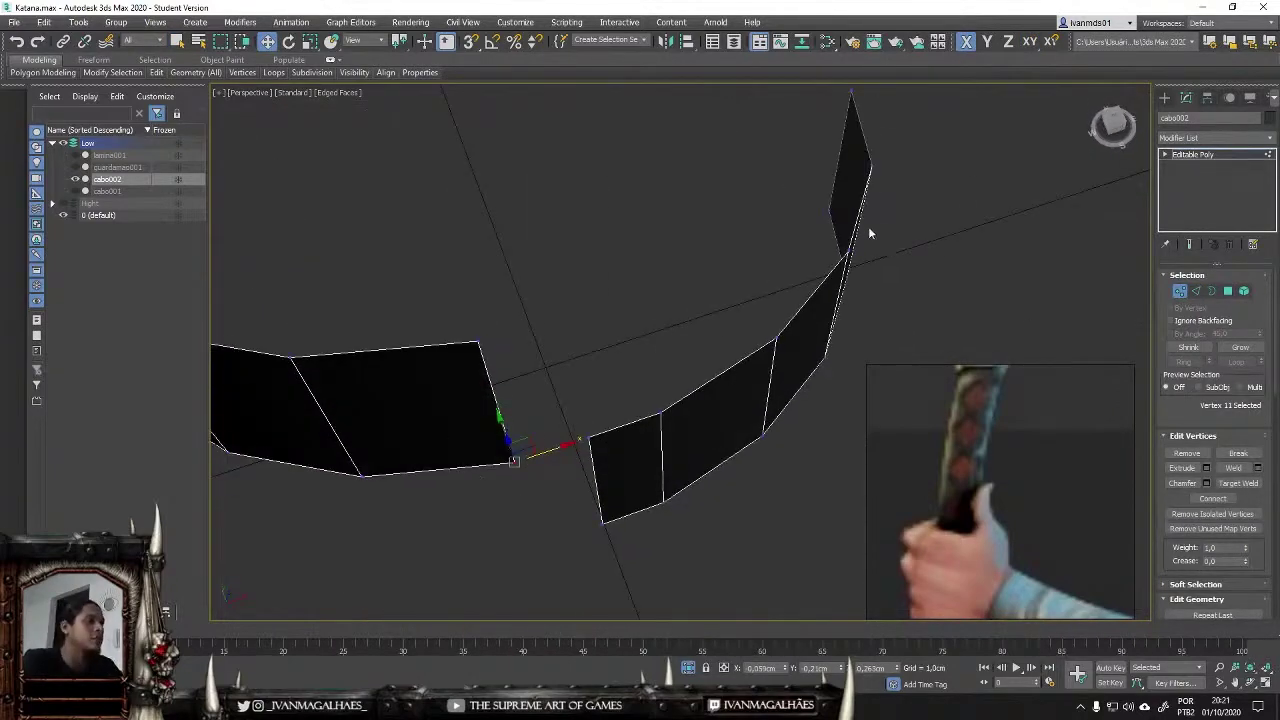
pyautogui.scroll(-2, 1217, 521)
pyautogui.scroll(-2, 1217, 521)
pyautogui.keyDown('alt'); pyautogui.moveTo(500, 413); pyautogui.dragTo(543, 449, button='middle'); pyautogui.keyUp('alt')
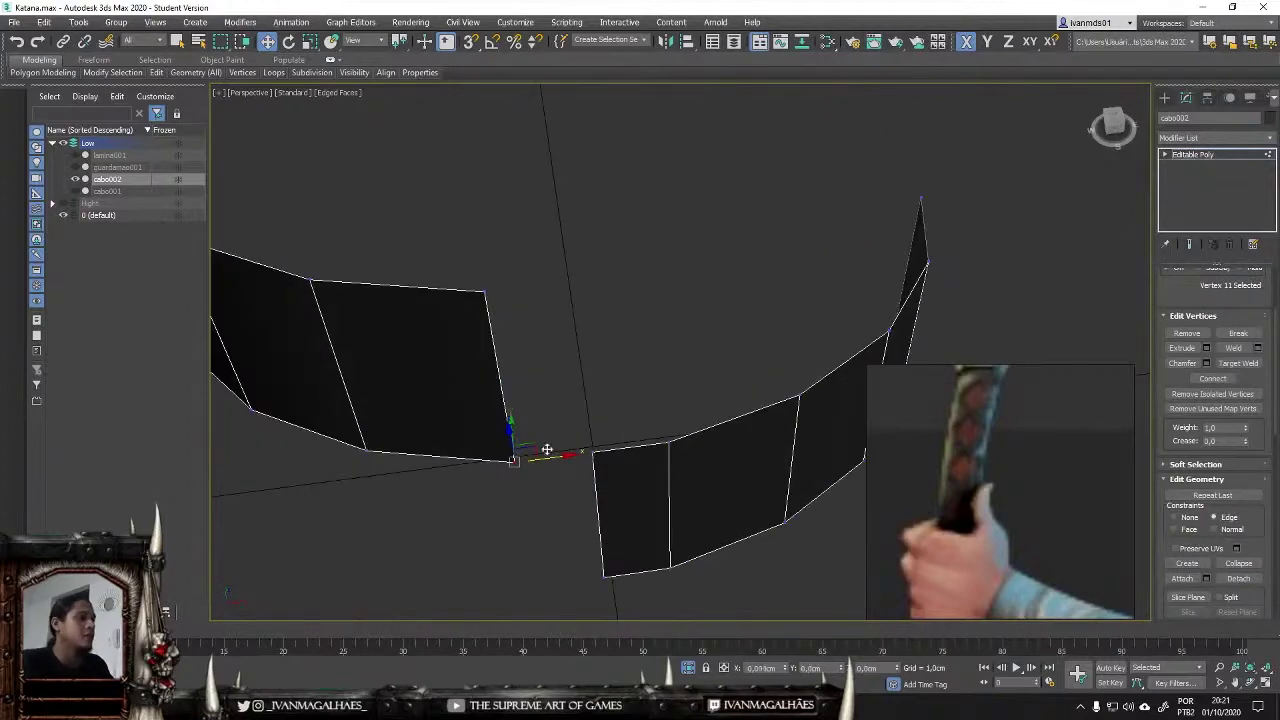
# Step: Set vertex Constraints to Edge and inspect the joined diagonal strips
pyautogui.click(486, 290)
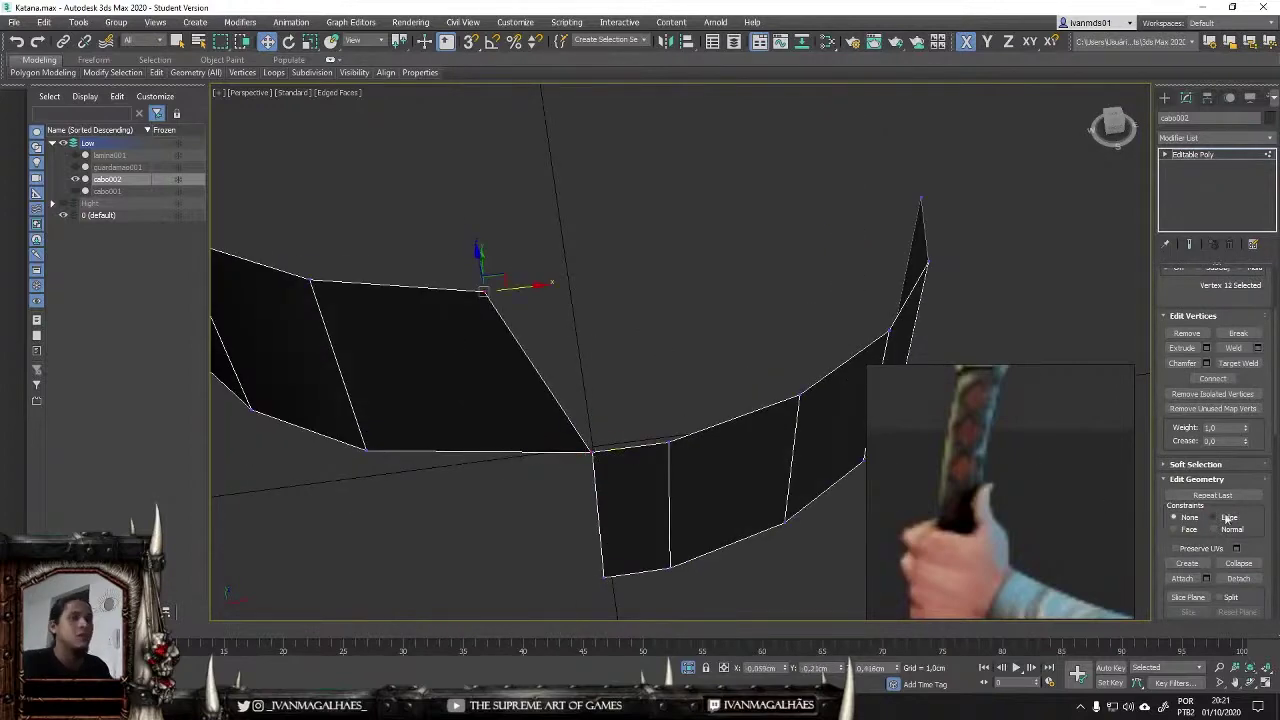
pyautogui.hotkey('shift', 'x')
pyautogui.scroll(4, 482, 320)
pyautogui.moveTo(470, 330)
pyautogui.keyDown('alt'); pyautogui.mouseDown(button='middle')
pyautogui.moveTo(482, 320)
pyautogui.moveTo(591, 349)
pyautogui.mouseUp(button='middle'); pyautogui.keyUp('alt')
pyautogui.scroll(-5, 551, 303)
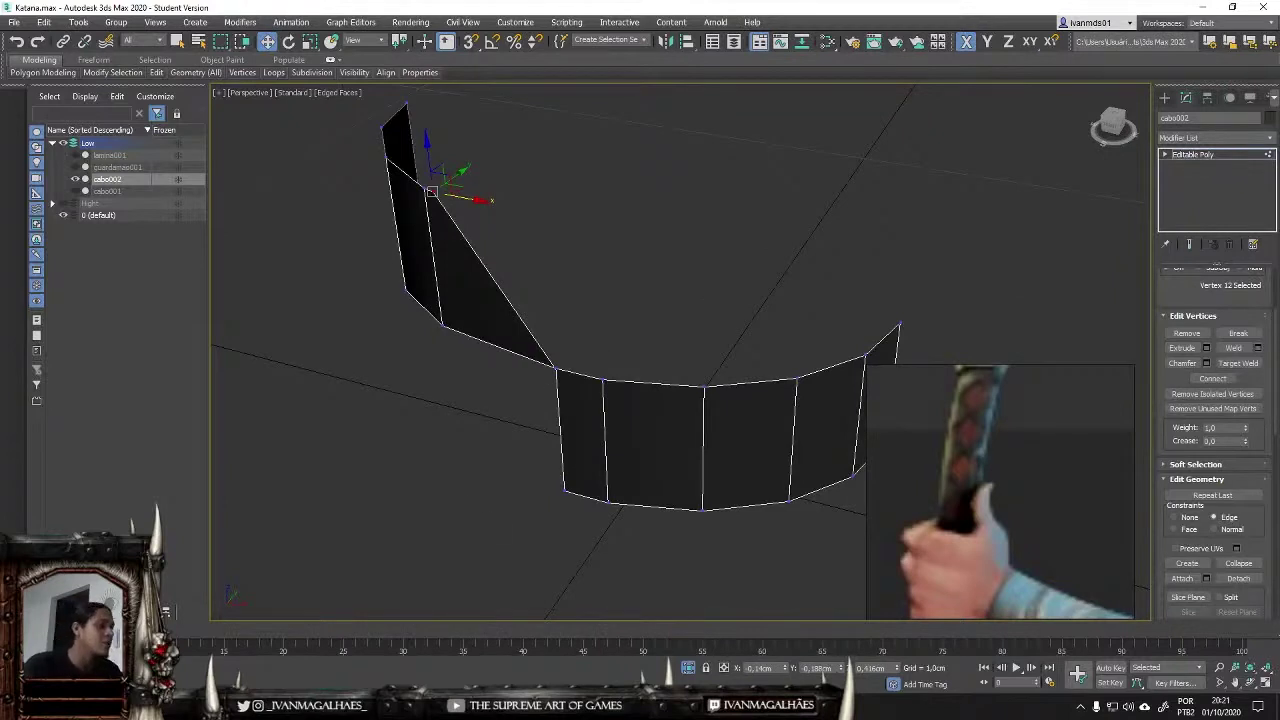
pyautogui.hotkey('ctrl', 'shift', 'h')
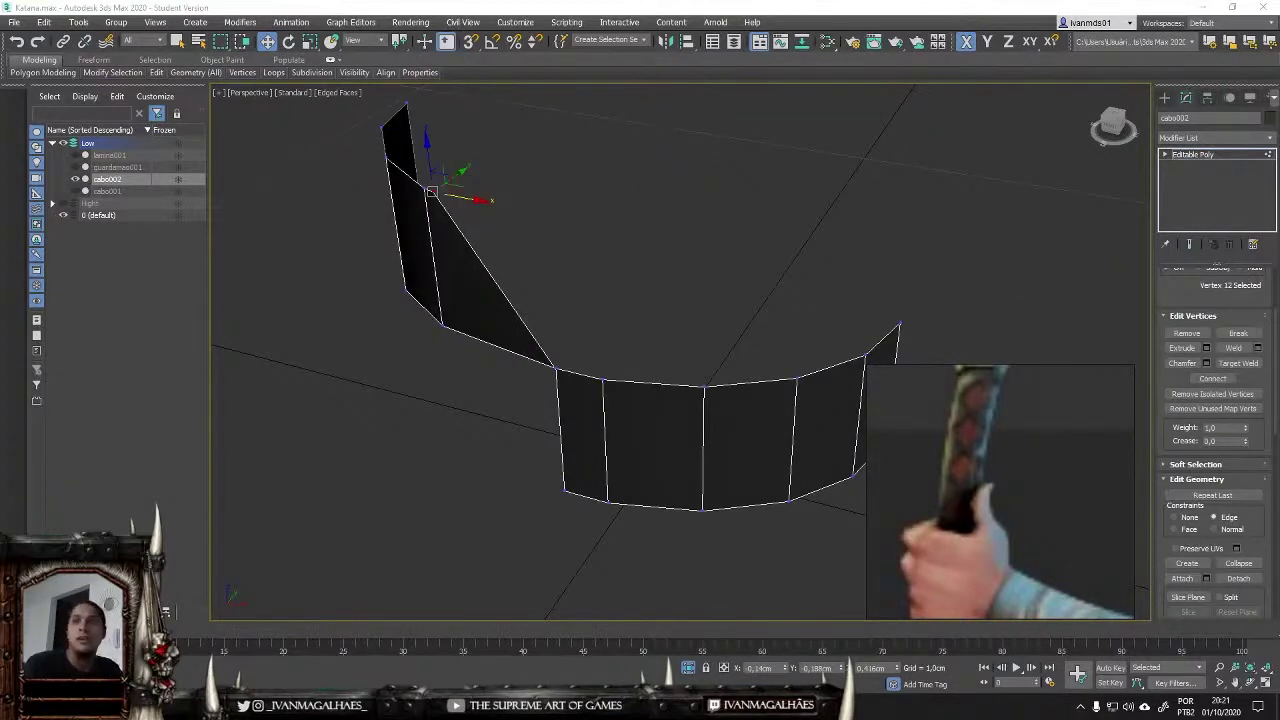
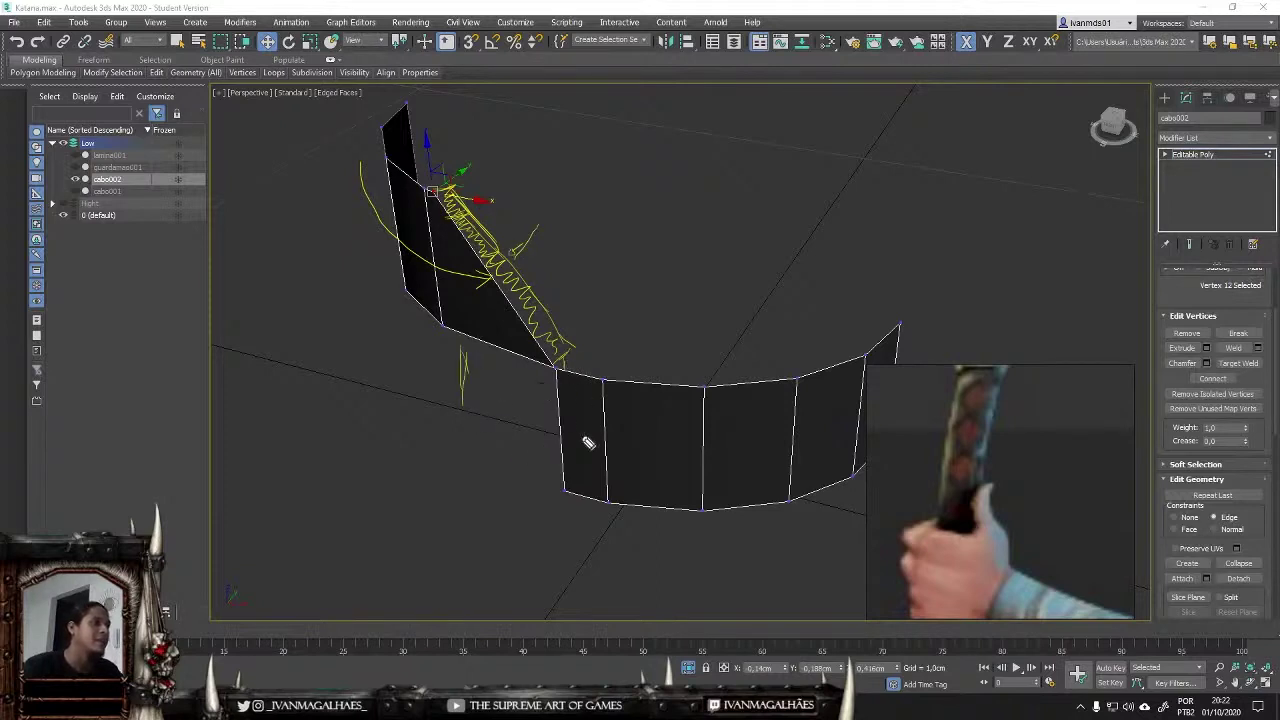
# Step: Sketch annotation arrows showing the wrap direction and zigzag pattern, then clear them
pyautogui.moveTo(820, 410); pyautogui.dragTo(586, 432)
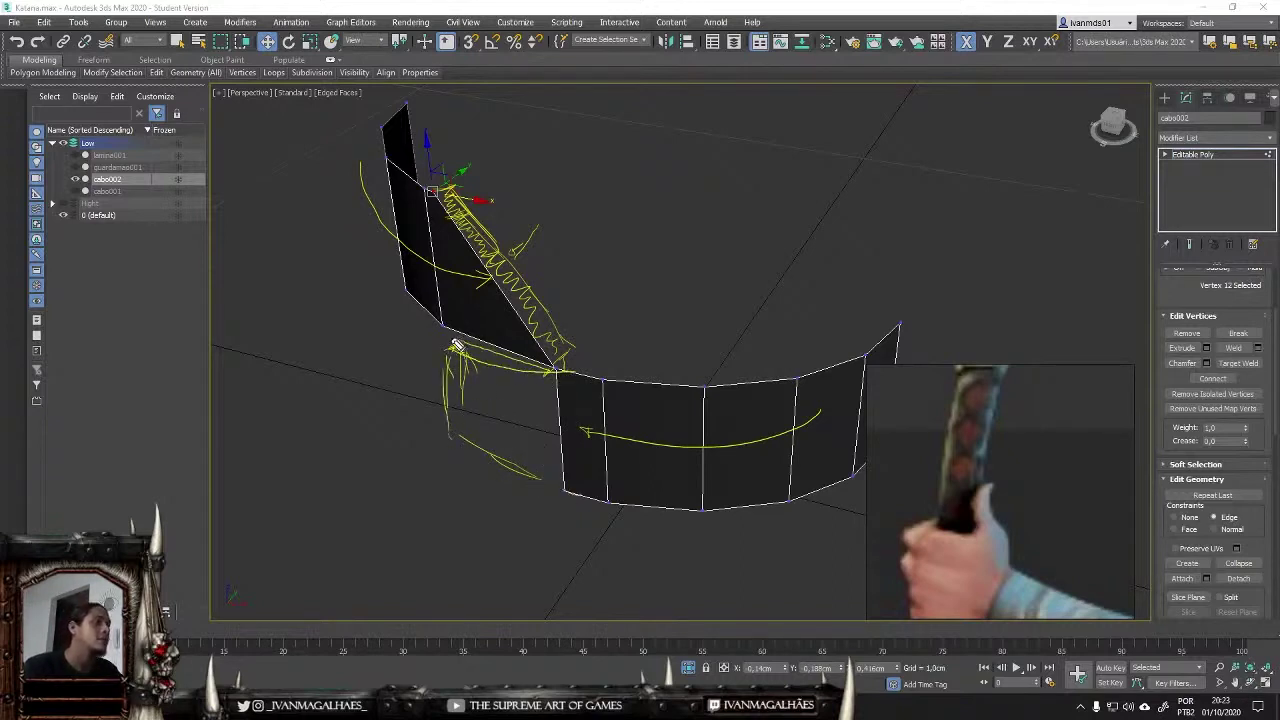
pyautogui.moveTo(447, 374); pyautogui.dragTo(505, 462)
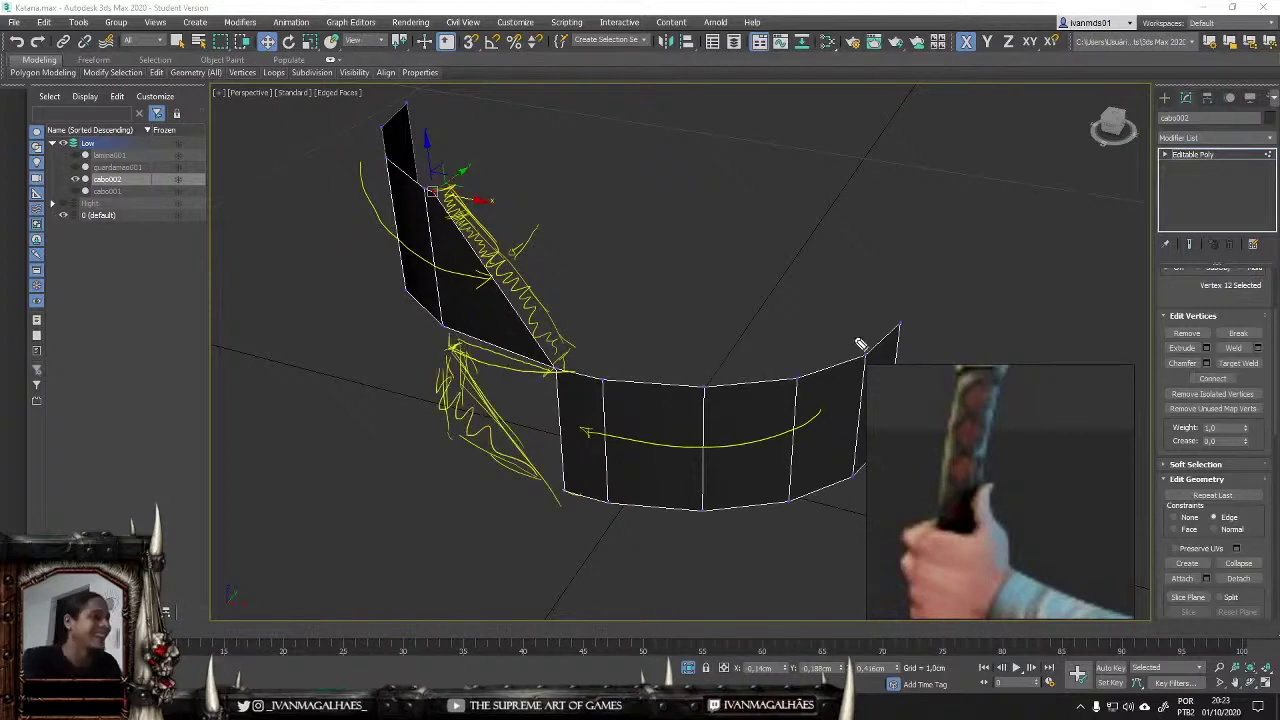
pyautogui.press('Escape')
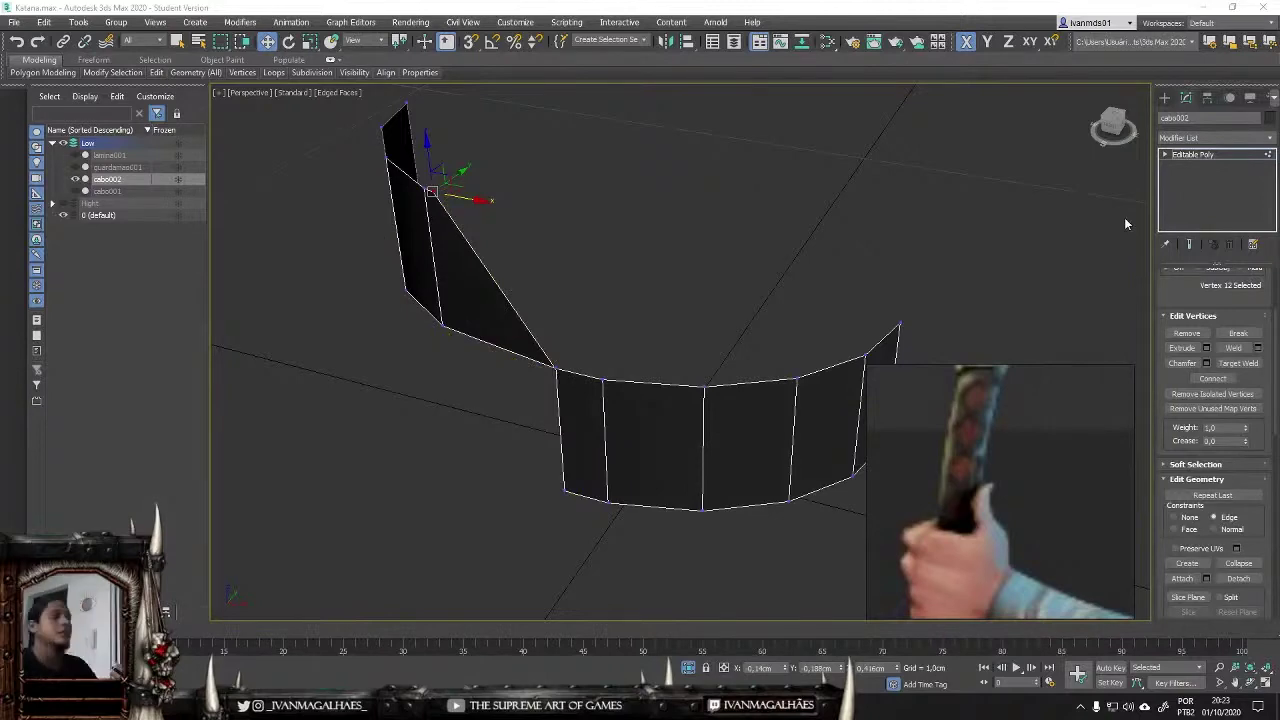
# Step: Select the corner vertex where the bands meet and pull it down to slant the band's end diagonally
pyautogui.scroll(3, 1215, 400)
pyautogui.keyDown('alt'); pyautogui.moveTo(640, 300); pyautogui.dragTo(722, 306, button='middle'); pyautogui.keyUp('alt')
pyautogui.click(582, 492)
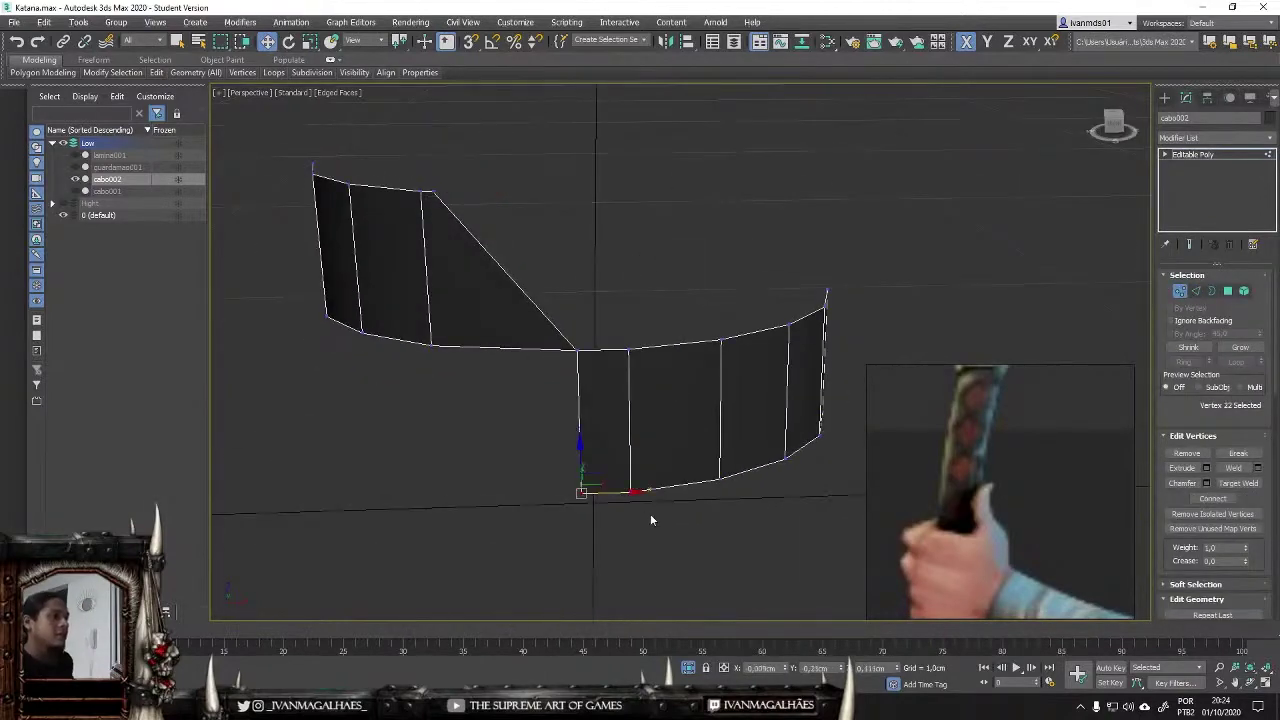
pyautogui.click(577, 350)
pyautogui.scroll(3, 560, 352)
pyautogui.scroll(3, 385, 371)
pyautogui.scroll(-3, 385, 371)
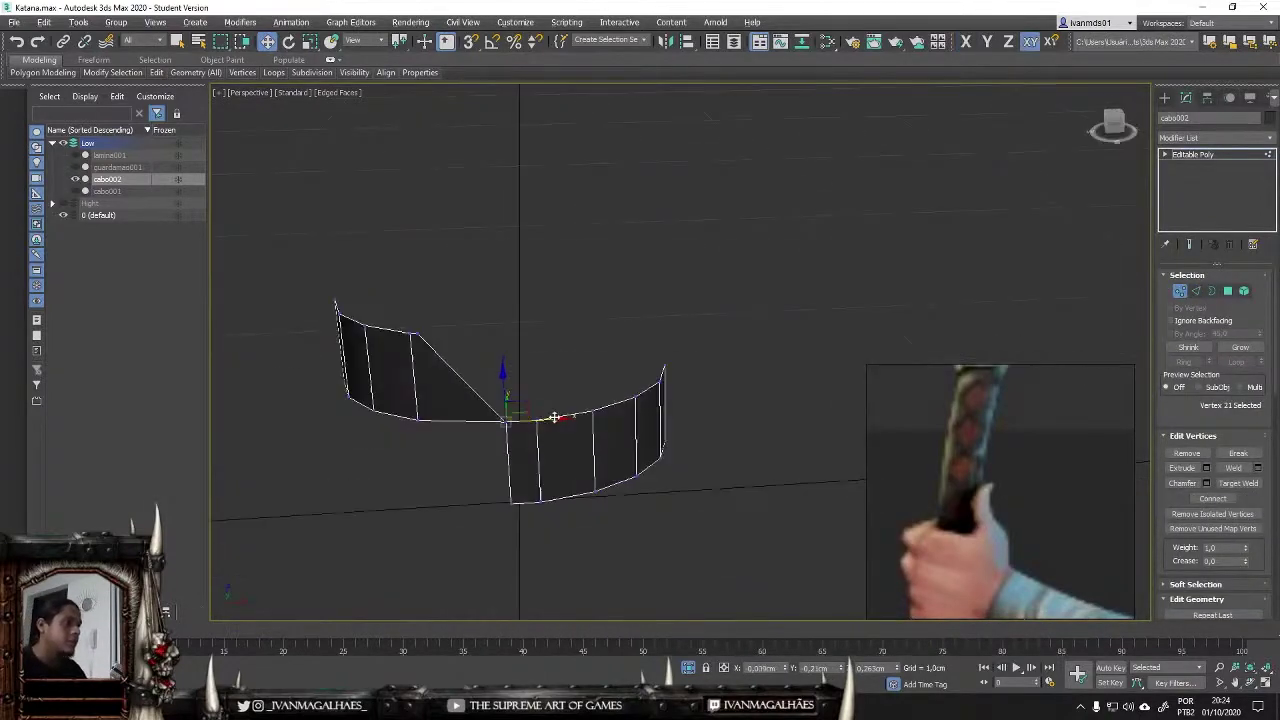
pyautogui.click(502, 408)
pyautogui.scroll(3, 423, 389)
pyautogui.scroll(-2, 455, 390)
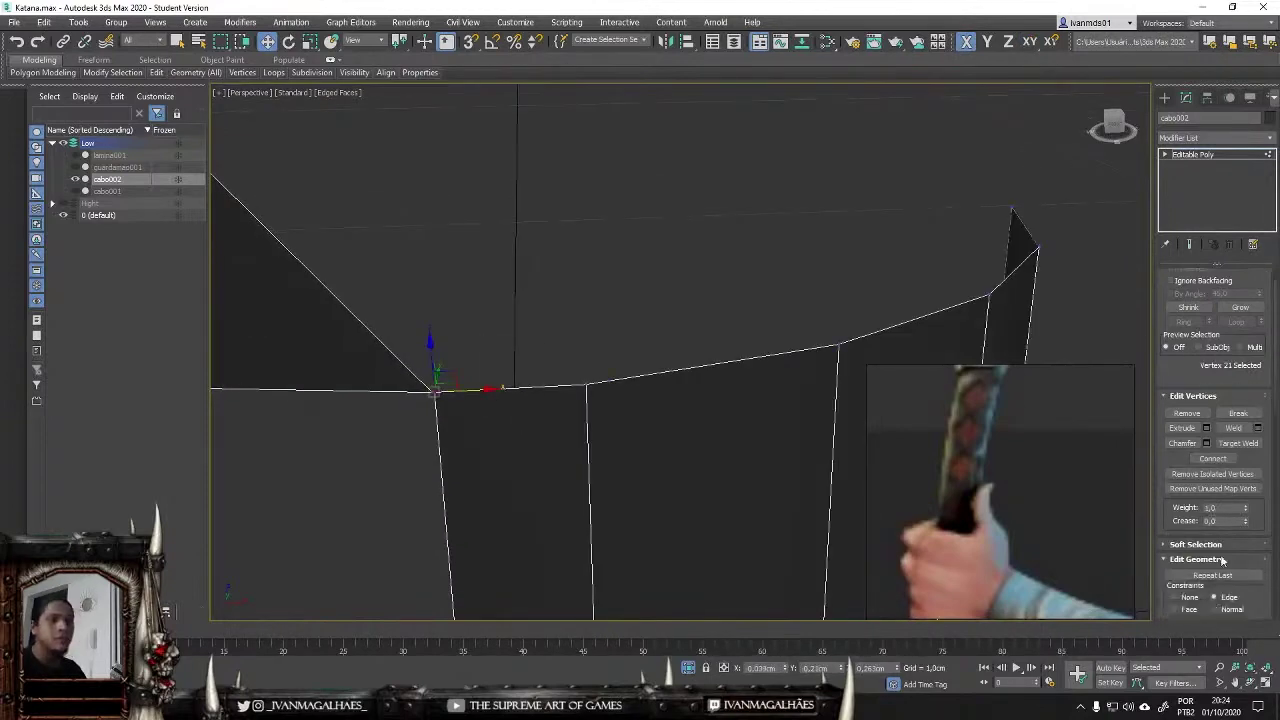
pyautogui.scroll(-3, 600, 372)
pyautogui.scroll(5, 646, 366)
pyautogui.scroll(-3, 474, 342)
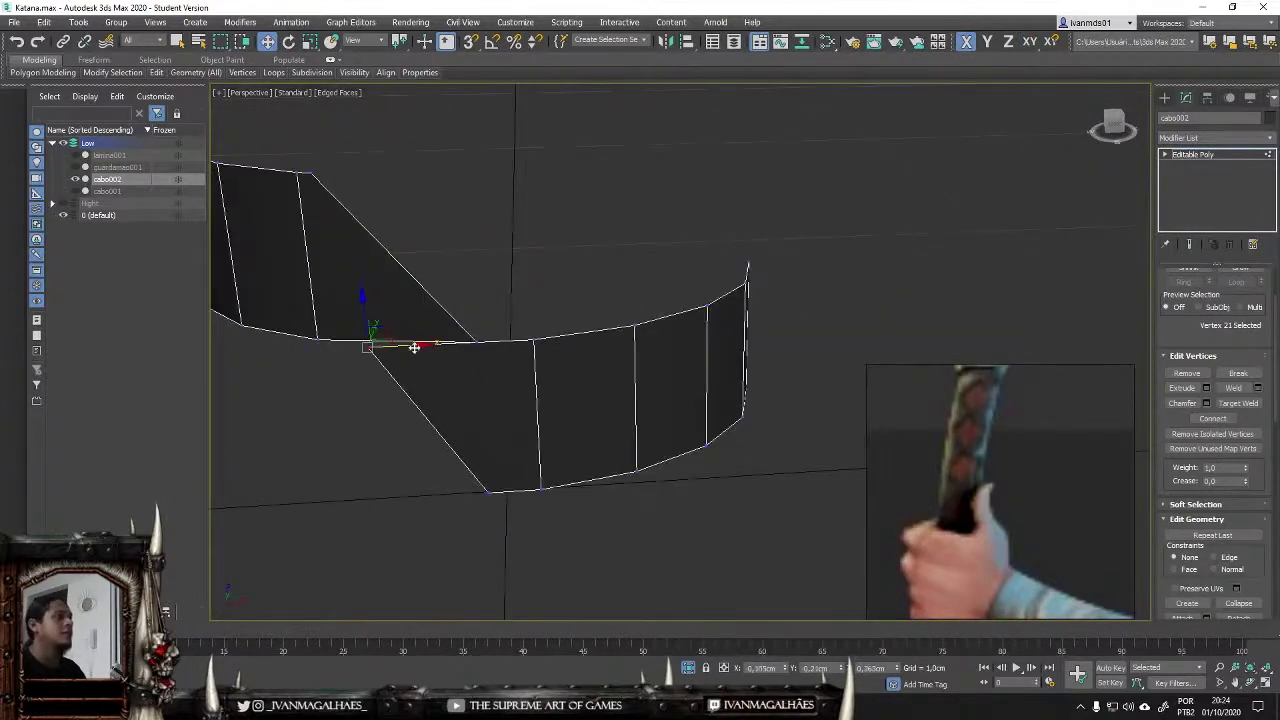
pyautogui.moveTo(412, 348)
pyautogui.keyDown('alt'); pyautogui.mouseDown(button='middle')
pyautogui.moveTo(405, 391)
pyautogui.moveTo(691, 437)
pyautogui.mouseUp(button='middle'); pyautogui.keyUp('alt')
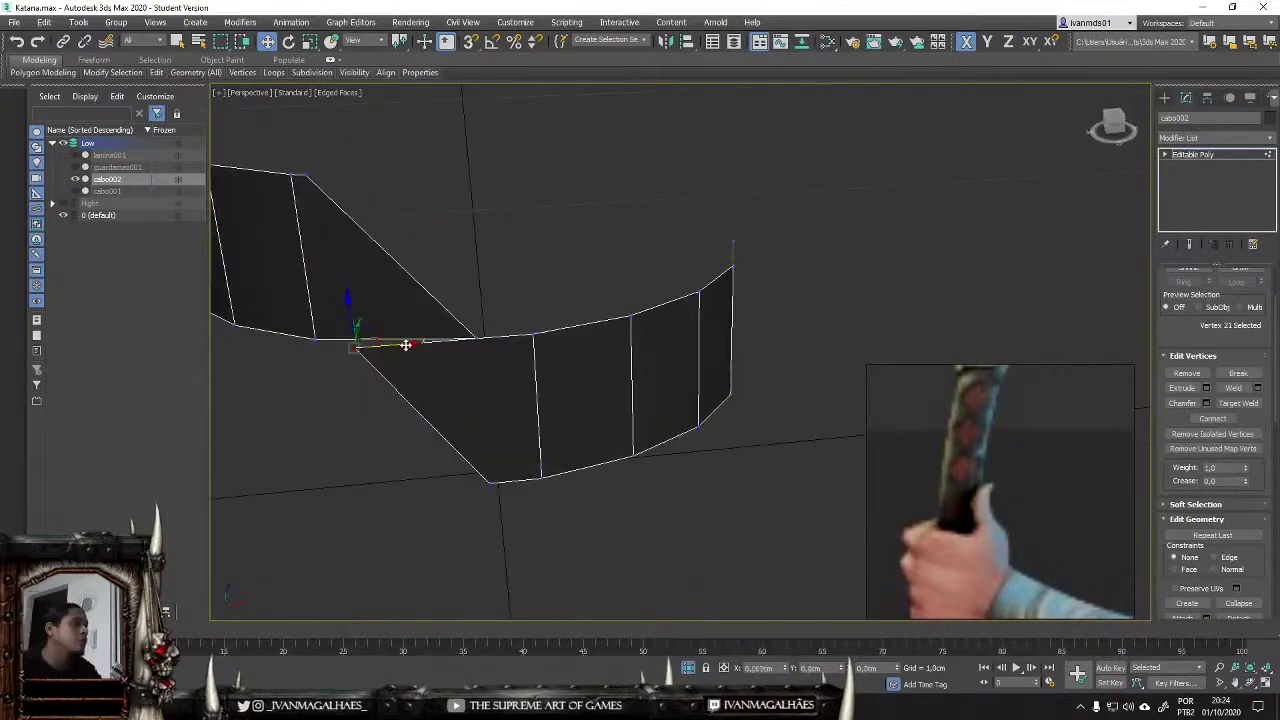
pyautogui.moveTo(405, 345); pyautogui.dragTo(1012, 497)
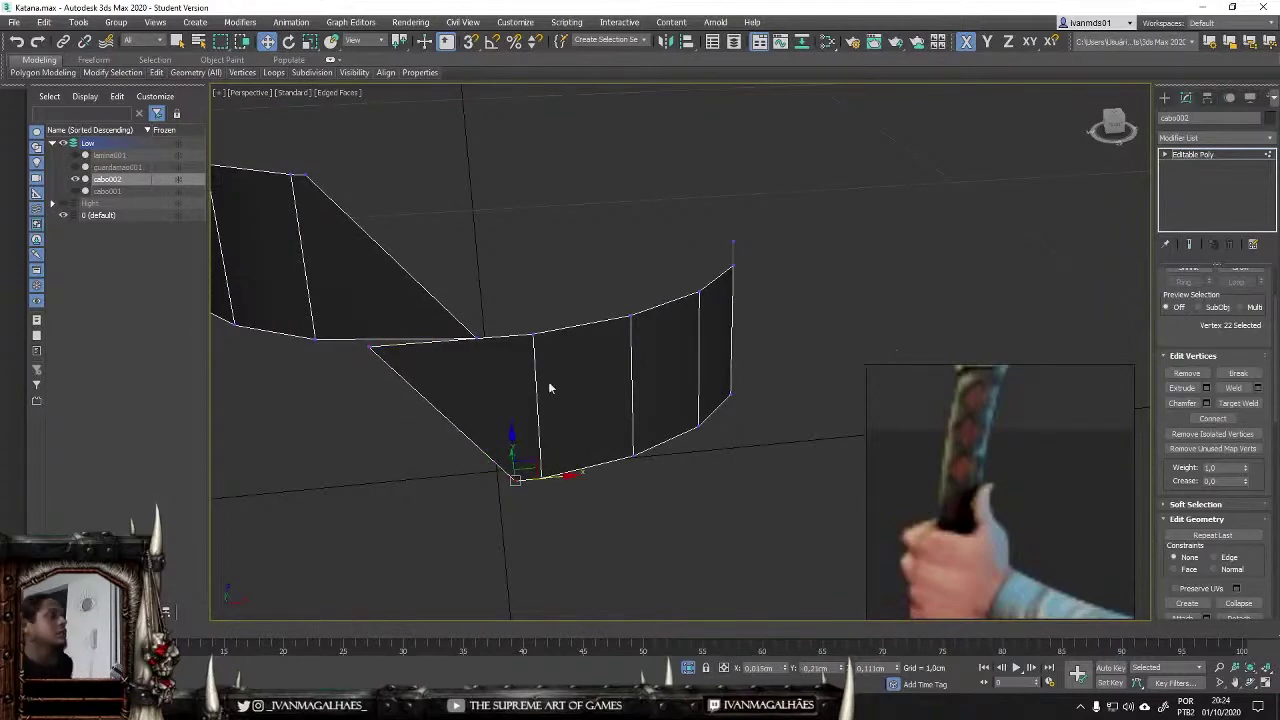
# Step: Select another strip vertex and inspect the strip's edges from side and lower angles in Edge mode
pyautogui.scroll(2, 1255, 390)
pyautogui.moveTo(730, 470)
pyautogui.keyDown('alt'); pyautogui.mouseDown(button='middle')
pyautogui.moveTo(620, 527)
pyautogui.moveTo(700, 500)
pyautogui.mouseUp(button='middle'); pyautogui.keyUp('alt')
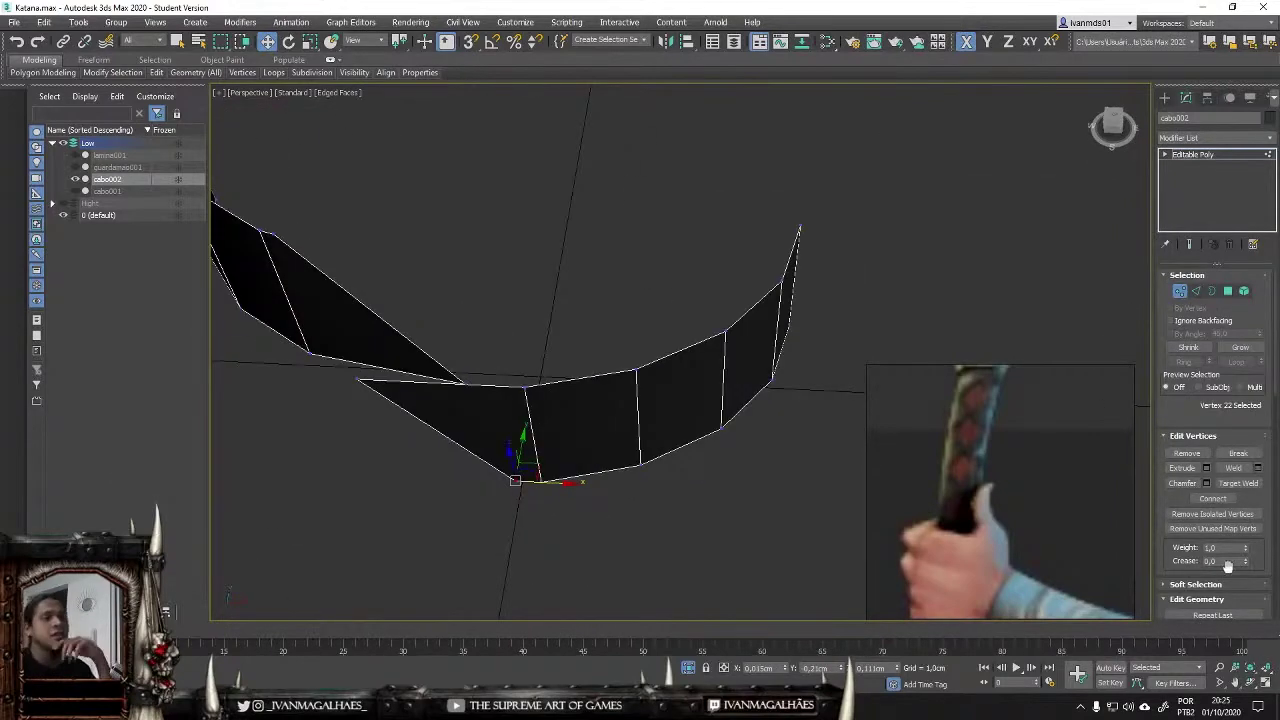
pyautogui.scroll(-2, 1215, 450)
pyautogui.click(466, 372)
pyautogui.moveTo(551, 394)
pyautogui.keyDown('alt'); pyautogui.mouseDown(button='middle')
pyautogui.moveTo(612, 417)
pyautogui.moveTo(614, 397)
pyautogui.moveTo(677, 343)
pyautogui.moveTo(477, 329)
pyautogui.moveTo(646, 317)
pyautogui.moveTo(680, 371)
pyautogui.moveTo(619, 383)
pyautogui.mouseUp(button='middle'); pyautogui.keyUp('alt')
pyautogui.press('2')
pyautogui.click(477, 329)
pyautogui.scroll(3, 470, 315)
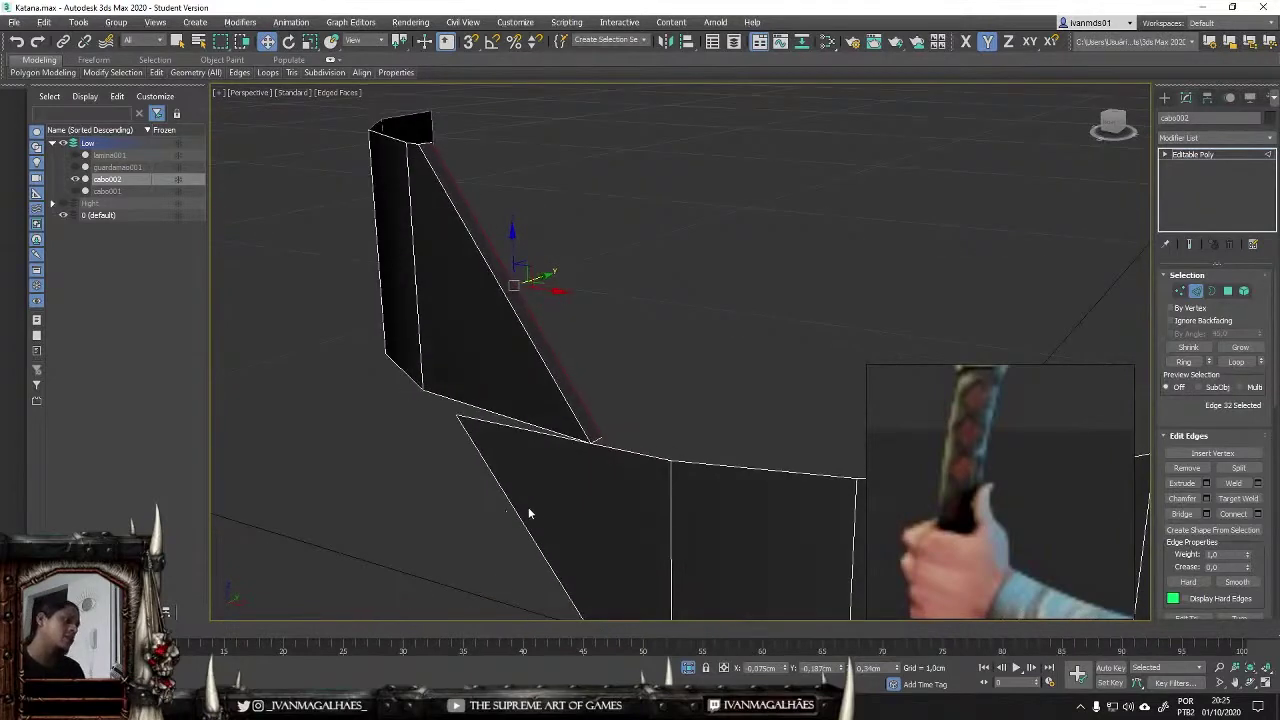
pyautogui.moveTo(529, 514)
pyautogui.keyDown('alt'); pyautogui.mouseDown(button='middle')
pyautogui.moveTo(643, 437)
pyautogui.moveTo(442, 527)
pyautogui.mouseUp(button='middle'); pyautogui.keyUp('alt')
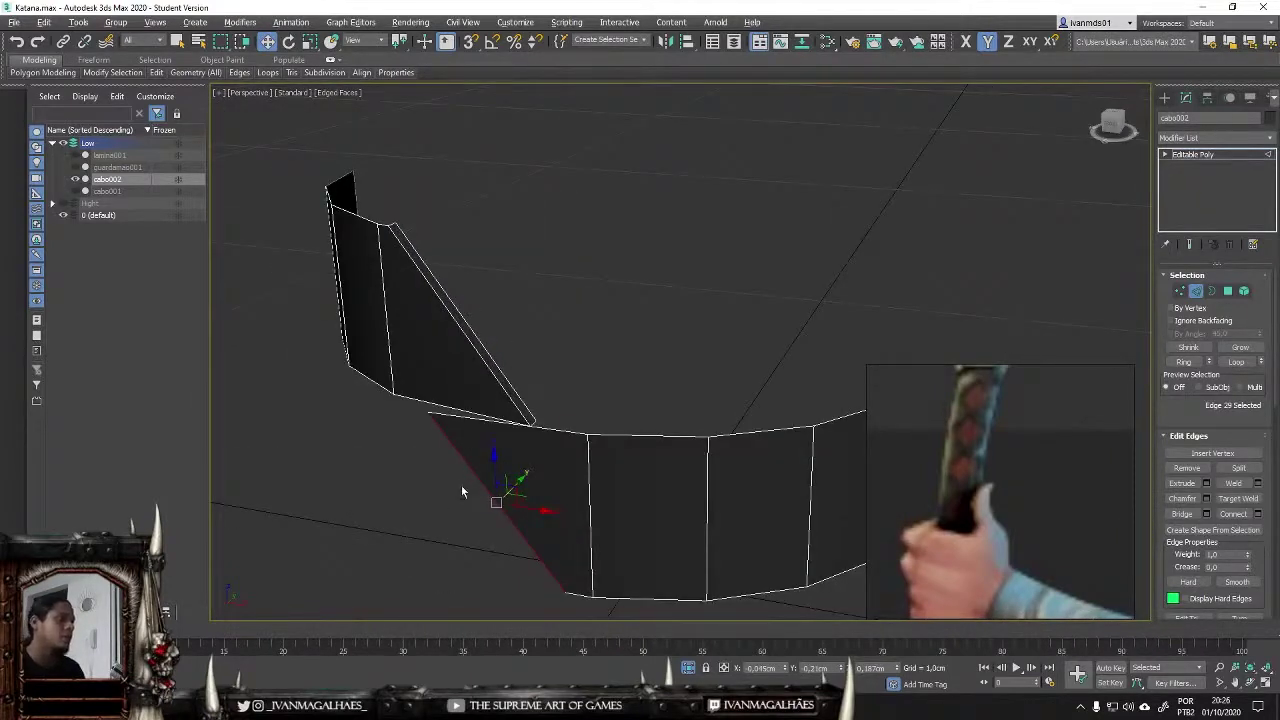
pyautogui.moveTo(461, 485)
pyautogui.keyDown('alt'); pyautogui.mouseDown(button='middle')
pyautogui.moveTo(437, 500)
pyautogui.moveTo(564, 322)
pyautogui.moveTo(1076, 491)
pyautogui.moveTo(479, 520)
pyautogui.moveTo(500, 330)
pyautogui.moveTo(550, 603)
pyautogui.mouseUp(button='middle'); pyautogui.keyUp('alt')
pyautogui.press('1')
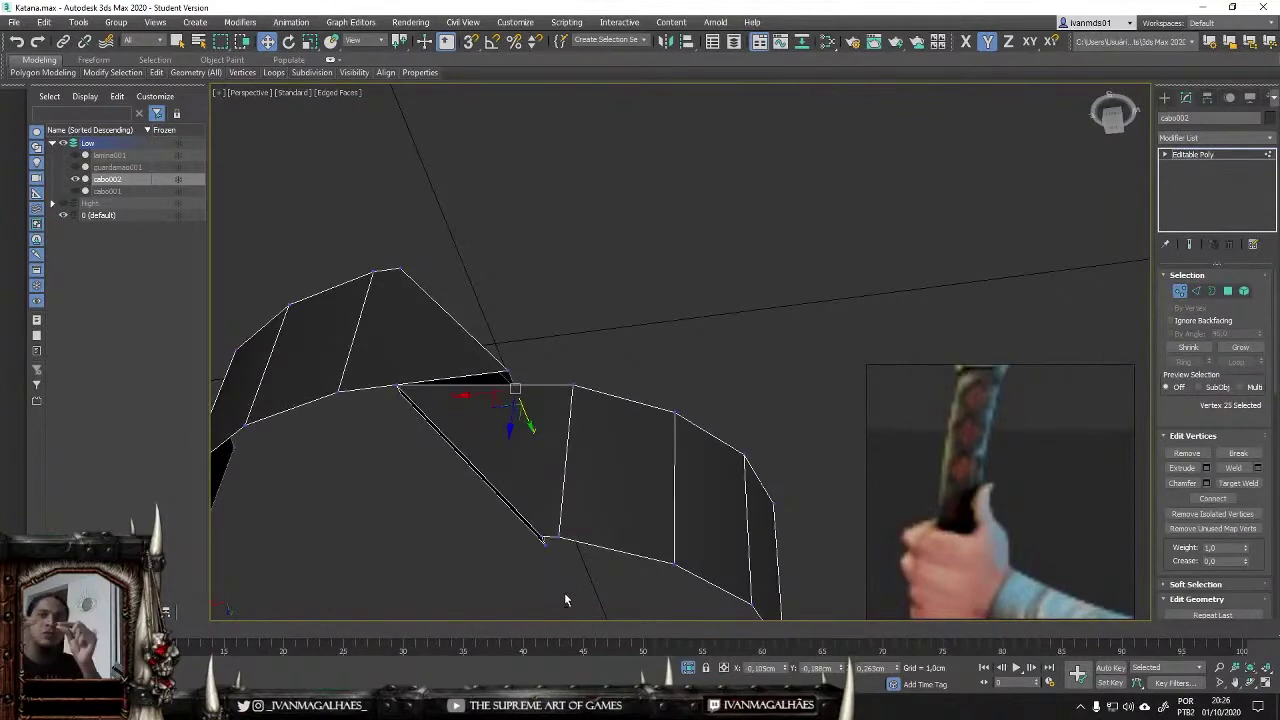
pyautogui.moveTo(564, 598)
pyautogui.keyDown('alt'); pyautogui.mouseDown(button='middle')
pyautogui.moveTo(727, 490)
pyautogui.moveTo(688, 303)
pyautogui.moveTo(552, 451)
pyautogui.moveTo(515, 258)
pyautogui.moveTo(518, 318)
pyautogui.moveTo(641, 465)
pyautogui.moveTo(511, 501)
pyautogui.moveTo(641, 517)
pyautogui.moveTo(541, 405)
pyautogui.moveTo(522, 407)
pyautogui.moveTo(634, 322)
pyautogui.moveTo(750, 164)
pyautogui.moveTo(736, 340)
pyautogui.moveTo(646, 399)
pyautogui.moveTo(420, 289)
pyautogui.moveTo(811, 323)
pyautogui.moveTo(838, 207)
pyautogui.mouseUp(button='middle'); pyautogui.keyUp('alt')
# Step: Add a Shell modifier to the strip with a 0.002cm outer amount
pyautogui.click(634, 322)
pyautogui.click(1214, 137)
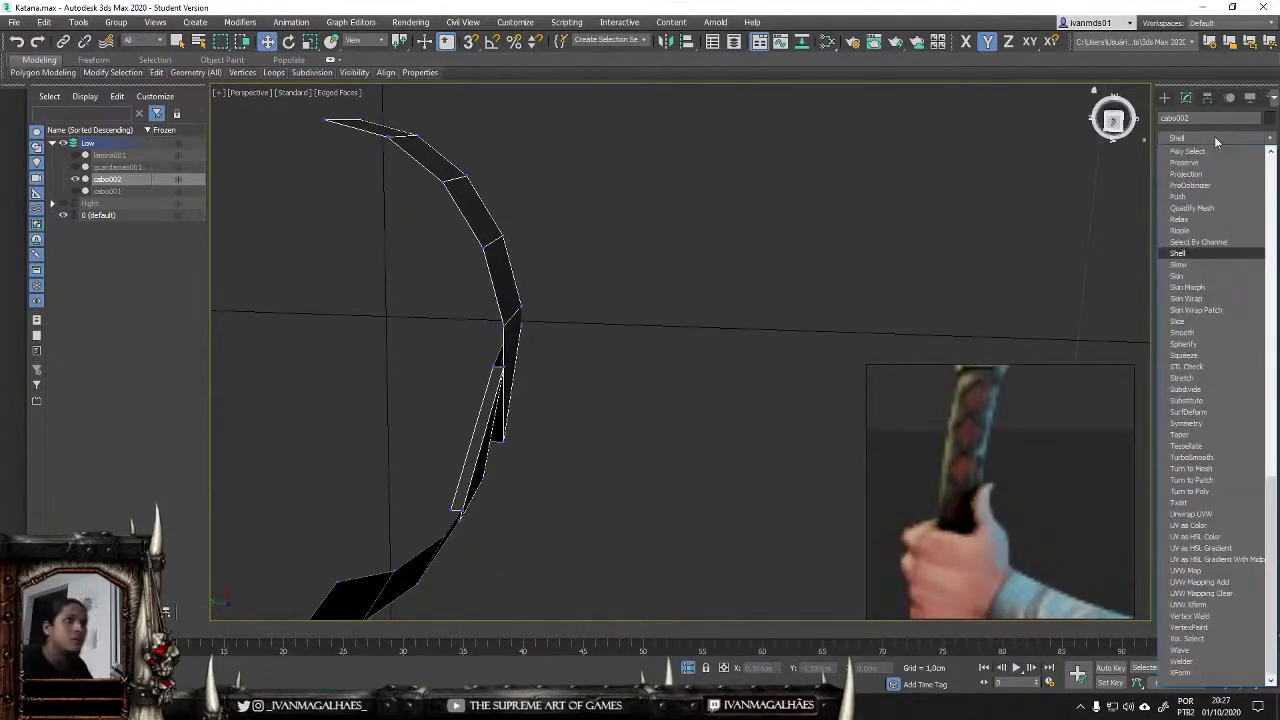
pyautogui.click(1250, 316)
pyautogui.moveTo(1258, 316); pyautogui.dragTo(1258, 340)
pyautogui.scroll(5, 654, 231)
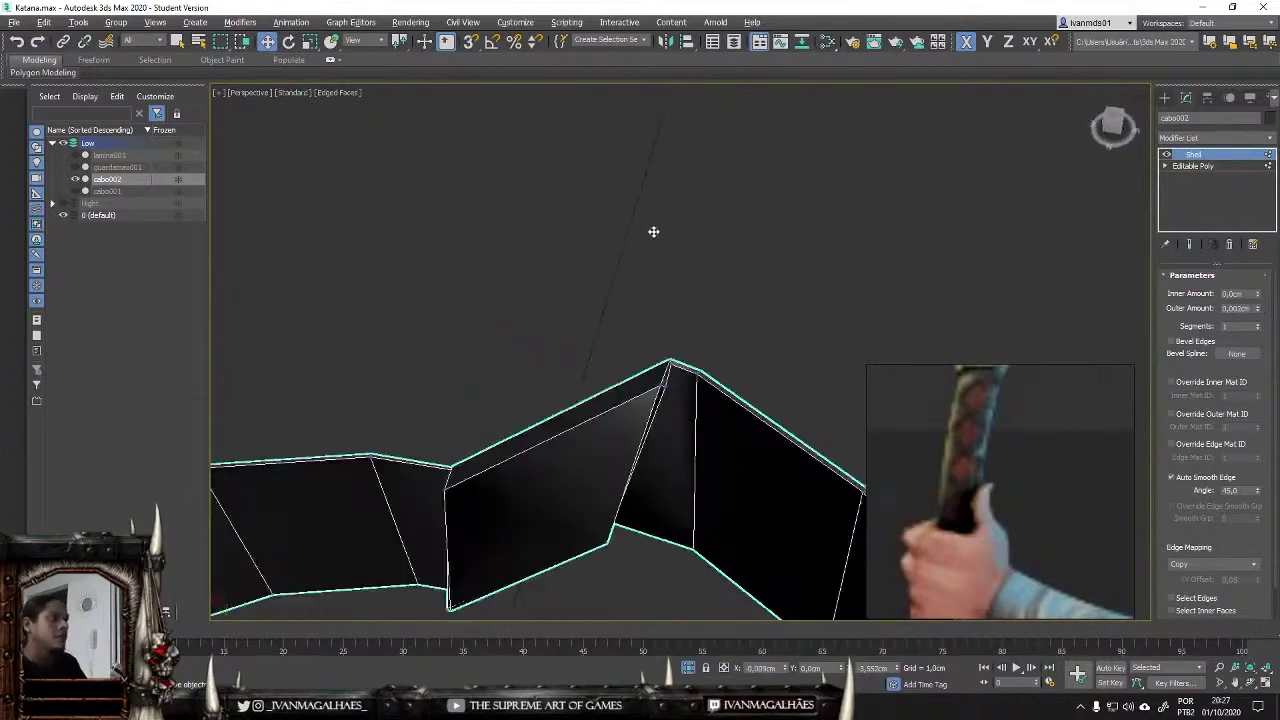
pyautogui.scroll(3, 636, 333)
pyautogui.scroll(-6, 636, 333)
pyautogui.keyDown('alt'); pyautogui.moveTo(592, 391); pyautogui.dragTo(608, 507, button='middle'); pyautogui.keyUp('alt')
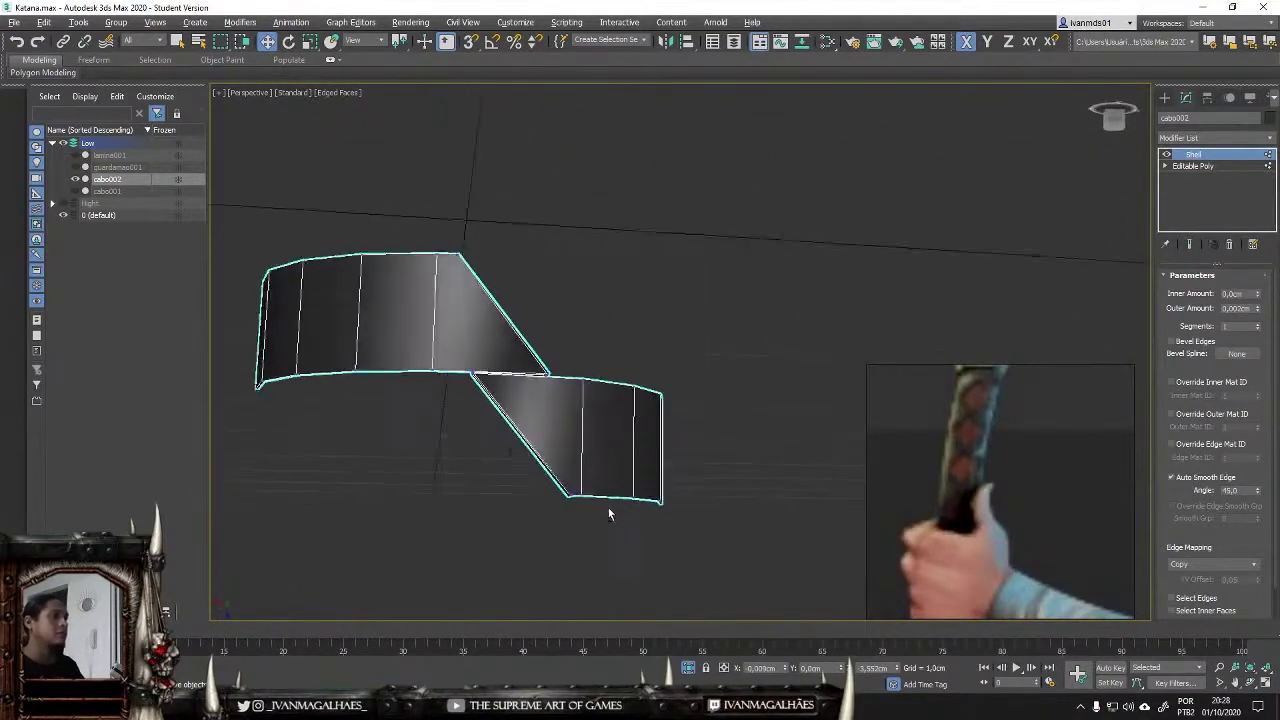
pyautogui.scroll(-1, 1221, 502)
pyautogui.moveTo(746, 367)
pyautogui.keyDown('alt'); pyautogui.mouseDown(button='middle')
pyautogui.moveTo(769, 273)
pyautogui.moveTo(762, 440)
pyautogui.mouseUp(button='middle'); pyautogui.keyUp('alt')
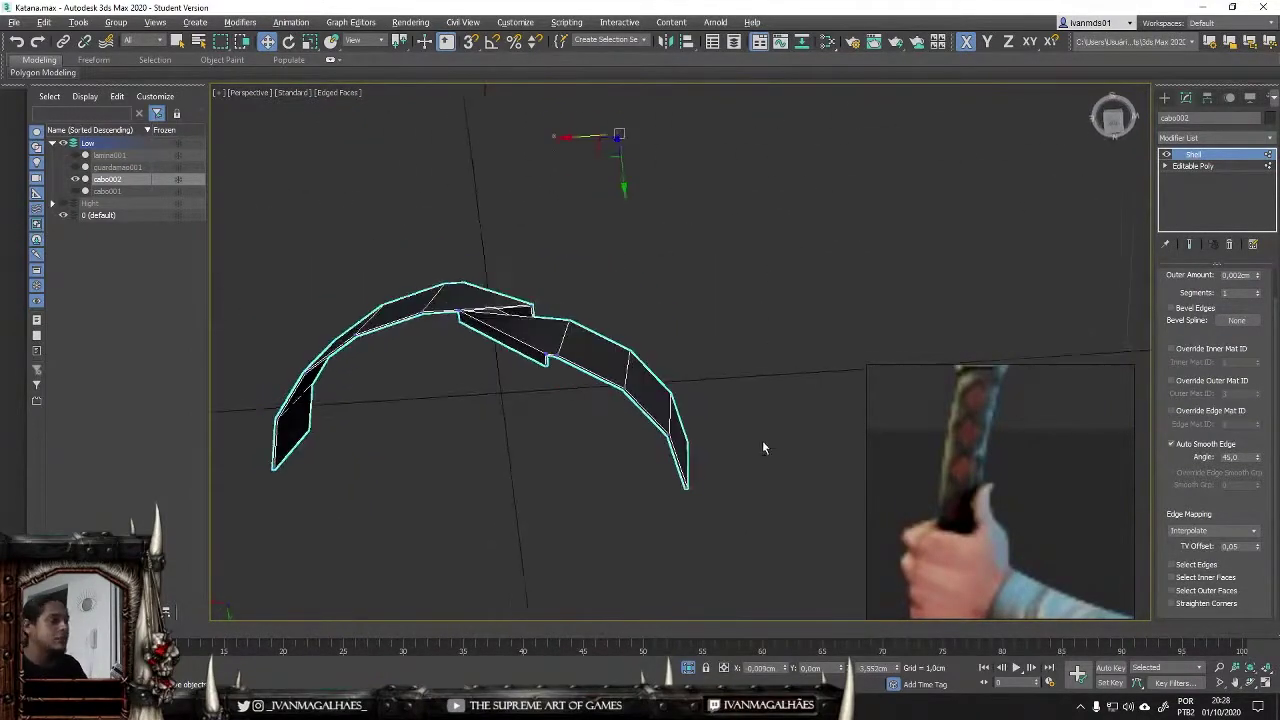
pyautogui.scroll(5, 460, 315)
pyautogui.scroll(3, 460, 315)
pyautogui.moveTo(460, 315)
pyautogui.keyDown('alt'); pyautogui.mouseDown(button='middle')
pyautogui.moveTo(629, 514)
pyautogui.moveTo(643, 486)
pyautogui.mouseUp(button='middle'); pyautogui.keyUp('alt')
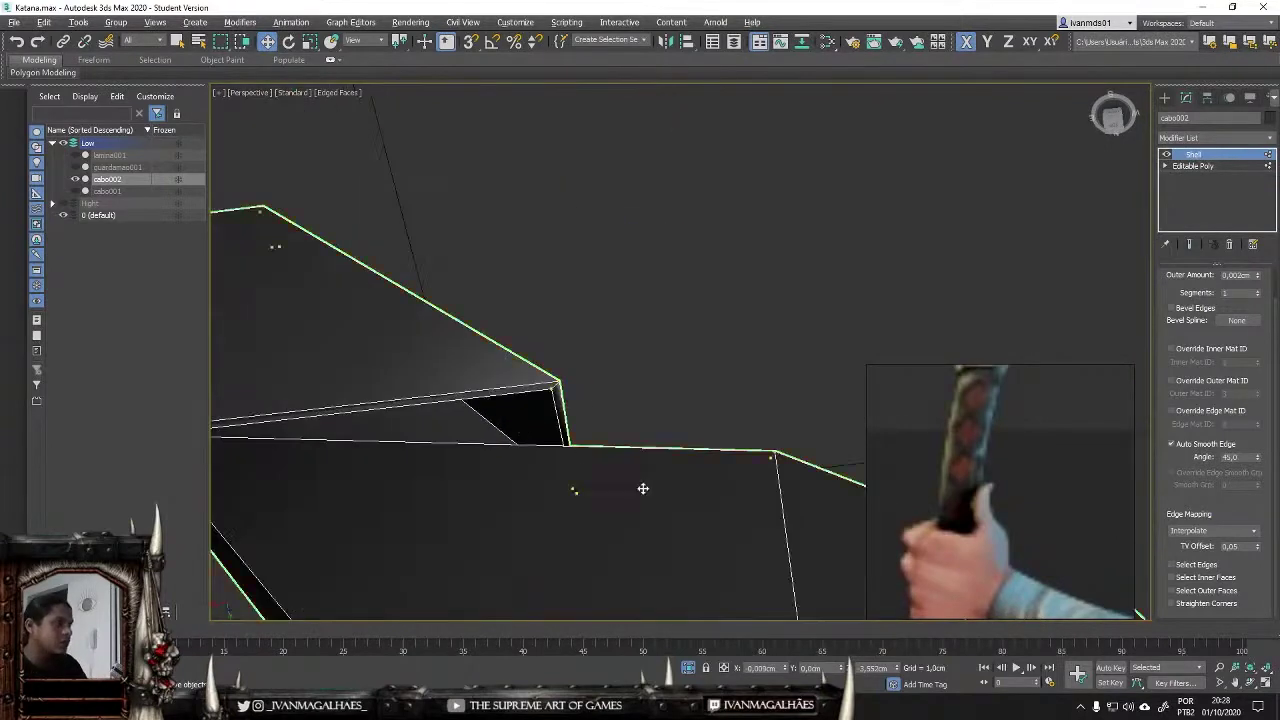
pyautogui.scroll(-3, 627, 455)
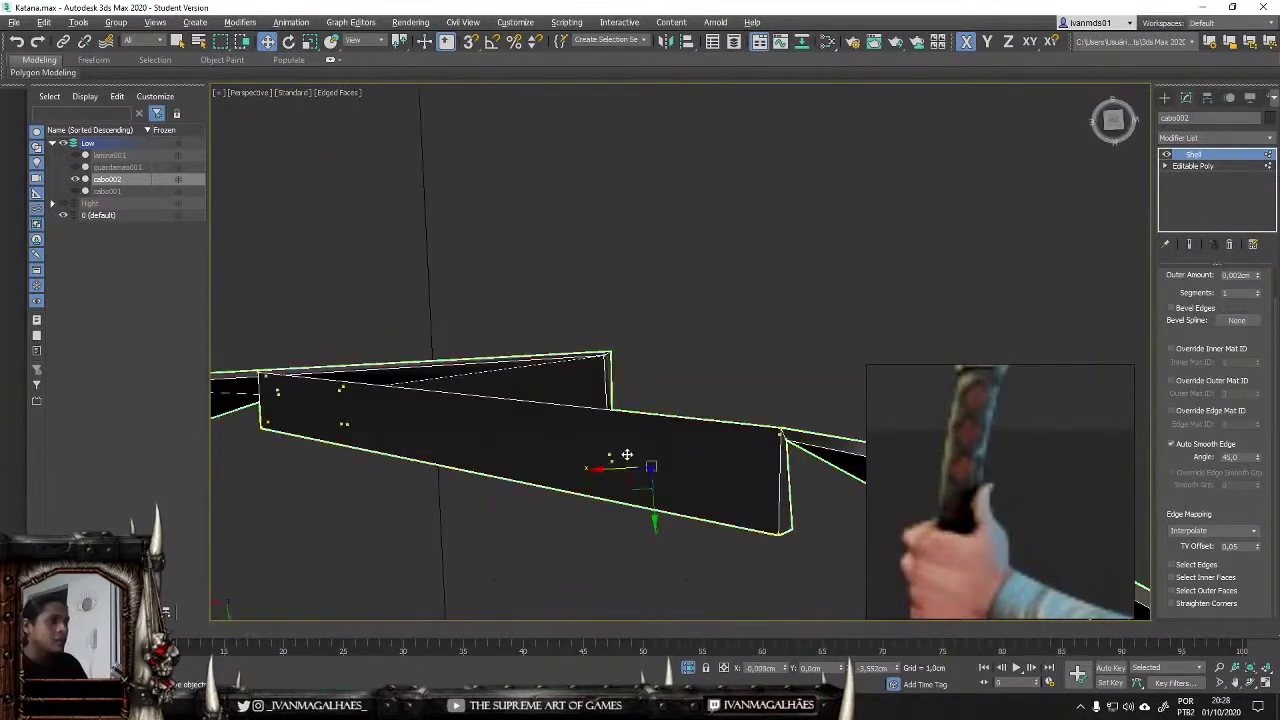
# Step: Enable Straighten Corners on the shell and check the result in Front view
pyautogui.click(1172, 604)
pyautogui.keyDown('alt'); pyautogui.moveTo(700, 300); pyautogui.dragTo(692, 236, button='middle'); pyautogui.keyUp('alt')
pyautogui.scroll(3, 692, 236)
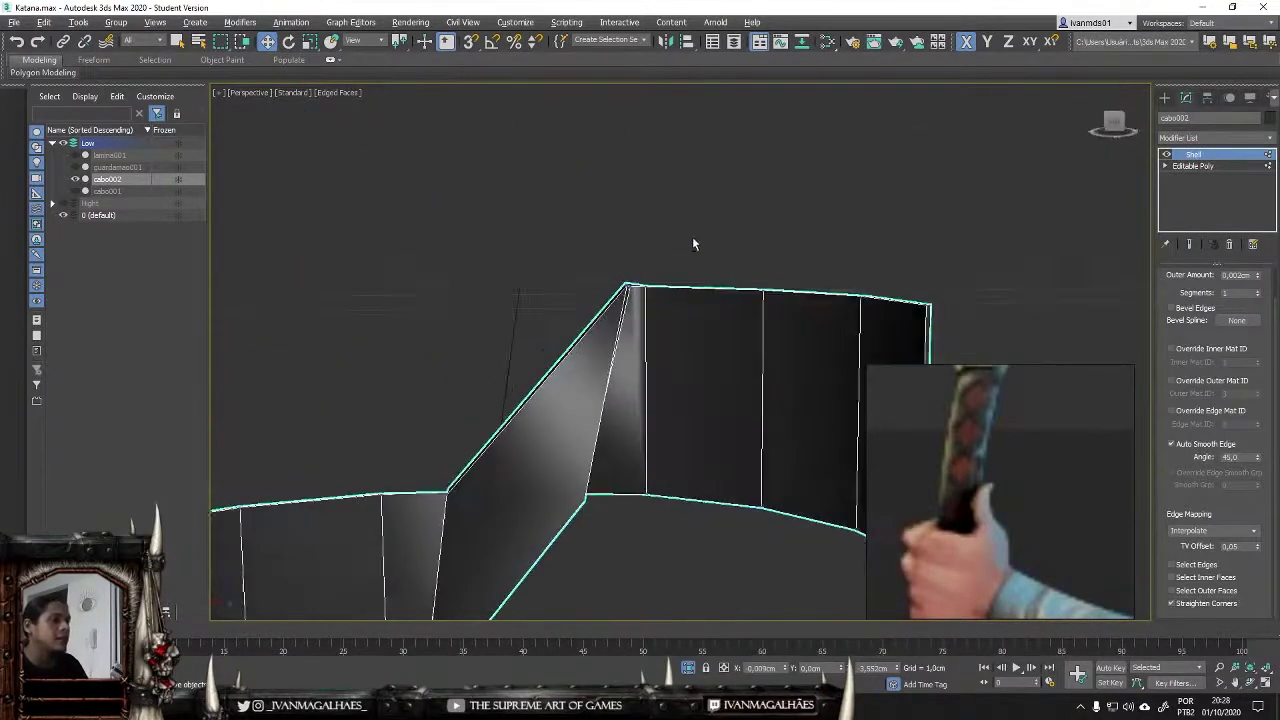
pyautogui.scroll(3, 683, 363)
pyautogui.press('f')
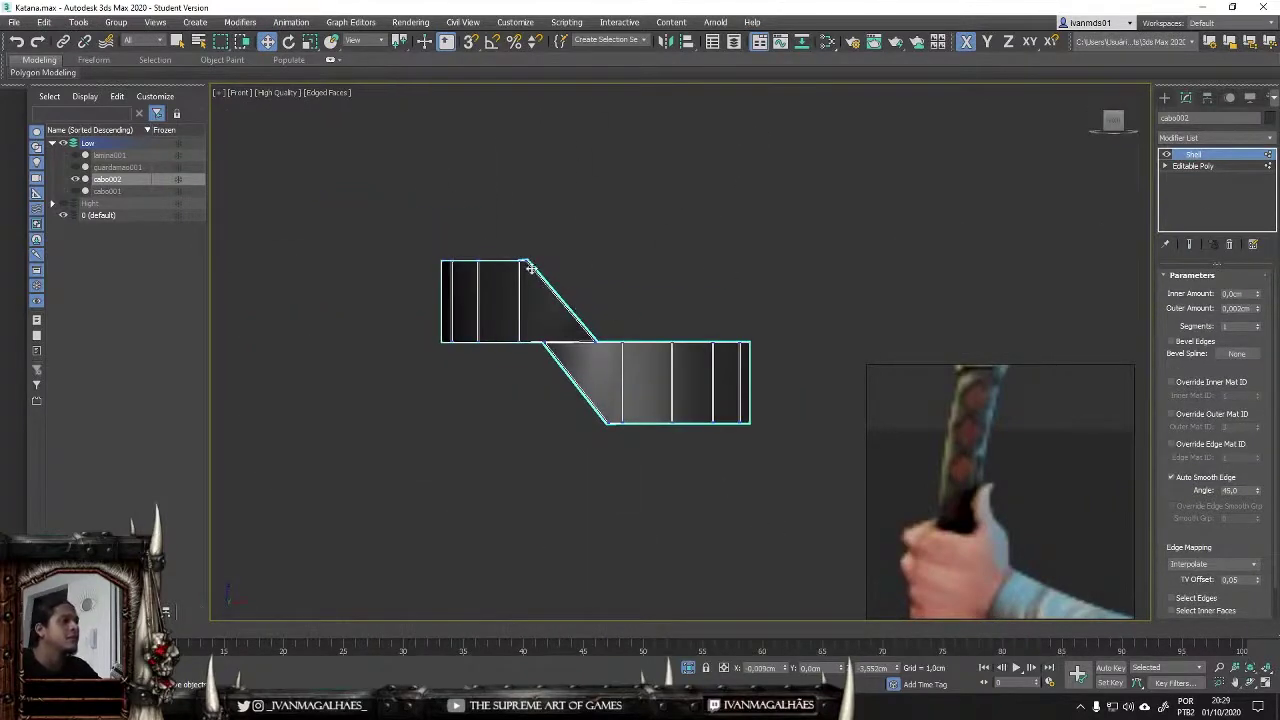
# Step: Add an OpenSubdiv modifier to the strip with 4 iterations
pyautogui.click(1196, 137)
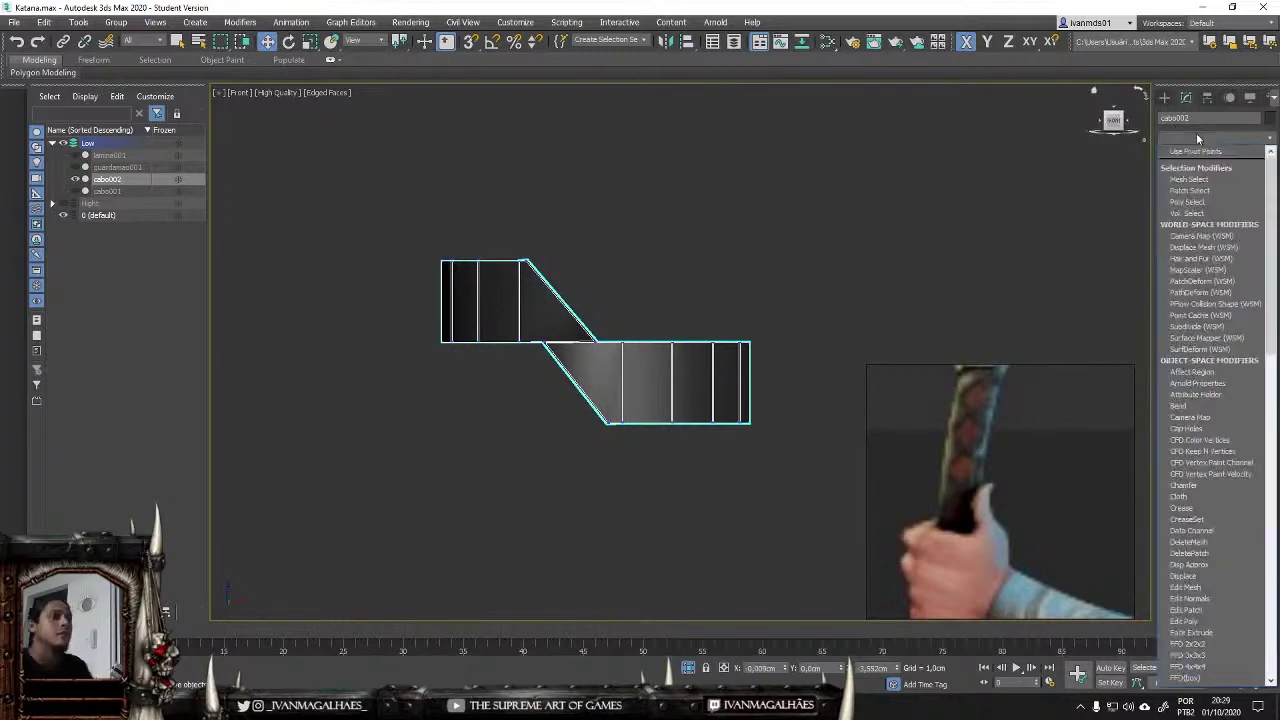
pyautogui.write('OpenSubdiv')
pyautogui.click(1200, 455)
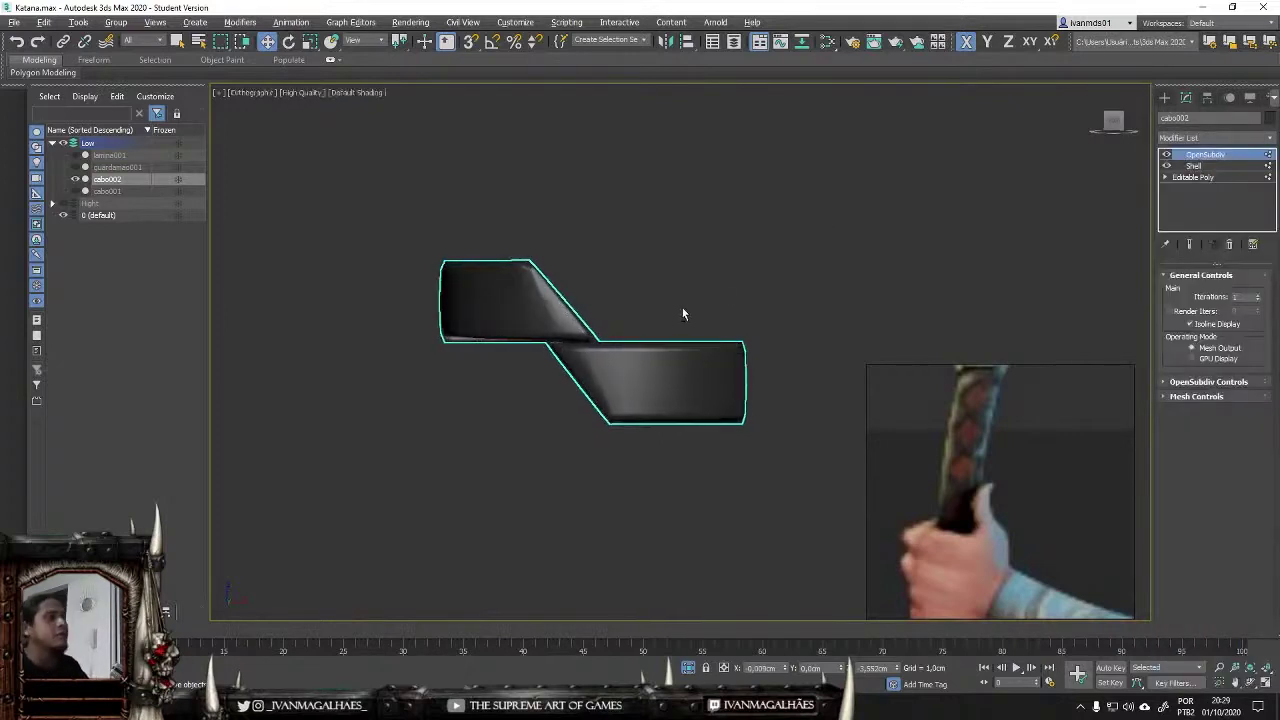
pyautogui.moveTo(1258, 297); pyautogui.dragTo(1258, 285)
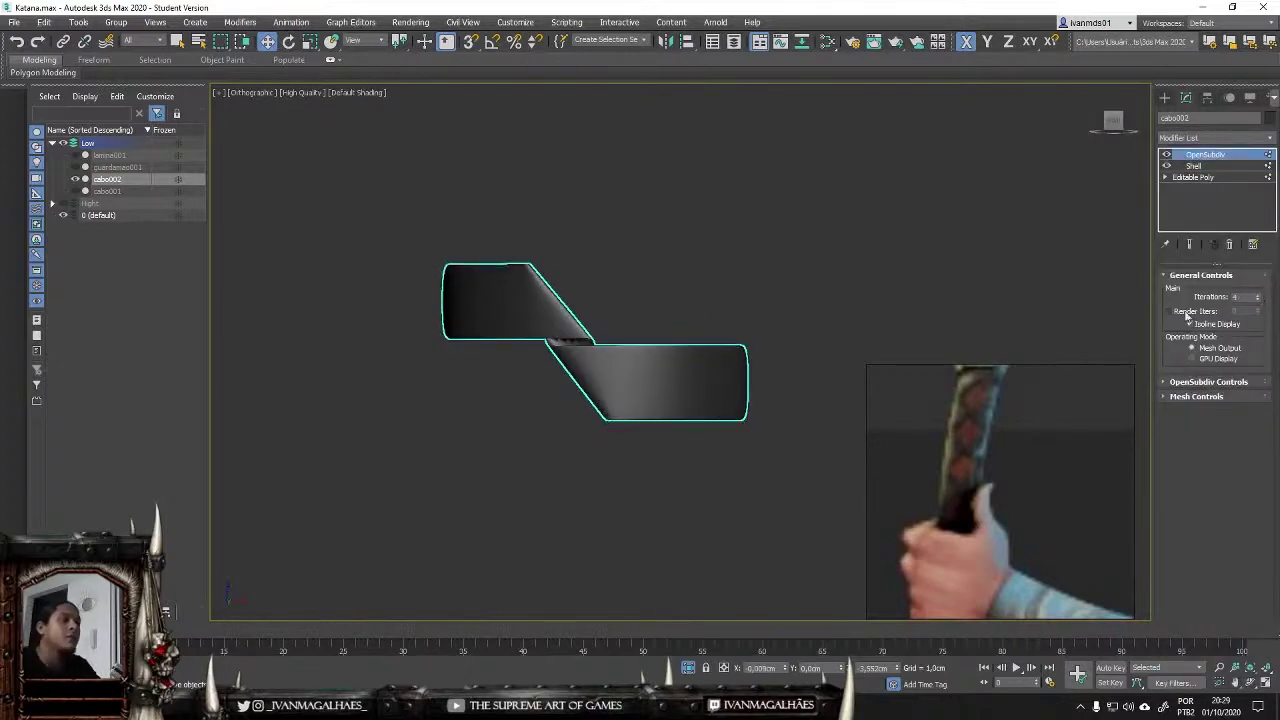
pyautogui.scroll(5, 551, 357)
pyautogui.moveTo(551, 357)
pyautogui.keyDown('alt'); pyautogui.mouseDown(button='middle')
pyautogui.moveTo(546, 331)
pyautogui.moveTo(317, 340)
pyautogui.moveTo(560, 351)
pyautogui.mouseUp(button='middle'); pyautogui.keyUp('alt')
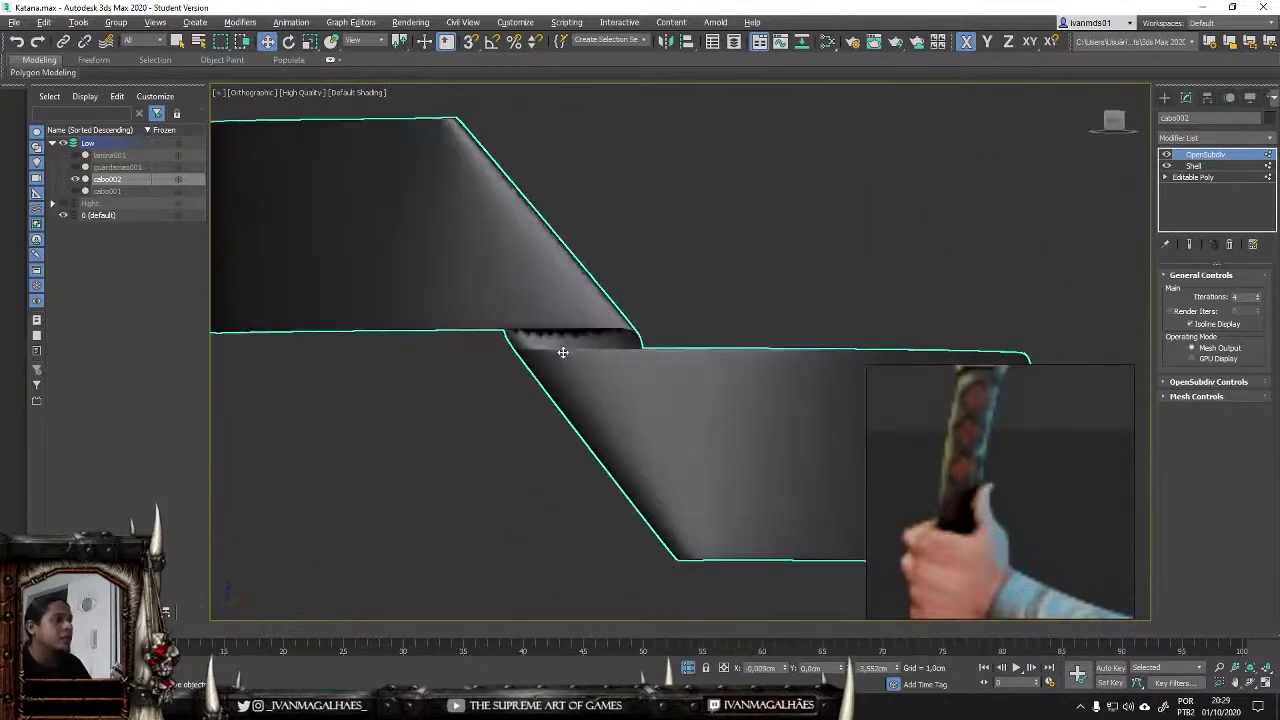
pyautogui.scroll(-4, 656, 442)
# Step: Mirror the strip across XY as a copy, creating cabo003
pyautogui.click(665, 41)
pyautogui.click(659, 302)
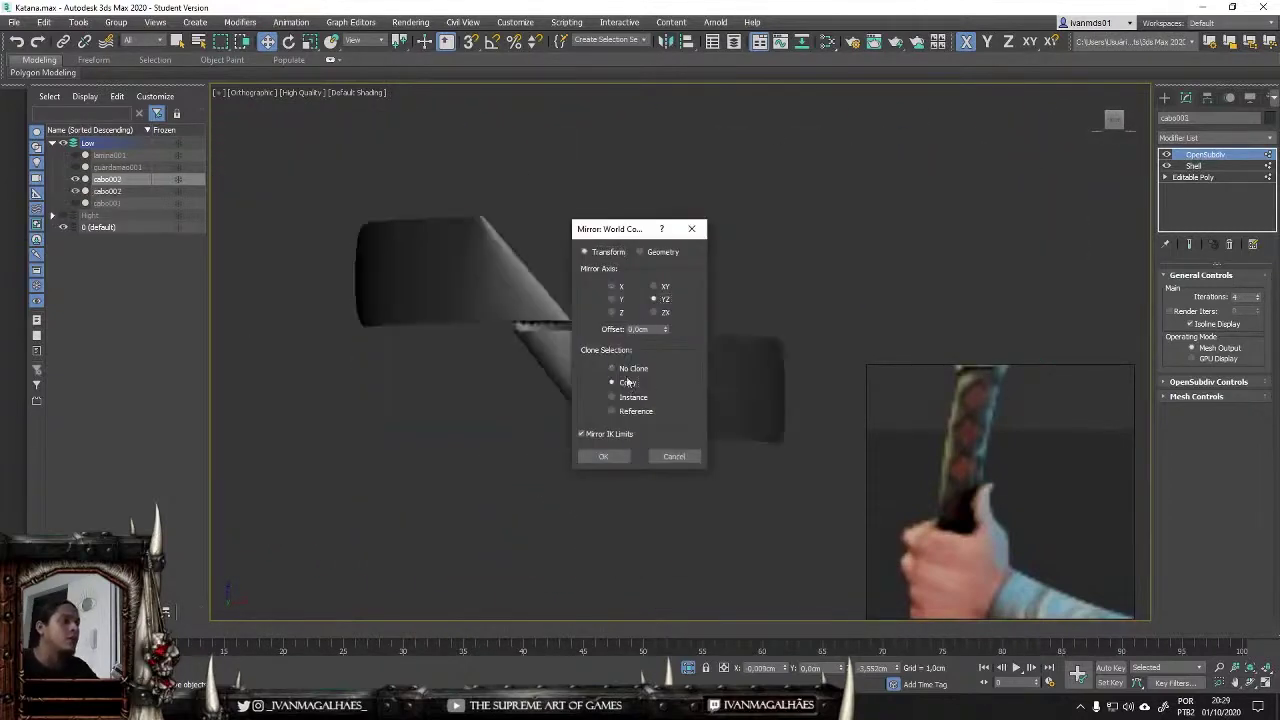
pyautogui.click(629, 386)
pyautogui.moveTo(620, 223); pyautogui.dragTo(834, 190)
pyautogui.click(866, 248)
pyautogui.click(867, 274)
pyautogui.click(827, 261)
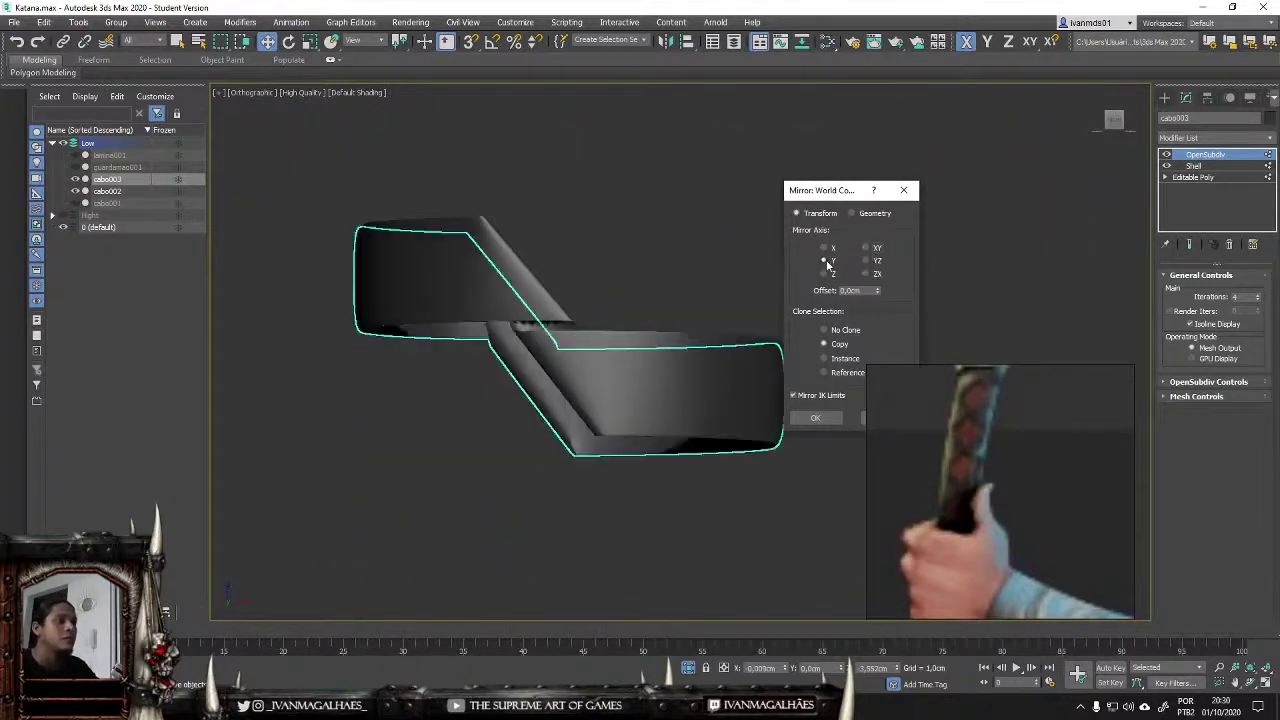
pyautogui.click(826, 248)
pyautogui.click(827, 261)
pyautogui.click(826, 248)
pyautogui.click(866, 248)
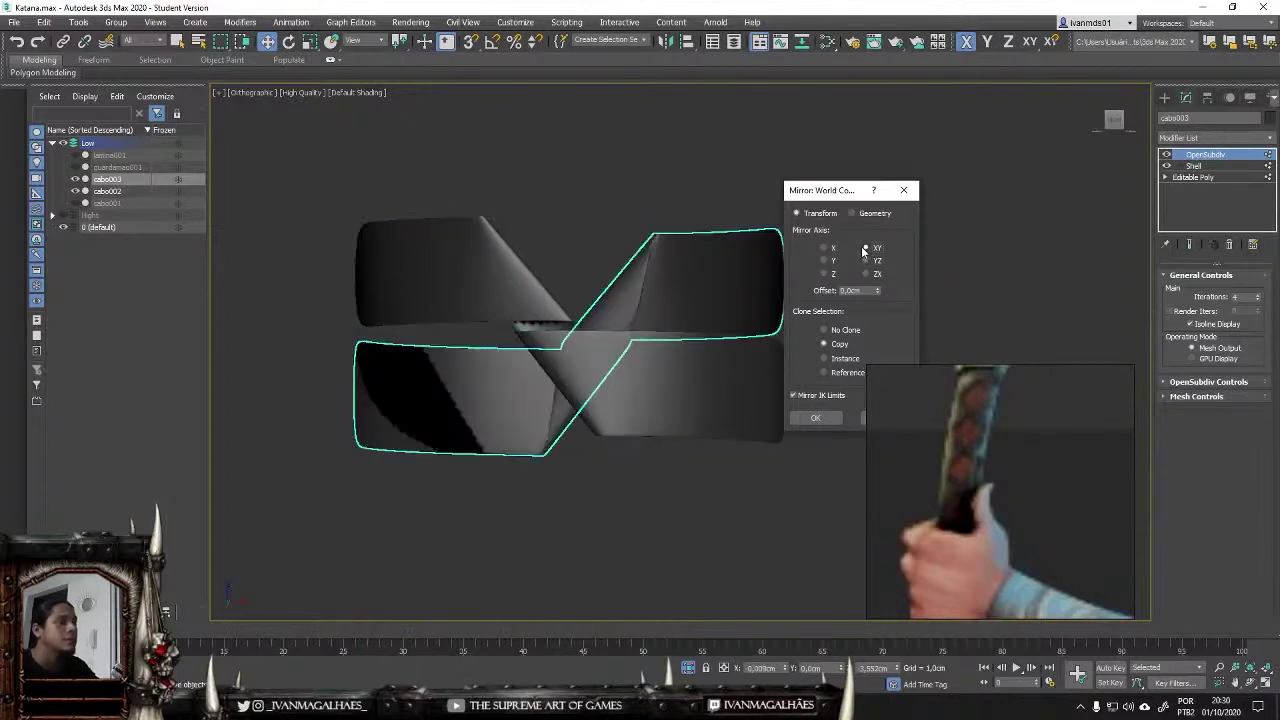
pyautogui.click(824, 248)
pyautogui.click(866, 248)
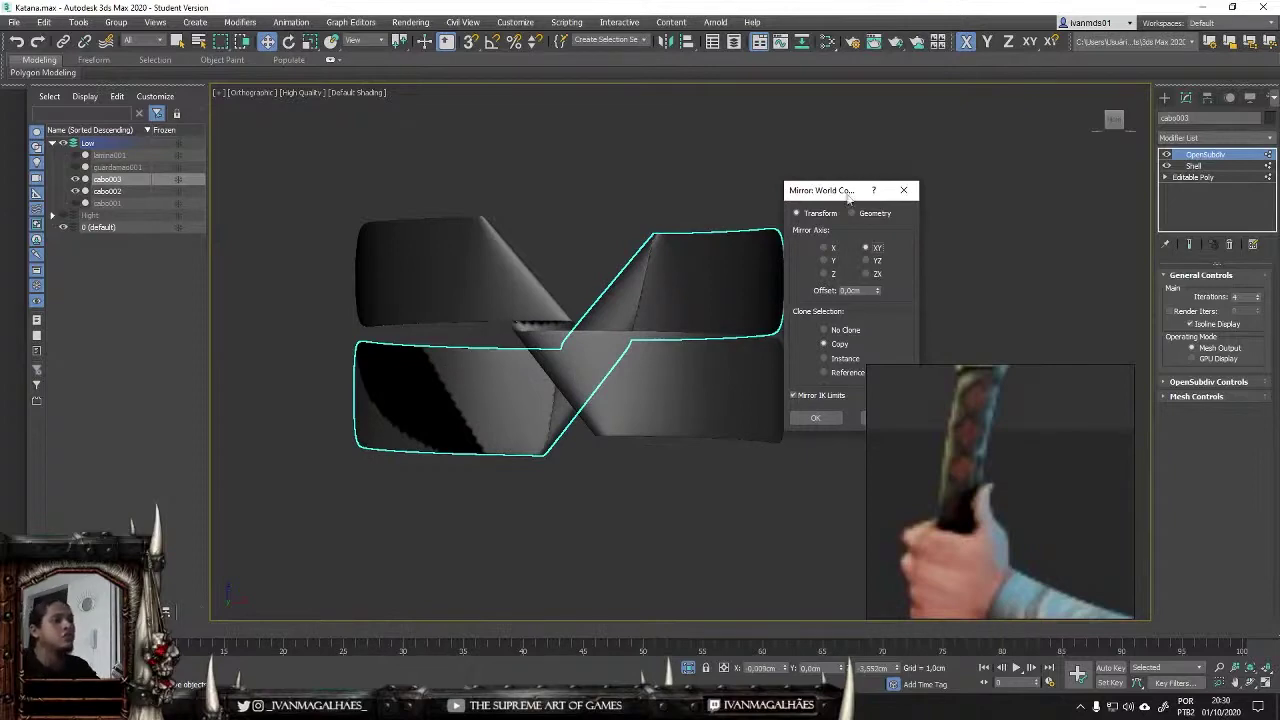
pyautogui.moveTo(850, 190); pyautogui.dragTo(752, 143)
pyautogui.click(785, 374)
# Step: Frame the crossed wrap pieces in Front view
pyautogui.moveTo(785, 380)
pyautogui.keyDown('alt'); pyautogui.mouseDown(button='middle')
pyautogui.moveTo(635, 460)
pyautogui.moveTo(890, 541)
pyautogui.moveTo(340, 530)
pyautogui.moveTo(868, 530)
pyautogui.moveTo(845, 520)
pyautogui.mouseUp(button='middle'); pyautogui.keyUp('alt')
pyautogui.press('f')
pyautogui.scroll(5, 606, 471)
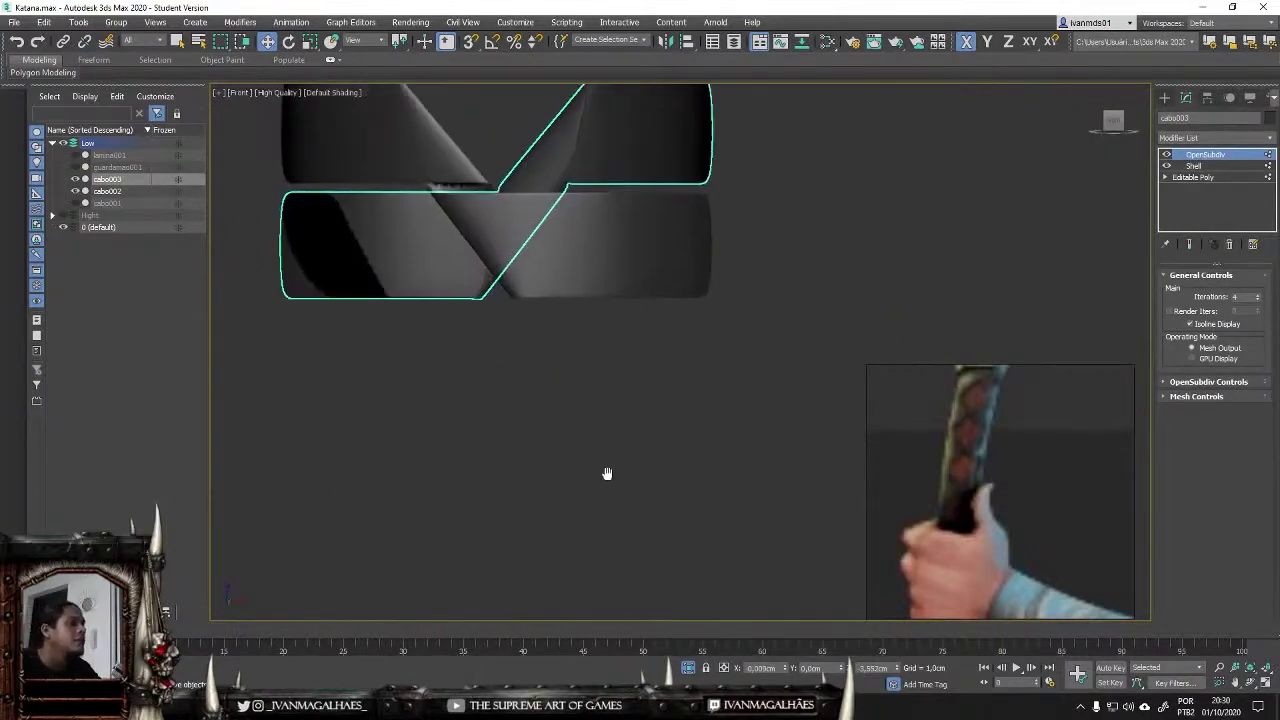
pyautogui.moveTo(606, 471); pyautogui.dragTo(647, 575, button='middle')
# Step: Draw a trial box over the left wrap piece, attempt a copy, then delete it
pyautogui.click(1164, 97)
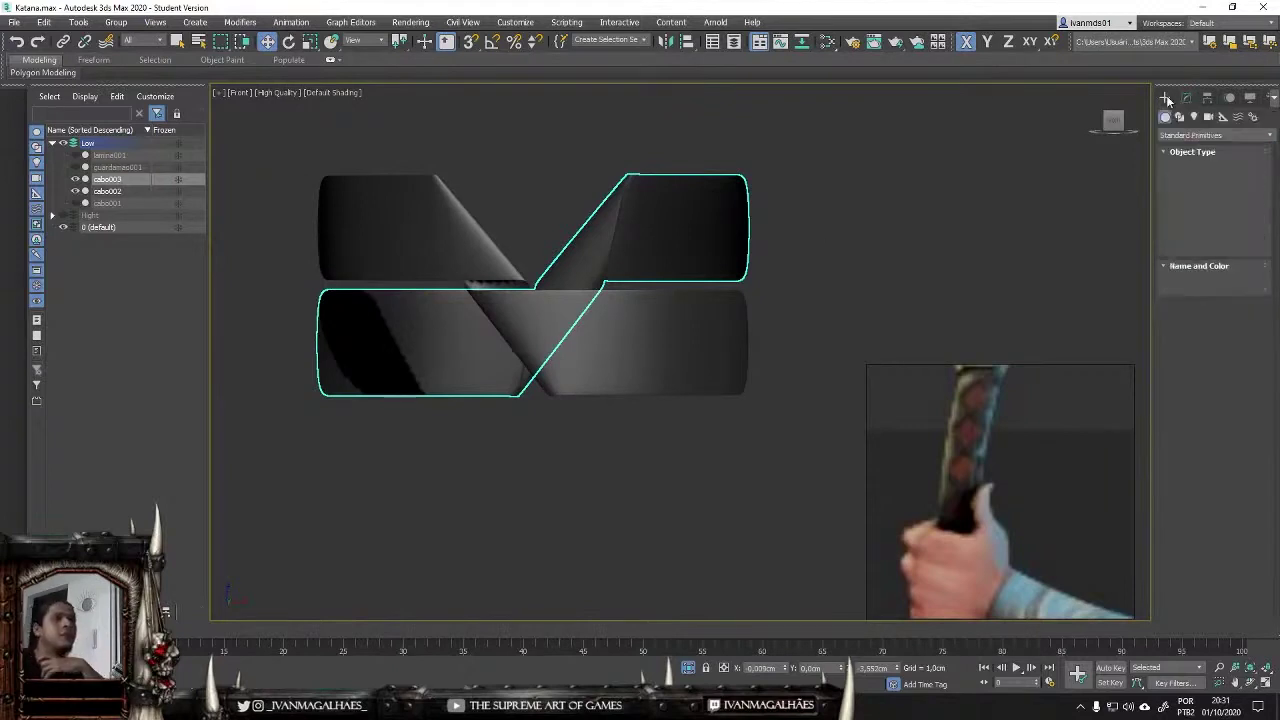
pyautogui.click(1187, 178)
pyautogui.moveTo(317, 179); pyautogui.dragTo(349, 194, button='middle')
pyautogui.moveTo(350, 188); pyautogui.dragTo(466, 293)
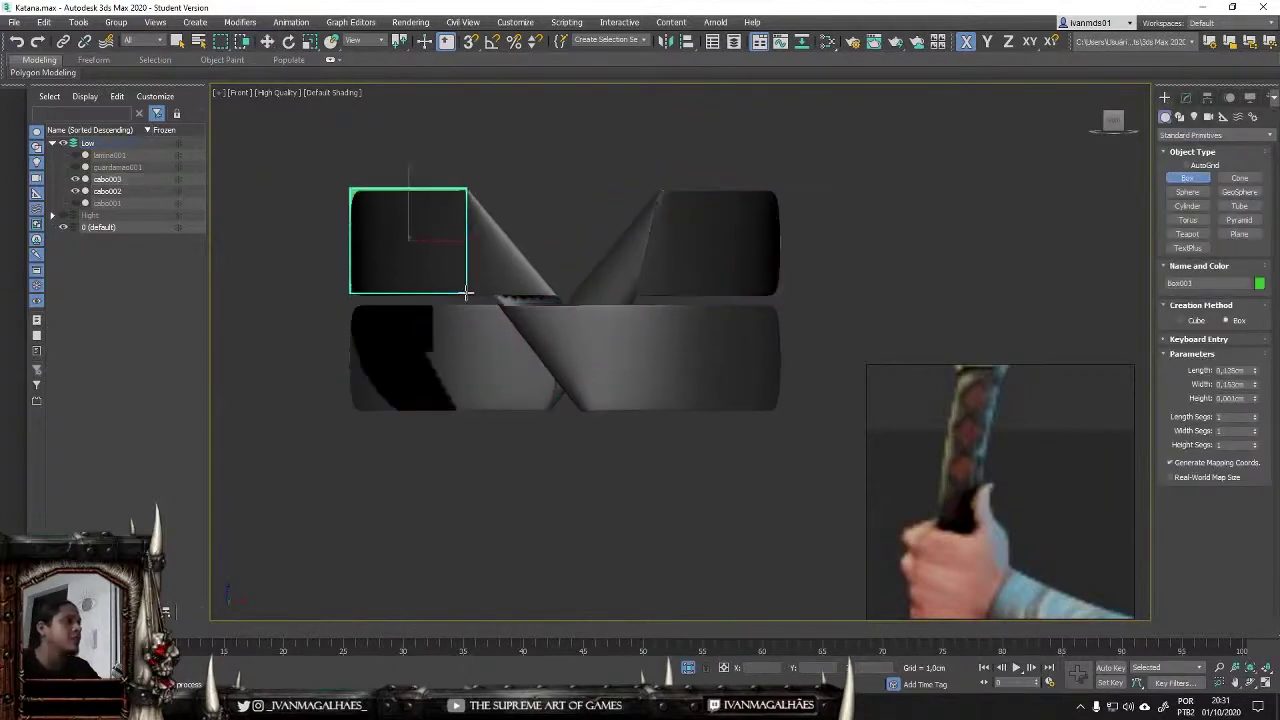
pyautogui.click(268, 42)
pyautogui.keyDown('shift'); pyautogui.moveTo(460, 240); pyautogui.dragTo(767, 237); pyautogui.keyUp('shift')
pyautogui.press('Escape')
pyautogui.press('Delete')
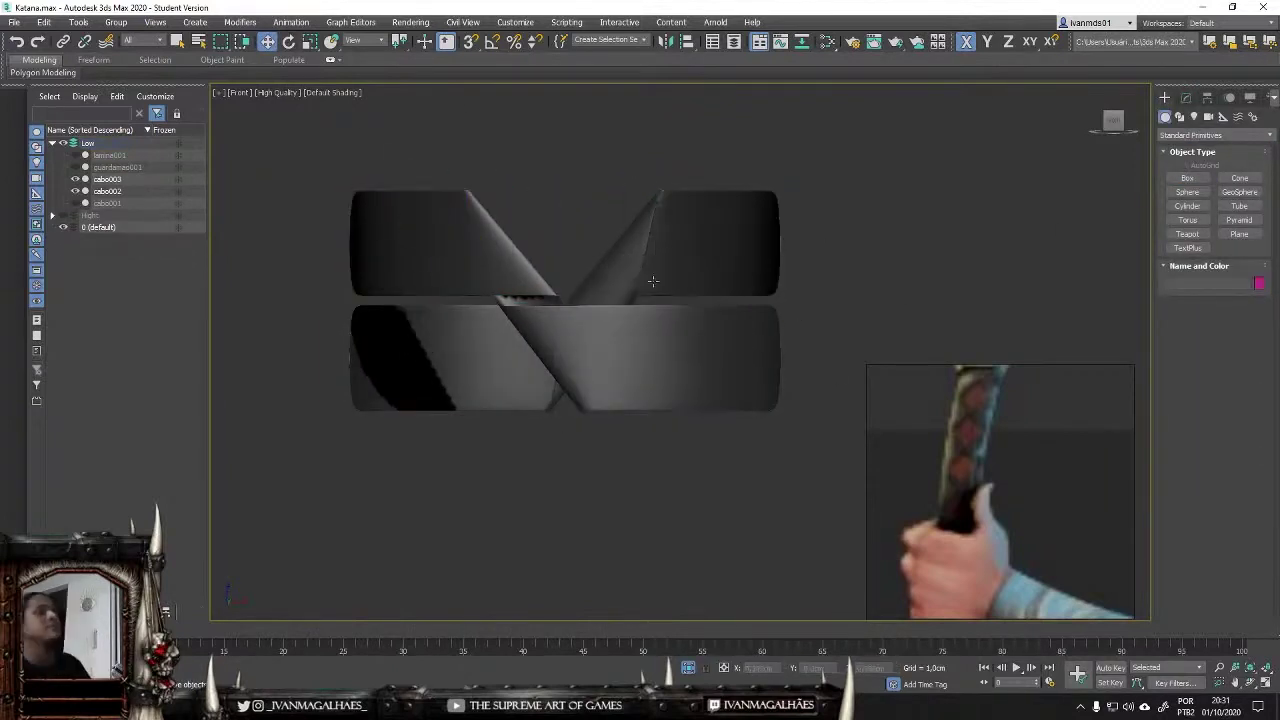
pyautogui.moveTo(652, 282)
pyautogui.keyDown('alt'); pyautogui.mouseDown(button='middle')
pyautogui.moveTo(428, 381)
pyautogui.moveTo(435, 436)
pyautogui.mouseUp(button='middle'); pyautogui.keyUp('alt')
# Step: Add a Symmetry modifier to cabo003, test several mirror axes and flips, then remove it
pyautogui.click(428, 381)
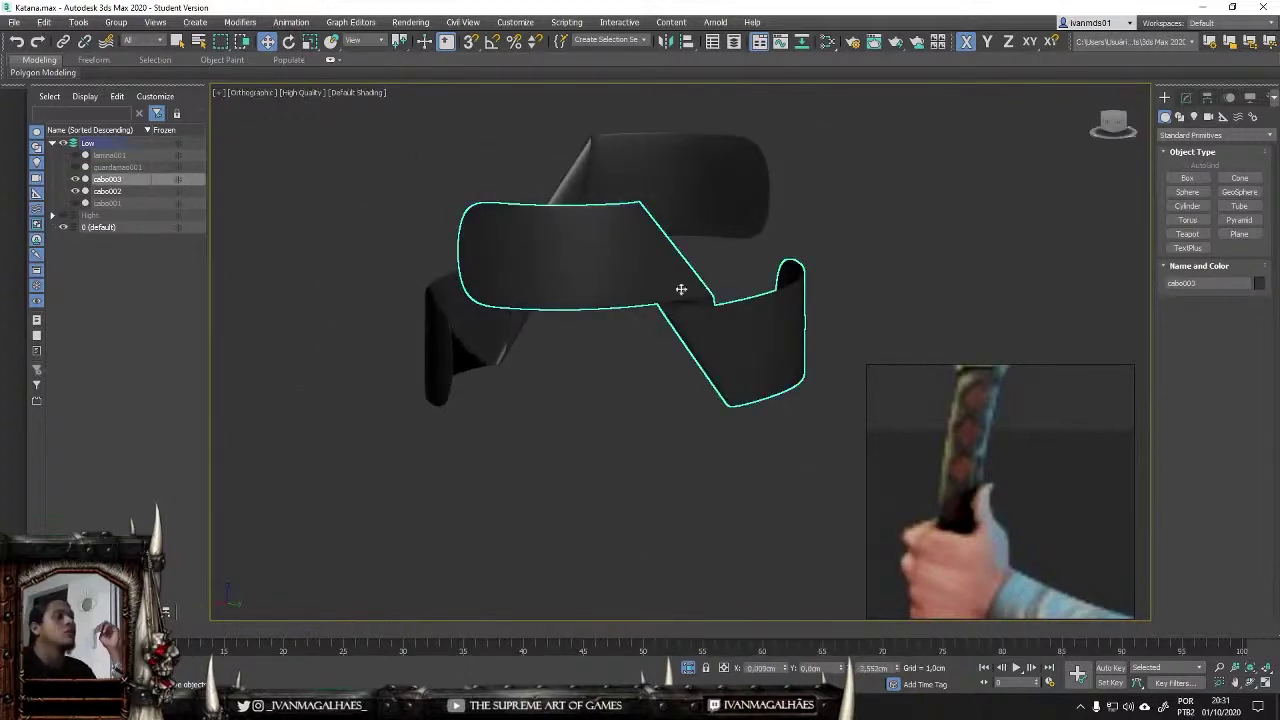
pyautogui.click(1186, 97)
pyautogui.click(1206, 137)
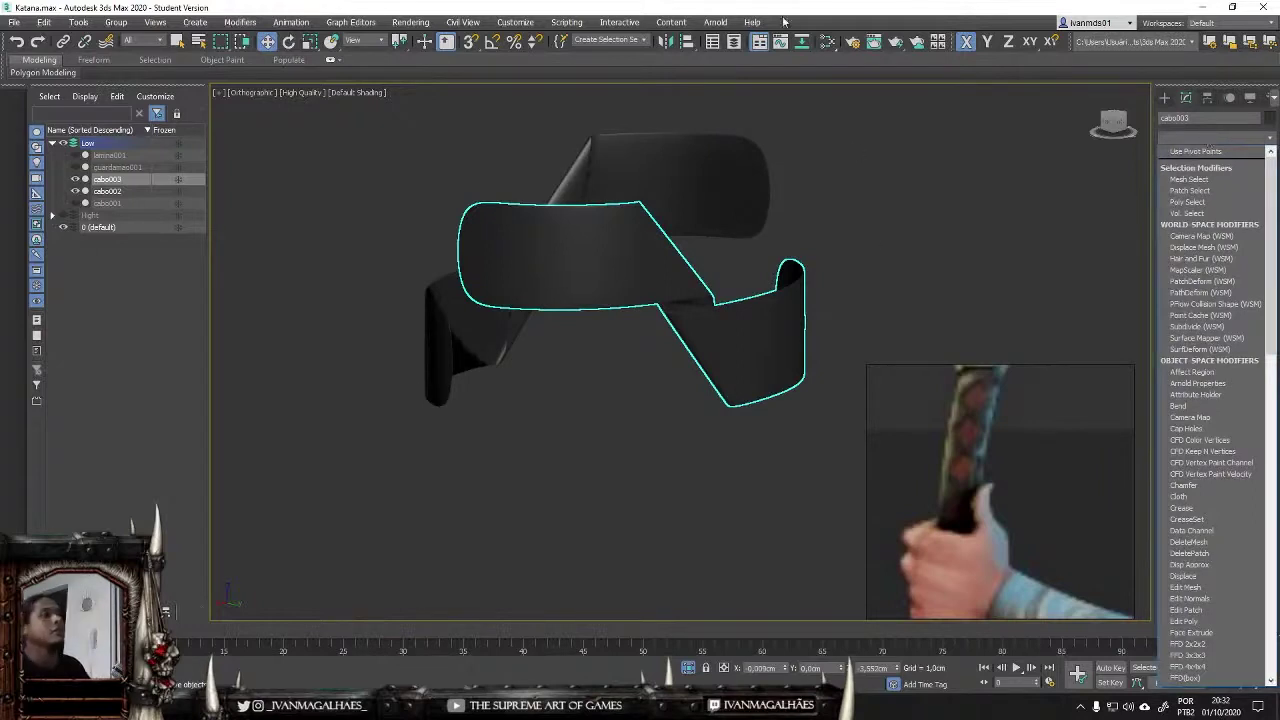
pyautogui.write('sym')
pyautogui.press('Return')
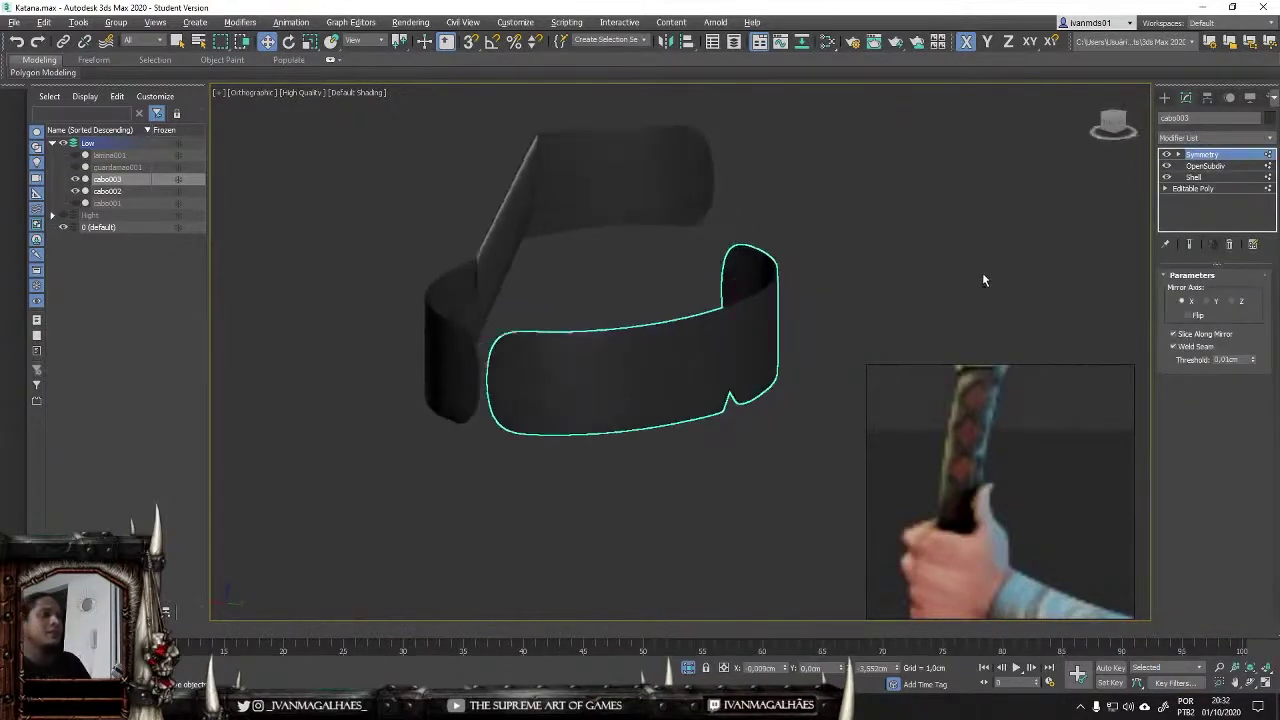
pyautogui.click(1188, 315)
pyautogui.click(1210, 300)
pyautogui.click(1232, 300)
pyautogui.click(1198, 315)
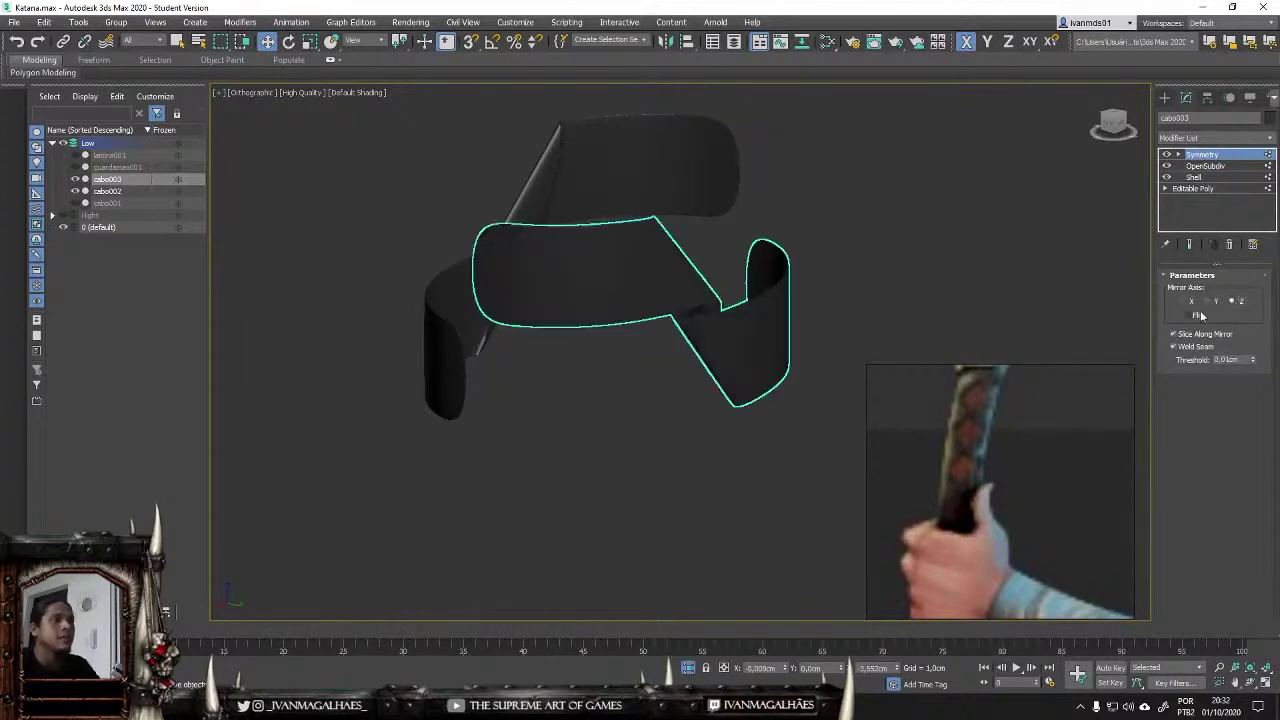
pyautogui.click(1185, 302)
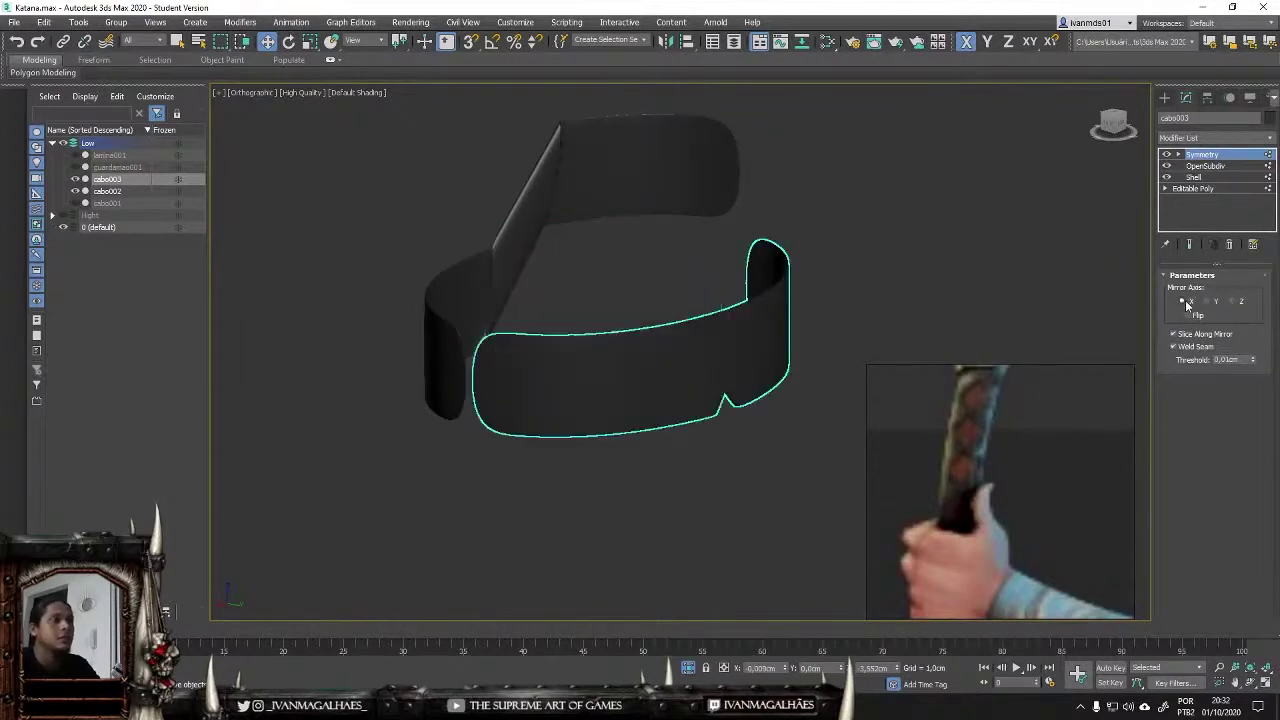
pyautogui.click(1190, 314)
pyautogui.click(1232, 300)
pyautogui.click(1230, 244)
# Step: Go to cabo003's base Editable Poly at sub-object level
pyautogui.moveTo(903, 265)
pyautogui.keyDown('alt'); pyautogui.mouseDown(button='middle')
pyautogui.moveTo(744, 244)
pyautogui.moveTo(877, 329)
pyautogui.moveTo(894, 251)
pyautogui.moveTo(1000, 230)
pyautogui.moveTo(1043, 267)
pyautogui.moveTo(1120, 280)
pyautogui.mouseUp(button='middle'); pyautogui.keyUp('alt')
pyautogui.click(1210, 177)
pyautogui.click(1180, 291)
pyautogui.click(1196, 291)
# Step: Show edged faces and give the wrap's border edges a crease of 1.0
pyautogui.press('F4')
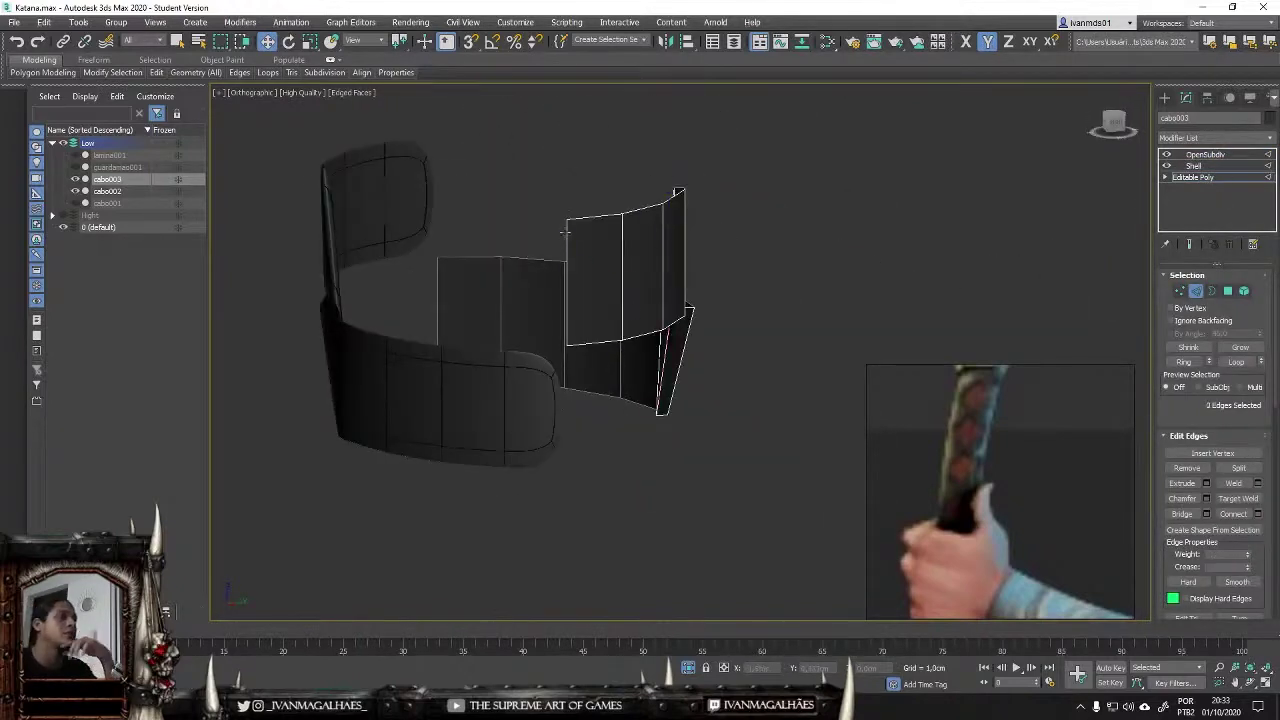
pyautogui.click(565, 230)
pyautogui.moveTo(565, 230)
pyautogui.keyDown('alt'); pyautogui.mouseDown(button='middle')
pyautogui.moveTo(689, 412)
pyautogui.moveTo(664, 312)
pyautogui.moveTo(615, 226)
pyautogui.moveTo(1092, 581)
pyautogui.mouseUp(button='middle'); pyautogui.keyUp('alt')
pyautogui.click(1189, 244)
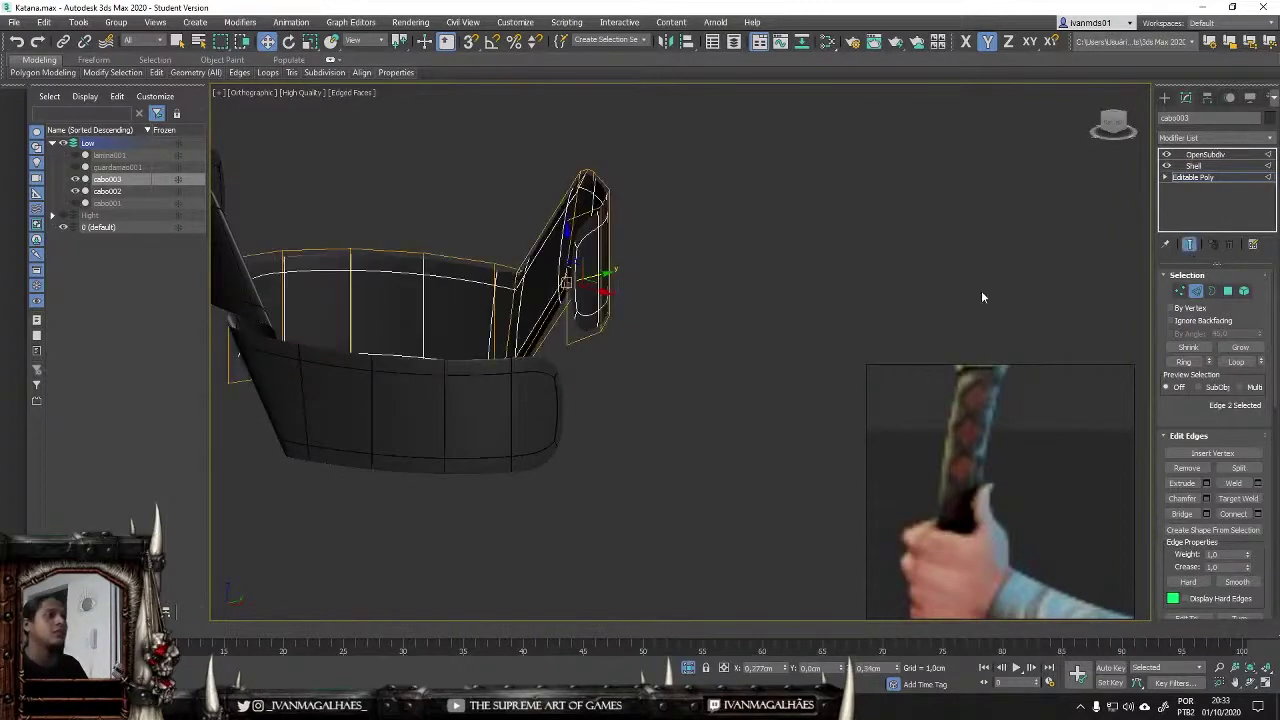
pyautogui.keyDown('alt'); pyautogui.moveTo(981, 297); pyautogui.dragTo(620, 262, button='middle'); pyautogui.keyUp('alt')
pyautogui.keyDown('ctrl'); pyautogui.click(602, 440); pyautogui.keyUp('ctrl')
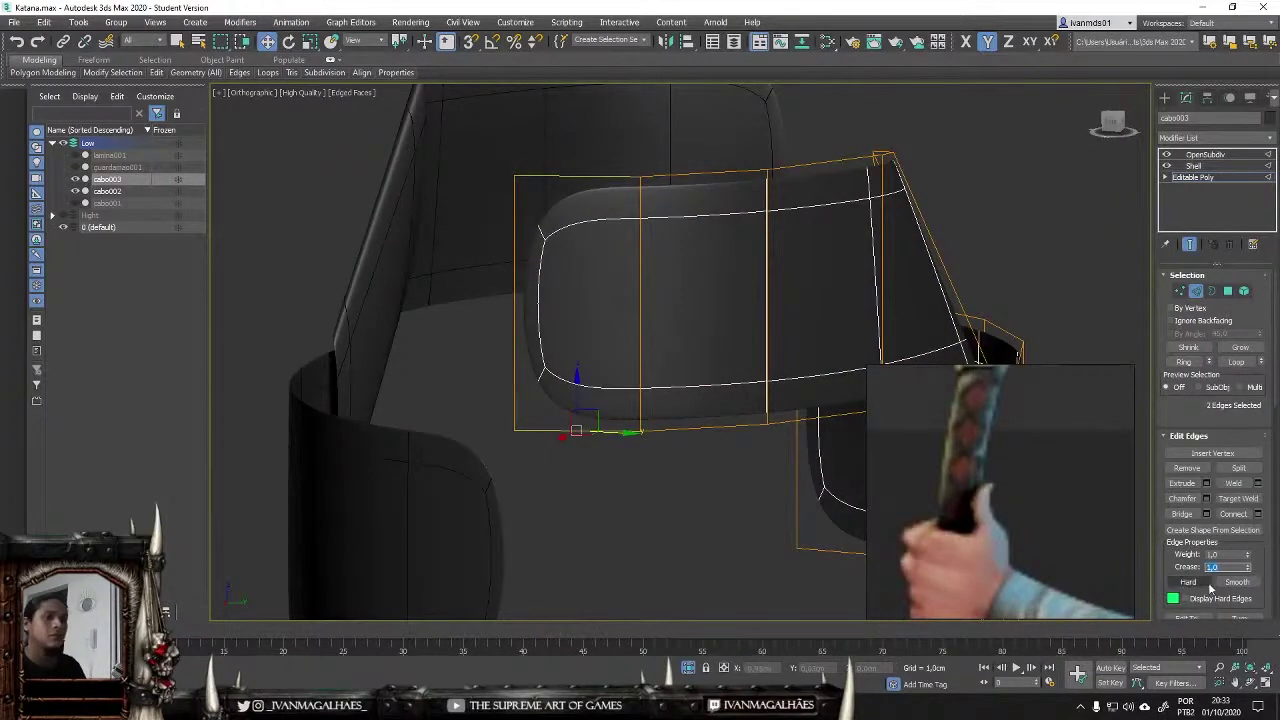
pyautogui.click(1208, 584)
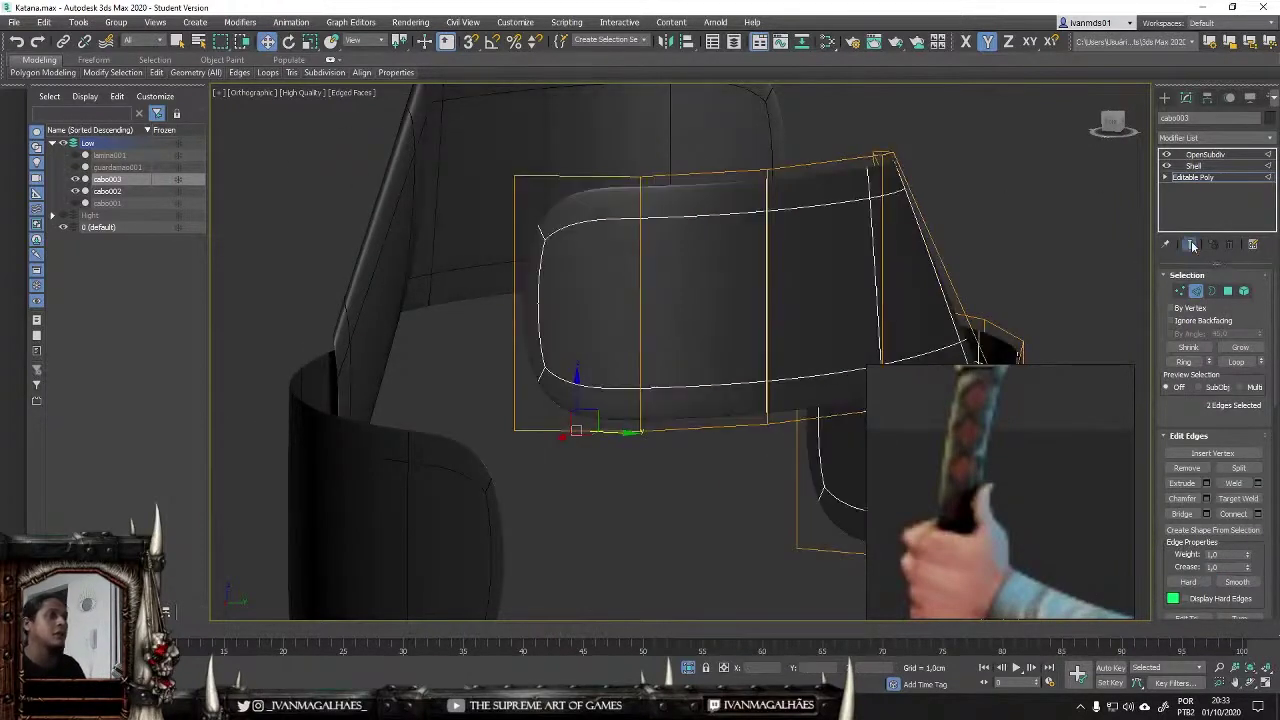
# Step: Remove the Shell modifier from cabo003 and re-add a fresh Shell
pyautogui.click(1208, 166)
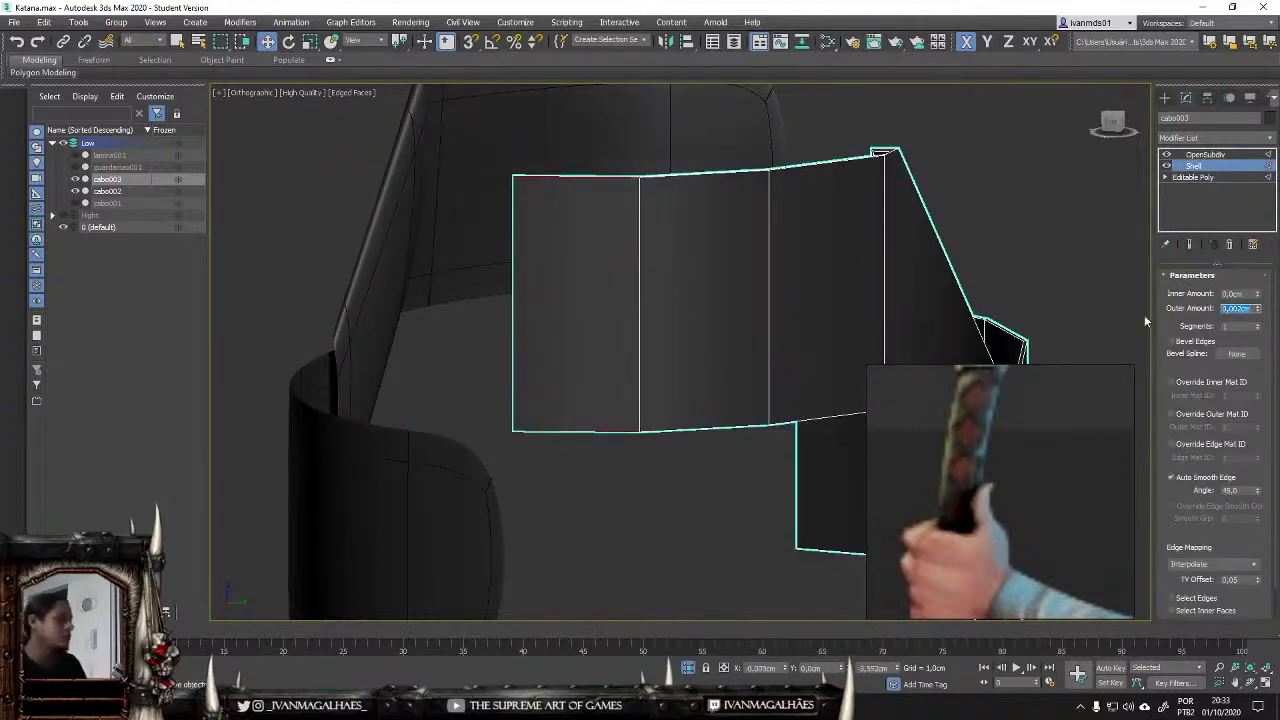
pyautogui.click(1193, 166)
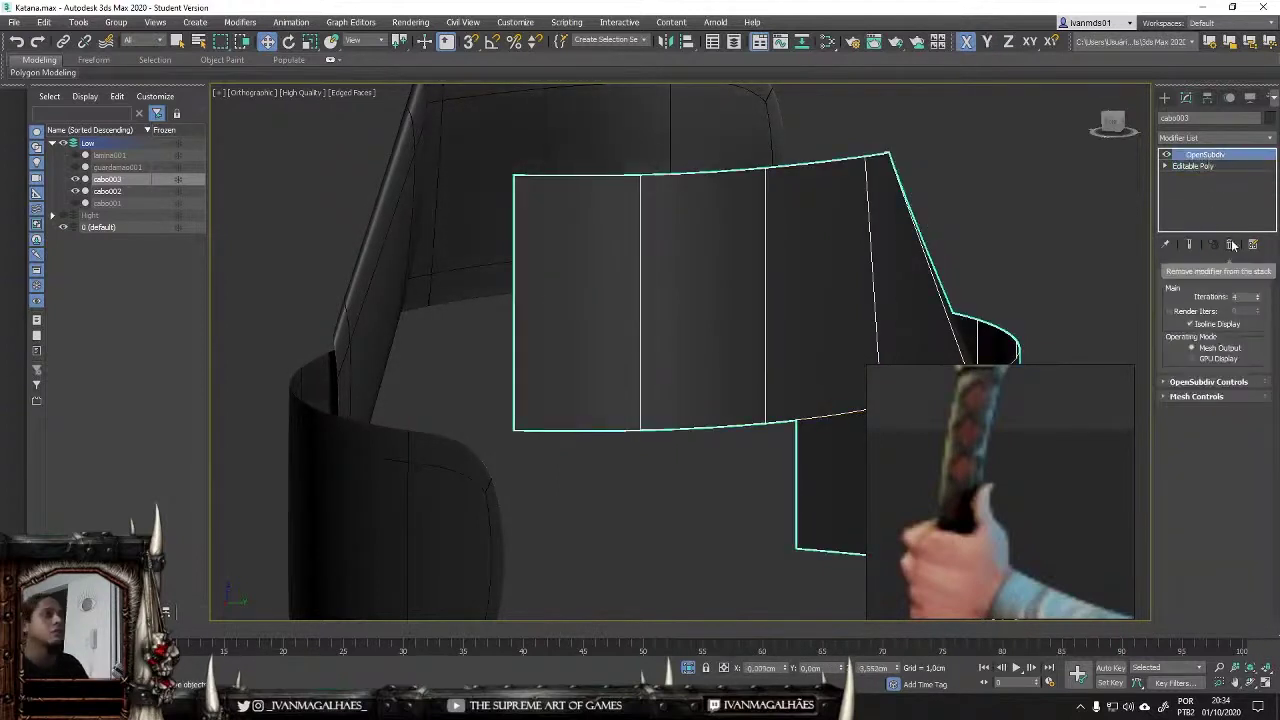
pyautogui.moveTo(920, 251)
pyautogui.keyDown('alt'); pyautogui.mouseDown(button='middle')
pyautogui.moveTo(1035, 258)
pyautogui.moveTo(1150, 200)
pyautogui.mouseUp(button='middle'); pyautogui.keyUp('alt')
pyautogui.click(1200, 137)
pyautogui.write('shell')
pyautogui.press('Return')
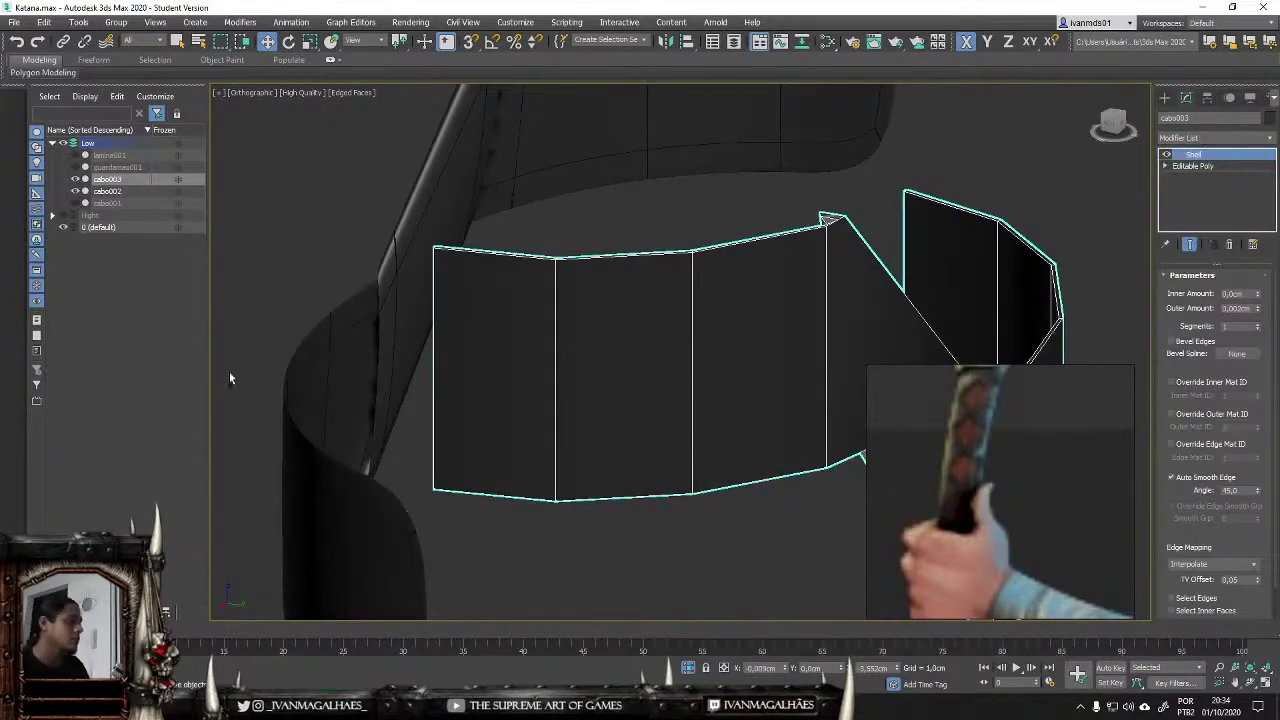
pyautogui.scroll(5, 826, 200)
pyautogui.rightClick(878, 187)
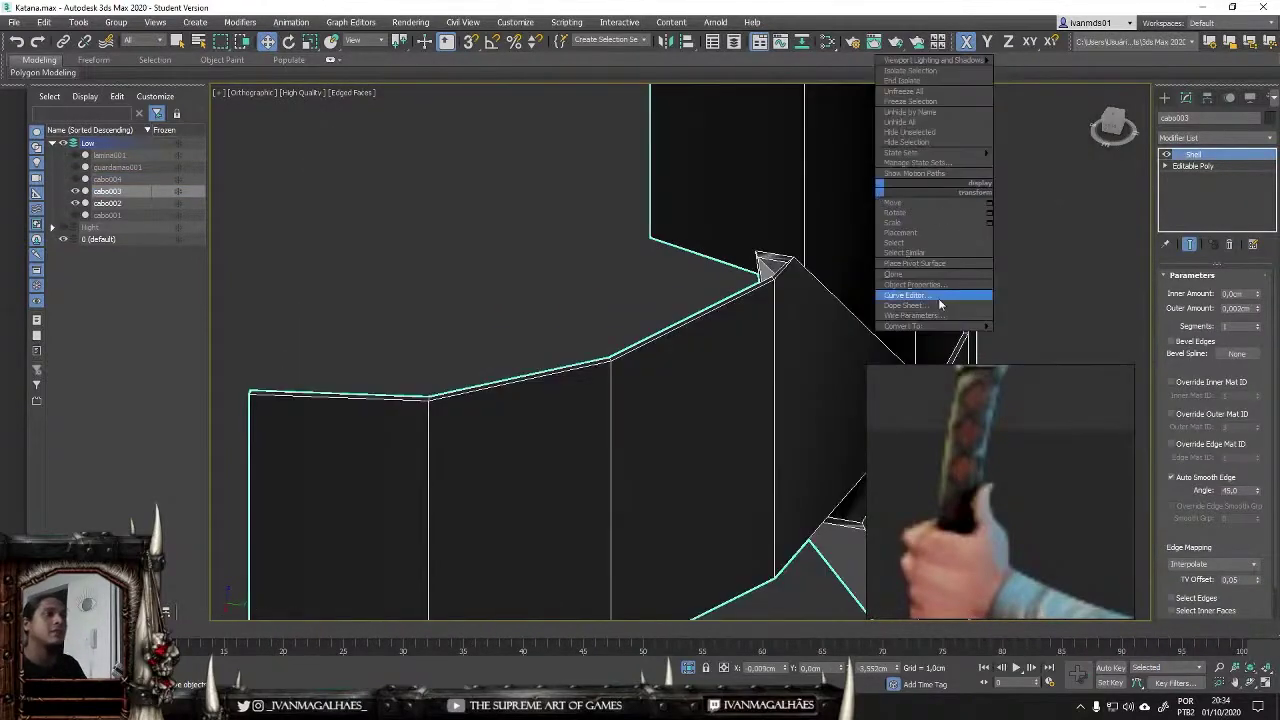
pyautogui.press('Escape')
pyautogui.scroll(-5, 700, 350)
# Step: Add OpenSubdiv on top and select more border edges of the base mesh to crease
pyautogui.click(1215, 137)
pyautogui.click(1207, 238)
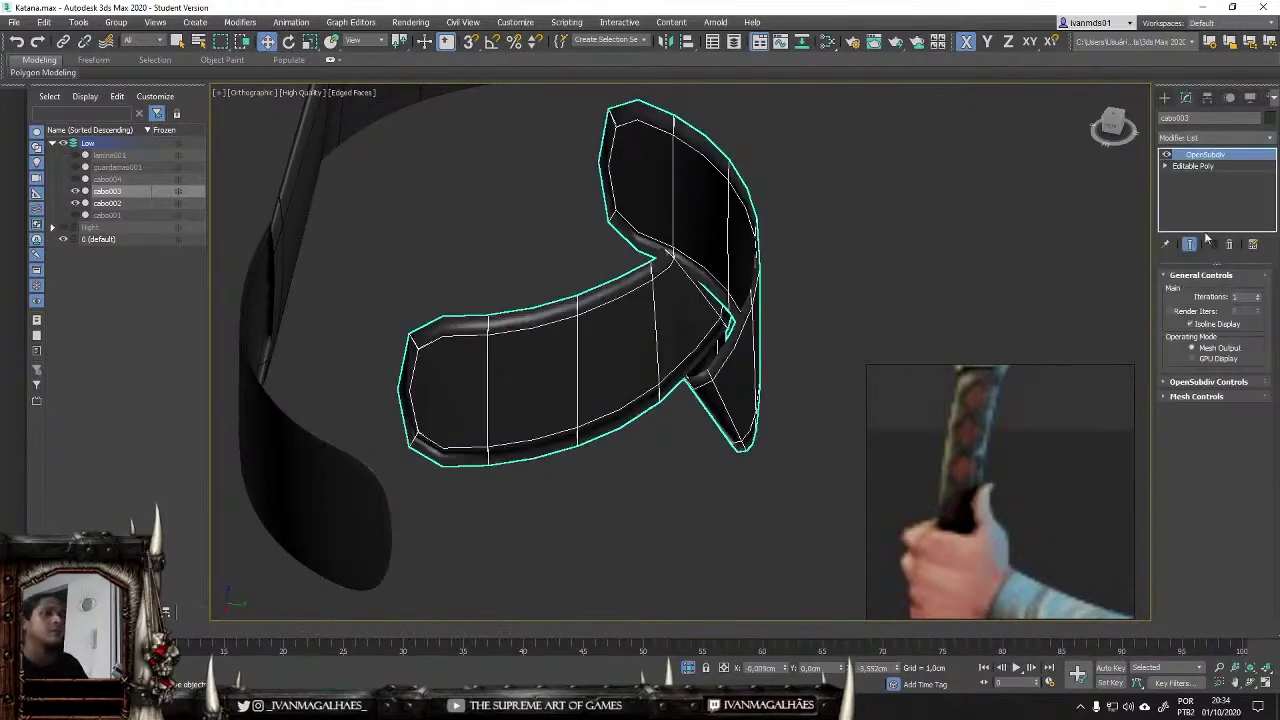
pyautogui.click(1192, 165)
pyautogui.press('2')
pyautogui.scroll(5, 459, 321)
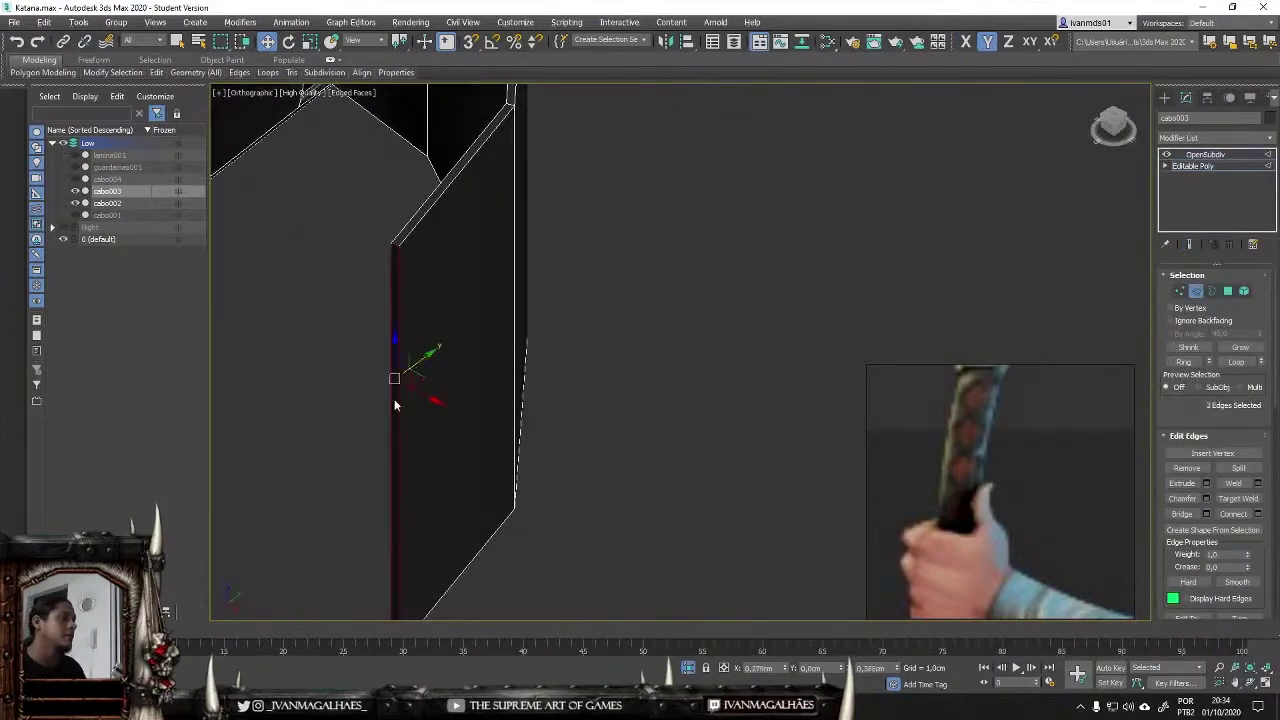
pyautogui.keyDown('ctrl'); pyautogui.click(394, 405); pyautogui.keyUp('ctrl')
pyautogui.click(1192, 247)
pyautogui.scroll(-3, 547, 436)
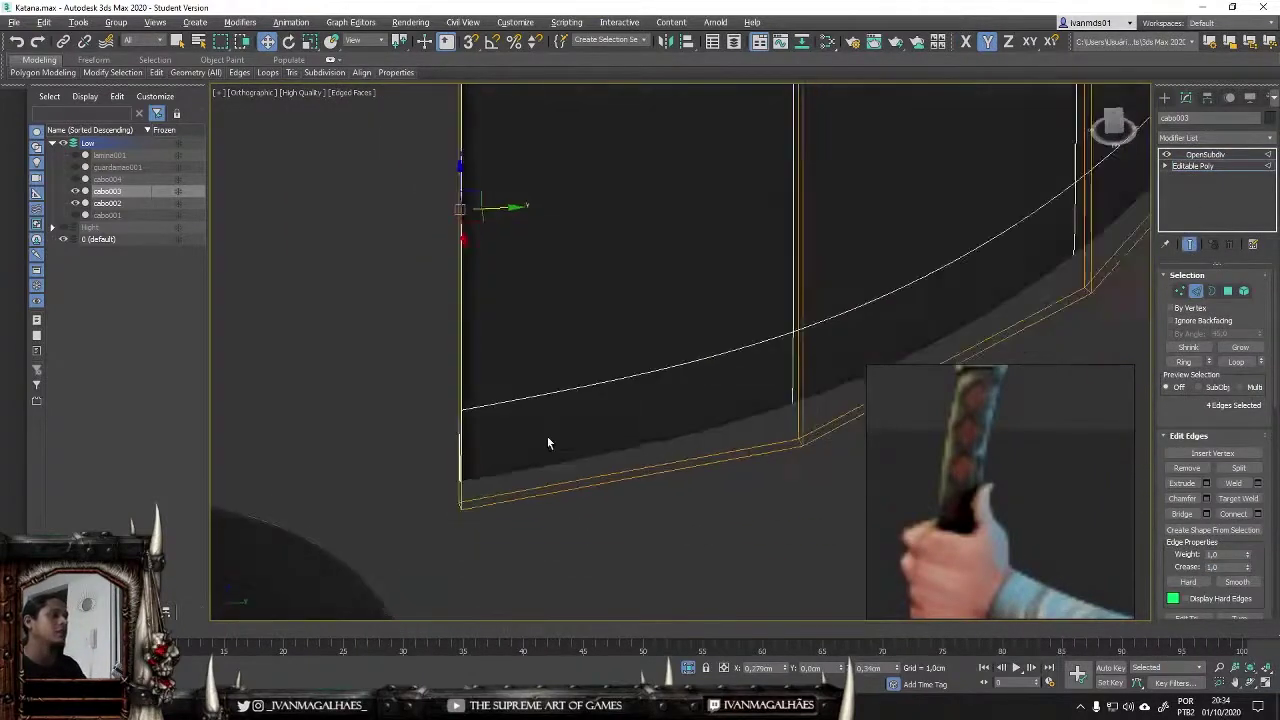
pyautogui.moveTo(547, 436)
pyautogui.keyDown('alt'); pyautogui.mouseDown(button='middle')
pyautogui.moveTo(424, 360)
pyautogui.moveTo(492, 351)
pyautogui.mouseUp(button='middle'); pyautogui.keyUp('alt')
pyautogui.scroll(-4, 436, 349)
# Step: Try selecting a single wrap edge, then undo the recent selection and view changes
pyautogui.click(436, 349)
pyautogui.scroll(5, 436, 349)
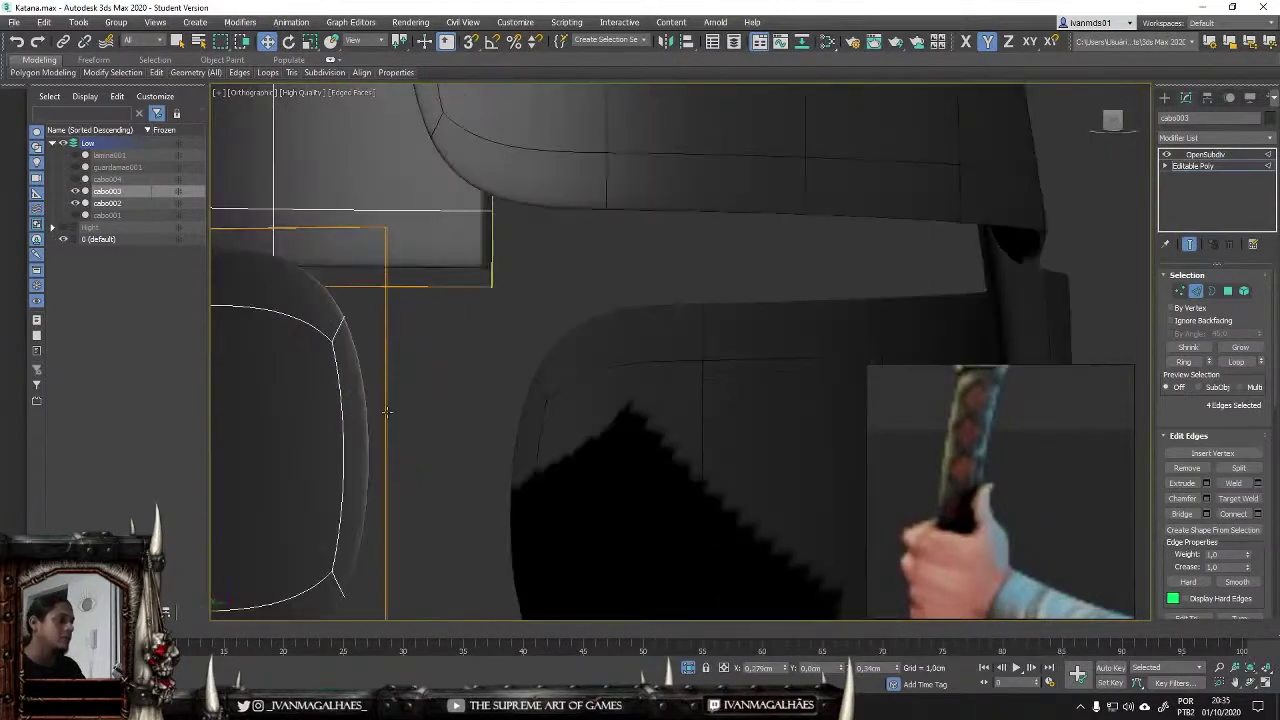
pyautogui.scroll(3, 390, 355)
pyautogui.hotkey('ctrl', 'z')
pyautogui.scroll(4, 390, 355)
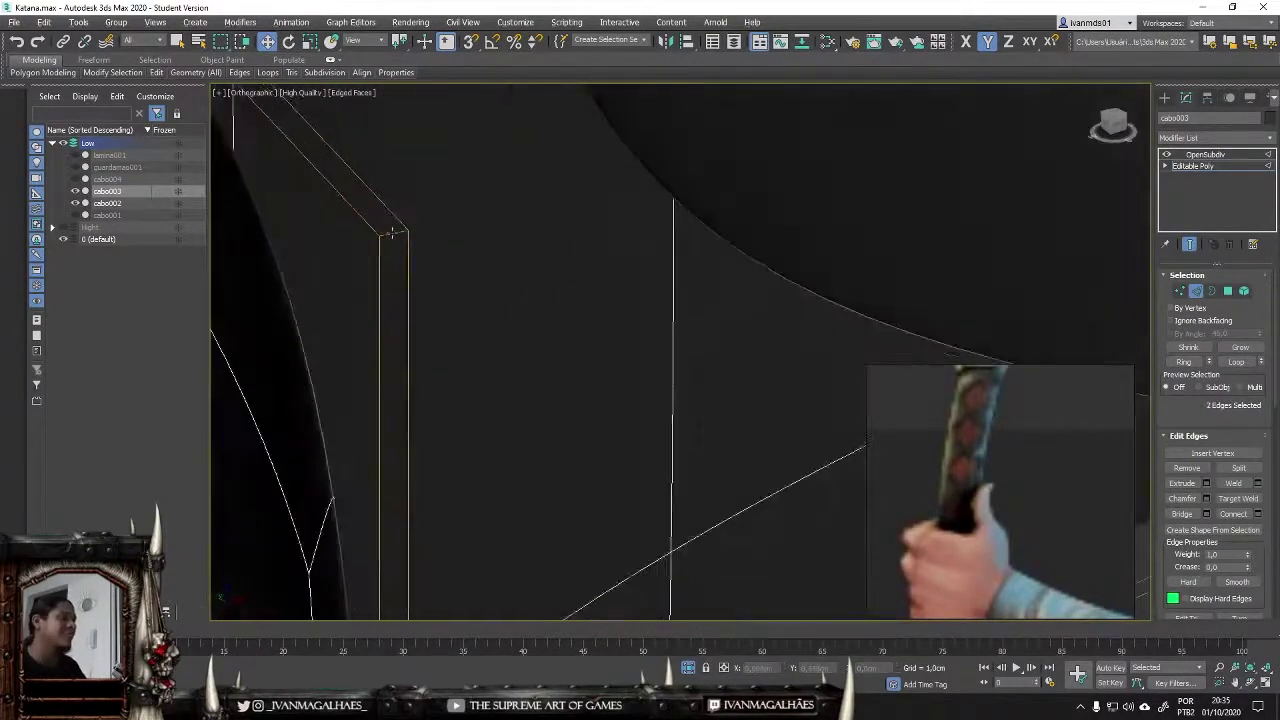
pyautogui.scroll(3, 349, 466)
pyautogui.hotkey('shift', 'z')
pyautogui.hotkey('shift', 'z')
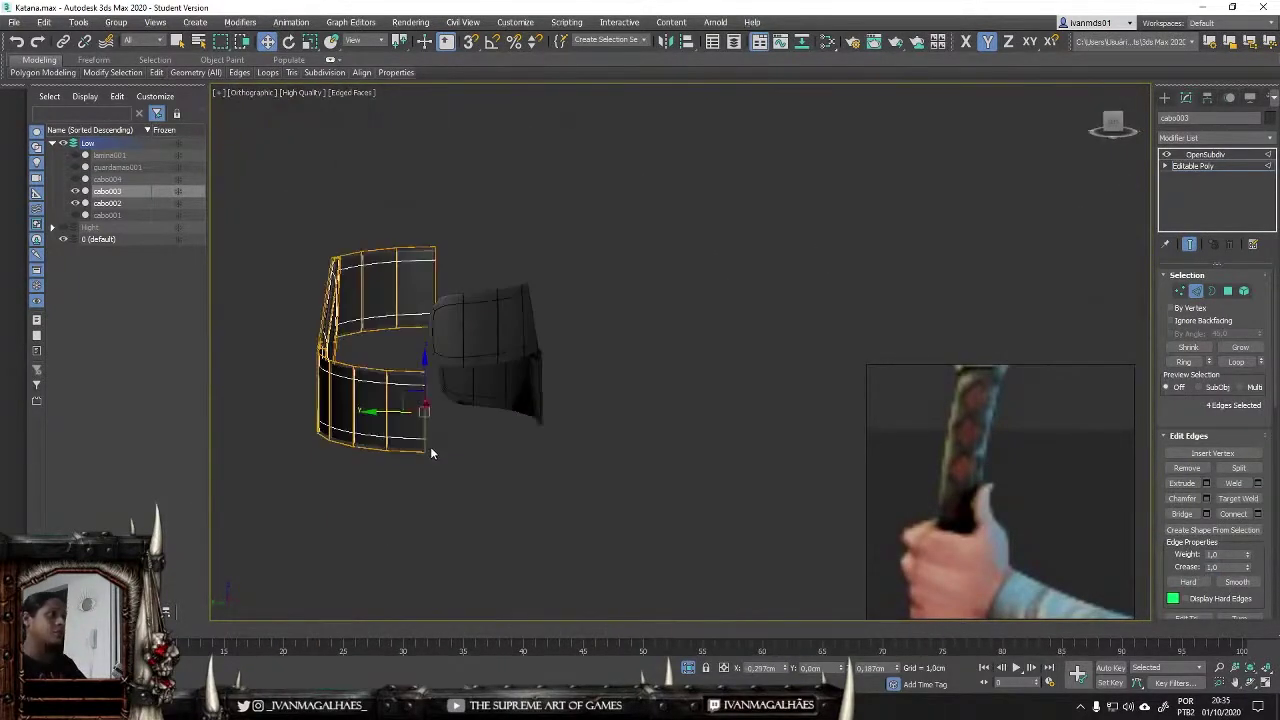
pyautogui.hotkey('shift', 'z')
pyautogui.click(1163, 97)
# Step: Create a mirrored copy of the handle wrap piece as cabo005
pyautogui.hotkey('shift', 'z')
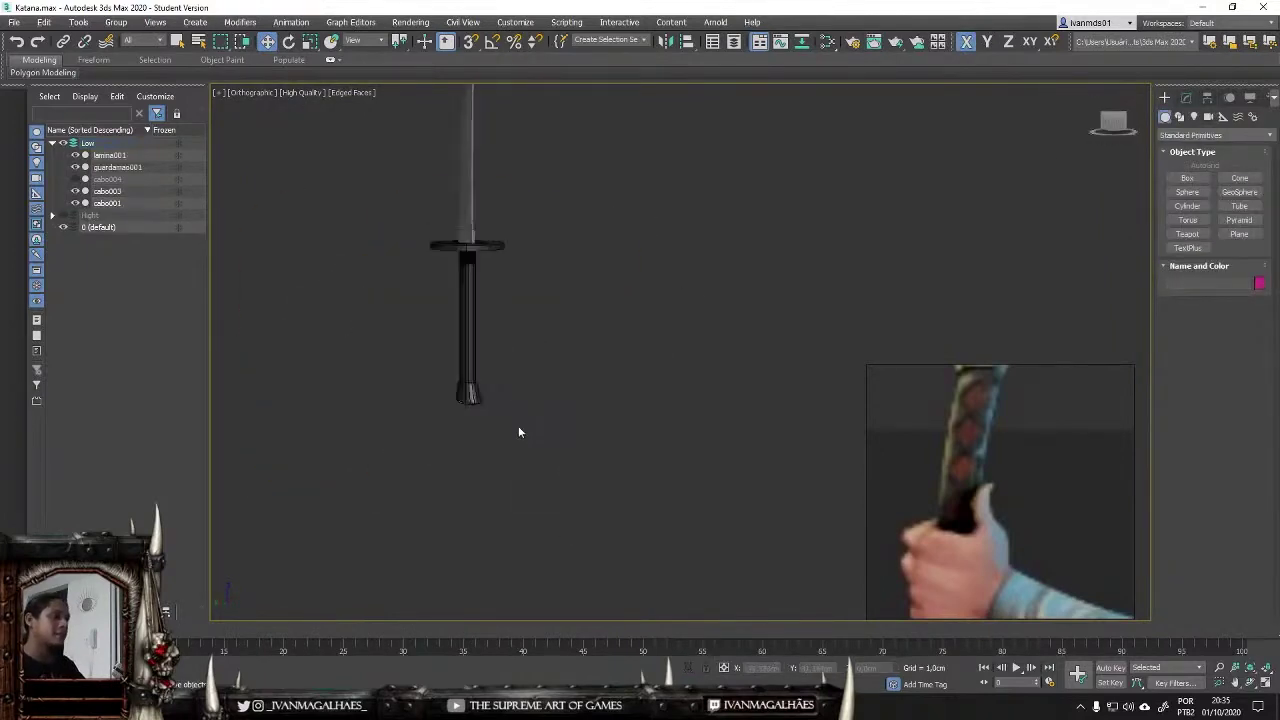
pyautogui.hotkey('shift', 'z')
pyautogui.hotkey('shift', 'z')
pyautogui.hotkey('shift', 'z')
pyautogui.hotkey('shift', 'z')
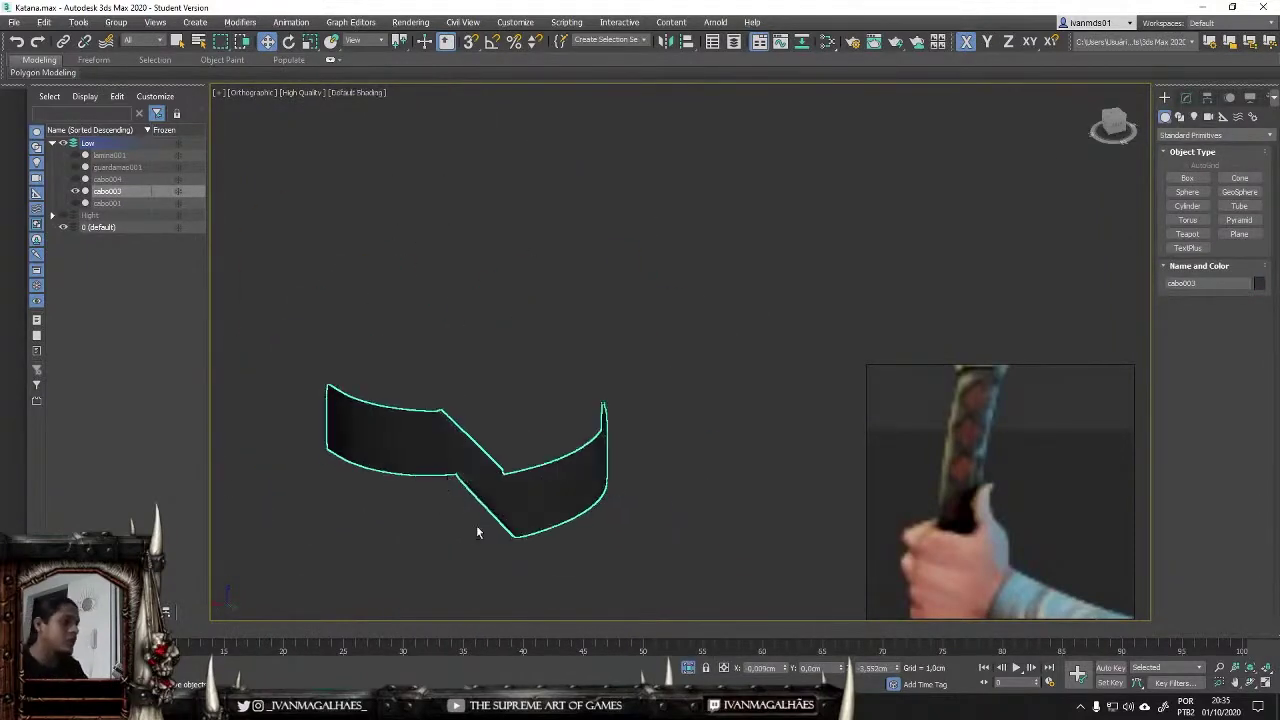
pyautogui.hotkey('shift', 'z')
pyautogui.click(665, 41)
pyautogui.click(603, 456)
# Step: Select both wrap pieces together and colour them dark red
pyautogui.moveTo(414, 271); pyautogui.dragTo(757, 523)
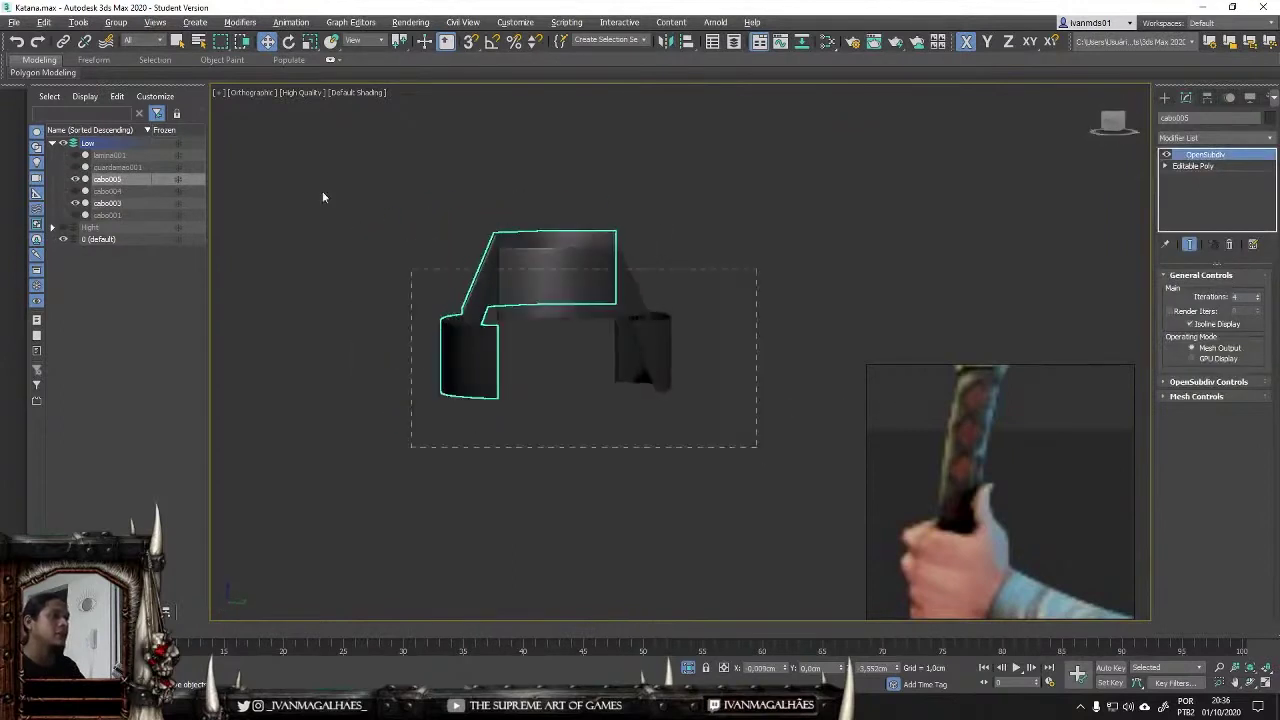
pyautogui.click(1268, 118)
pyautogui.click(860, 400)
pyautogui.hotkey('shift', 'z')
pyautogui.hotkey('shift', 'z')
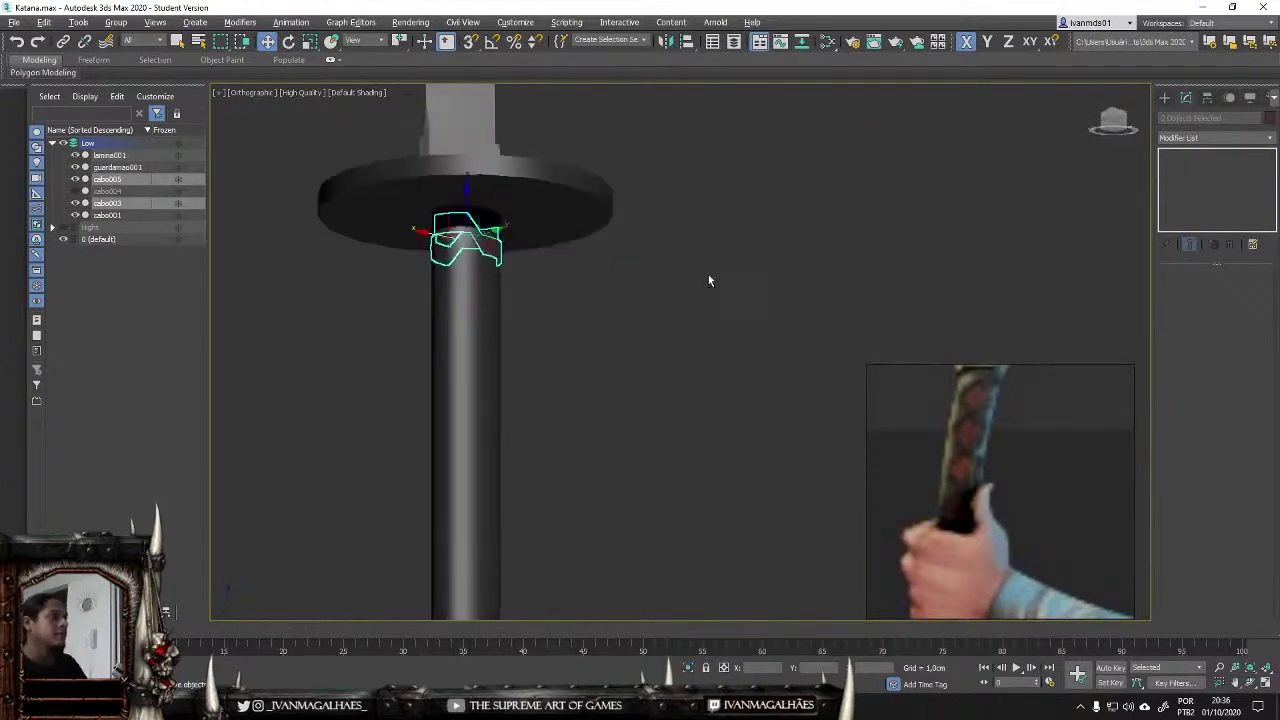
pyautogui.hotkey('shift', 'z')
pyautogui.hotkey('shift', 'z')
pyautogui.hotkey('shift', 'z')
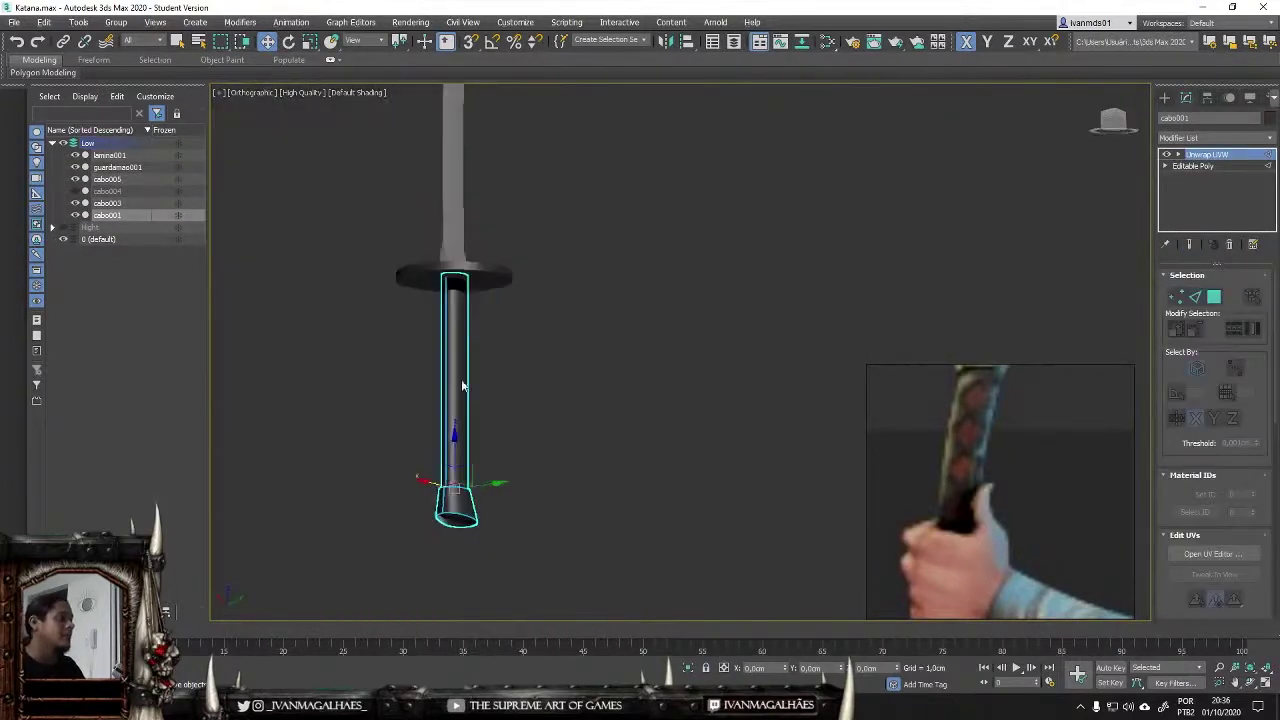
pyautogui.hotkey('shift', 'z')
pyautogui.hotkey('shift', 'z')
pyautogui.hotkey('shift', 'z')
pyautogui.hotkey('shift', 'z')
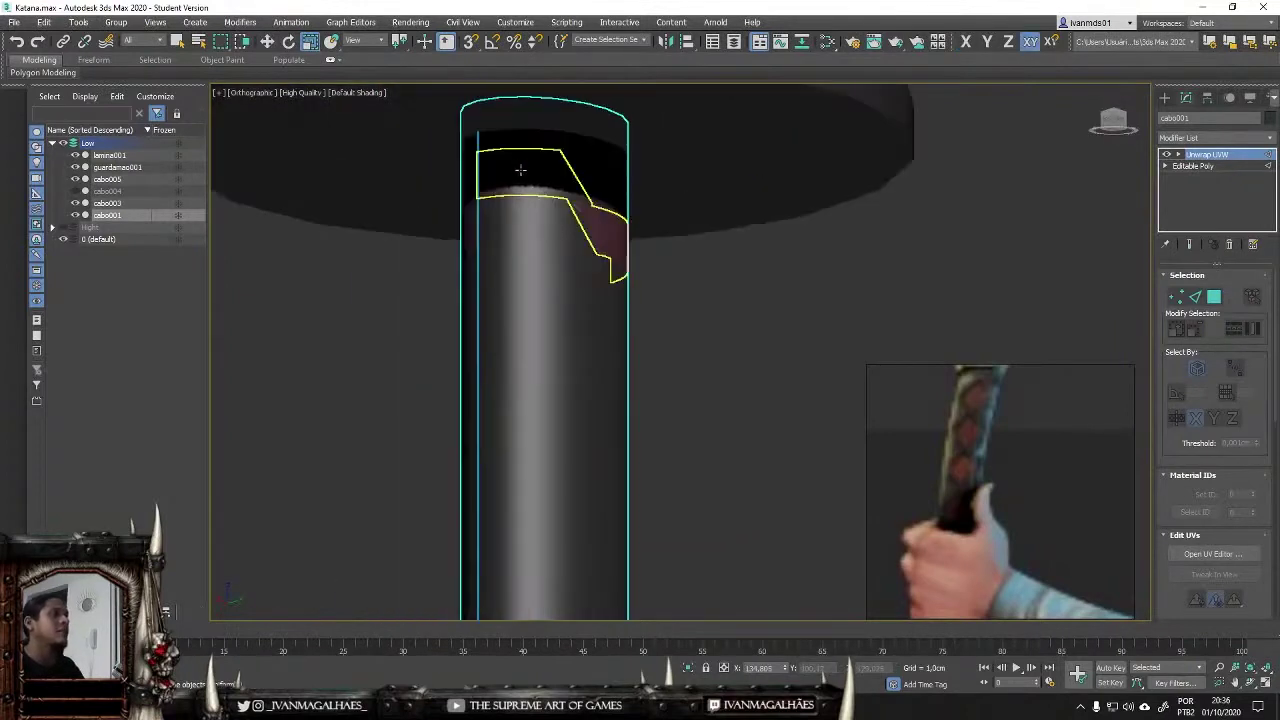
pyautogui.hotkey('shift', 'z')
pyautogui.hotkey('shift', 'z')
pyautogui.hotkey('shift', 'z')
pyautogui.hotkey('shift', 'z')
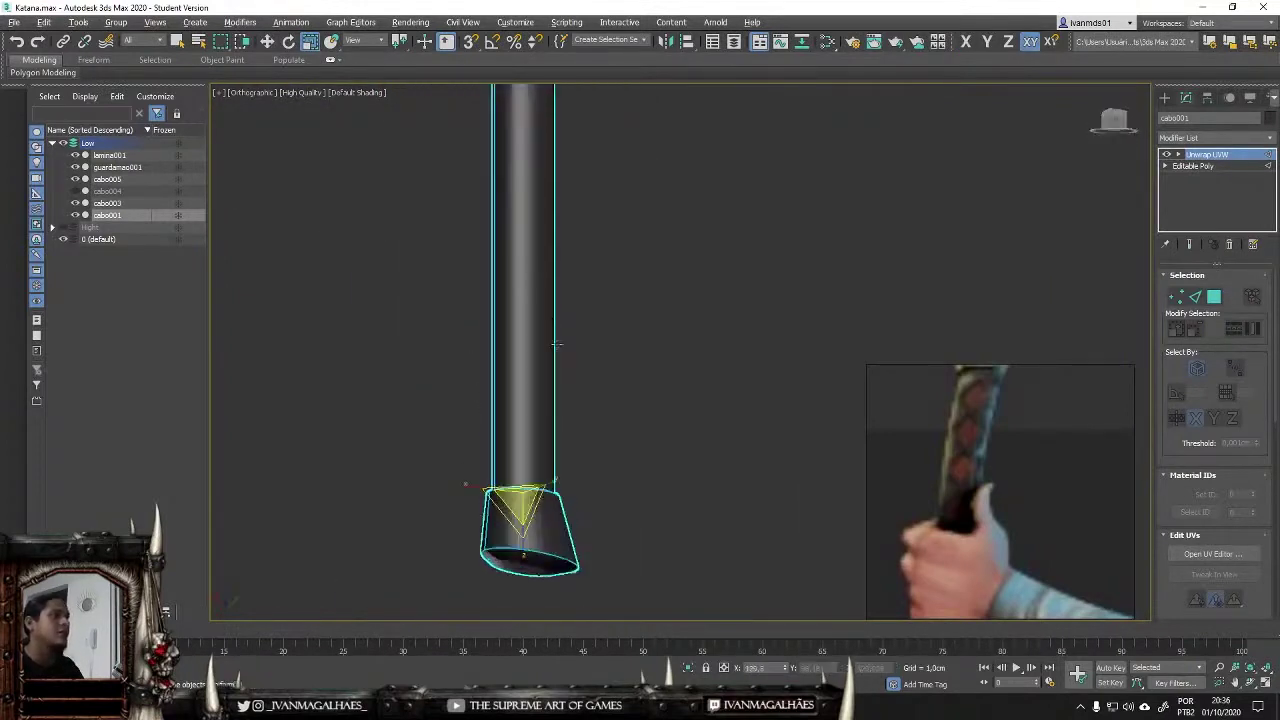
pyautogui.hotkey('shift', 'z')
# Step: With the Move tool, select the red wrap band and frame the handle below the guard
pyautogui.press('w')
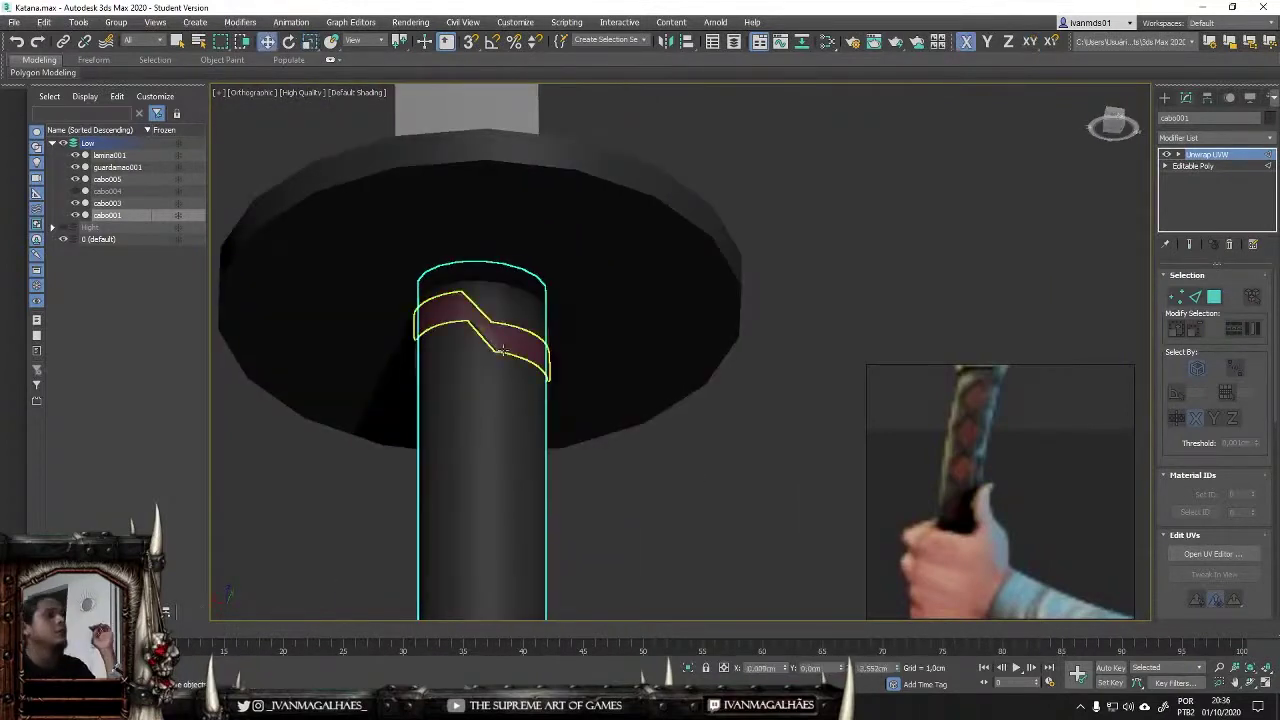
pyautogui.click(485, 318)
pyautogui.hotkey('shift', 'z')
pyautogui.hotkey('shift', 'z')
pyautogui.hotkey('shift', 'z')
pyautogui.hotkey('shift', 'z')
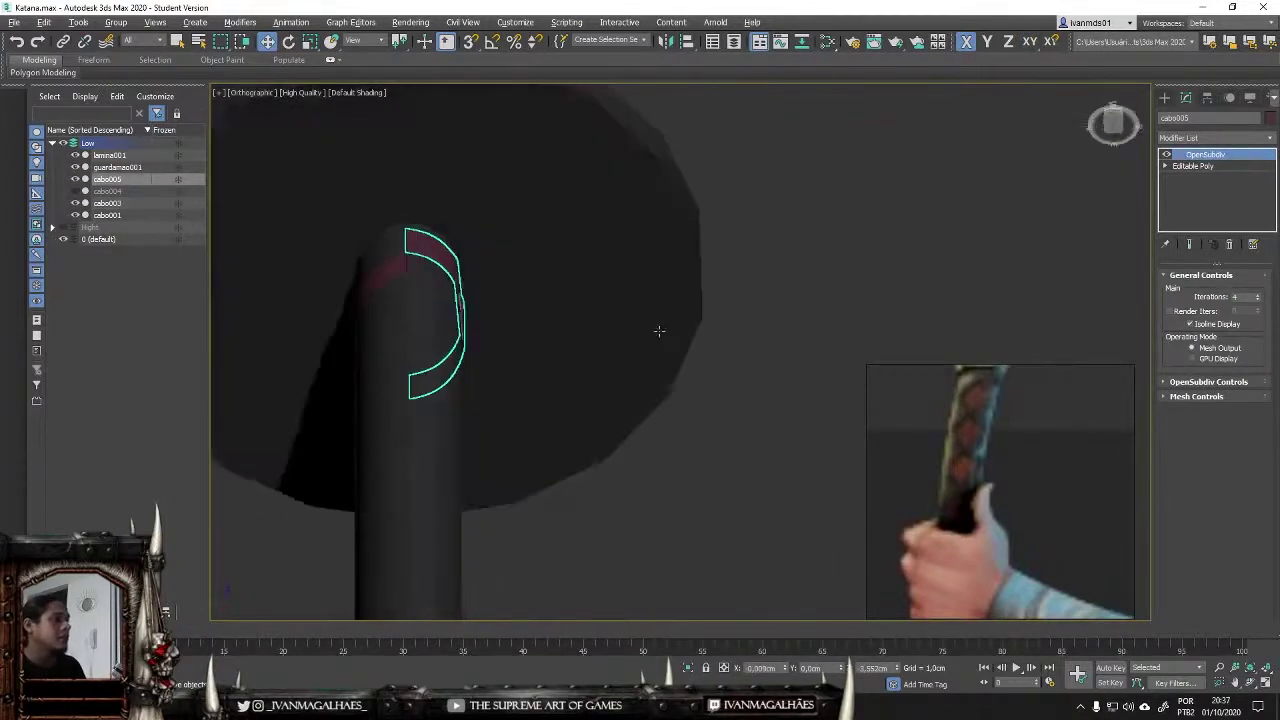
pyautogui.hotkey('shift', 'z')
pyautogui.hotkey('shift', 'z')
pyautogui.hotkey('shift', 'z')
pyautogui.hotkey('shift', 'z')
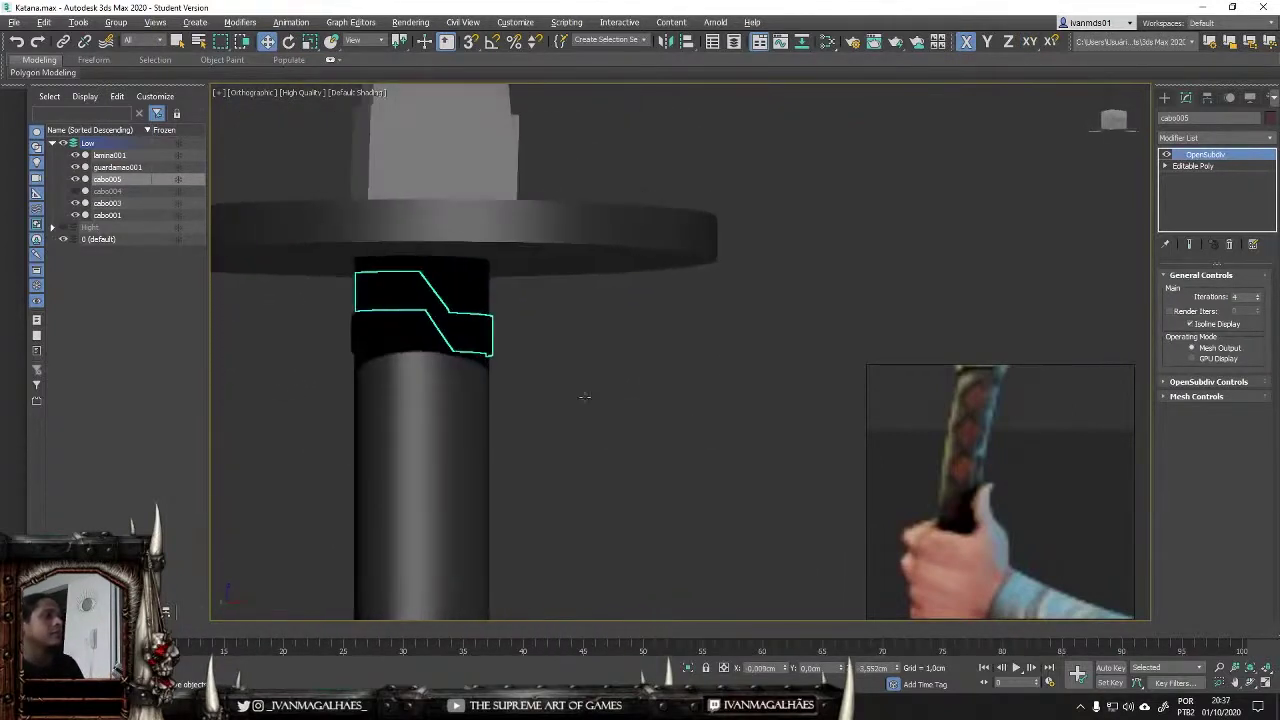
pyautogui.hotkey('shift', 'z')
pyautogui.hotkey('shift', 'z')
pyautogui.hotkey('shift', 'z')
pyautogui.hotkey('shift', 'z')
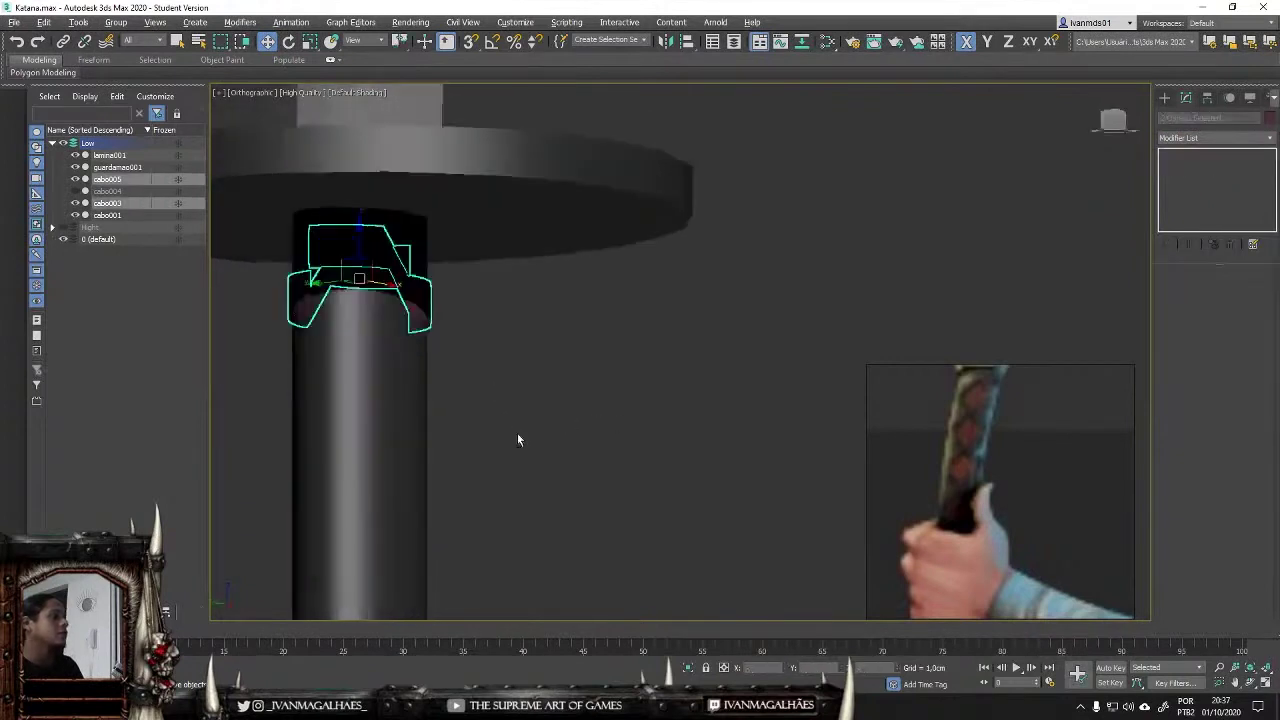
pyautogui.hotkey('shift', 'z')
# Step: Open Tools > Array and bring the whole handle and guard into view
pyautogui.click(78, 22)
pyautogui.click(132, 276)
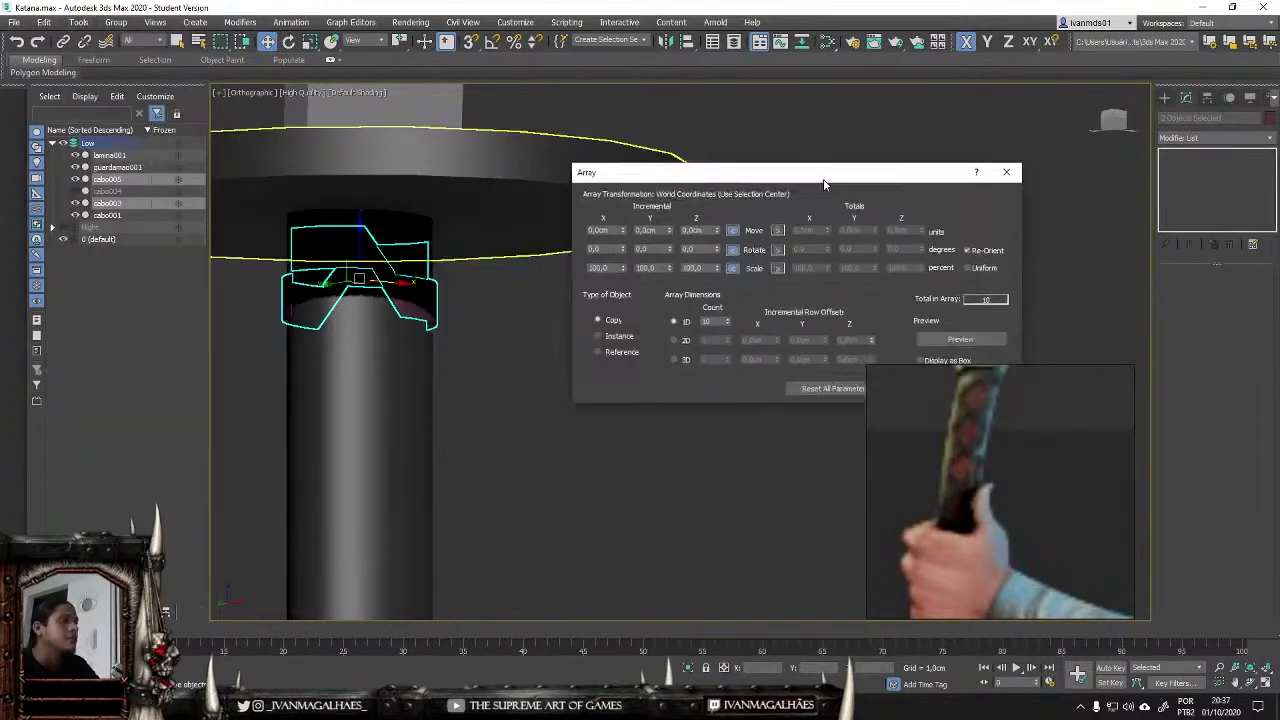
pyautogui.scroll(-3, 480, 338)
pyautogui.scroll(-2, 500, 329)
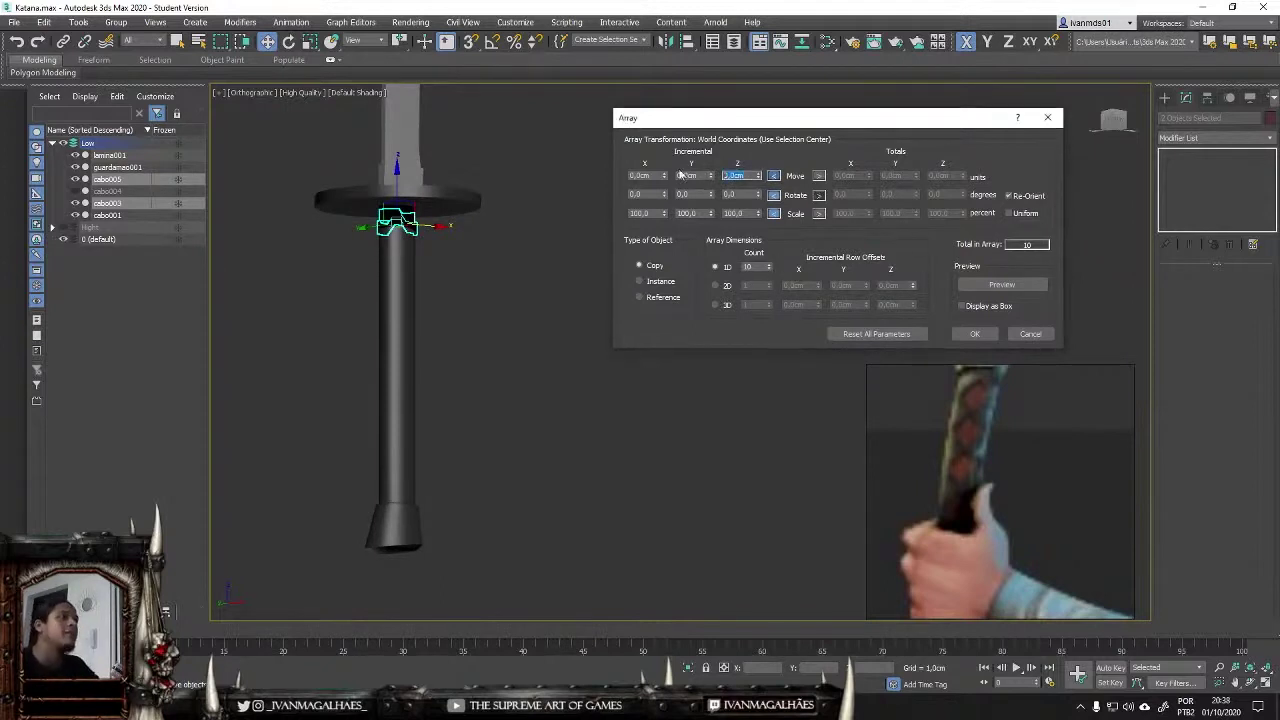
pyautogui.moveTo(483, 225); pyautogui.dragTo(469, 237, button='middle')
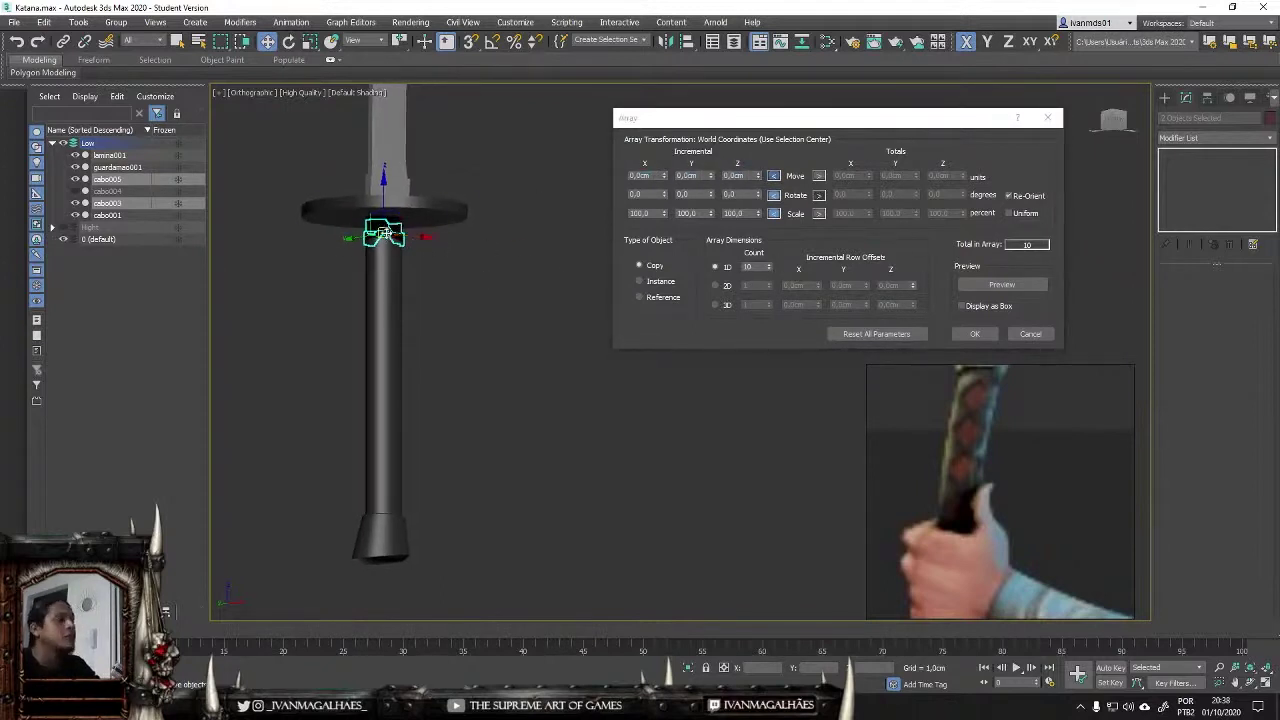
pyautogui.scroll(-3, 472, 378)
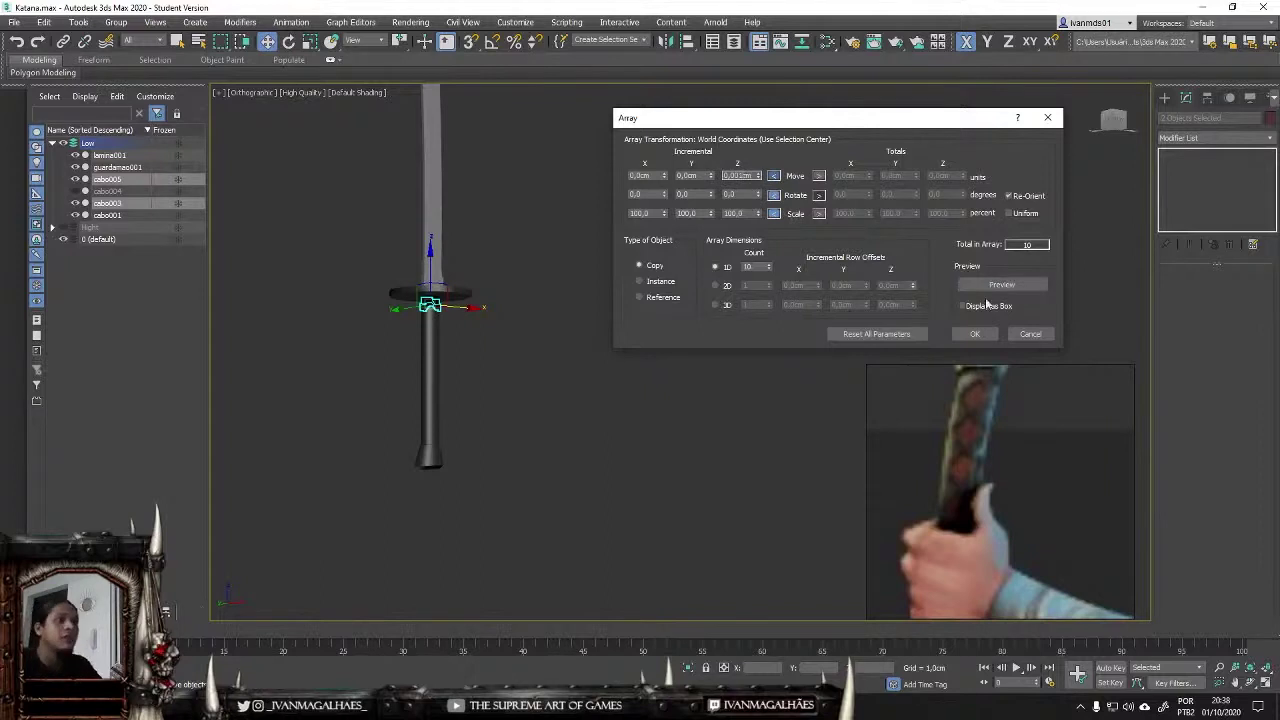
pyautogui.scroll(5, 486, 286)
pyautogui.scroll(-6, 486, 286)
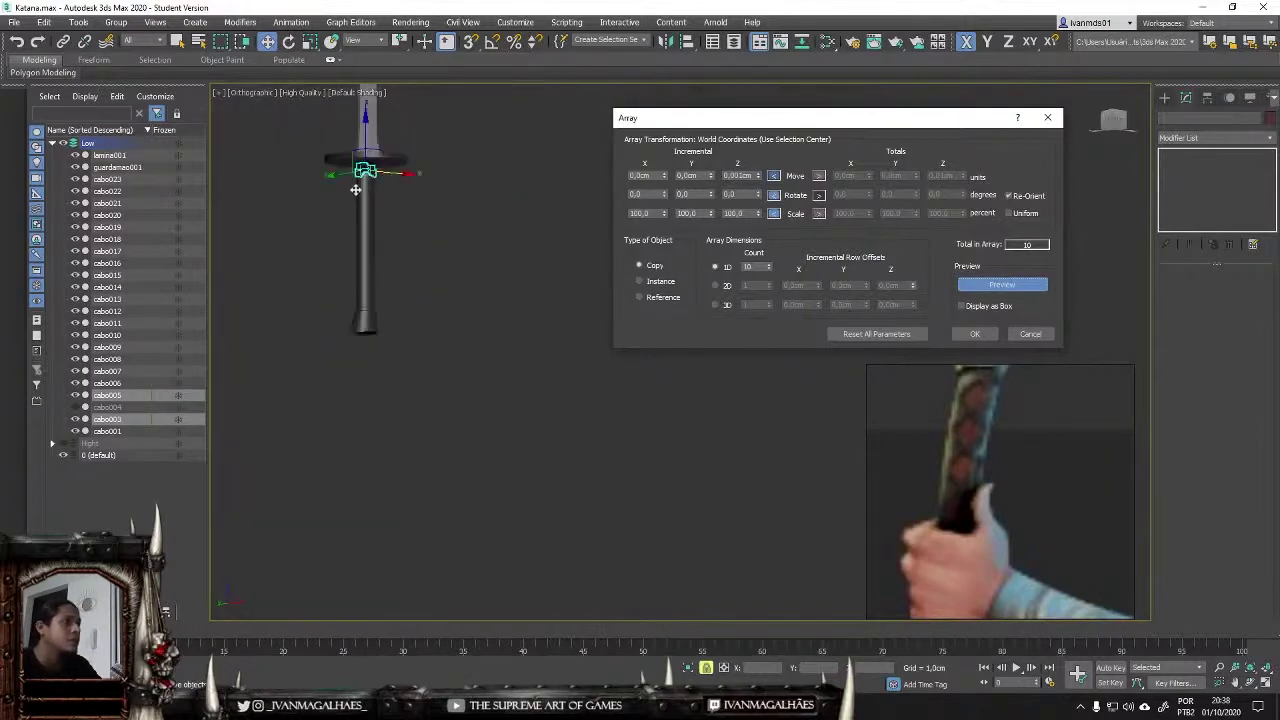
pyautogui.scroll(6, 478, 282)
pyautogui.scroll(-3, 500, 240)
pyautogui.scroll(4, 502, 238)
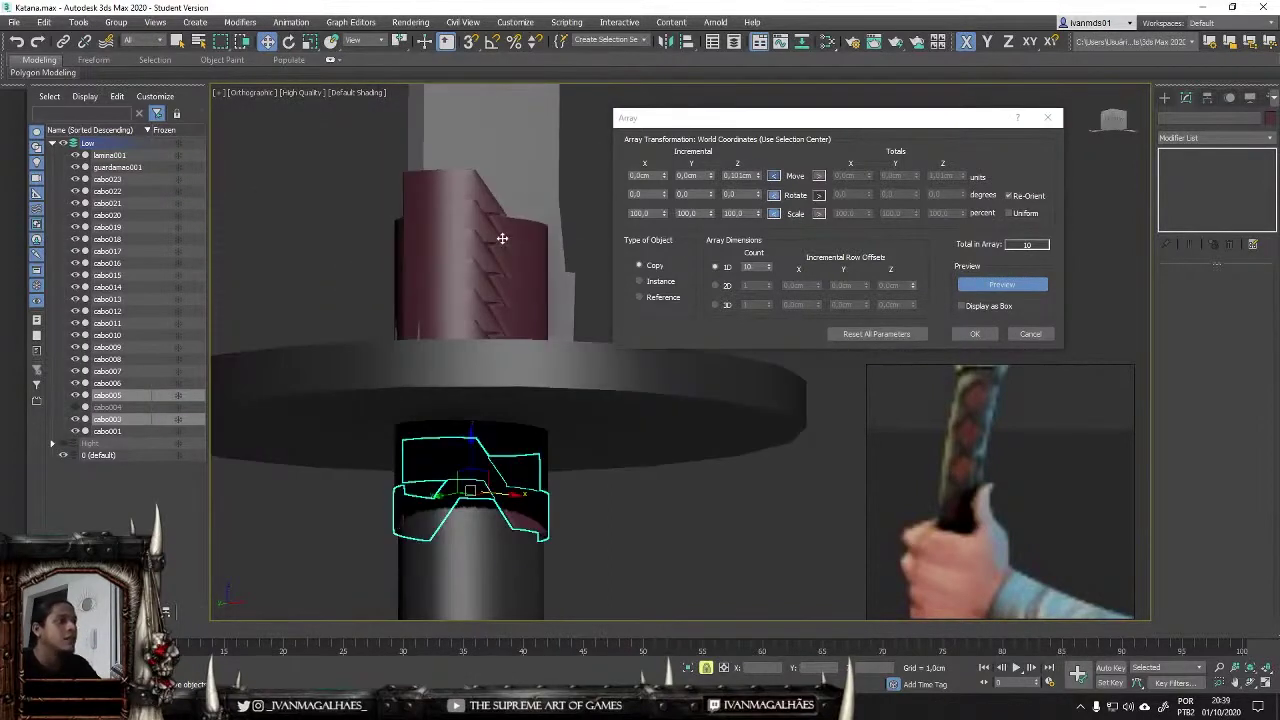
# Step: Set the array's 1D count, trying 25 before settling on 21 copies
pyautogui.press('Return')
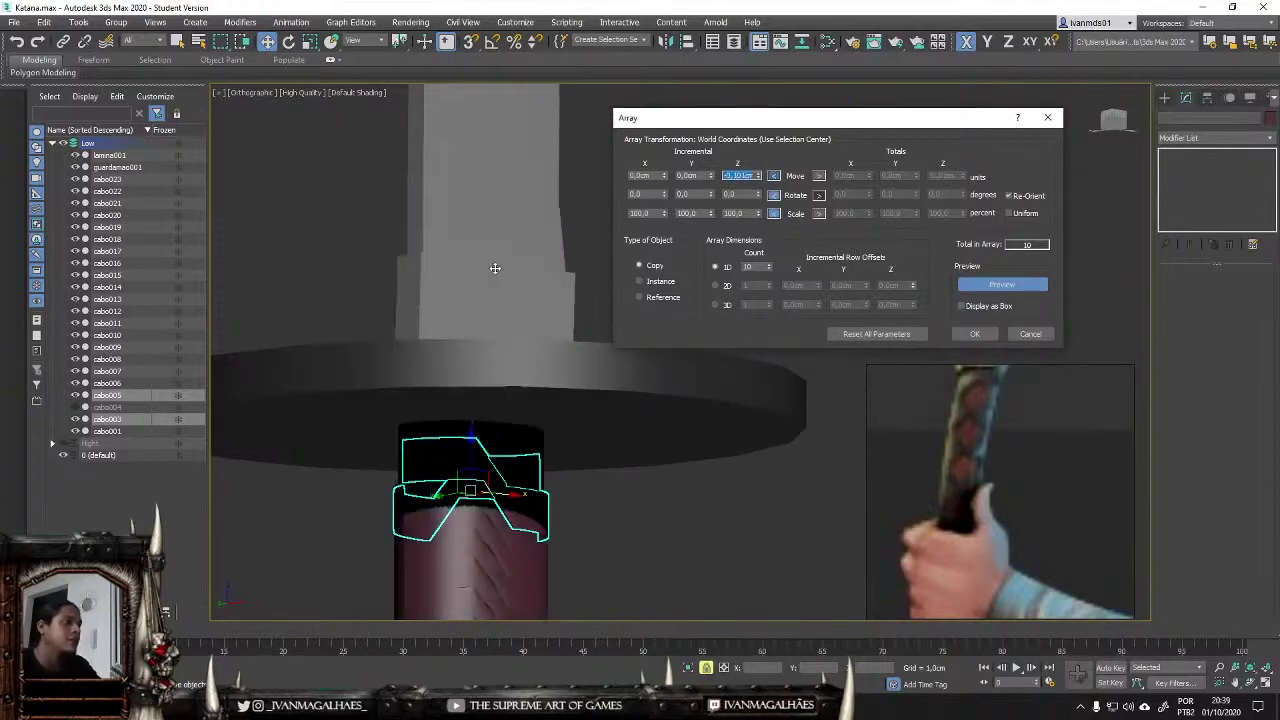
pyautogui.scroll(-3, 551, 427)
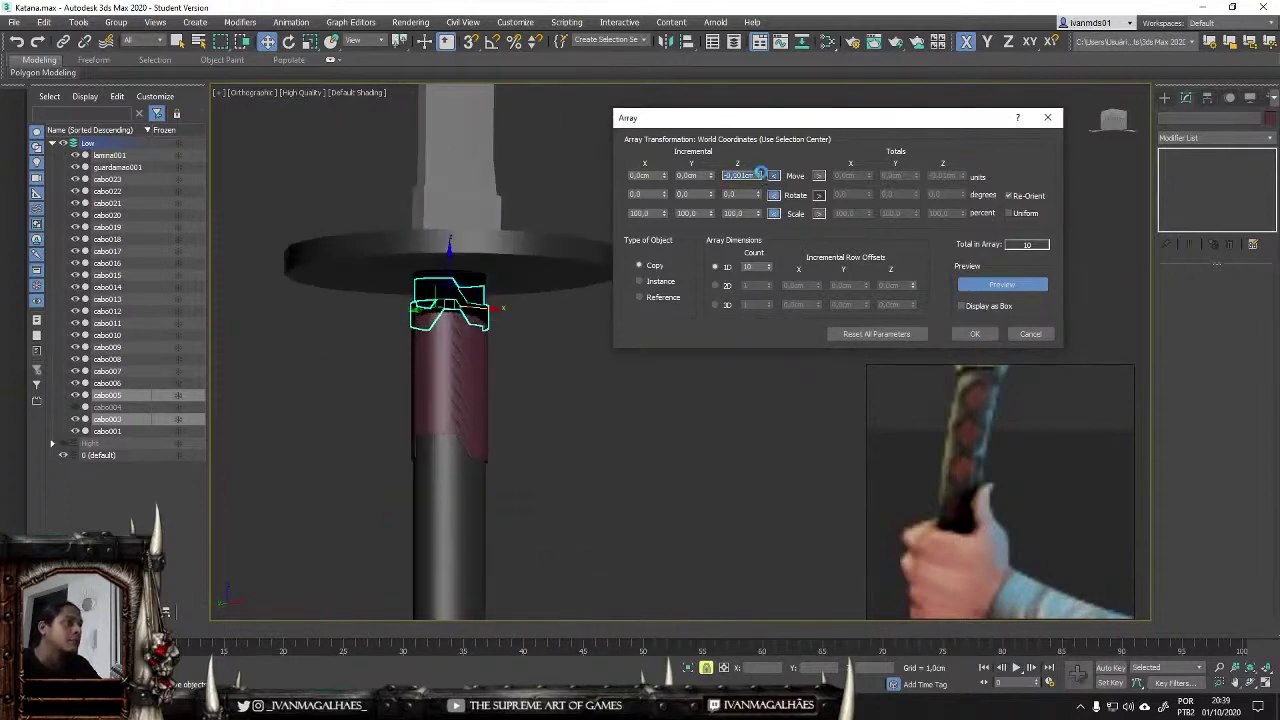
pyautogui.scroll(-2, 1041, 251)
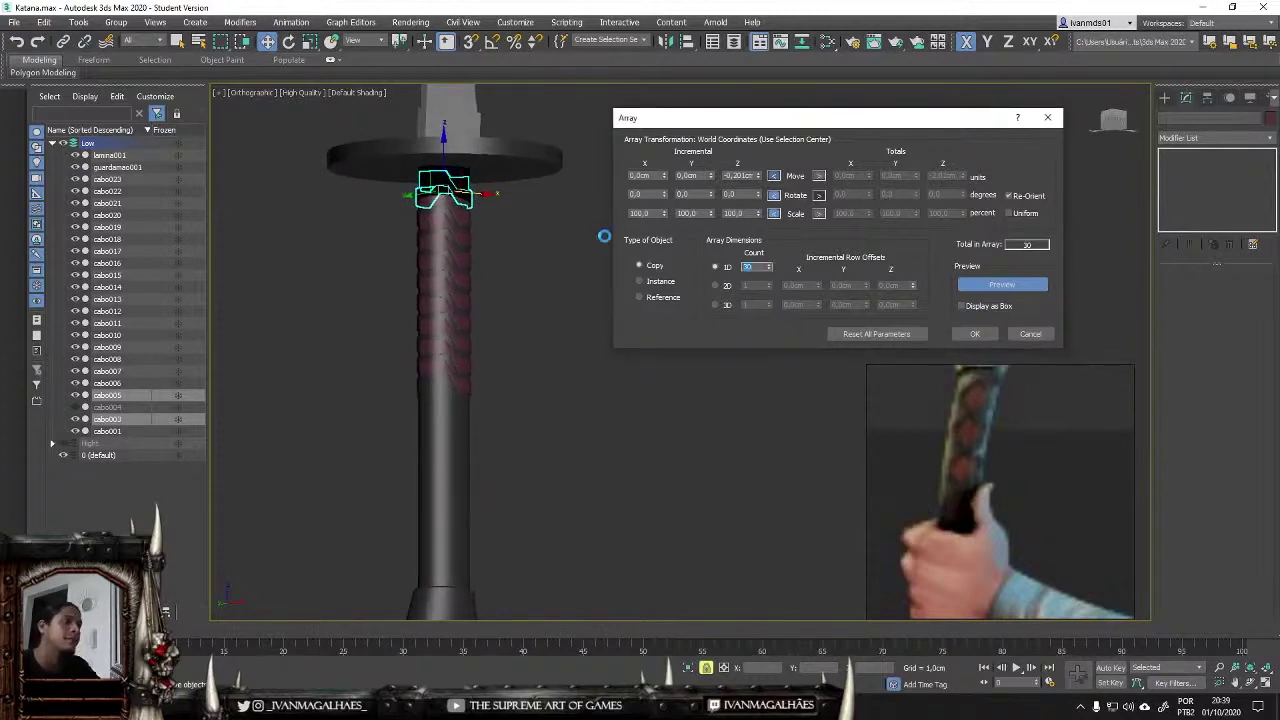
pyautogui.moveTo(570, 309)
pyautogui.keyDown('alt'); pyautogui.mouseDown(button='middle')
pyautogui.moveTo(540, 374)
pyautogui.moveTo(360, 151)
pyautogui.moveTo(569, 174)
pyautogui.mouseUp(button='middle'); pyautogui.keyUp('alt')
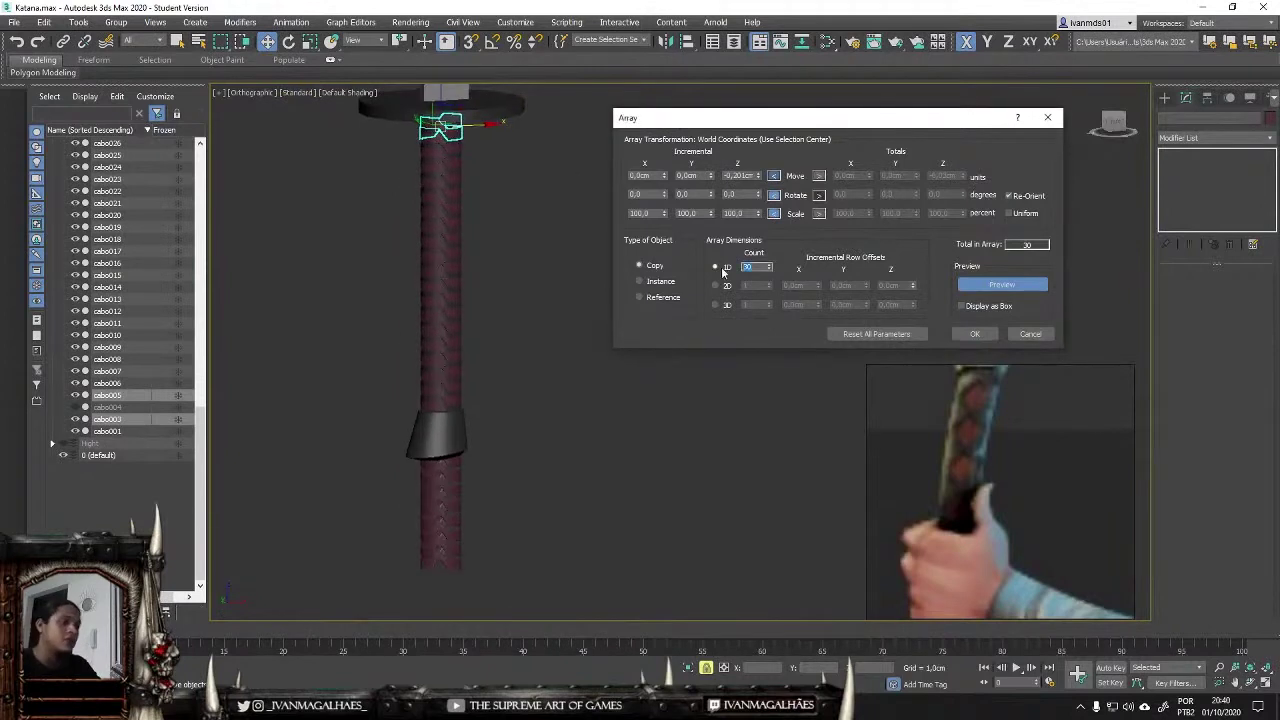
pyautogui.write('25')
pyautogui.press('Return')
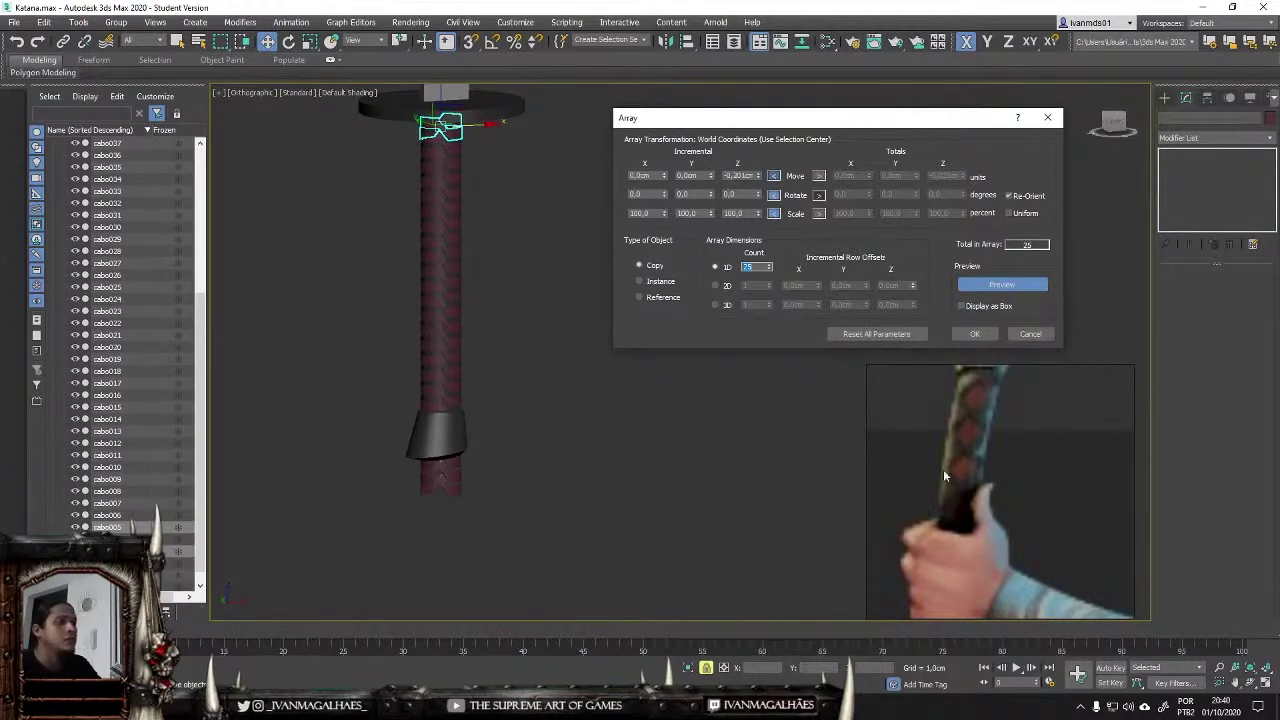
pyautogui.keyDown('alt'); pyautogui.moveTo(557, 389); pyautogui.dragTo(494, 203, button='middle'); pyautogui.keyUp('alt')
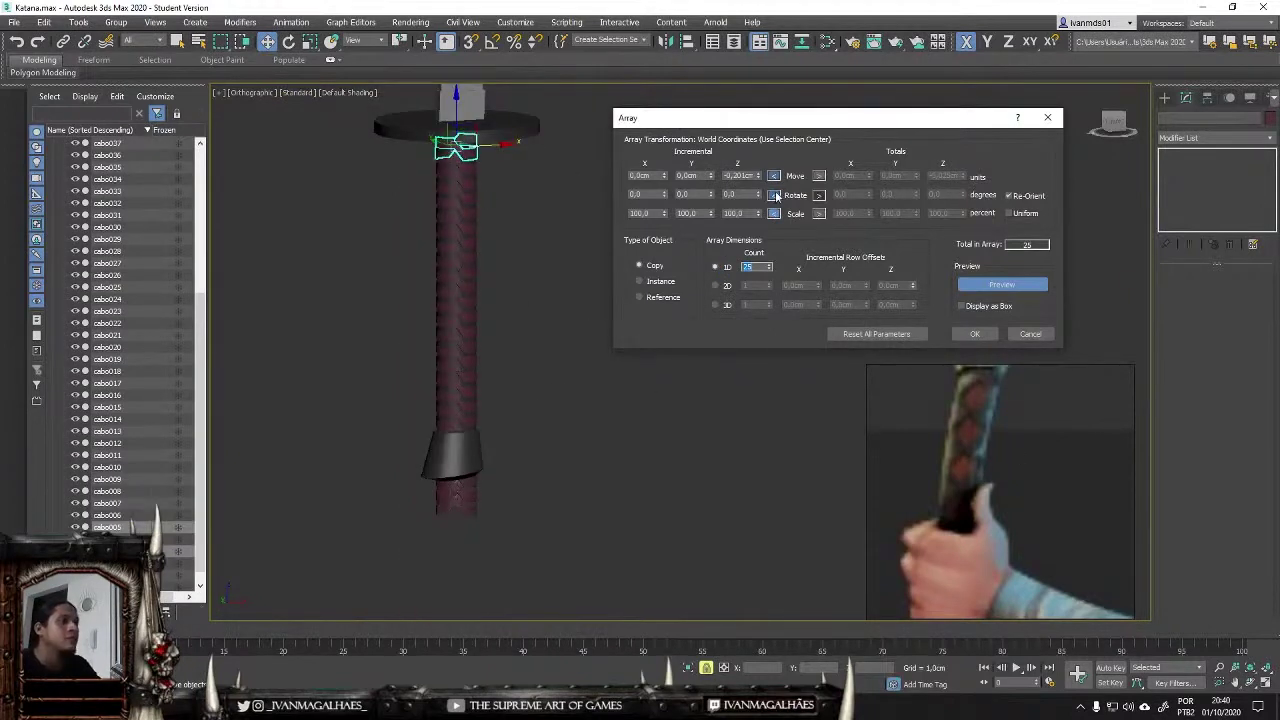
pyautogui.write('21')
pyautogui.press('Return')
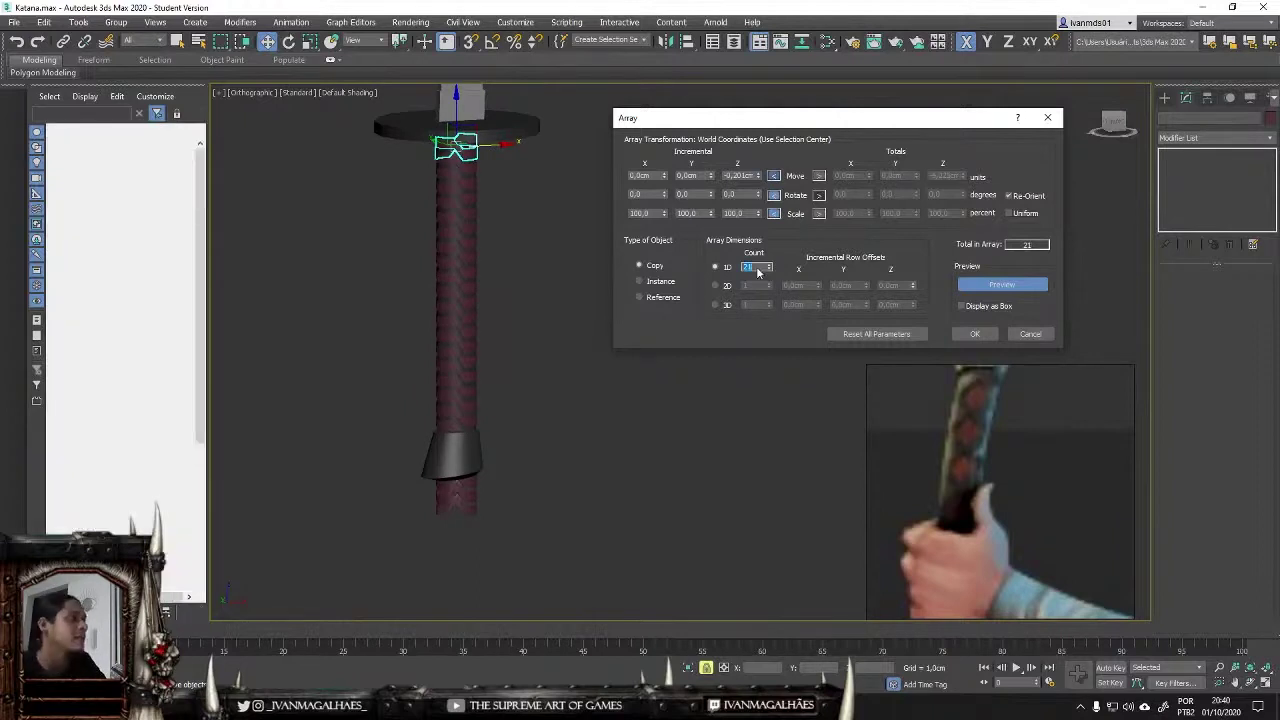
# Step: Set the incremental Z move spacing between copies to -0,155cm
pyautogui.click(757, 172)
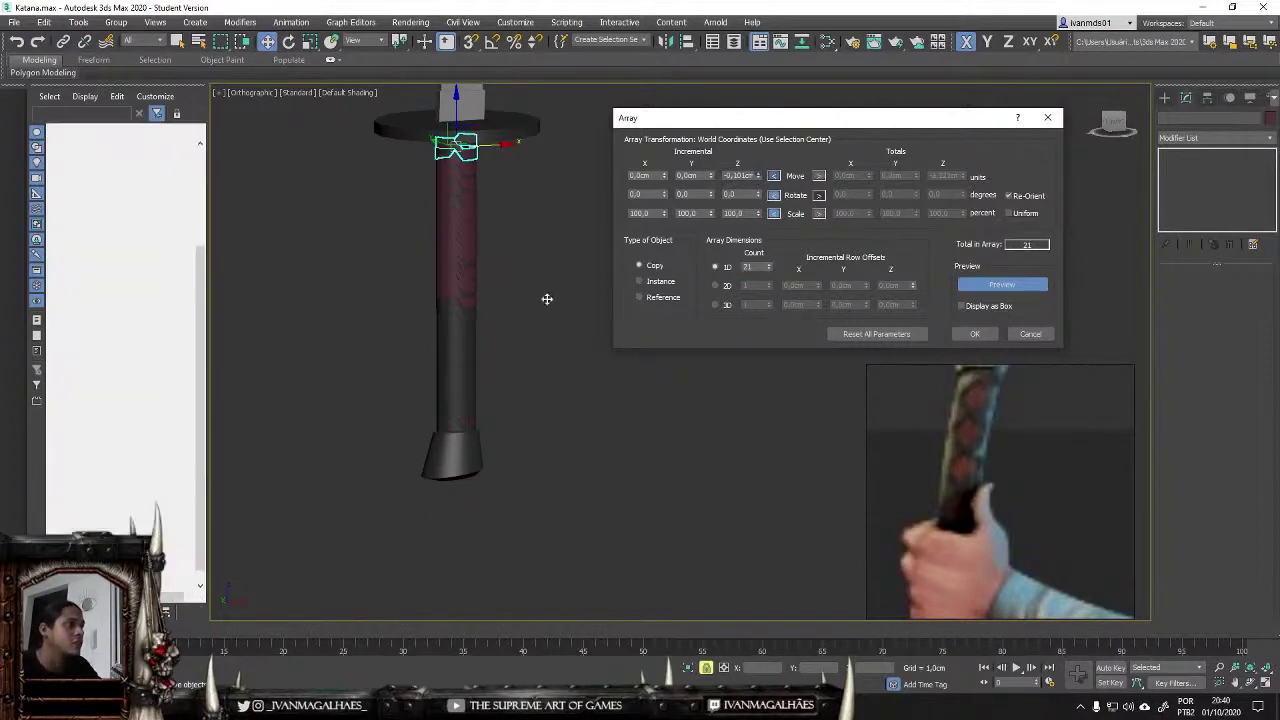
pyautogui.click(760, 178)
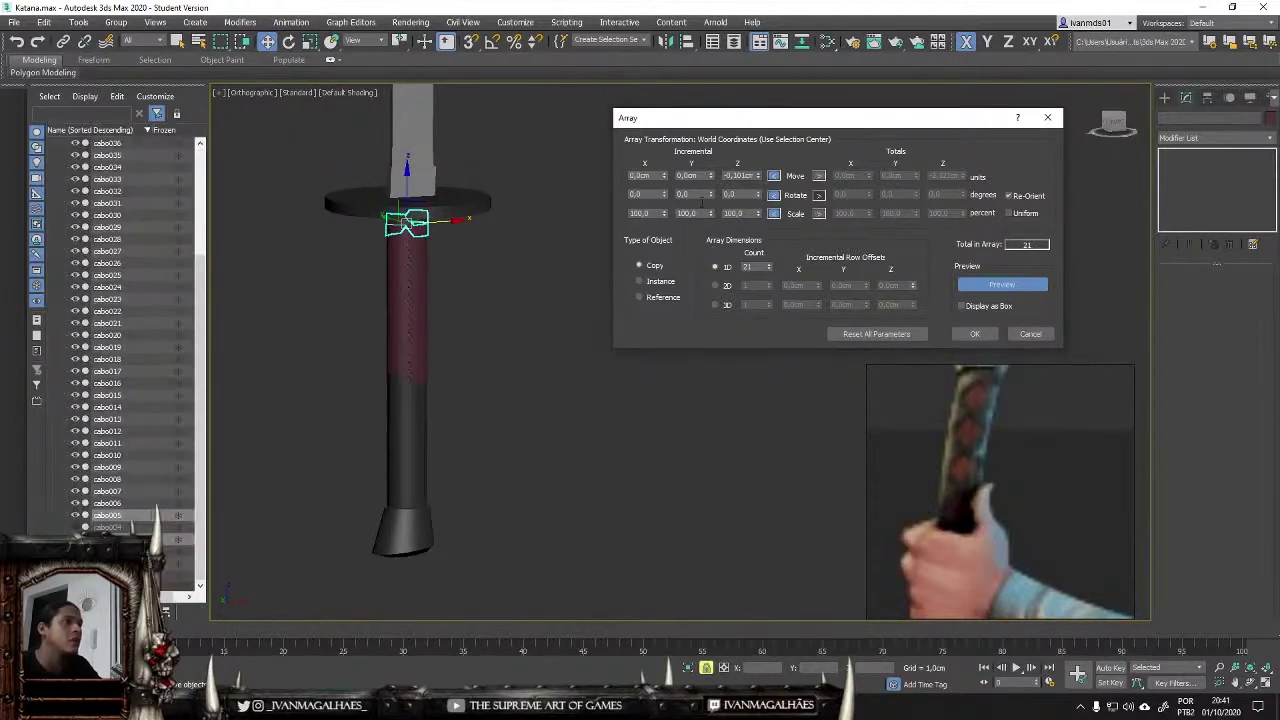
pyautogui.doubleClick(740, 175)
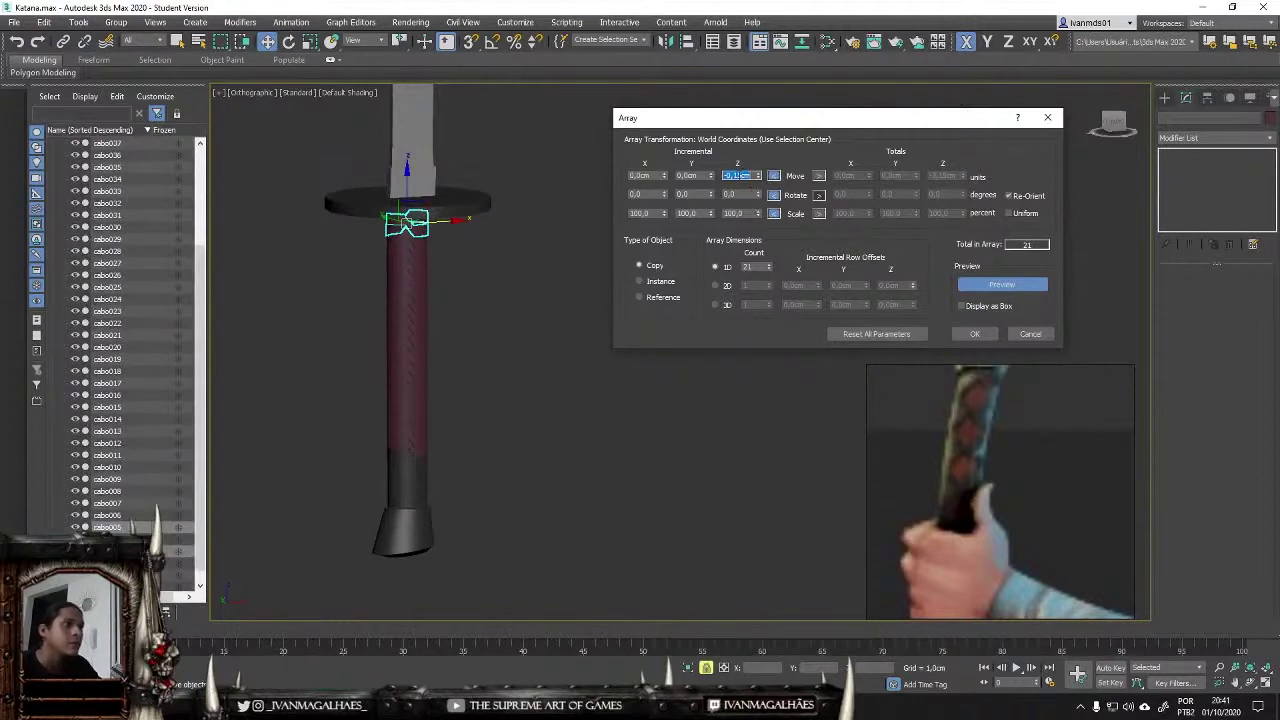
pyautogui.write('-0,155')
pyautogui.press('Return')
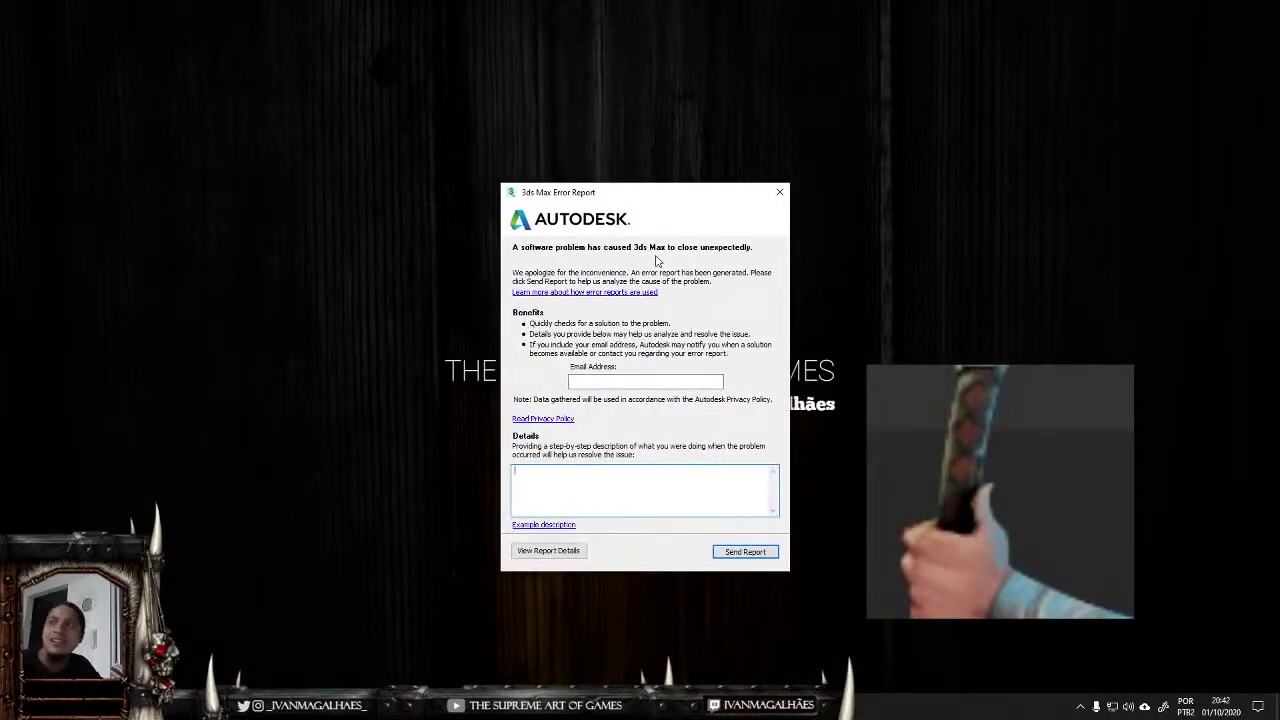
# Step: Dismiss the crash report and relaunch 3ds Max 2020 by searching '3ds' in Start
pyautogui.click(781, 192)
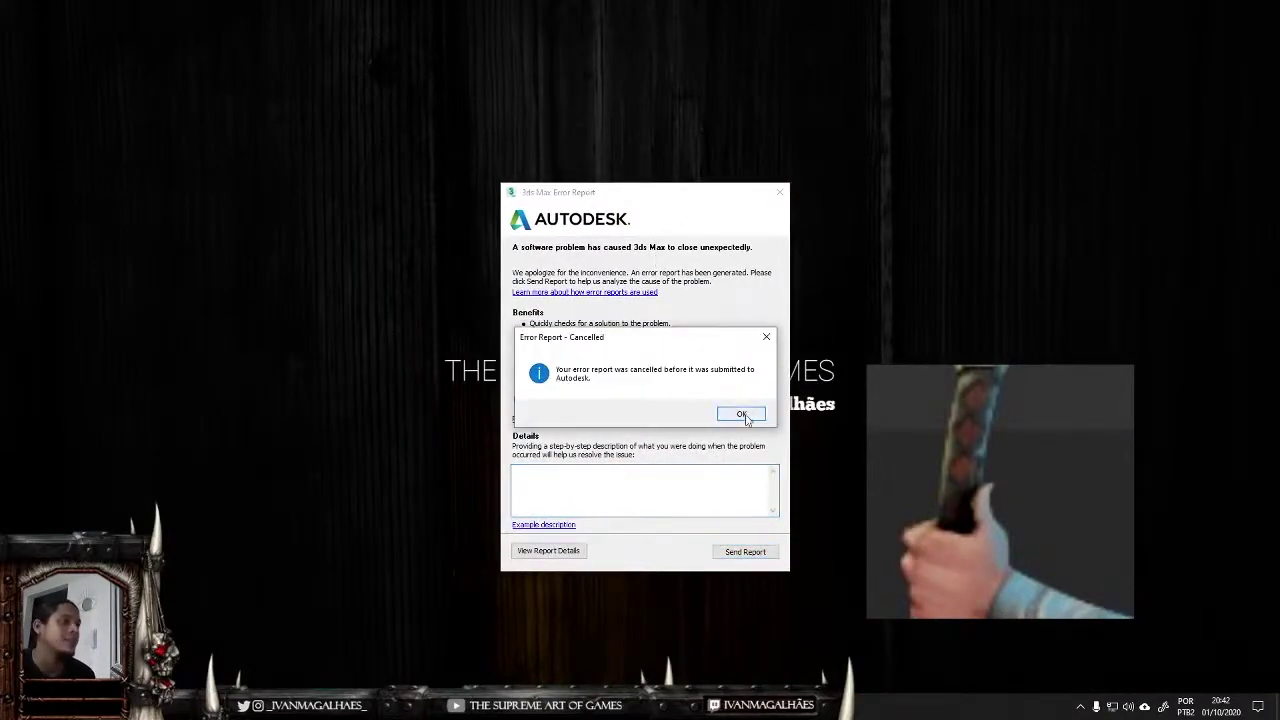
pyautogui.click(747, 418)
pyautogui.press('super')
pyautogui.write('3ds')
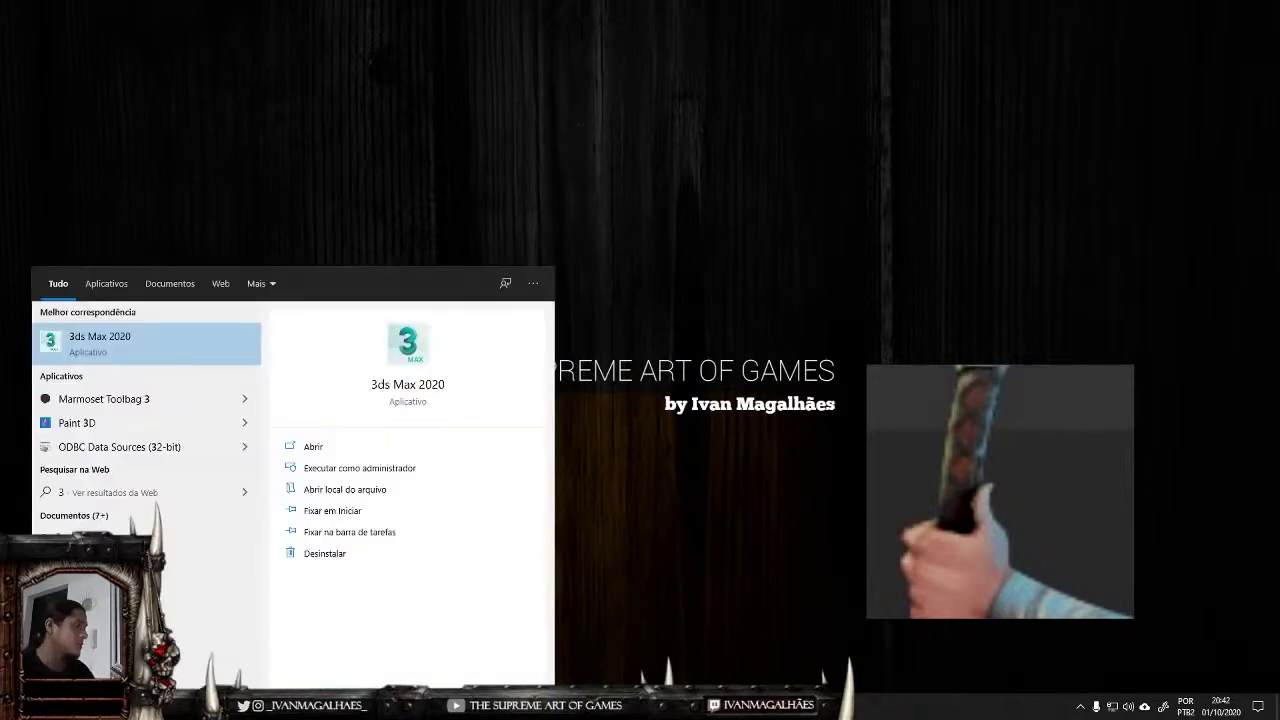
pyautogui.press('Return')
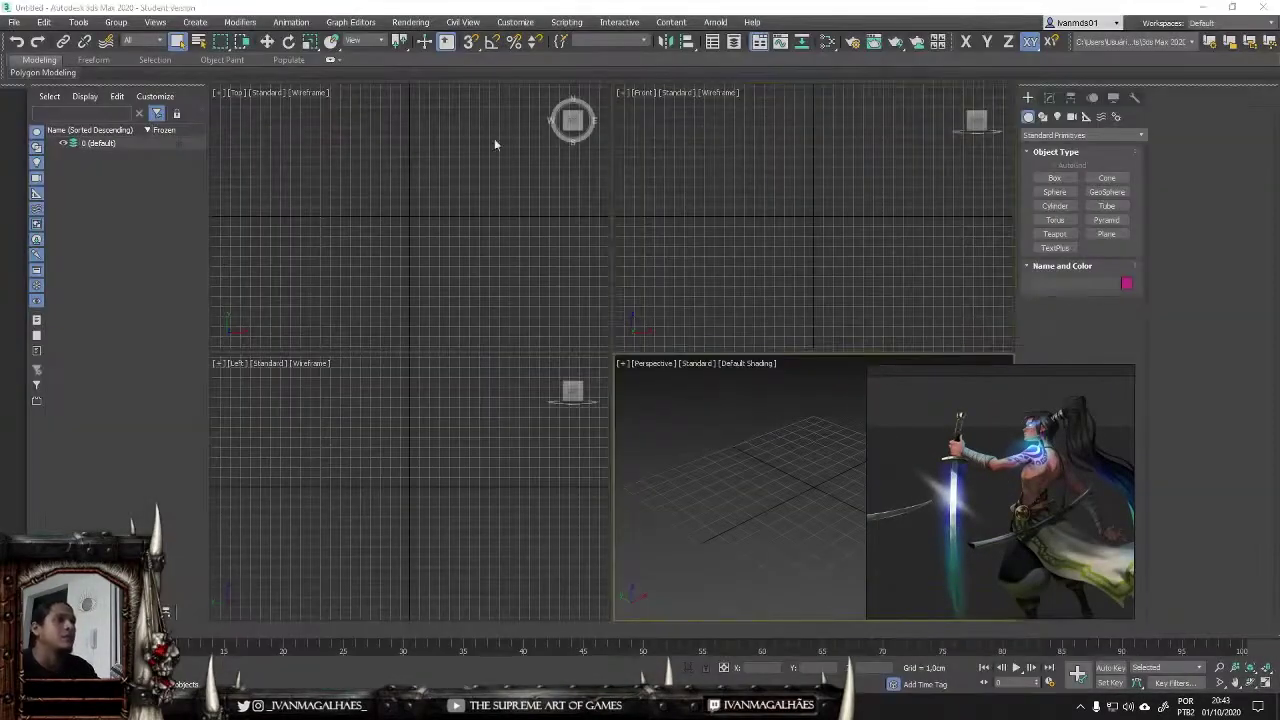
# Step: Open the recovered scene Katana_recover.max from the recent files
pyautogui.click(494, 145)
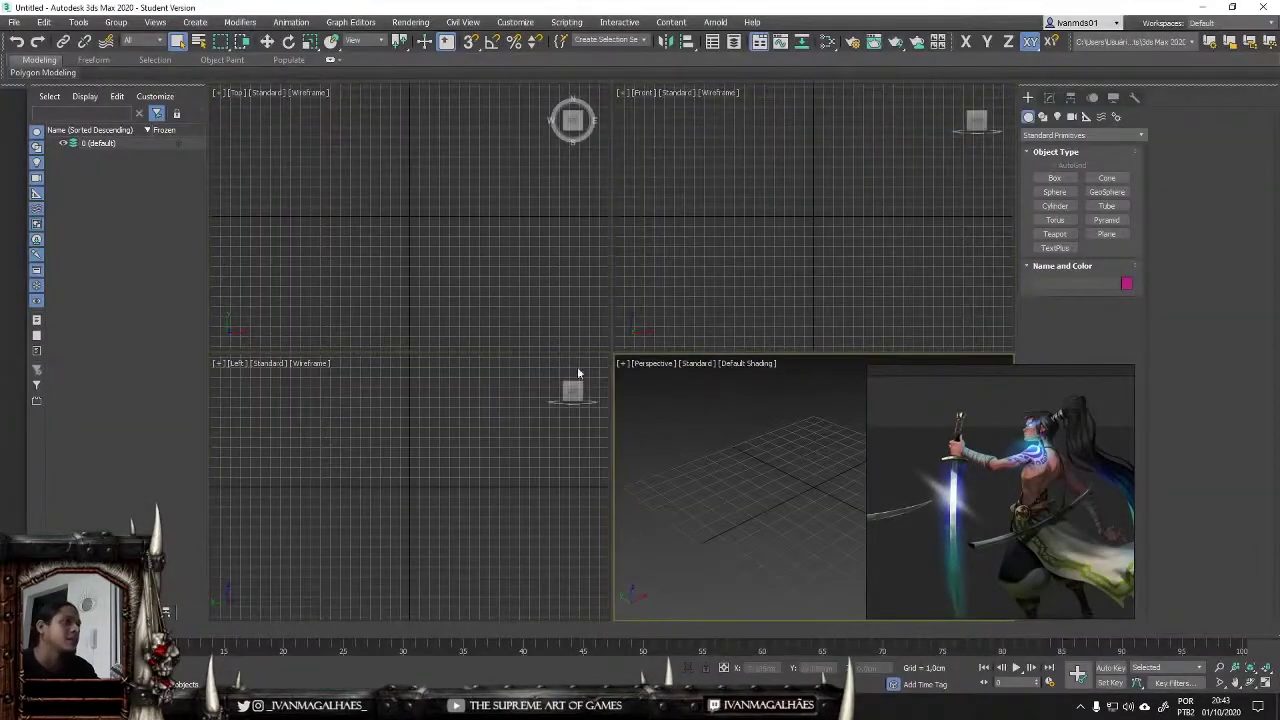
pyautogui.click(14, 22)
pyautogui.click(360, 93)
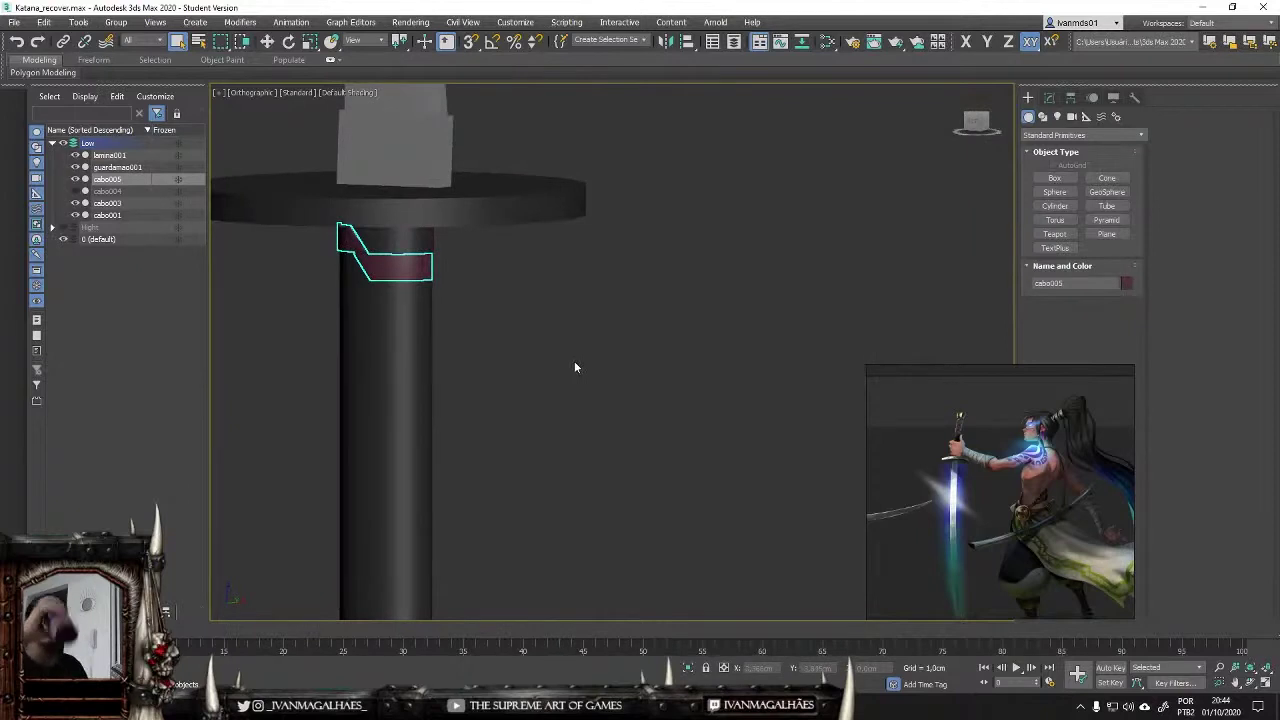
# Step: Select the two wrap pieces under the guard and open the Array dialog
pyautogui.keyDown('alt'); pyautogui.moveTo(574, 367); pyautogui.dragTo(478, 303, button='middle'); pyautogui.keyUp('alt')
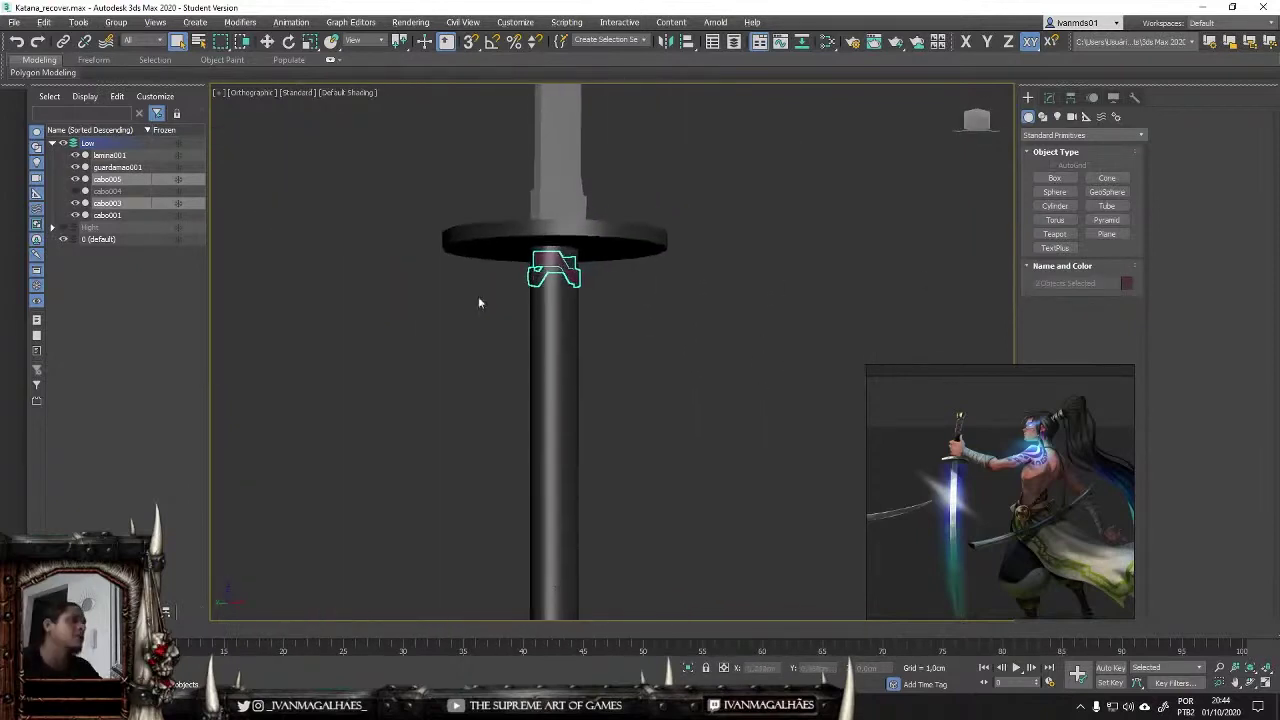
pyautogui.click(78, 22)
pyautogui.click(90, 279)
pyautogui.moveTo(605, 238); pyautogui.dragTo(868, 133)
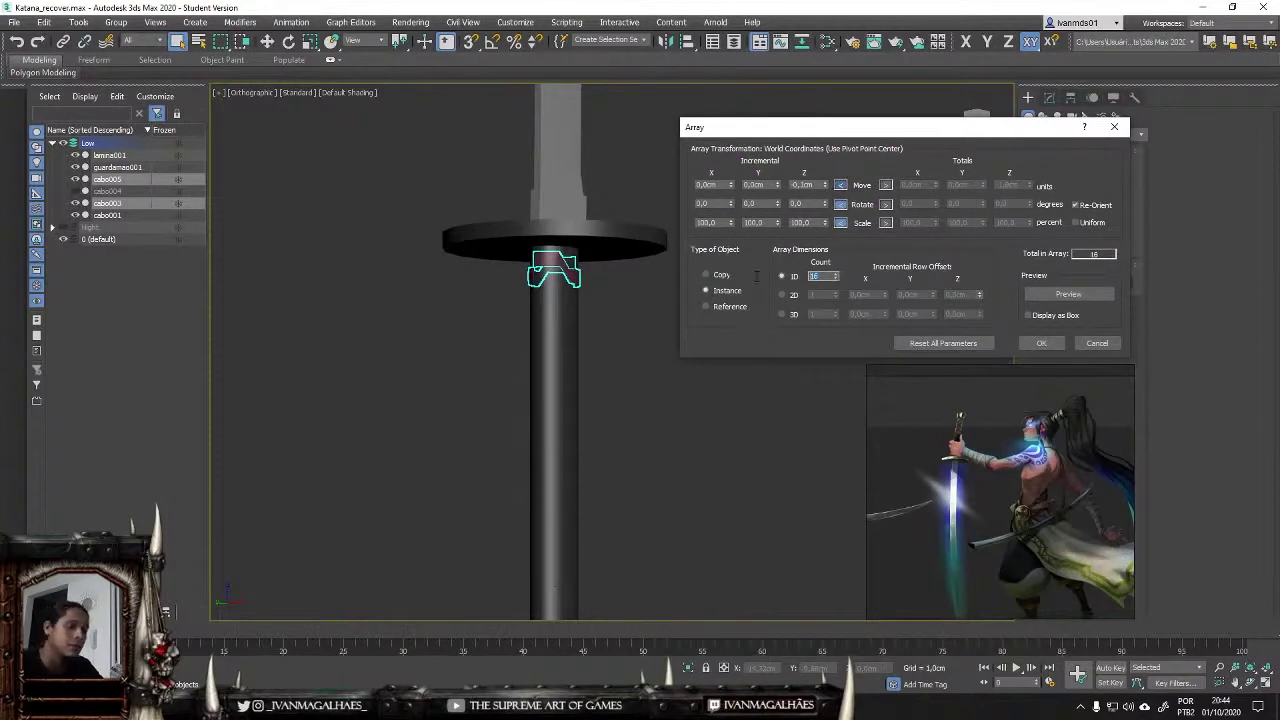
# Step: Create 25 instanced wrap copies spaced 0,142cm apart along Z
pyautogui.write('25')
pyautogui.click(1068, 294)
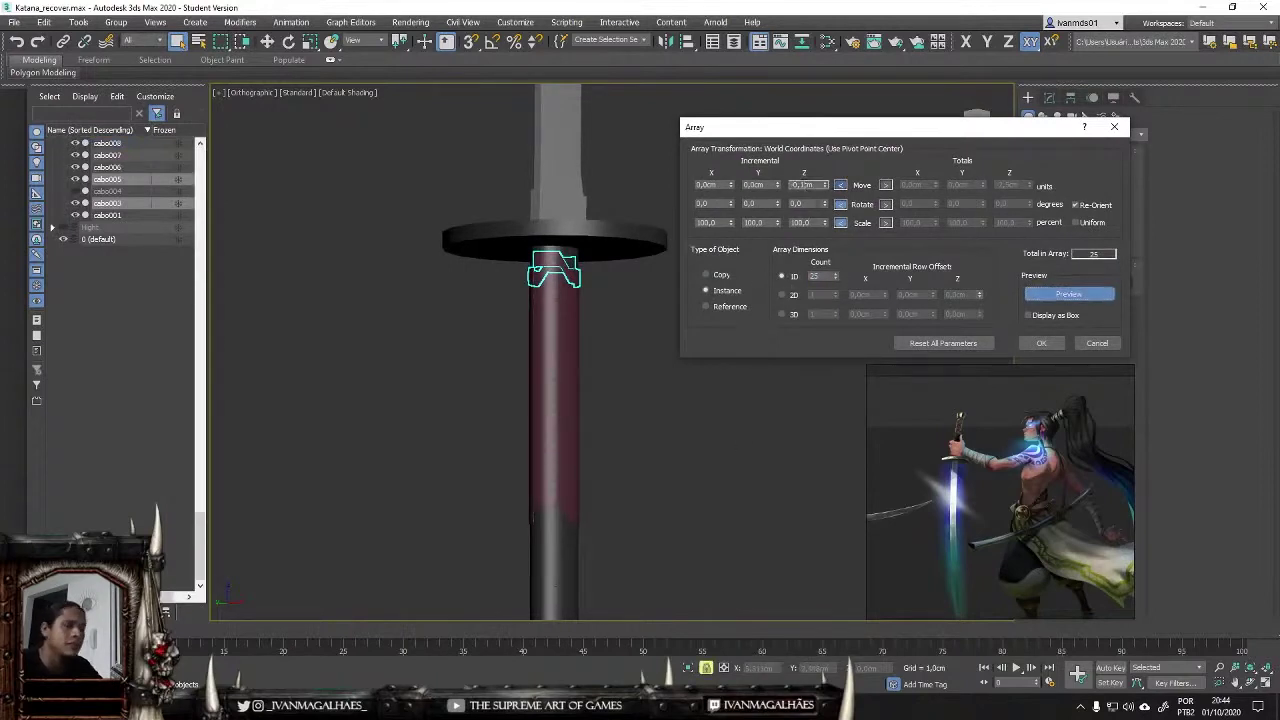
pyautogui.press('Tab')
pyautogui.write('0,155')
pyautogui.press('Return')
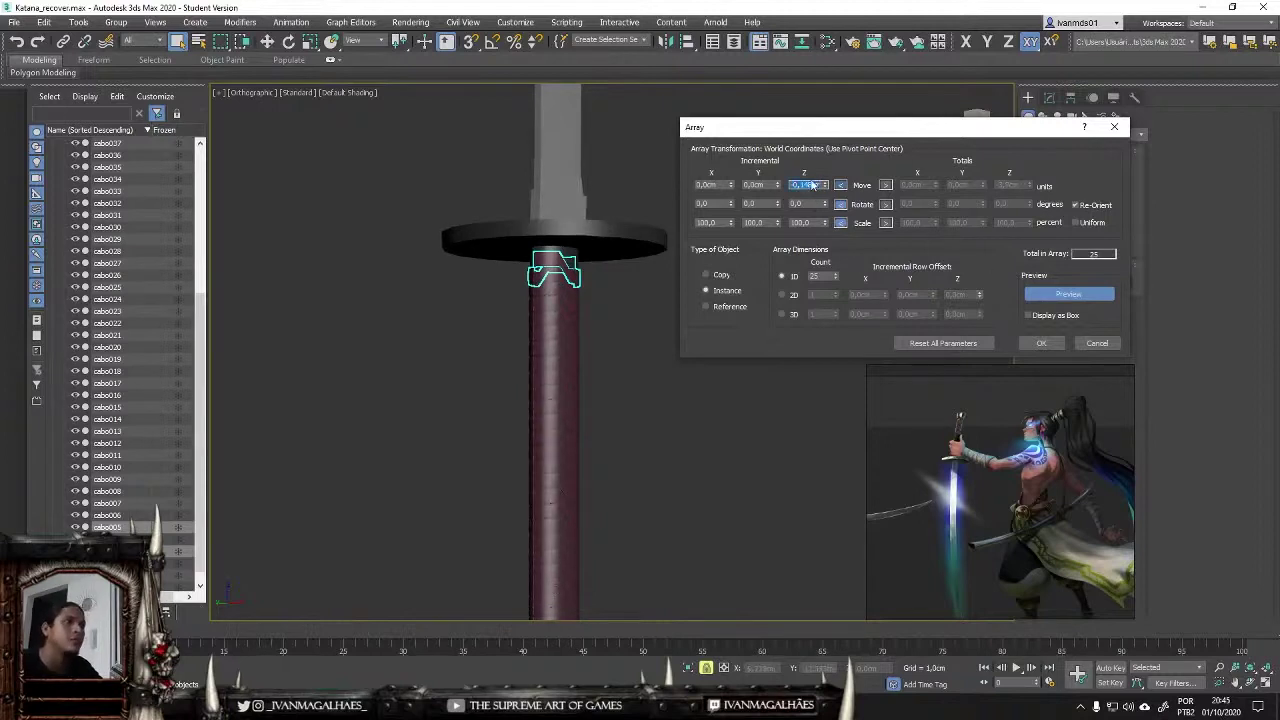
pyautogui.scroll(5, 585, 326)
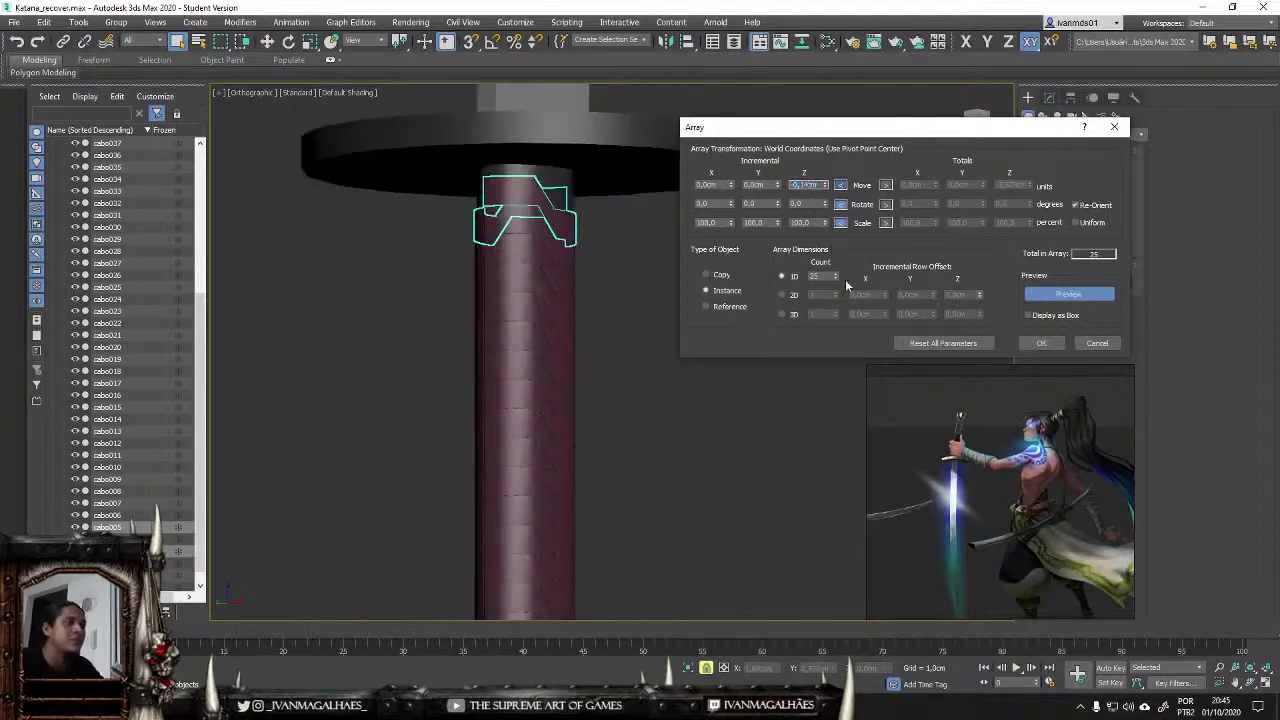
pyautogui.press('Return')
pyautogui.scroll(-3, 503, 333)
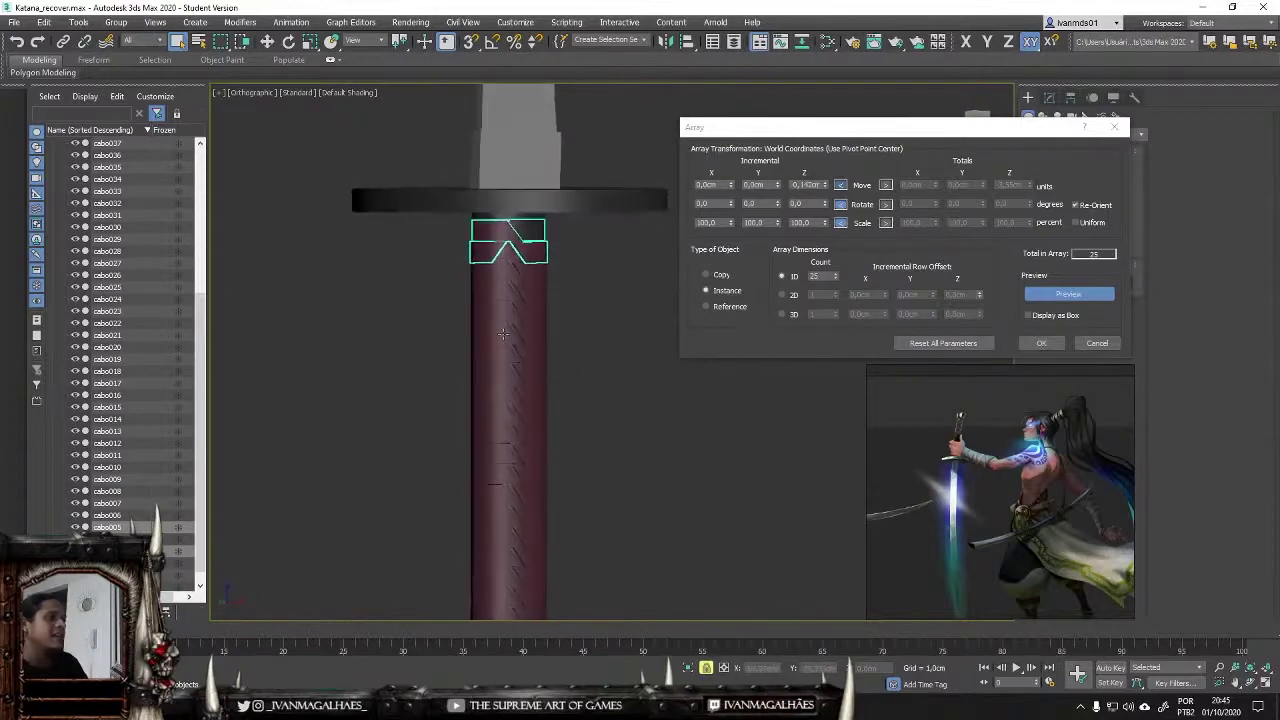
pyautogui.scroll(6, 503, 333)
pyautogui.scroll(-5, 392, 305)
pyautogui.scroll(5, 506, 362)
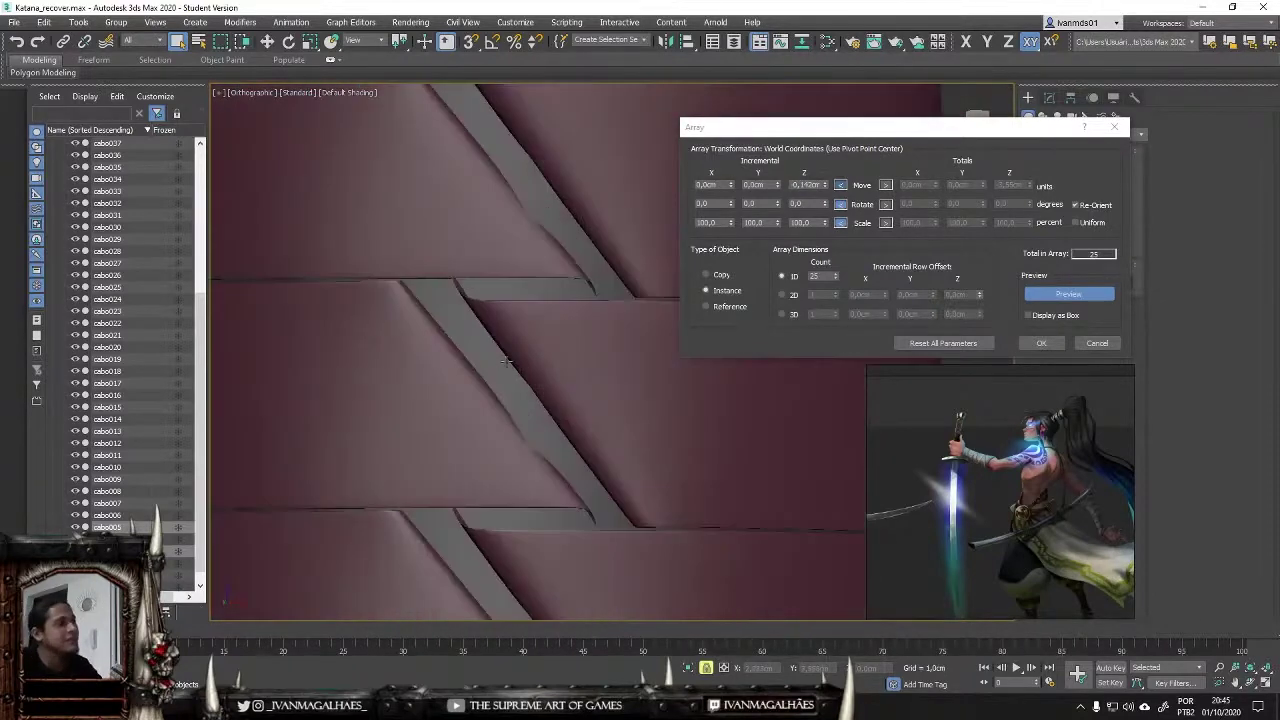
pyautogui.scroll(-3, 344, 305)
pyautogui.scroll(-2, 344, 305)
pyautogui.scroll(-2, 344, 305)
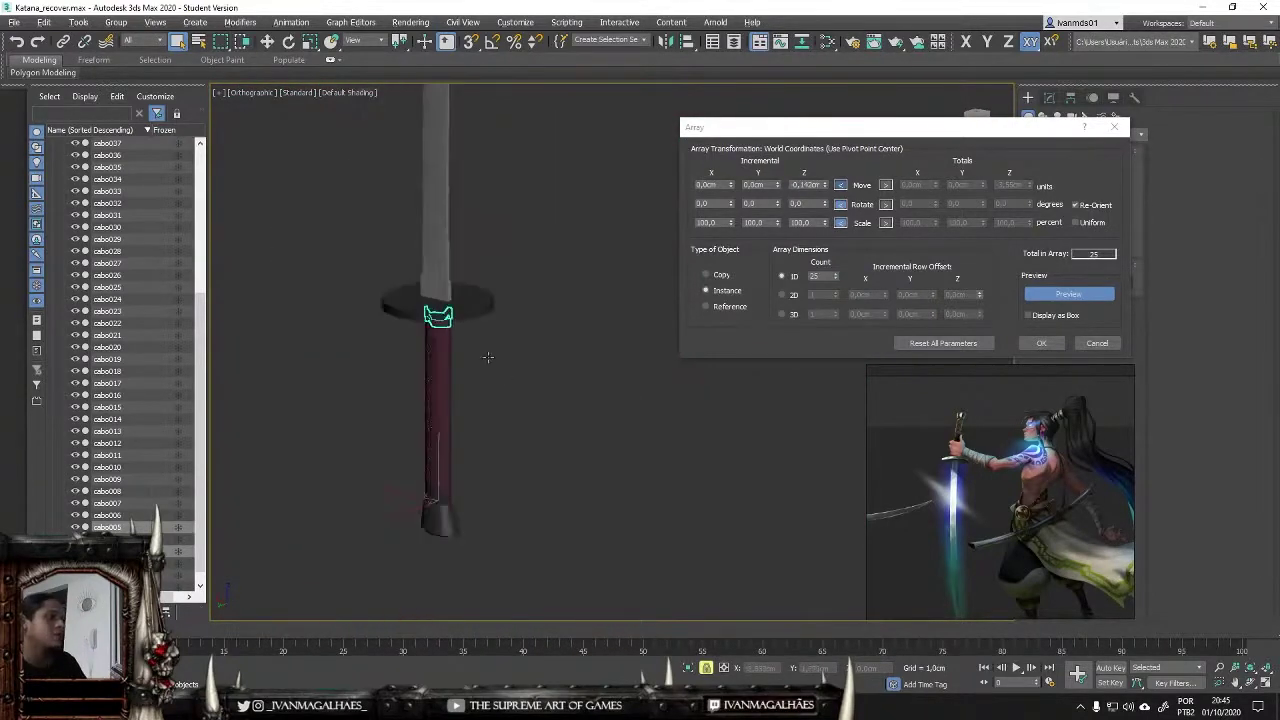
pyautogui.scroll(3, 422, 572)
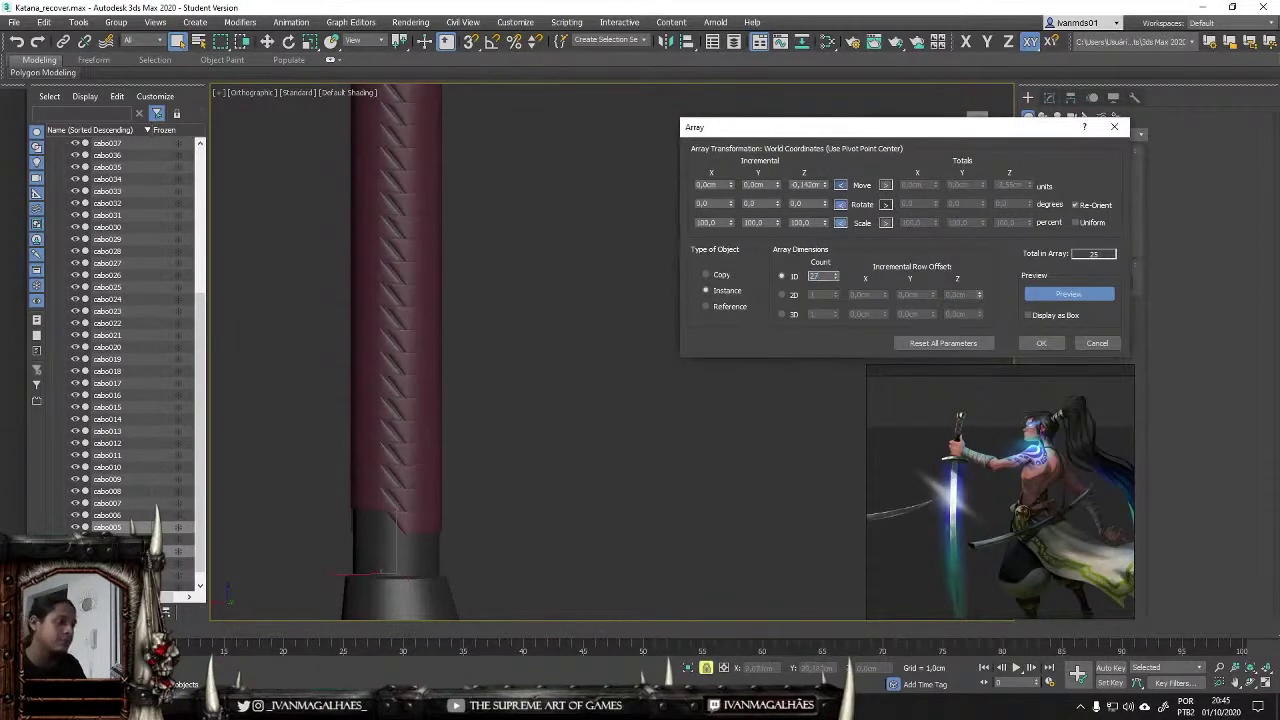
pyautogui.click(1041, 343)
# Step: Switch to Perspective with edged faces and orbit around the katana handle
pyautogui.press('p')
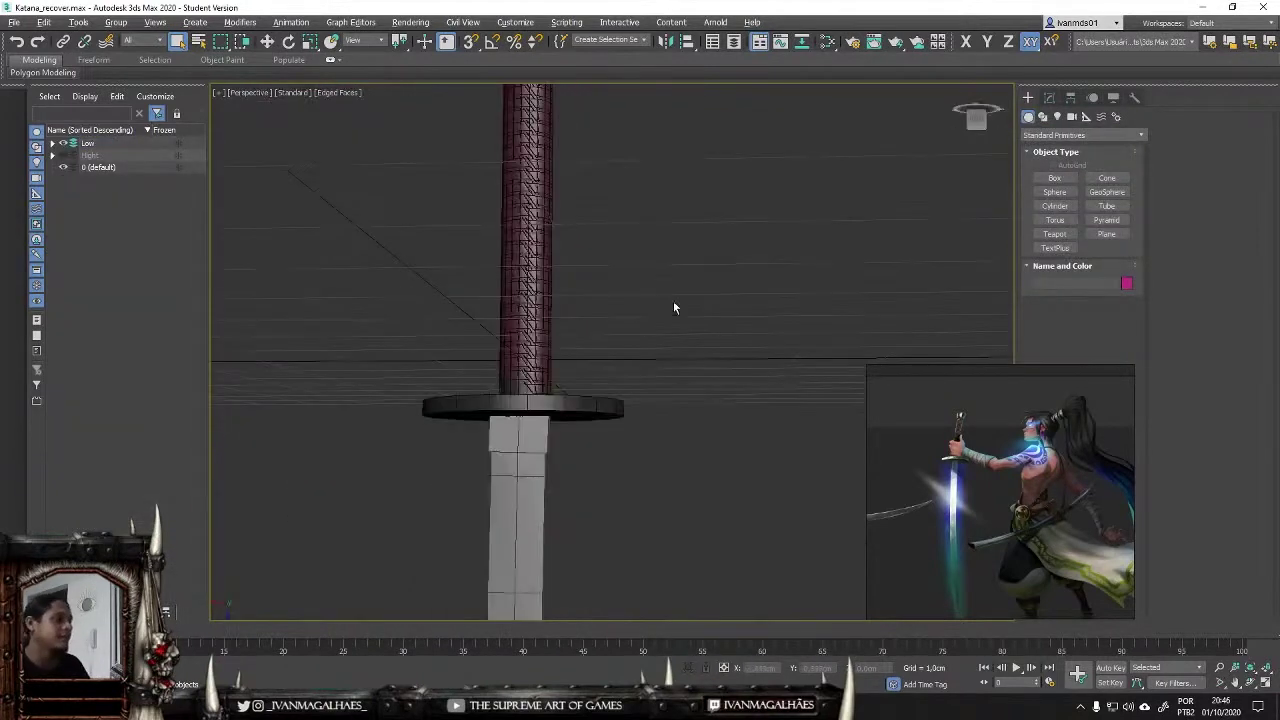
pyautogui.keyDown('alt'); pyautogui.moveTo(674, 306); pyautogui.dragTo(680, 375, button='middle'); pyautogui.keyUp('alt')
pyautogui.scroll(-4, 680, 375)
pyautogui.press('F4')
pyautogui.press('F4')
pyautogui.scroll(5, 776, 371)
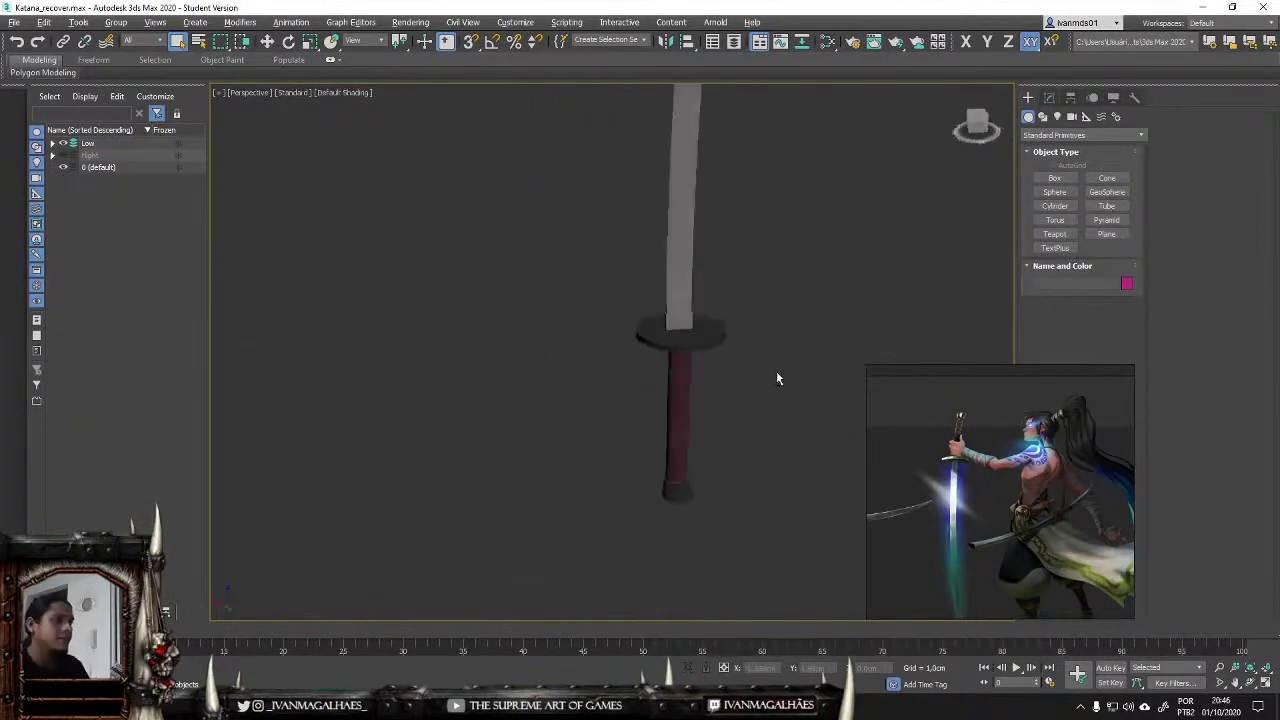
pyautogui.moveTo(776, 371)
pyautogui.keyDown('alt'); pyautogui.mouseDown(button='middle')
pyautogui.moveTo(584, 304)
pyautogui.moveTo(775, 339)
pyautogui.moveTo(543, 440)
pyautogui.moveTo(600, 465)
pyautogui.mouseUp(button='middle'); pyautogui.keyUp('alt')
pyautogui.scroll(3, 636, 545)
# Step: Select the top wrap piece, cabo005, nudge it slightly along the grip, then deselect
pyautogui.click(425, 234)
pyautogui.scroll(3, 425, 234)
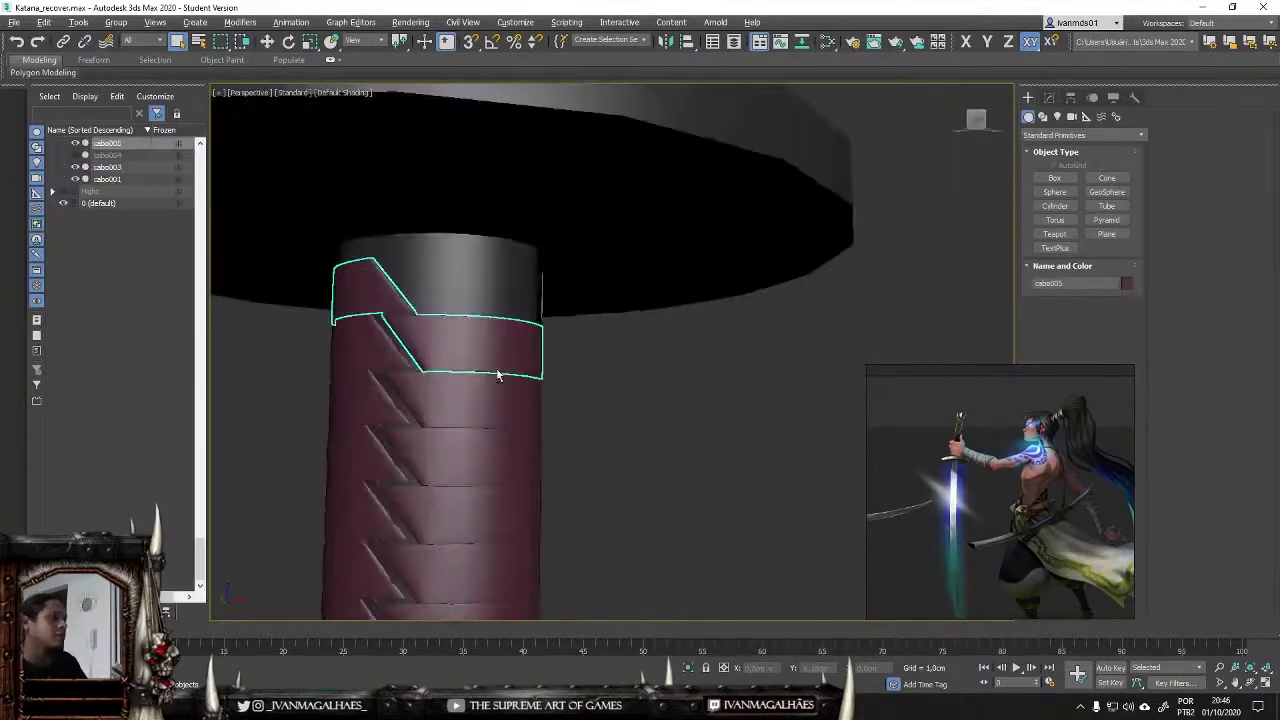
pyautogui.scroll(2, 440, 290)
pyautogui.scroll(2, 466, 363)
pyautogui.keyDown('alt'); pyautogui.moveTo(417, 257); pyautogui.dragTo(514, 364, button='middle'); pyautogui.keyUp('alt')
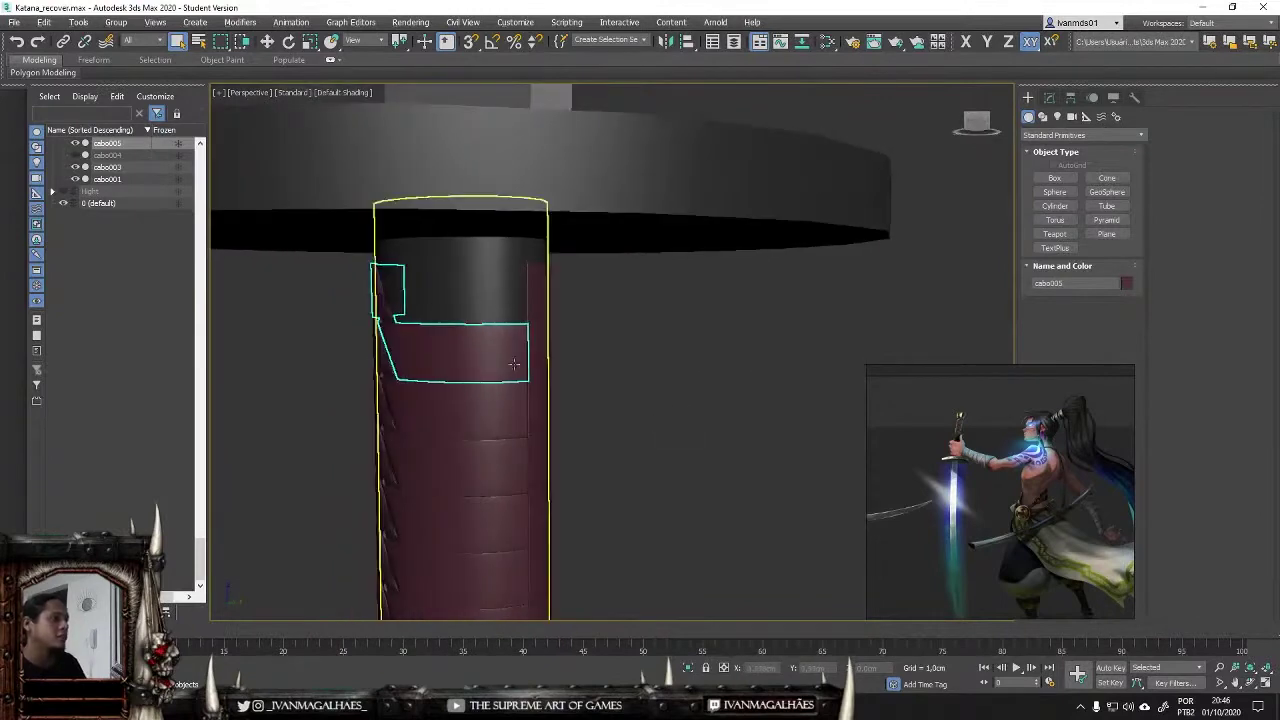
pyautogui.moveTo(459, 295); pyautogui.dragTo(466, 318)
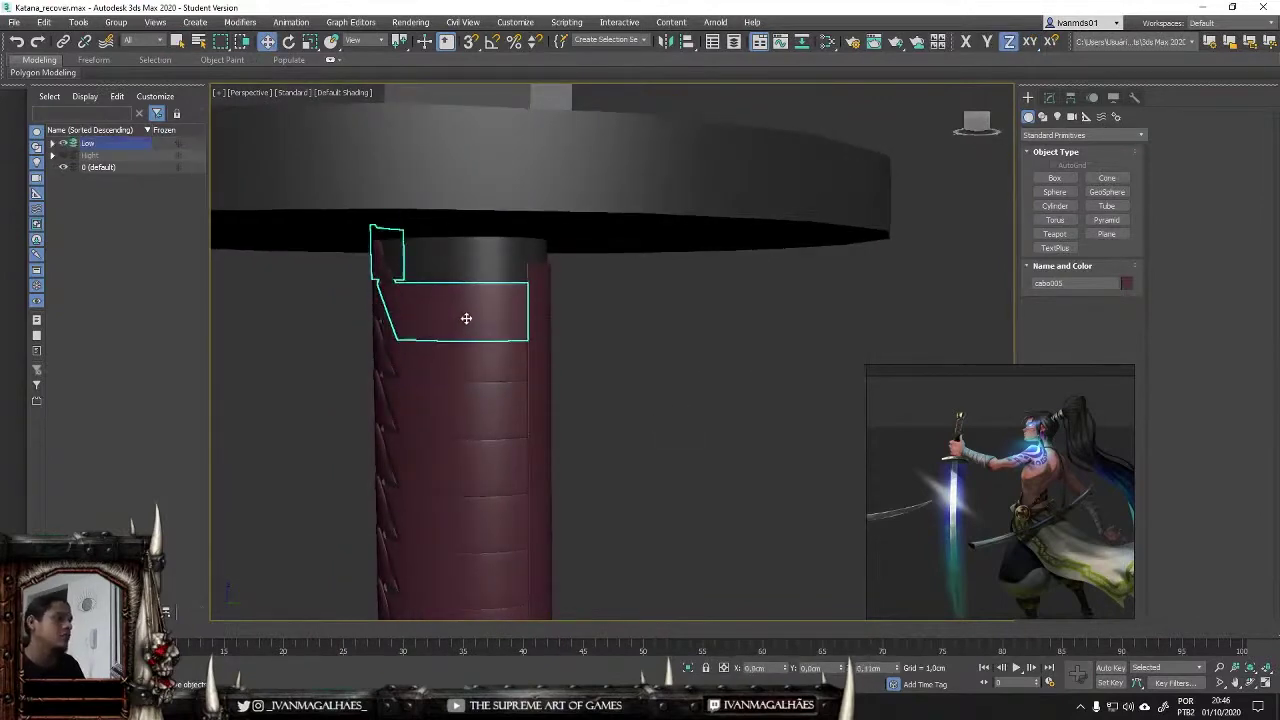
pyautogui.press('z')
pyautogui.click(672, 327)
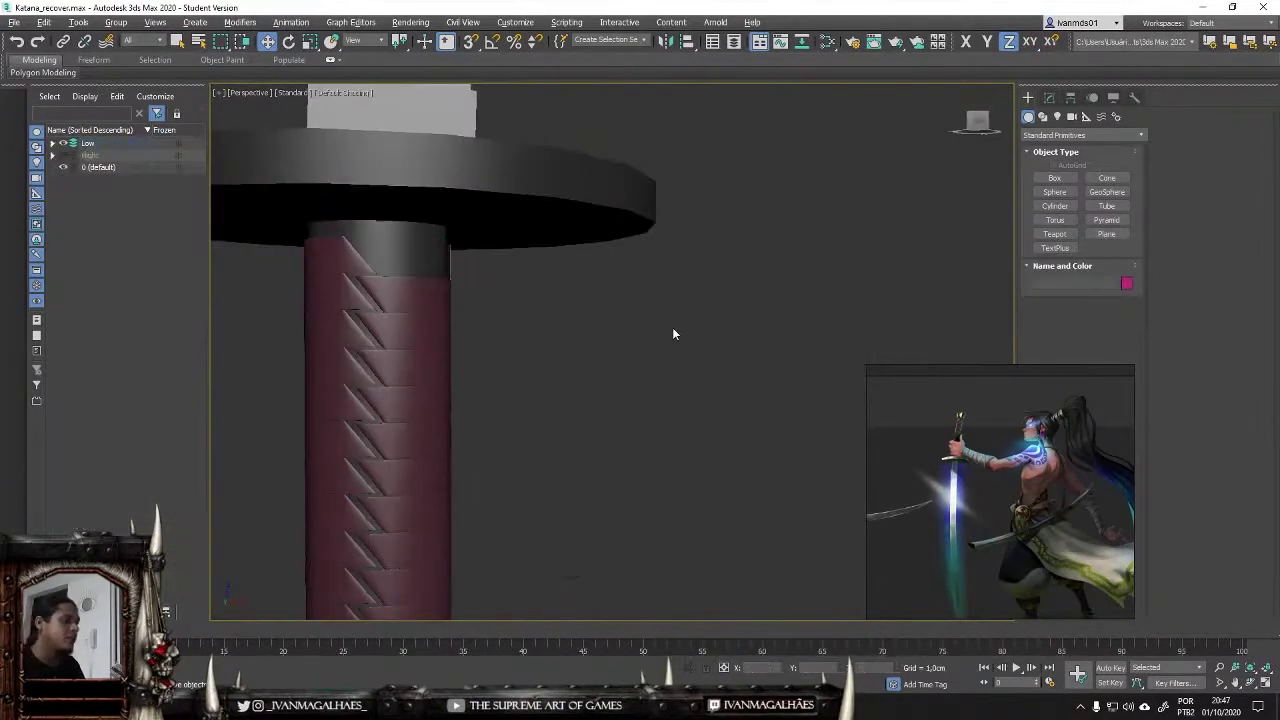
# Step: Zoom out and switch to the Front view of the katana
pyautogui.scroll(-4, 578, 350)
pyautogui.scroll(-2, 650, 380)
pyautogui.scroll(-4, 680, 460)
pyautogui.scroll(5, 850, 520)
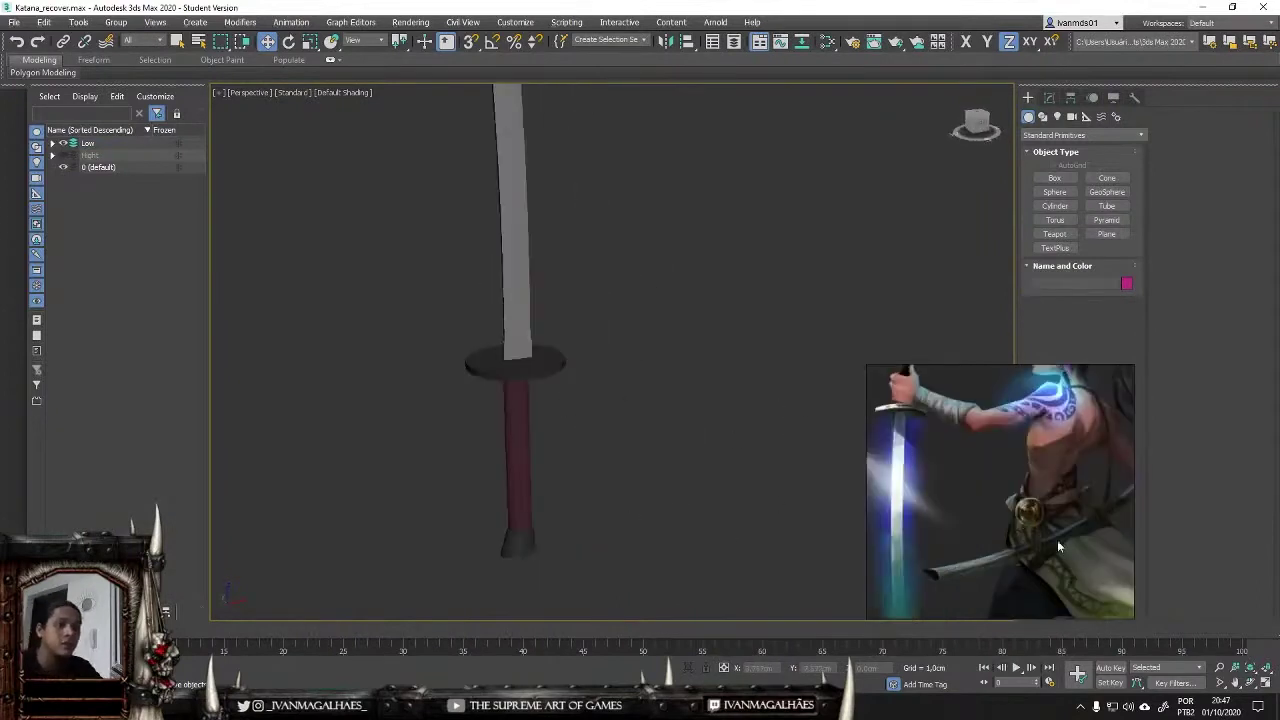
pyautogui.scroll(-4, 685, 411)
pyautogui.press('f')
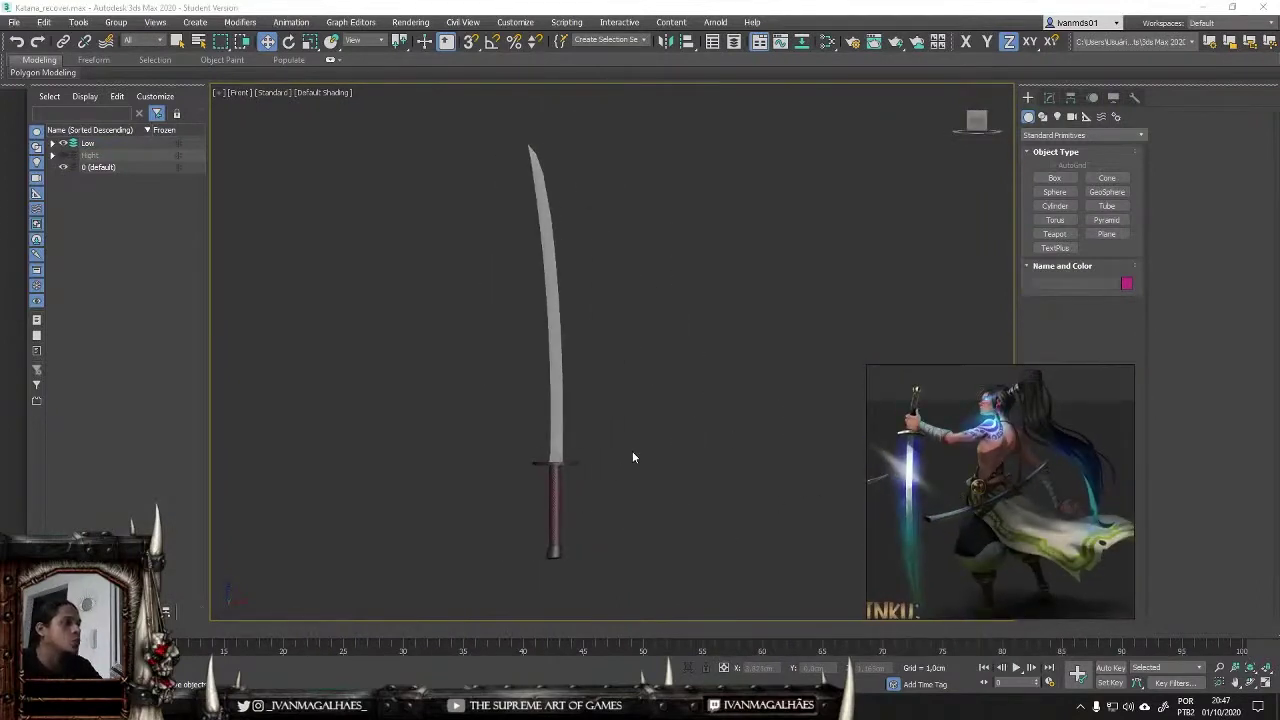
# Step: Select the blade and orbit to inspect it before returning to Front view
pyautogui.scroll(5, 543, 154)
pyautogui.click(505, 220)
pyautogui.scroll(-3, 505, 220)
pyautogui.keyDown('alt'); pyautogui.moveTo(560, 403); pyautogui.dragTo(586, 459, button='middle'); pyautogui.keyUp('alt')
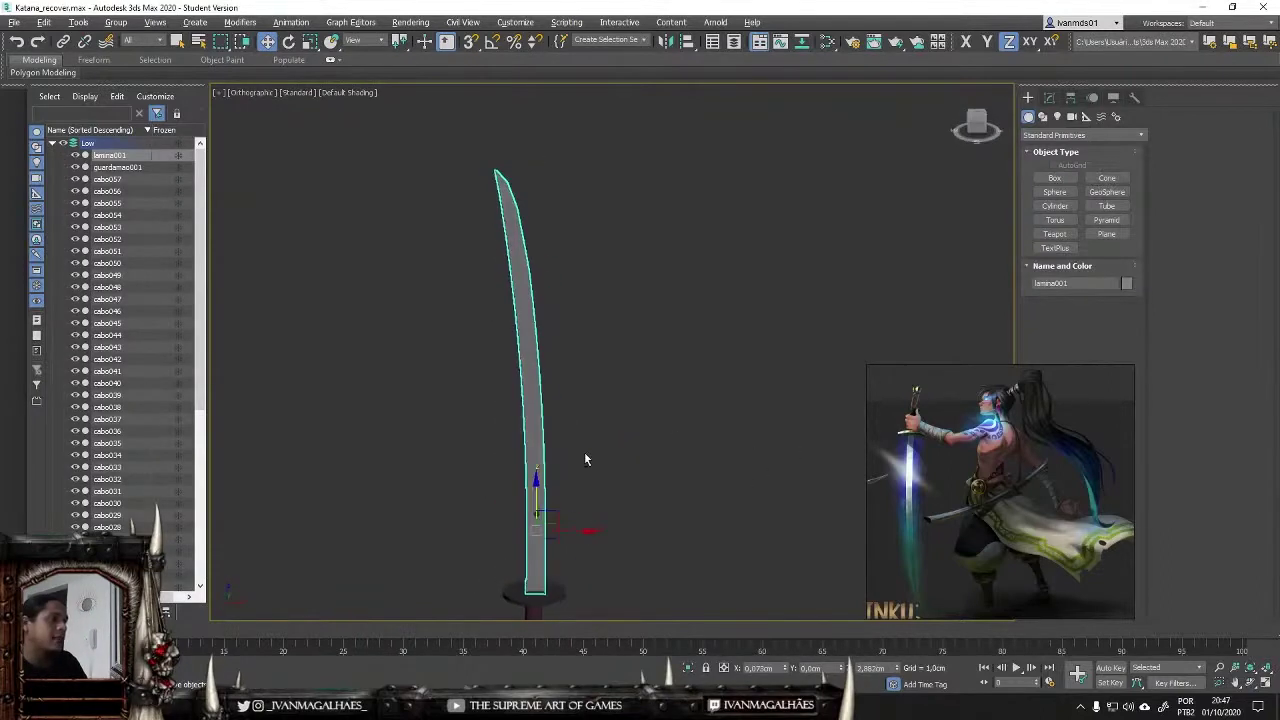
pyautogui.keyDown('alt'); pyautogui.moveTo(984, 208); pyautogui.dragTo(830, 199, button='middle'); pyautogui.keyUp('alt')
pyautogui.keyDown('alt'); pyautogui.moveTo(542, 180); pyautogui.dragTo(446, 432, button='middle'); pyautogui.keyUp('alt')
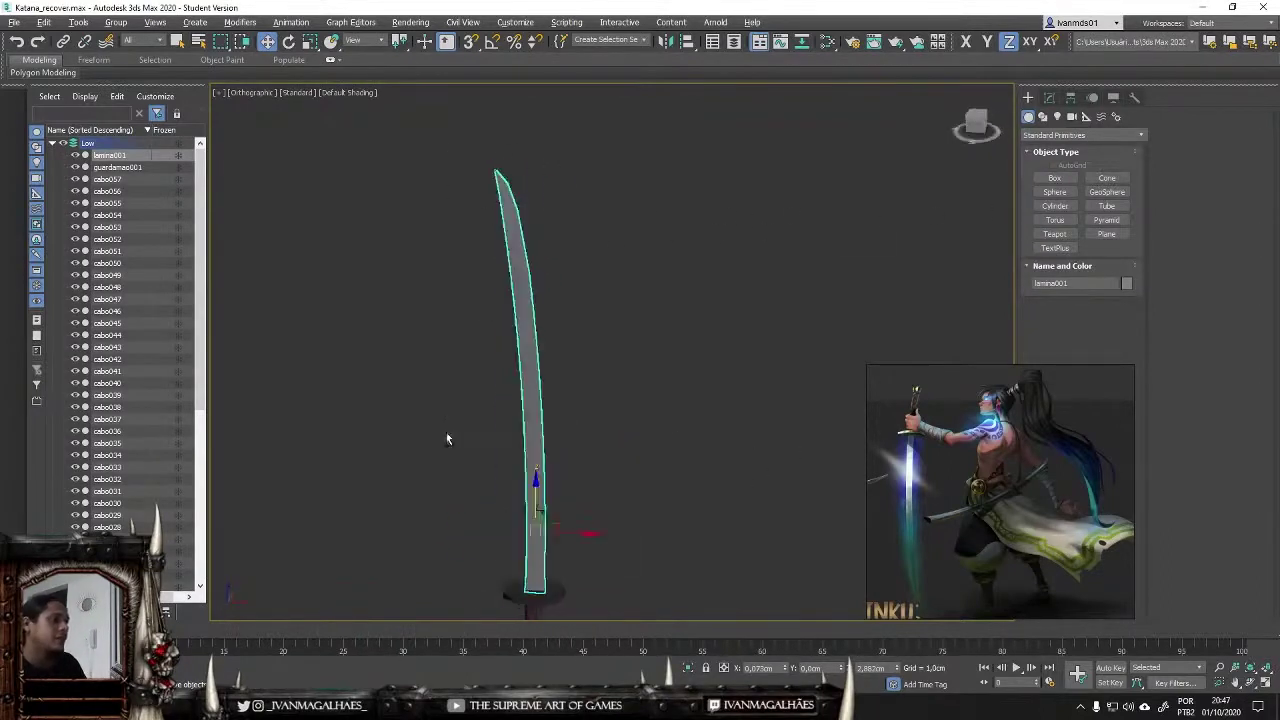
pyautogui.press('f')
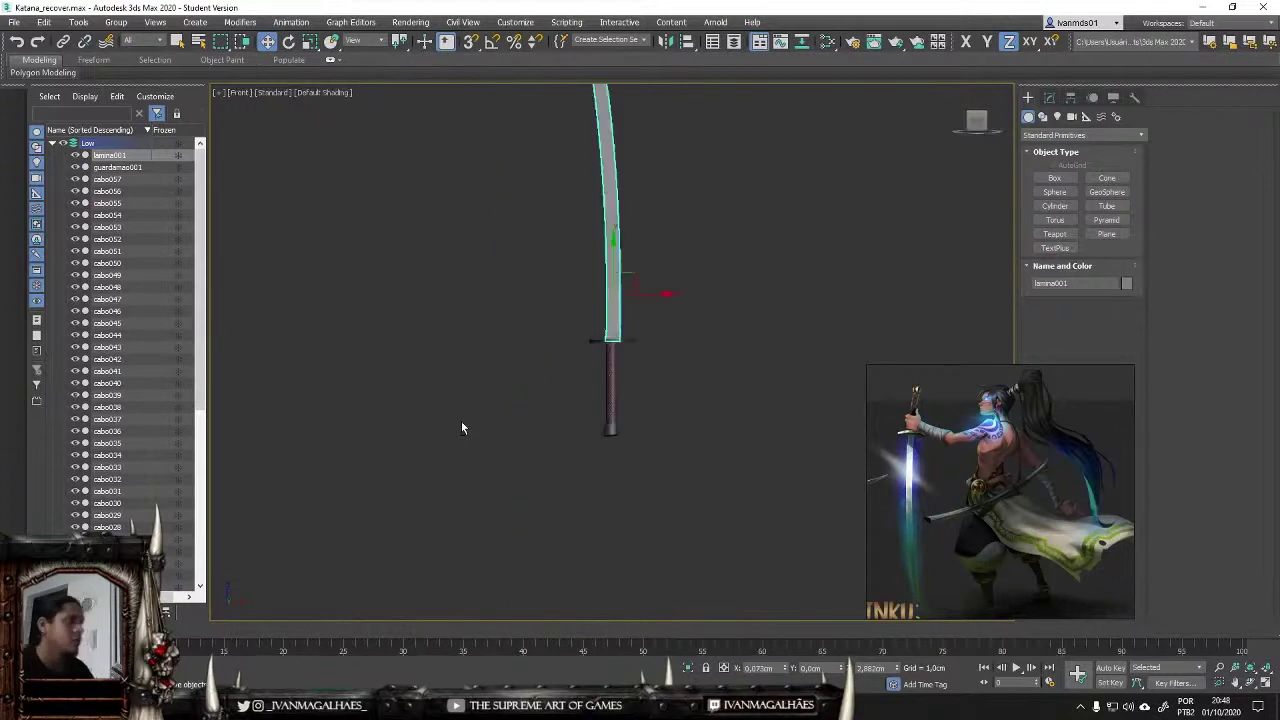
pyautogui.scroll(3, 461, 428)
# Step: Draw a trial plane at the blade base, nudge it along Y, then undo it
pyautogui.click(1107, 233)
pyautogui.scroll(4, 500, 440)
pyautogui.scroll(2, 507, 438)
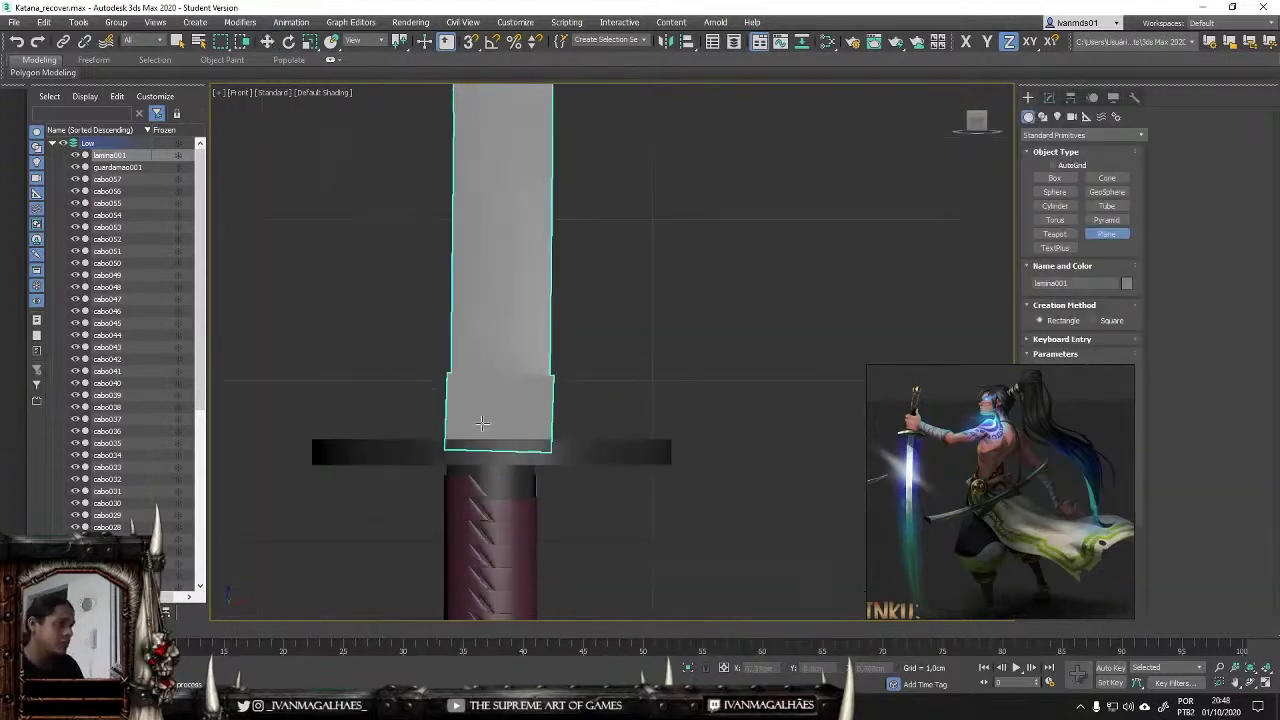
pyautogui.scroll(2, 495, 425)
pyautogui.moveTo(424, 380); pyautogui.dragTo(492, 412)
pyautogui.press('w')
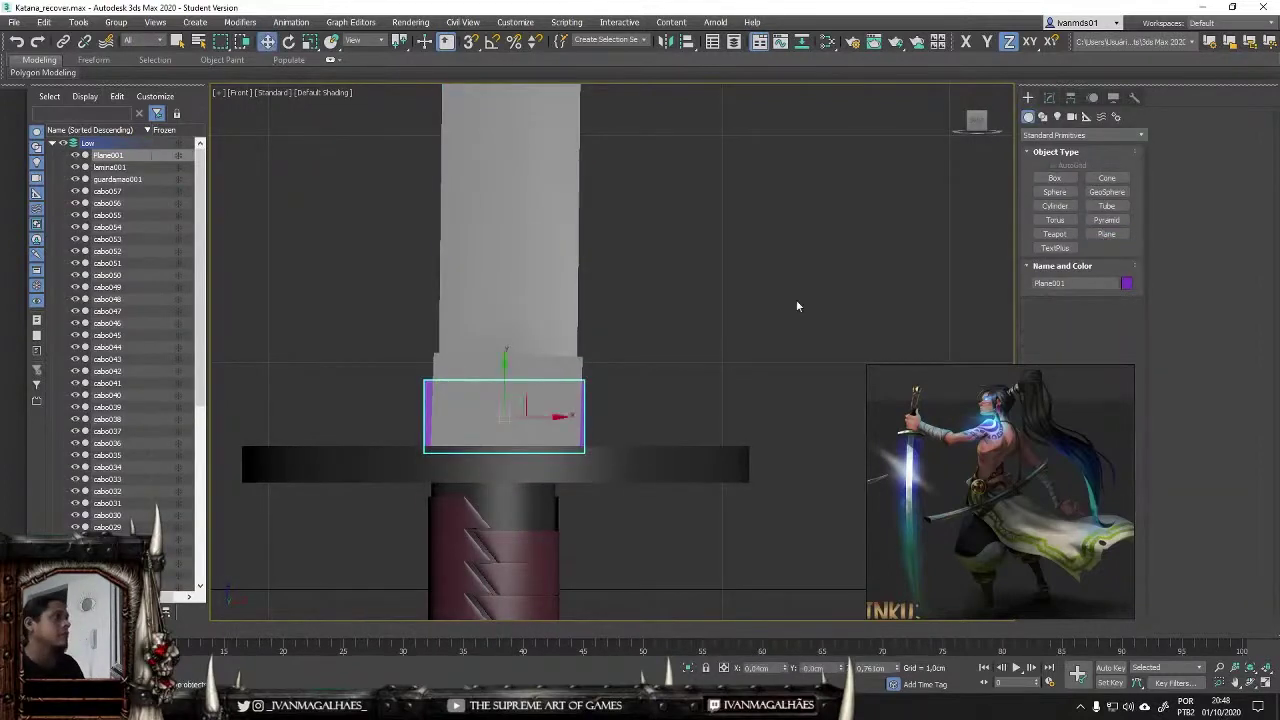
pyautogui.keyDown('alt'); pyautogui.moveTo(797, 303); pyautogui.dragTo(652, 347, button='middle'); pyautogui.keyUp('alt')
pyautogui.moveTo(492, 405); pyautogui.dragTo(511, 381)
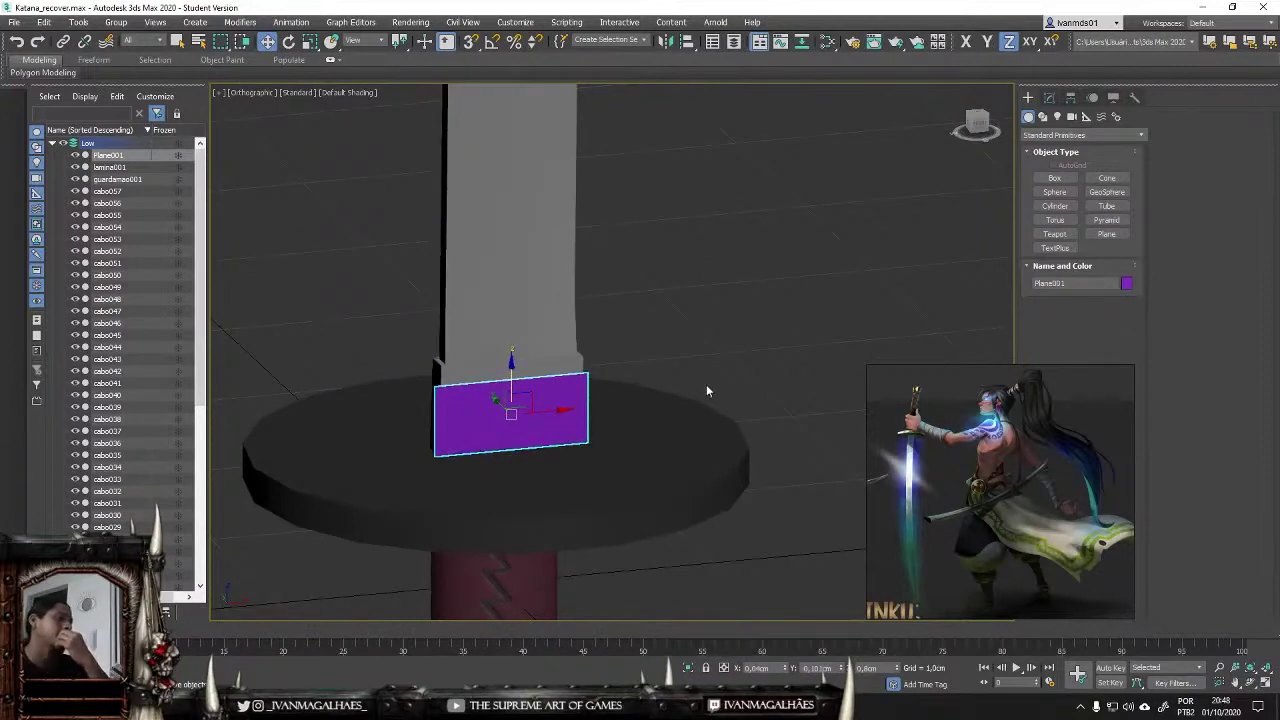
pyautogui.hotkey('ctrl', 'z')
pyautogui.press('f')
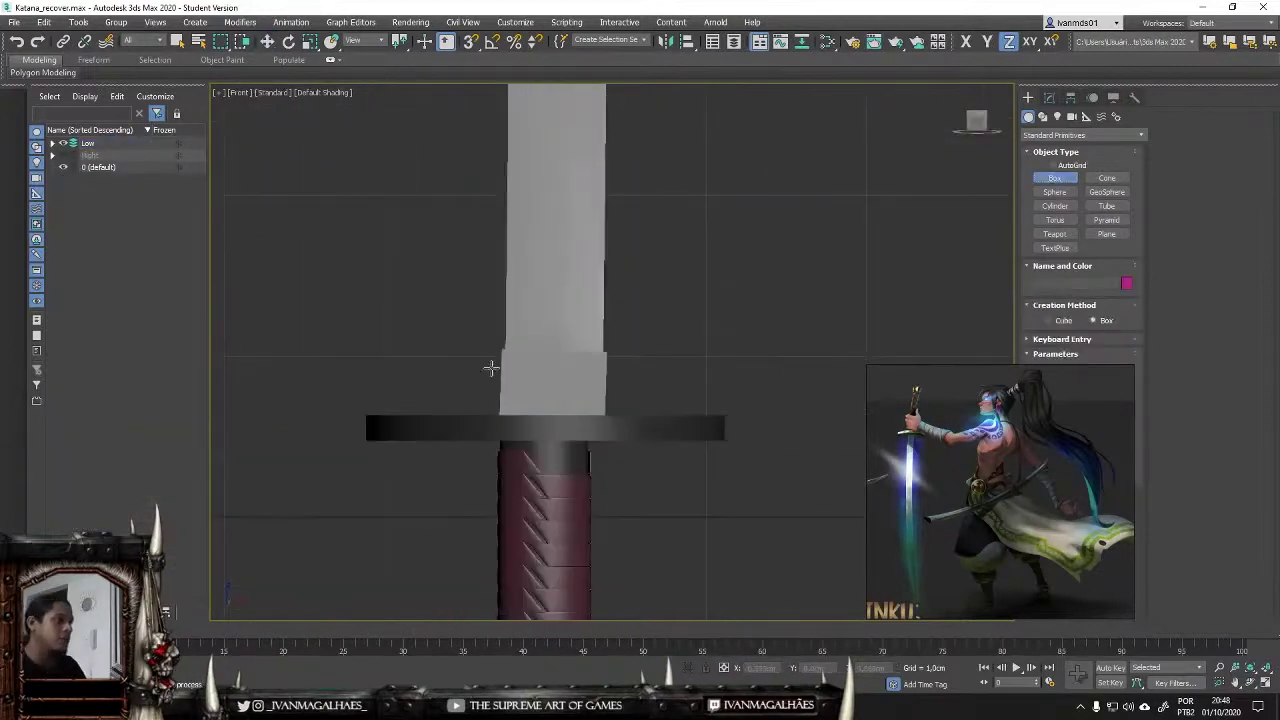
# Step: Draw a box, Box001, around the blade base on top of the guard
pyautogui.click(612, 413)
pyautogui.press('p')
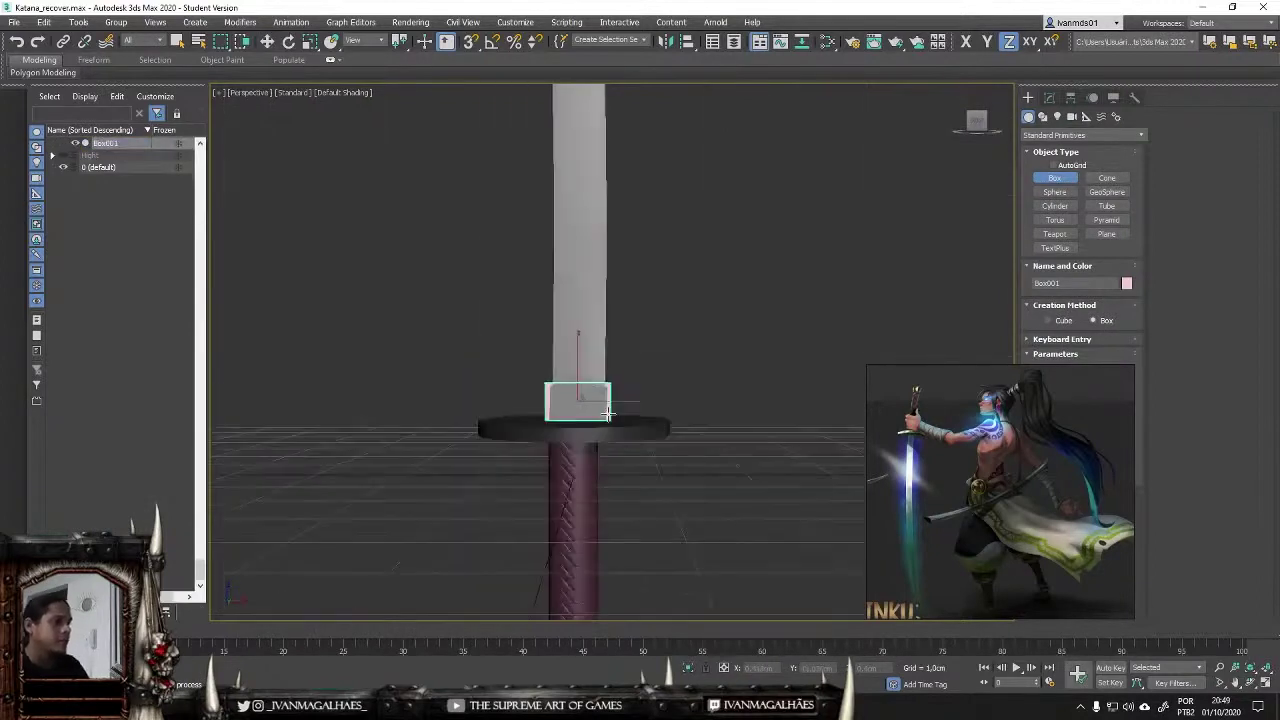
pyautogui.keyDown('alt'); pyautogui.moveTo(612, 413); pyautogui.dragTo(640, 427, button='middle'); pyautogui.keyUp('alt')
pyautogui.rightClick(652, 412)
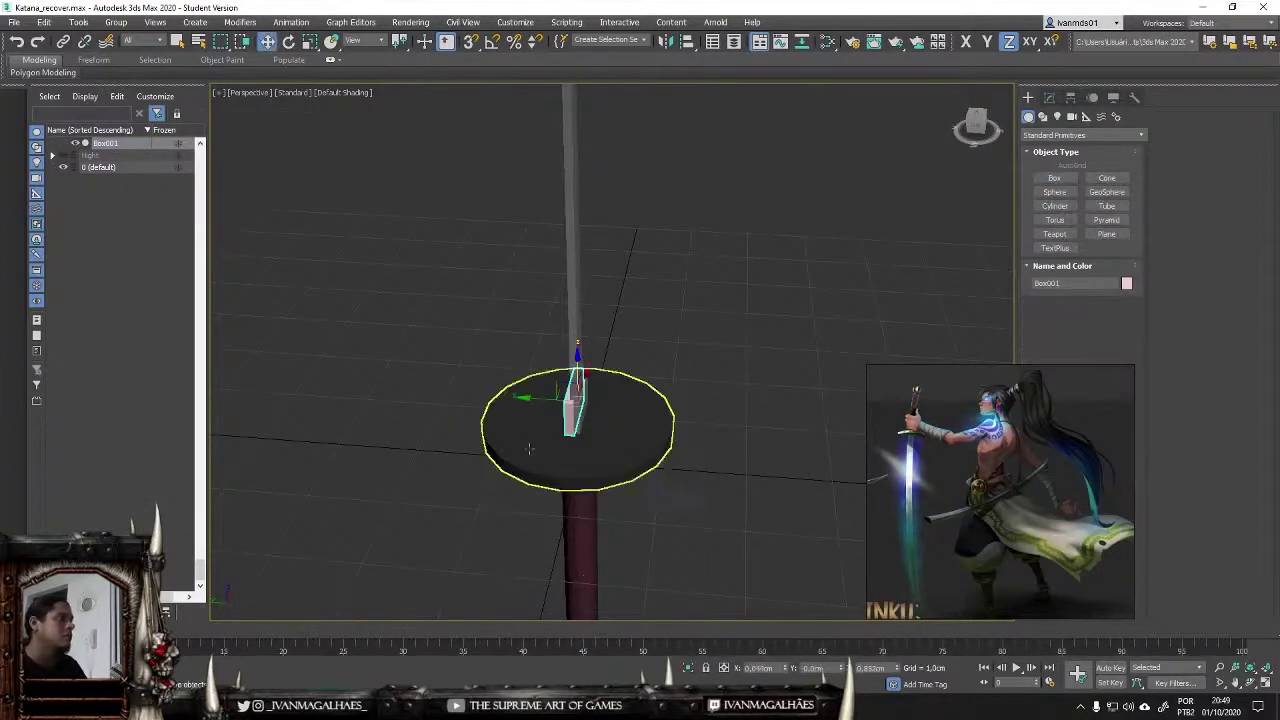
# Step: Use Hierarchy > Affect Pivot Only on Box001's pivot
pyautogui.click(585, 405)
pyautogui.press('w')
pyautogui.click(1049, 97)
pyautogui.click(1028, 97)
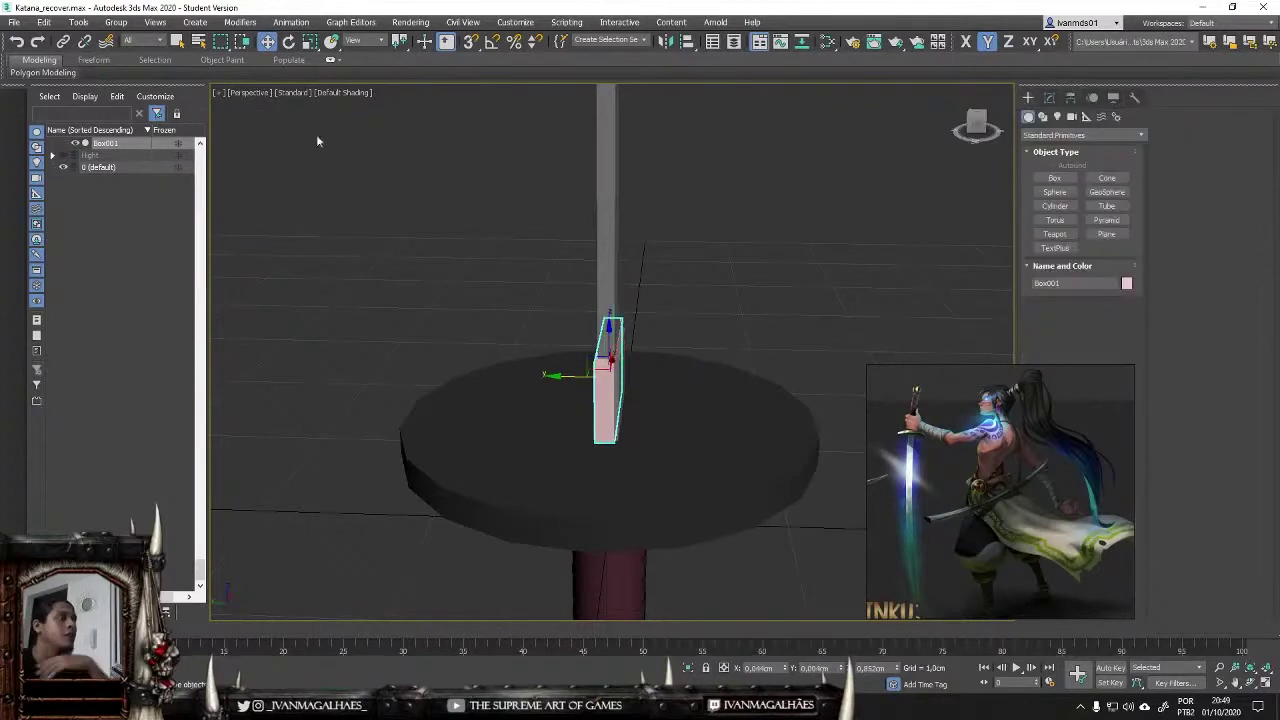
# Step: Orbit the Perspective view to check the box collar sitting on the guard
pyautogui.moveTo(532, 371)
pyautogui.keyDown('alt'); pyautogui.mouseDown(button='middle')
pyautogui.moveTo(713, 402)
pyautogui.moveTo(615, 432)
pyautogui.moveTo(728, 376)
pyautogui.moveTo(660, 430)
pyautogui.moveTo(888, 378)
pyautogui.mouseUp(button='middle'); pyautogui.keyUp('alt')
pyautogui.moveTo(676, 378)
pyautogui.keyDown('alt'); pyautogui.mouseDown(button='middle')
pyautogui.moveTo(569, 374)
pyautogui.moveTo(600, 395)
pyautogui.moveTo(552, 400)
pyautogui.mouseUp(button='middle'); pyautogui.keyUp('alt')
pyautogui.moveTo(644, 354)
pyautogui.keyDown('alt'); pyautogui.mouseDown(button='middle')
pyautogui.moveTo(651, 420)
pyautogui.moveTo(591, 375)
pyautogui.mouseUp(button='middle'); pyautogui.keyUp('alt')
pyautogui.press('r')
pyautogui.moveTo(681, 377)
pyautogui.keyDown('alt'); pyautogui.mouseDown(button='middle')
pyautogui.moveTo(574, 385)
pyautogui.moveTo(600, 430)
pyautogui.moveTo(783, 383)
pyautogui.mouseUp(button='middle'); pyautogui.keyUp('alt')
# Step: Convert the small box to an editable poly
pyautogui.rightClick(783, 383)
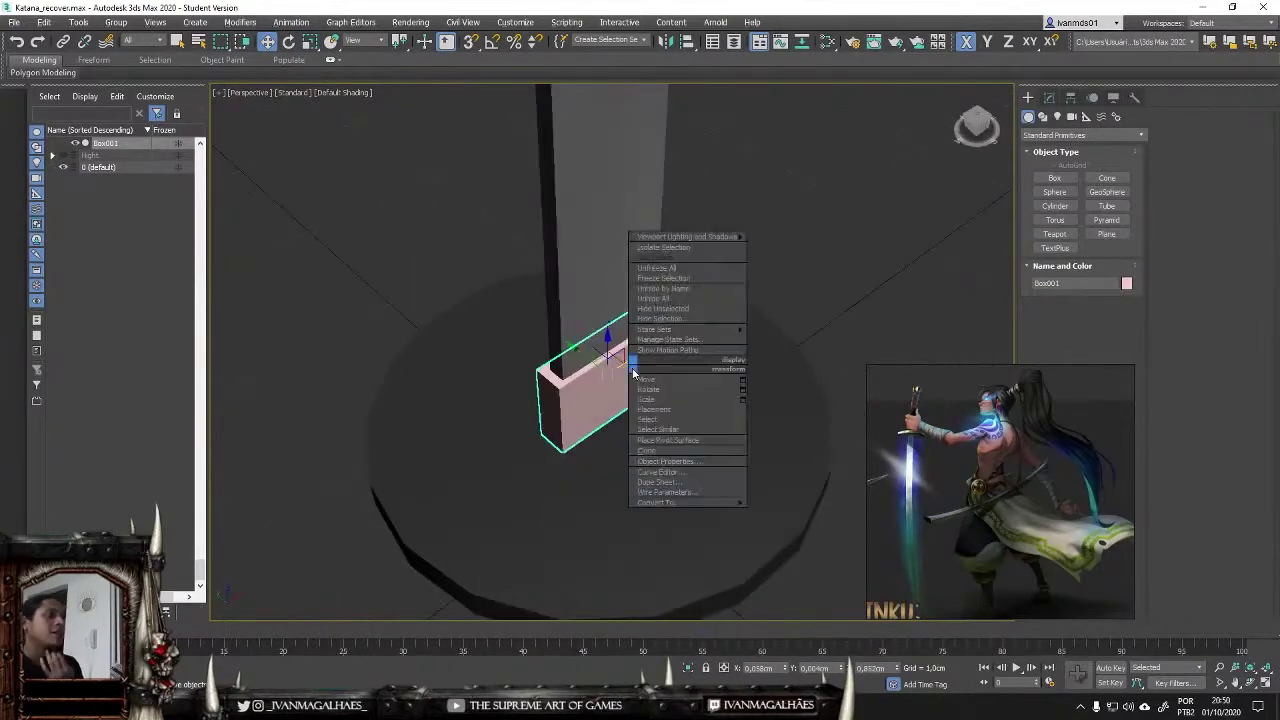
pyautogui.click(840, 518)
pyautogui.click(1127, 283)
pyautogui.click(838, 401)
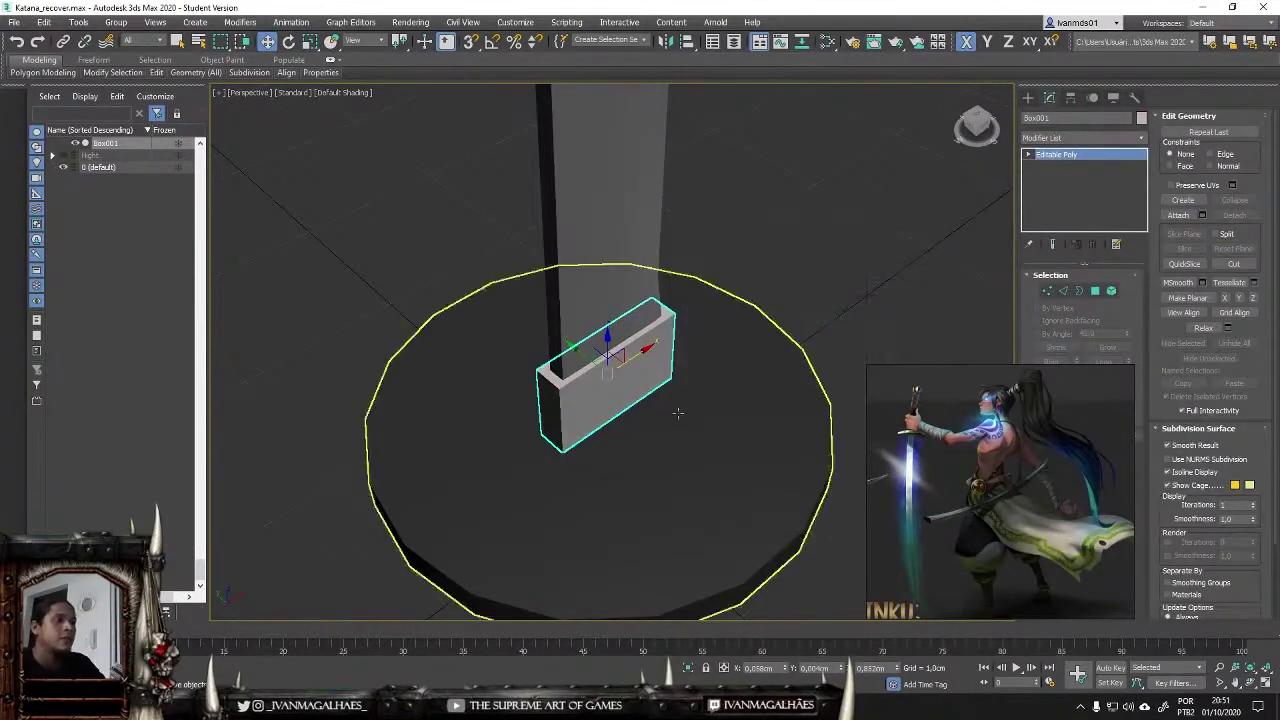
# Step: Select the box's top face and frame the box alongside the whole katana
pyautogui.rightClick(631, 373)
pyautogui.press('4')
pyautogui.click(658, 355)
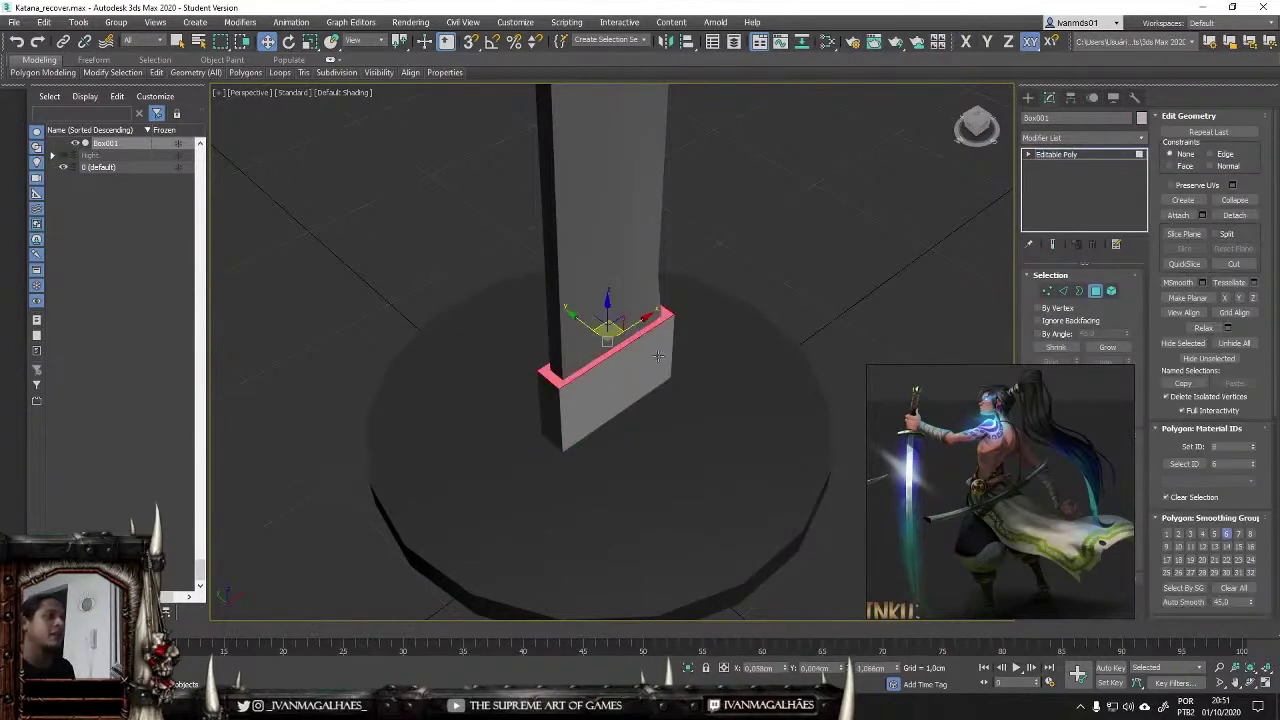
pyautogui.moveTo(651, 323)
pyautogui.keyDown('alt'); pyautogui.mouseDown(button='middle')
pyautogui.moveTo(620, 357)
pyautogui.moveTo(640, 380)
pyautogui.moveTo(600, 430)
pyautogui.mouseUp(button='middle'); pyautogui.keyUp('alt')
pyautogui.scroll(-5, 573, 400)
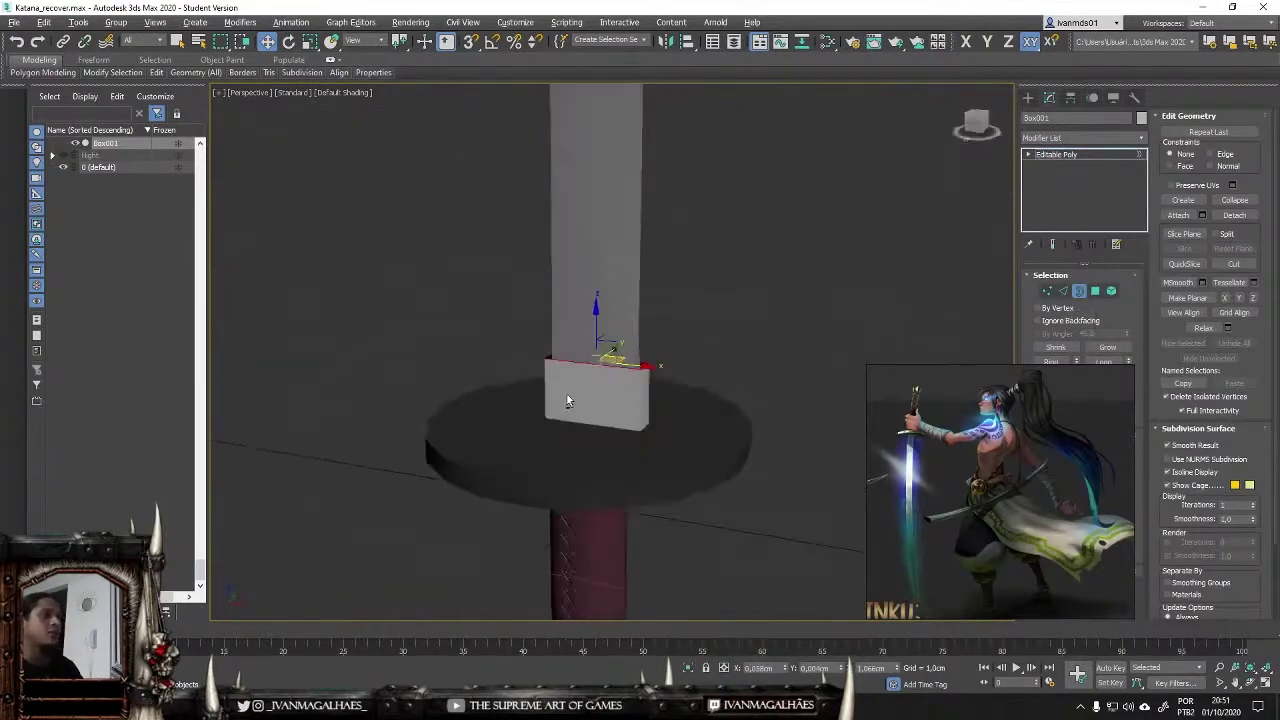
pyautogui.press('z')
pyautogui.keyDown('alt'); pyautogui.moveTo(690, 626); pyautogui.dragTo(674, 528, button='middle'); pyautogui.keyUp('alt')
pyautogui.hotkey('alt', 'q')
pyautogui.keyDown('alt'); pyautogui.moveTo(640, 477); pyautogui.dragTo(689, 431, button='middle'); pyautogui.keyUp('alt')
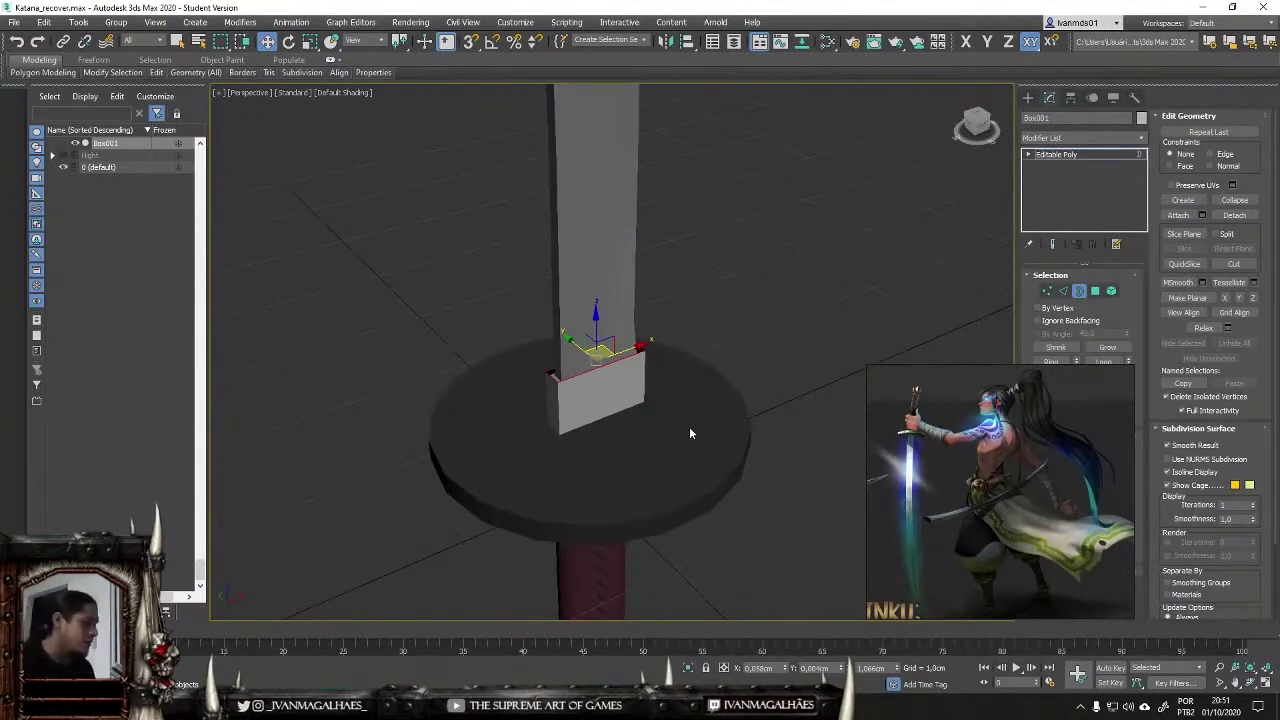
# Step: In Front view, select the box's open top border and stretch it up to the blade tip
pyautogui.press('f')
pyautogui.press('1')
pyautogui.click(1078, 291)
pyautogui.press('F4')
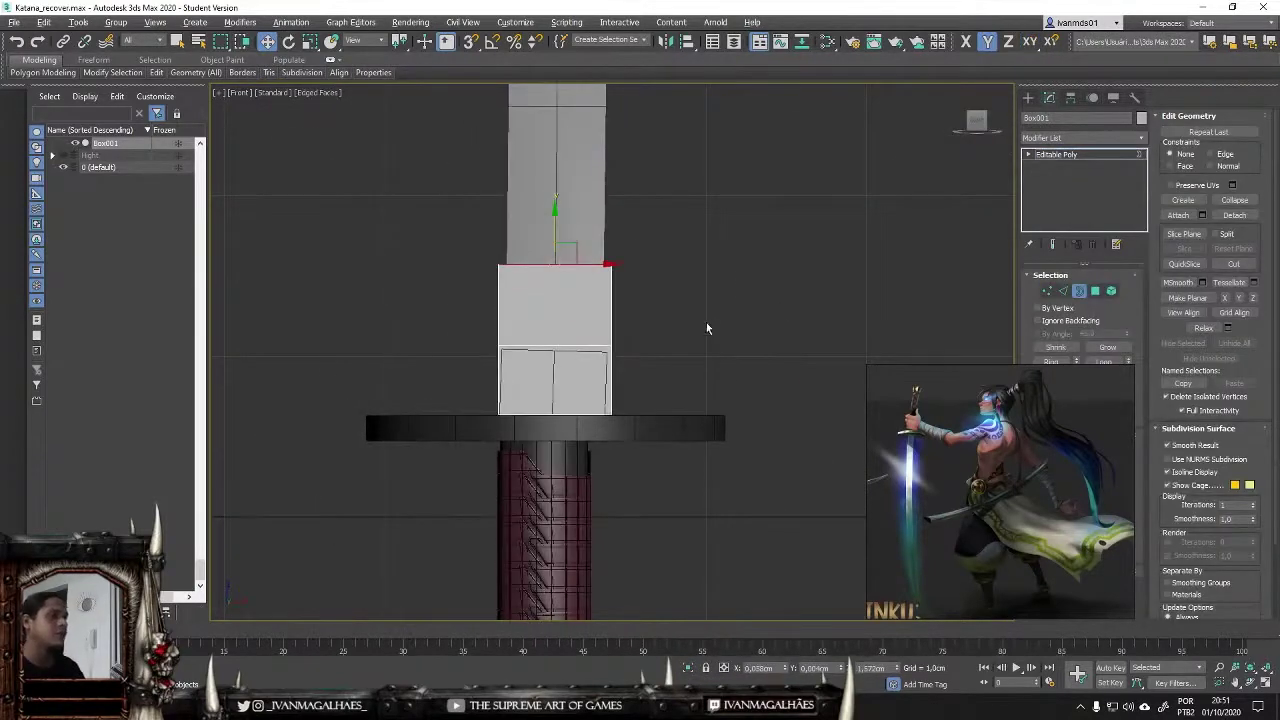
pyautogui.keyDown('alt'); pyautogui.moveTo(706, 322); pyautogui.dragTo(735, 333, button='middle'); pyautogui.keyUp('alt')
pyautogui.press('l')
pyautogui.scroll(5, 646, 428)
pyautogui.press('f')
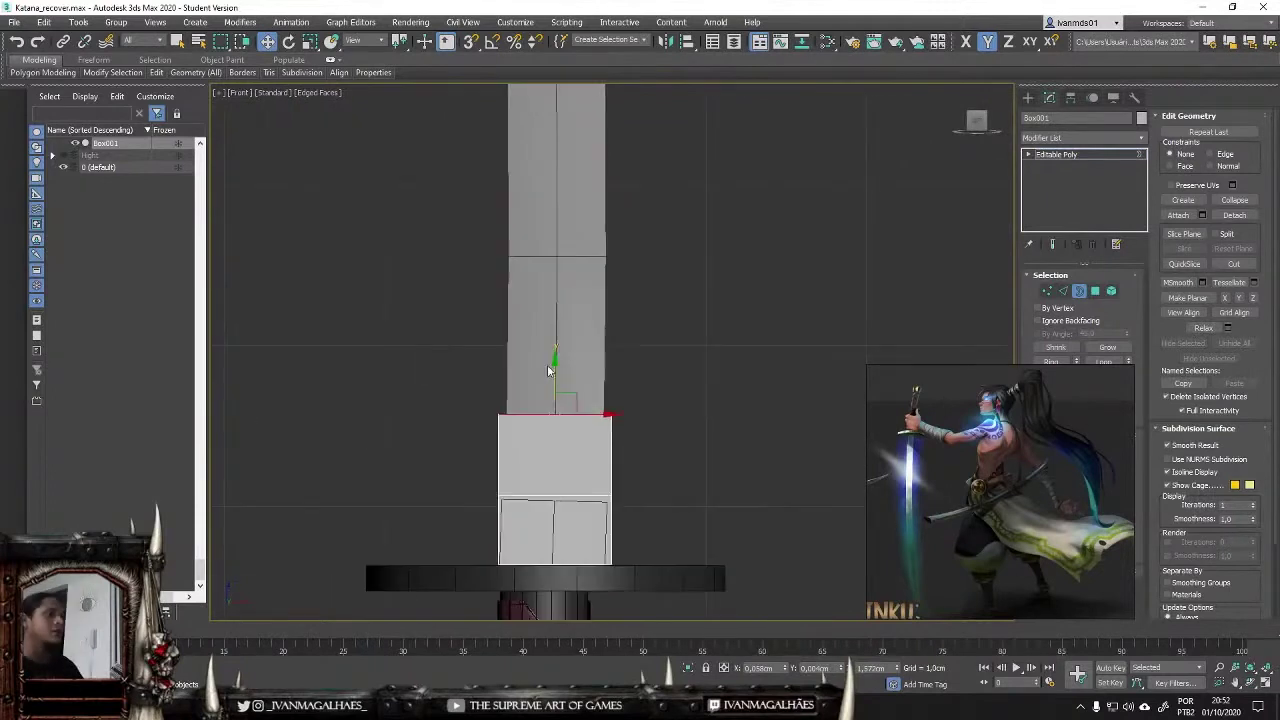
pyautogui.scroll(-4, 606, 341)
pyautogui.scroll(2, 549, 365)
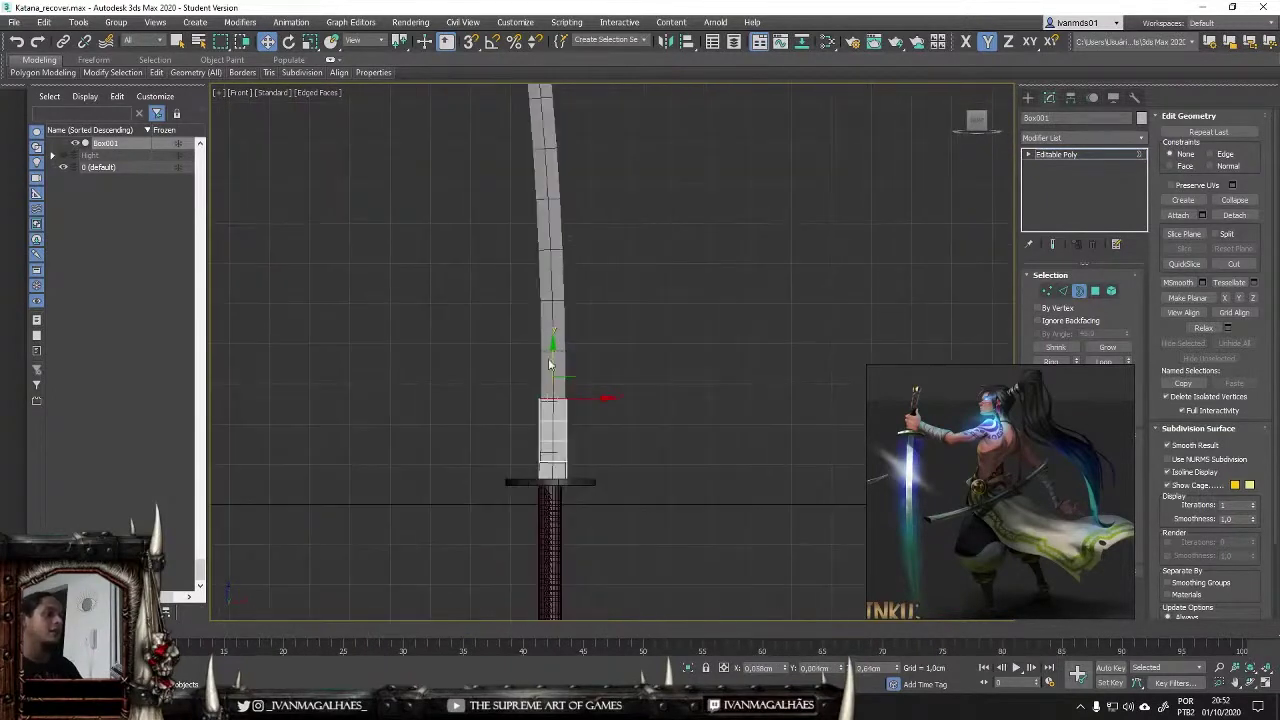
pyautogui.scroll(-2, 555, 263)
pyautogui.moveTo(555, 263); pyautogui.dragTo(568, 463, button='middle')
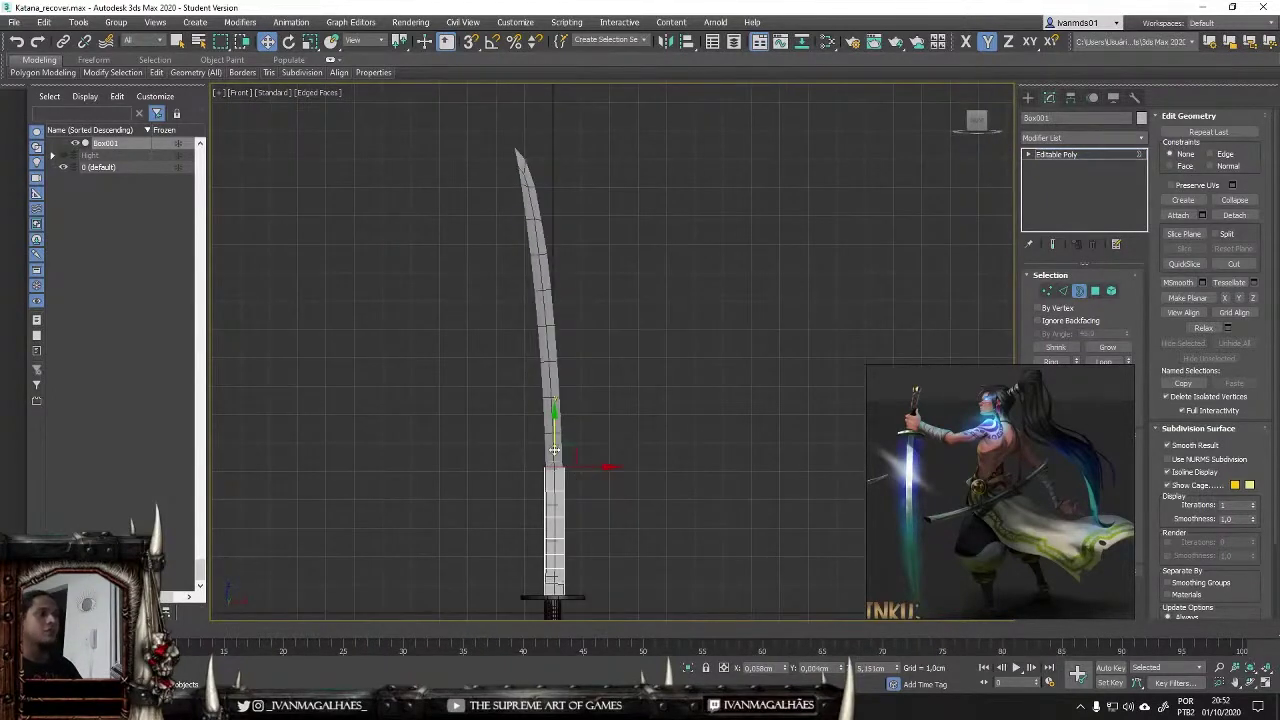
pyautogui.moveTo(554, 450); pyautogui.dragTo(552, 108)
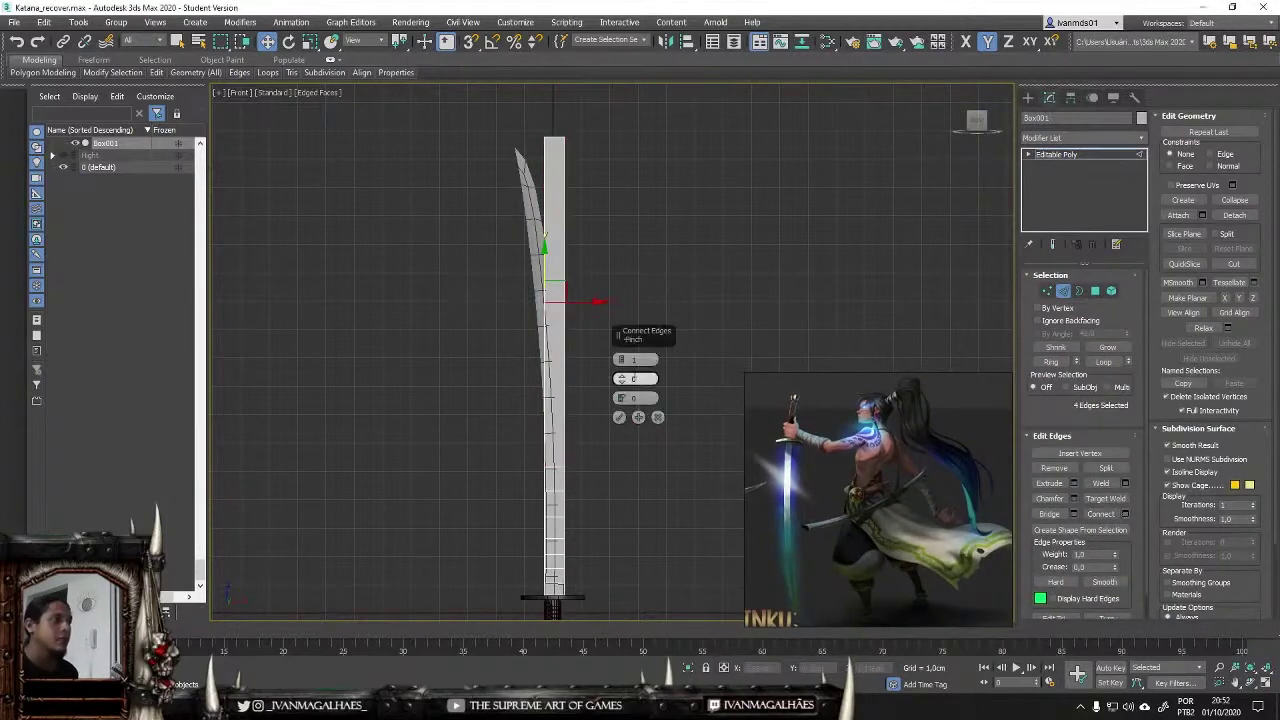
# Step: In Vertex mode, select a single horizontal row of the box's vertices
pyautogui.press('1')
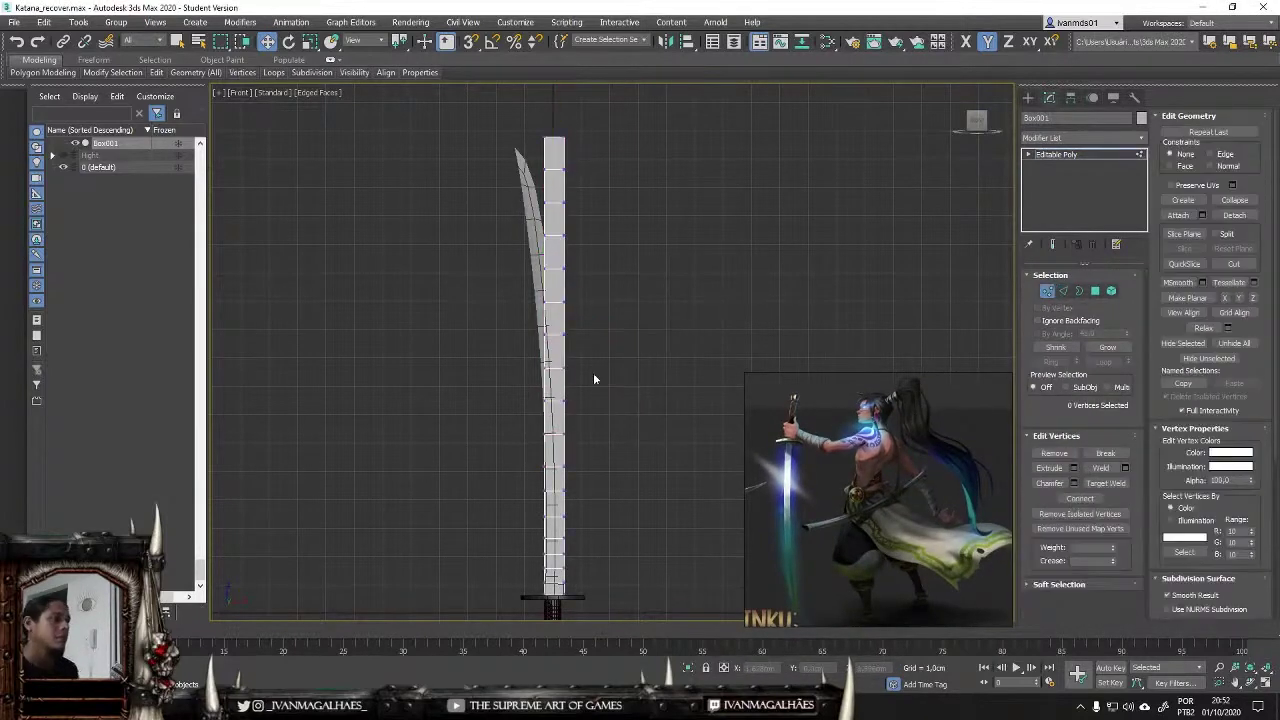
pyautogui.scroll(3, 614, 217)
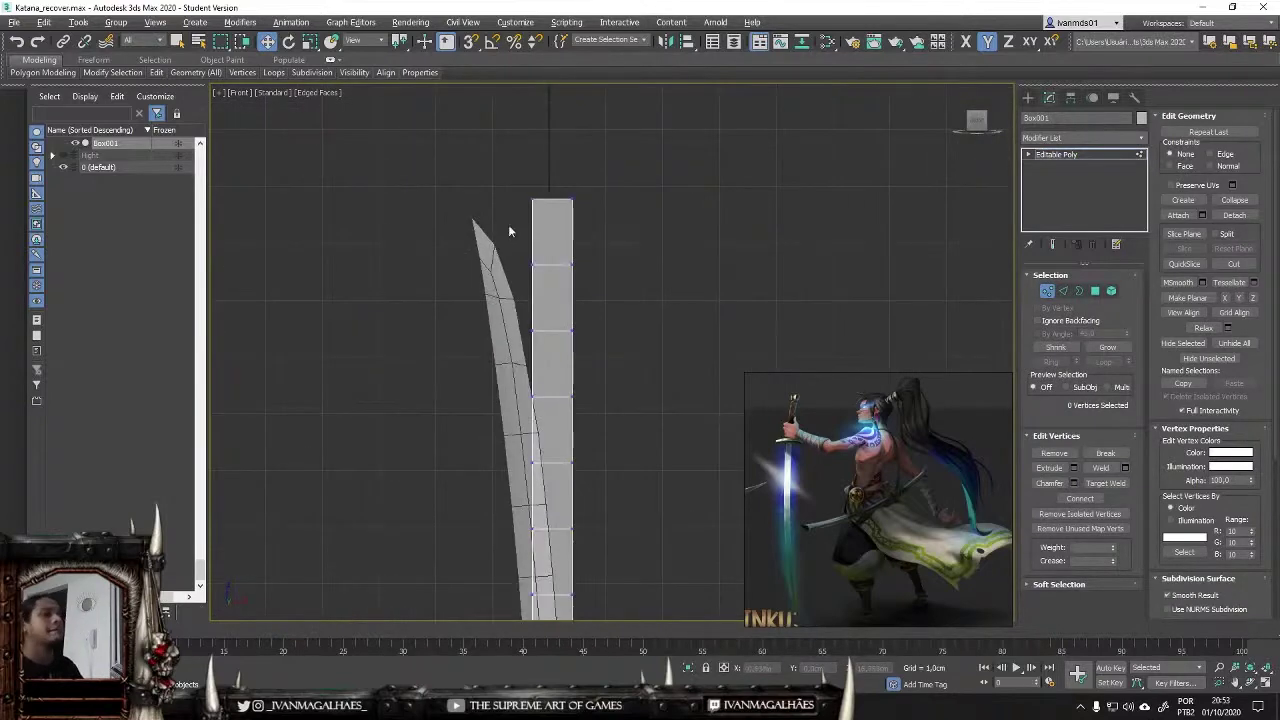
pyautogui.scroll(3, 587, 395)
pyautogui.moveTo(455, 380); pyautogui.dragTo(580, 420)
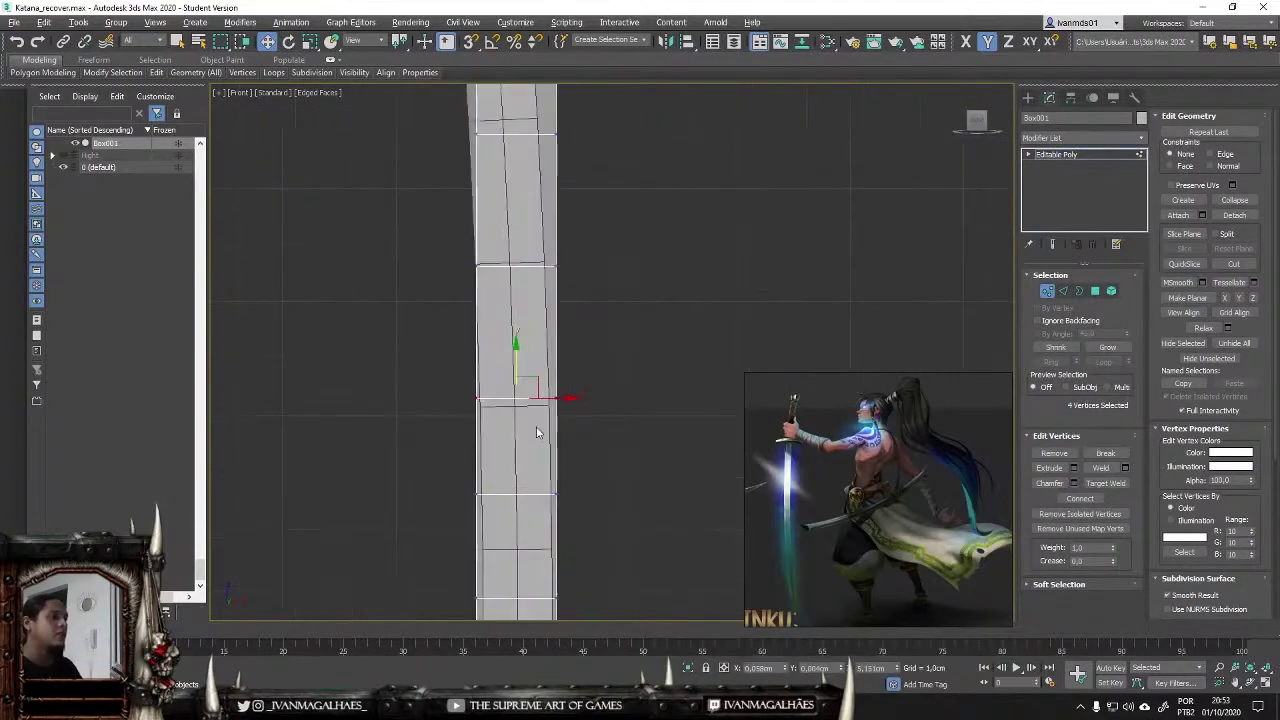
pyautogui.scroll(-3, 437, 261)
pyautogui.hotkey('ctrl', 'a')
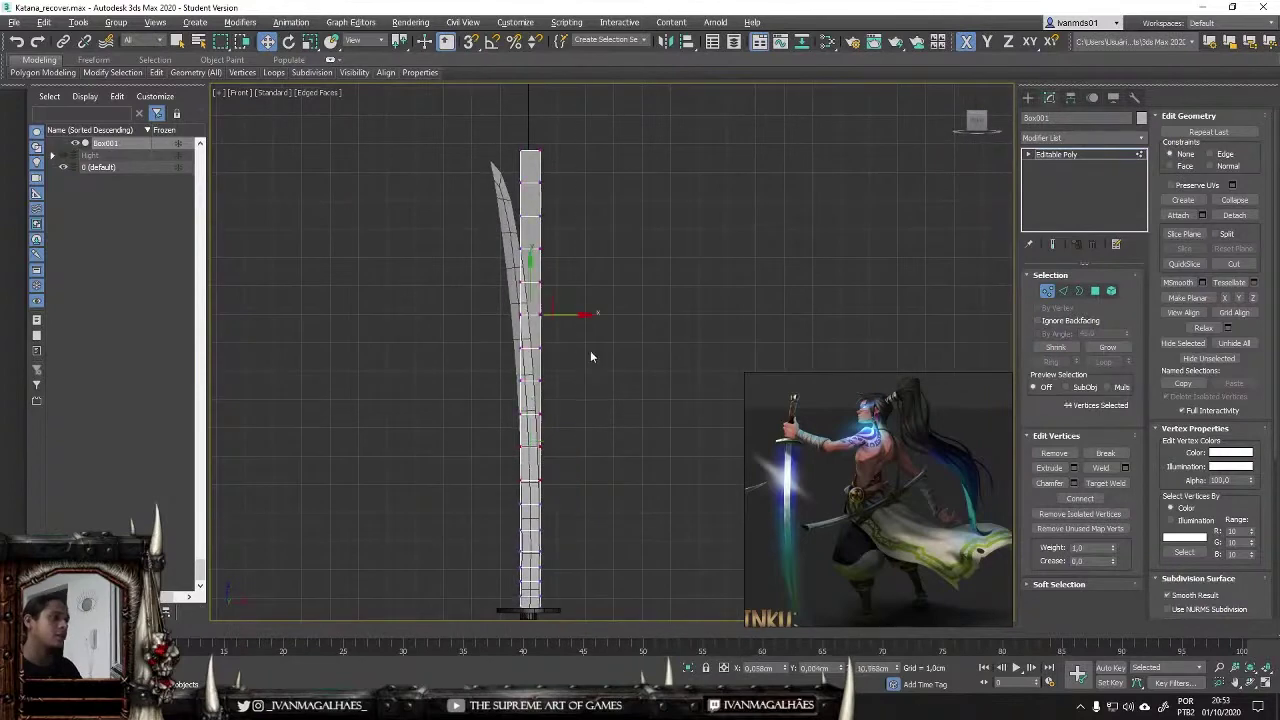
pyautogui.scroll(3, 574, 314)
pyautogui.moveTo(588, 363); pyautogui.dragTo(442, 328)
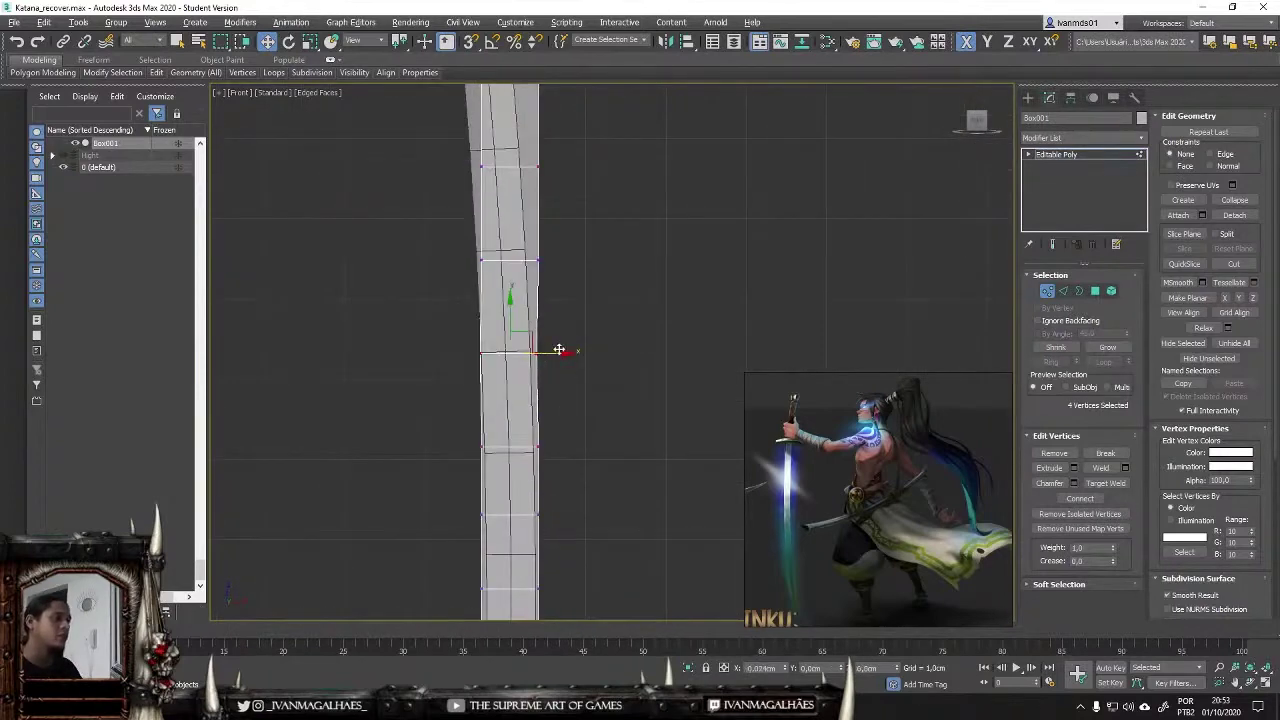
# Step: Shift the vertex rows right along X to follow the reference blade's curve
pyautogui.moveTo(547, 259)
pyautogui.mouseDown(button='middle')
pyautogui.moveTo(592, 324)
pyautogui.moveTo(589, 368)
pyautogui.mouseUp(button='middle')
pyautogui.moveTo(589, 369); pyautogui.dragTo(605, 371)
pyautogui.moveTo(583, 366); pyautogui.dragTo(618, 416, button='middle')
pyautogui.moveTo(626, 417); pyautogui.dragTo(646, 417)
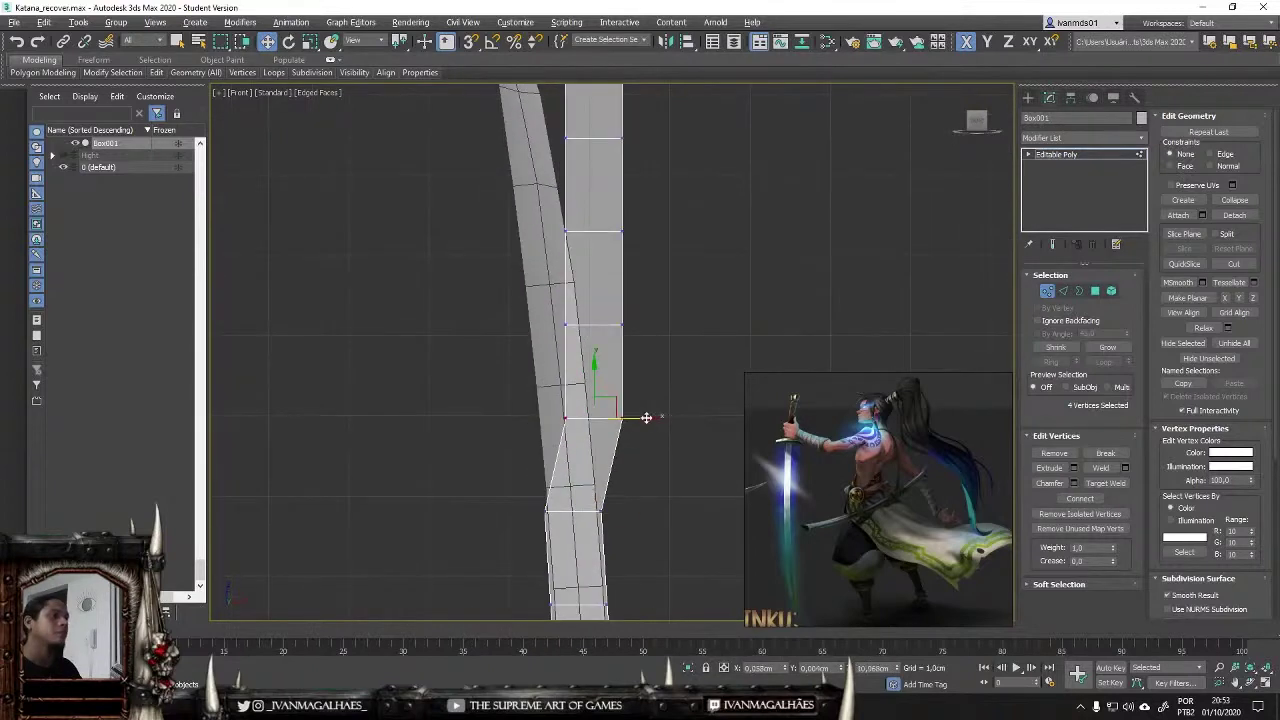
pyautogui.moveTo(618, 413)
pyautogui.mouseDown(button='middle')
pyautogui.moveTo(675, 399)
pyautogui.moveTo(628, 300)
pyautogui.mouseUp(button='middle')
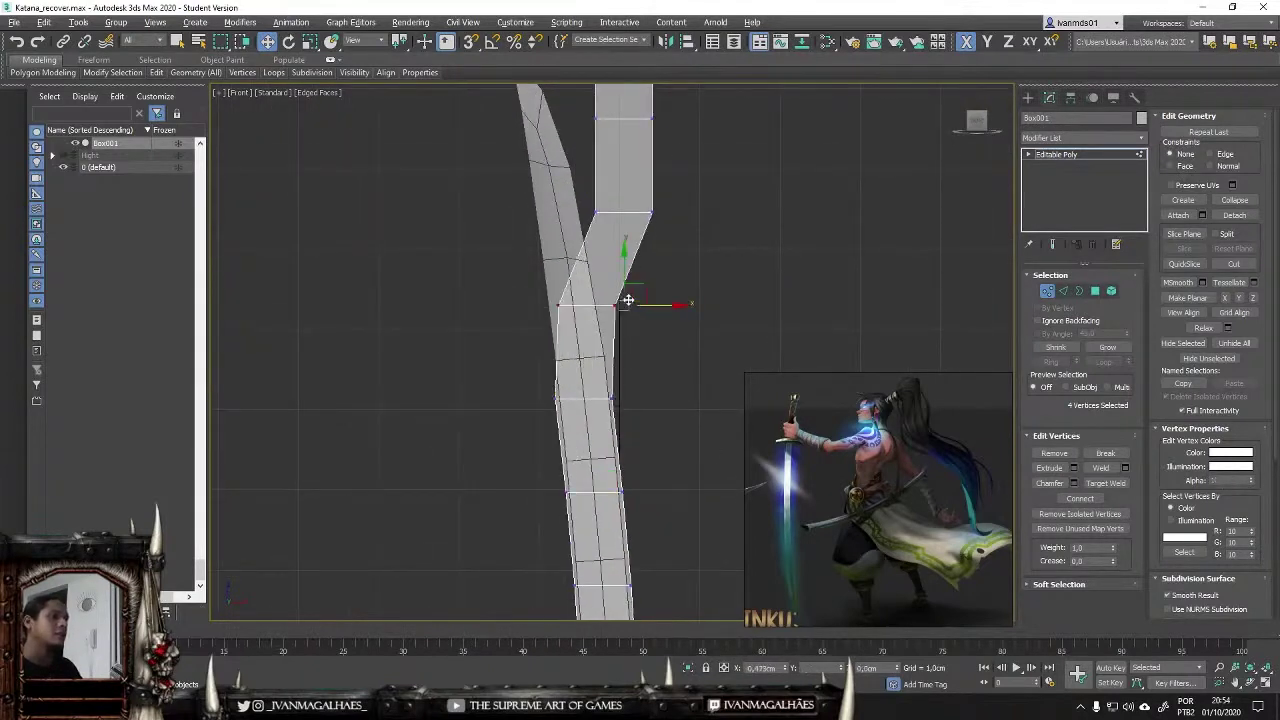
pyautogui.moveTo(616, 298); pyautogui.dragTo(606, 205)
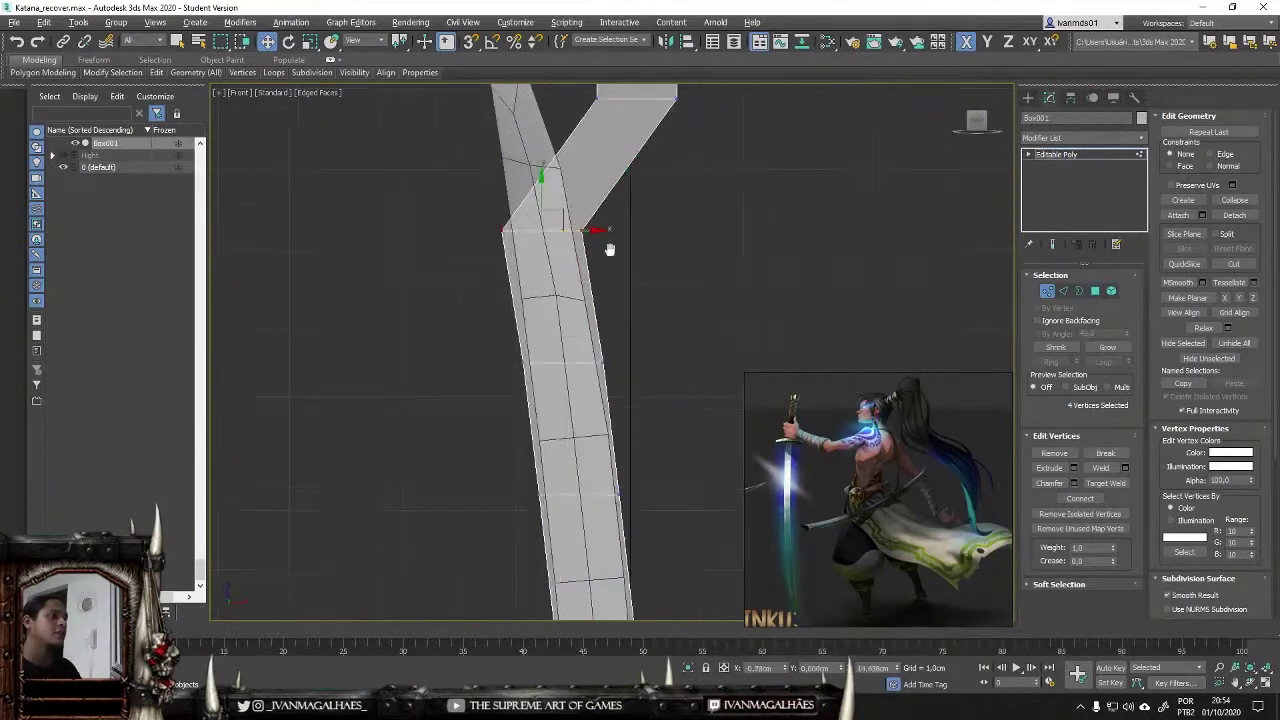
# Step: Shape the top vertices into a slanted tip and refine the remaining rows to match the curve
pyautogui.moveTo(606, 249); pyautogui.dragTo(666, 229)
pyautogui.moveTo(571, 108); pyautogui.dragTo(788, 153)
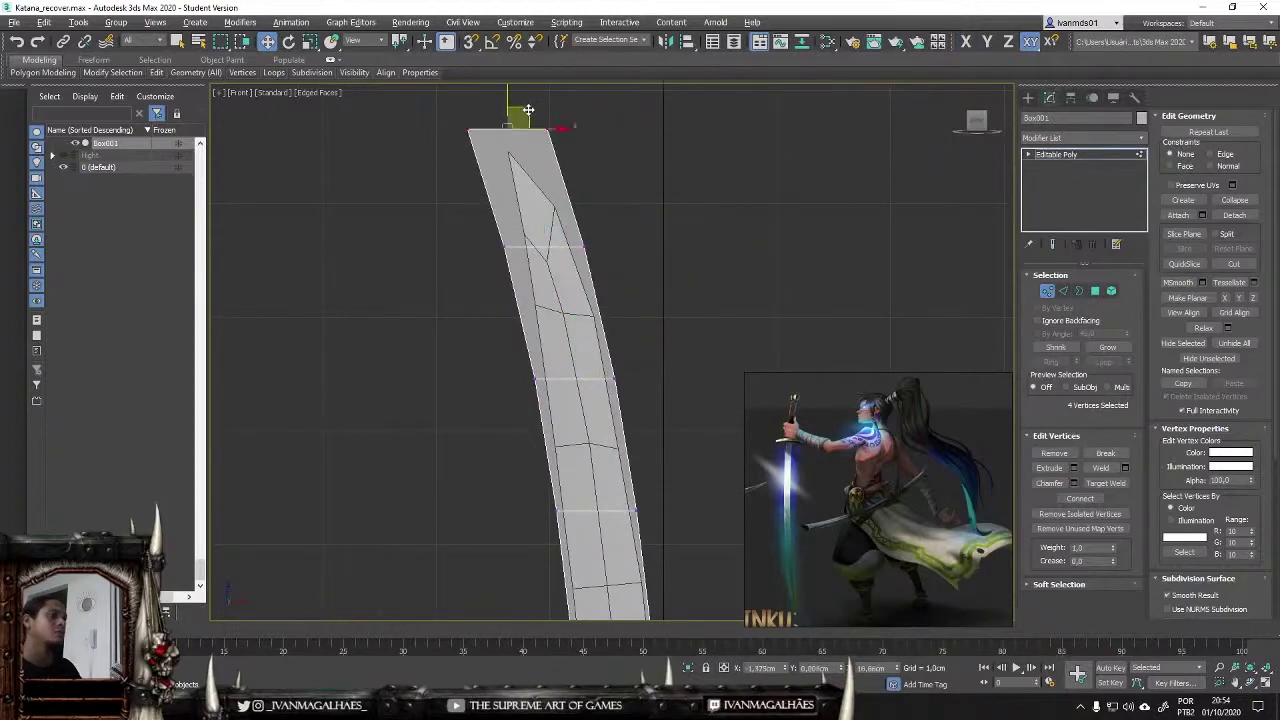
pyautogui.scroll(-5, 528, 110)
pyautogui.scroll(1, 609, 375)
pyautogui.scroll(1, 609, 375)
pyautogui.scroll(2, 601, 314)
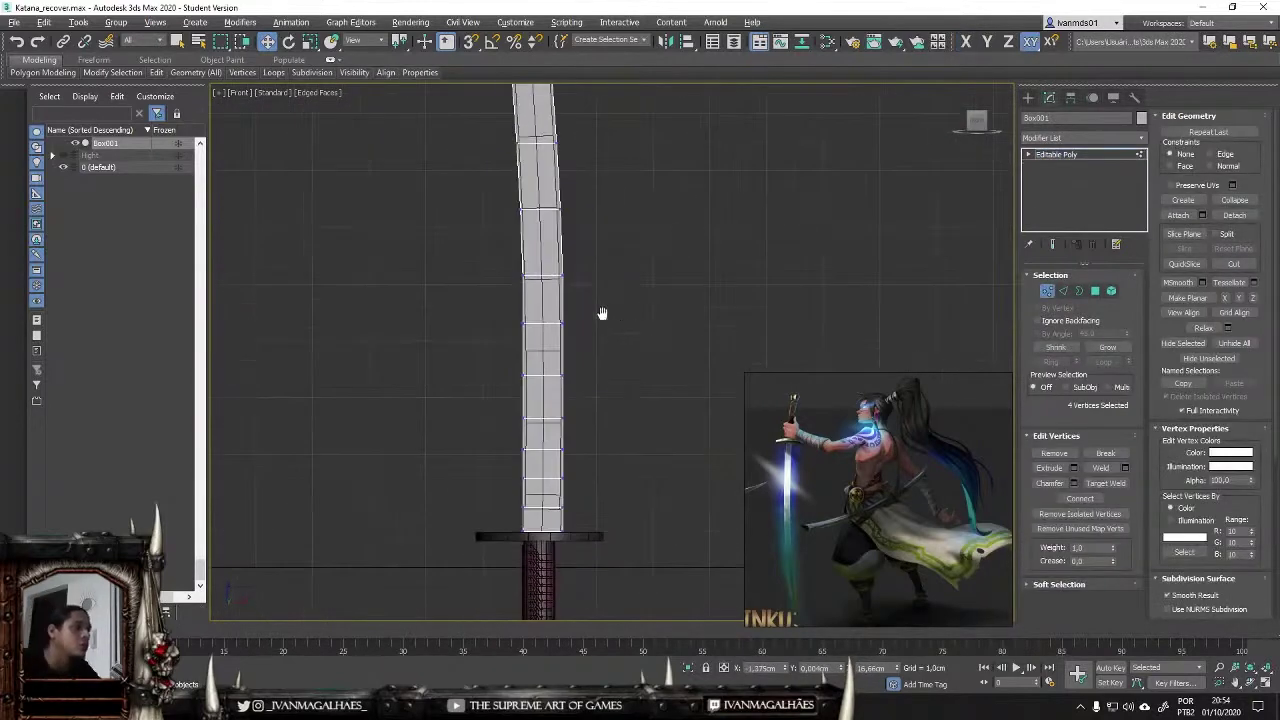
pyautogui.scroll(3, 497, 332)
pyautogui.moveTo(543, 280); pyautogui.dragTo(594, 251)
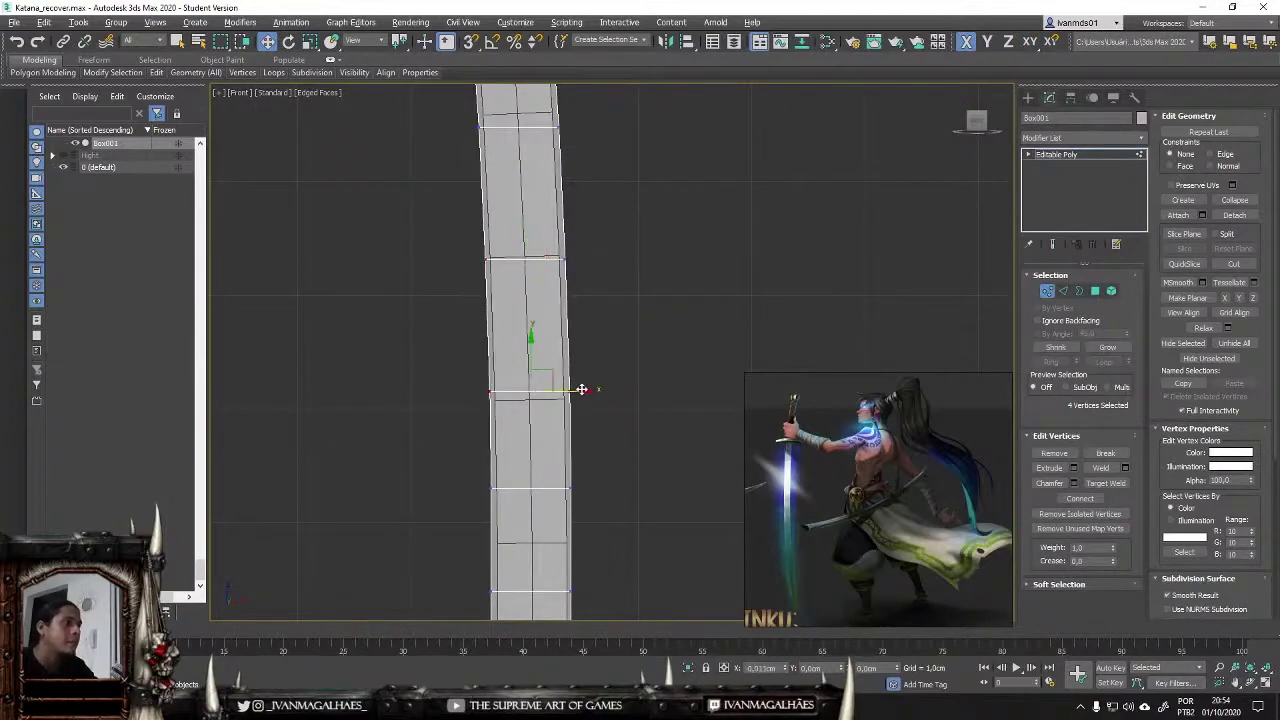
pyautogui.moveTo(581, 389); pyautogui.dragTo(469, 336)
pyautogui.scroll(-5, 469, 336)
# Step: Exit vertex editing and add a Shell modifier (typed 'sh') to Box001's stack
pyautogui.press('1')
pyautogui.keyDown('alt'); pyautogui.moveTo(555, 408); pyautogui.dragTo(553, 431, button='middle'); pyautogui.keyUp('alt')
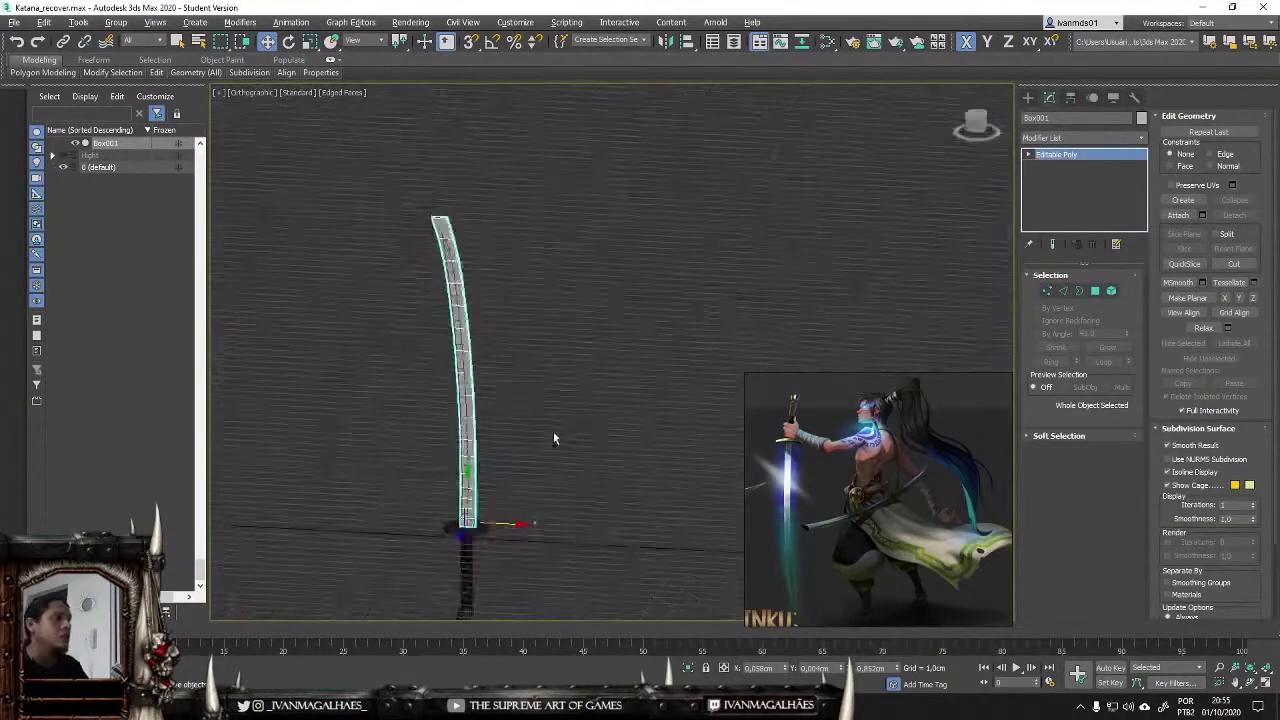
pyautogui.scroll(5, 553, 438)
pyautogui.moveTo(454, 194)
pyautogui.keyDown('alt'); pyautogui.mouseDown(button='middle')
pyautogui.moveTo(645, 277)
pyautogui.moveTo(651, 257)
pyautogui.mouseUp(button='middle'); pyautogui.keyUp('alt')
pyautogui.scroll(-2, 651, 257)
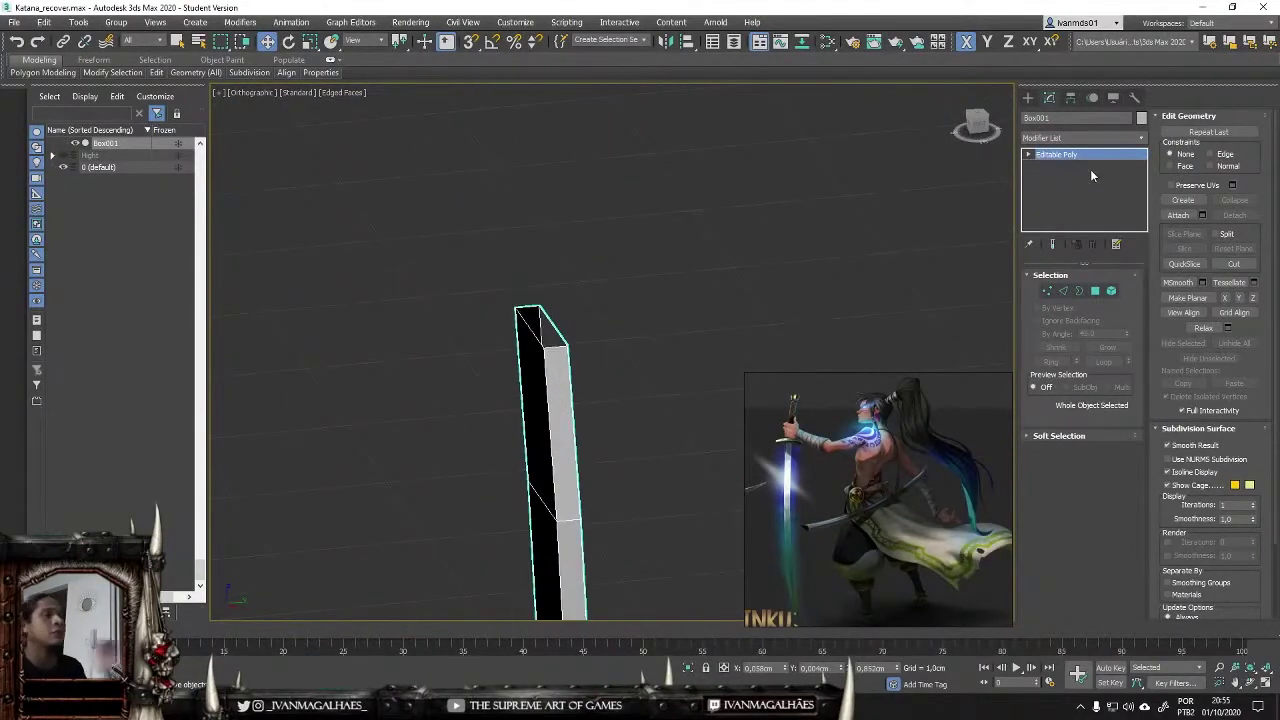
pyautogui.click(1080, 137)
pyautogui.write('sh')
pyautogui.press('Return')
pyautogui.moveTo(502, 236); pyautogui.dragTo(603, 280, button='middle')
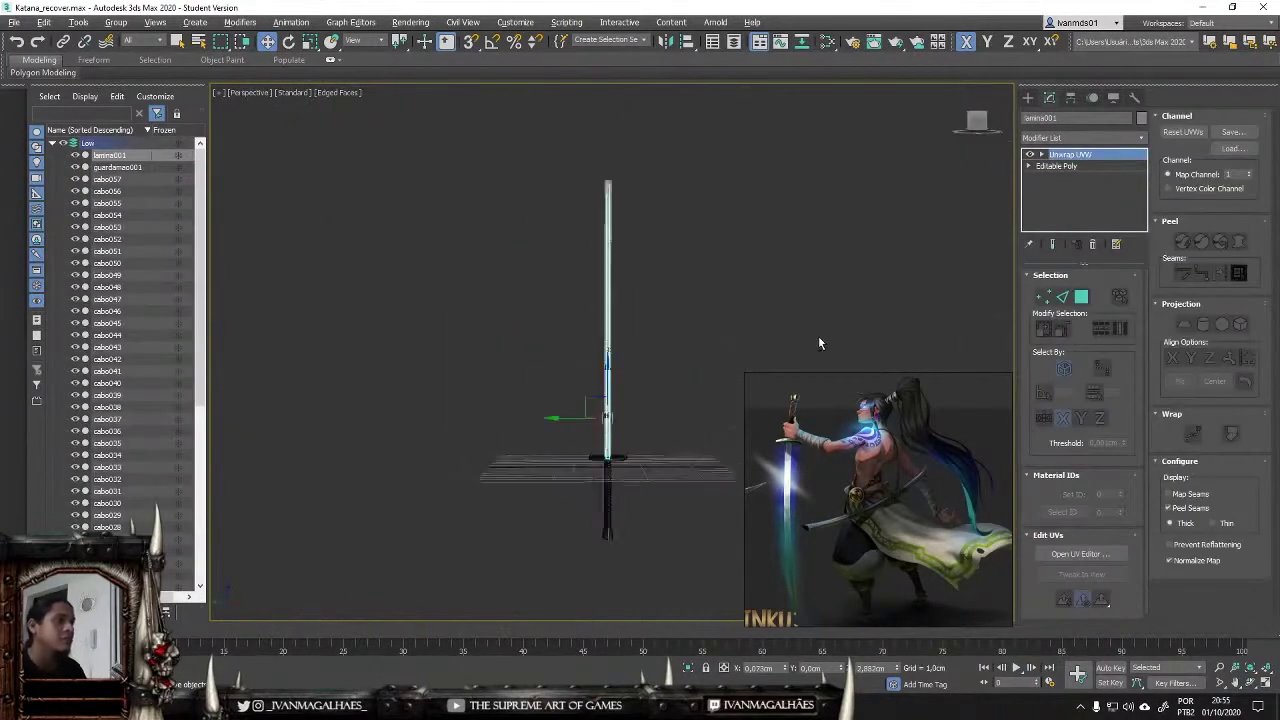
pyautogui.moveTo(818, 343)
pyautogui.keyDown('alt'); pyautogui.mouseDown(button='middle')
pyautogui.moveTo(334, 354)
pyautogui.moveTo(560, 357)
pyautogui.mouseUp(button='middle'); pyautogui.keyUp('alt')
pyautogui.scroll(5, 560, 357)
pyautogui.scroll(-2, 626, 280)
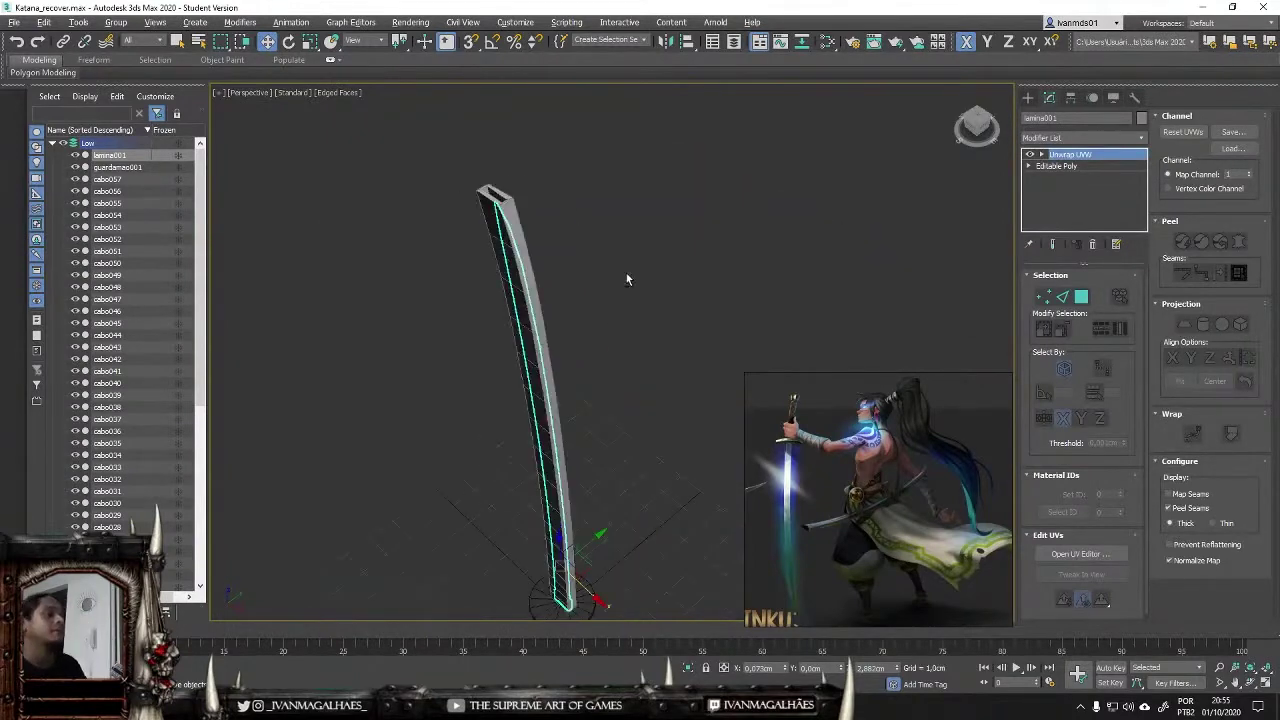
# Step: Set the Shell's outer amount to about 0.05cm and enable Straighten Corners
pyautogui.moveTo(1127, 313); pyautogui.dragTo(1127, 302)
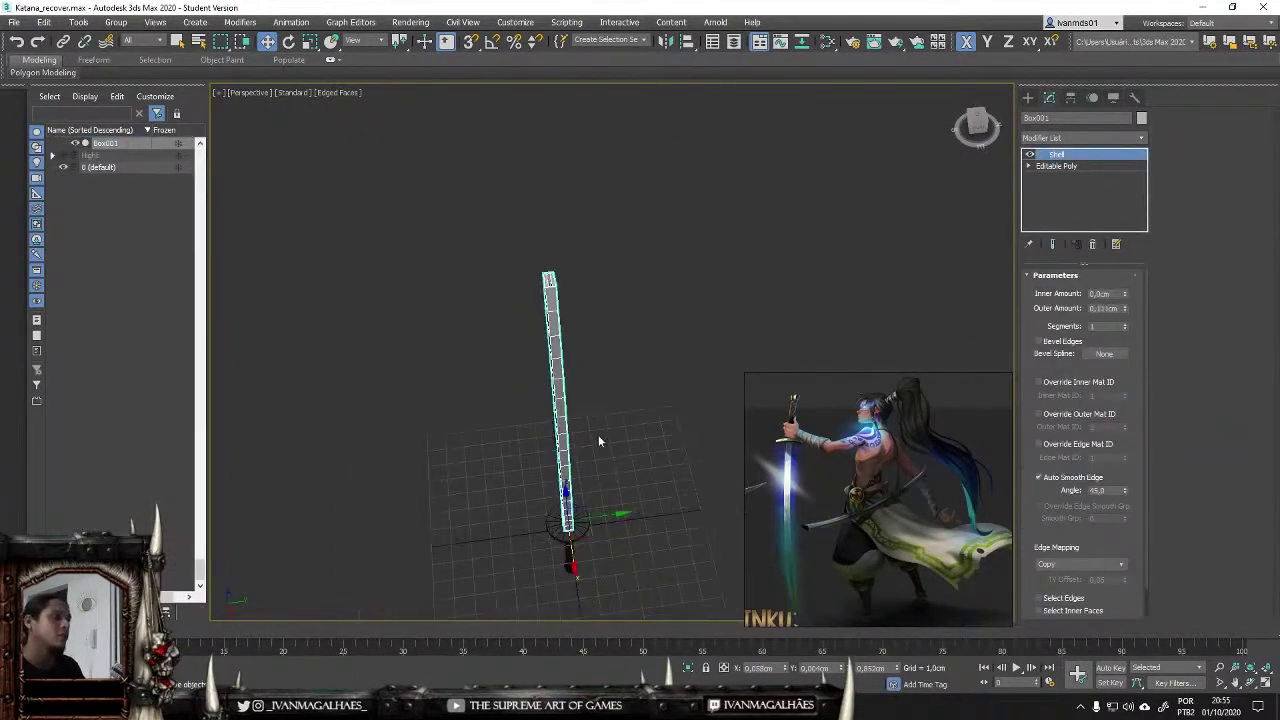
pyautogui.moveTo(598, 435)
pyautogui.keyDown('alt'); pyautogui.mouseDown(button='middle')
pyautogui.moveTo(678, 495)
pyautogui.moveTo(606, 390)
pyautogui.moveTo(680, 390)
pyautogui.mouseUp(button='middle'); pyautogui.keyUp('alt')
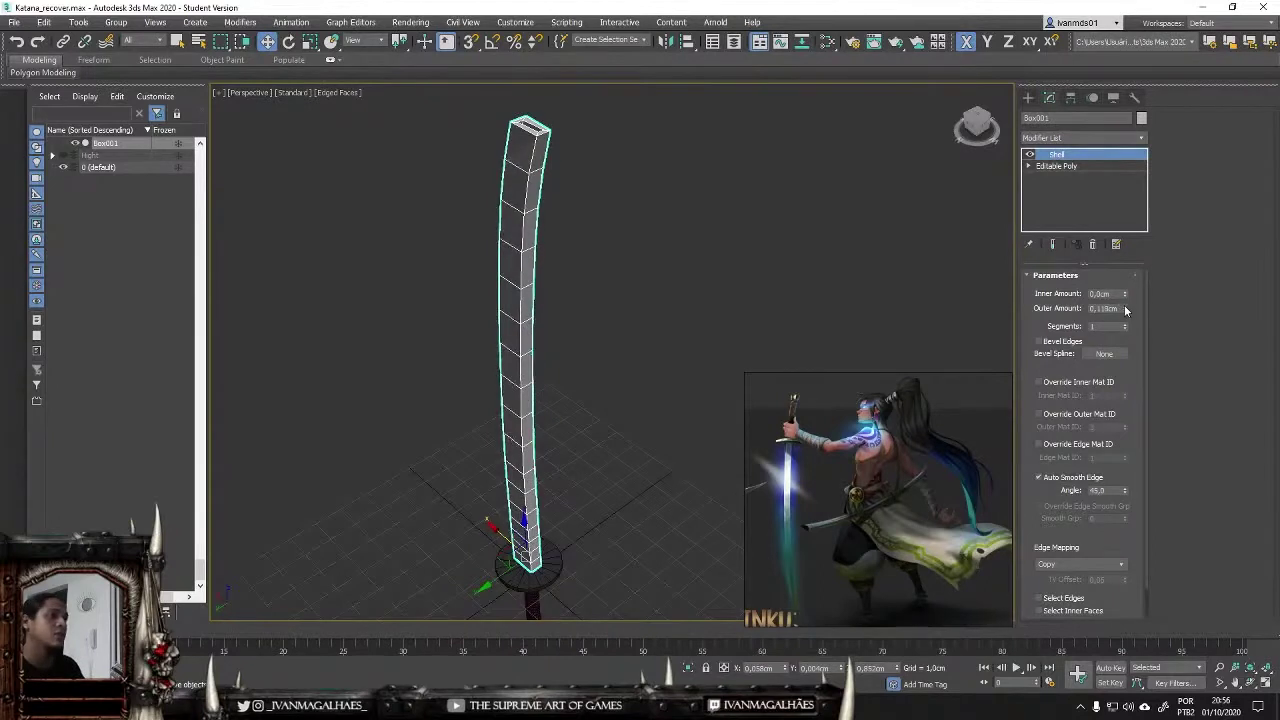
pyautogui.scroll(5, 828, 363)
pyautogui.scroll(-1, 1095, 540)
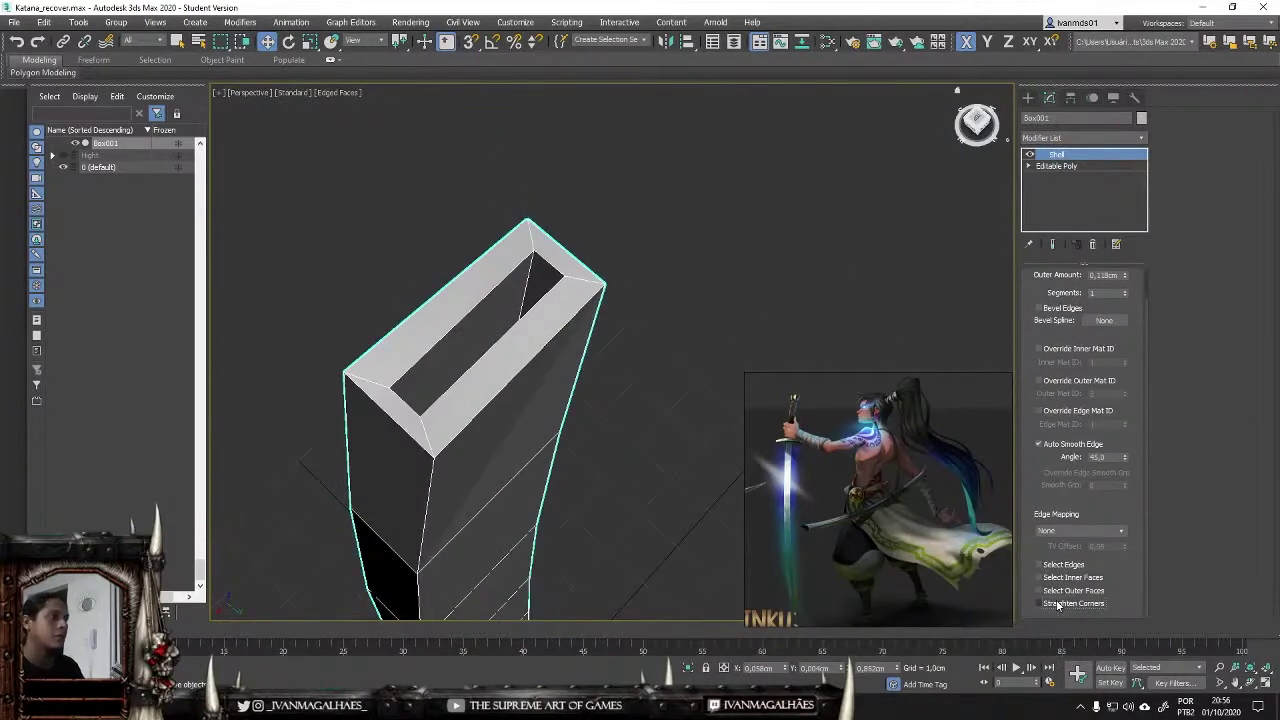
pyautogui.click(1040, 603)
pyautogui.moveTo(1124, 275); pyautogui.dragTo(1124, 290)
pyautogui.scroll(-5, 600, 407)
pyautogui.keyDown('alt'); pyautogui.moveTo(600, 407); pyautogui.dragTo(517, 378, button='middle'); pyautogui.keyUp('alt')
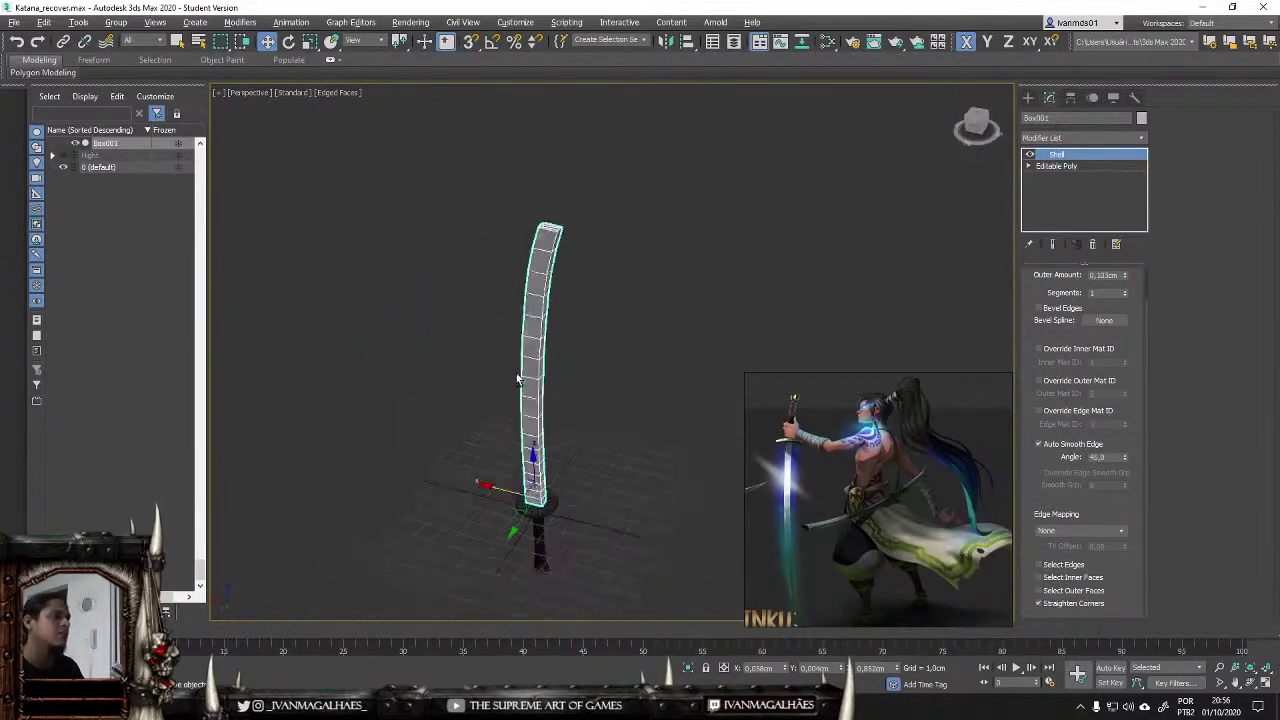
pyautogui.scroll(3, 538, 291)
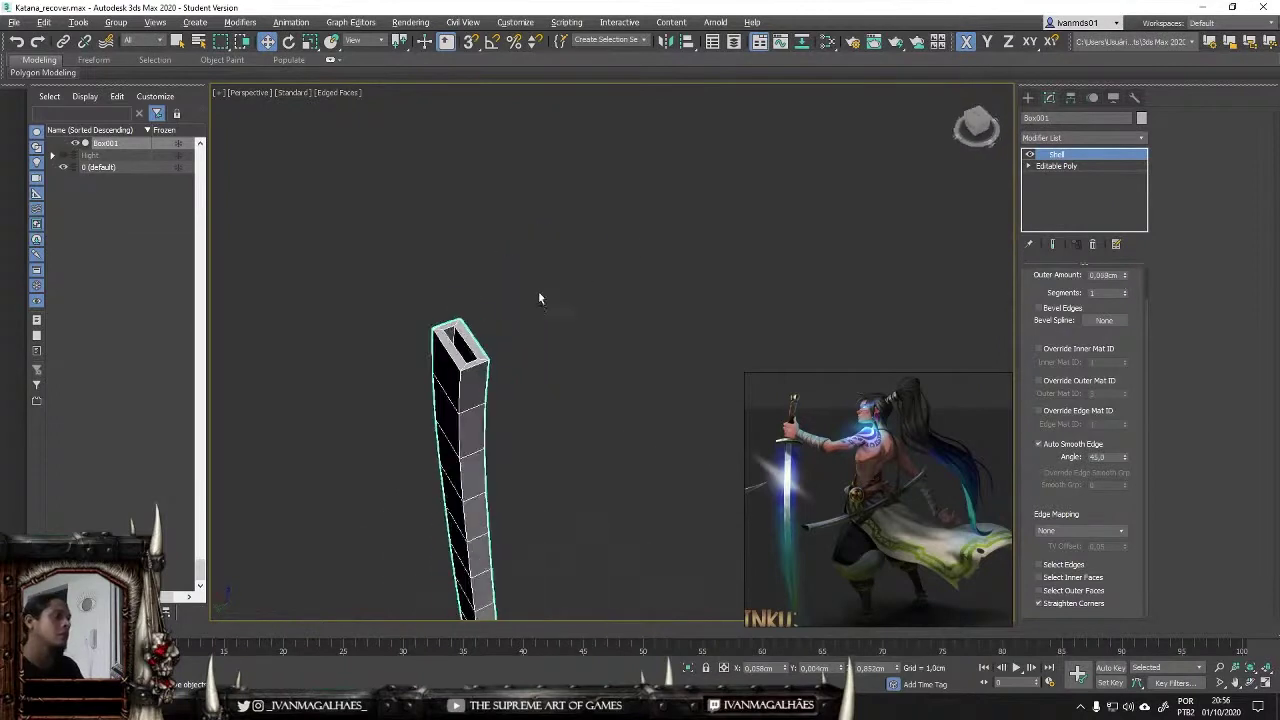
pyautogui.click(1105, 274)
pyautogui.scroll(-3, 622, 323)
pyautogui.scroll(5, 622, 323)
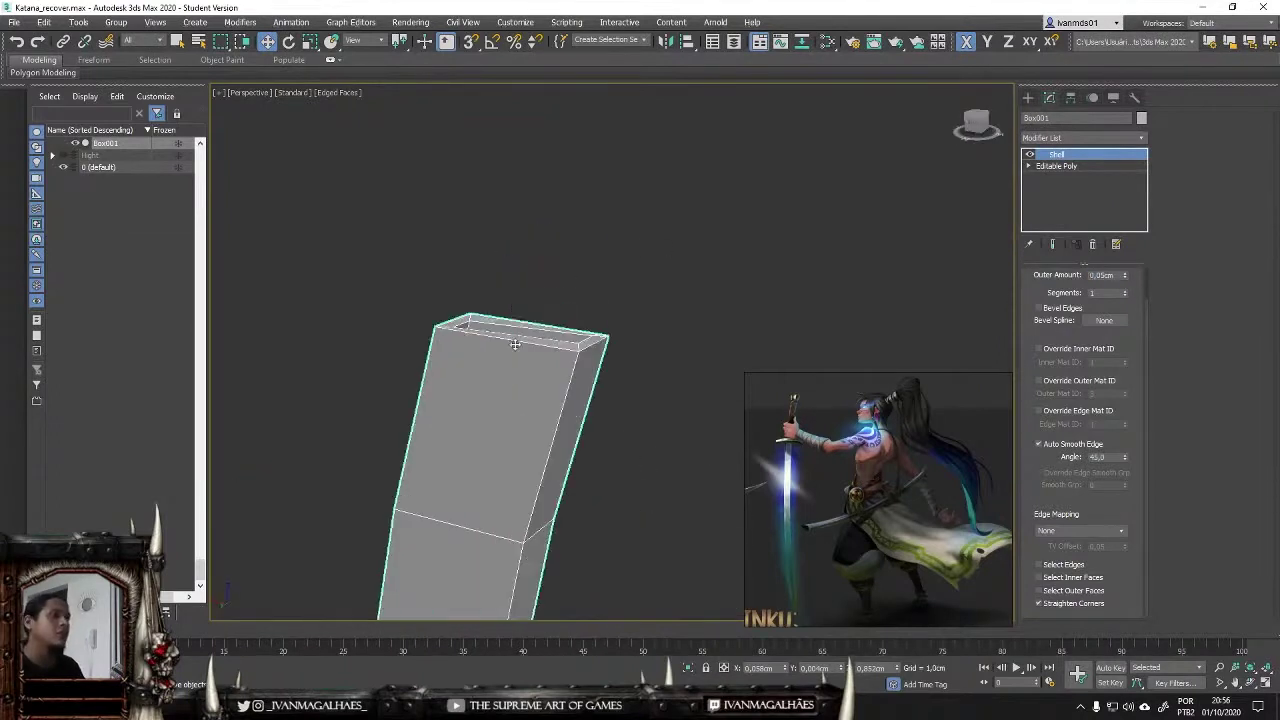
# Step: Undo to remove the Shell modifier, leaving only Editable Poly on the blade
pyautogui.hotkey('ctrl', 'z')
pyautogui.scroll(-5, 475, 201)
pyautogui.keyDown('alt'); pyautogui.moveTo(475, 201); pyautogui.dragTo(622, 451, button='middle'); pyautogui.keyUp('alt')
# Step: Select the blade's four top polygons and flatten them with Make Planar Y
pyautogui.scroll(3, 580, 490)
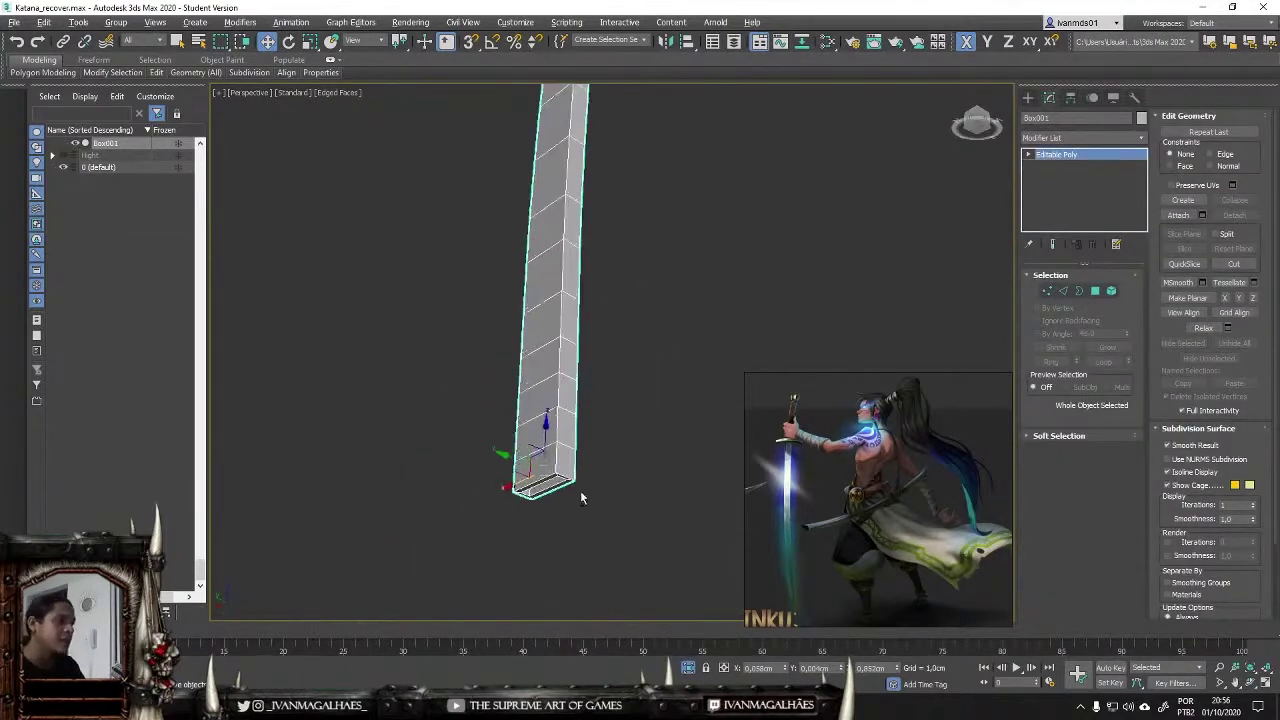
pyautogui.moveTo(580, 490)
pyautogui.keyDown('alt'); pyautogui.mouseDown(button='middle')
pyautogui.moveTo(506, 315)
pyautogui.moveTo(518, 363)
pyautogui.mouseUp(button='middle'); pyautogui.keyUp('alt')
pyautogui.scroll(2, 506, 315)
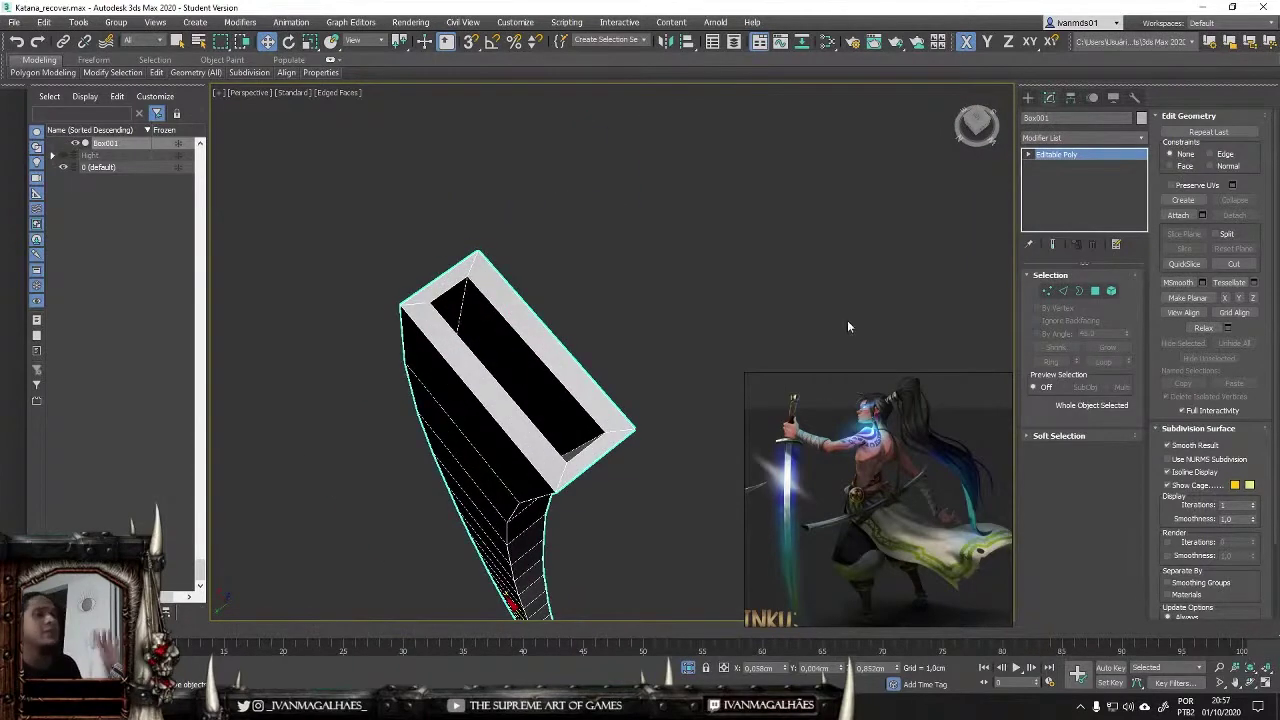
pyautogui.press('4')
pyautogui.keyDown('alt'); pyautogui.moveTo(586, 312); pyautogui.dragTo(590, 250, button='middle'); pyautogui.keyUp('alt')
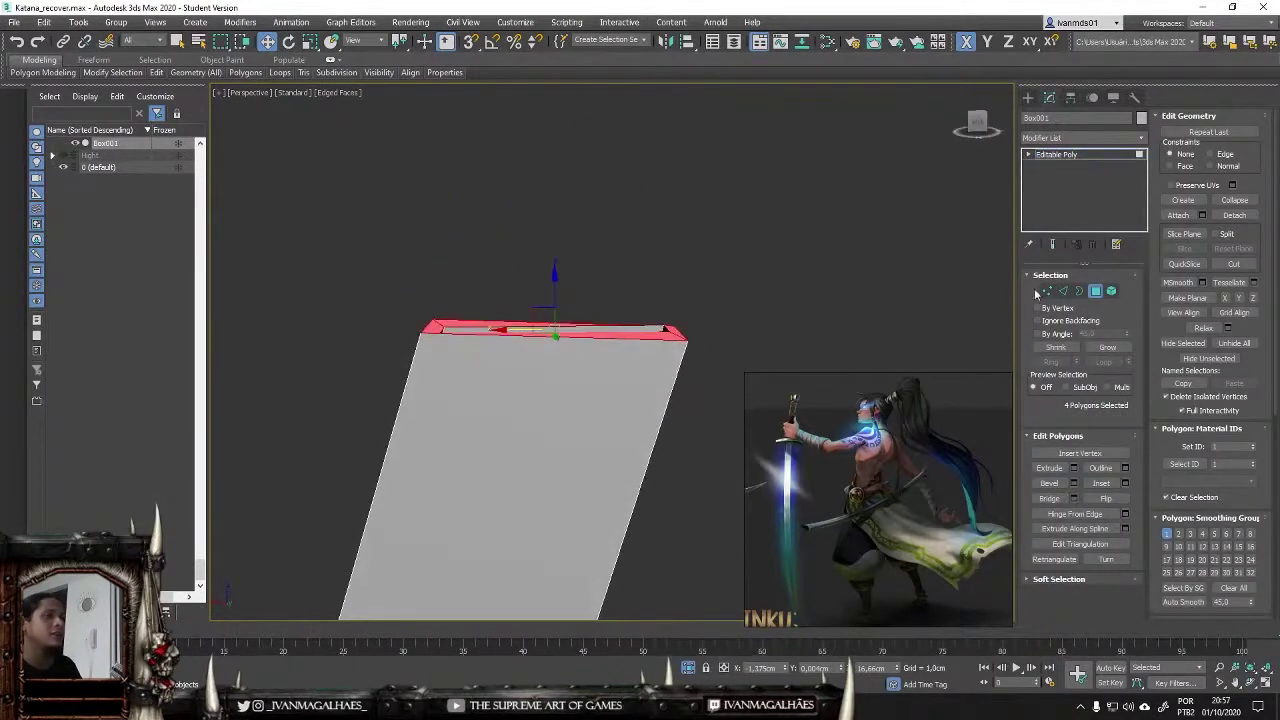
pyautogui.click(1047, 291)
pyautogui.keyDown('alt'); pyautogui.moveTo(732, 299); pyautogui.dragTo(333, 247, button='middle'); pyautogui.keyUp('alt')
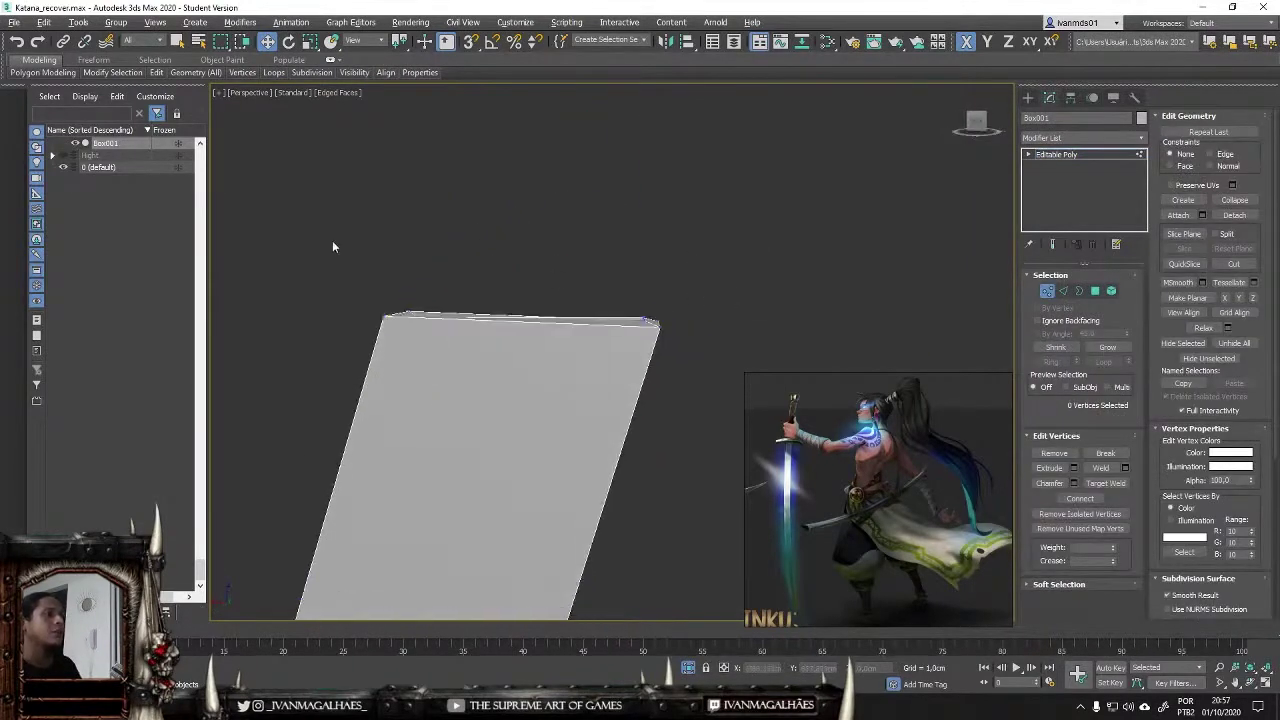
pyautogui.click(1240, 299)
pyautogui.moveTo(662, 287)
pyautogui.keyDown('alt'); pyautogui.mouseDown(button='middle')
pyautogui.moveTo(468, 280)
pyautogui.moveTo(470, 330)
pyautogui.mouseUp(button='middle'); pyautogui.keyUp('alt')
# Step: Extrude the top faces along local normals into a thin slab
pyautogui.press('4')
pyautogui.hotkey('shift', 'e')
pyautogui.click(624, 378)
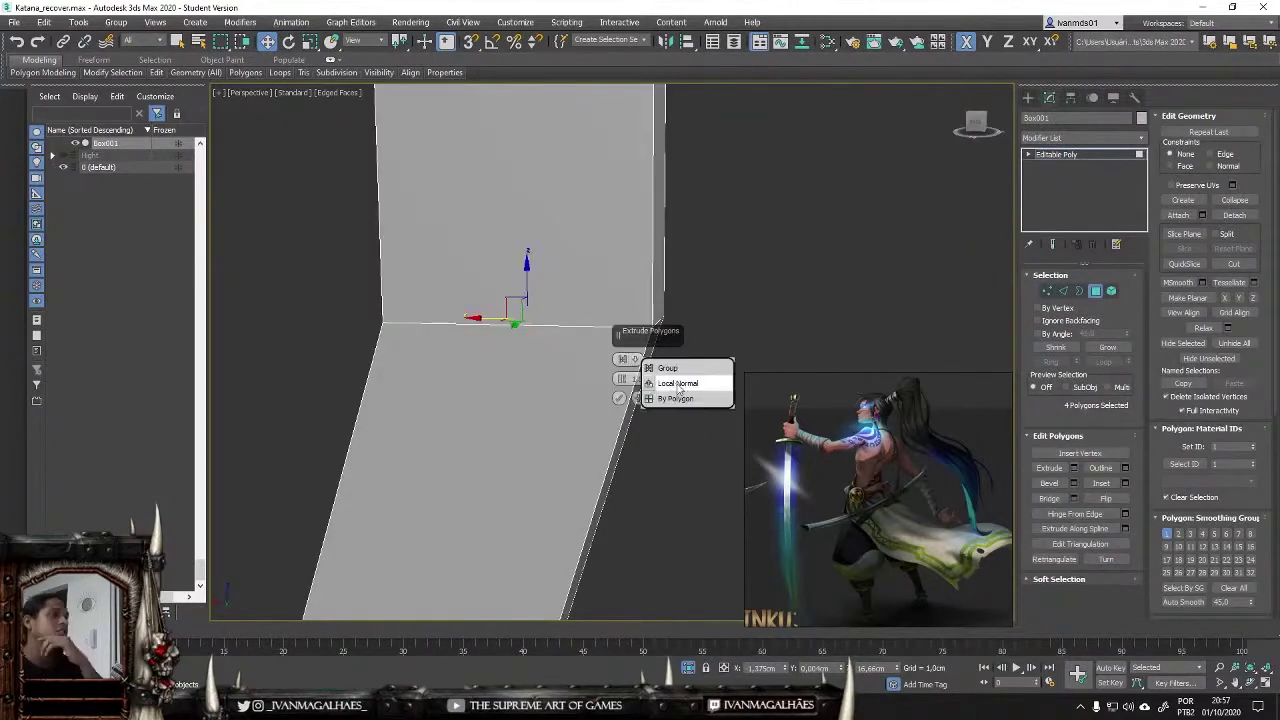
pyautogui.moveTo(622, 384); pyautogui.dragTo(626, 422)
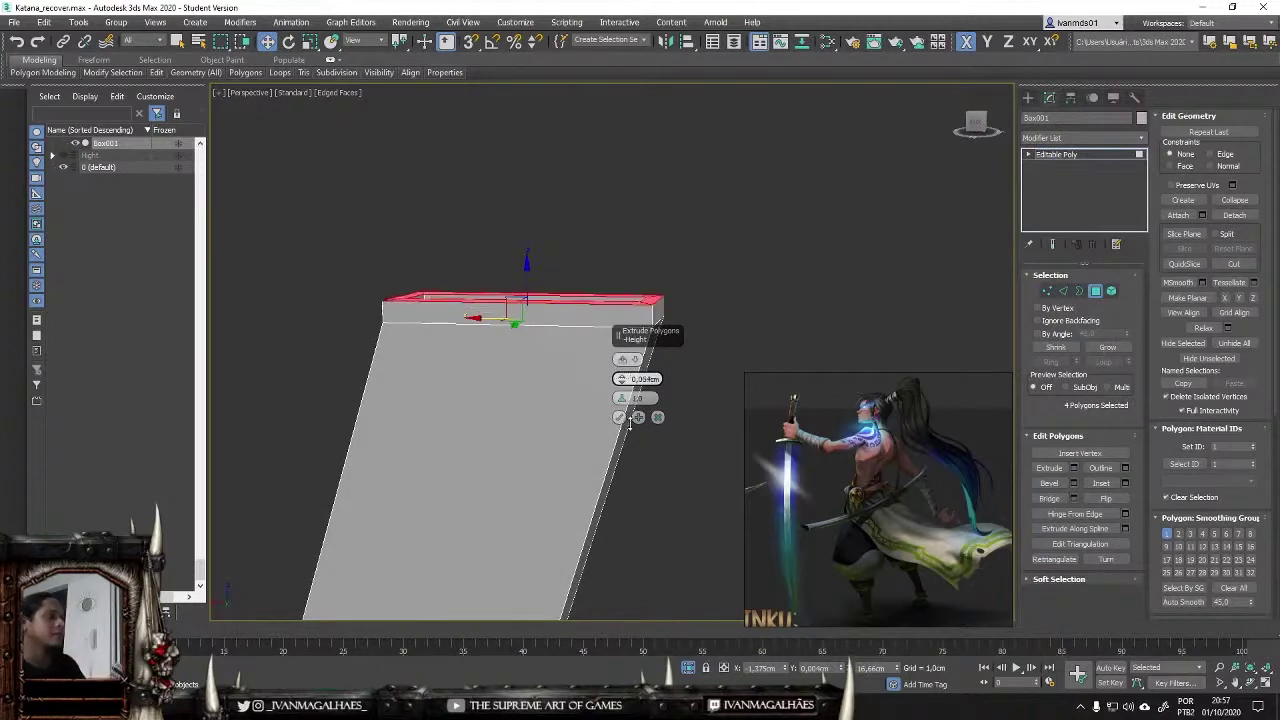
pyautogui.click(619, 417)
pyautogui.moveTo(629, 422)
pyautogui.keyDown('alt'); pyautogui.mouseDown(button='middle')
pyautogui.moveTo(712, 396)
pyautogui.moveTo(534, 314)
pyautogui.moveTo(638, 330)
pyautogui.mouseUp(button='middle'); pyautogui.keyUp('alt')
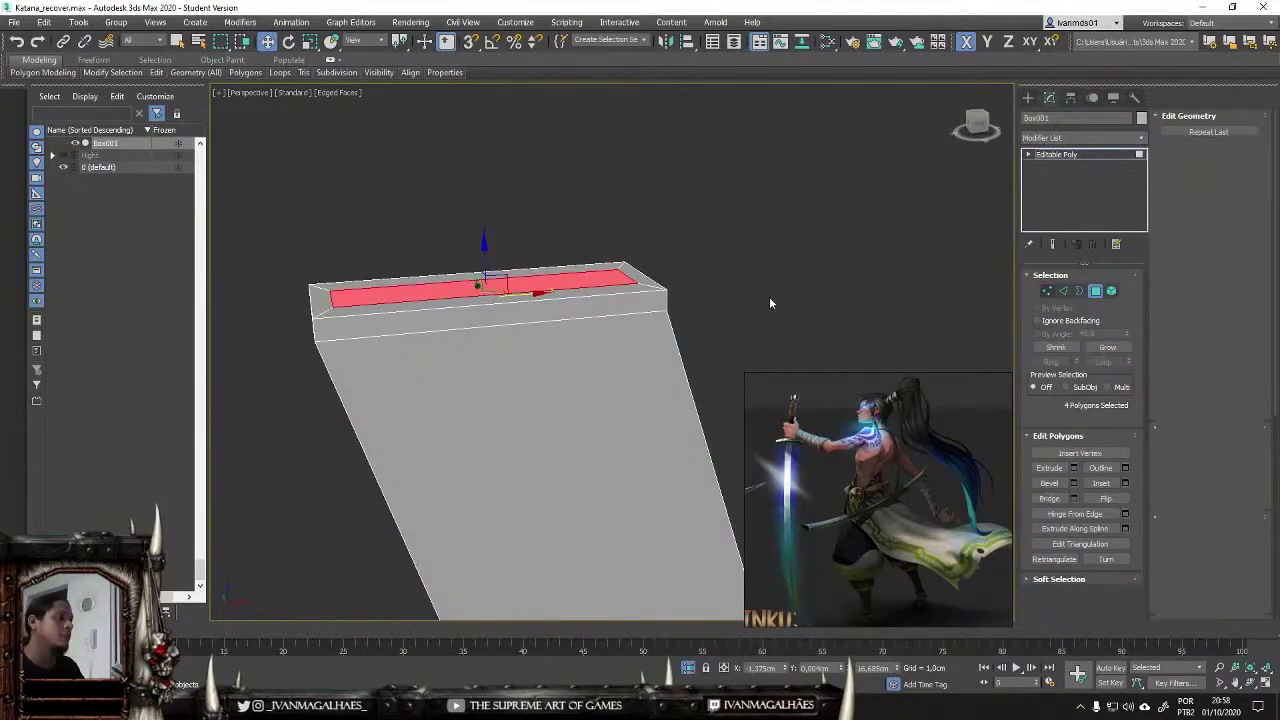
# Step: Select the extruded top's vertices in Front view, then leave sub-object editing
pyautogui.press('1')
pyautogui.keyDown('alt'); pyautogui.moveTo(808, 294); pyautogui.dragTo(436, 260, button='middle'); pyautogui.keyUp('alt')
pyautogui.press('f')
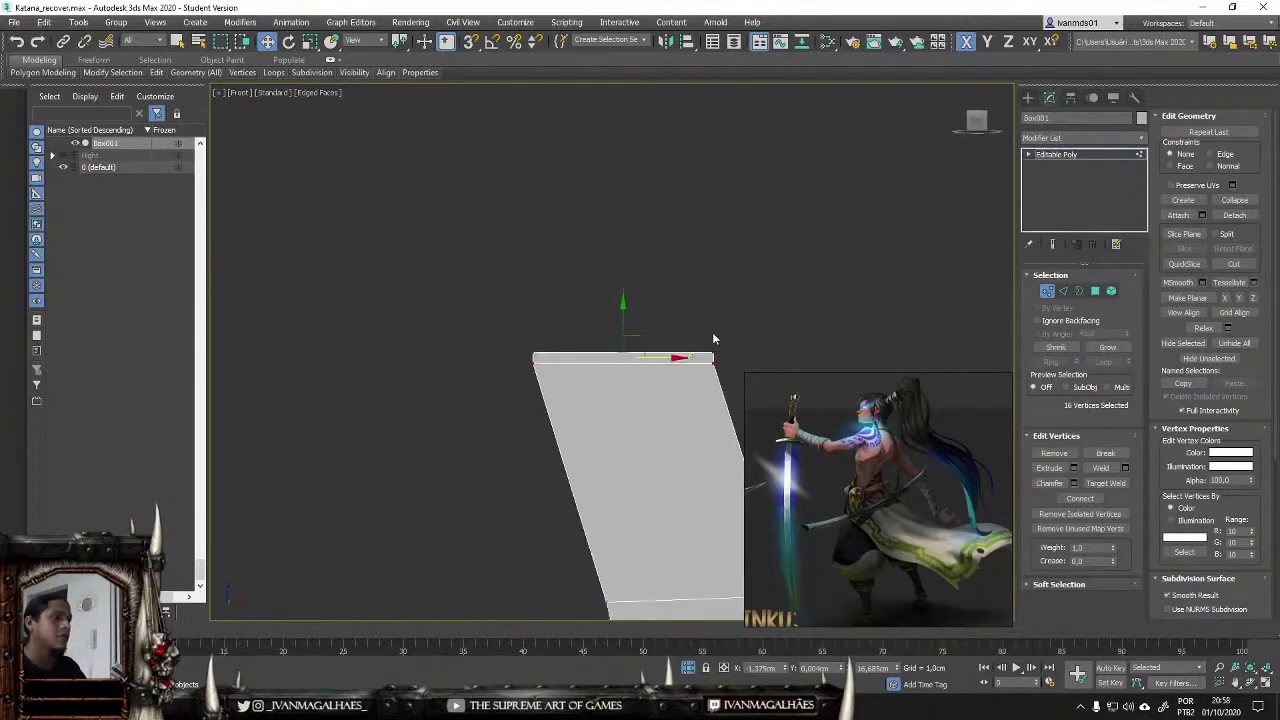
pyautogui.hotkey('ctrl', 'z')
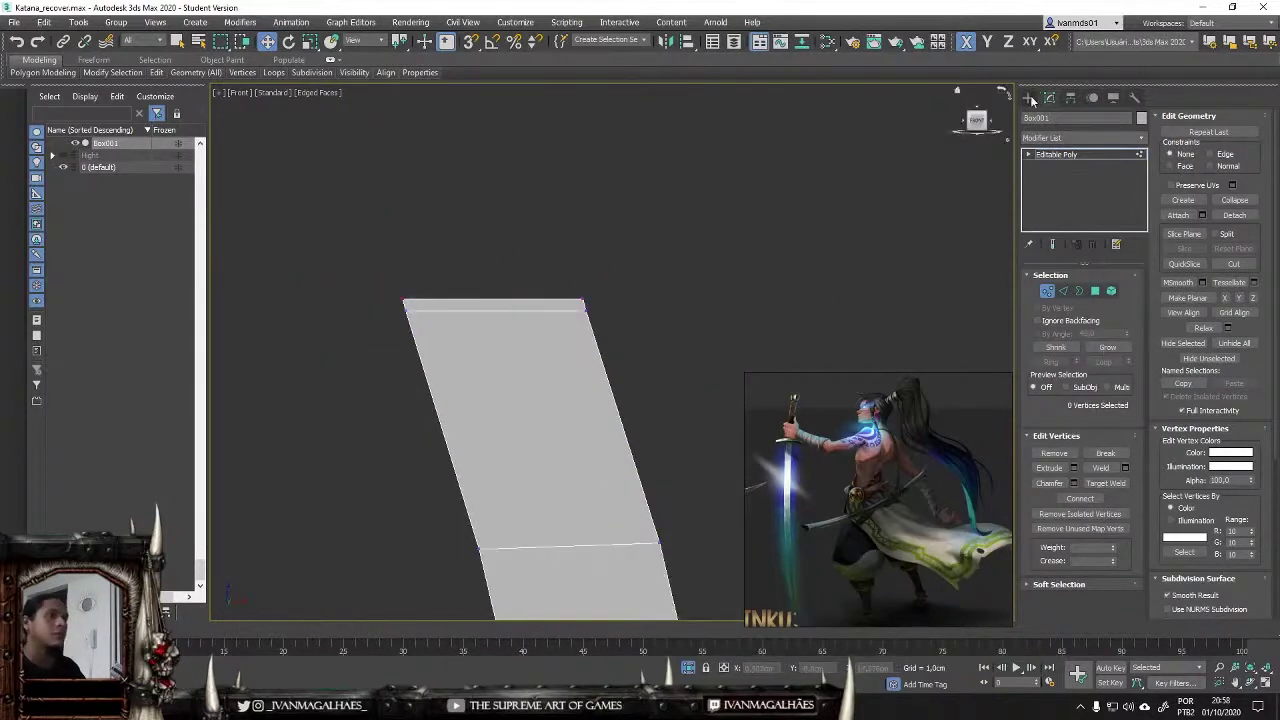
pyautogui.keyDown('alt'); pyautogui.moveTo(551, 357); pyautogui.dragTo(620, 330, button='middle'); pyautogui.keyUp('alt')
pyautogui.click(1053, 98)
# Step: Add an OpenSubdiv modifier to the blade with Iterations set to 4
pyautogui.scroll(-4, 613, 409)
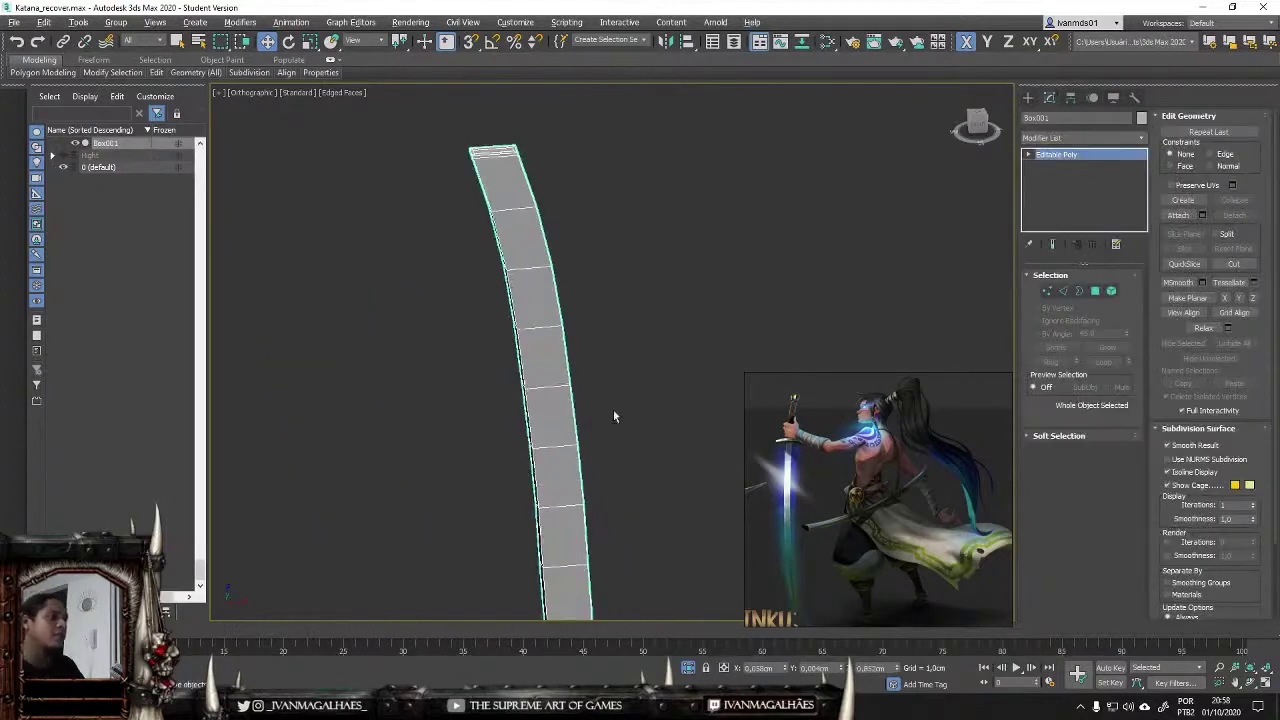
pyautogui.keyDown('alt'); pyautogui.moveTo(613, 409); pyautogui.dragTo(402, 386, button='middle'); pyautogui.keyUp('alt')
pyautogui.scroll(5, 500, 308)
pyautogui.keyDown('alt'); pyautogui.moveTo(500, 308); pyautogui.dragTo(663, 263, button='middle'); pyautogui.keyUp('alt')
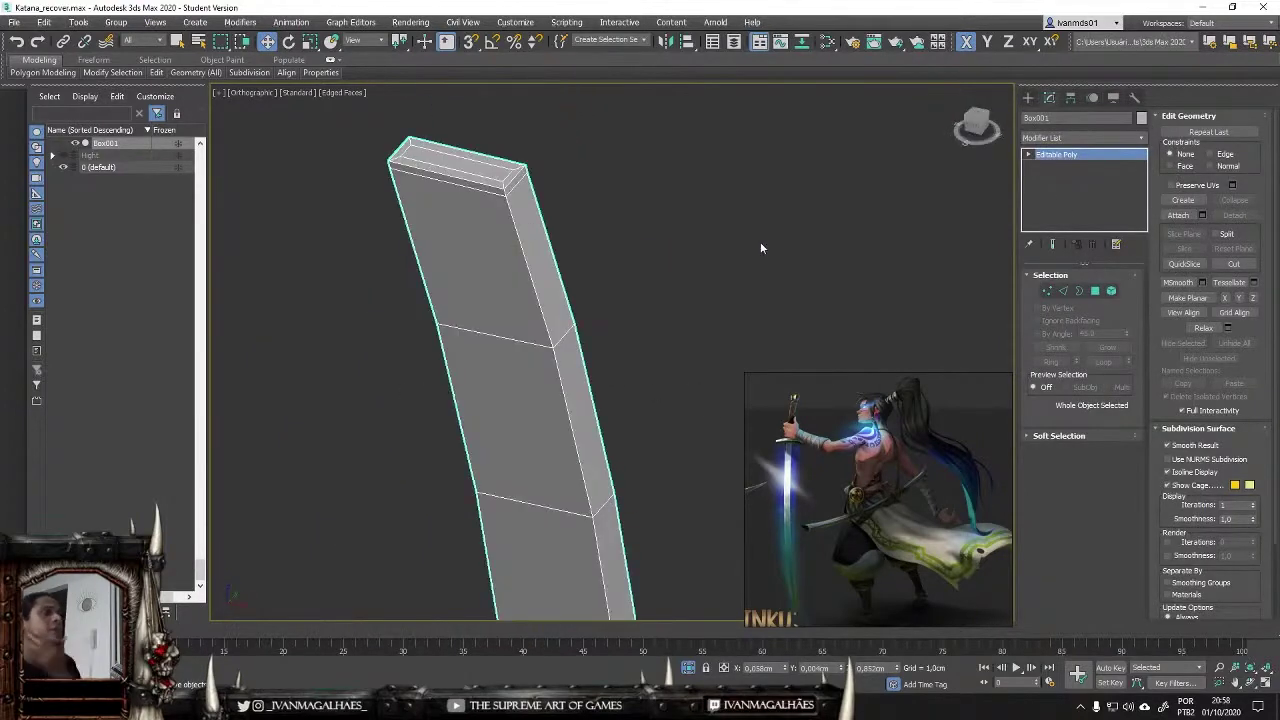
pyautogui.click(1083, 137)
pyautogui.scroll(-5, 1080, 300)
pyautogui.click(1070, 150)
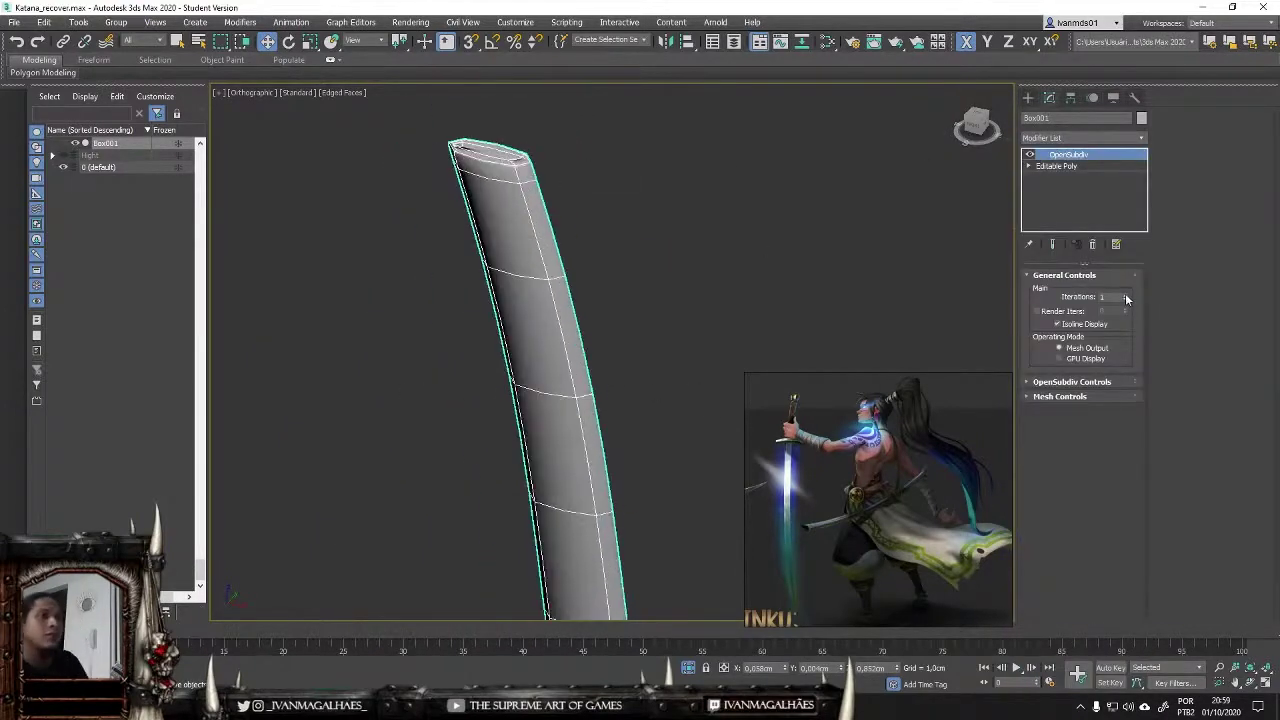
pyautogui.moveTo(1125, 297); pyautogui.dragTo(1125, 285)
pyautogui.scroll(-3, 657, 249)
pyautogui.scroll(5, 680, 297)
pyautogui.moveTo(680, 297)
pyautogui.keyDown('alt'); pyautogui.mouseDown(button='middle')
pyautogui.moveTo(585, 390)
pyautogui.moveTo(346, 292)
pyautogui.moveTo(493, 289)
pyautogui.moveTo(576, 370)
pyautogui.moveTo(395, 330)
pyautogui.mouseUp(button='middle'); pyautogui.keyUp('alt')
pyautogui.scroll(-3, 585, 390)
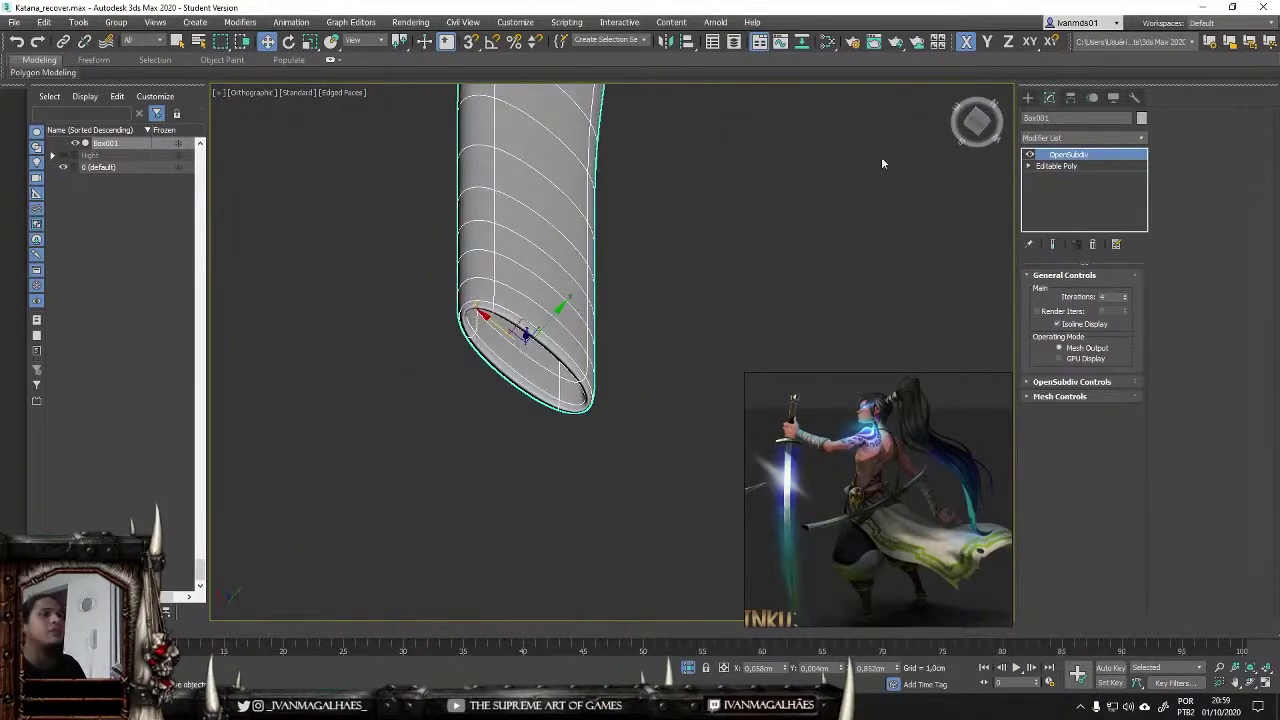
# Step: Return to Editable Poly in Edge mode with Show End Result turned on
pyautogui.click(1056, 166)
pyautogui.press('p')
pyautogui.moveTo(930, 341)
pyautogui.keyDown('alt'); pyautogui.mouseDown(button='middle')
pyautogui.moveTo(624, 377)
pyautogui.moveTo(480, 197)
pyautogui.mouseUp(button='middle'); pyautogui.keyUp('alt')
pyautogui.press('2')
pyautogui.hotkey('ctrl', 'e')
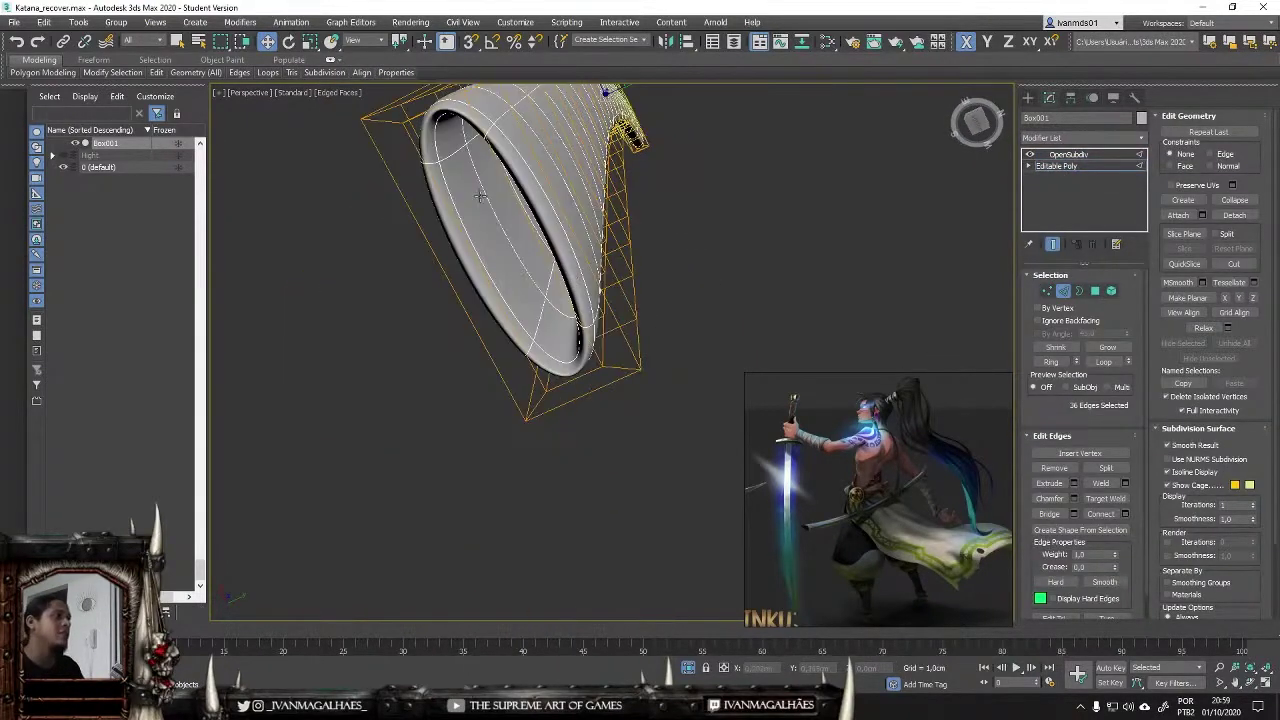
# Step: Select the blade's lengthwise edges and extend them into full edge loops
pyautogui.moveTo(634, 470)
pyautogui.keyDown('alt'); pyautogui.mouseDown(button='middle')
pyautogui.moveTo(644, 378)
pyautogui.moveTo(680, 420)
pyautogui.mouseUp(button='middle'); pyautogui.keyUp('alt')
pyautogui.moveTo(760, 460)
pyautogui.keyDown('alt'); pyautogui.mouseDown(button='middle')
pyautogui.moveTo(704, 428)
pyautogui.moveTo(706, 366)
pyautogui.moveTo(695, 371)
pyautogui.mouseUp(button='middle'); pyautogui.keyUp('alt')
pyautogui.scroll(5, 600, 355)
pyautogui.scroll(-5, 548, 349)
pyautogui.keyDown('alt'); pyautogui.moveTo(548, 349); pyautogui.dragTo(460, 292, button='middle'); pyautogui.keyUp('alt')
pyautogui.click(462, 298)
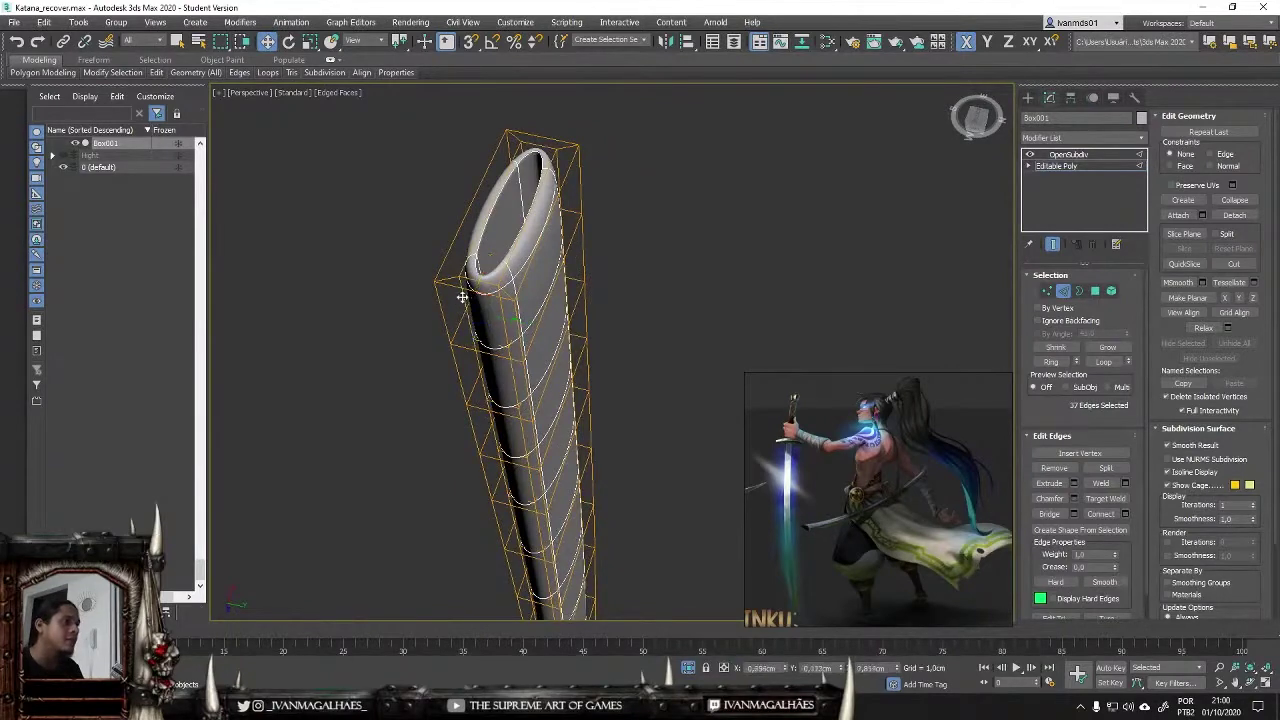
pyautogui.scroll(-5, 462, 297)
pyautogui.scroll(8, 485, 200)
pyautogui.scroll(-4, 466, 385)
pyautogui.keyDown('alt'); pyautogui.moveTo(433, 187); pyautogui.dragTo(462, 245); pyautogui.keyUp('alt')
pyautogui.scroll(3, 462, 245)
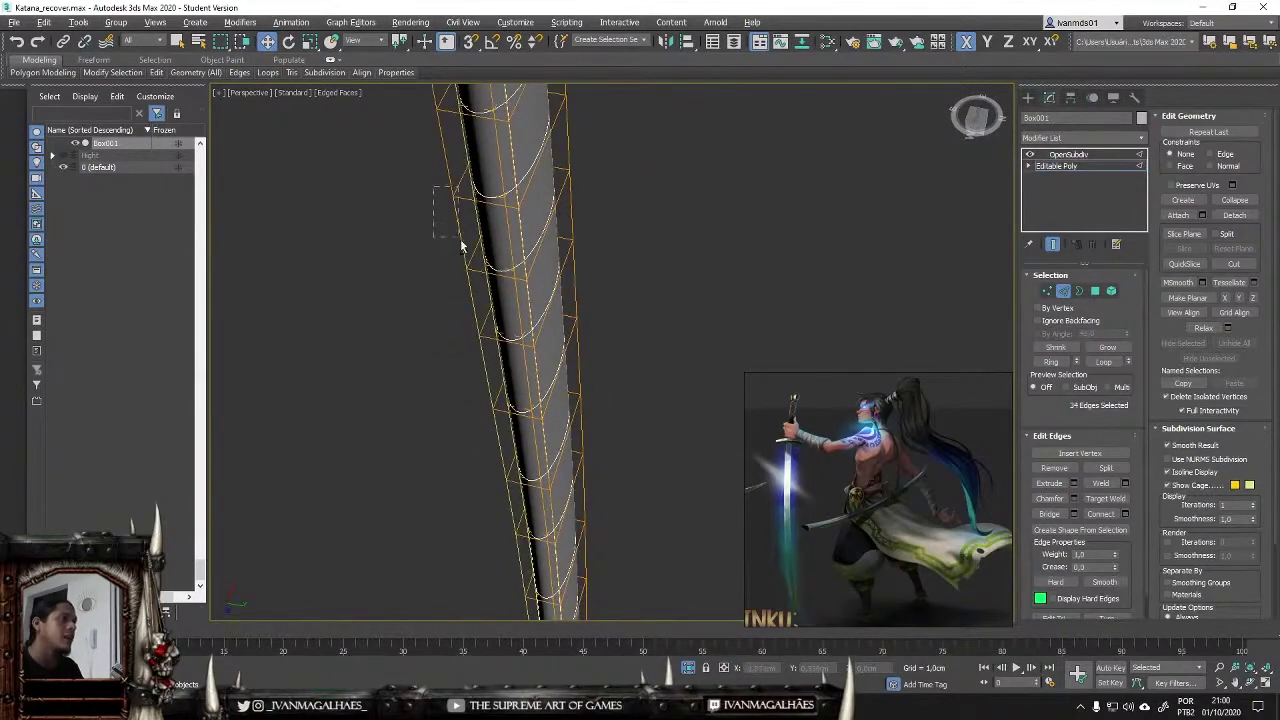
pyautogui.scroll(-2, 484, 416)
pyautogui.keyDown('alt'); pyautogui.click(500, 300); pyautogui.keyUp('alt')
pyautogui.scroll(-1, 473, 272)
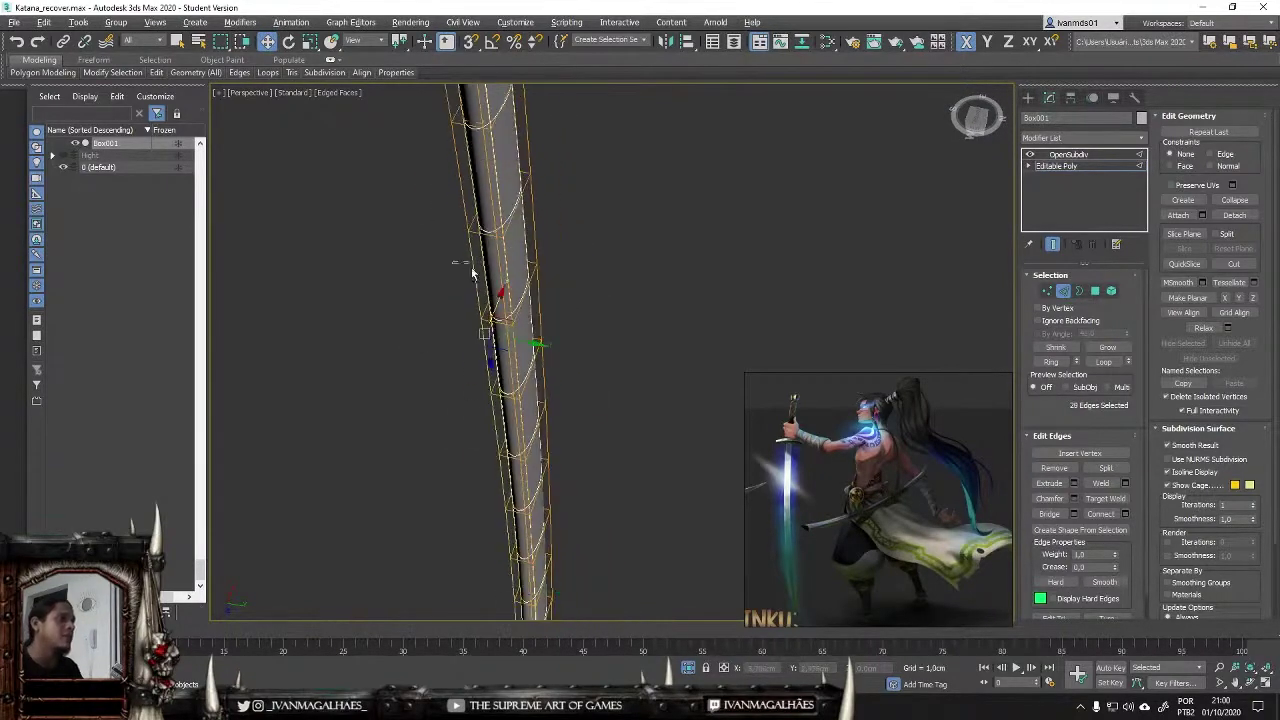
pyautogui.keyDown('alt'); pyautogui.moveTo(488, 532); pyautogui.dragTo(493, 515, button='middle'); pyautogui.keyUp('alt')
pyautogui.scroll(2, 493, 510)
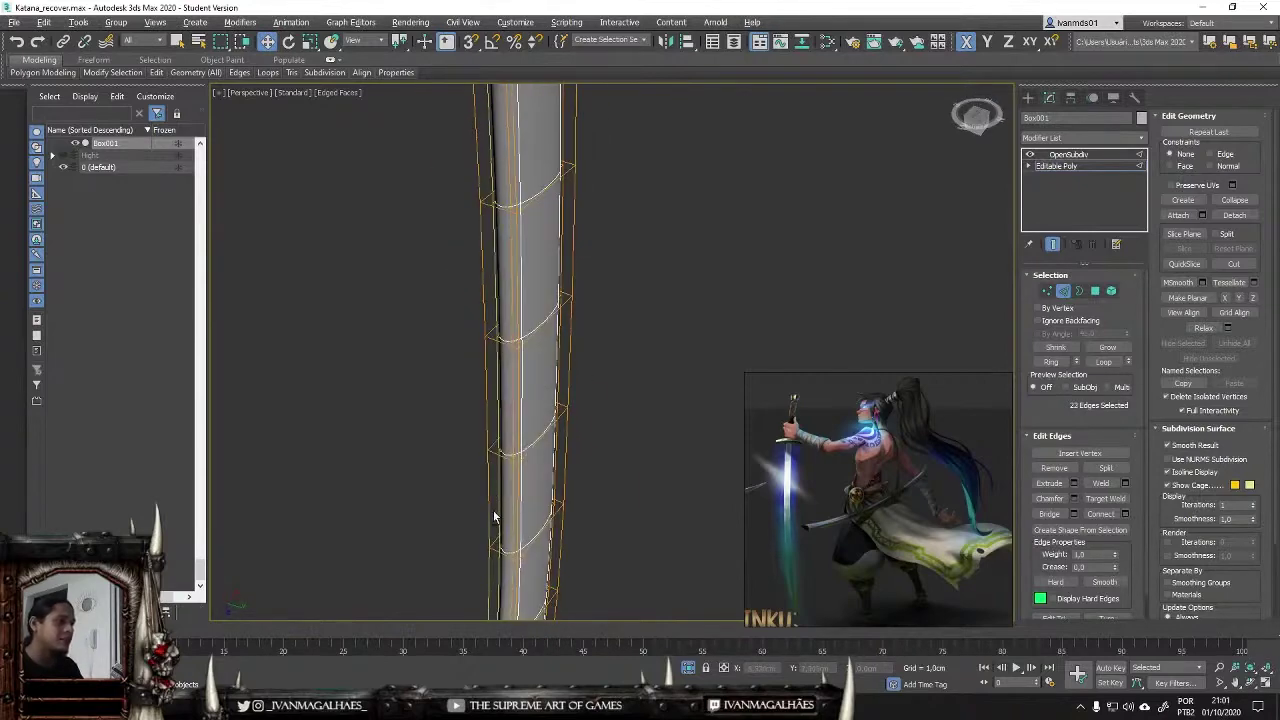
pyautogui.scroll(-3, 493, 510)
pyautogui.hotkey('ctrl', 'a')
pyautogui.scroll(2, 636, 227)
# Step: Apply a 0,1 crease to the selected blade edges and inspect the smoothed result
pyautogui.moveTo(636, 227)
pyautogui.keyDown('alt'); pyautogui.mouseDown(button='middle')
pyautogui.moveTo(618, 167)
pyautogui.moveTo(457, 212)
pyautogui.moveTo(500, 234)
pyautogui.moveTo(509, 206)
pyautogui.moveTo(491, 303)
pyautogui.moveTo(658, 255)
pyautogui.moveTo(531, 332)
pyautogui.mouseUp(button='middle'); pyautogui.keyUp('alt')
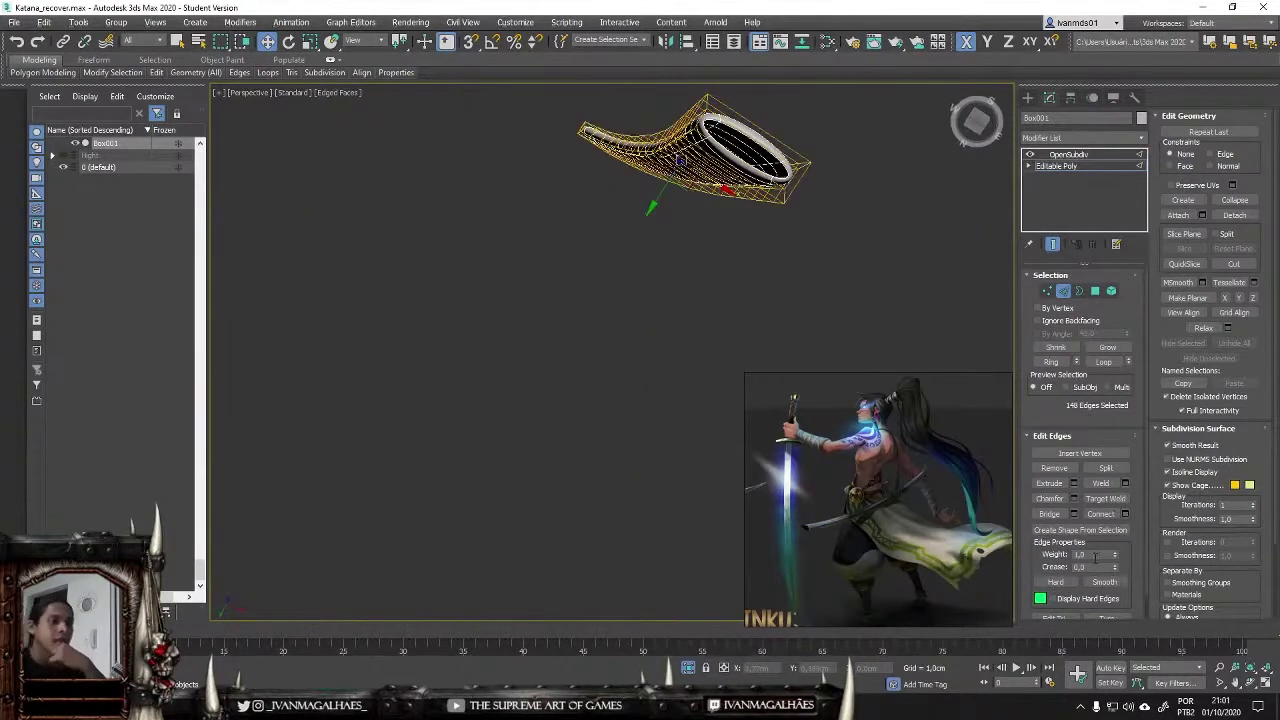
pyautogui.moveTo(996, 566)
pyautogui.keyDown('alt'); pyautogui.mouseDown(button='middle')
pyautogui.moveTo(700, 346)
pyautogui.moveTo(769, 264)
pyautogui.moveTo(652, 284)
pyautogui.moveTo(870, 381)
pyautogui.mouseUp(button='middle'); pyautogui.keyUp('alt')
pyautogui.press('Return')
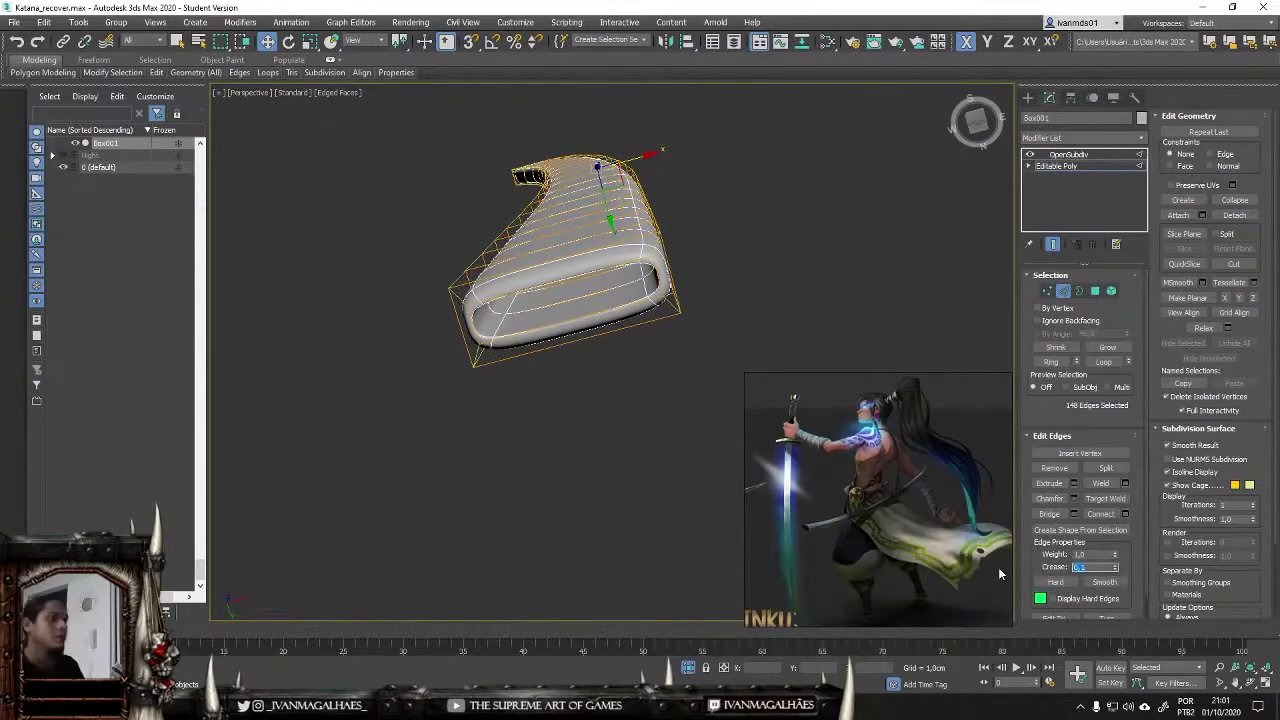
pyautogui.moveTo(998, 573)
pyautogui.keyDown('alt'); pyautogui.mouseDown(button='middle')
pyautogui.moveTo(218, 315)
pyautogui.moveTo(362, 367)
pyautogui.moveTo(341, 393)
pyautogui.mouseUp(button='middle'); pyautogui.keyUp('alt')
pyautogui.scroll(5, 452, 371)
pyautogui.moveTo(452, 371)
pyautogui.keyDown('alt'); pyautogui.mouseDown(button='middle')
pyautogui.moveTo(635, 271)
pyautogui.moveTo(724, 268)
pyautogui.mouseUp(button='middle'); pyautogui.keyUp('alt')
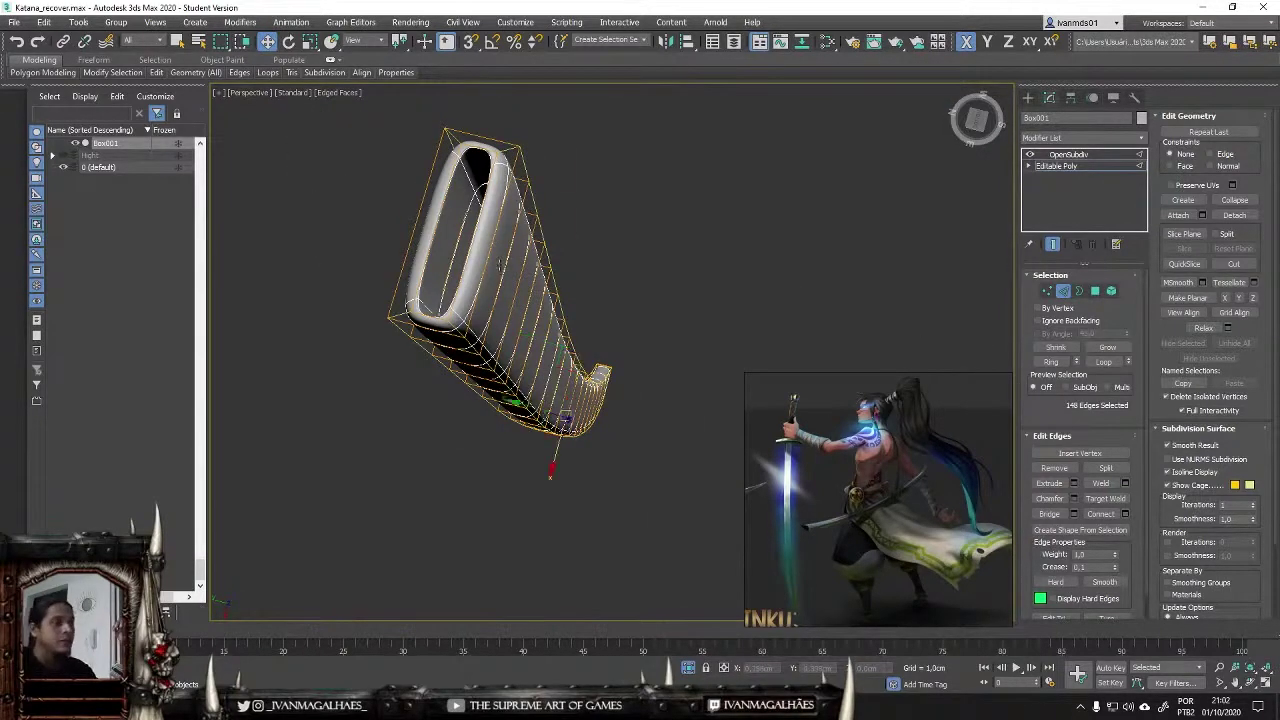
pyautogui.moveTo(779, 260)
pyautogui.keyDown('alt'); pyautogui.mouseDown(button='middle')
pyautogui.moveTo(583, 240)
pyautogui.moveTo(403, 171)
pyautogui.moveTo(493, 473)
pyautogui.mouseUp(button='middle'); pyautogui.keyUp('alt')
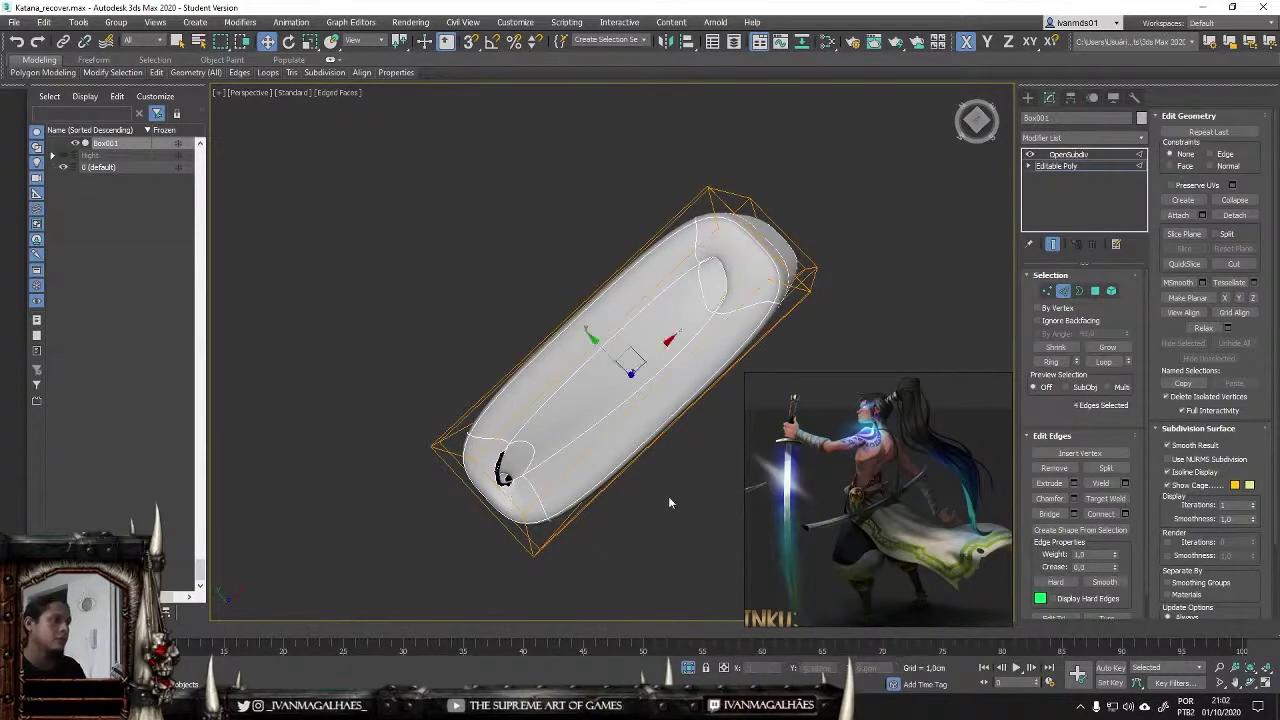
# Step: Select the edges around the blade's top end in wireframe and crease them at 0,3
pyautogui.press('F3')
pyautogui.moveTo(668, 503)
pyautogui.keyDown('alt'); pyautogui.mouseDown(button='middle')
pyautogui.moveTo(571, 437)
pyautogui.moveTo(567, 402)
pyautogui.mouseUp(button='middle'); pyautogui.keyUp('alt')
pyautogui.press('F3')
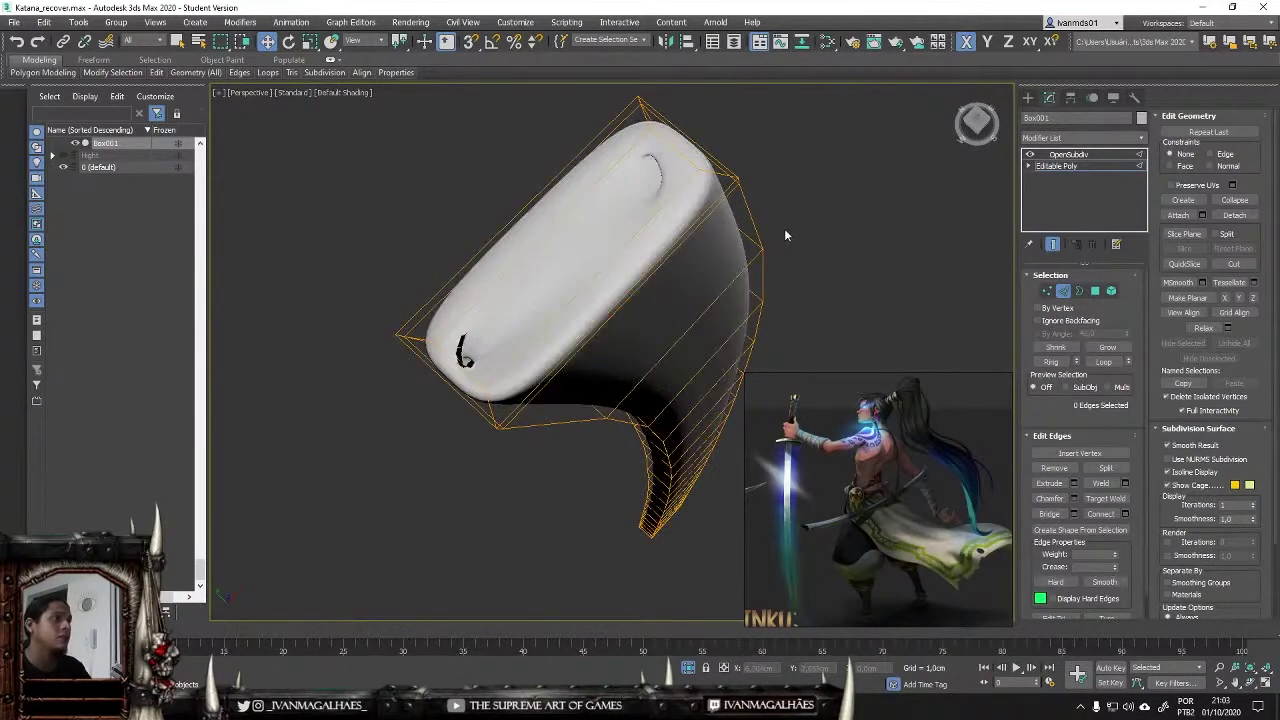
pyautogui.press('F3')
pyautogui.press('F3')
pyautogui.press('F3')
pyautogui.press('F3')
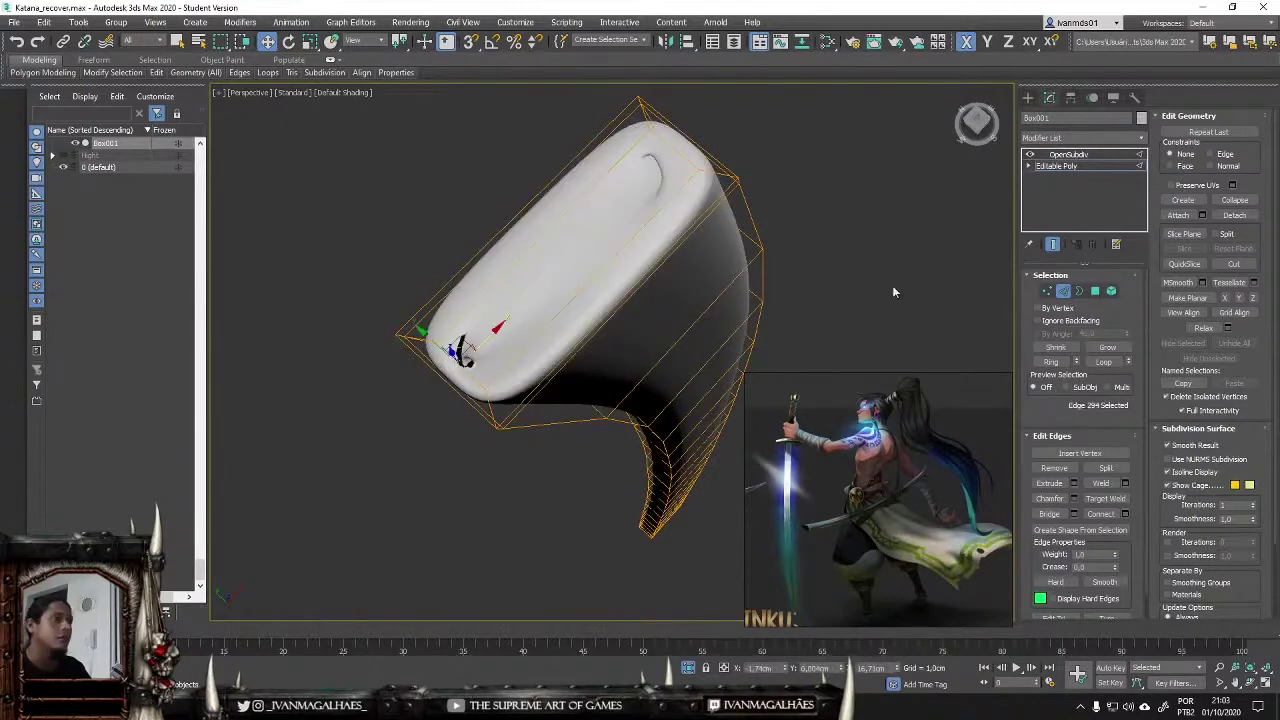
pyautogui.moveTo(892, 285)
pyautogui.keyDown('alt'); pyautogui.mouseDown(button='middle')
pyautogui.moveTo(752, 160)
pyautogui.moveTo(688, 160)
pyautogui.moveTo(712, 196)
pyautogui.moveTo(551, 227)
pyautogui.mouseUp(button='middle'); pyautogui.keyUp('alt')
pyautogui.click(688, 160)
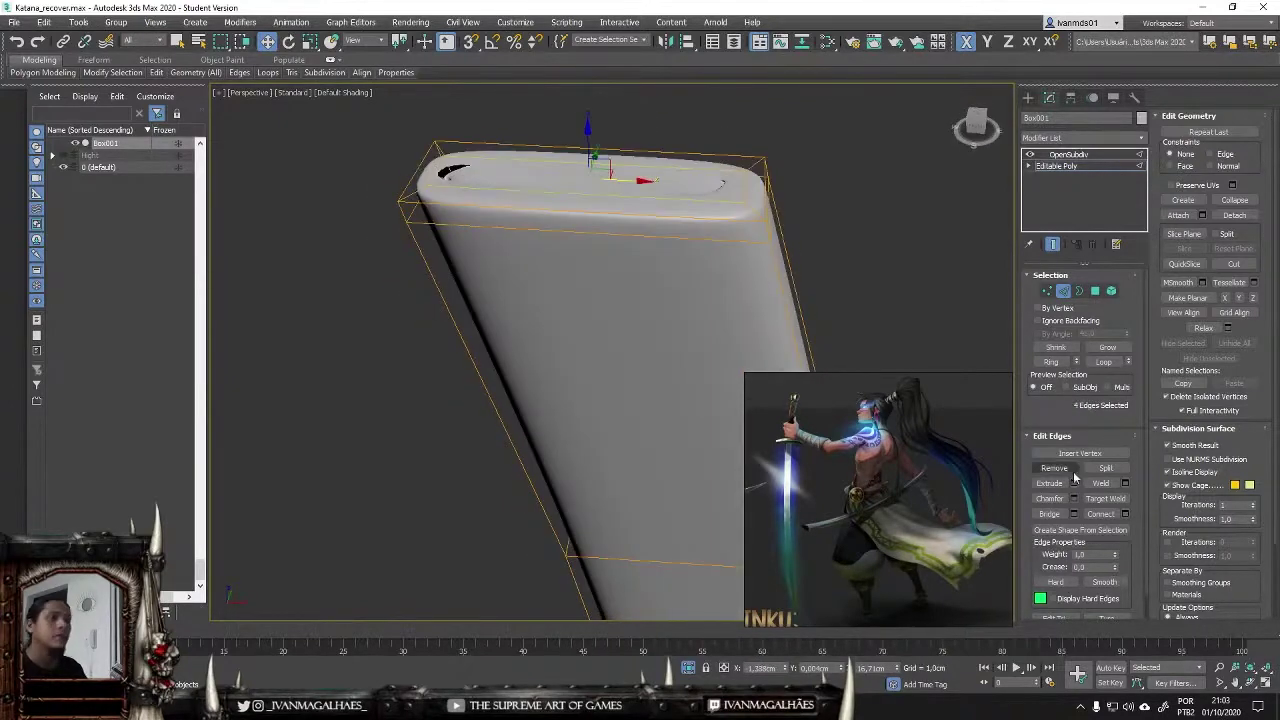
pyautogui.moveTo(440, 170)
pyautogui.keyDown('alt'); pyautogui.mouseDown(button='middle')
pyautogui.moveTo(752, 280)
pyautogui.moveTo(686, 151)
pyautogui.moveTo(422, 178)
pyautogui.moveTo(530, 170)
pyautogui.mouseUp(button='middle'); pyautogui.keyUp('alt')
pyautogui.press('F3')
pyautogui.click(422, 178)
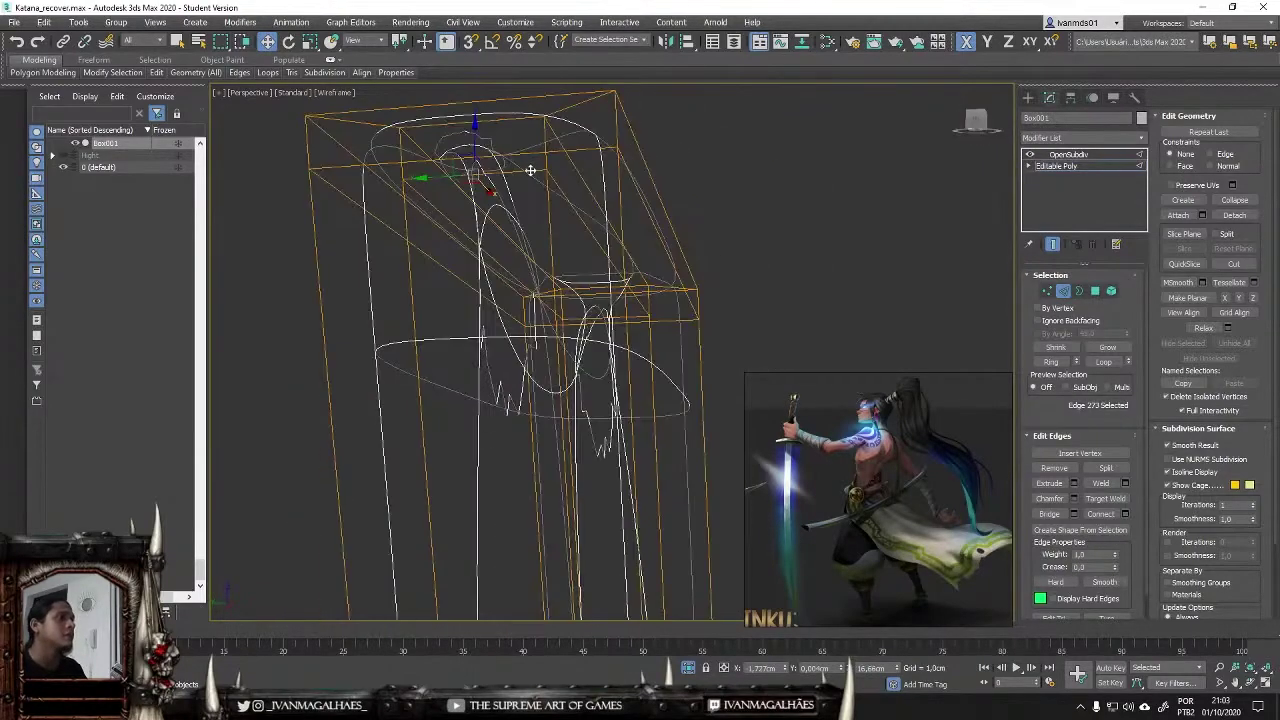
pyautogui.moveTo(635, 236)
pyautogui.keyDown('alt'); pyautogui.mouseDown(button='middle')
pyautogui.moveTo(500, 243)
pyautogui.moveTo(451, 286)
pyautogui.moveTo(609, 243)
pyautogui.moveTo(507, 231)
pyautogui.moveTo(571, 229)
pyautogui.moveTo(820, 286)
pyautogui.moveTo(700, 300)
pyautogui.moveTo(690, 385)
pyautogui.mouseUp(button='middle'); pyautogui.keyUp('alt')
pyautogui.write('0,3')
pyautogui.press('Return')
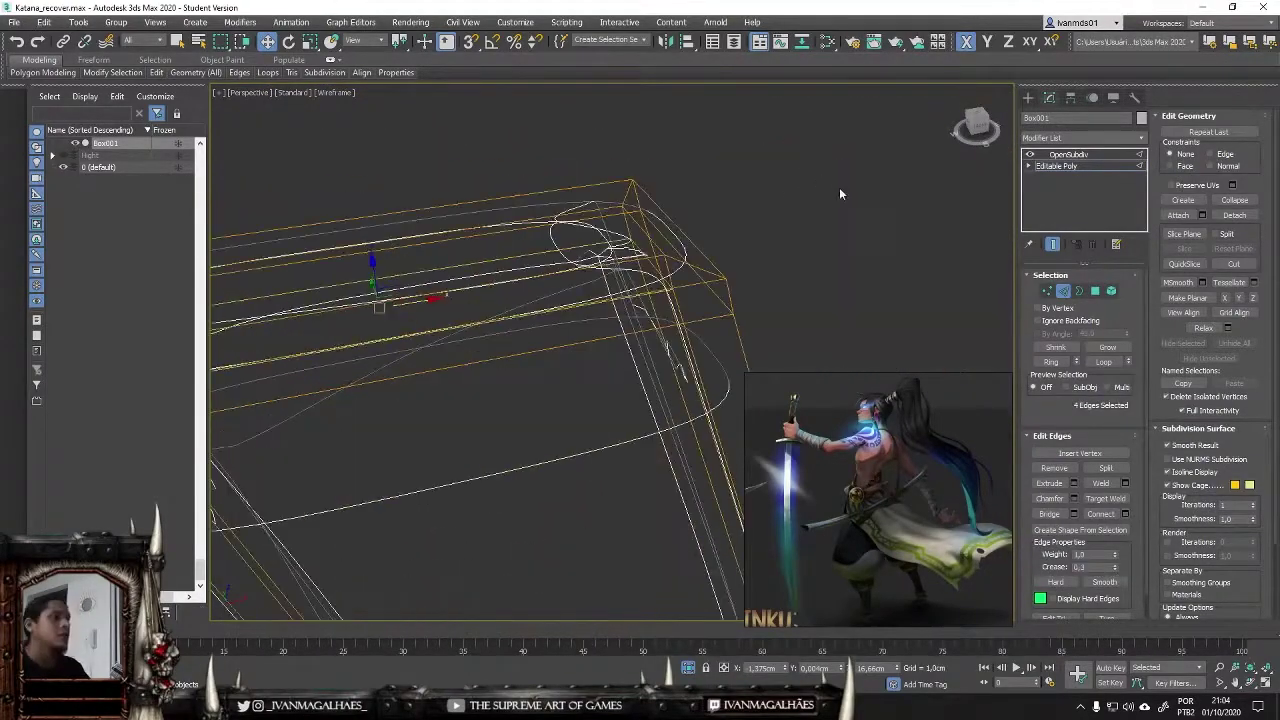
# Step: Return to shaded display, switch to Front view, and pick a top corner vertex
pyautogui.press('F3')
pyautogui.moveTo(451, 347)
pyautogui.keyDown('alt'); pyautogui.mouseDown(button='middle')
pyautogui.moveTo(560, 330)
pyautogui.moveTo(680, 357)
pyautogui.moveTo(564, 201)
pyautogui.mouseUp(button='middle'); pyautogui.keyUp('alt')
pyautogui.press('F3')
pyautogui.press('f')
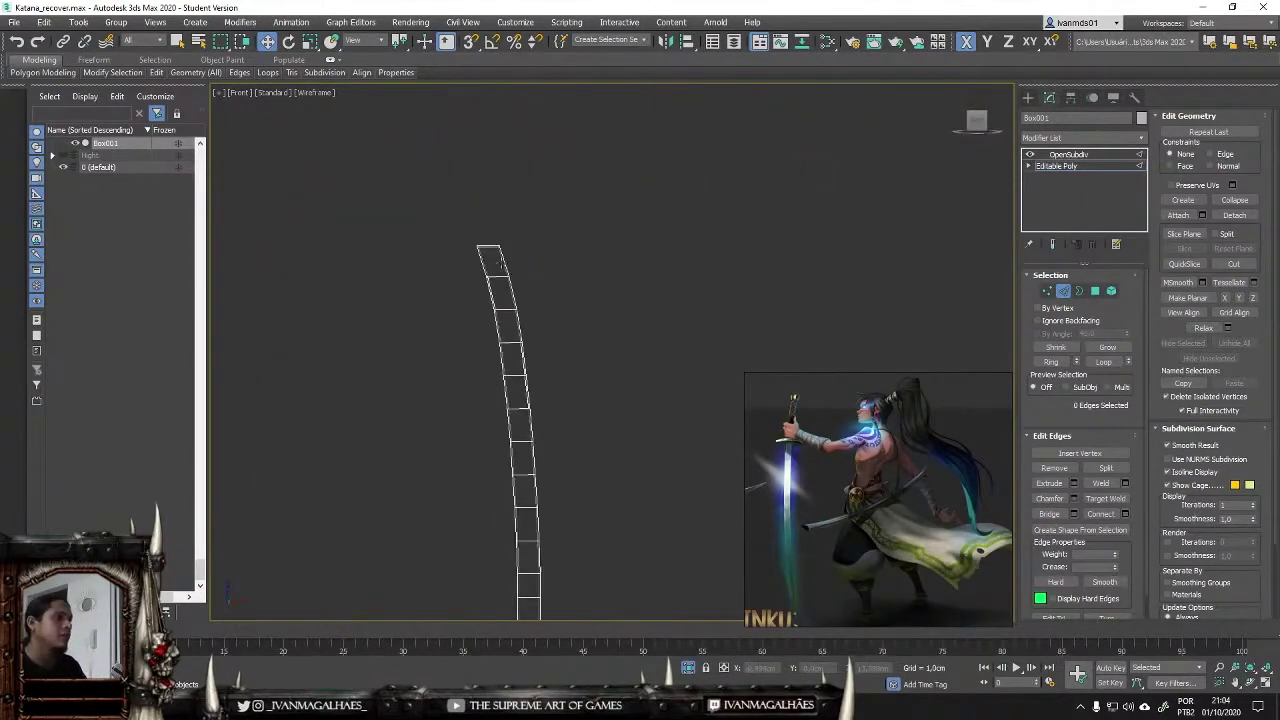
pyautogui.moveTo(447, 358)
pyautogui.keyDown('alt'); pyautogui.mouseDown(button='middle')
pyautogui.moveTo(789, 354)
pyautogui.moveTo(766, 285)
pyautogui.moveTo(723, 331)
pyautogui.moveTo(600, 330)
pyautogui.moveTo(470, 240)
pyautogui.moveTo(351, 285)
pyautogui.mouseUp(button='middle'); pyautogui.keyUp('alt')
pyautogui.press('1')
pyautogui.click(463, 262)
# Step: Select the blade box's top face and delete it, leaving an open end
pyautogui.moveTo(327, 229)
pyautogui.keyDown('alt'); pyautogui.mouseDown(button='middle')
pyautogui.moveTo(455, 305)
pyautogui.moveTo(426, 134)
pyautogui.moveTo(497, 214)
pyautogui.moveTo(486, 246)
pyautogui.moveTo(168, 259)
pyautogui.mouseUp(button='middle'); pyautogui.keyUp('alt')
pyautogui.click(430, 142)
pyautogui.press('4')
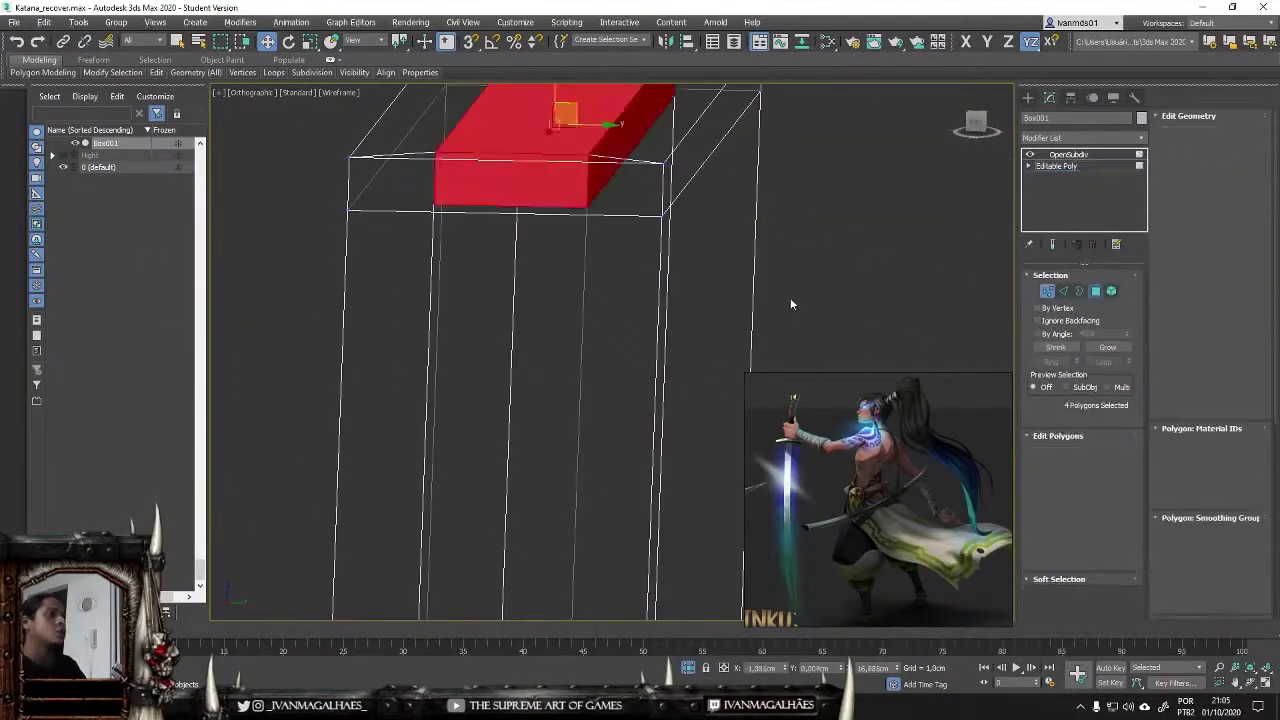
pyautogui.moveTo(791, 300)
pyautogui.keyDown('alt'); pyautogui.mouseDown(button='middle')
pyautogui.moveTo(731, 253)
pyautogui.moveTo(852, 289)
pyautogui.moveTo(766, 209)
pyautogui.moveTo(700, 240)
pyautogui.moveTo(714, 258)
pyautogui.moveTo(604, 252)
pyautogui.mouseUp(button='middle'); pyautogui.keyUp('alt')
pyautogui.click(766, 209)
pyautogui.scroll(-3, 700, 240)
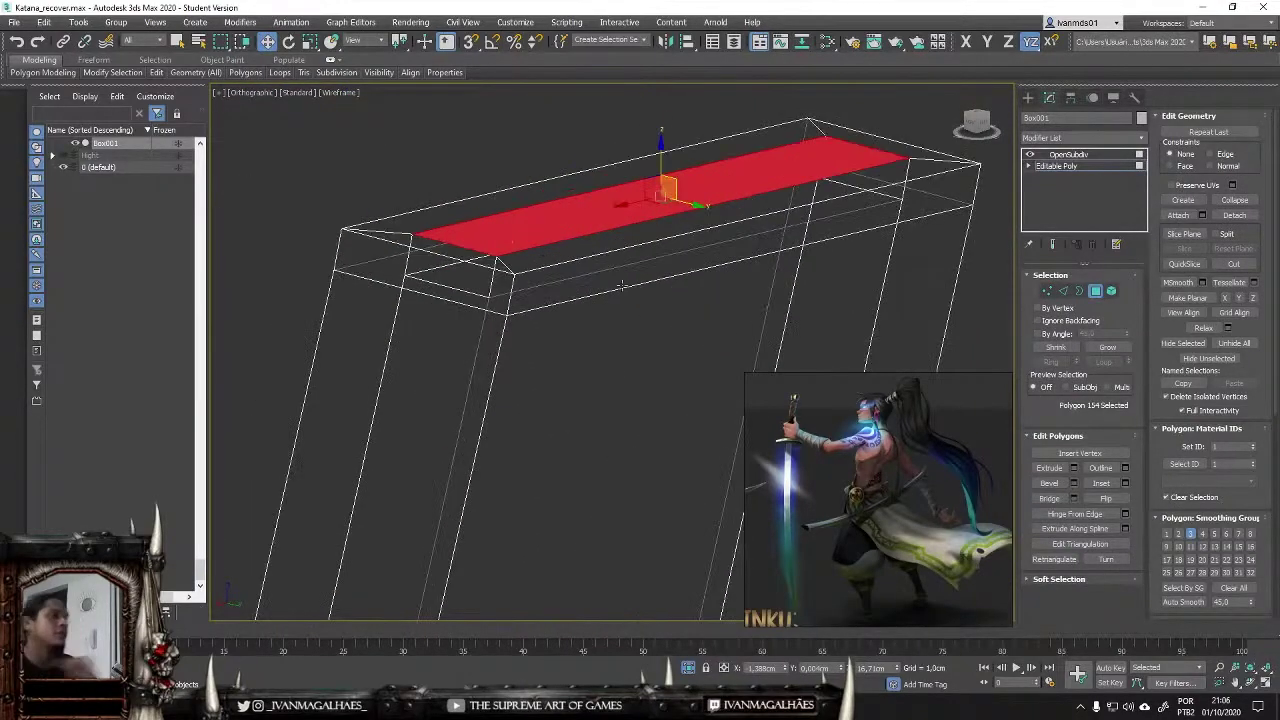
pyautogui.press('f')
pyautogui.press('F3')
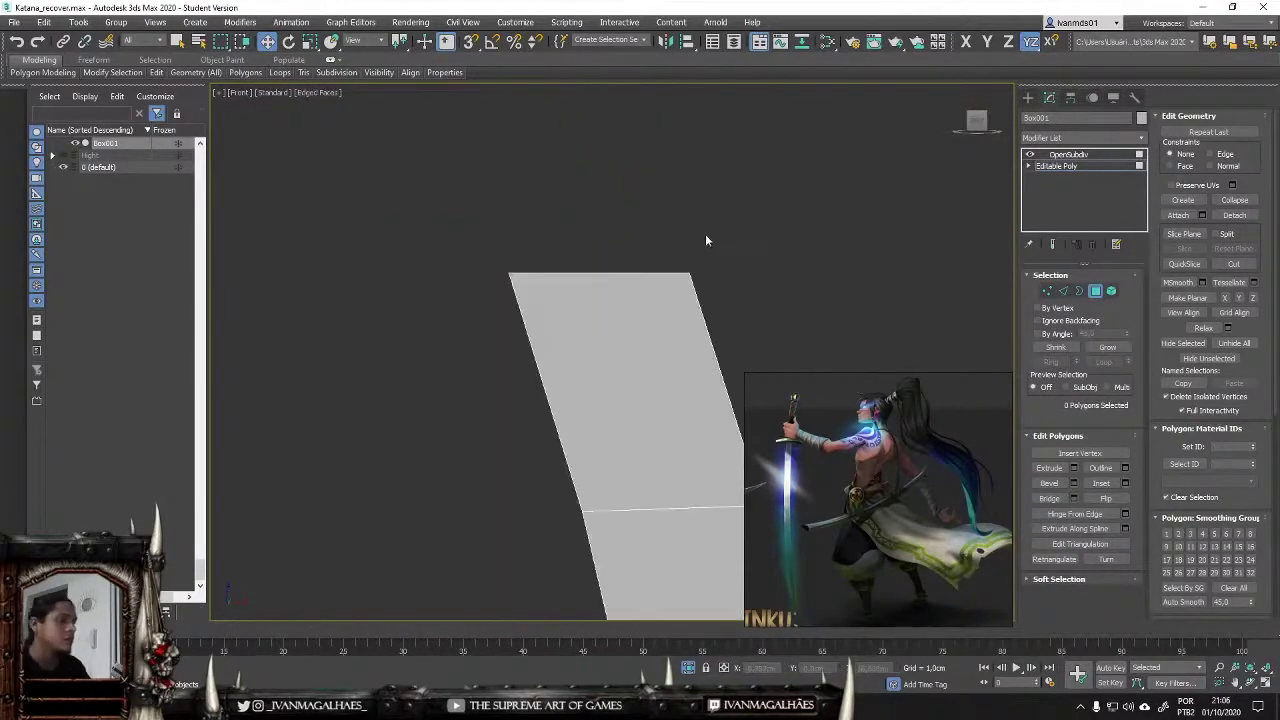
pyautogui.click(700, 330)
pyautogui.moveTo(700, 330)
pyautogui.keyDown('alt'); pyautogui.mouseDown(button='middle')
pyautogui.moveTo(706, 220)
pyautogui.moveTo(560, 200)
pyautogui.mouseUp(button='middle'); pyautogui.keyUp('alt')
pyautogui.click(560, 200)
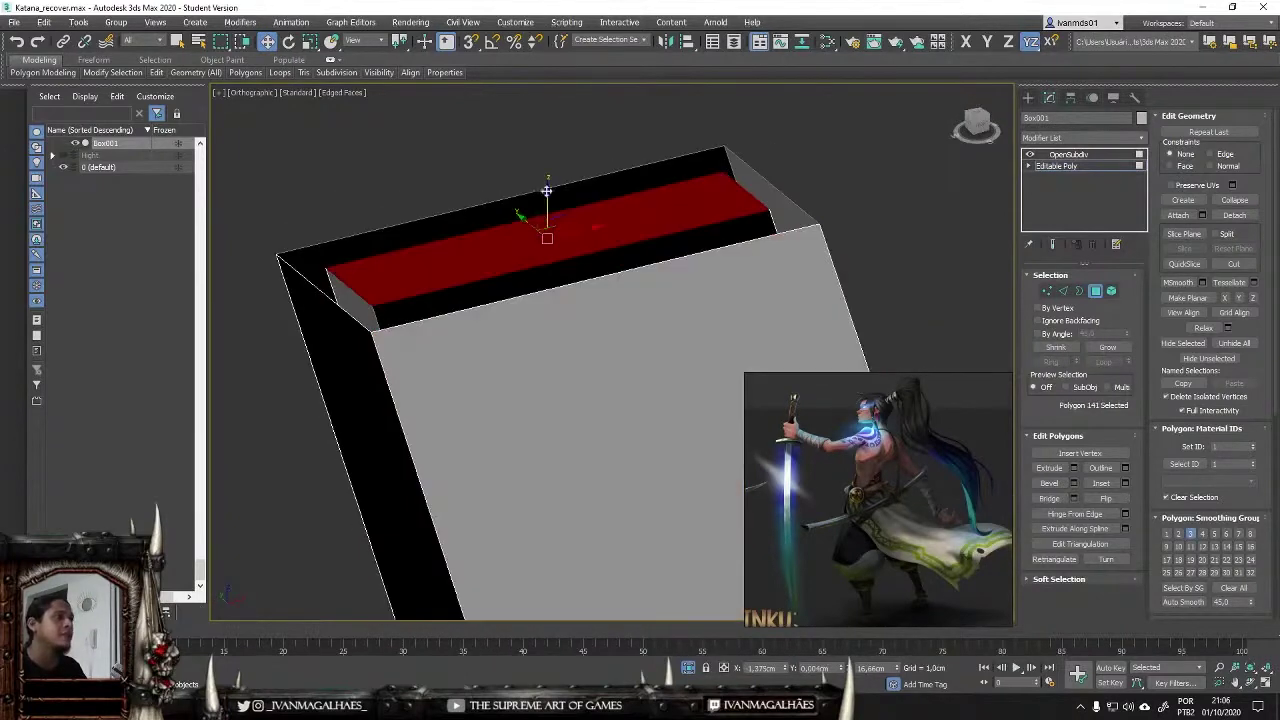
pyautogui.press('Delete')
# Step: Raise the open top border upward in Z and cap it
pyautogui.press('3')
pyautogui.click(771, 213)
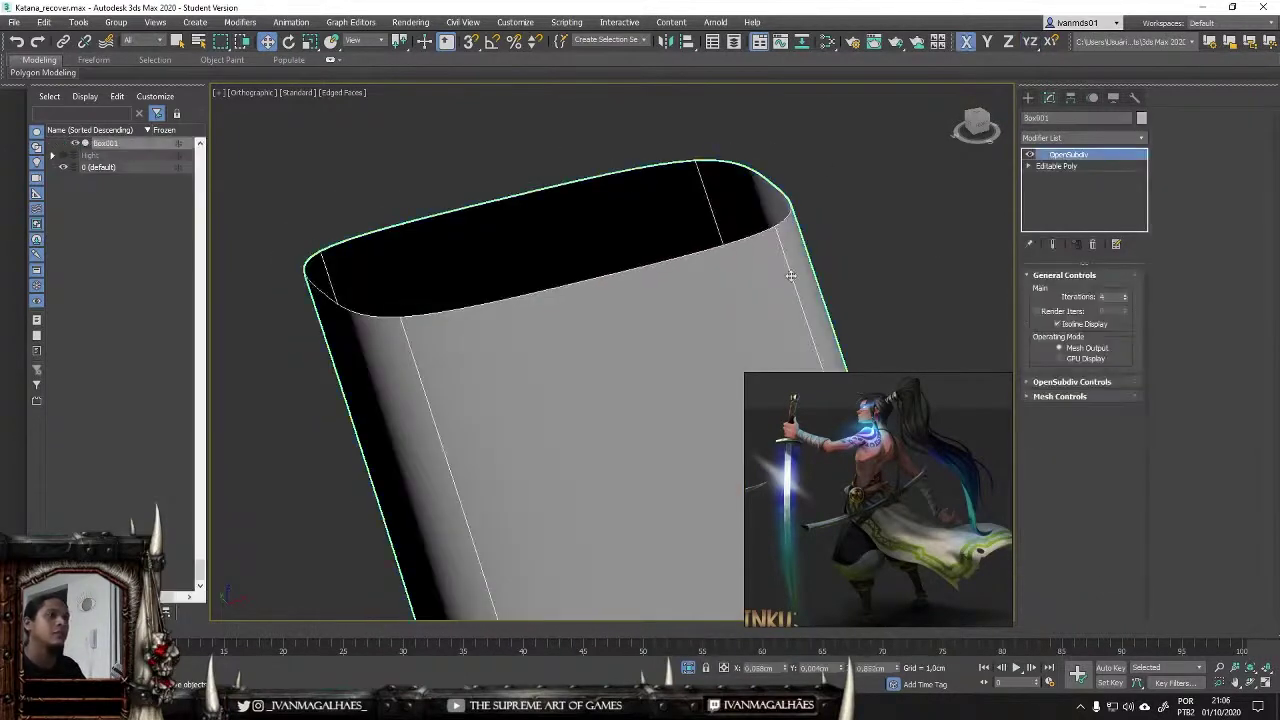
pyautogui.keyDown('shift'); pyautogui.moveTo(543, 191); pyautogui.dragTo(539, 174); pyautogui.keyUp('shift')
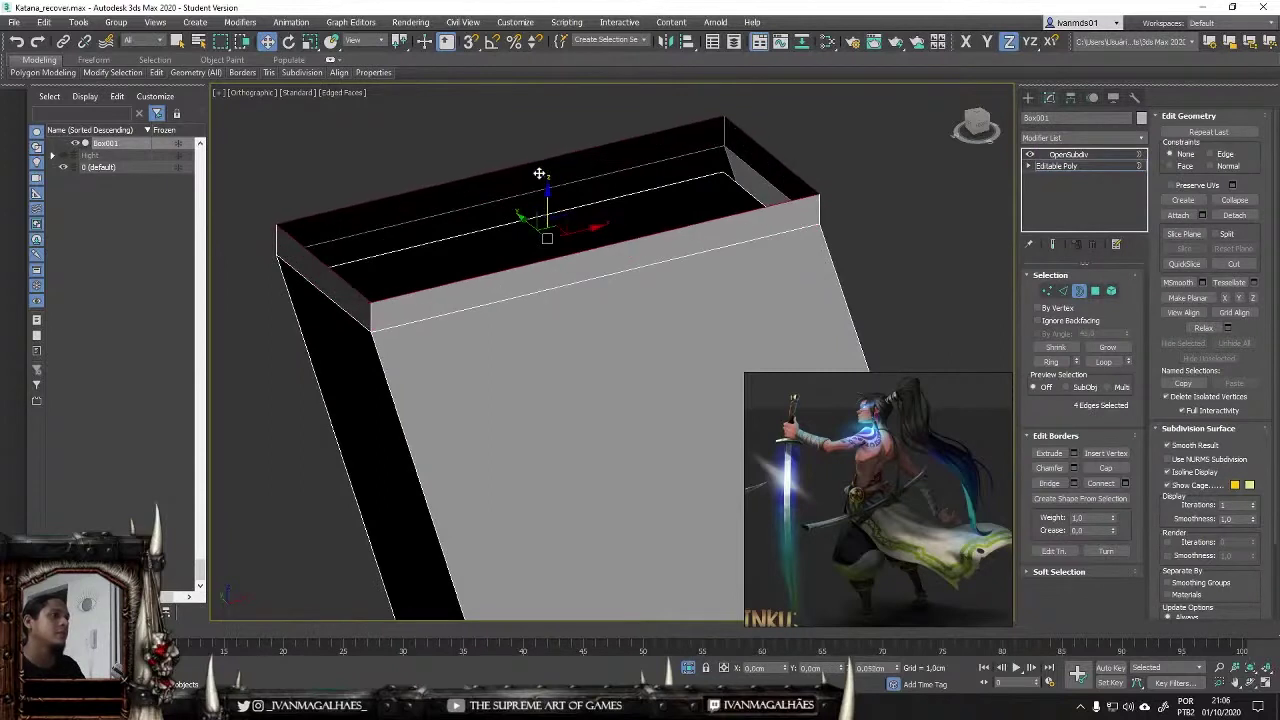
pyautogui.click(1105, 468)
# Step: Select edges near the blade's new rounded top for creasing
pyautogui.press('f')
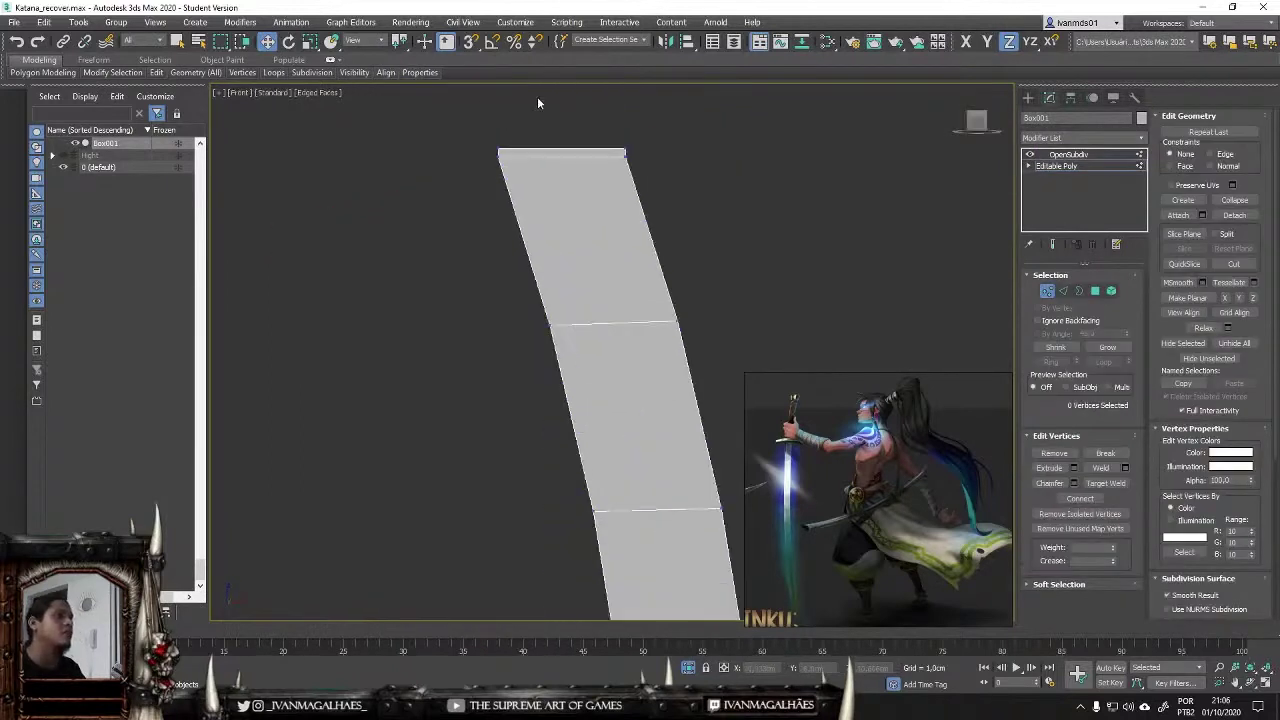
pyautogui.press('1')
pyautogui.press('2')
pyautogui.keyDown('alt'); pyautogui.moveTo(619, 184); pyautogui.dragTo(438, 371, button='middle'); pyautogui.keyUp('alt')
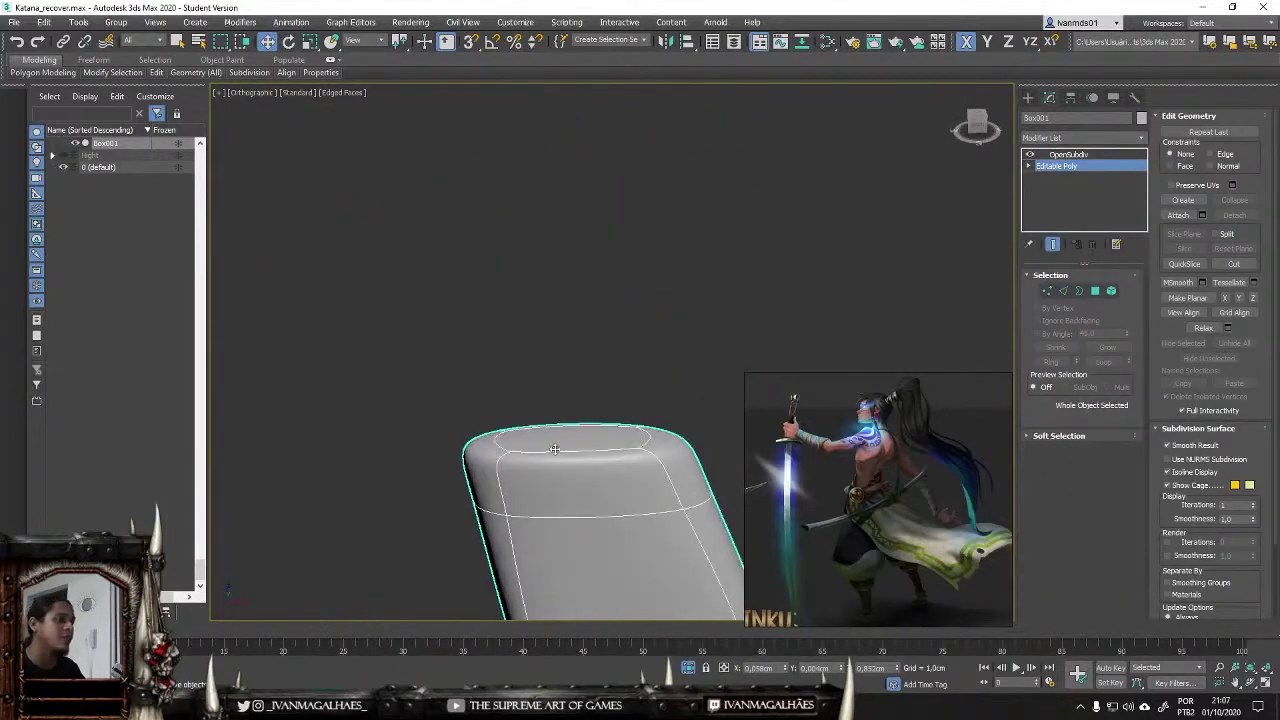
pyautogui.scroll(2, 438, 371)
pyautogui.click(428, 392)
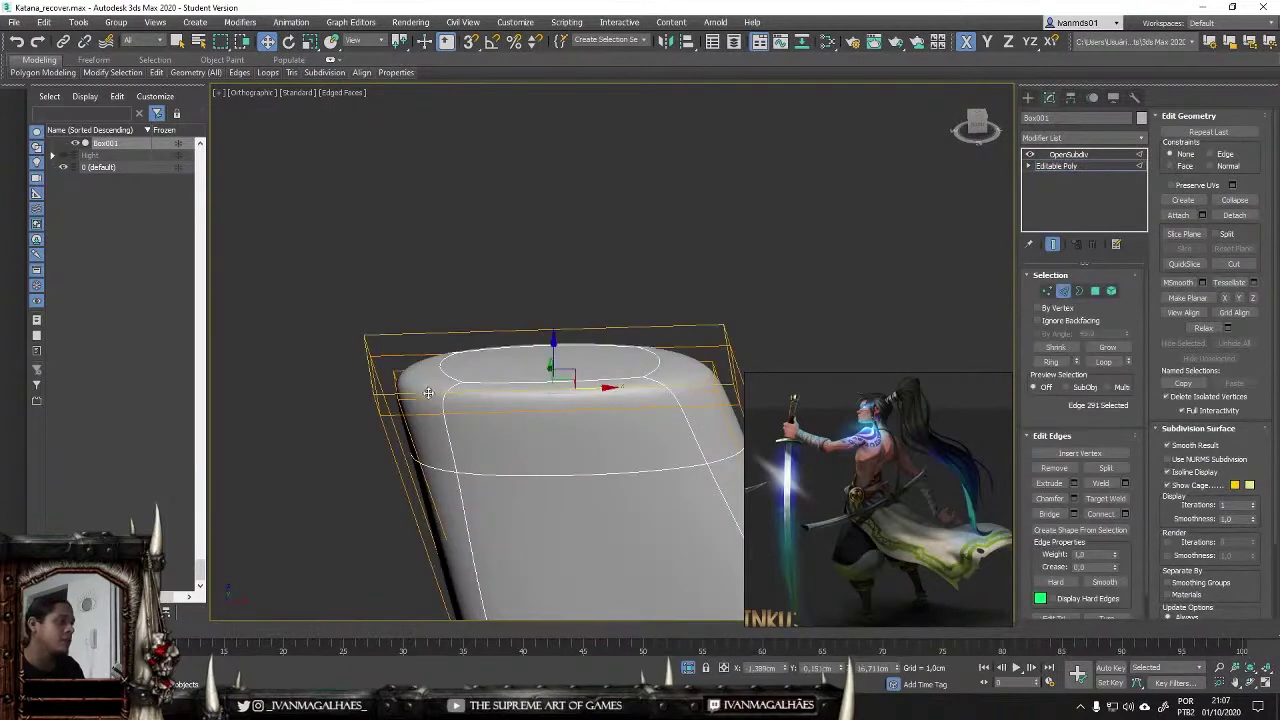
pyautogui.keyDown('ctrl'); pyautogui.click(703, 349); pyautogui.keyUp('ctrl')
pyautogui.keyDown('alt'); pyautogui.moveTo(703, 349); pyautogui.dragTo(1005, 565, button='middle'); pyautogui.keyUp('alt')
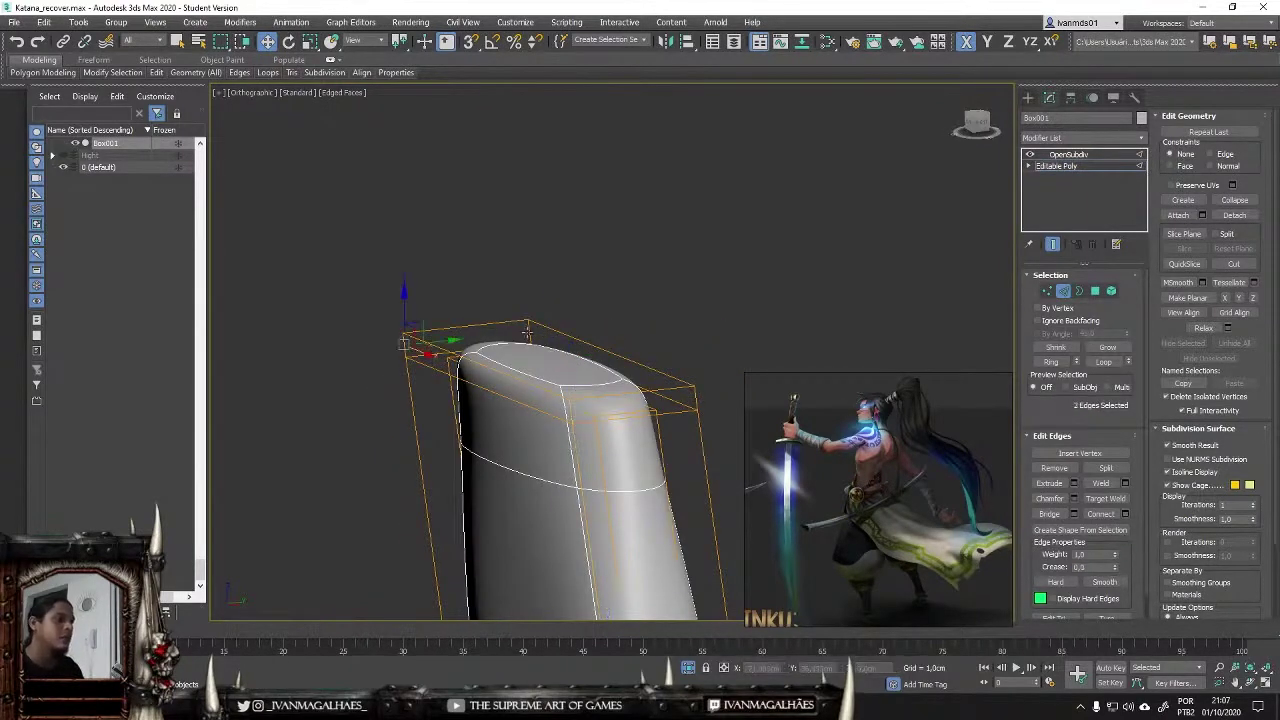
# Step: Frame the katana from the front and isolate it, hiding the spare blade
pyautogui.click(535, 240)
pyautogui.scroll(-5, 600, 300)
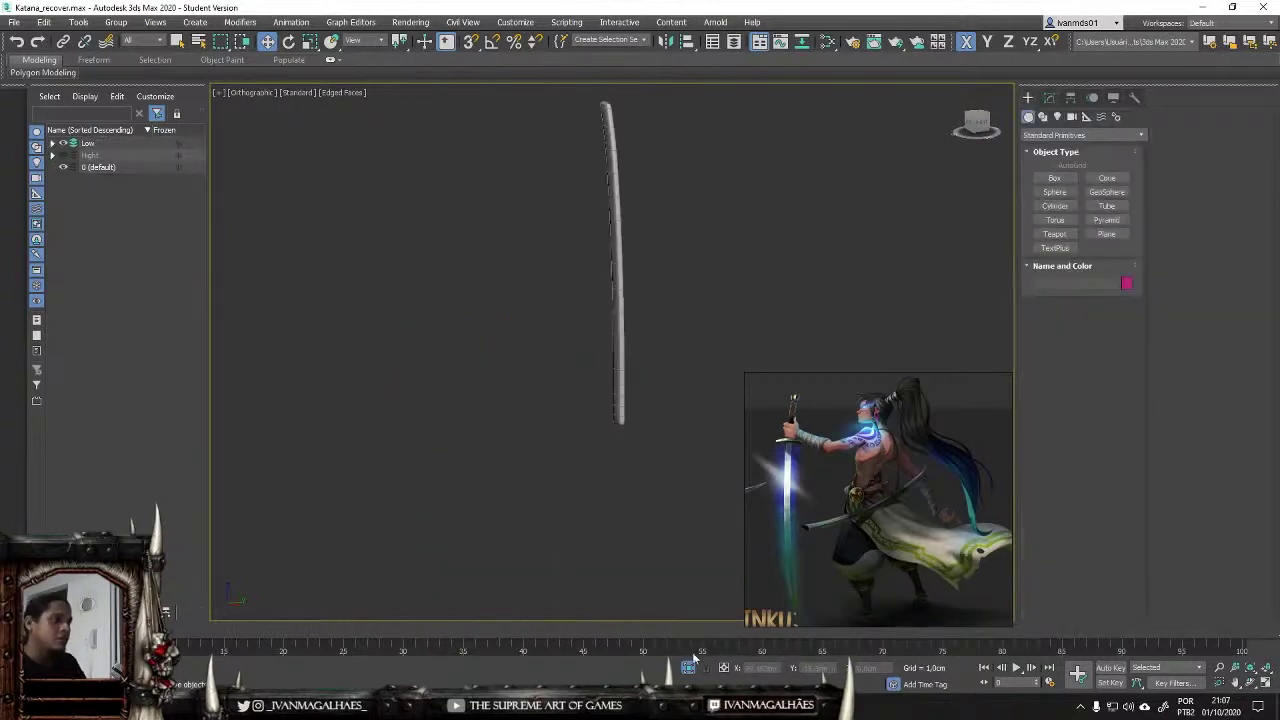
pyautogui.press('f')
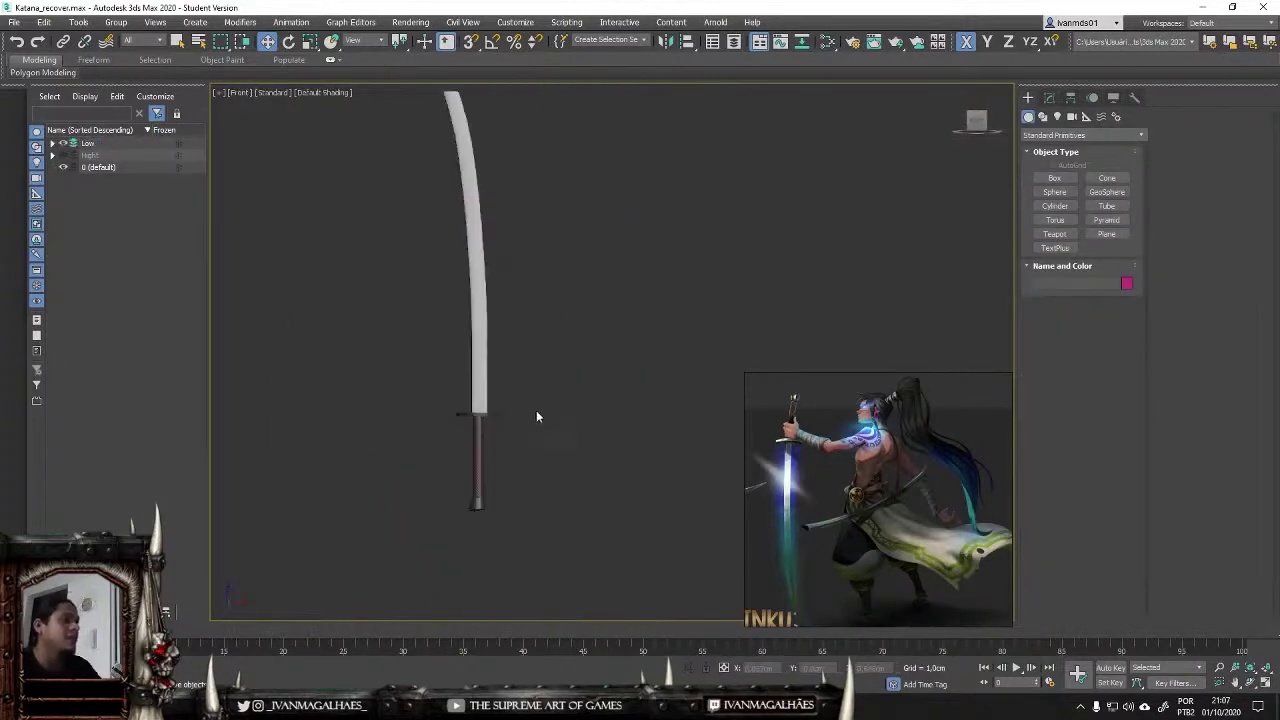
pyautogui.click(493, 300)
pyautogui.press('f')
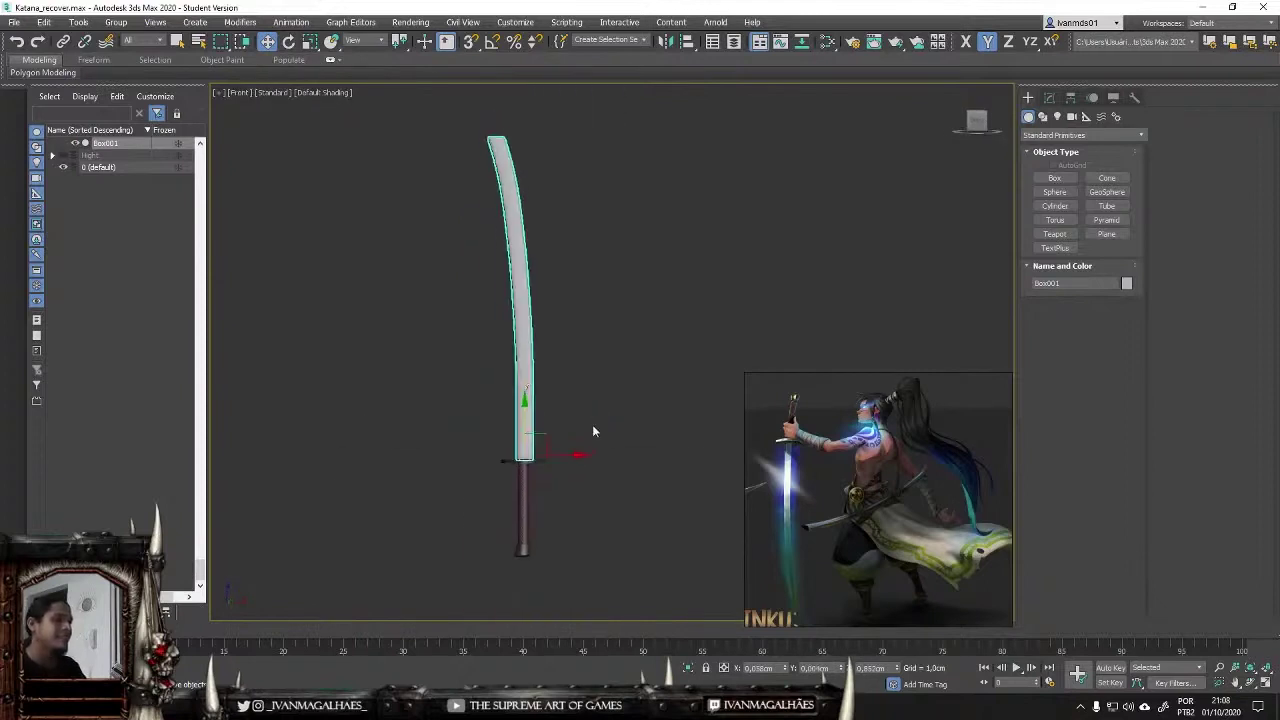
pyautogui.scroll(5, 638, 488)
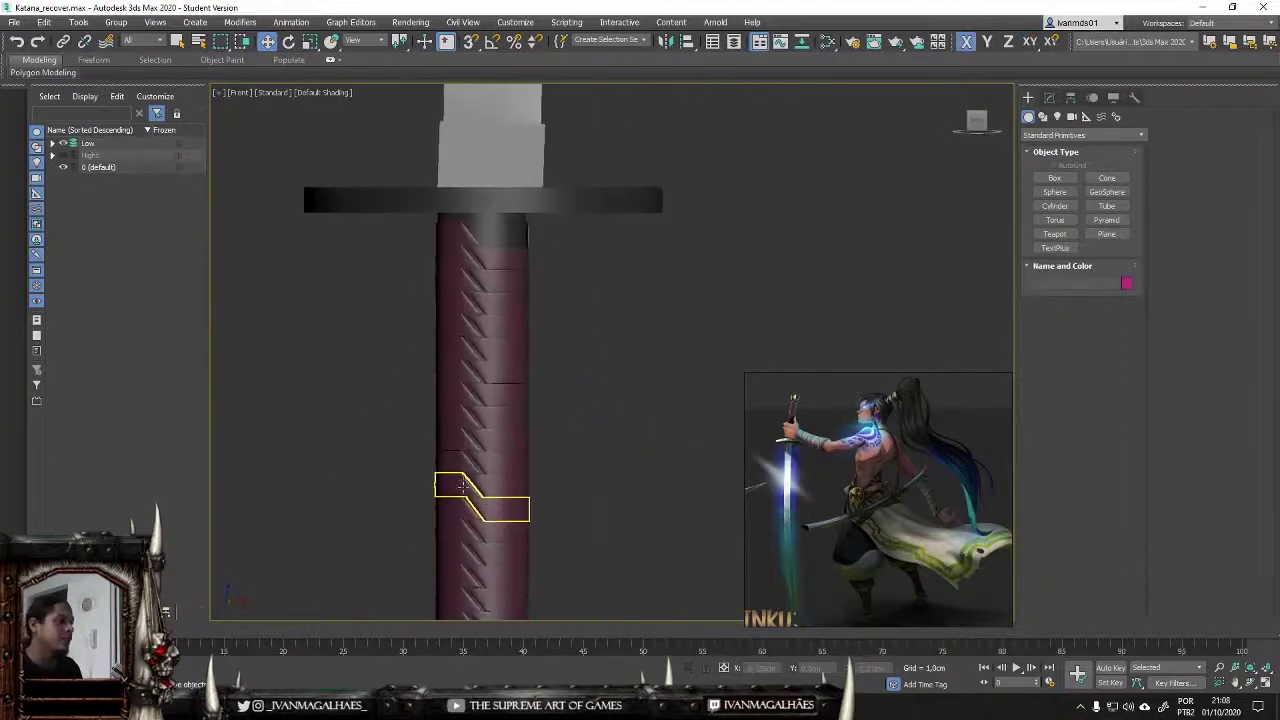
pyautogui.scroll(-2, 500, 350)
pyautogui.scroll(-2, 582, 508)
pyautogui.scroll(-2, 632, 341)
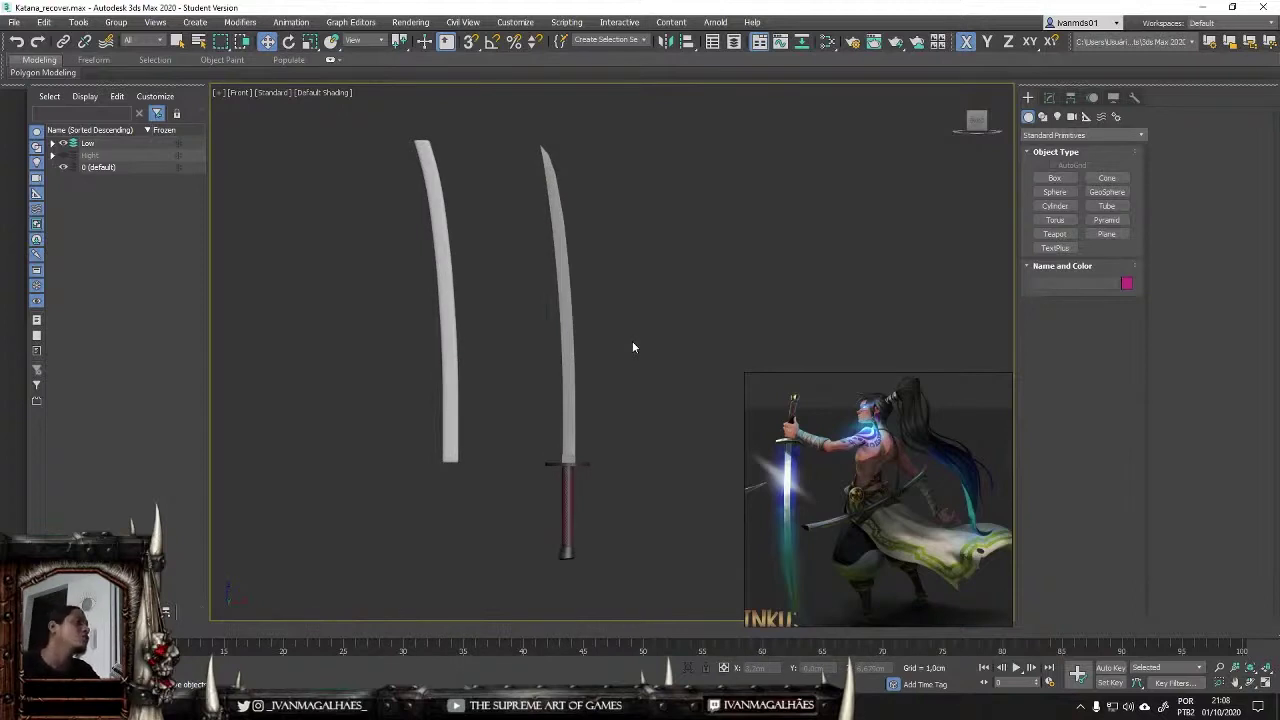
pyautogui.hotkey('alt', 'q')
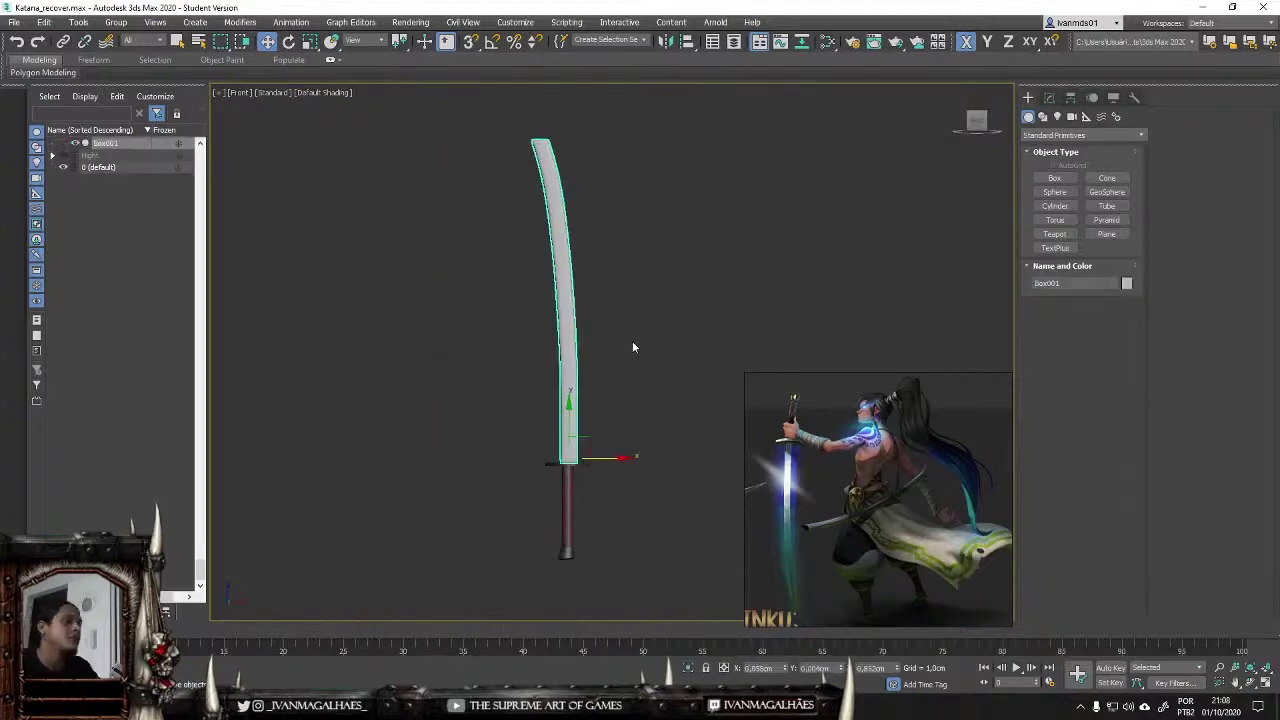
pyautogui.scroll(3, 650, 443)
pyautogui.scroll(-3, 590, 428)
pyautogui.moveTo(590, 428); pyautogui.dragTo(563, 404, button='middle')
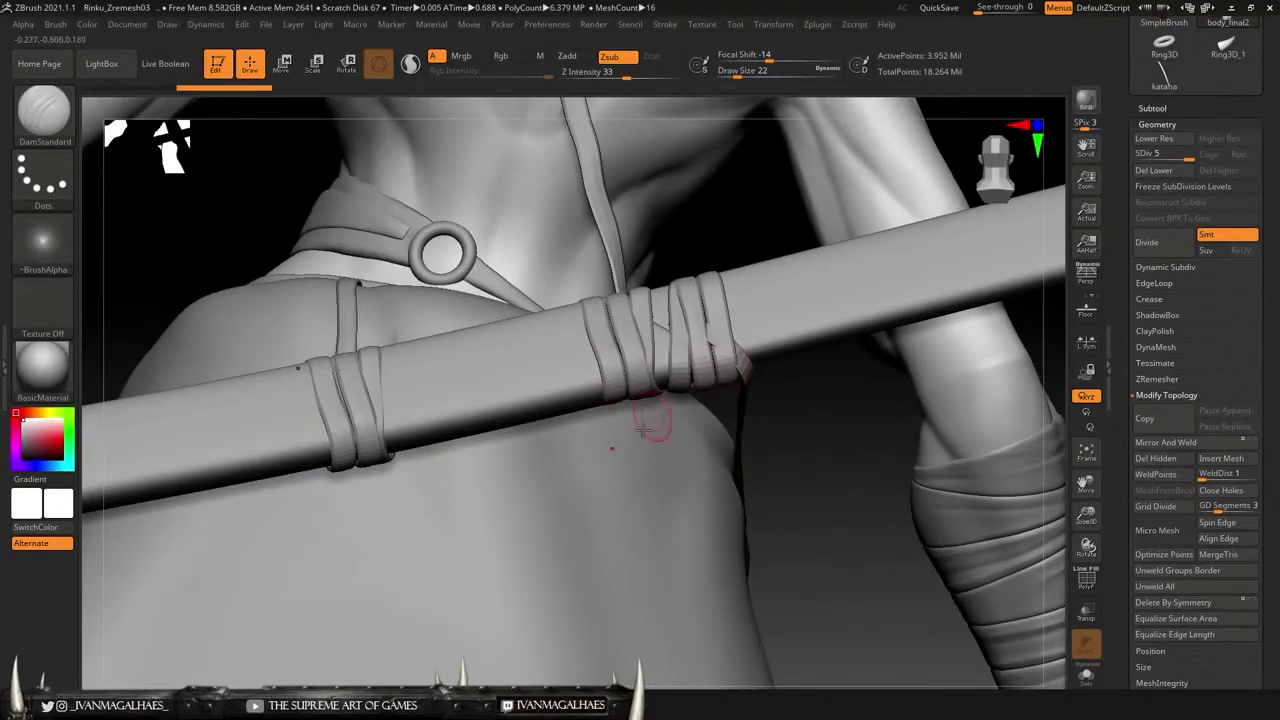
pyautogui.keyDown('alt'); pyautogui.click(408, 460); pyautogui.keyUp('alt')
pyautogui.moveTo(1086, 147); pyautogui.dragTo(1109, 205)
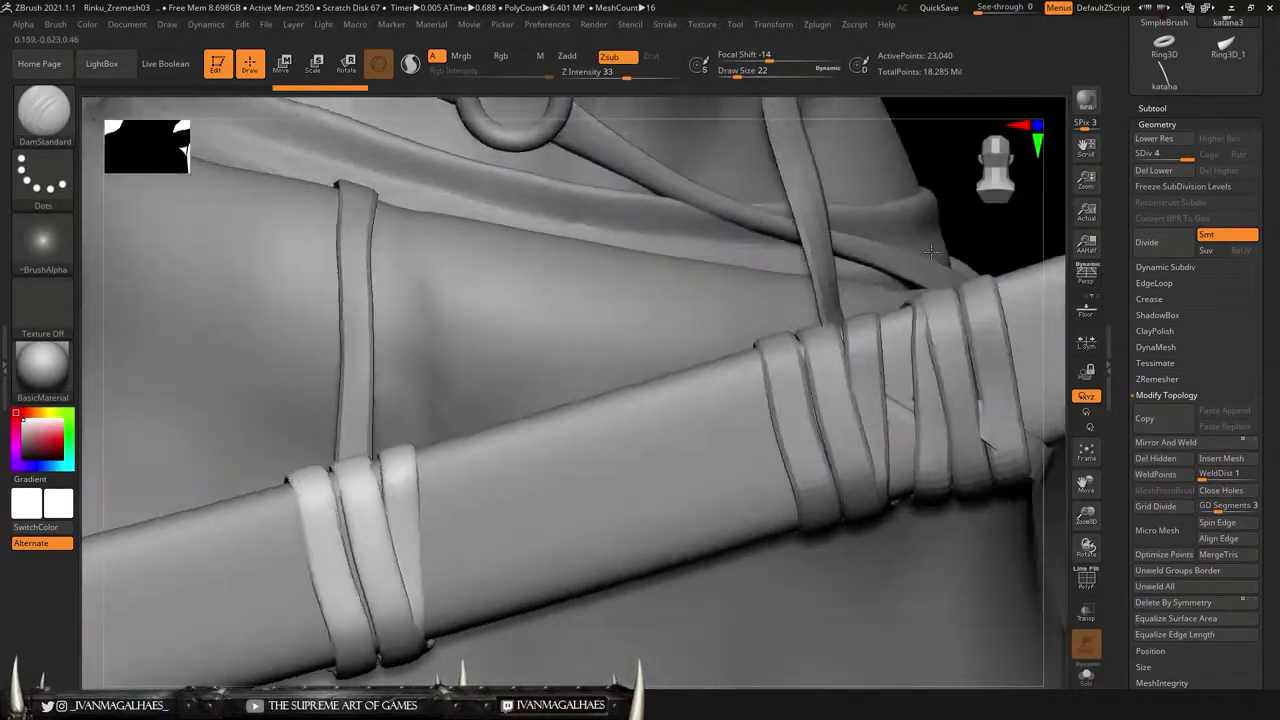
pyautogui.moveTo(930, 252); pyautogui.dragTo(926, 200)
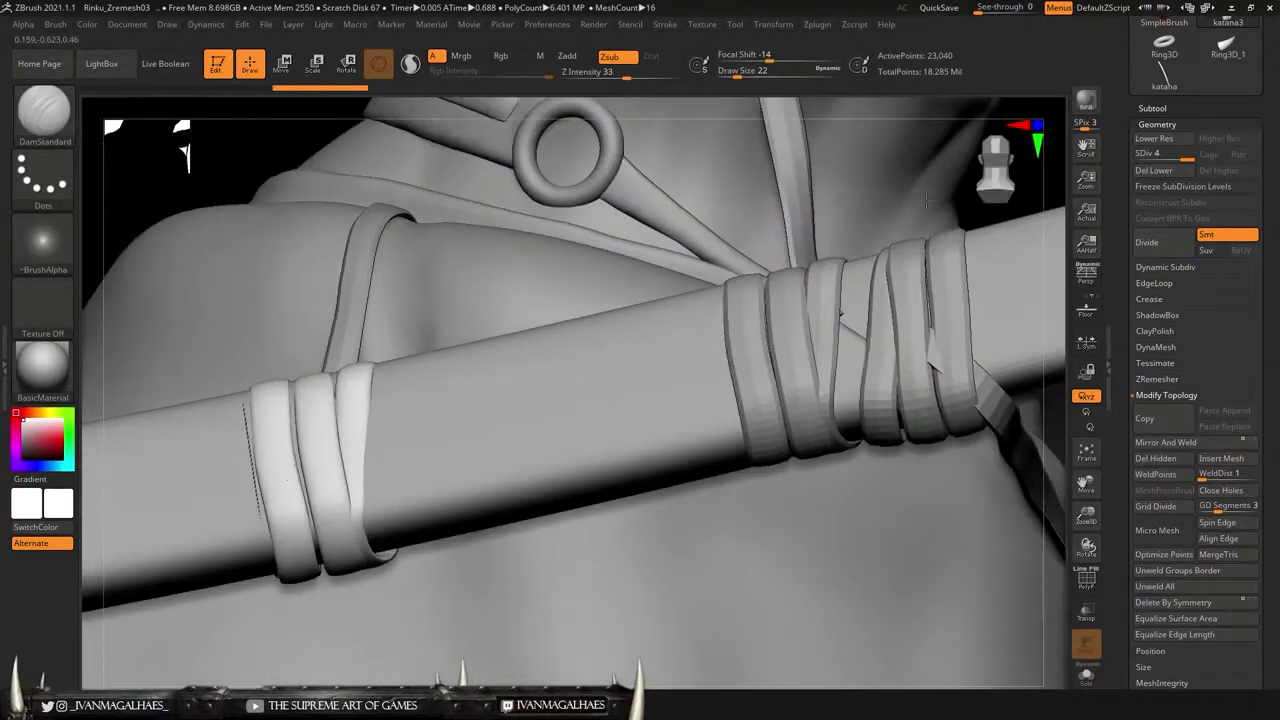
pyautogui.keyDown('alt'); pyautogui.click(822, 438); pyautogui.keyUp('alt')
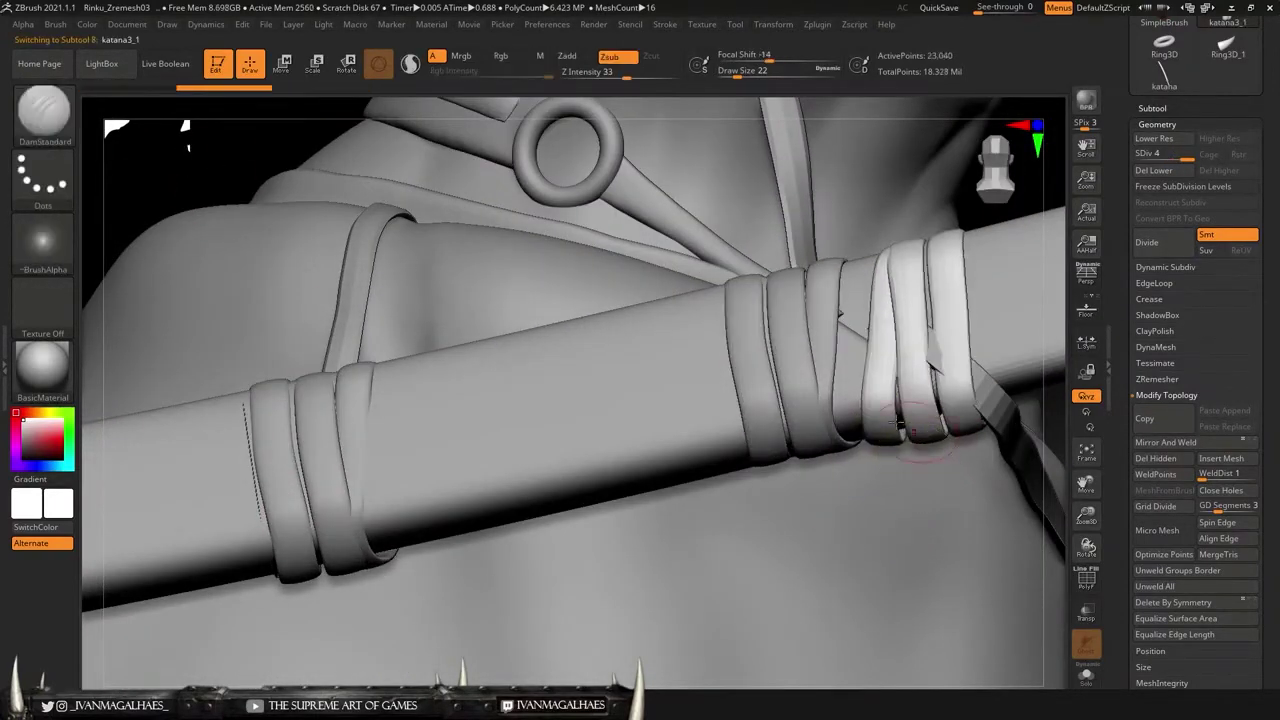
pyautogui.keyDown('alt'); pyautogui.click(385, 310); pyautogui.keyUp('alt')
pyautogui.moveTo(240, 150)
pyautogui.mouseDown()
pyautogui.moveTo(219, 125)
pyautogui.moveTo(322, 249)
pyautogui.moveTo(829, 446)
pyautogui.mouseUp()
pyautogui.keyDown('alt'); pyautogui.click(829, 446); pyautogui.keyUp('alt')
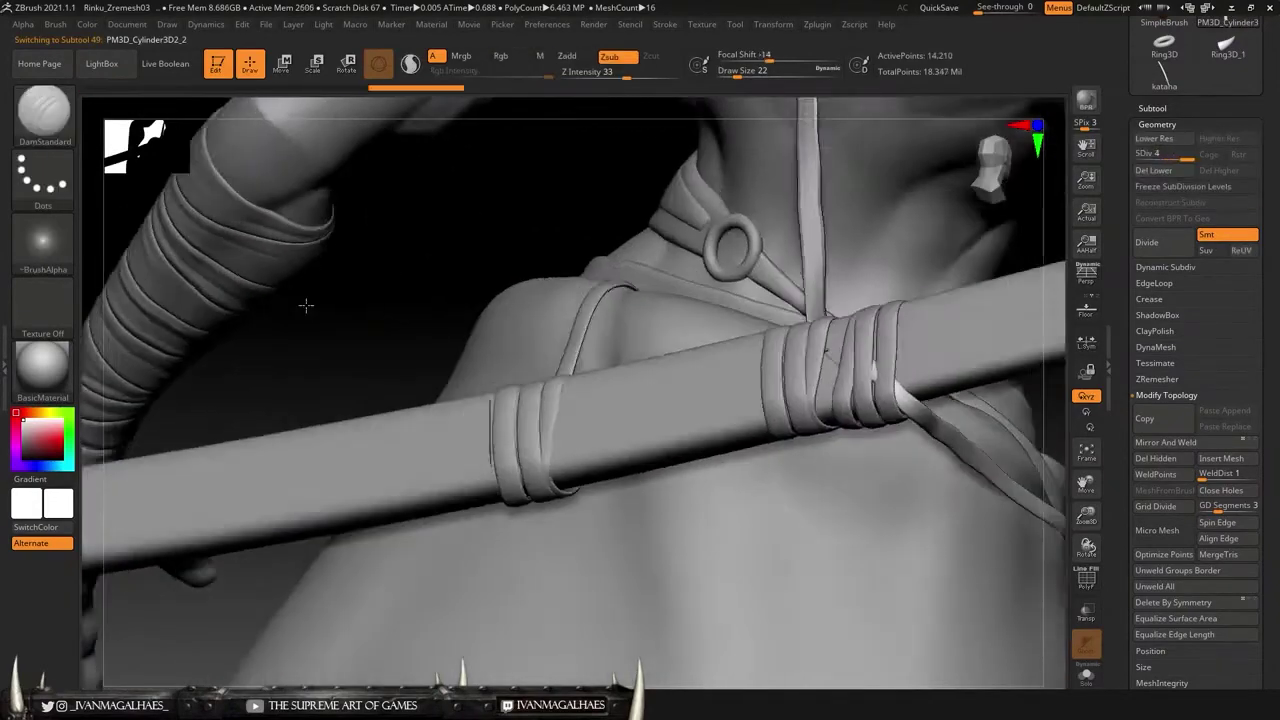
pyautogui.moveTo(306, 305)
pyautogui.mouseDown()
pyautogui.moveTo(586, 294)
pyautogui.moveTo(460, 391)
pyautogui.moveTo(618, 497)
pyautogui.moveTo(614, 474)
pyautogui.mouseUp()
pyautogui.keyDown('alt'); pyautogui.click(460, 391); pyautogui.keyUp('alt')
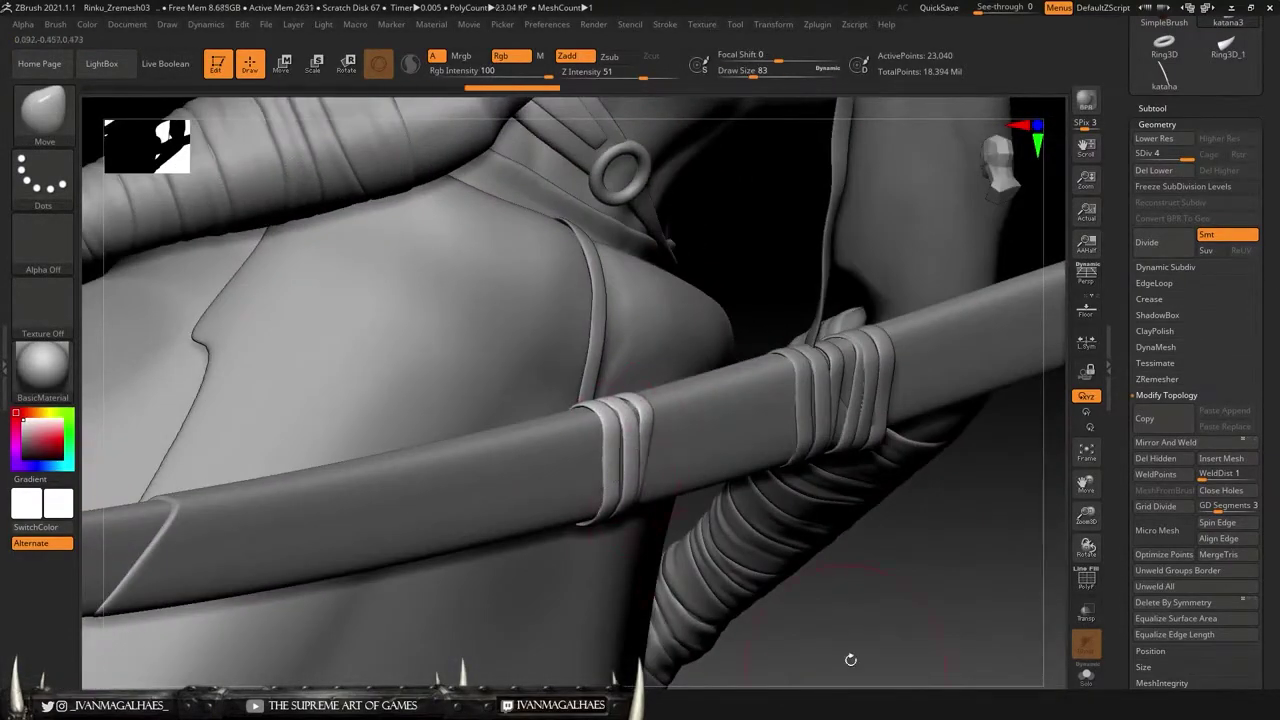
pyautogui.moveTo(850, 660)
pyautogui.mouseDown()
pyautogui.moveTo(863, 500)
pyautogui.moveTo(814, 580)
pyautogui.moveTo(618, 473)
pyautogui.mouseUp()
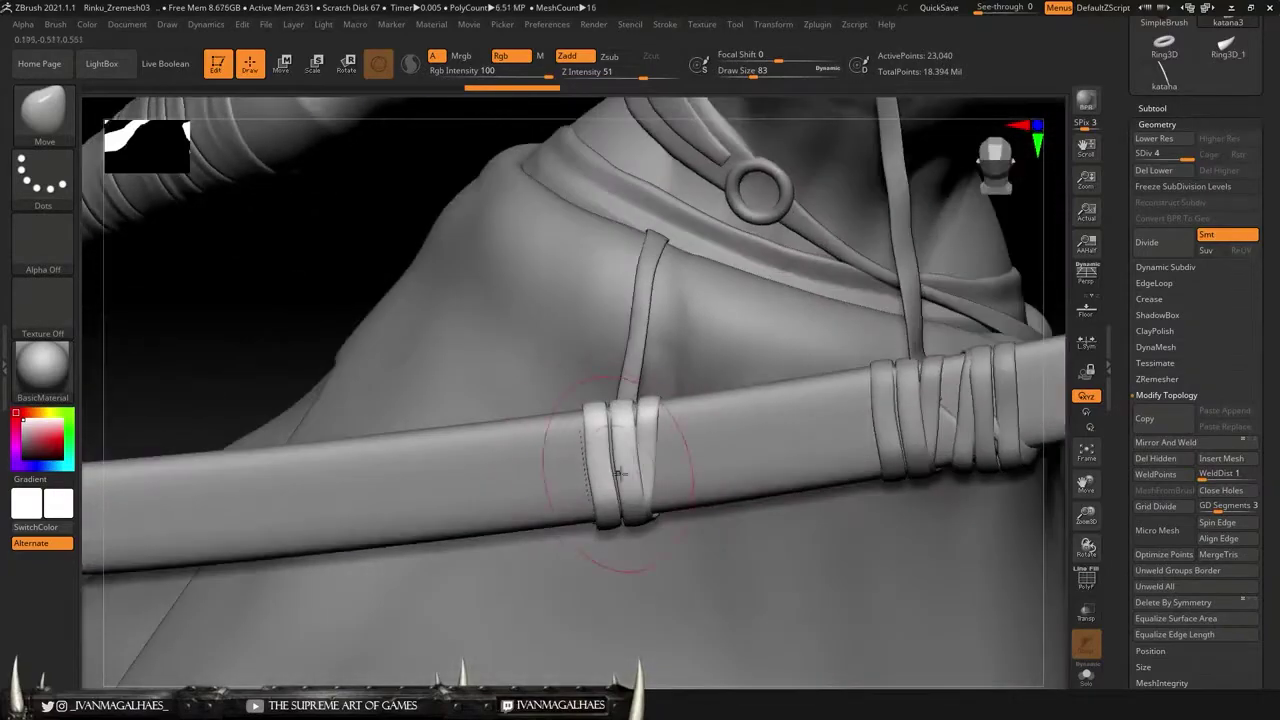
pyautogui.moveTo(1052, 410)
pyautogui.mouseDown()
pyautogui.moveTo(157, 283)
pyautogui.moveTo(986, 489)
pyautogui.moveTo(914, 506)
pyautogui.moveTo(851, 380)
pyautogui.mouseUp()
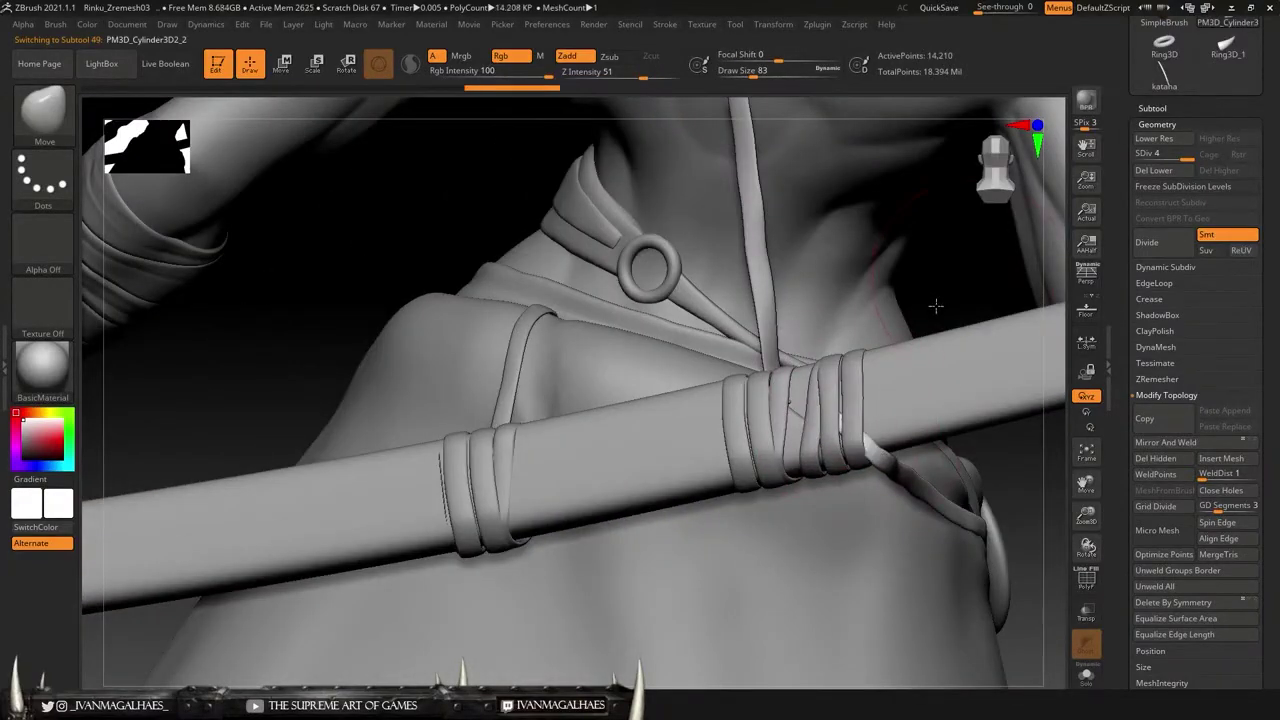
pyautogui.moveTo(935, 305)
pyautogui.mouseDown()
pyautogui.moveTo(543, 329)
pyautogui.moveTo(795, 455)
pyautogui.moveTo(797, 481)
pyautogui.mouseUp()
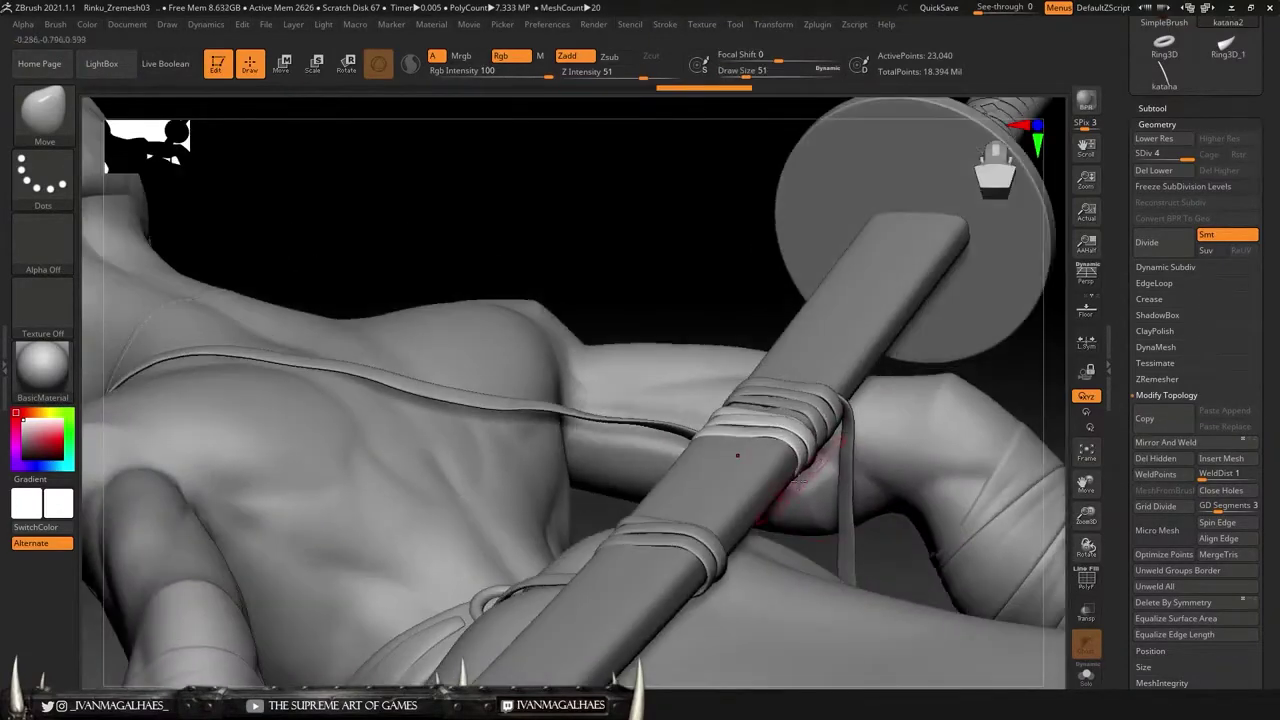
# Step: Orbit around the character's back, face, neck and chest to inspect the bust
pyautogui.moveTo(706, 428)
pyautogui.mouseDown()
pyautogui.moveTo(929, 386)
pyautogui.moveTo(486, 440)
pyautogui.moveTo(1025, 400)
pyautogui.moveTo(309, 429)
pyautogui.moveTo(893, 438)
pyautogui.moveTo(676, 237)
pyautogui.mouseUp()
pyautogui.moveTo(905, 322)
pyautogui.mouseDown()
pyautogui.moveTo(877, 237)
pyautogui.moveTo(860, 297)
pyautogui.moveTo(903, 360)
pyautogui.moveTo(858, 346)
pyautogui.moveTo(874, 209)
pyautogui.moveTo(466, 366)
pyautogui.moveTo(437, 354)
pyautogui.moveTo(500, 364)
pyautogui.mouseUp()
pyautogui.moveTo(415, 351)
pyautogui.mouseDown()
pyautogui.moveTo(363, 374)
pyautogui.moveTo(374, 366)
pyautogui.moveTo(343, 314)
pyautogui.moveTo(492, 344)
pyautogui.moveTo(349, 217)
pyautogui.moveTo(857, 434)
pyautogui.moveTo(457, 286)
pyautogui.moveTo(488, 342)
pyautogui.mouseUp()
pyautogui.moveTo(440, 396)
pyautogui.mouseDown()
pyautogui.moveTo(480, 330)
pyautogui.moveTo(427, 375)
pyautogui.mouseUp()
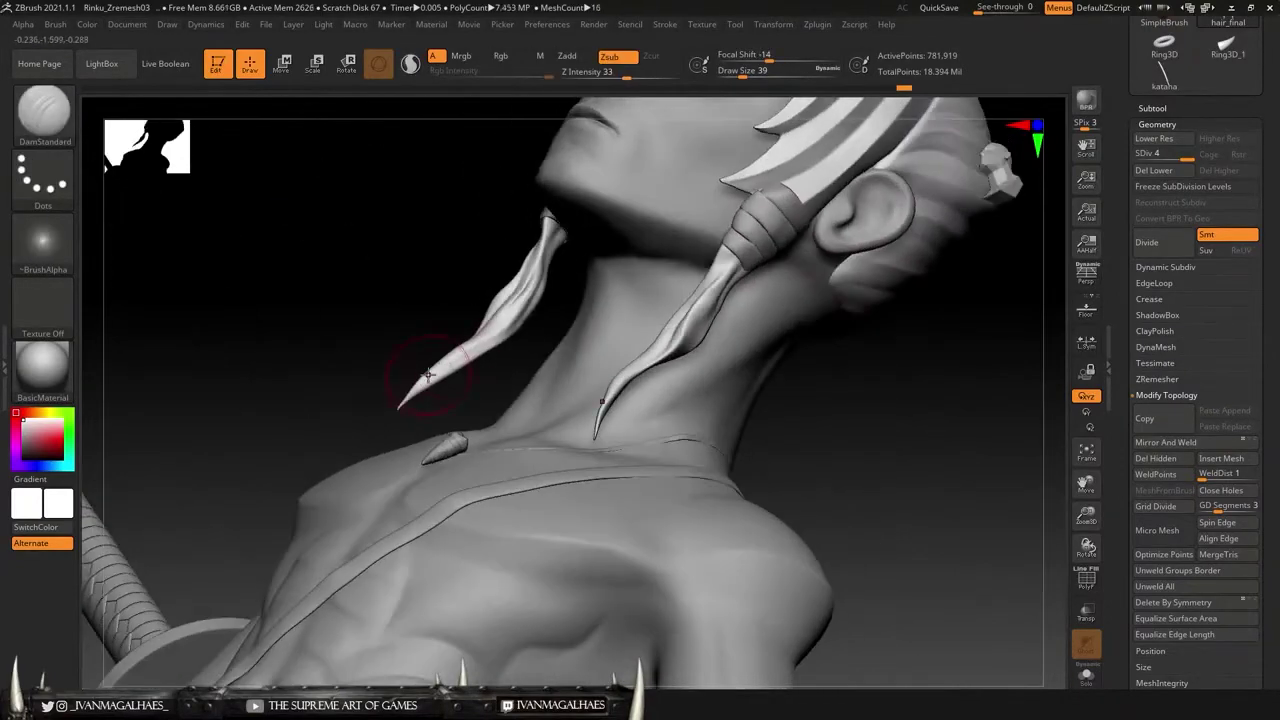
pyautogui.moveTo(565, 238)
pyautogui.mouseDown()
pyautogui.moveTo(423, 320)
pyautogui.moveTo(509, 371)
pyautogui.moveTo(389, 374)
pyautogui.moveTo(540, 365)
pyautogui.moveTo(420, 360)
pyautogui.moveTo(516, 367)
pyautogui.mouseUp()
# Step: Lower the bust's subdivision level, raise it back to 4, and zoom onto the katana handle
pyautogui.hotkey('shift', 'd')
pyautogui.hotkey('shift', 'd')
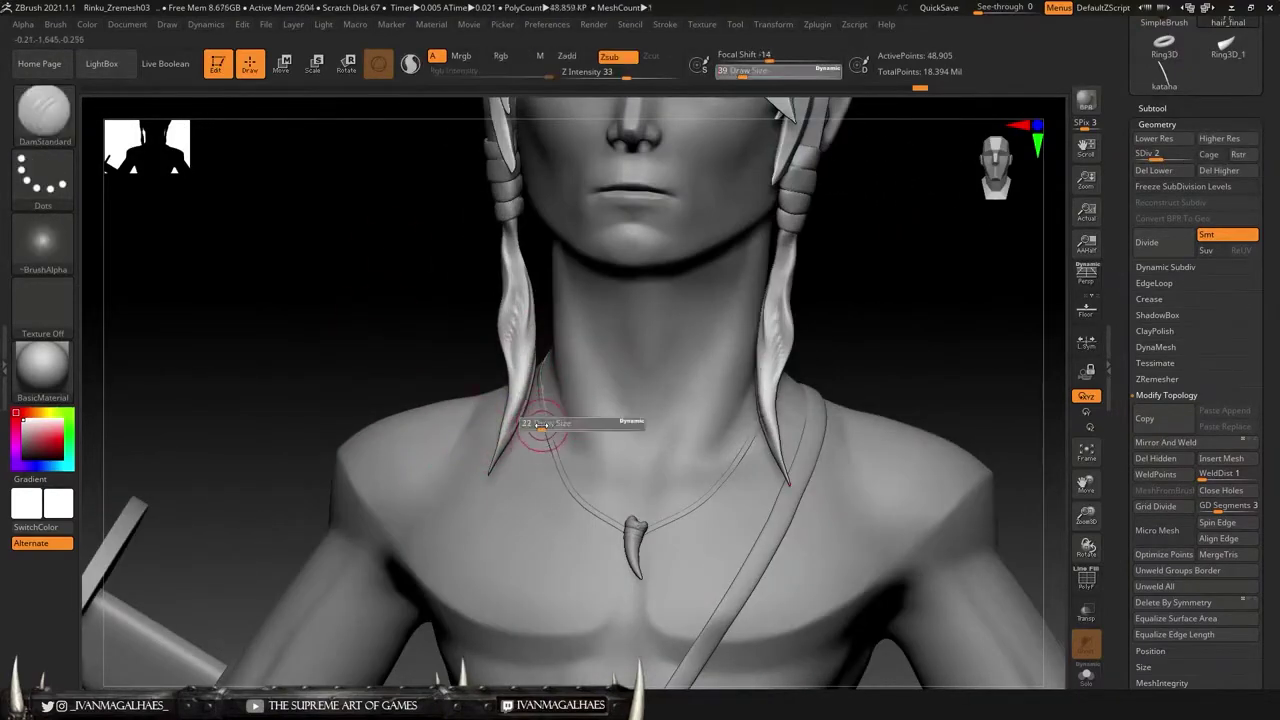
pyautogui.moveTo(480, 445)
pyautogui.mouseDown()
pyautogui.moveTo(533, 326)
pyautogui.moveTo(813, 459)
pyautogui.mouseUp()
pyautogui.moveTo(376, 340)
pyautogui.mouseDown()
pyautogui.moveTo(471, 400)
pyautogui.moveTo(423, 363)
pyautogui.moveTo(560, 380)
pyautogui.mouseUp()
pyautogui.moveTo(1150, 155); pyautogui.dragTo(1190, 155)
pyautogui.moveTo(860, 380)
pyautogui.mouseDown()
pyautogui.moveTo(903, 363)
pyautogui.moveTo(966, 371)
pyautogui.moveTo(880, 366)
pyautogui.moveTo(924, 403)
pyautogui.moveTo(904, 373)
pyautogui.mouseUp()
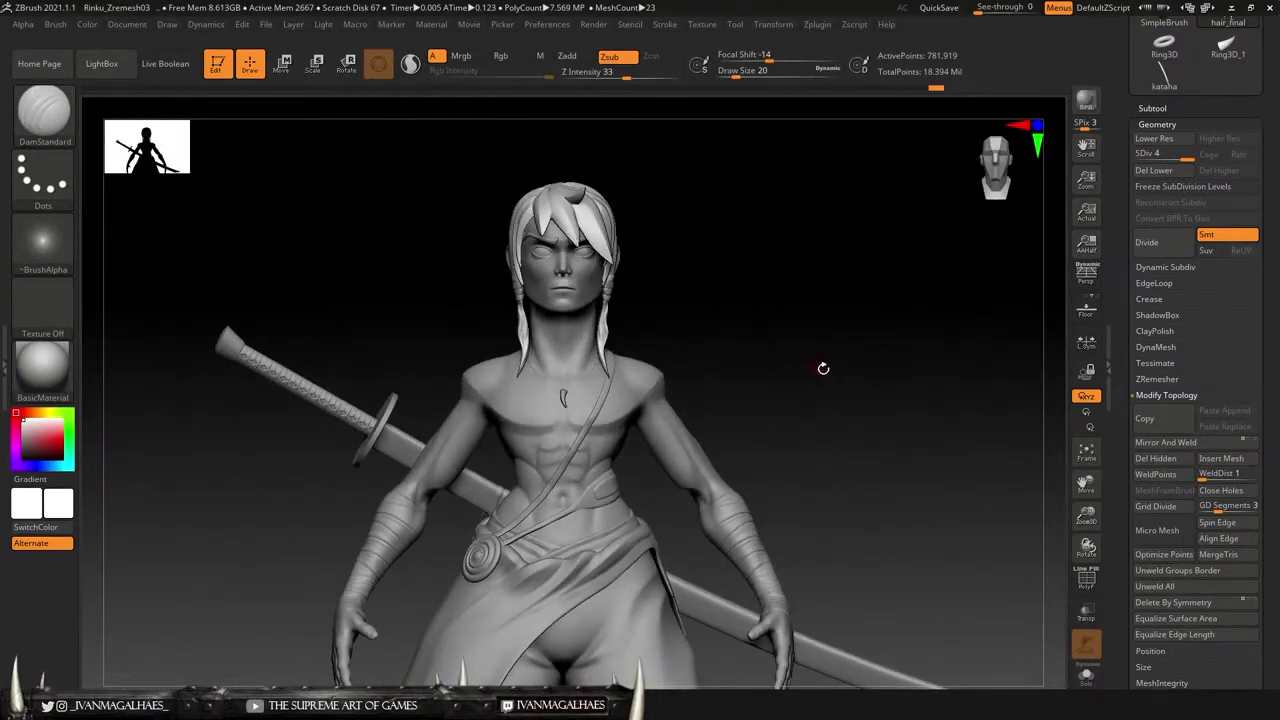
pyautogui.moveTo(784, 375)
pyautogui.mouseDown()
pyautogui.moveTo(891, 303)
pyautogui.moveTo(771, 374)
pyautogui.moveTo(449, 429)
pyautogui.mouseUp()
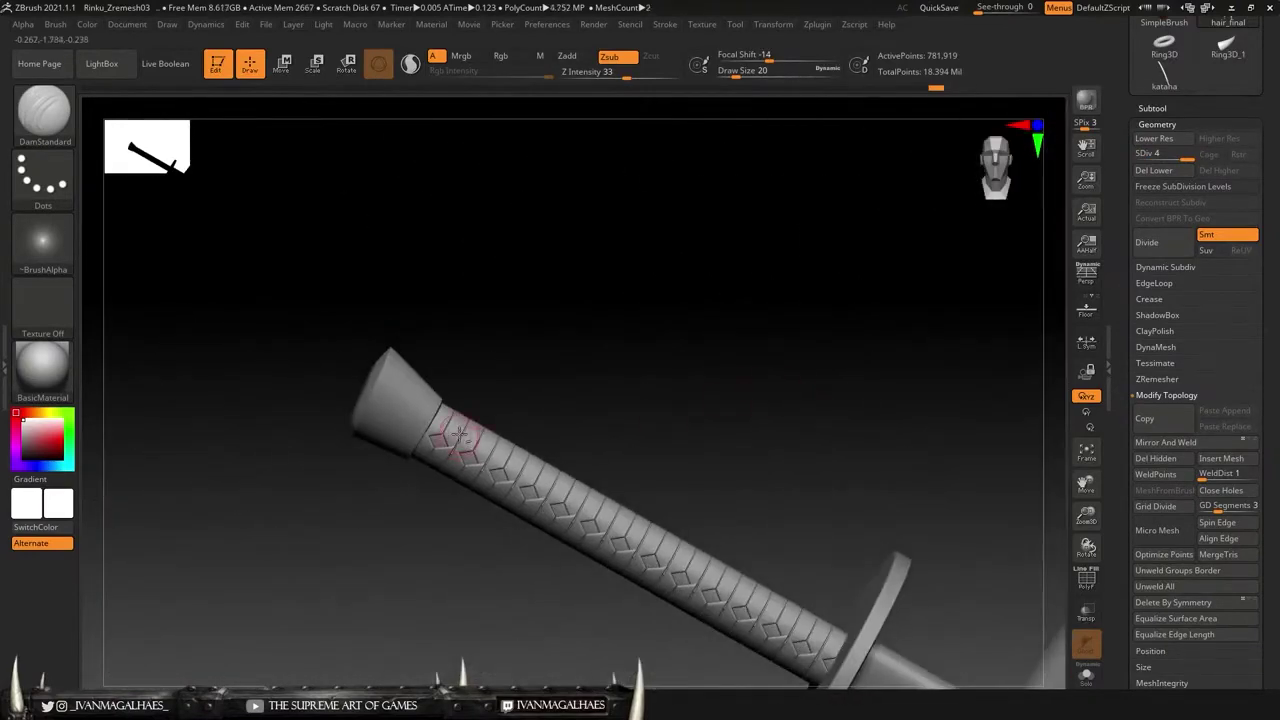
pyautogui.keyDown('alt'); pyautogui.click(533, 452); pyautogui.keyUp('alt')
pyautogui.press('b')
pyautogui.press('m')
pyautogui.press('v')
pyautogui.press('s')
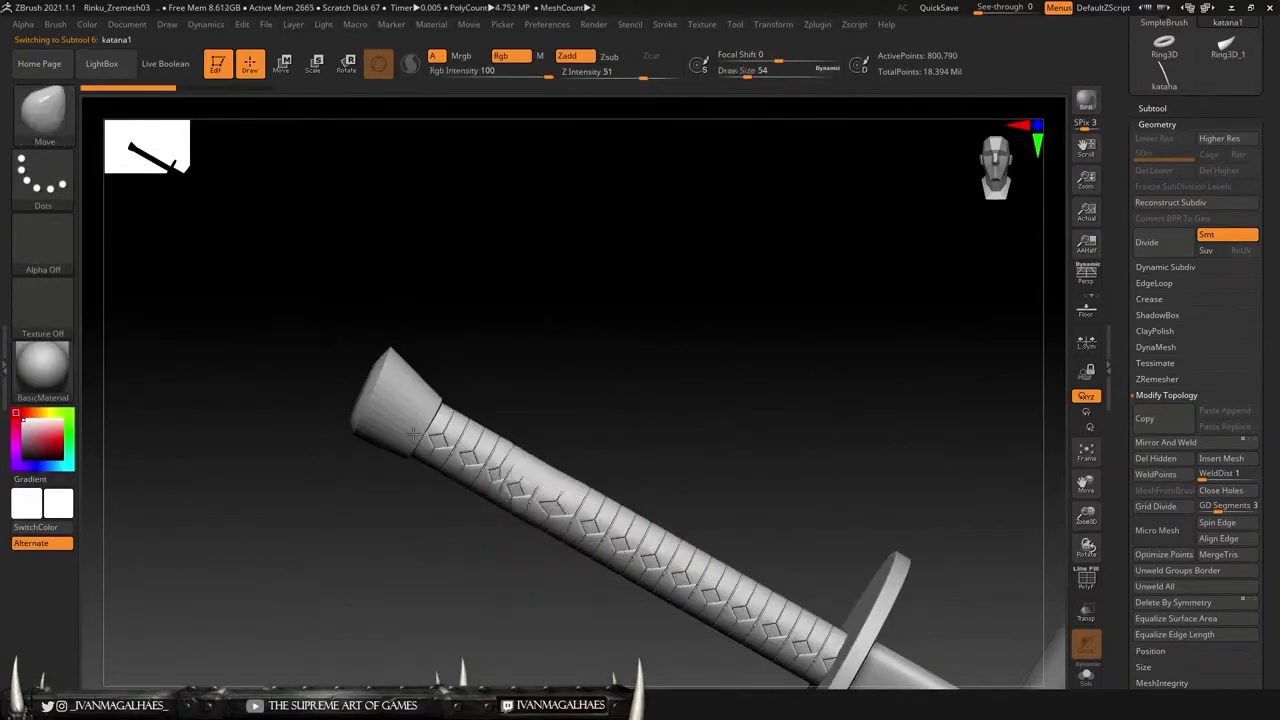
pyautogui.click(1160, 107)
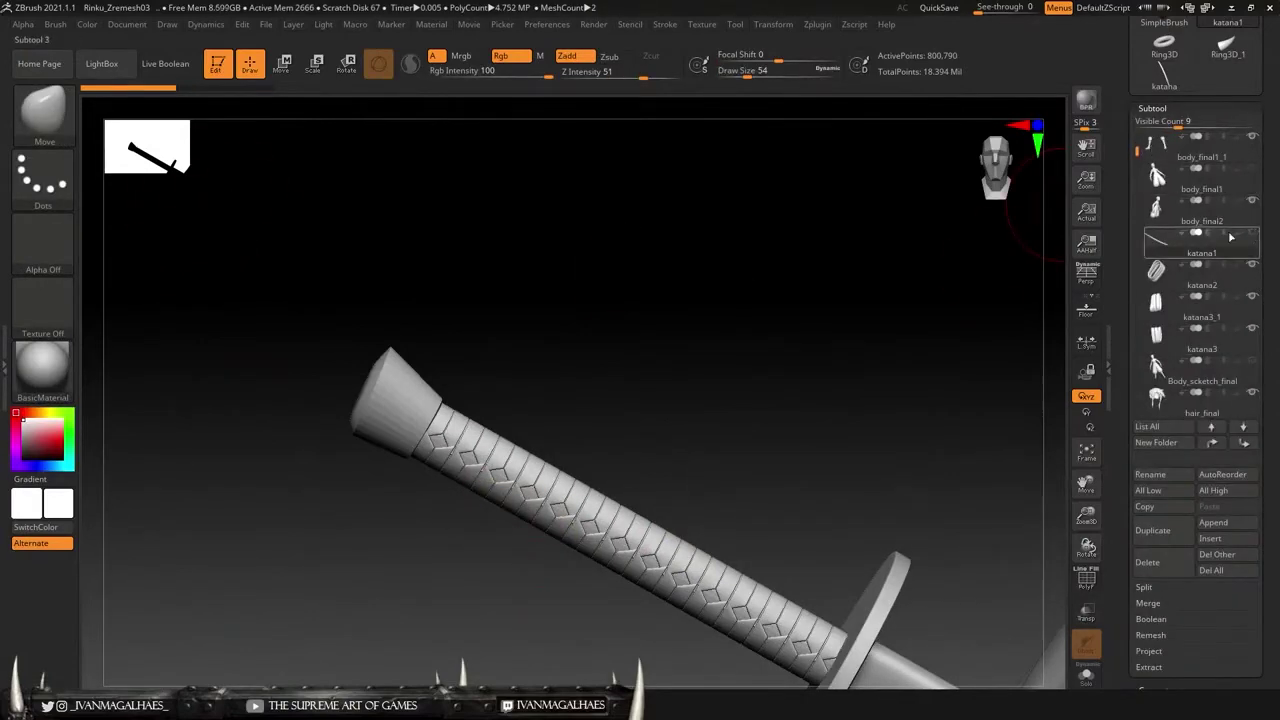
pyautogui.hotkey('shift', 'f')
pyautogui.hotkey('shift', 'f')
pyautogui.press('s')
pyautogui.moveTo(677, 409)
pyautogui.keyDown('alt'); pyautogui.mouseDown()
pyautogui.moveTo(552, 510)
pyautogui.moveTo(657, 400)
pyautogui.moveTo(480, 423)
pyautogui.moveTo(463, 381)
pyautogui.mouseUp(); pyautogui.keyUp('alt')
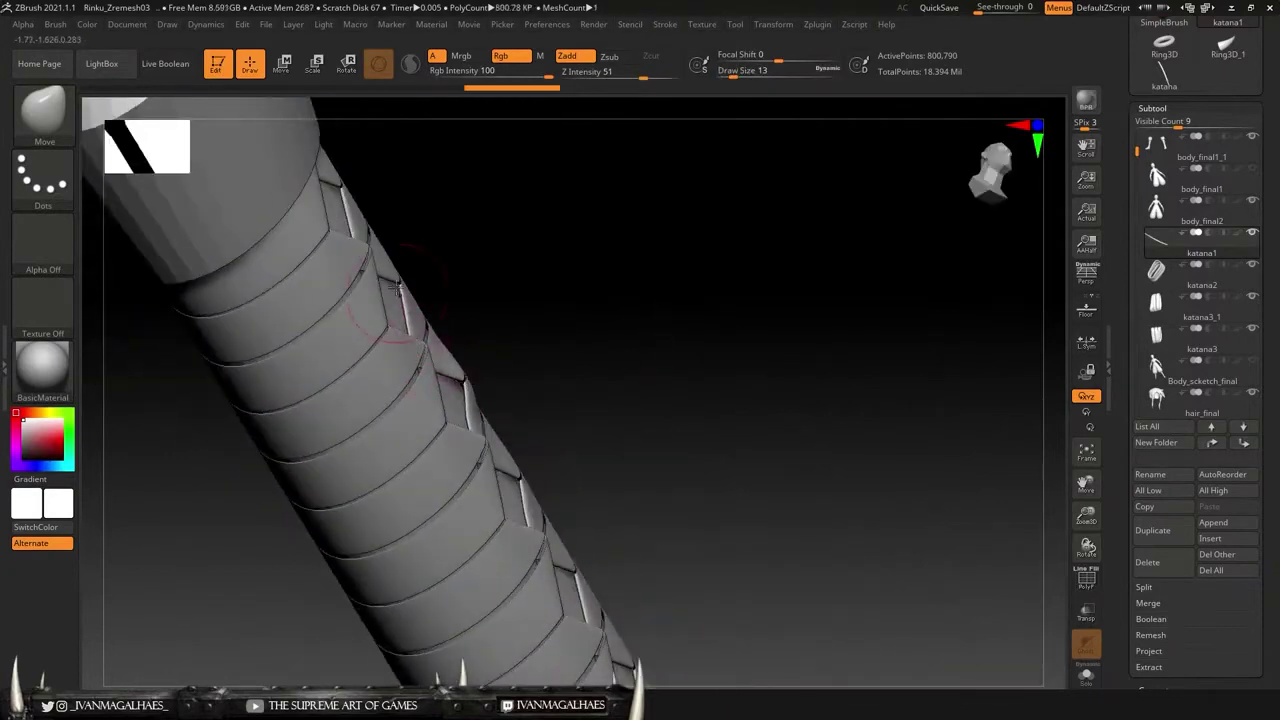
pyautogui.moveTo(397, 287); pyautogui.dragTo(523, 370)
pyautogui.moveTo(745, 485)
pyautogui.keyDown('alt'); pyautogui.mouseDown()
pyautogui.moveTo(774, 251)
pyautogui.moveTo(829, 509)
pyautogui.moveTo(820, 329)
pyautogui.moveTo(745, 363)
pyautogui.mouseUp(); pyautogui.keyUp('alt')
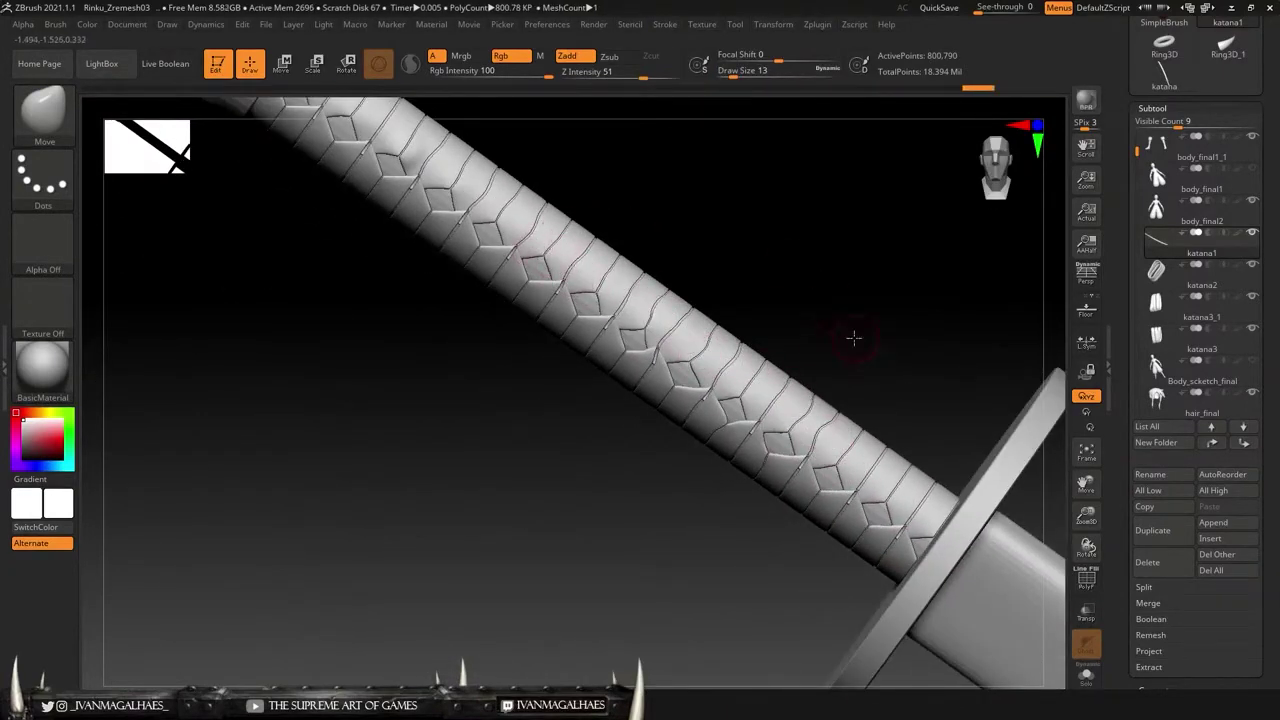
pyautogui.moveTo(853, 338)
pyautogui.keyDown('alt'); pyautogui.mouseDown()
pyautogui.moveTo(783, 303)
pyautogui.moveTo(357, 180)
pyautogui.mouseUp(); pyautogui.keyUp('alt')
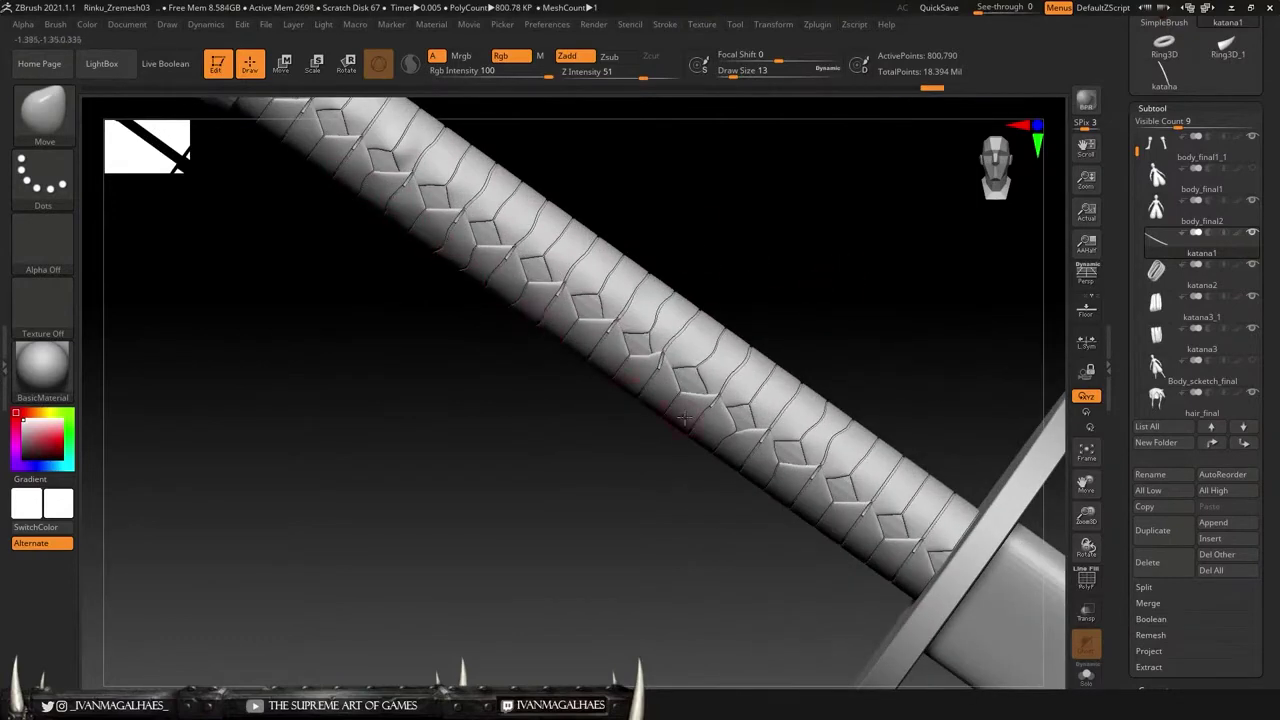
pyautogui.moveTo(762, 443)
pyautogui.keyDown('alt'); pyautogui.mouseDown()
pyautogui.moveTo(846, 334)
pyautogui.moveTo(505, 272)
pyautogui.mouseUp(); pyautogui.keyUp('alt')
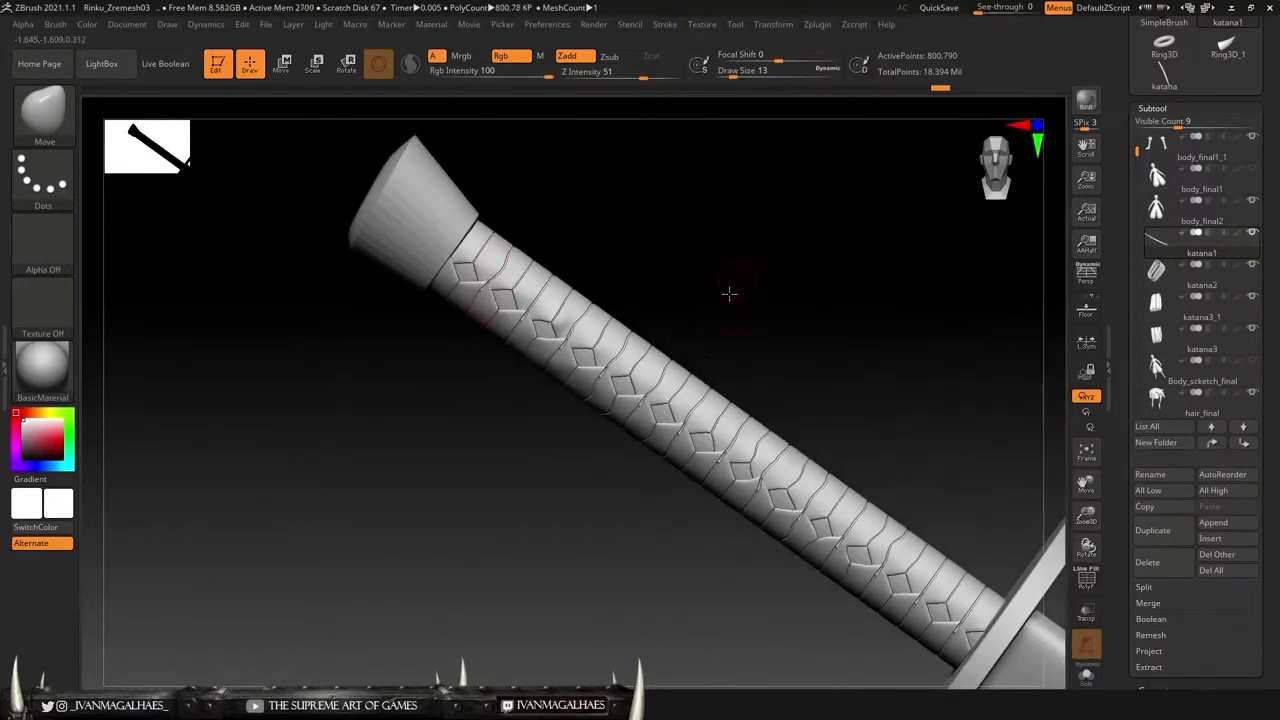
pyautogui.moveTo(729, 293)
pyautogui.mouseDown()
pyautogui.moveTo(723, 306)
pyautogui.moveTo(760, 294)
pyautogui.moveTo(789, 183)
pyautogui.moveTo(682, 368)
pyautogui.moveTo(592, 303)
pyautogui.mouseUp()
pyautogui.moveTo(523, 330)
pyautogui.mouseDown()
pyautogui.moveTo(552, 357)
pyautogui.moveTo(470, 395)
pyautogui.moveTo(480, 443)
pyautogui.moveTo(320, 532)
pyautogui.moveTo(623, 277)
pyautogui.moveTo(709, 491)
pyautogui.moveTo(652, 370)
pyautogui.moveTo(623, 357)
pyautogui.moveTo(737, 420)
pyautogui.moveTo(646, 409)
pyautogui.moveTo(638, 425)
pyautogui.mouseUp()
# Step: Divide the katana mesh to a second subdivision level, then drop back to level 1
pyautogui.keyDown('alt'); pyautogui.moveTo(447, 383); pyautogui.dragTo(677, 423); pyautogui.keyUp('alt')
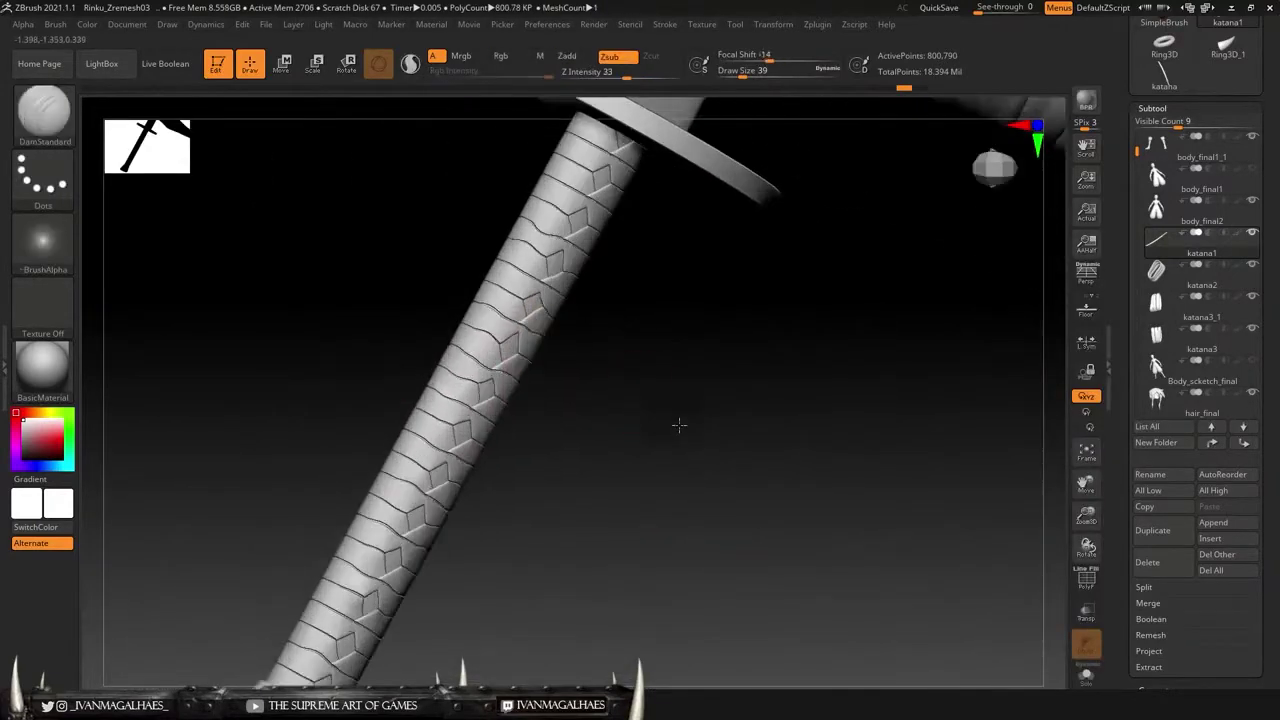
pyautogui.hotkey('ctrl', 'd')
pyautogui.press('s')
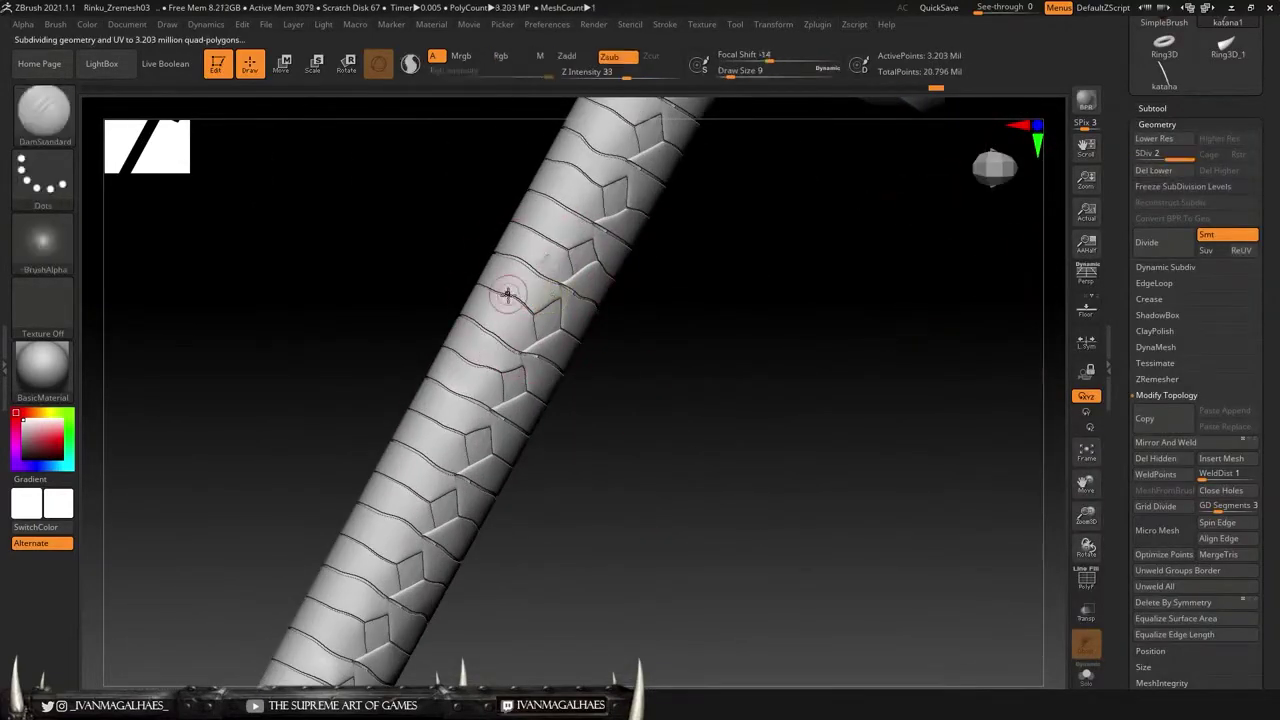
pyautogui.moveTo(521, 287); pyautogui.dragTo(723, 380)
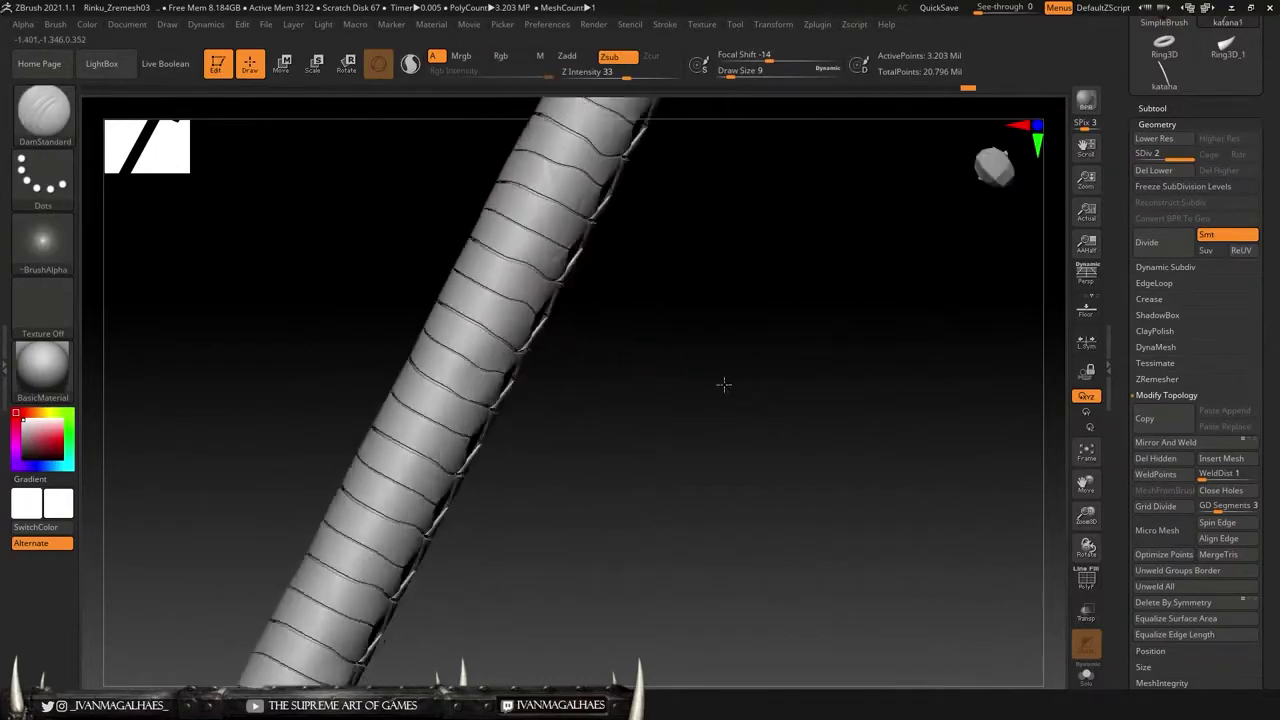
pyautogui.hotkey('shift', 'd')
# Step: Select the Slash3 brush and rotate the handle to hang below the guard
pyautogui.press('b')
pyautogui.press('s')
pyautogui.press('l')
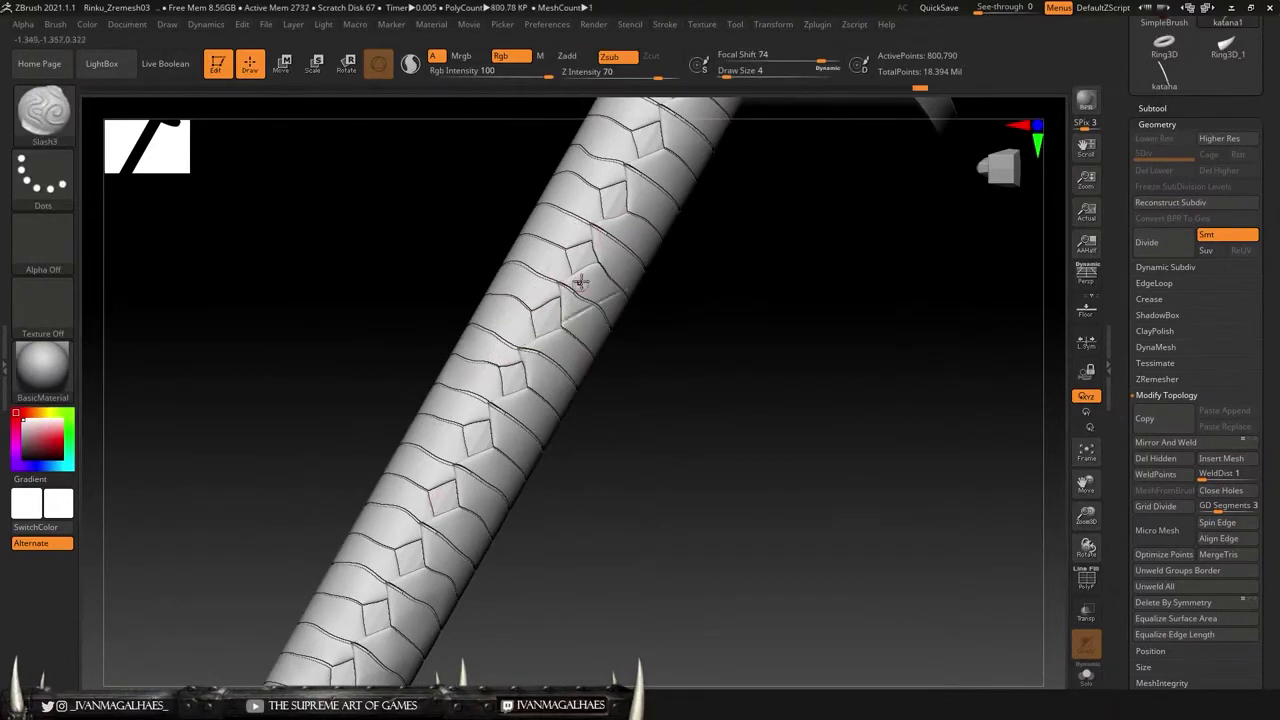
pyautogui.moveTo(512, 451)
pyautogui.mouseDown()
pyautogui.moveTo(637, 457)
pyautogui.moveTo(551, 606)
pyautogui.moveTo(477, 466)
pyautogui.moveTo(387, 392)
pyautogui.mouseUp()
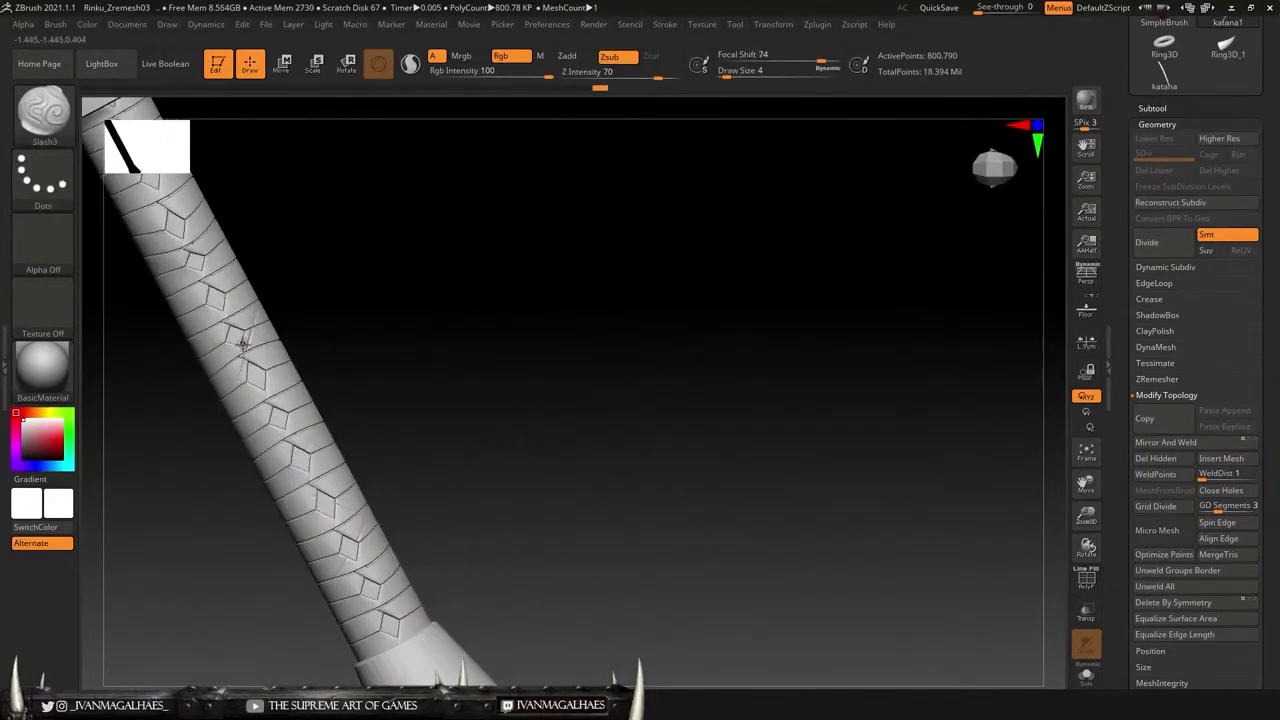
pyautogui.moveTo(452, 268); pyautogui.dragTo(268, 428)
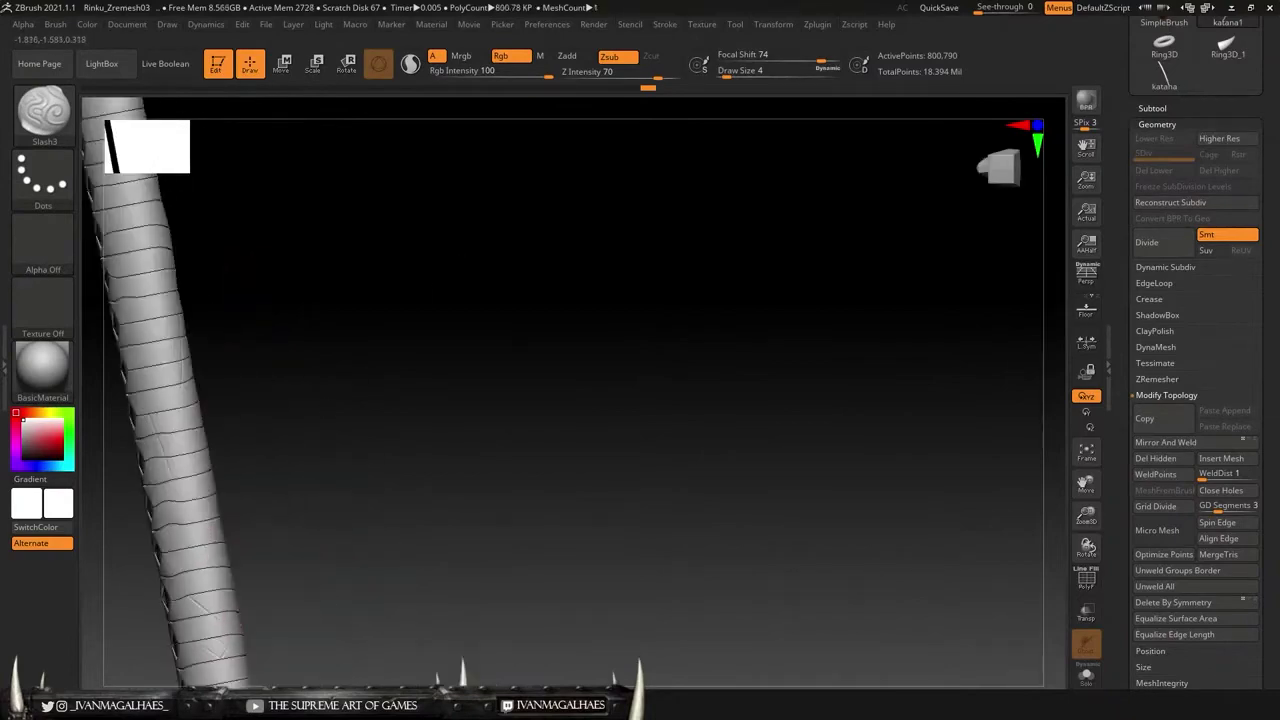
pyautogui.moveTo(350, 260)
pyautogui.mouseDown()
pyautogui.moveTo(606, 334)
pyautogui.moveTo(620, 320)
pyautogui.moveTo(371, 571)
pyautogui.mouseUp()
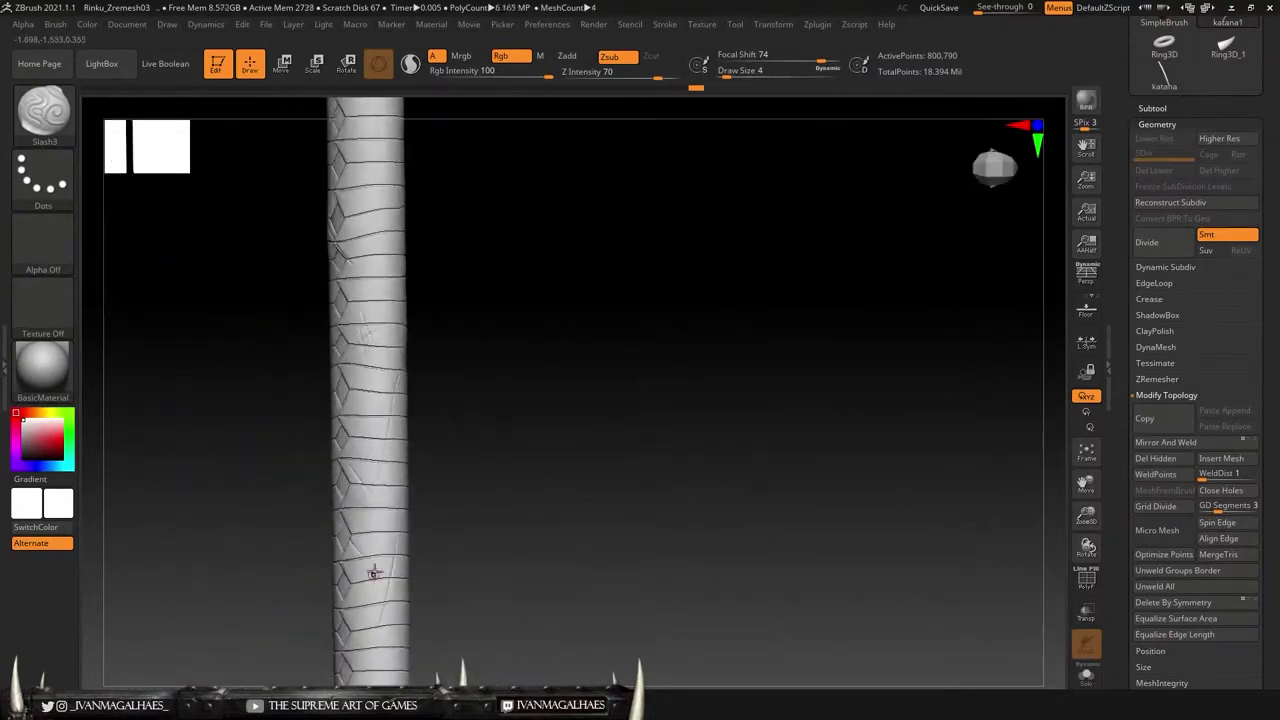
pyautogui.moveTo(696, 394)
pyautogui.mouseDown()
pyautogui.moveTo(837, 443)
pyautogui.moveTo(823, 409)
pyautogui.moveTo(883, 351)
pyautogui.moveTo(863, 336)
pyautogui.moveTo(623, 480)
pyautogui.moveTo(766, 420)
pyautogui.moveTo(751, 463)
pyautogui.moveTo(484, 511)
pyautogui.moveTo(840, 440)
pyautogui.moveTo(749, 451)
pyautogui.moveTo(800, 400)
pyautogui.mouseUp()
# Step: Split the katana into separate part subtools with Split To Parts
pyautogui.click(1152, 108)
pyautogui.moveTo(1265, 642); pyautogui.dragTo(490, 390)
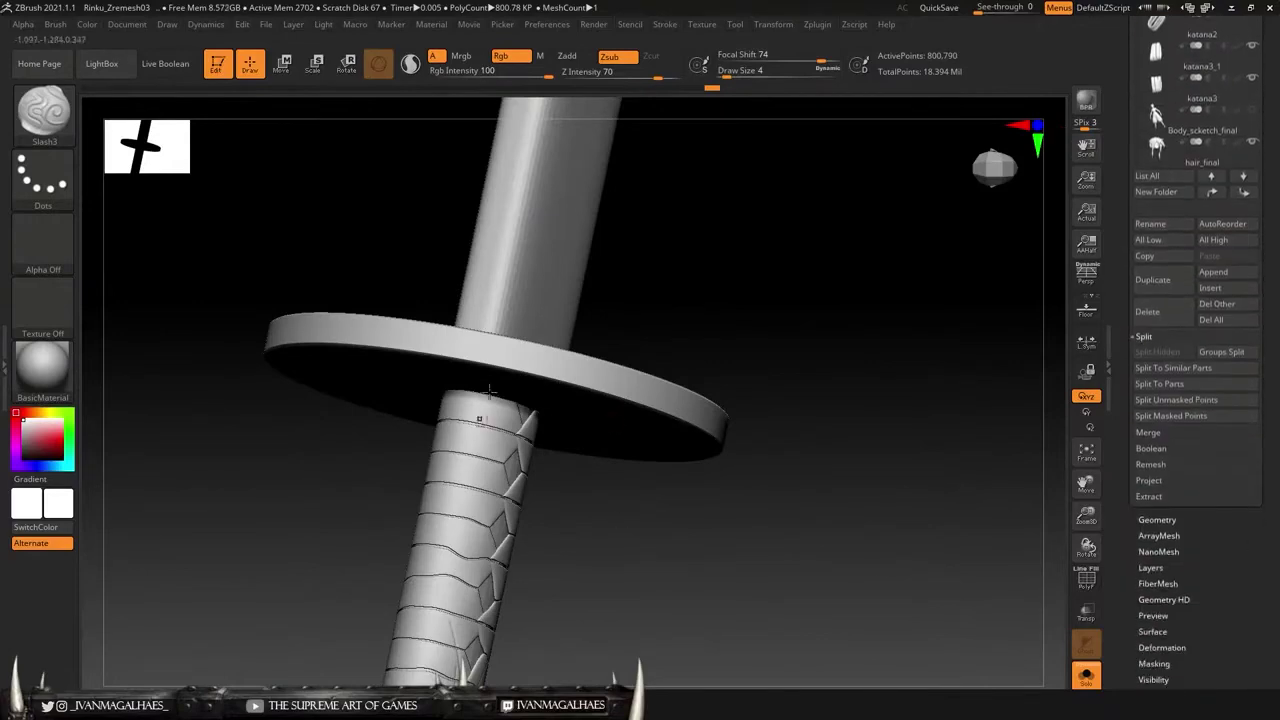
pyautogui.press('b')
pyautogui.press('c')
pyautogui.press('l')
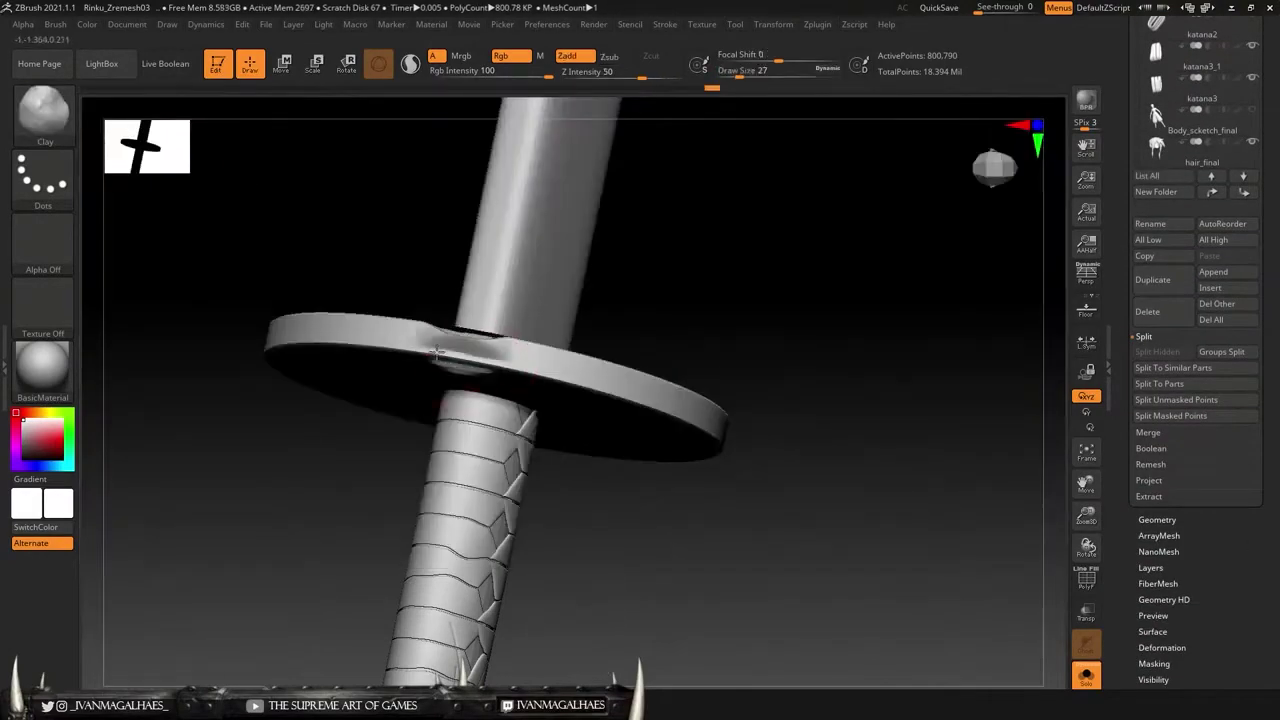
pyautogui.moveTo(700, 480)
pyautogui.mouseDown()
pyautogui.moveTo(725, 390)
pyautogui.moveTo(880, 257)
pyautogui.moveTo(868, 394)
pyautogui.moveTo(797, 348)
pyautogui.moveTo(849, 360)
pyautogui.moveTo(789, 377)
pyautogui.moveTo(583, 366)
pyautogui.moveTo(734, 366)
pyautogui.moveTo(660, 503)
pyautogui.mouseUp()
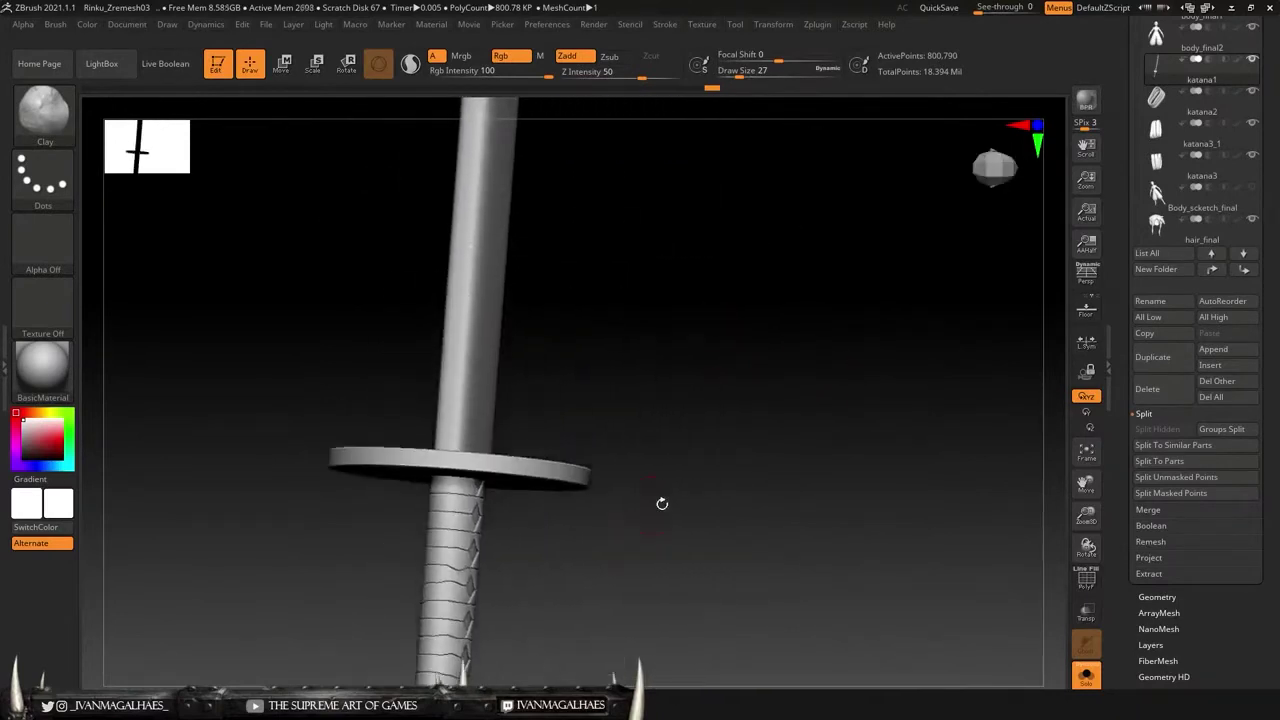
pyautogui.click(1159, 461)
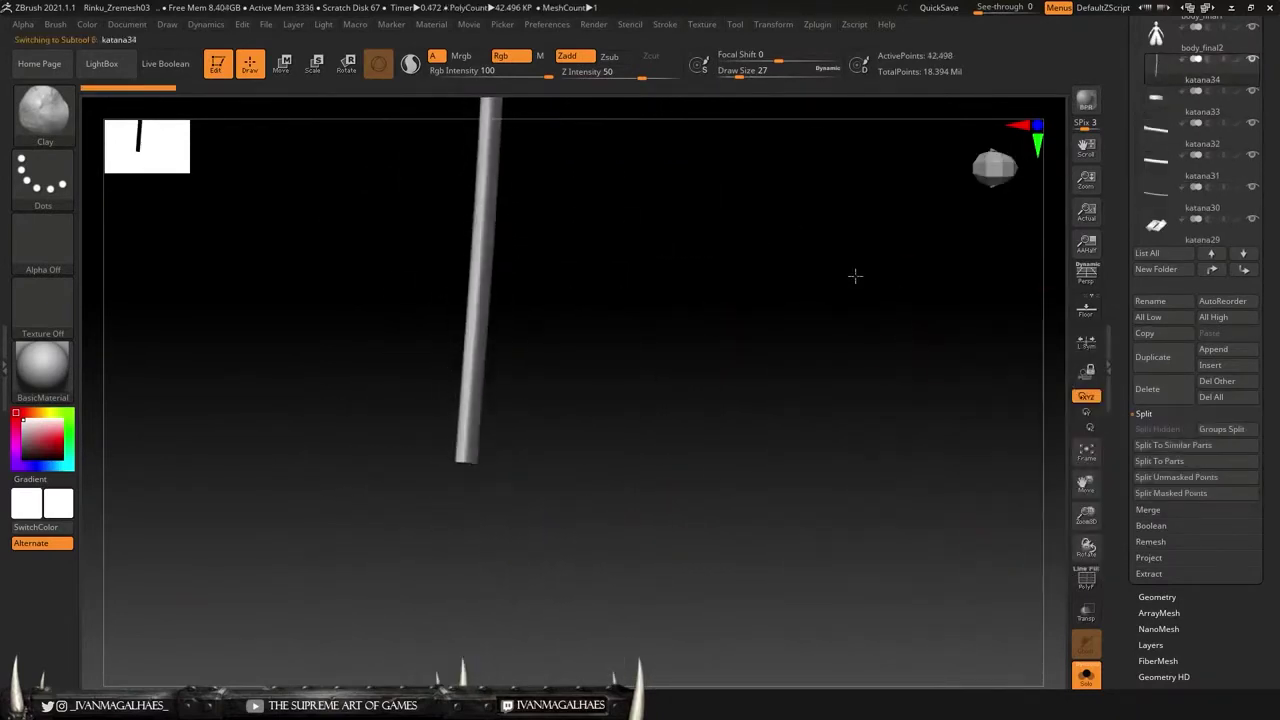
pyautogui.moveTo(883, 417)
pyautogui.mouseDown()
pyautogui.moveTo(811, 397)
pyautogui.moveTo(786, 366)
pyautogui.moveTo(503, 337)
pyautogui.mouseUp()
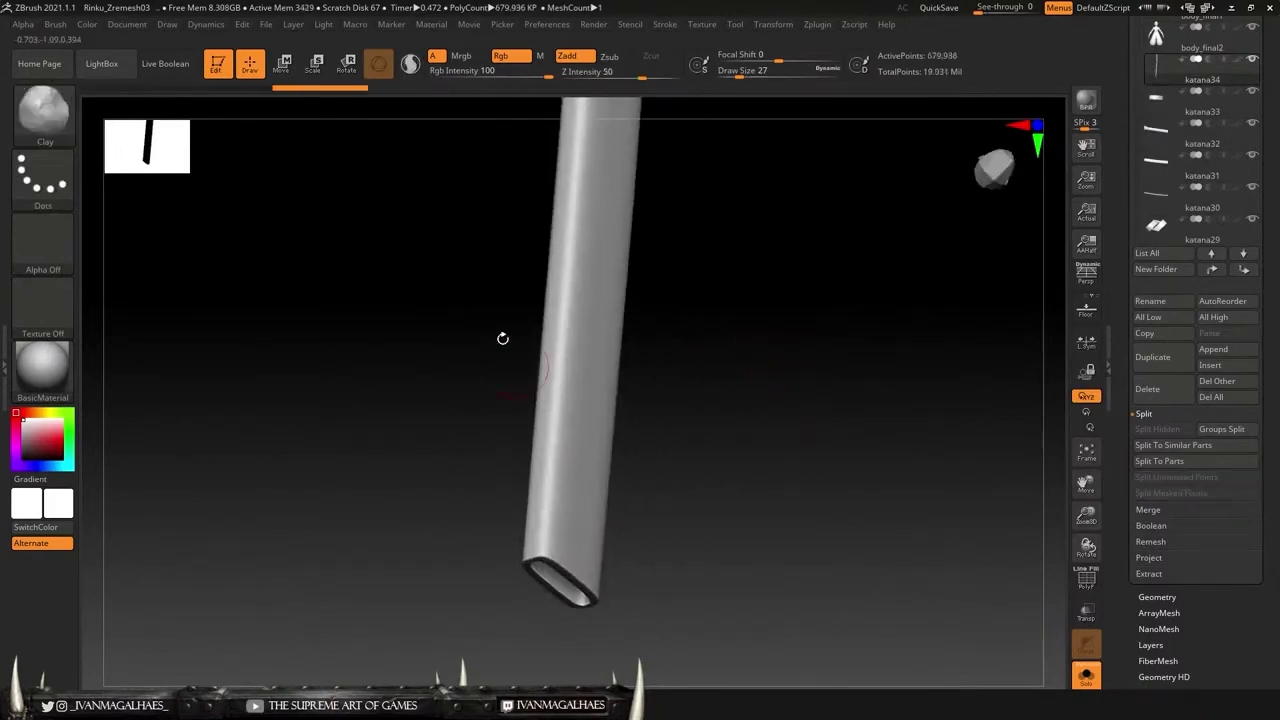
# Step: Switch to the MaskLasso brush at size 16
pyautogui.press('b')
pyautogui.press('m')
pyautogui.press('l')
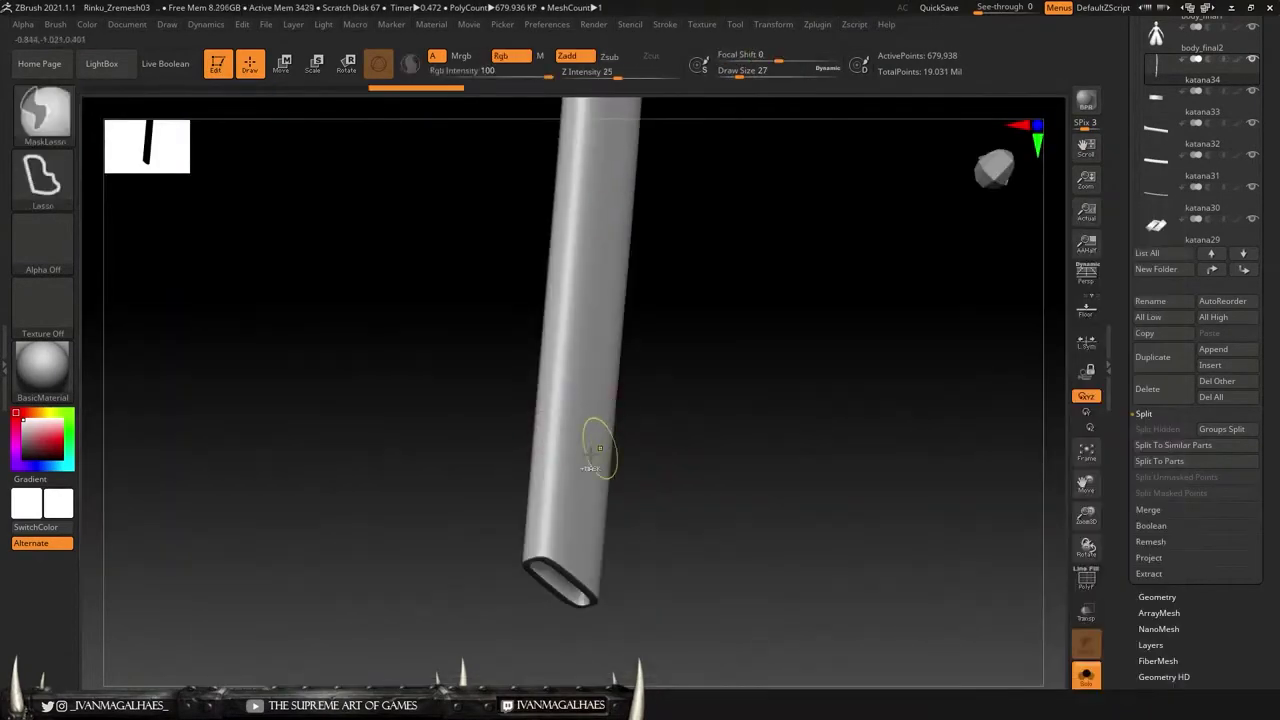
pyautogui.click(585, 445)
pyautogui.moveTo(585, 445)
pyautogui.mouseDown()
pyautogui.moveTo(711, 414)
pyautogui.moveTo(660, 554)
pyautogui.moveTo(640, 409)
pyautogui.moveTo(525, 413)
pyautogui.moveTo(563, 297)
pyautogui.moveTo(514, 471)
pyautogui.moveTo(551, 351)
pyautogui.moveTo(548, 394)
pyautogui.moveTo(691, 491)
pyautogui.moveTo(671, 363)
pyautogui.moveTo(600, 507)
pyautogui.moveTo(571, 377)
pyautogui.moveTo(486, 371)
pyautogui.mouseUp()
# Step: Pick the TrimDynamic brush at size 27 and trim the katana34 rod
pyautogui.press('b')
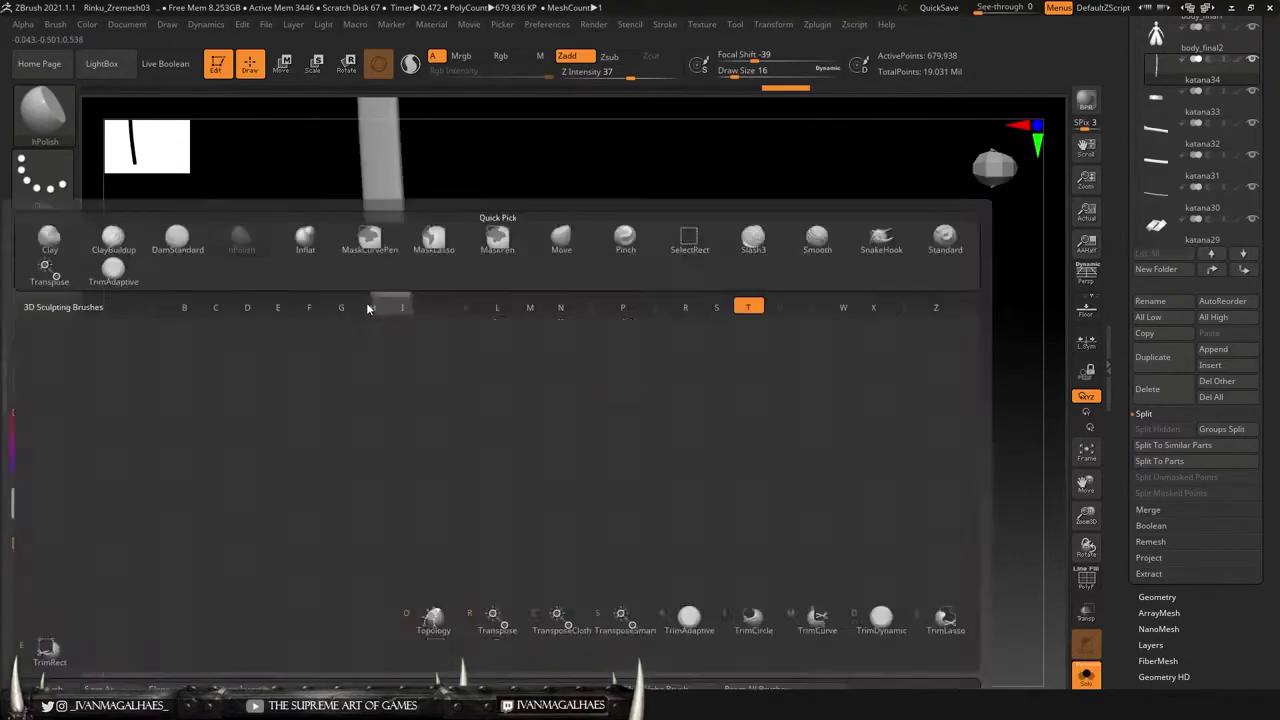
pyautogui.press('t')
pyautogui.press('d')
pyautogui.moveTo(382, 414)
pyautogui.mouseDown()
pyautogui.moveTo(425, 279)
pyautogui.moveTo(412, 484)
pyautogui.moveTo(400, 420)
pyautogui.moveTo(414, 437)
pyautogui.mouseUp()
pyautogui.press('[')
pyautogui.press('[')
pyautogui.press('[')
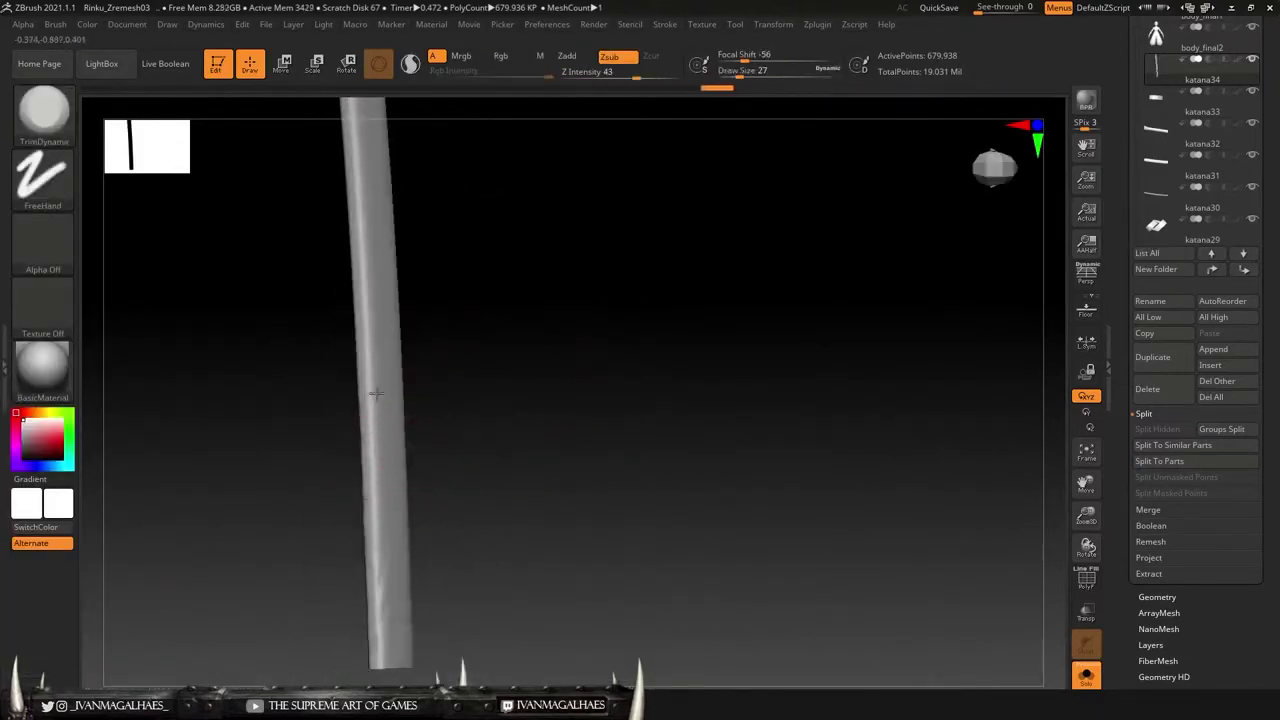
pyautogui.moveTo(371, 391)
pyautogui.mouseDown()
pyautogui.moveTo(549, 263)
pyautogui.moveTo(592, 422)
pyautogui.moveTo(576, 467)
pyautogui.mouseUp()
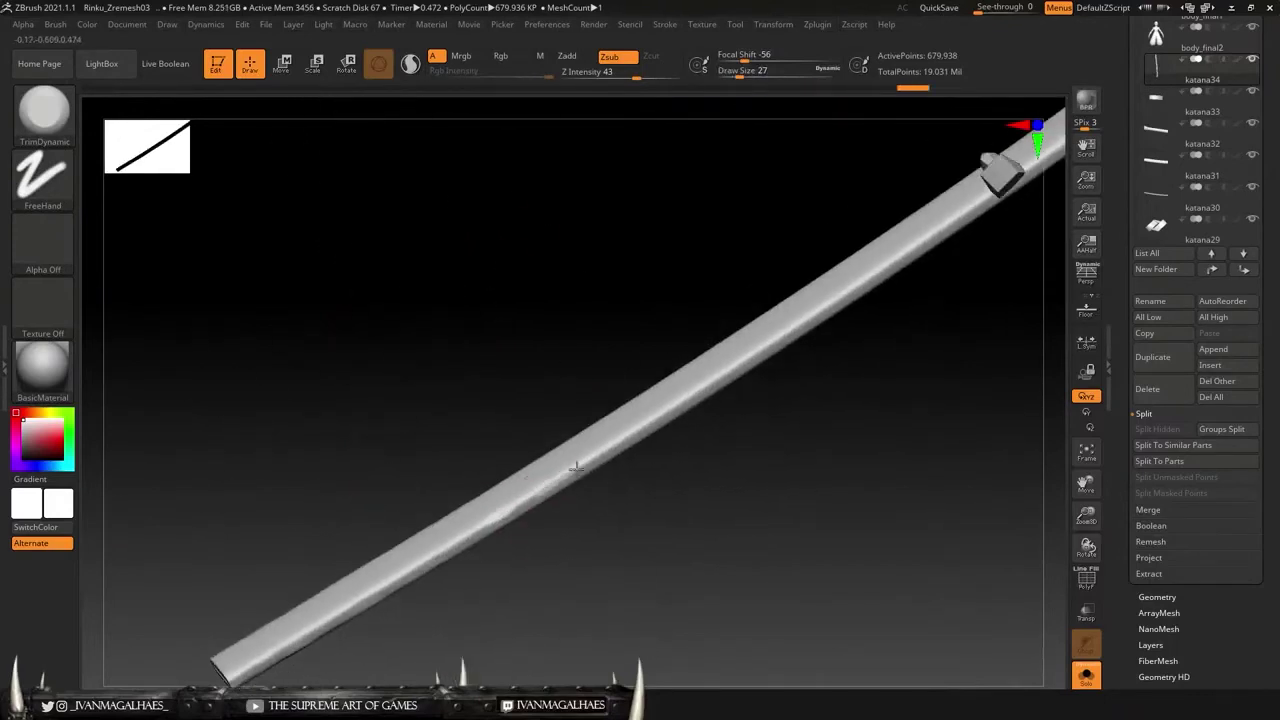
pyautogui.moveTo(500, 513); pyautogui.dragTo(452, 607)
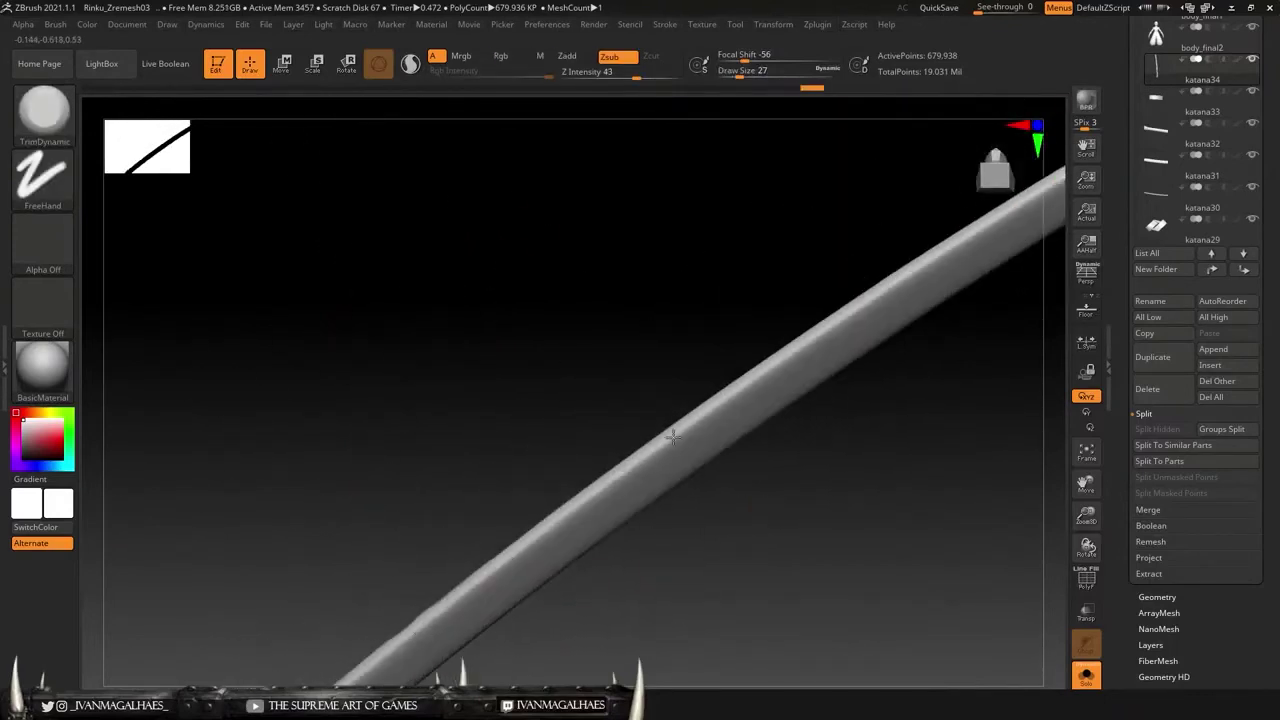
pyautogui.moveTo(673, 437)
pyautogui.mouseDown()
pyautogui.moveTo(720, 400)
pyautogui.moveTo(948, 369)
pyautogui.moveTo(917, 397)
pyautogui.moveTo(802, 340)
pyautogui.moveTo(946, 511)
pyautogui.moveTo(906, 367)
pyautogui.mouseUp()
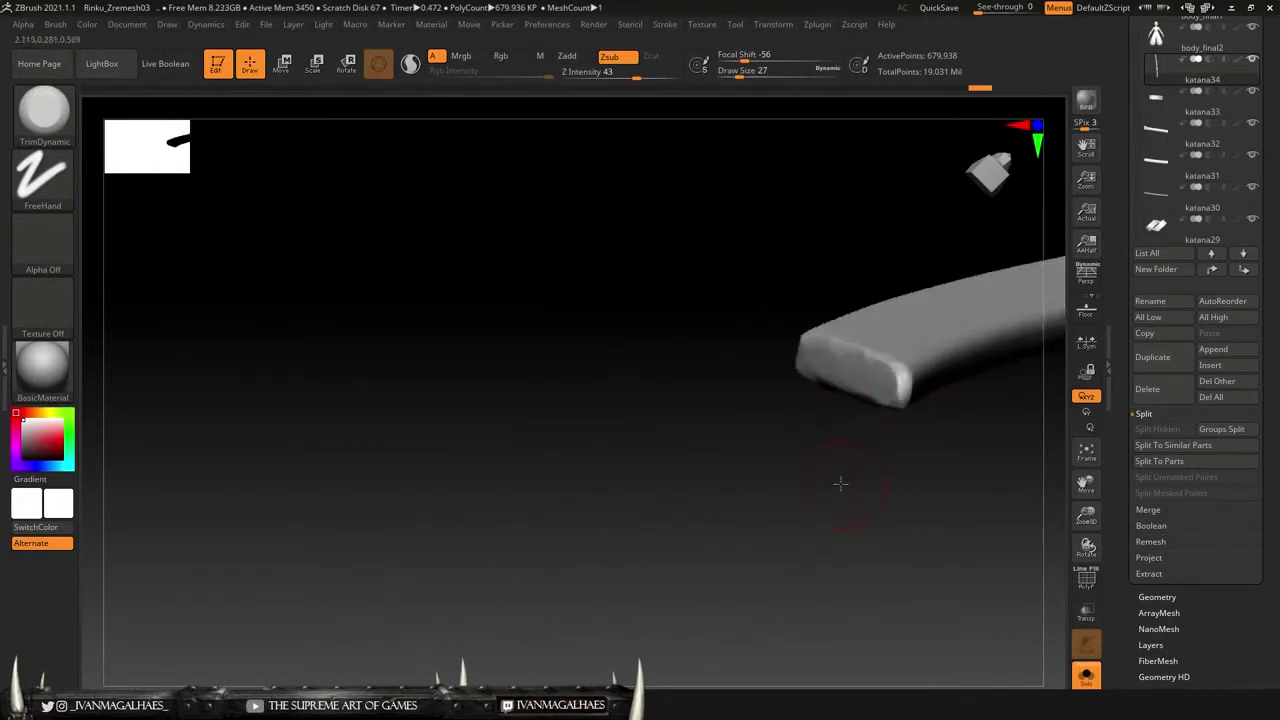
pyautogui.moveTo(840, 483)
pyautogui.mouseDown()
pyautogui.moveTo(777, 491)
pyautogui.moveTo(808, 343)
pyautogui.moveTo(727, 479)
pyautogui.moveTo(760, 360)
pyautogui.moveTo(820, 346)
pyautogui.moveTo(714, 371)
pyautogui.moveTo(758, 405)
pyautogui.moveTo(786, 391)
pyautogui.moveTo(651, 414)
pyautogui.moveTo(717, 291)
pyautogui.moveTo(832, 357)
pyautogui.moveTo(806, 463)
pyautogui.moveTo(706, 566)
pyautogui.moveTo(700, 480)
pyautogui.moveTo(831, 167)
pyautogui.moveTo(829, 480)
pyautogui.moveTo(734, 466)
pyautogui.moveTo(1014, 532)
pyautogui.mouseUp()
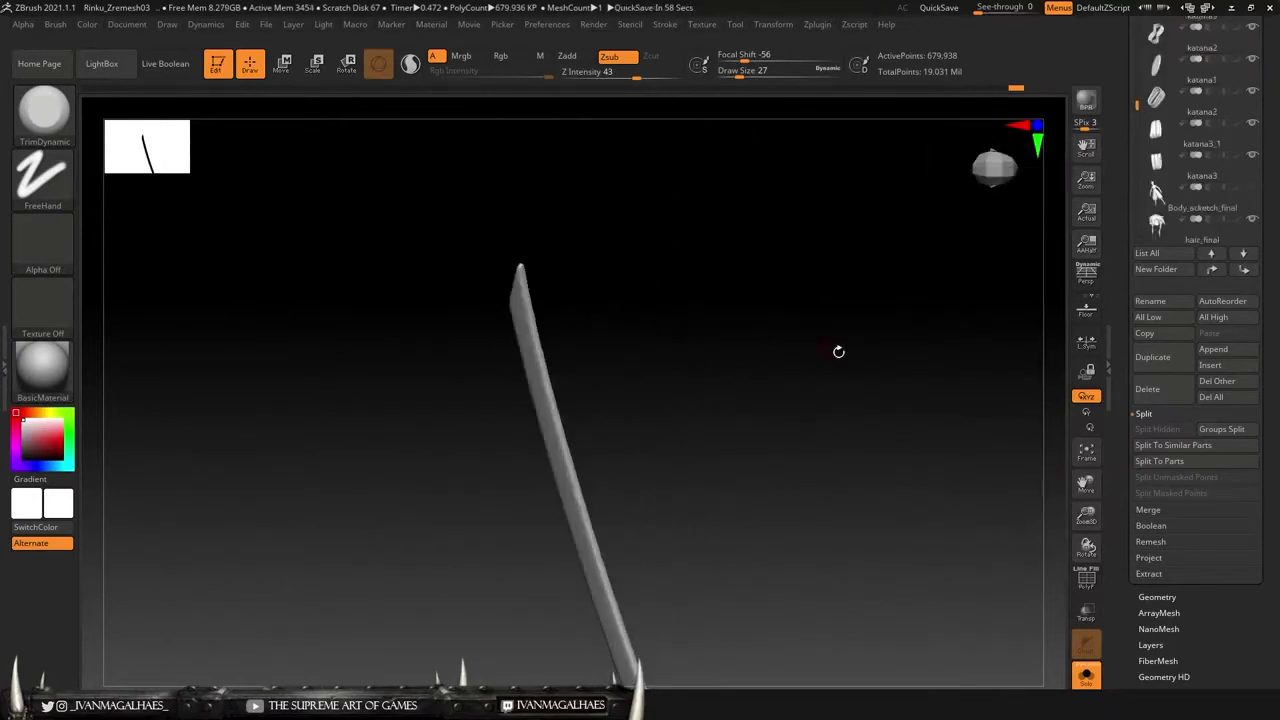
pyautogui.moveTo(838, 351)
pyautogui.mouseDown()
pyautogui.moveTo(691, 386)
pyautogui.moveTo(571, 439)
pyautogui.moveTo(1119, 22)
pyautogui.mouseUp()
# Step: Briefly select the katana1 disc, return to katana34, and carve a stroke with Slash3
pyautogui.keyDown('alt'); pyautogui.click(691, 386); pyautogui.keyUp('alt')
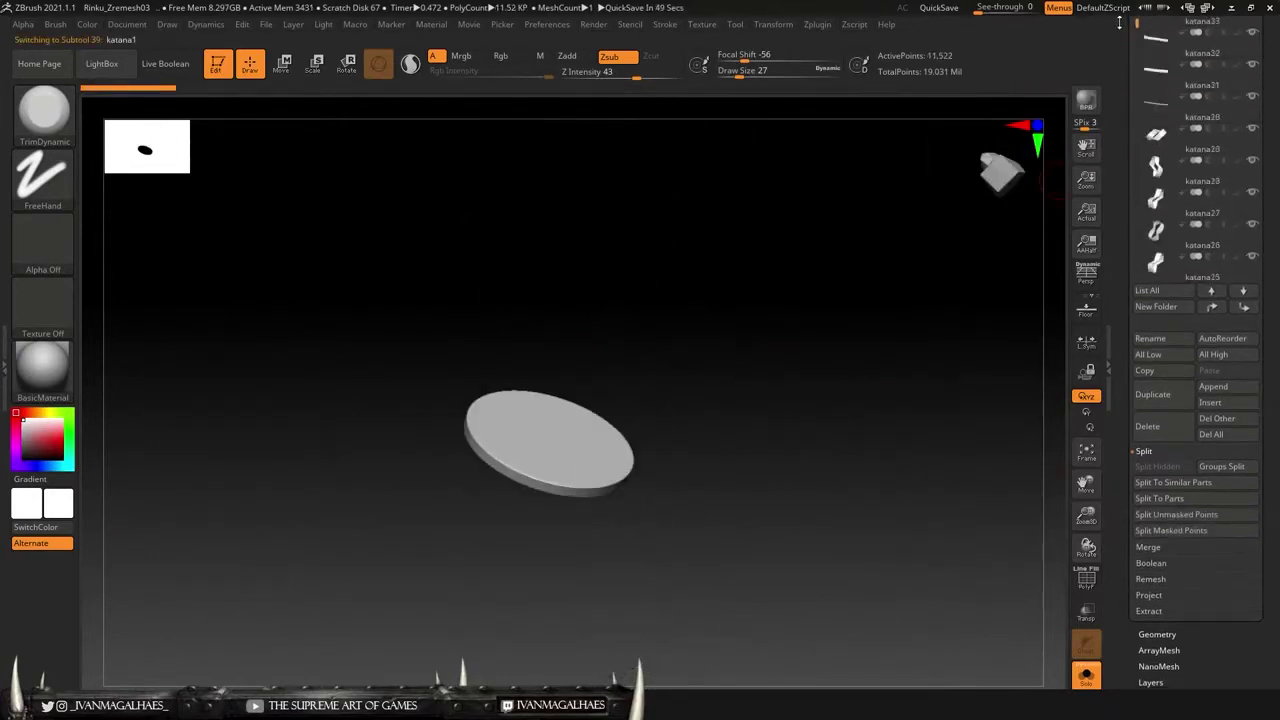
pyautogui.press('b')
pyautogui.press('d')
pyautogui.press('s')
pyautogui.moveTo(563, 463)
pyautogui.mouseDown()
pyautogui.moveTo(534, 401)
pyautogui.moveTo(382, 415)
pyautogui.mouseUp()
pyautogui.press('b')
pyautogui.press('s')
pyautogui.press('3')
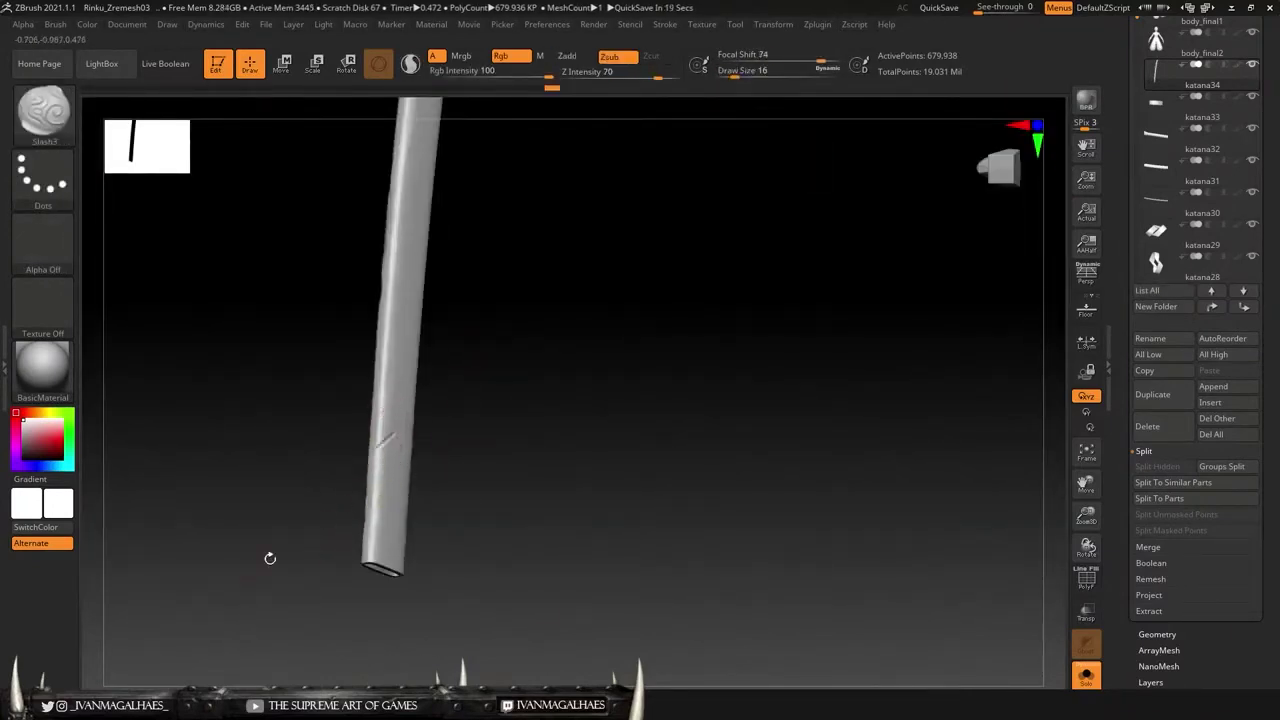
pyautogui.moveTo(269, 558)
pyautogui.mouseDown()
pyautogui.moveTo(440, 396)
pyautogui.moveTo(540, 389)
pyautogui.moveTo(410, 430)
pyautogui.mouseUp()
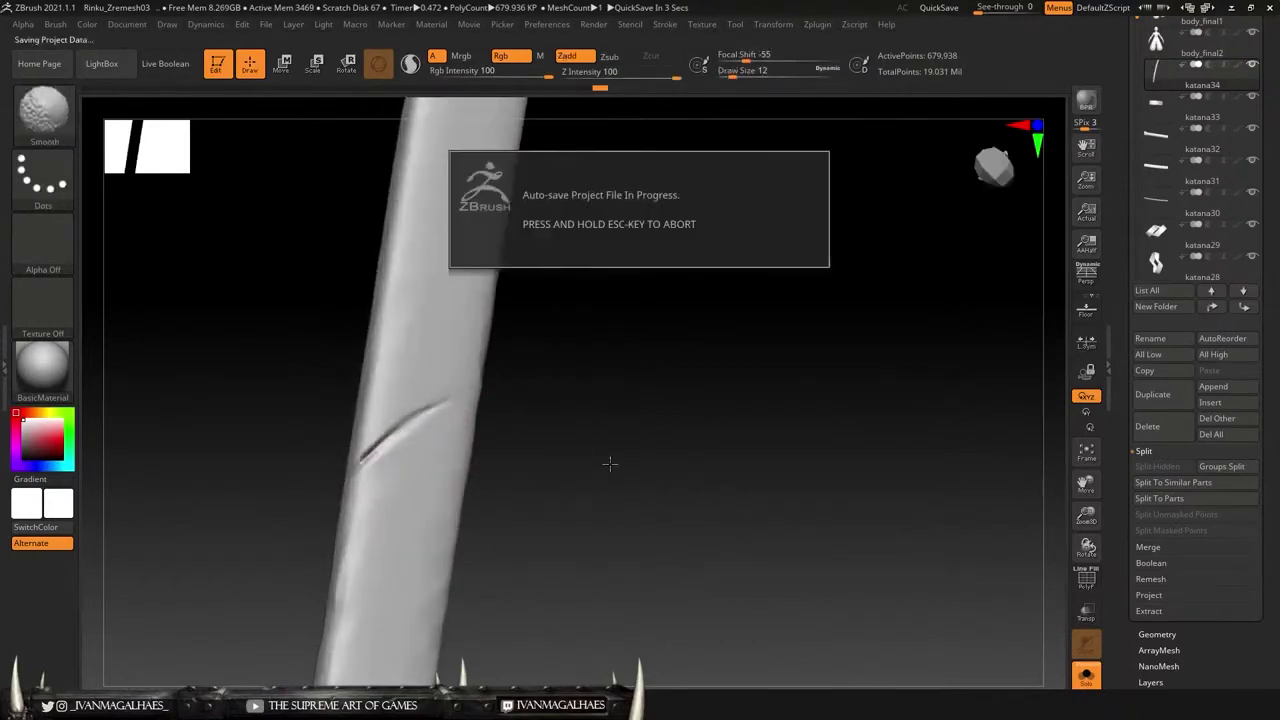
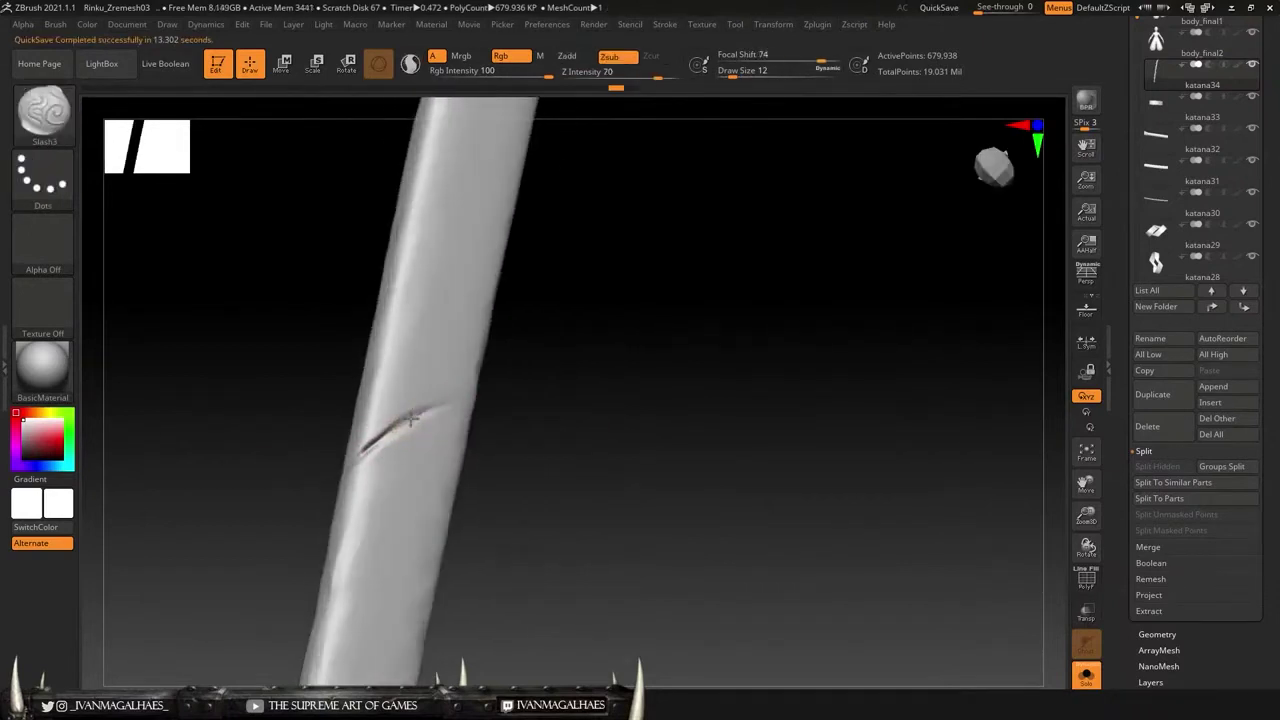
# Step: With DamStandard, extend the slash crease further down the katana rod
pyautogui.press('b')
pyautogui.press('d')
pyautogui.press('s')
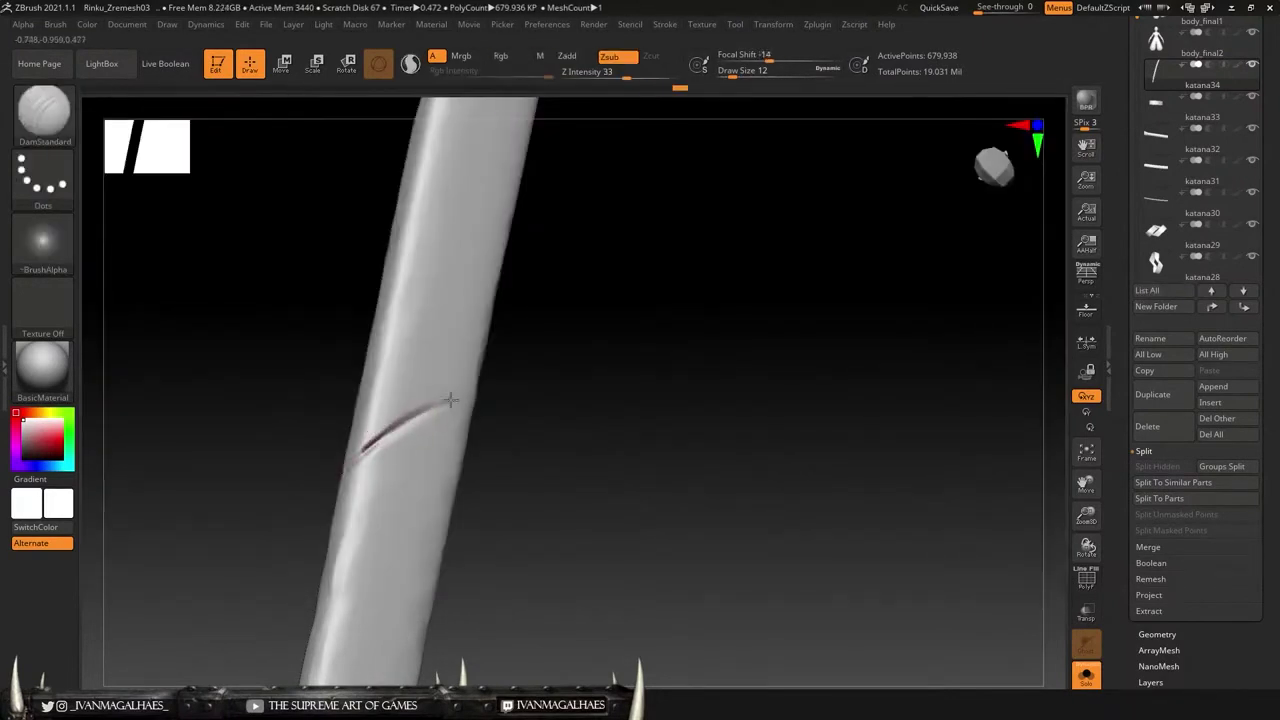
pyautogui.moveTo(451, 400)
pyautogui.mouseDown(button='right')
pyautogui.moveTo(350, 476)
pyautogui.moveTo(603, 457)
pyautogui.moveTo(582, 328)
pyautogui.moveTo(431, 375)
pyautogui.mouseUp(button='right')
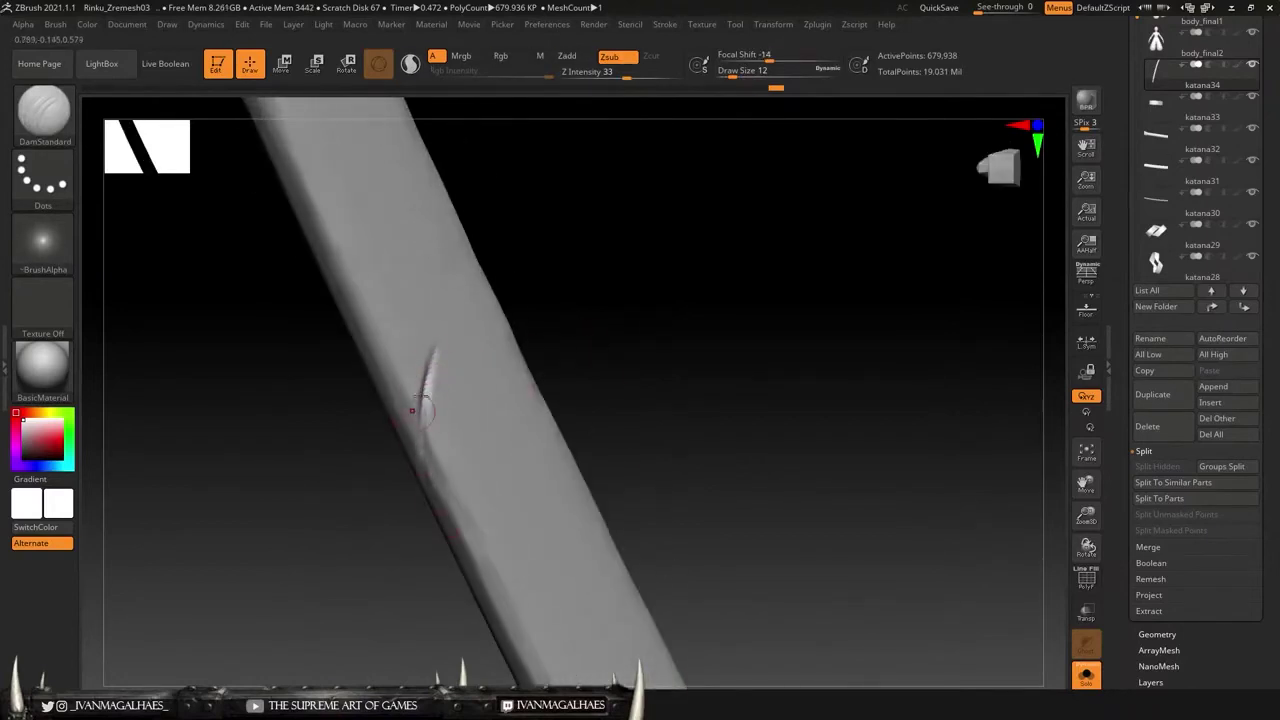
pyautogui.moveTo(412, 410); pyautogui.dragTo(418, 478)
pyautogui.moveTo(423, 402); pyautogui.dragTo(426, 458)
pyautogui.moveTo(426, 458); pyautogui.dragTo(449, 354, button='right')
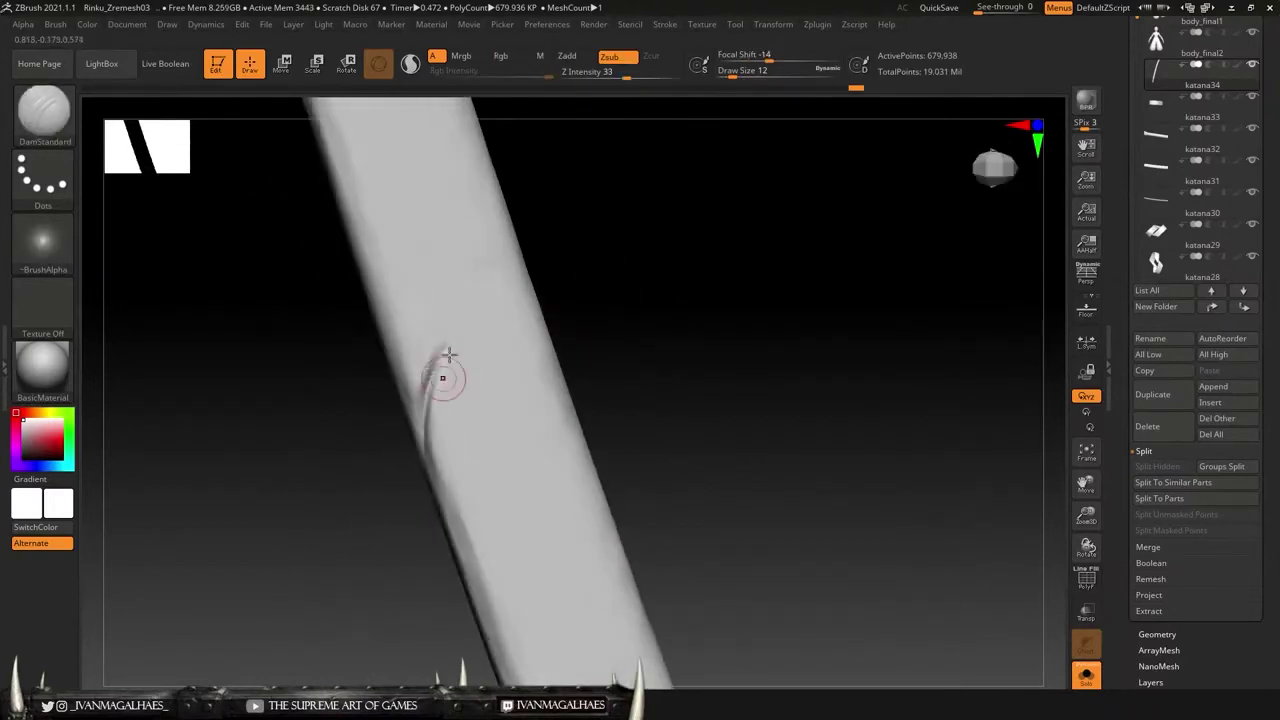
# Step: Subdivide the rod to SDiv 4 (about 2.7 million points) and carve a curved groove down its edge
pyautogui.click(1157, 634)
pyautogui.hotkey('ctrl', 'd')
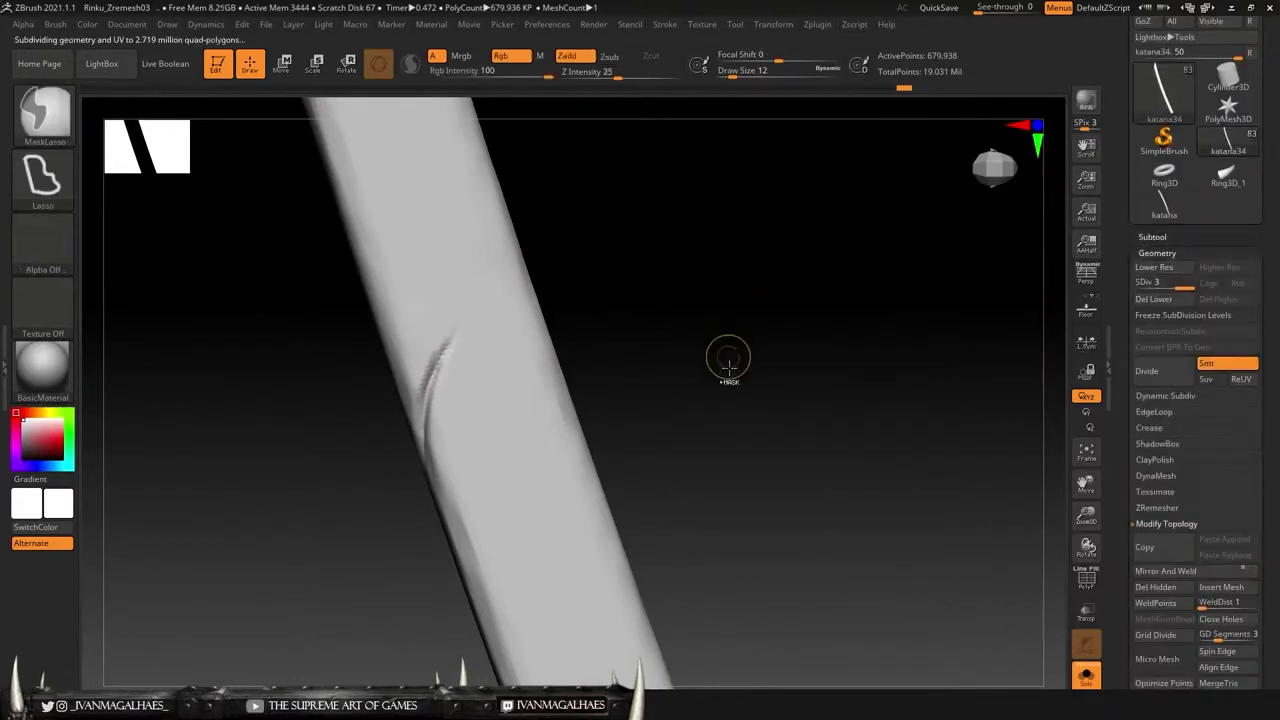
pyautogui.moveTo(576, 358)
pyautogui.mouseDown(button='right')
pyautogui.moveTo(691, 377)
pyautogui.moveTo(570, 356)
pyautogui.mouseUp(button='right')
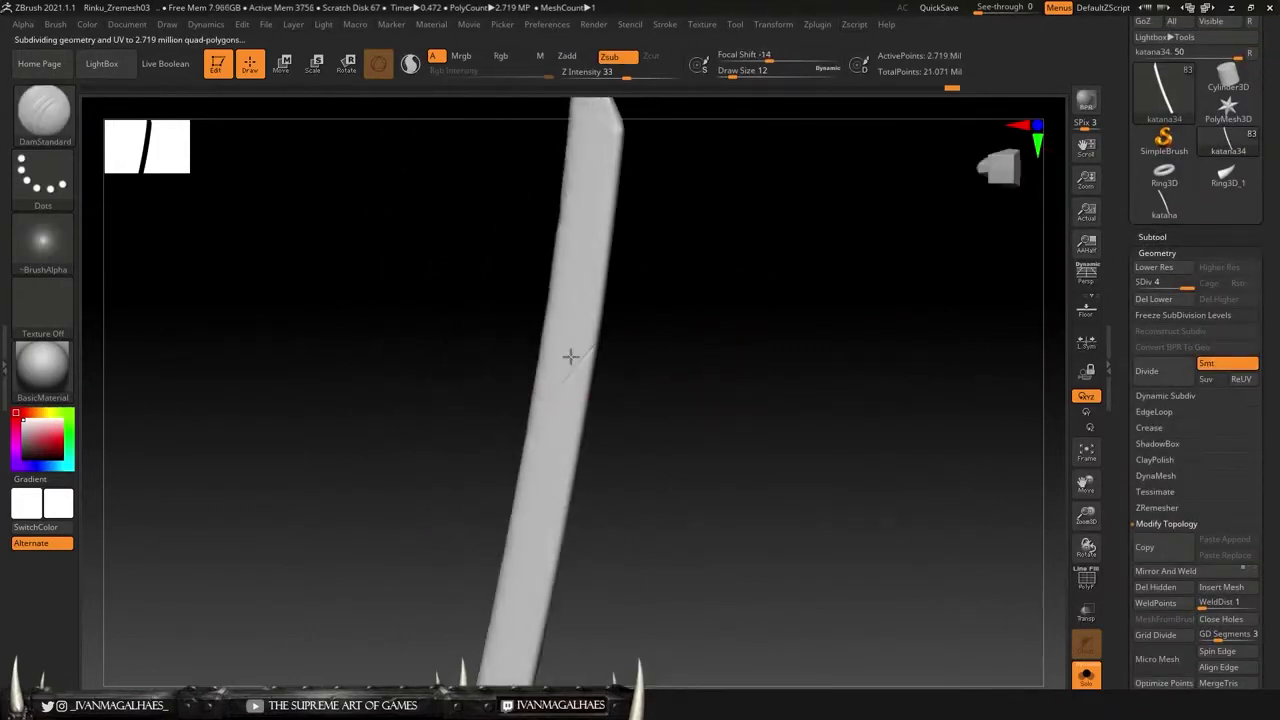
pyautogui.moveTo(554, 330); pyautogui.dragTo(577, 373)
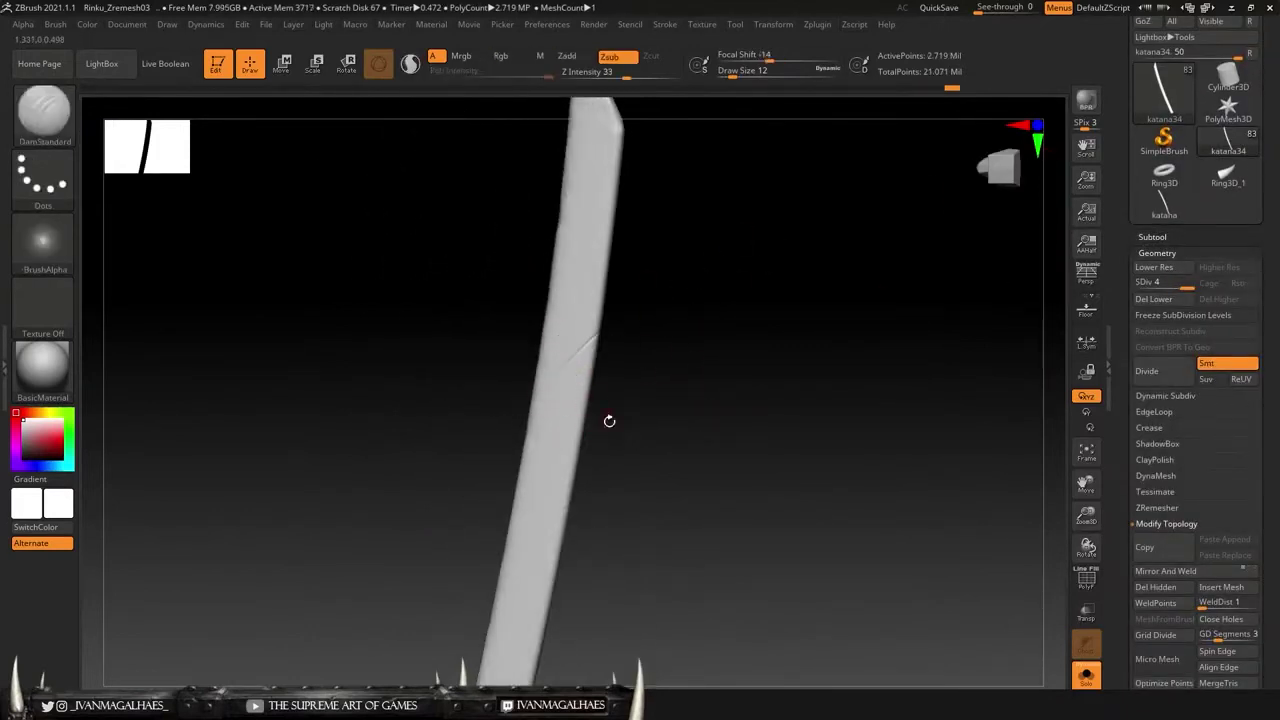
pyautogui.moveTo(609, 421)
pyautogui.mouseDown(button='right')
pyautogui.moveTo(863, 434)
pyautogui.moveTo(613, 327)
pyautogui.mouseUp(button='right')
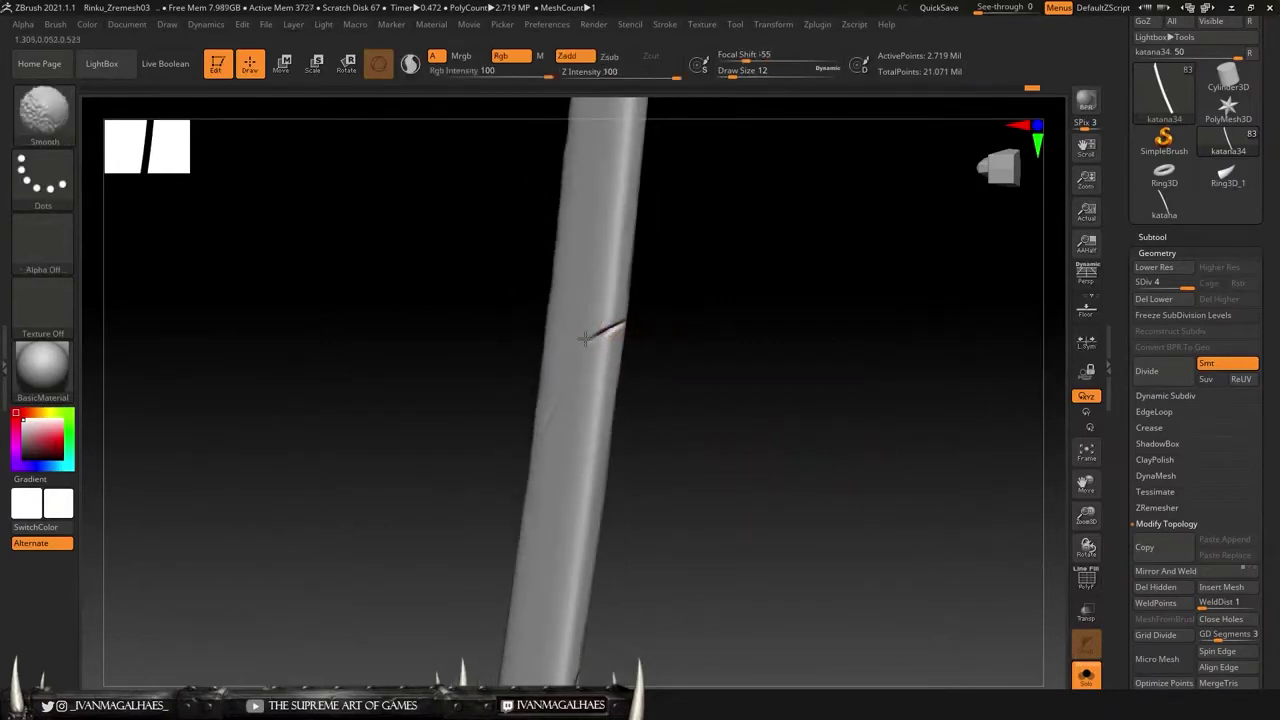
pyautogui.moveTo(584, 338); pyautogui.dragTo(538, 441)
pyautogui.moveTo(527, 543)
pyautogui.mouseDown(button='right')
pyautogui.moveTo(743, 466)
pyautogui.moveTo(594, 414)
pyautogui.moveTo(486, 251)
pyautogui.moveTo(665, 335)
pyautogui.moveTo(571, 423)
pyautogui.moveTo(654, 414)
pyautogui.moveTo(700, 440)
pyautogui.mouseUp(button='right')
pyautogui.click(1157, 248)
# Step: Select the katana32 rod and DynaMesh it at resolution 1176
pyautogui.click(1200, 372)
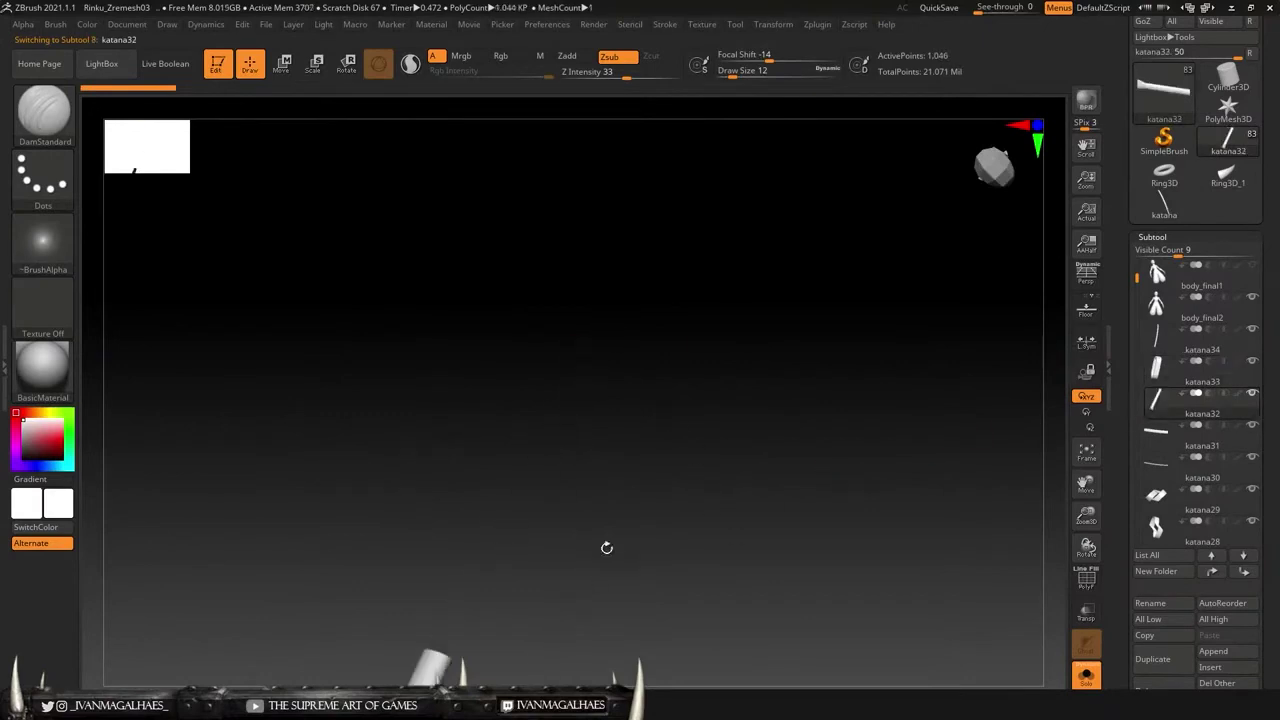
pyautogui.keyDown('ctrl'); pyautogui.moveTo(611, 491); pyautogui.dragTo(614, 420, button='right'); pyautogui.keyUp('ctrl')
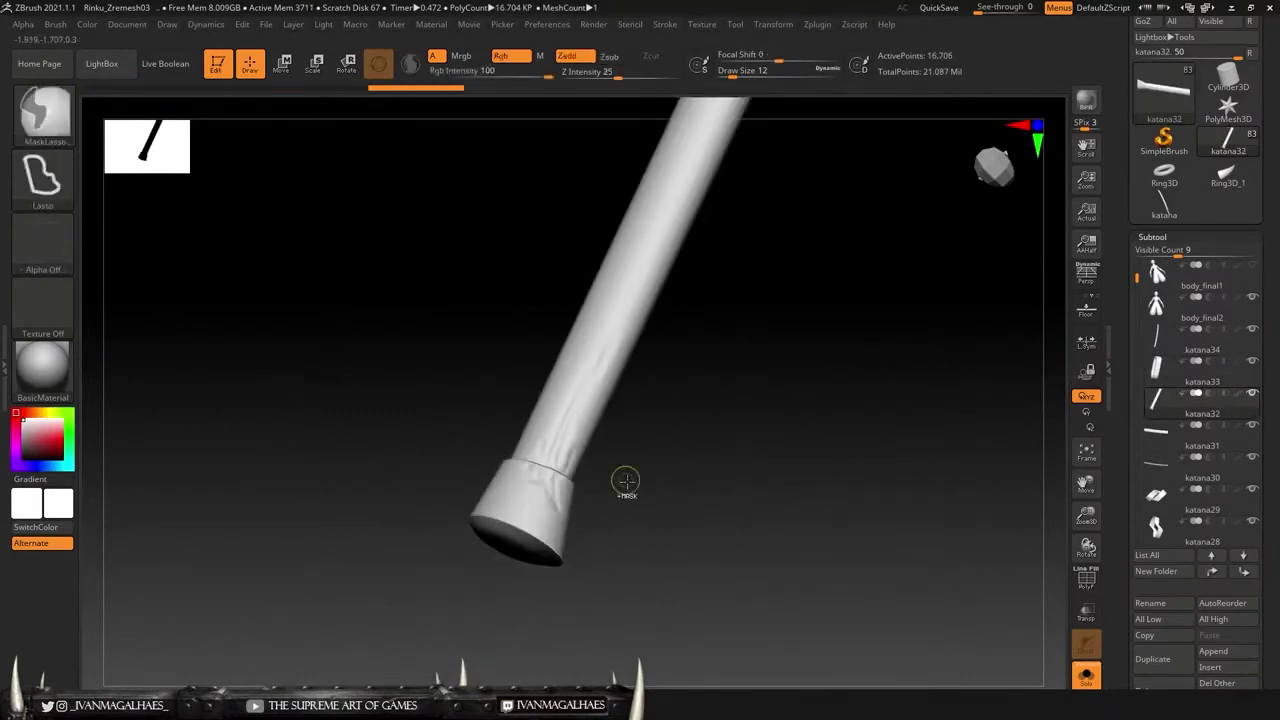
pyautogui.click(1152, 237)
pyautogui.click(1157, 254)
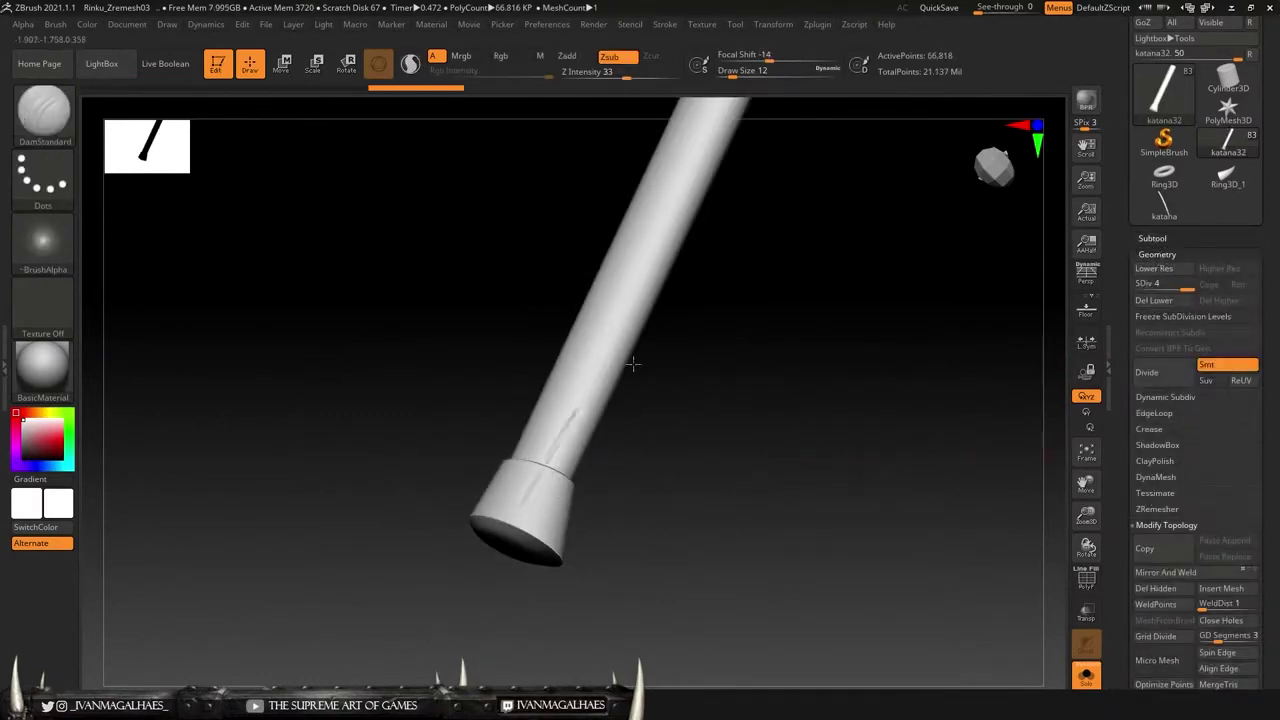
pyautogui.click(1167, 477)
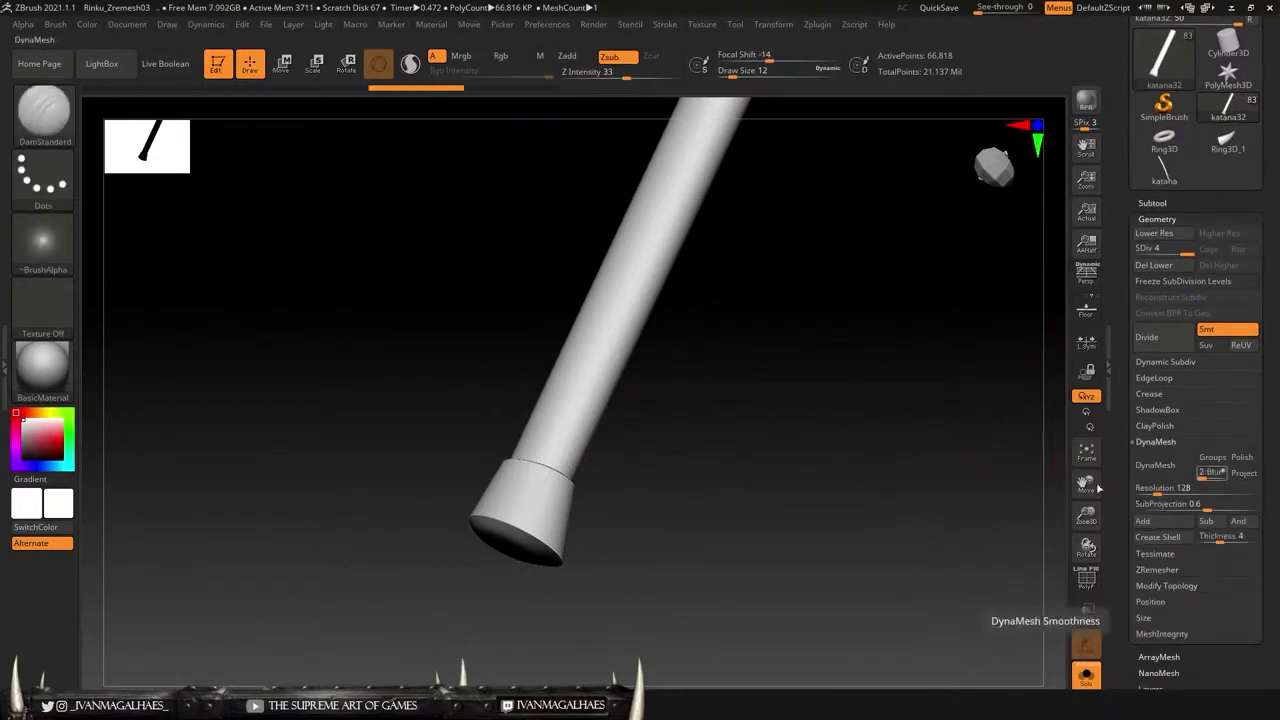
pyautogui.click(1167, 477)
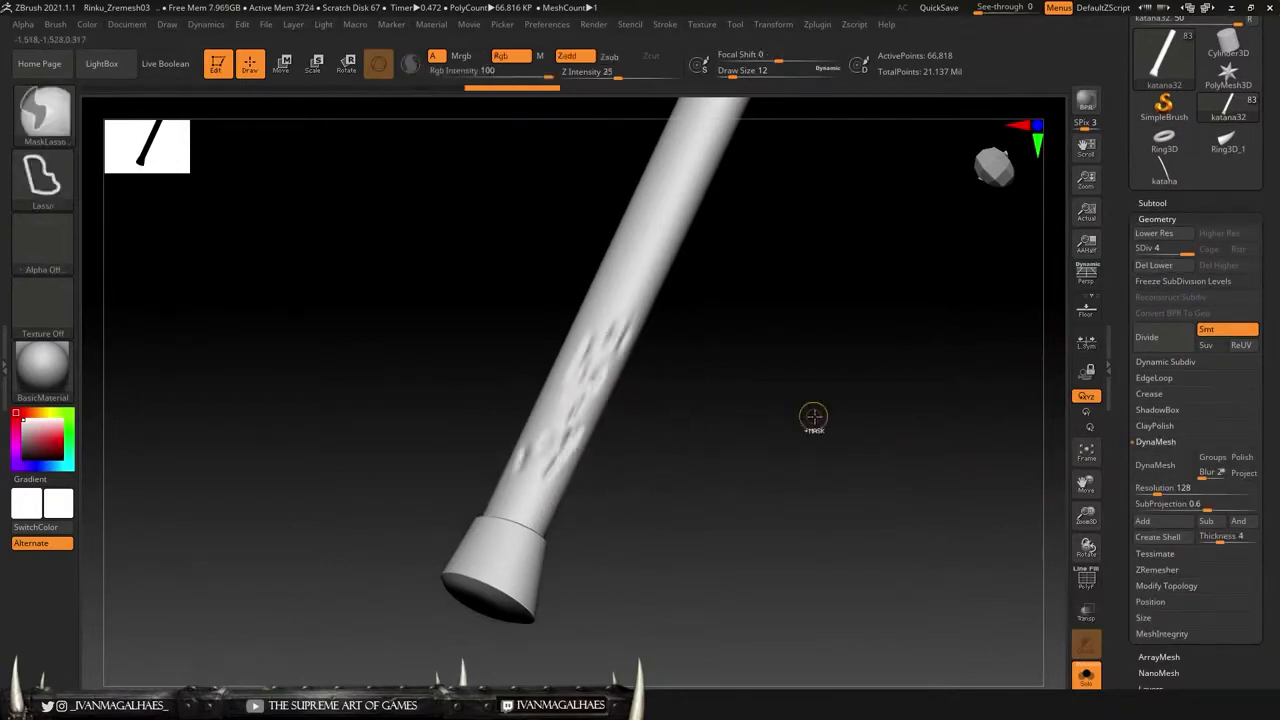
pyautogui.keyDown('ctrl'); pyautogui.moveTo(813, 416); pyautogui.dragTo(818, 440); pyautogui.keyUp('ctrl')
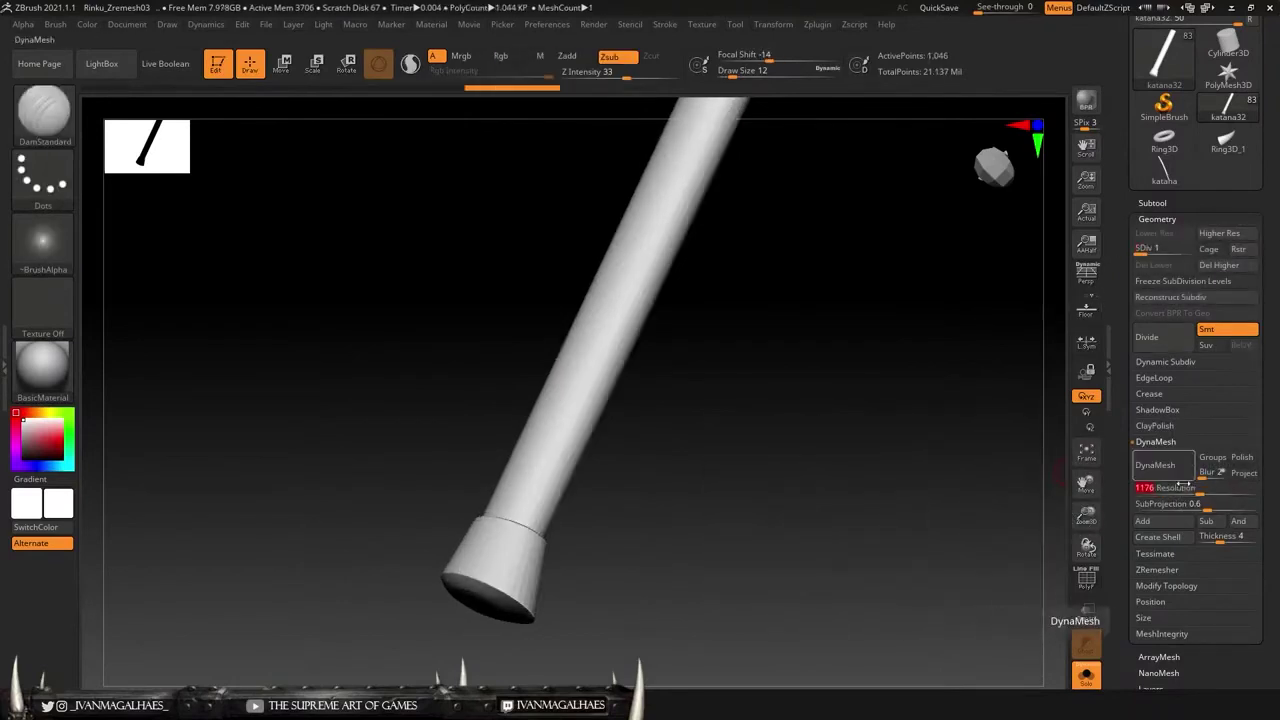
pyautogui.keyDown('ctrl'); pyautogui.moveTo(1000, 494); pyautogui.dragTo(989, 523); pyautogui.keyUp('ctrl')
# Step: Shift-smooth the katana32 shaft clean and turn the rod so its end cap shows
pyautogui.press('shift')
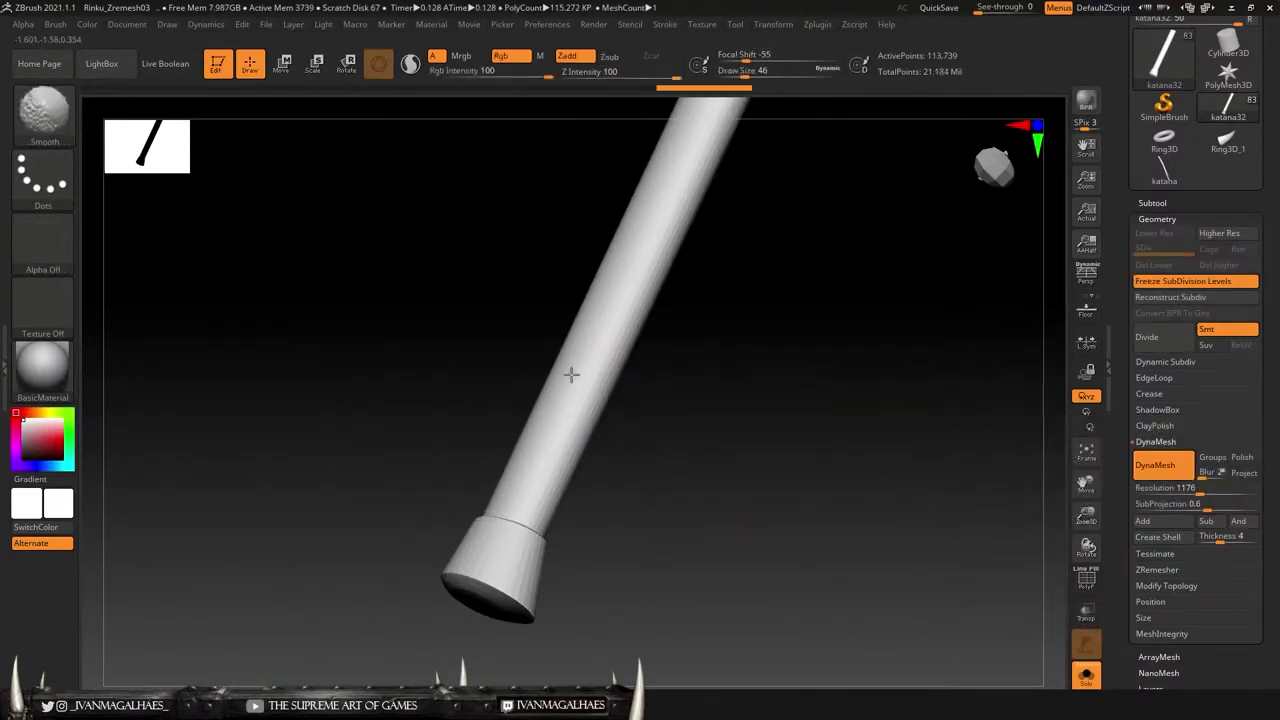
pyautogui.keyDown('shift'); pyautogui.moveTo(507, 521); pyautogui.dragTo(537, 471); pyautogui.keyUp('shift')
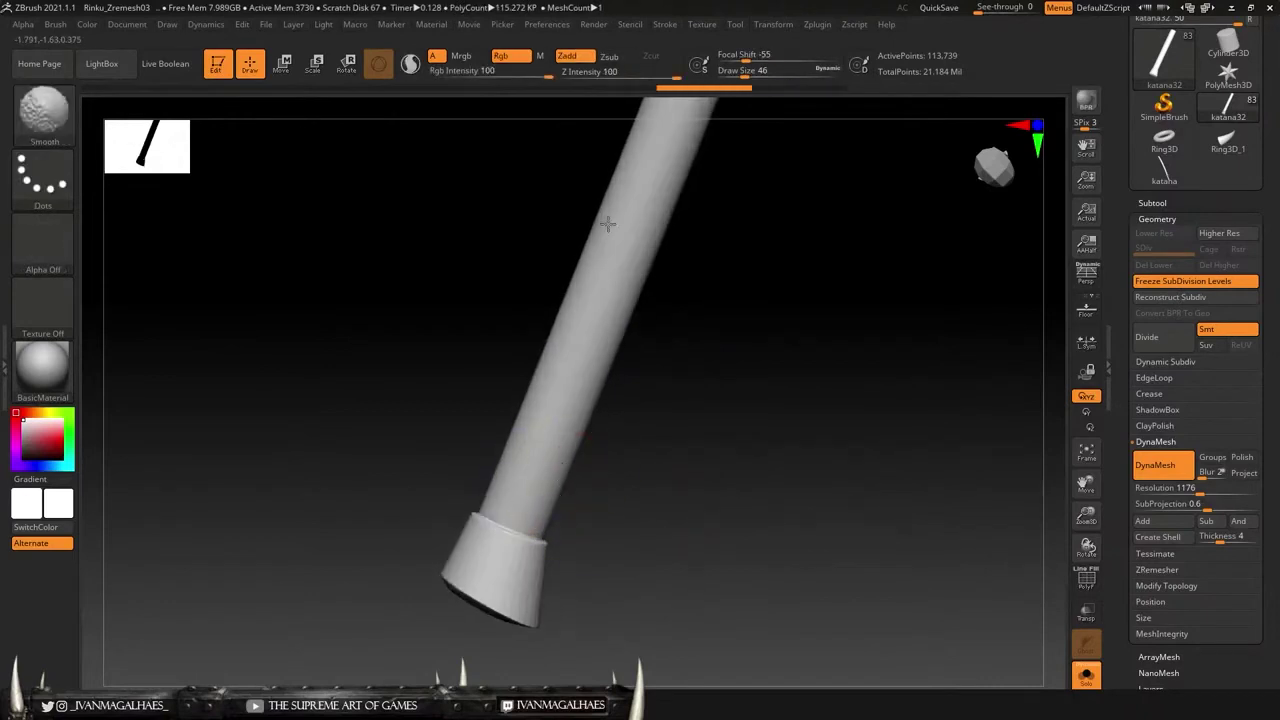
pyautogui.moveTo(514, 582); pyautogui.dragTo(513, 543, button='right')
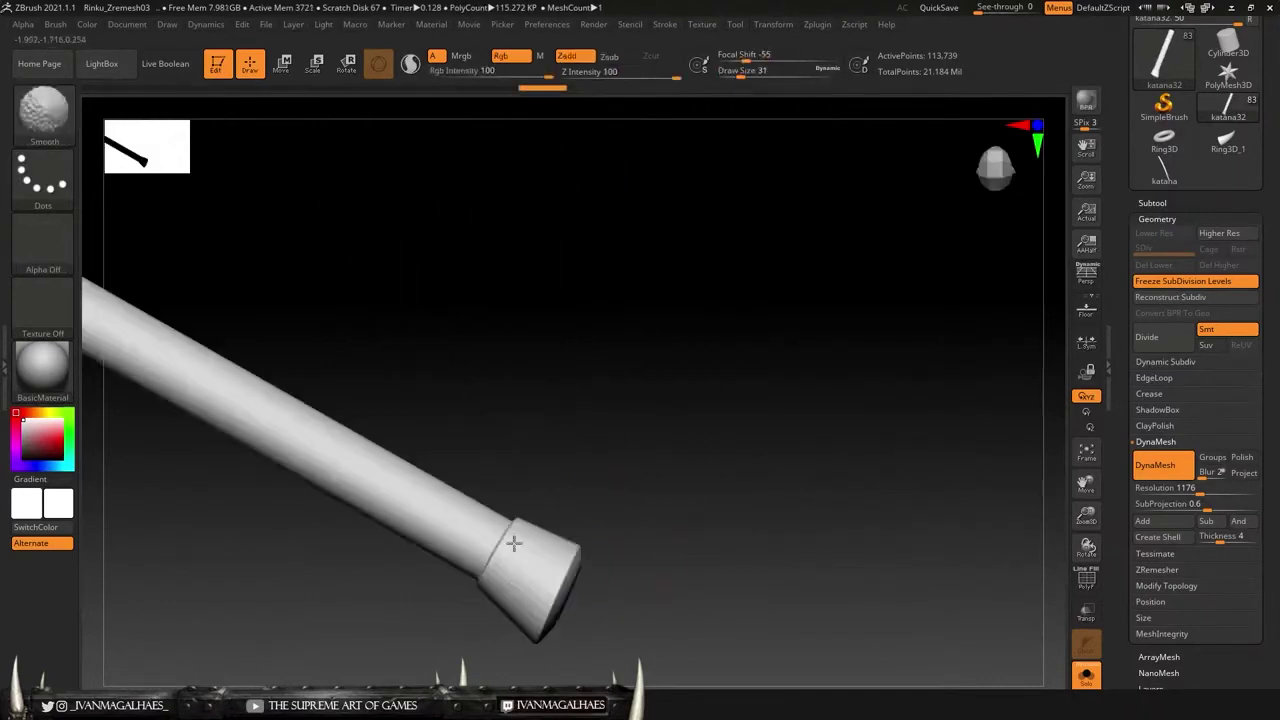
pyautogui.moveTo(678, 540); pyautogui.dragTo(601, 385)
pyautogui.moveTo(310, 245)
pyautogui.mouseDown(button='right')
pyautogui.moveTo(589, 240)
pyautogui.moveTo(566, 480)
pyautogui.mouseUp(button='right')
pyautogui.moveTo(891, 337); pyautogui.dragTo(620, 260, button='right')
# Step: Pick the TrimDynamic brush, sizing it to 12 and then 7
pyautogui.click(50, 110)
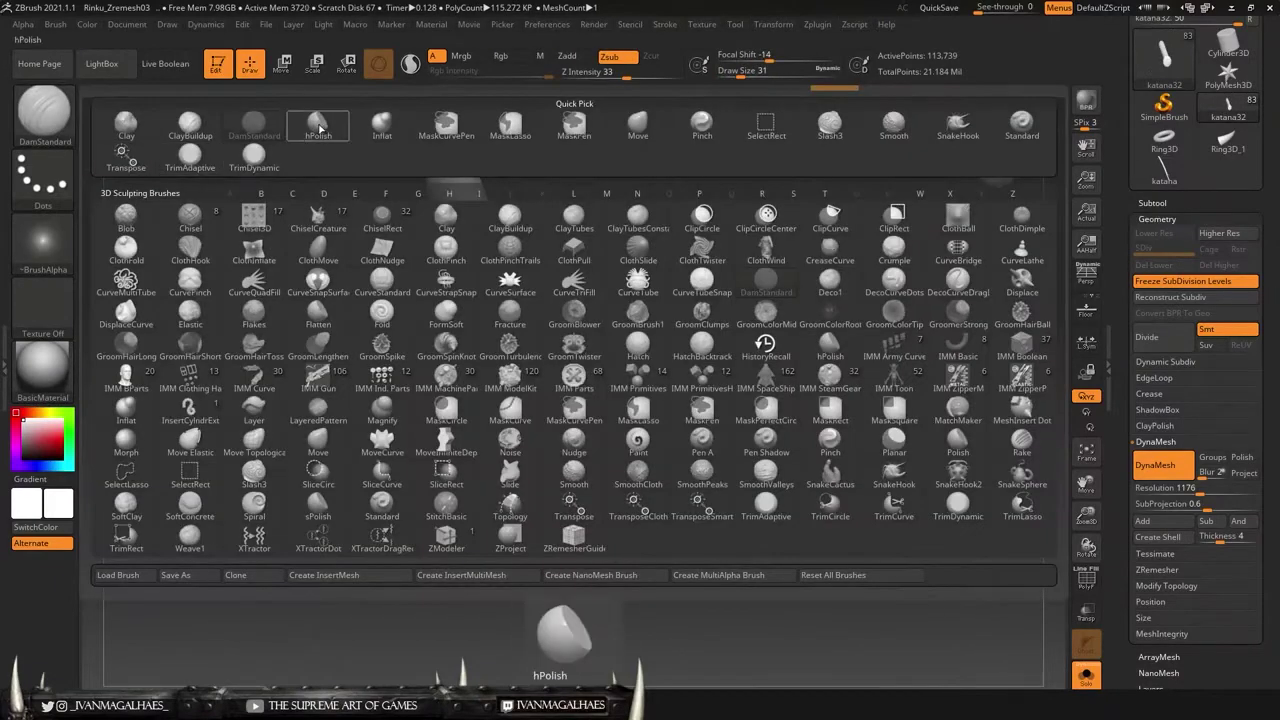
pyautogui.press('t')
pyautogui.press('d')
pyautogui.press('s')
pyautogui.click(678, 367)
pyautogui.moveTo(678, 367)
pyautogui.mouseDown(button='right')
pyautogui.moveTo(509, 289)
pyautogui.moveTo(536, 283)
pyautogui.moveTo(586, 356)
pyautogui.moveTo(530, 441)
pyautogui.mouseUp(button='right')
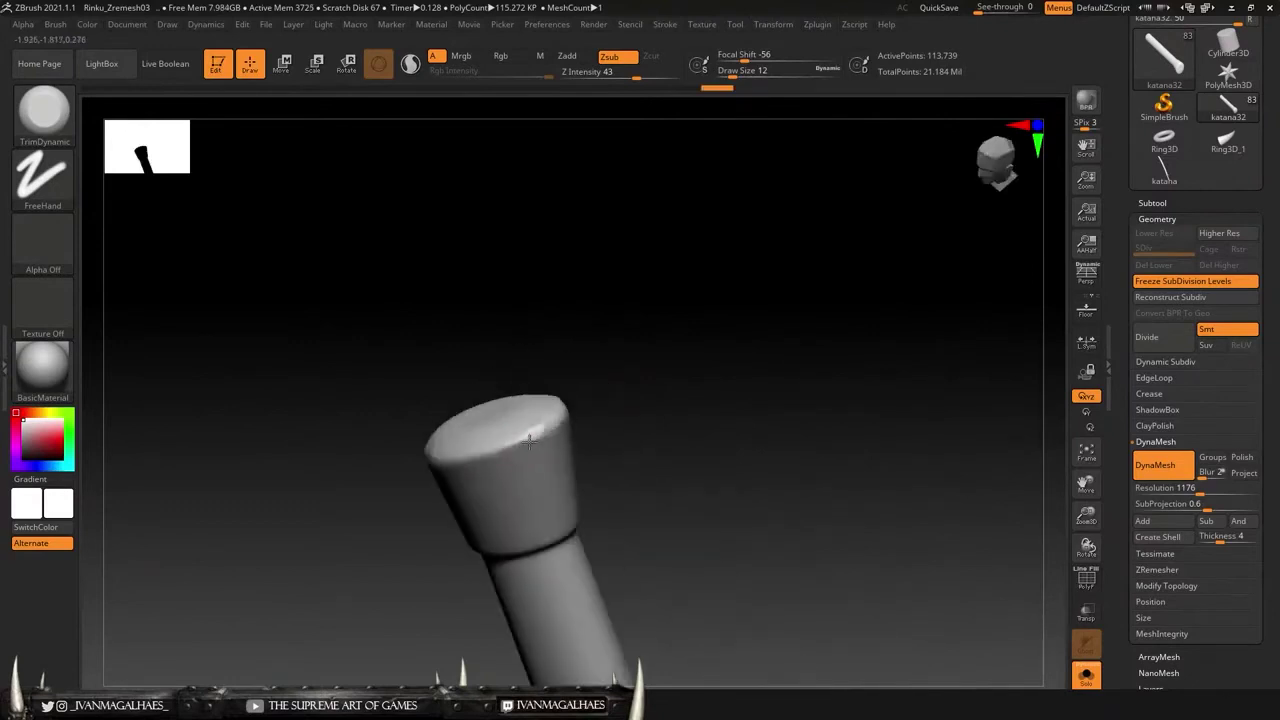
pyautogui.moveTo(446, 439)
pyautogui.mouseDown(button='right')
pyautogui.moveTo(597, 343)
pyautogui.moveTo(586, 417)
pyautogui.moveTo(403, 403)
pyautogui.moveTo(341, 372)
pyautogui.moveTo(197, 455)
pyautogui.moveTo(523, 466)
pyautogui.moveTo(534, 363)
pyautogui.moveTo(595, 468)
pyautogui.mouseUp(button='right')
pyautogui.press('s')
pyautogui.click(582, 417)
pyautogui.moveTo(406, 487); pyautogui.dragTo(197, 203, button='right')
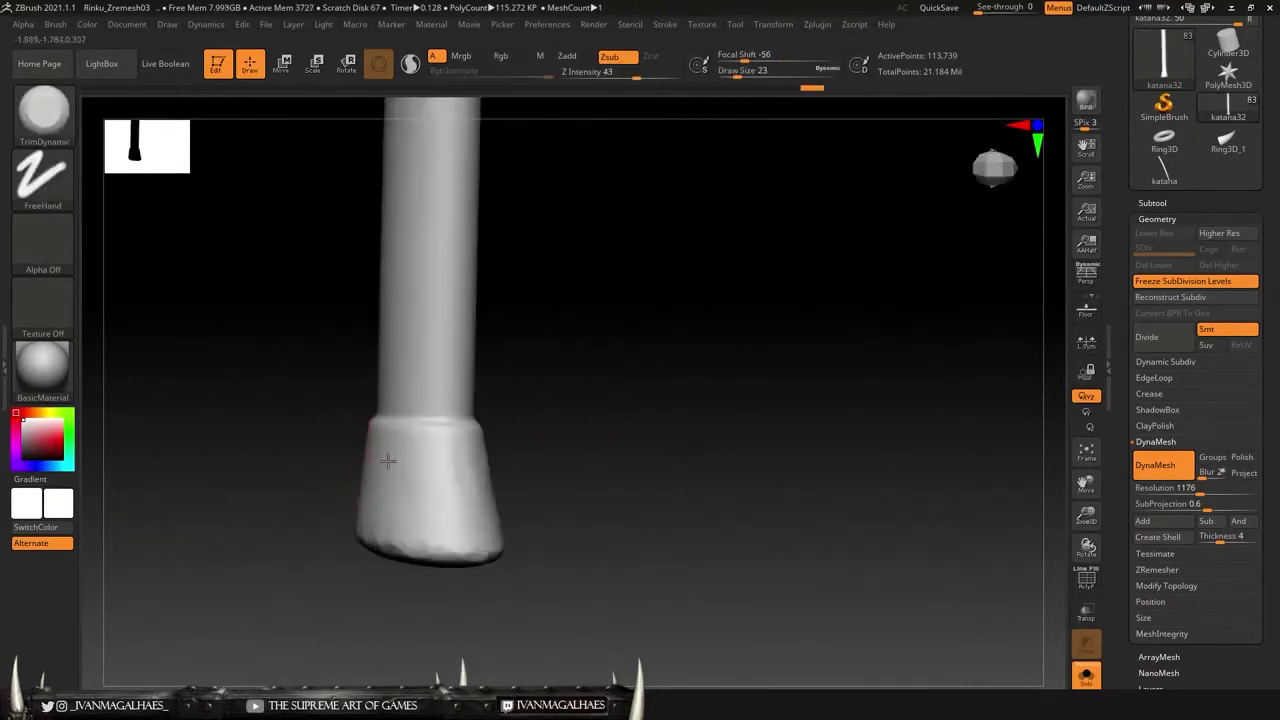
# Step: Carve a slash across the rod's end cap with the Slash3 brush at size 5
pyautogui.press('b')
pyautogui.click(254, 483)
pyautogui.press('s')
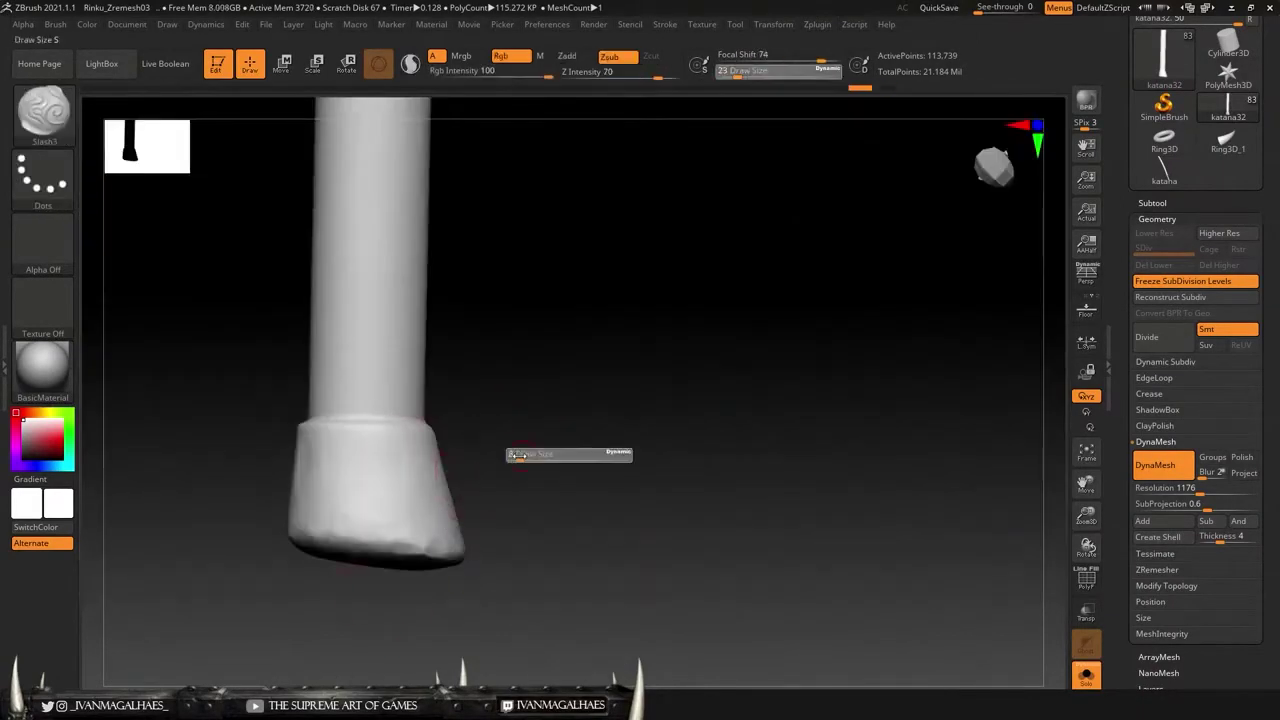
pyautogui.moveTo(437, 509); pyautogui.dragTo(603, 383, button='right')
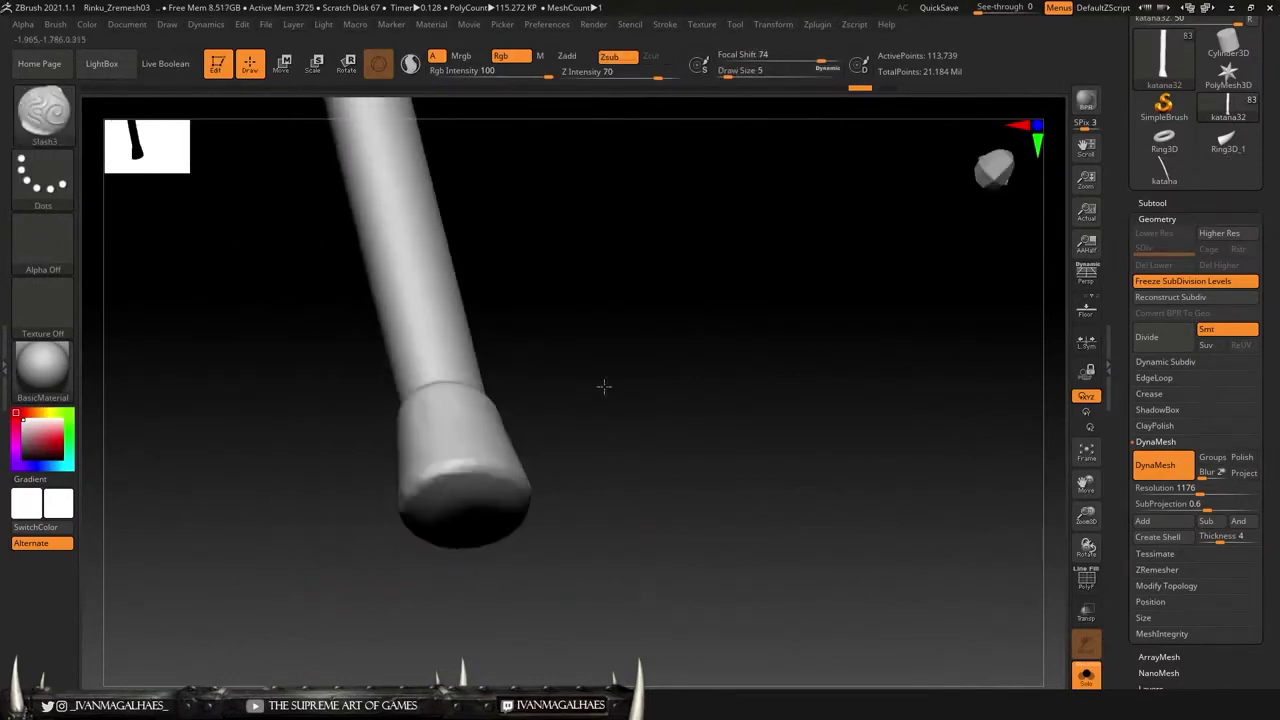
pyautogui.moveTo(429, 480); pyautogui.dragTo(509, 443)
pyautogui.moveTo(614, 431); pyautogui.dragTo(440, 471, button='right')
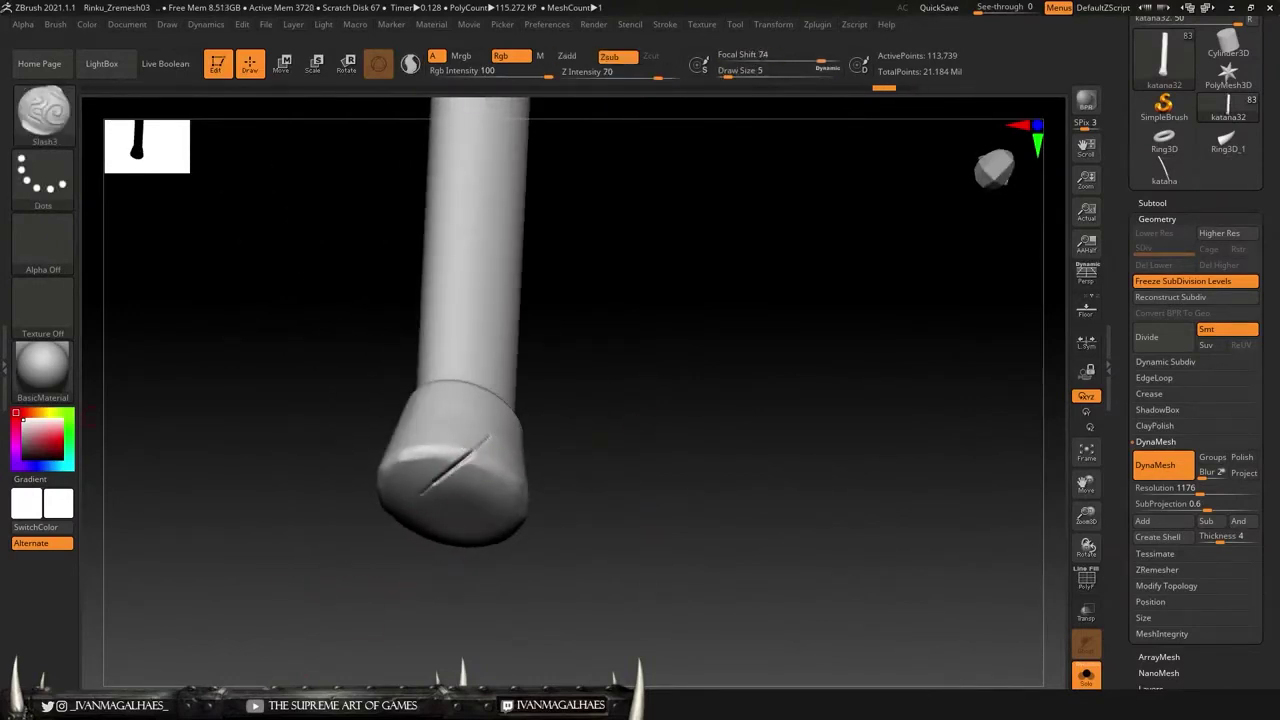
pyautogui.moveTo(679, 416); pyautogui.dragTo(459, 458, button='right')
# Step: Switch to DamStandard and turn the slashed end cap toward the view
pyautogui.press('b')
pyautogui.press('d')
pyautogui.press('s')
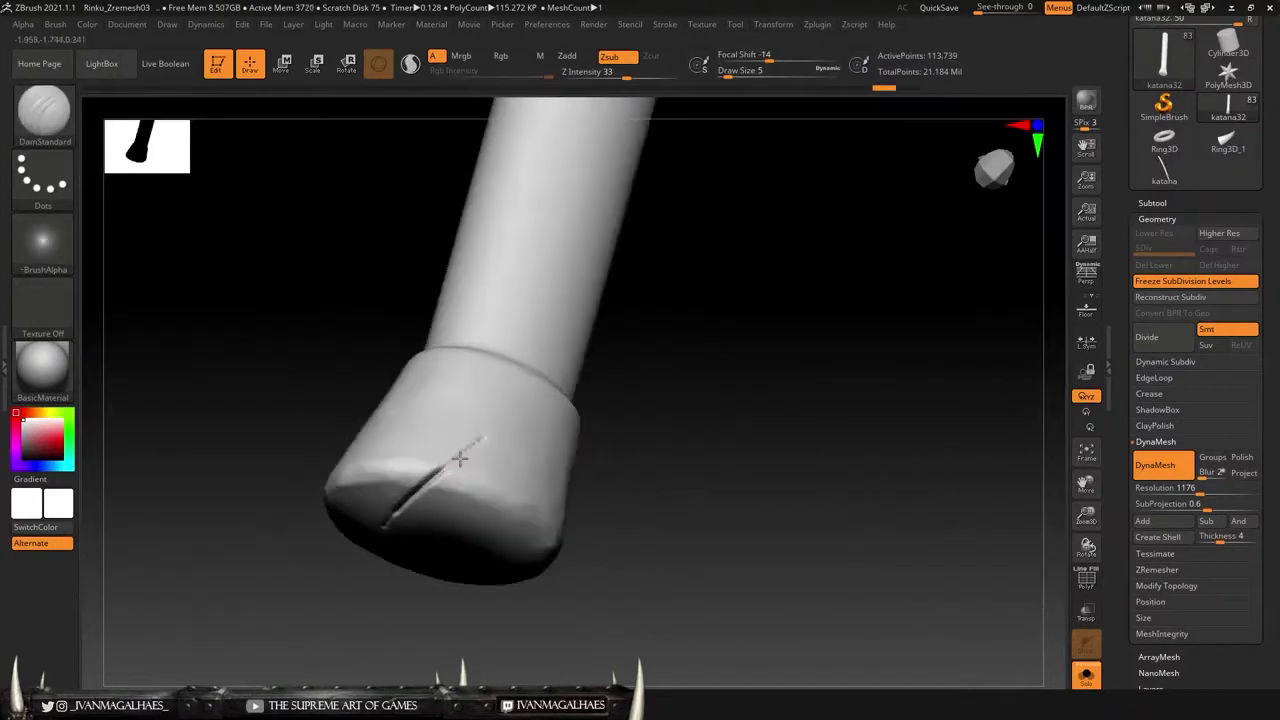
pyautogui.press('ctrl')
pyautogui.moveTo(524, 425)
pyautogui.mouseDown(button='right')
pyautogui.moveTo(723, 460)
pyautogui.moveTo(462, 458)
pyautogui.mouseUp(button='right')
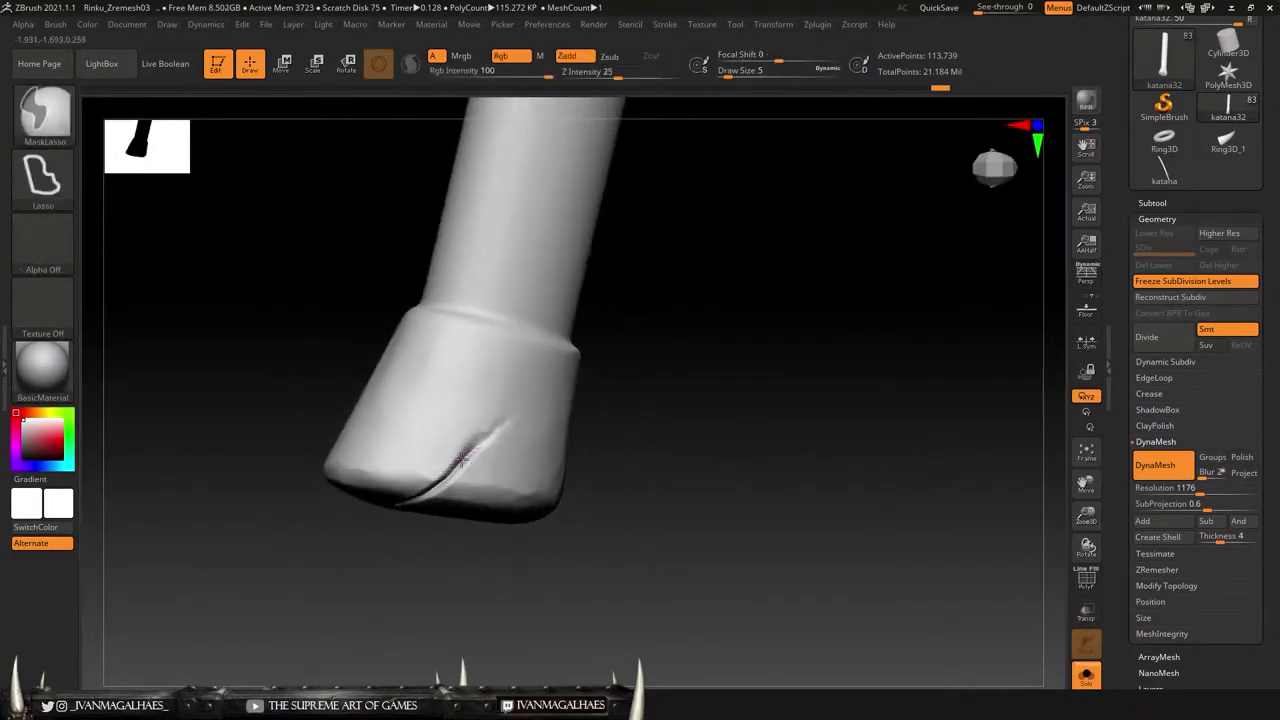
pyautogui.moveTo(512, 412)
pyautogui.mouseDown(button='right')
pyautogui.moveTo(666, 463)
pyautogui.moveTo(452, 358)
pyautogui.mouseUp(button='right')
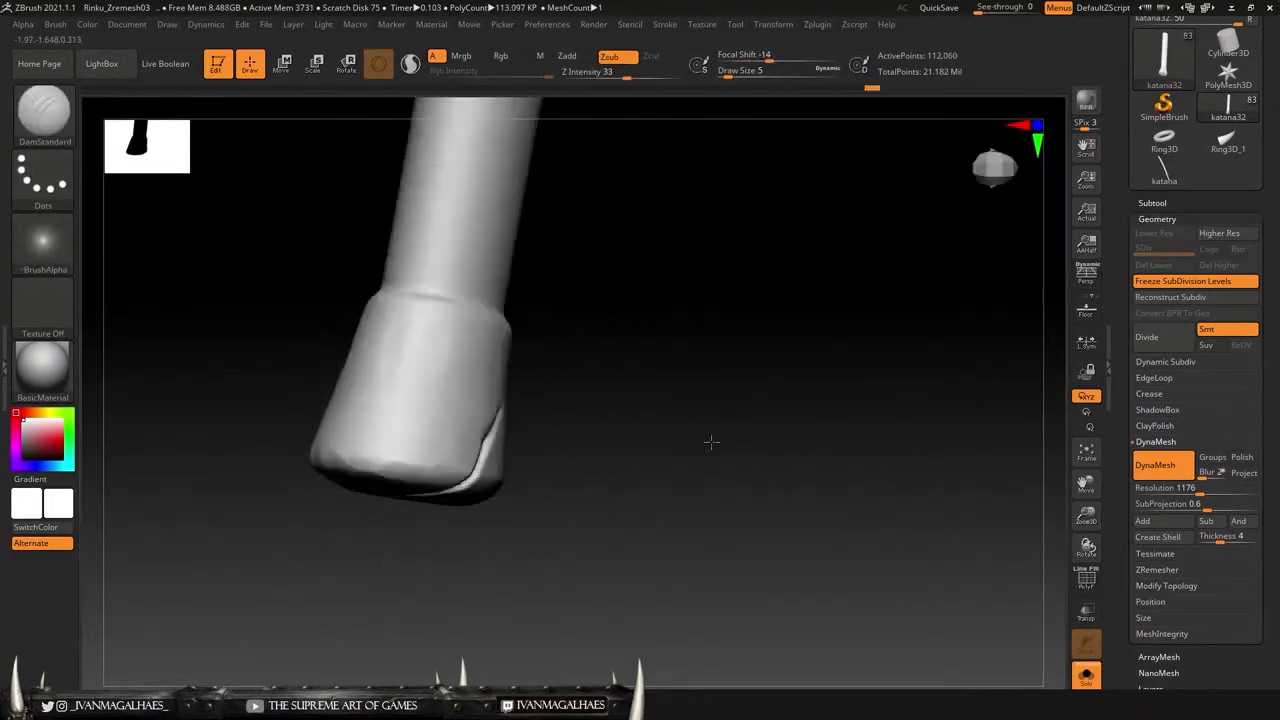
pyautogui.moveTo(637, 373)
pyautogui.mouseDown(button='right')
pyautogui.moveTo(714, 389)
pyautogui.moveTo(671, 441)
pyautogui.mouseUp(button='right')
# Step: Zoom in and orbit around the katana32 end cap to inspect the cuts
pyautogui.moveTo(594, 394); pyautogui.dragTo(575, 371, button='right')
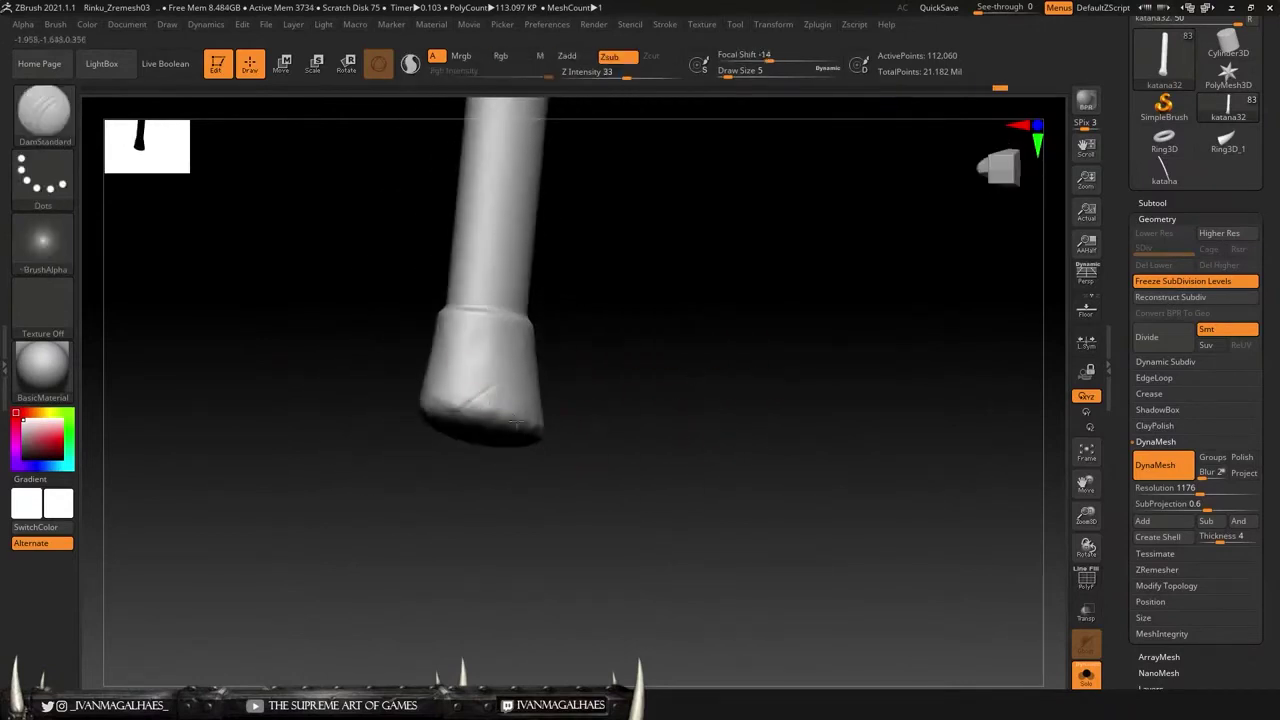
pyautogui.moveTo(651, 457)
pyautogui.keyDown('ctrl'); pyautogui.mouseDown(button='right')
pyautogui.moveTo(484, 399)
pyautogui.moveTo(883, 436)
pyautogui.moveTo(809, 331)
pyautogui.moveTo(592, 471)
pyautogui.moveTo(587, 590)
pyautogui.moveTo(563, 614)
pyautogui.mouseUp(button='right'); pyautogui.keyUp('ctrl')
pyautogui.moveTo(622, 498); pyautogui.dragTo(537, 507, button='right')
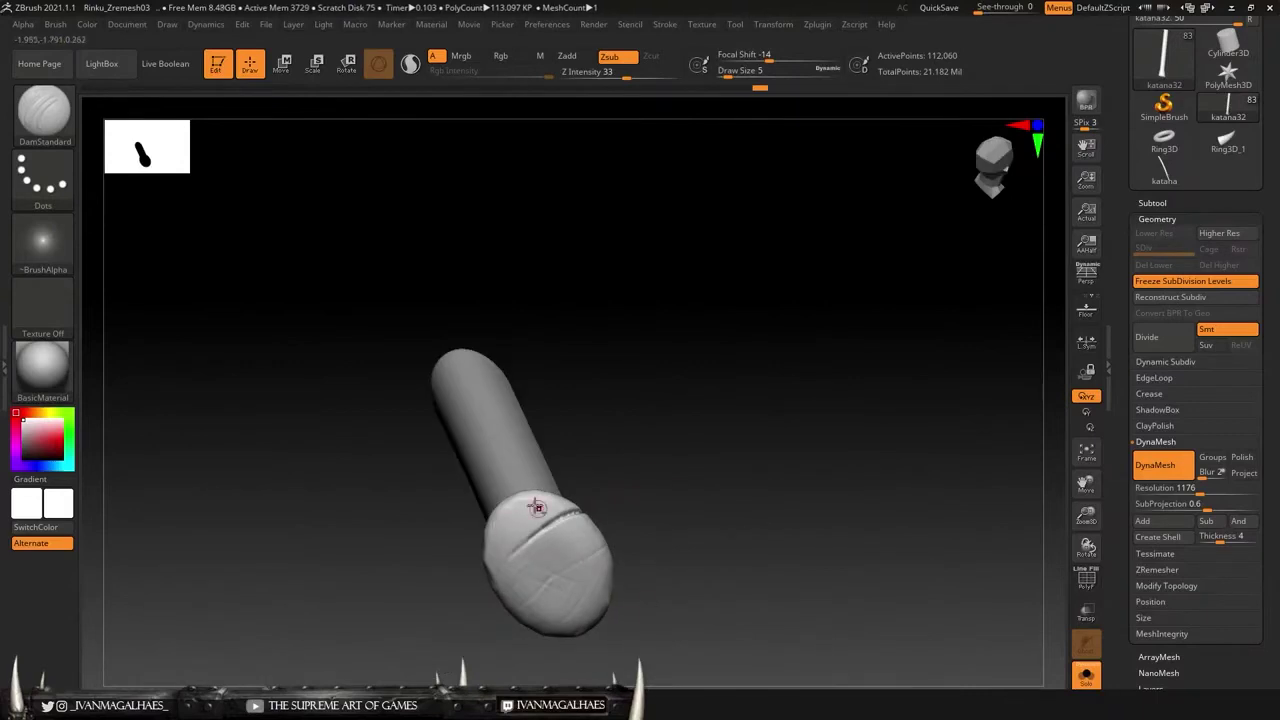
pyautogui.moveTo(584, 640); pyautogui.dragTo(553, 530, button='right')
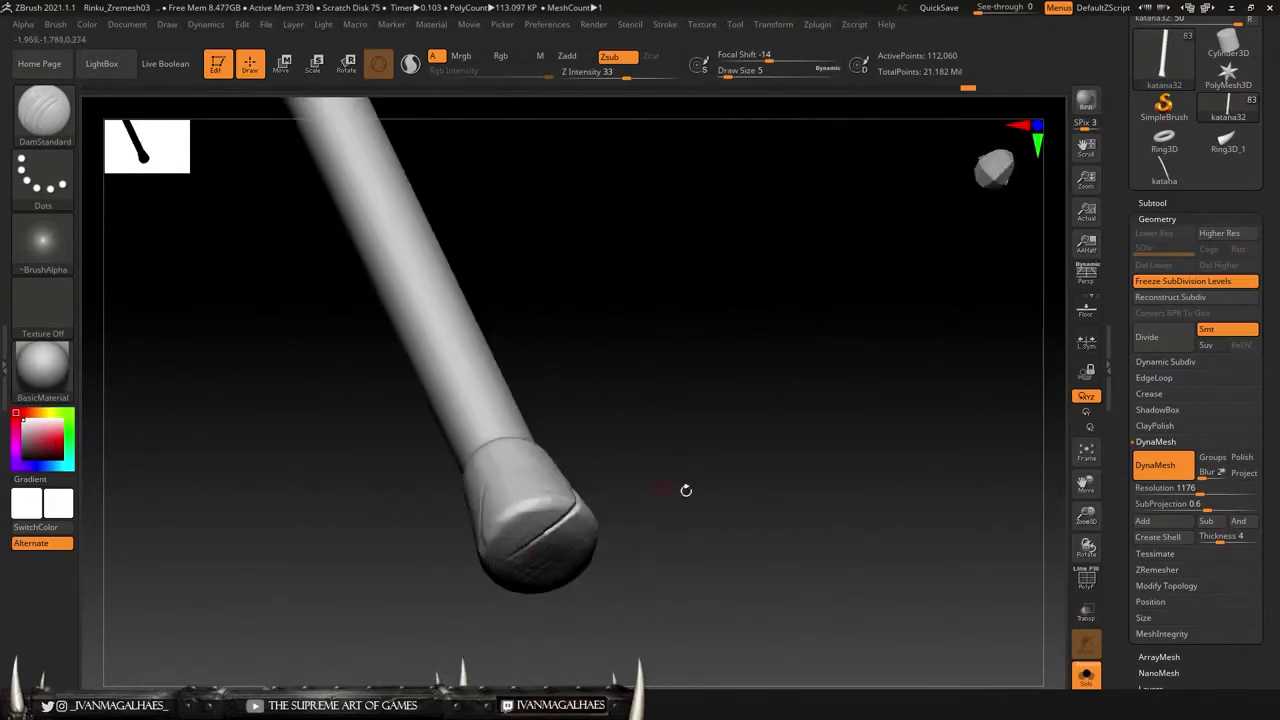
pyautogui.moveTo(686, 490)
pyautogui.mouseDown(button='right')
pyautogui.moveTo(580, 543)
pyautogui.moveTo(534, 491)
pyautogui.moveTo(496, 516)
pyautogui.mouseUp(button='right')
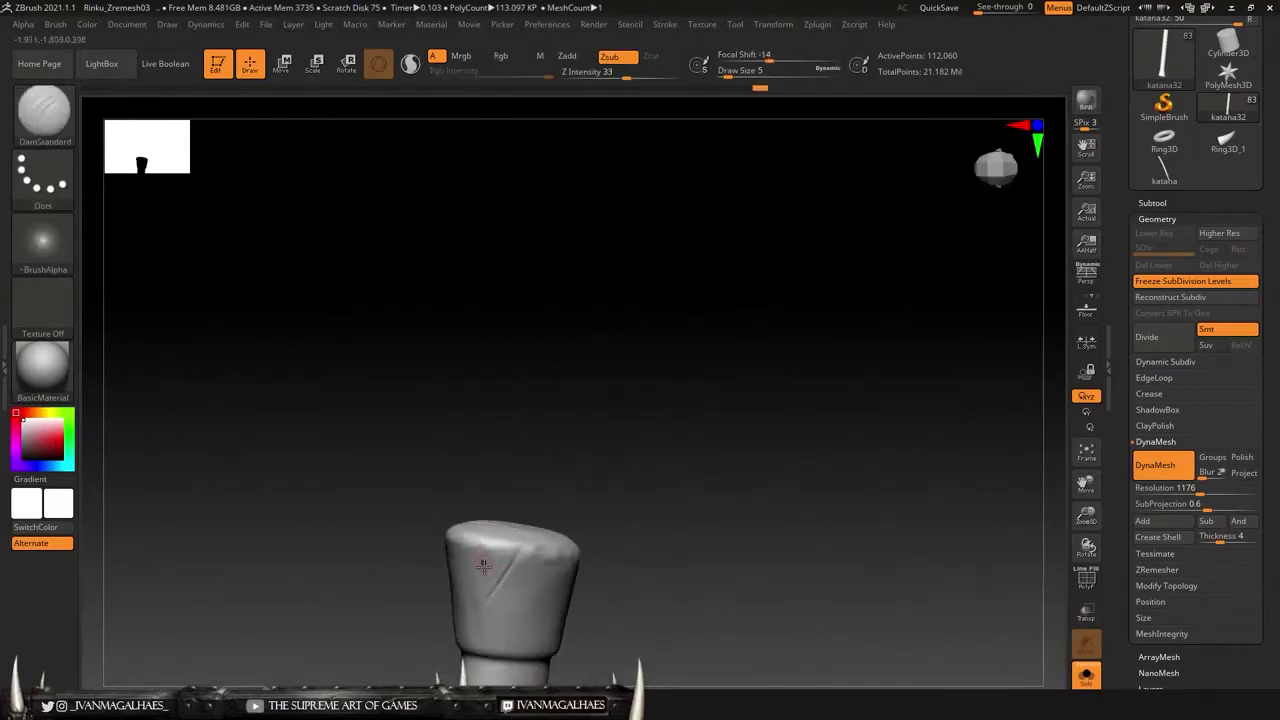
pyautogui.moveTo(483, 565)
pyautogui.mouseDown(button='right')
pyautogui.moveTo(703, 400)
pyautogui.moveTo(814, 477)
pyautogui.mouseUp(button='right')
# Step: Select katana31, turn off Solo, and zoom in on the katana handle on the character
pyautogui.click(1155, 203)
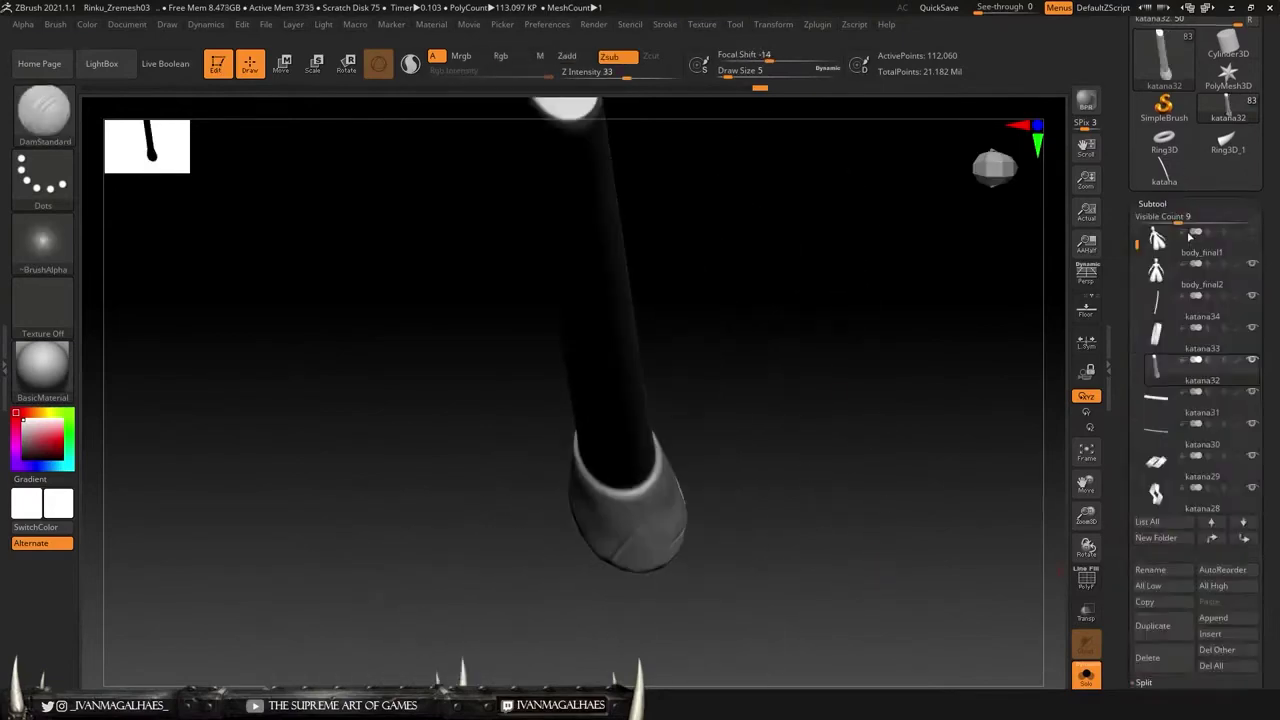
pyautogui.click(1156, 397)
pyautogui.moveTo(657, 440)
pyautogui.mouseDown(button='right')
pyautogui.moveTo(774, 403)
pyautogui.moveTo(700, 434)
pyautogui.moveTo(478, 480)
pyautogui.moveTo(737, 491)
pyautogui.moveTo(1000, 600)
pyautogui.mouseUp(button='right')
pyautogui.click(1086, 675)
pyautogui.moveTo(851, 306)
pyautogui.mouseDown(button='right')
pyautogui.moveTo(678, 259)
pyautogui.moveTo(834, 317)
pyautogui.moveTo(943, 331)
pyautogui.moveTo(900, 474)
pyautogui.moveTo(802, 387)
pyautogui.moveTo(806, 363)
pyautogui.mouseUp(button='right')
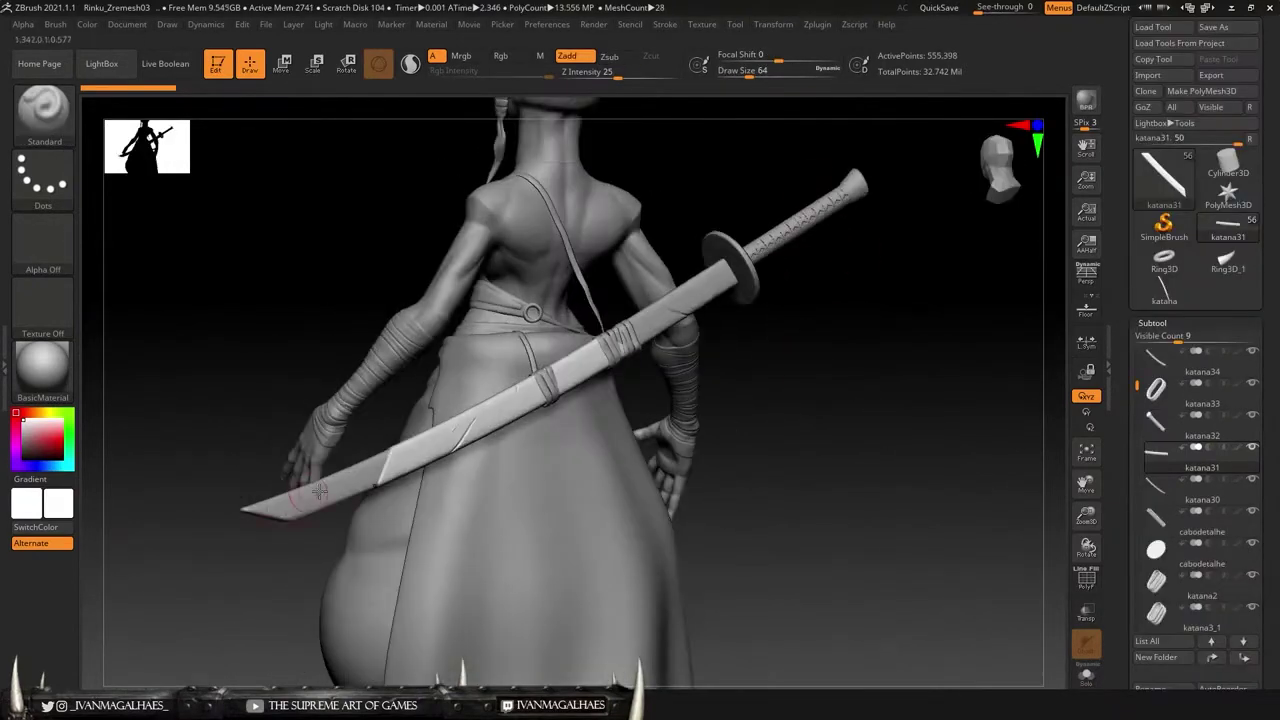
pyautogui.moveTo(318, 490); pyautogui.dragTo(760, 240, button='right')
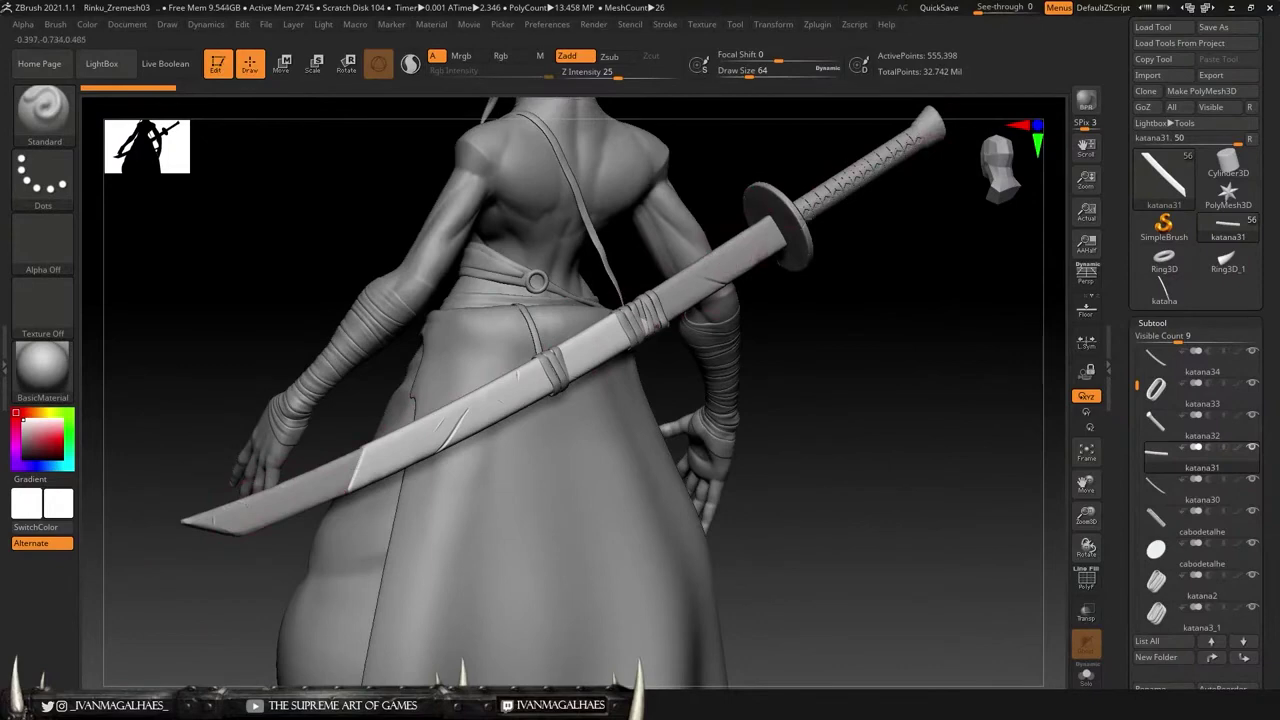
pyautogui.moveTo(850, 178)
pyautogui.mouseDown(button='right')
pyautogui.moveTo(731, 349)
pyautogui.moveTo(869, 320)
pyautogui.moveTo(769, 374)
pyautogui.mouseUp(button='right')
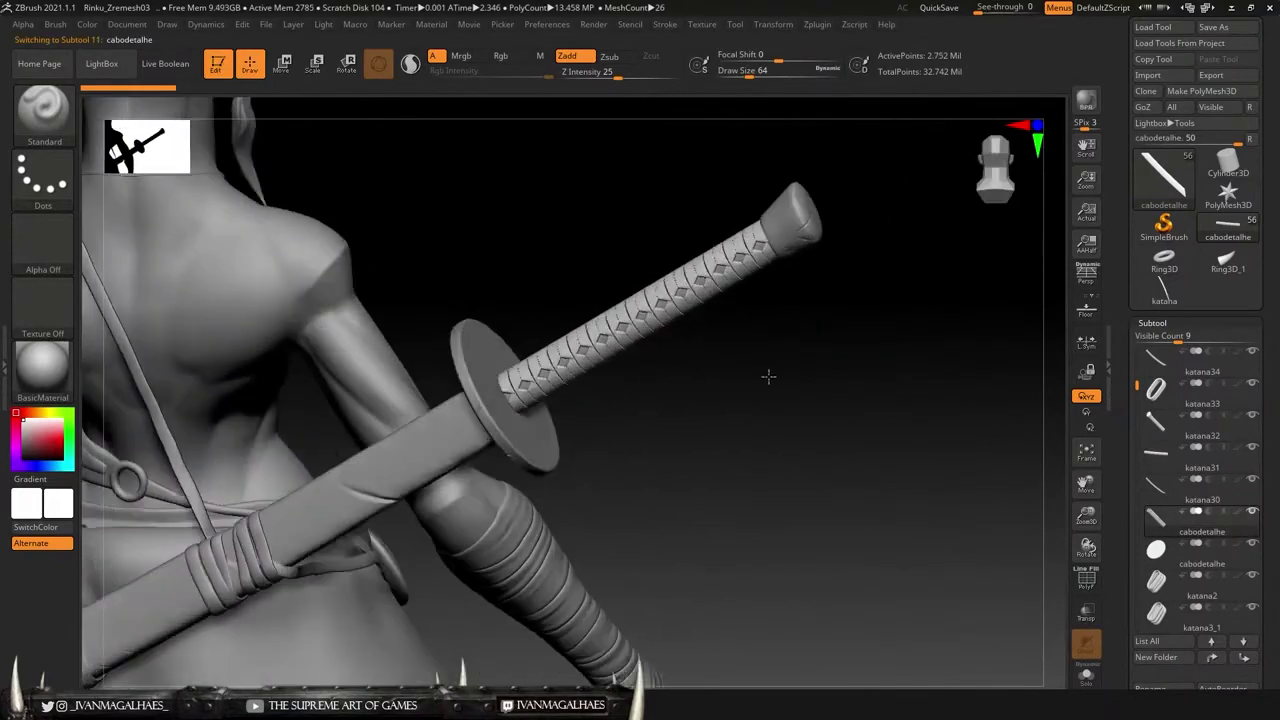
# Step: Select the cabodetalhe handle wrap and choose the Inflat brush
pyautogui.keyDown('alt'); pyautogui.click(700, 290); pyautogui.keyUp('alt')
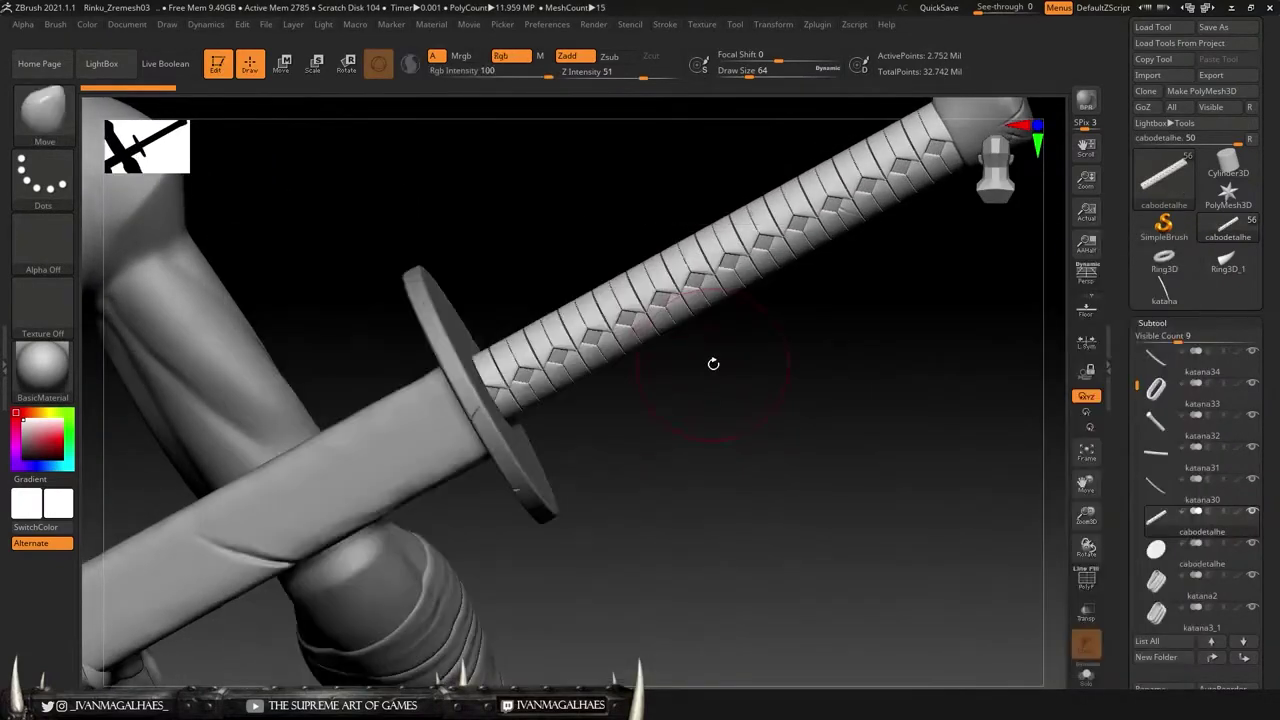
pyautogui.press('b')
pyautogui.press('i')
pyautogui.press('n')
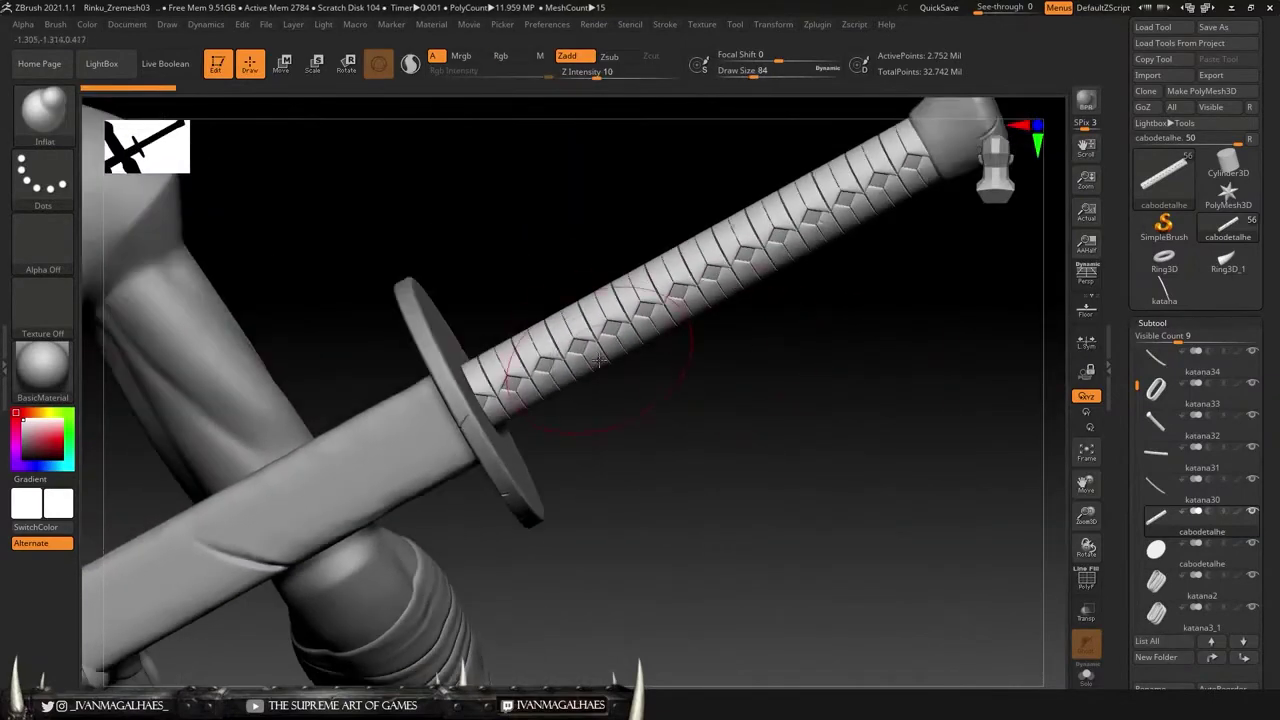
pyautogui.moveTo(655, 414)
pyautogui.mouseDown(button='right')
pyautogui.moveTo(689, 363)
pyautogui.moveTo(522, 366)
pyautogui.mouseUp(button='right')
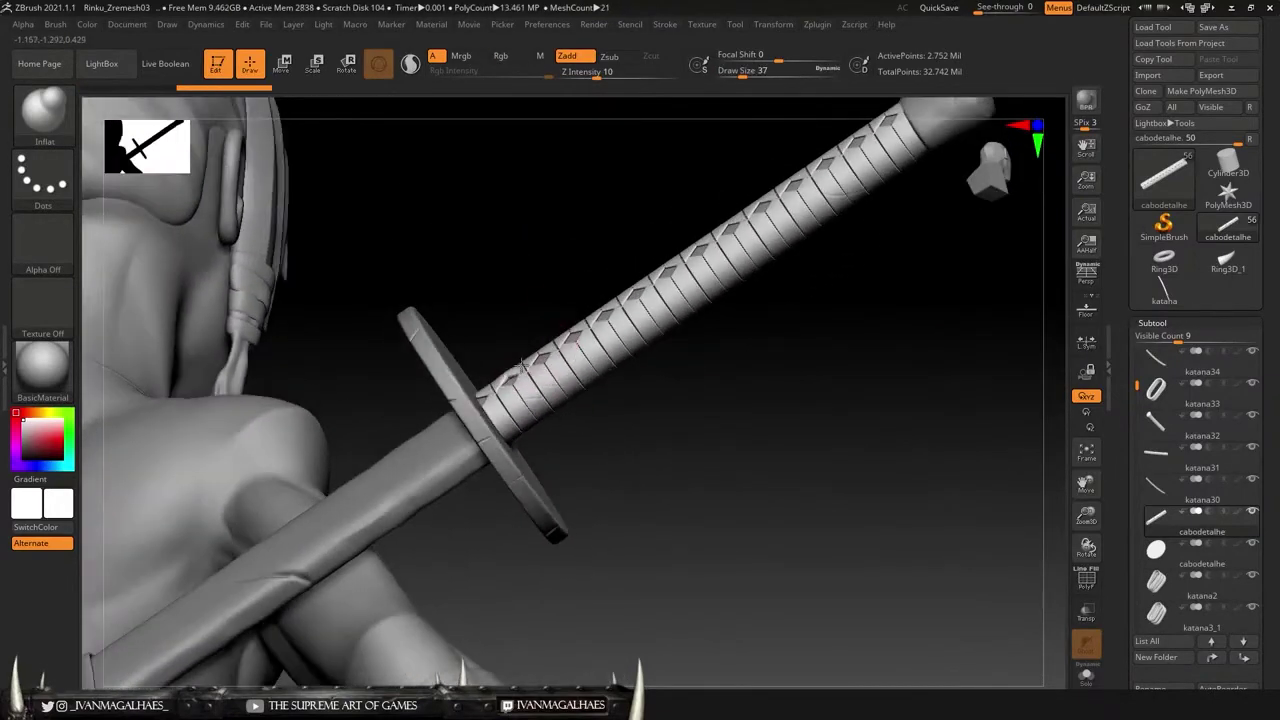
pyautogui.moveTo(622, 366)
pyautogui.mouseDown(button='right')
pyautogui.moveTo(800, 451)
pyautogui.moveTo(667, 265)
pyautogui.moveTo(763, 331)
pyautogui.moveTo(706, 282)
pyautogui.mouseUp(button='right')
pyautogui.moveTo(648, 328)
pyautogui.mouseDown(button='right')
pyautogui.moveTo(854, 291)
pyautogui.moveTo(829, 300)
pyautogui.moveTo(823, 358)
pyautogui.moveTo(471, 431)
pyautogui.mouseUp(button='right')
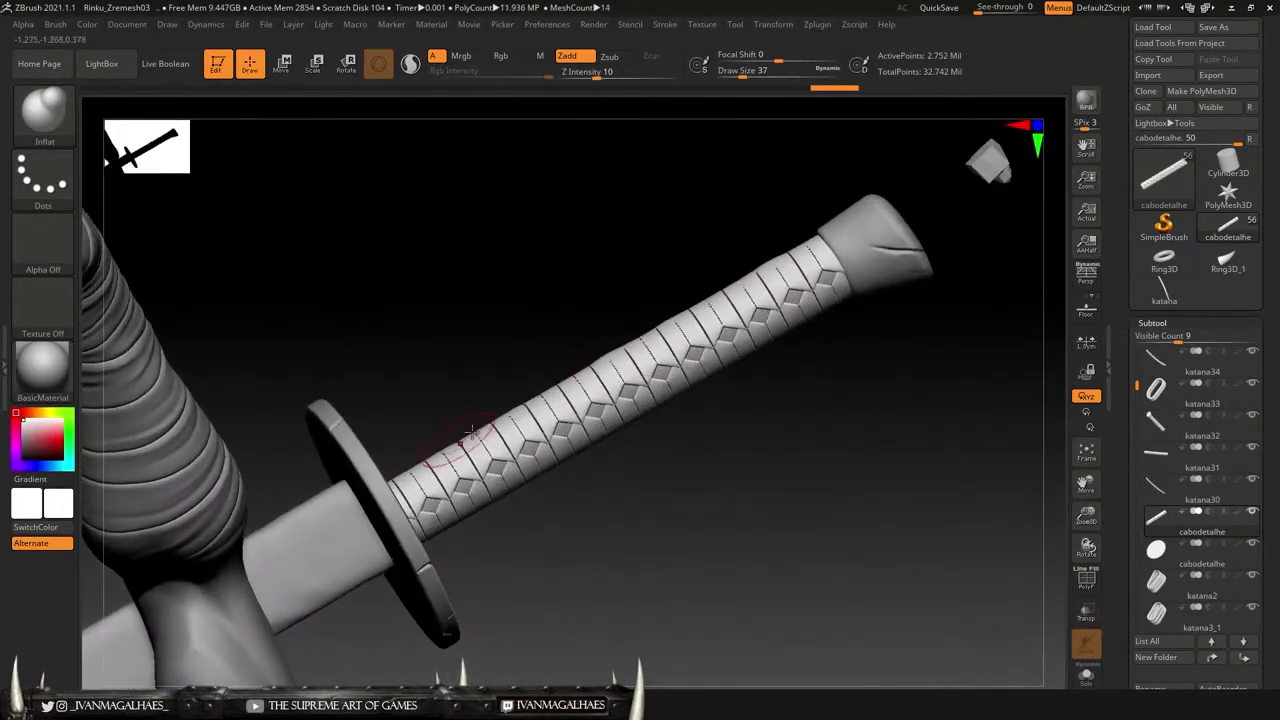
# Step: Review the wrapped handle up close, then zoom out to the full character
pyautogui.moveTo(851, 387); pyautogui.dragTo(657, 348)
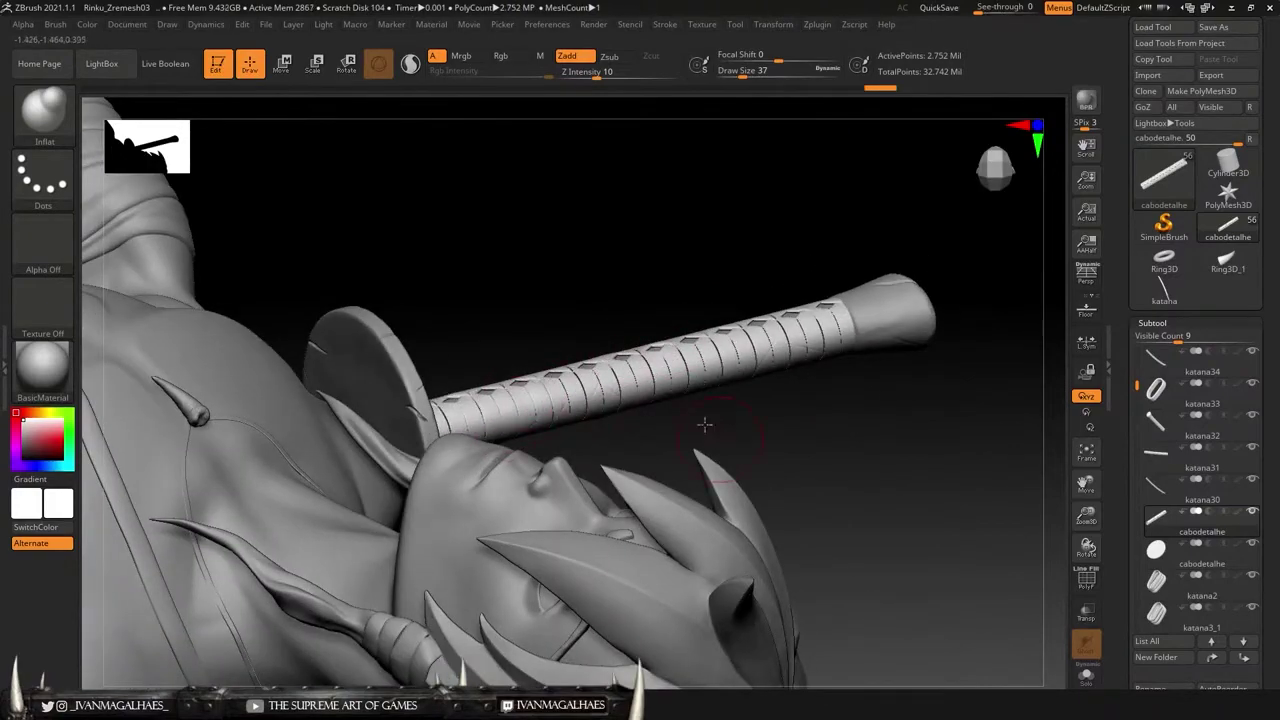
pyautogui.moveTo(705, 425); pyautogui.dragTo(837, 633)
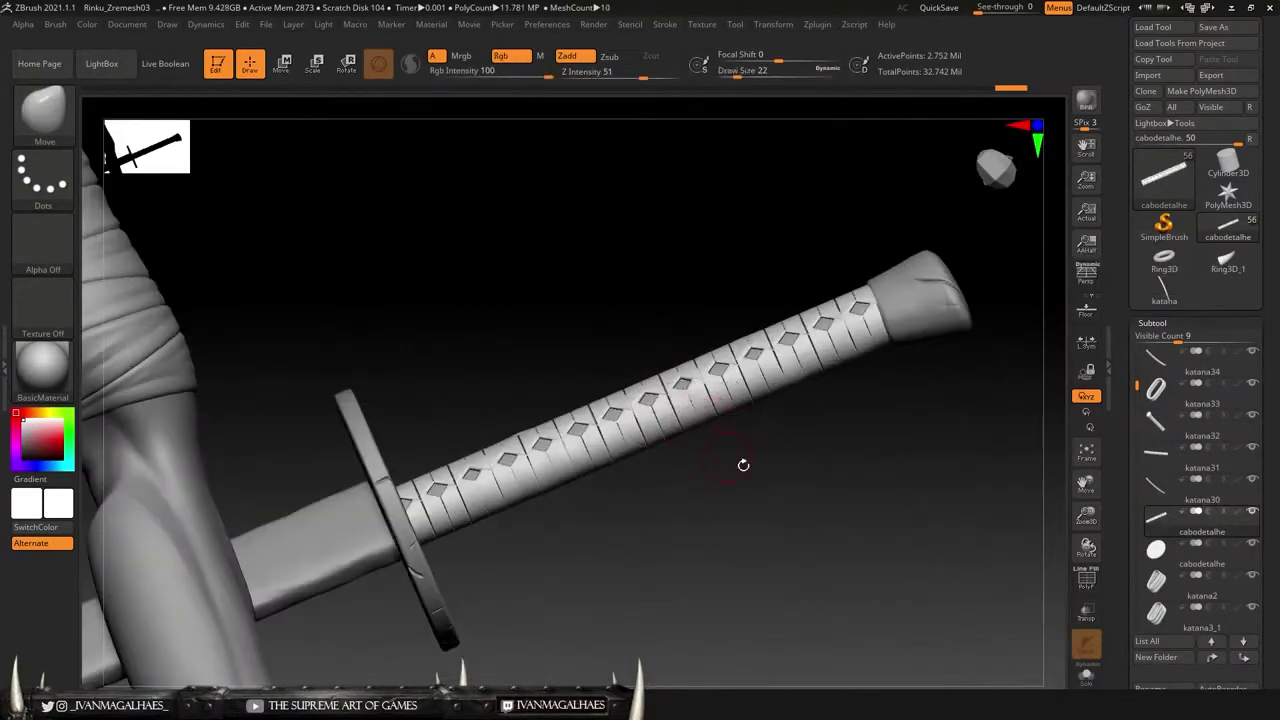
pyautogui.keyDown('alt'); pyautogui.moveTo(743, 465); pyautogui.dragTo(562, 397); pyautogui.keyUp('alt')
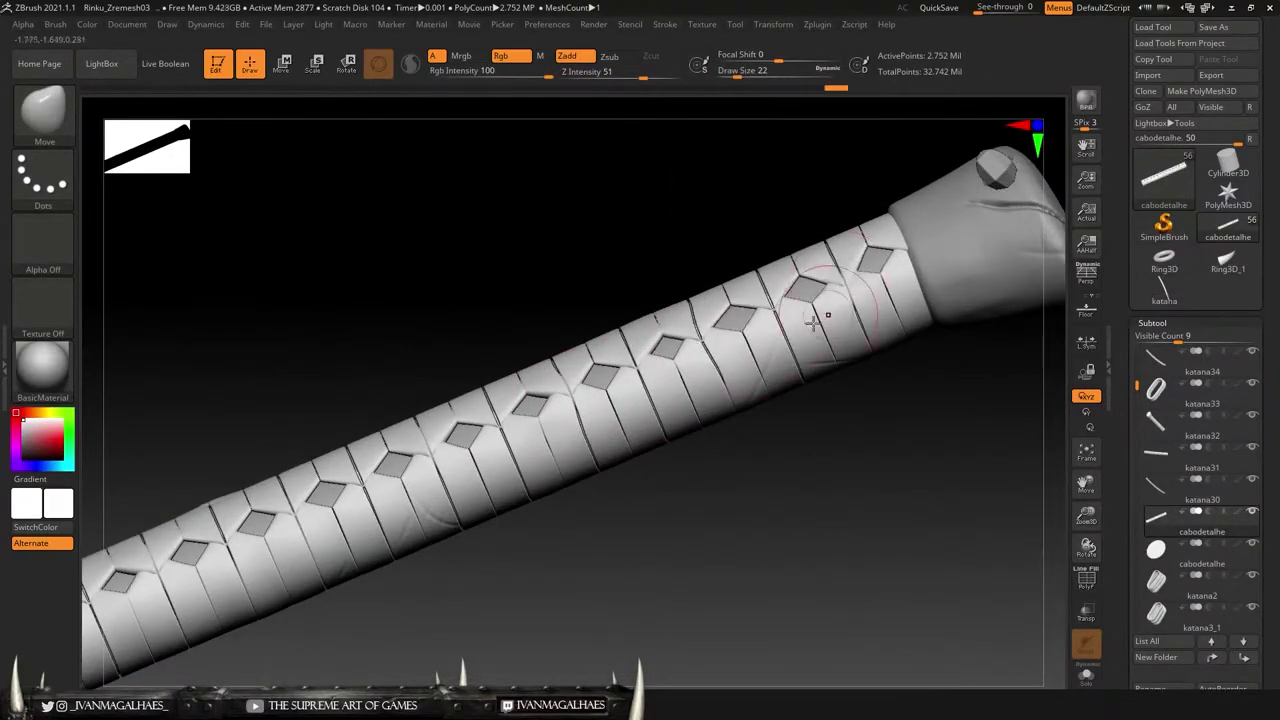
pyautogui.moveTo(524, 549); pyautogui.dragTo(218, 575)
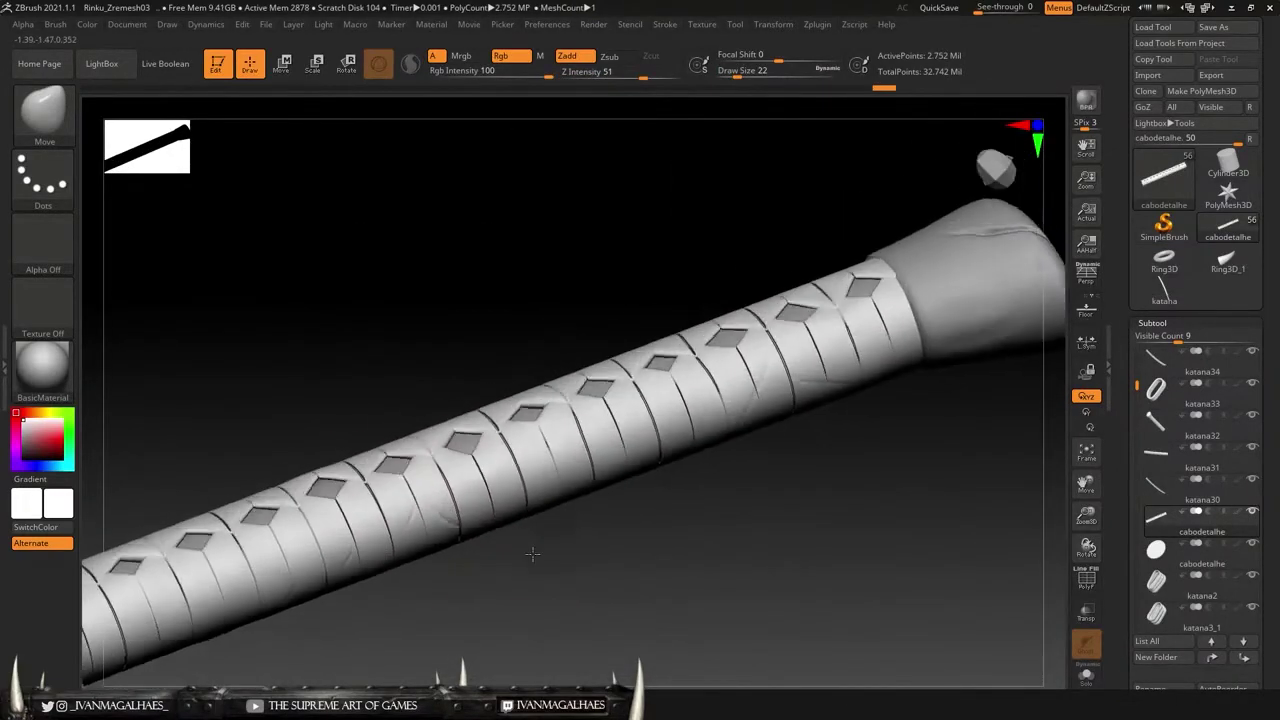
pyautogui.moveTo(546, 515); pyautogui.dragTo(390, 584)
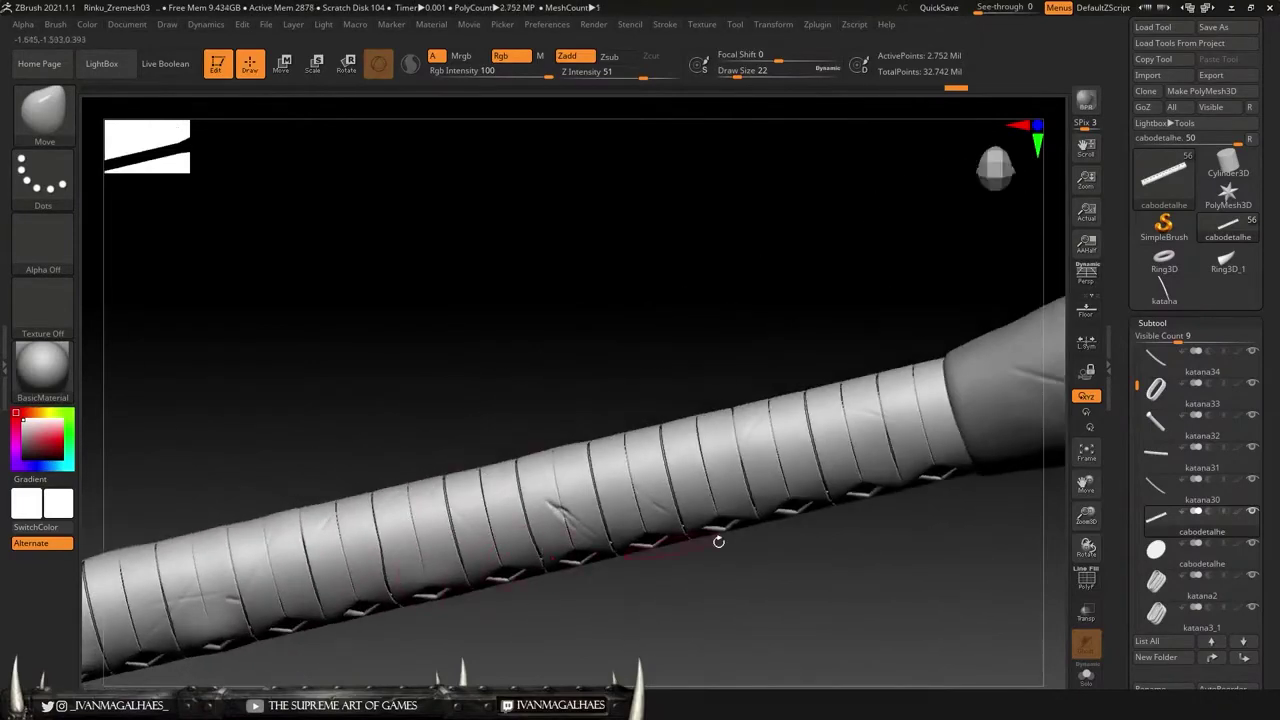
pyautogui.moveTo(718, 541)
pyautogui.mouseDown()
pyautogui.moveTo(851, 371)
pyautogui.moveTo(697, 277)
pyautogui.moveTo(784, 300)
pyautogui.moveTo(557, 446)
pyautogui.moveTo(903, 286)
pyautogui.moveTo(865, 345)
pyautogui.moveTo(791, 174)
pyautogui.moveTo(890, 304)
pyautogui.mouseUp()
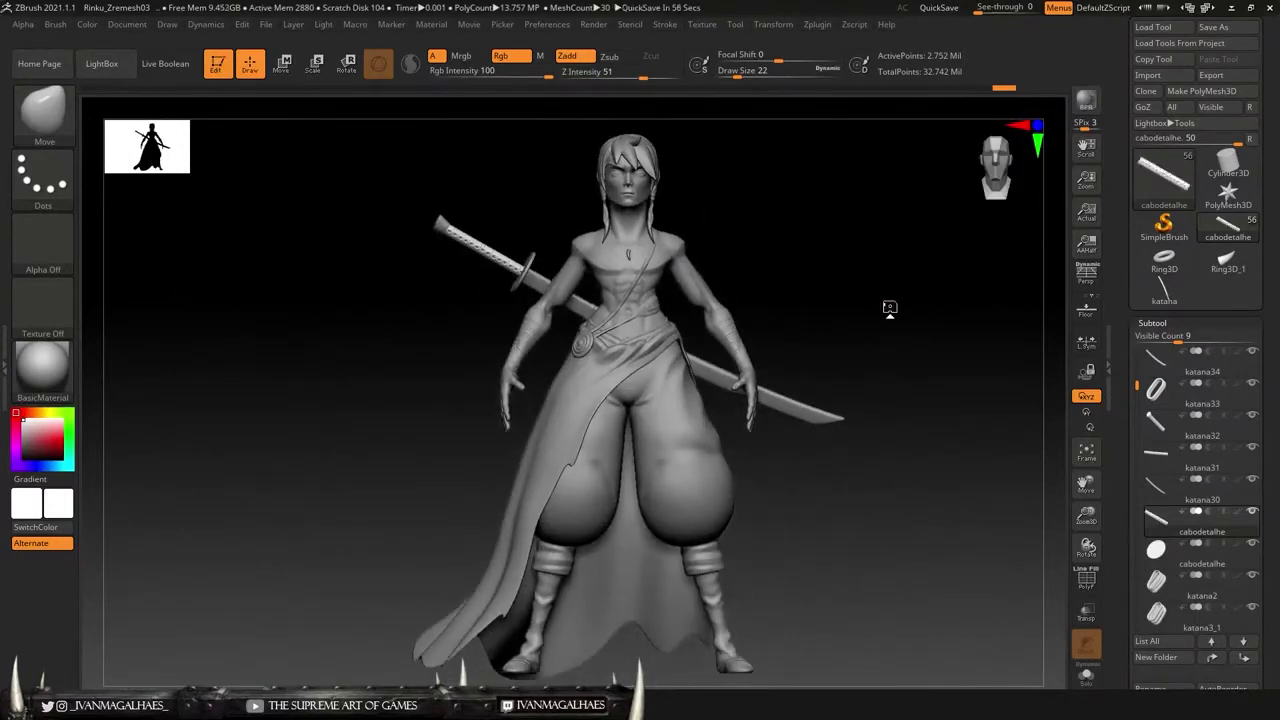
# Step: Solo the katana and select the katana30 blade with its PolyF wireframe shown
pyautogui.click(1148, 372)
pyautogui.click(1086, 675)
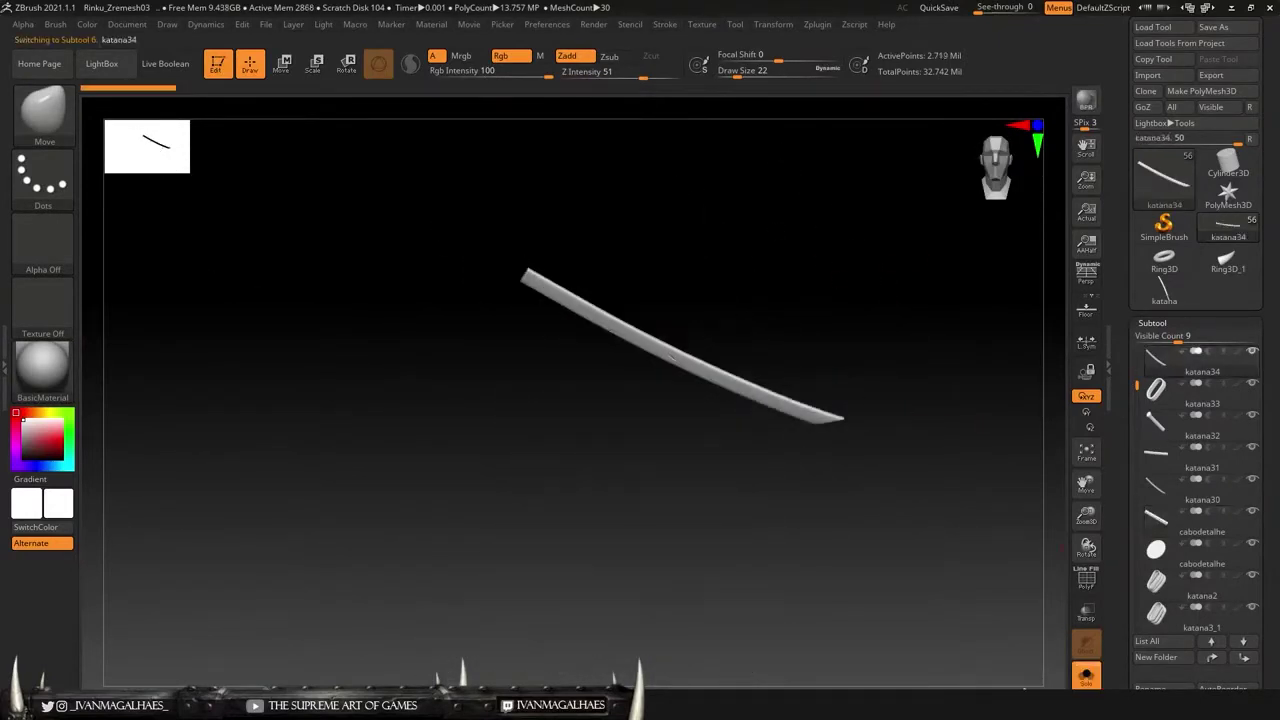
pyautogui.click(1155, 490)
pyautogui.moveTo(900, 517)
pyautogui.mouseDown()
pyautogui.moveTo(943, 357)
pyautogui.moveTo(571, 277)
pyautogui.moveTo(718, 296)
pyautogui.moveTo(623, 291)
pyautogui.moveTo(611, 229)
pyautogui.moveTo(866, 351)
pyautogui.mouseUp()
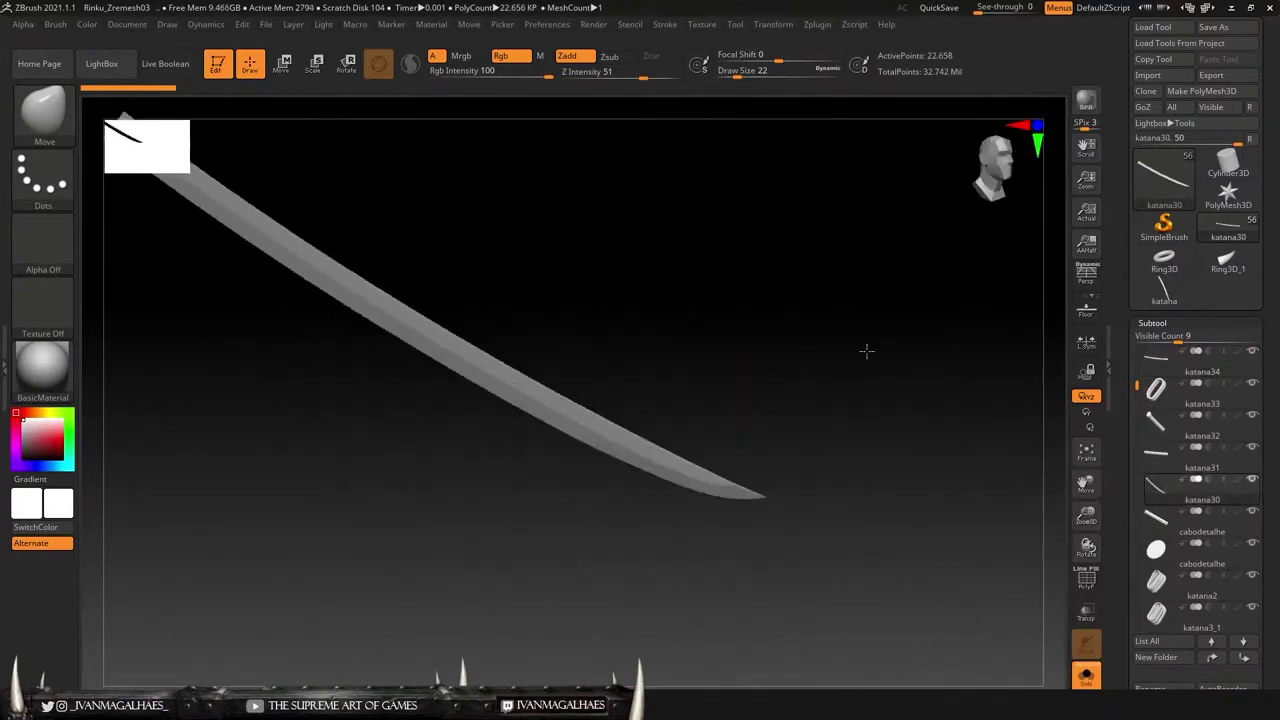
pyautogui.click(1152, 322)
pyautogui.click(1155, 338)
pyautogui.hotkey('shift', 'f')
pyautogui.moveTo(820, 423); pyautogui.dragTo(757, 390)
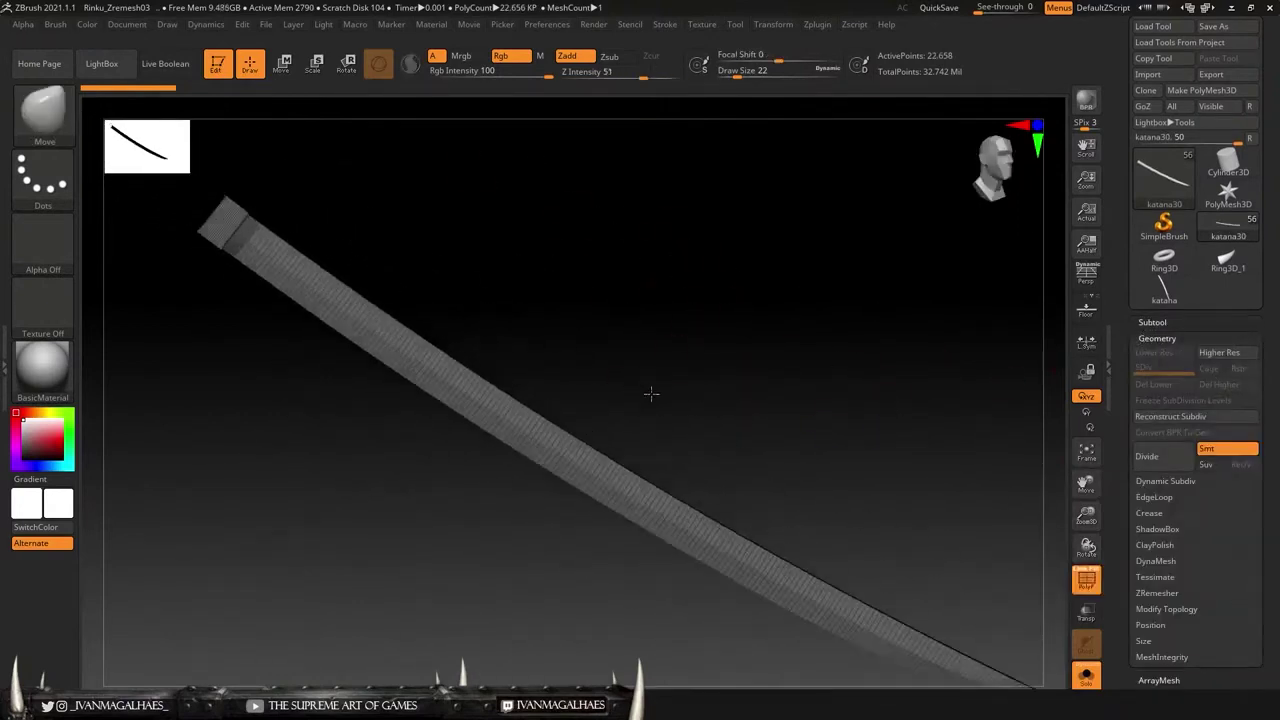
# Step: Hide the wireframe, choose DamStandard, and undo the last stroke on the blade
pyautogui.press('b')
pyautogui.press('s')
pyautogui.press('m')
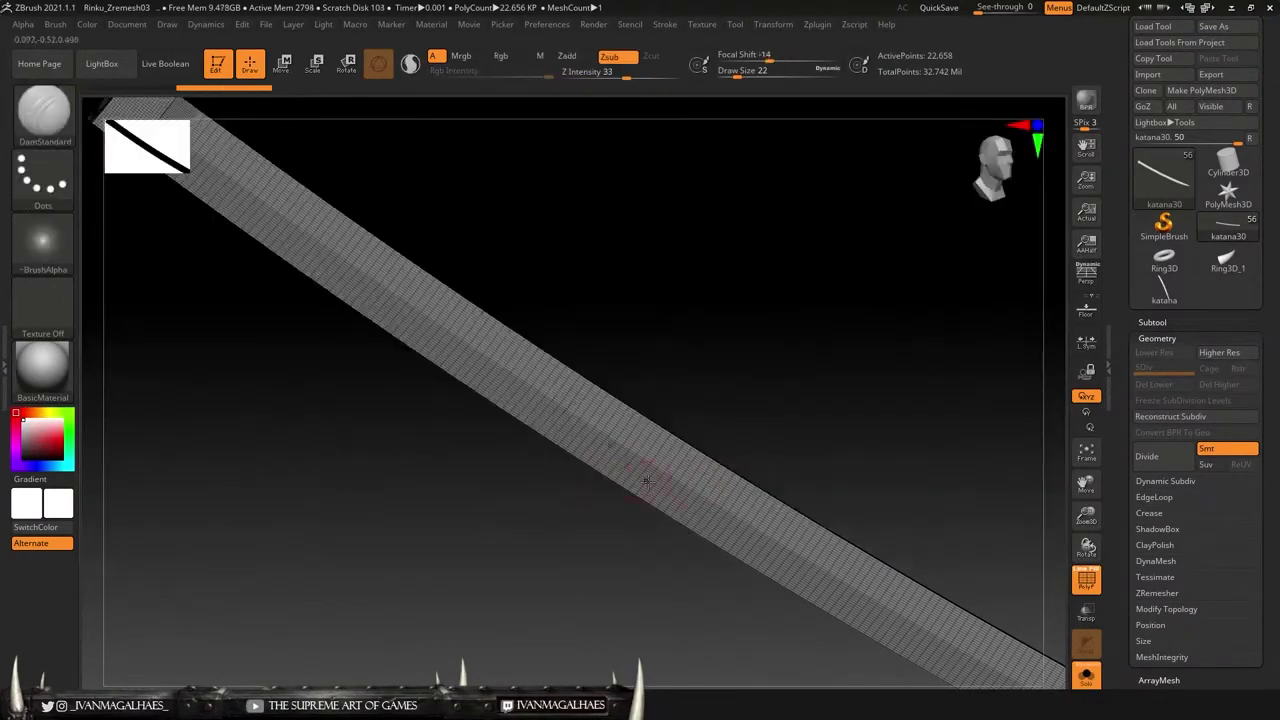
pyautogui.hotkey('shift', 'f')
pyautogui.press('b')
pyautogui.press('d')
pyautogui.press('s')
pyautogui.hotkey('ctrl', 'z')
# Step: Try a DynaMesh remesh of the blade at resolution 1528, then undo it
pyautogui.scroll(-5, 1168, 497)
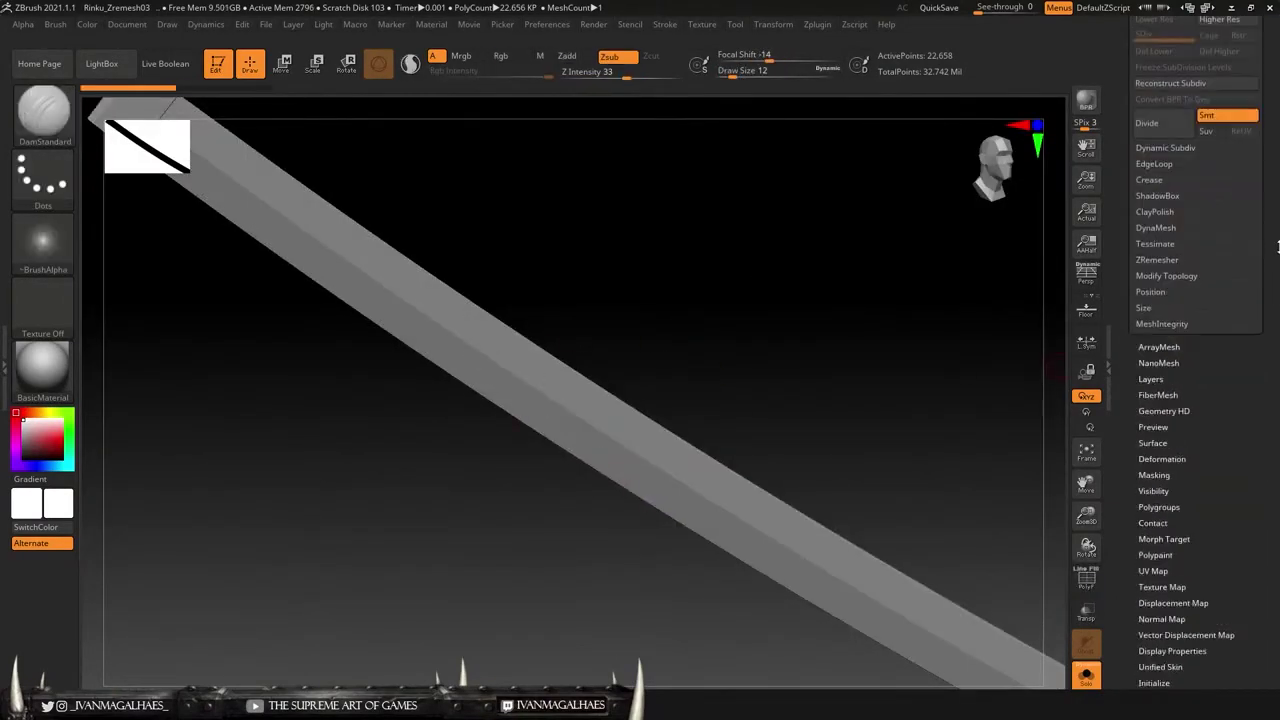
pyautogui.click(1155, 171)
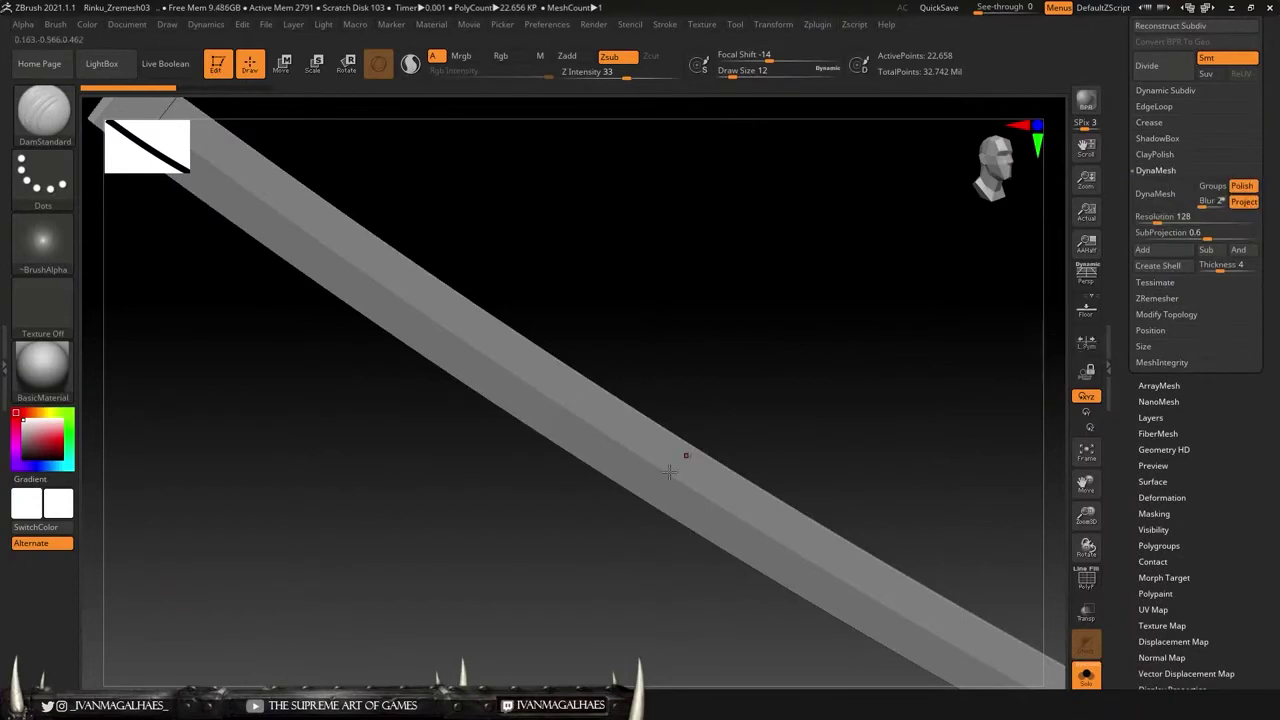
pyautogui.moveTo(1180, 217); pyautogui.dragTo(1208, 217)
pyautogui.click(1155, 193)
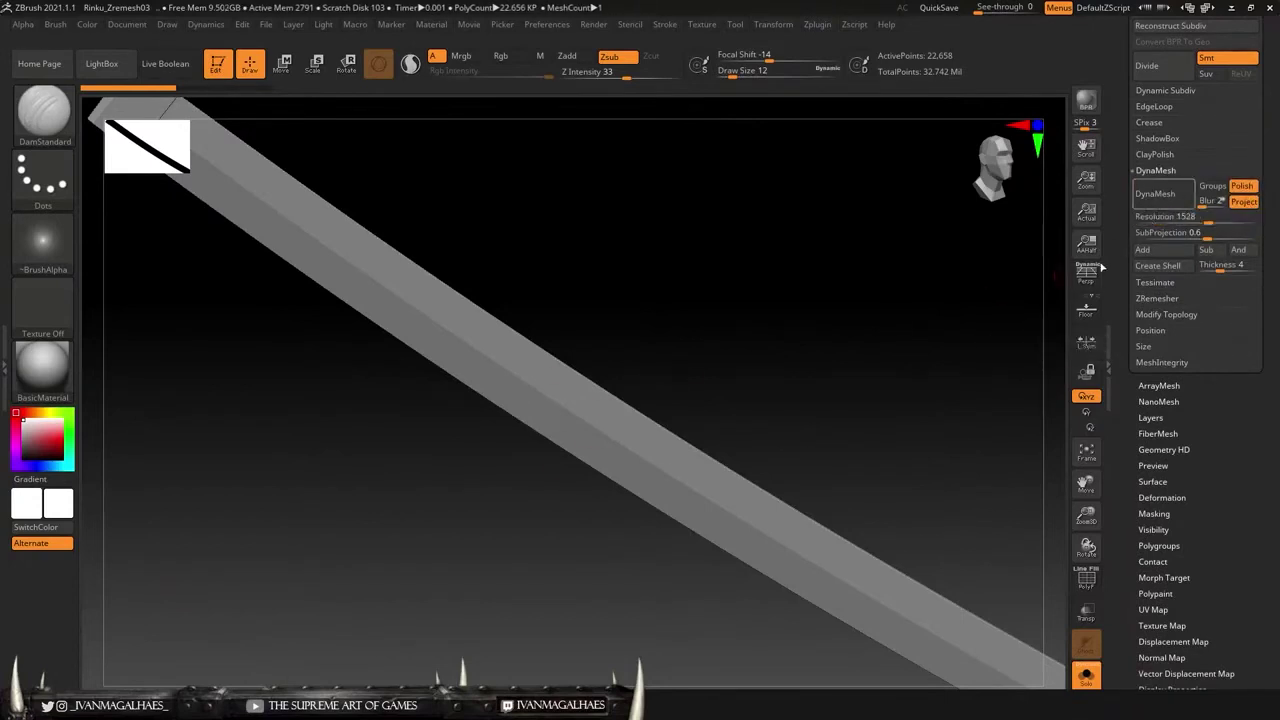
pyautogui.click(1087, 212)
pyautogui.moveTo(921, 410)
pyautogui.mouseDown()
pyautogui.moveTo(803, 369)
pyautogui.moveTo(743, 289)
pyautogui.moveTo(629, 297)
pyautogui.mouseUp()
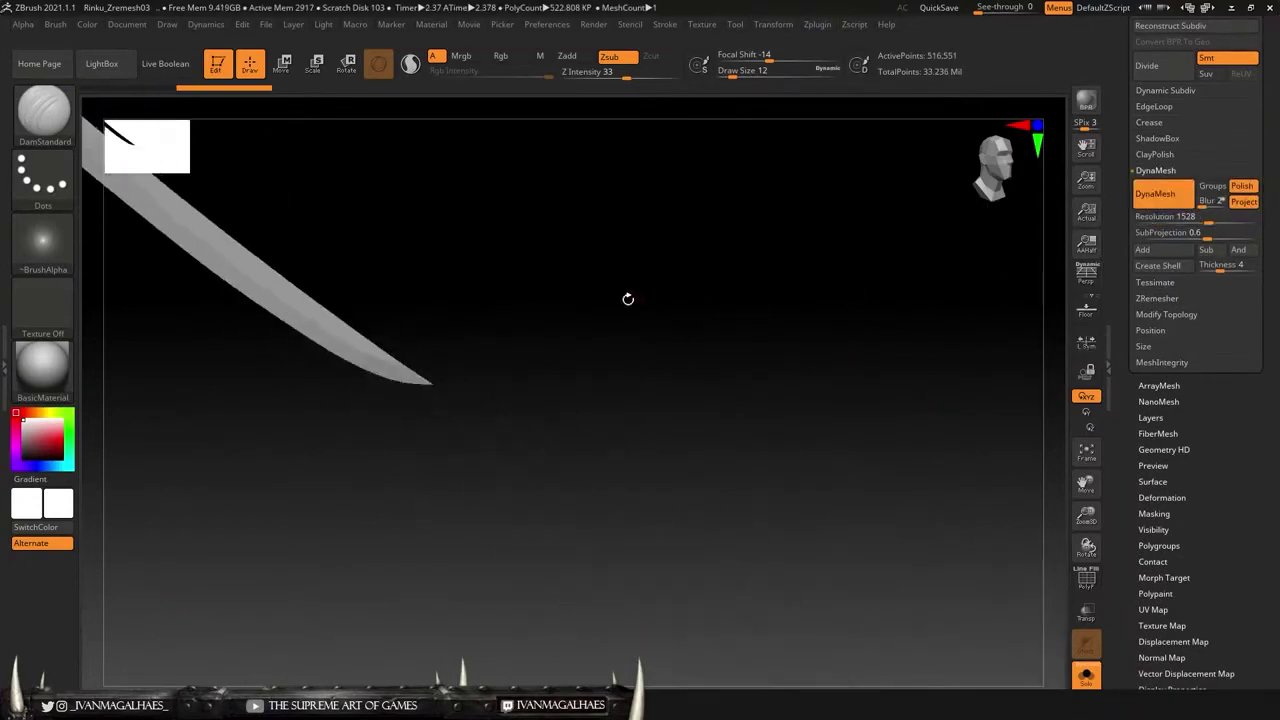
pyautogui.hotkey('ctrl', 'z')
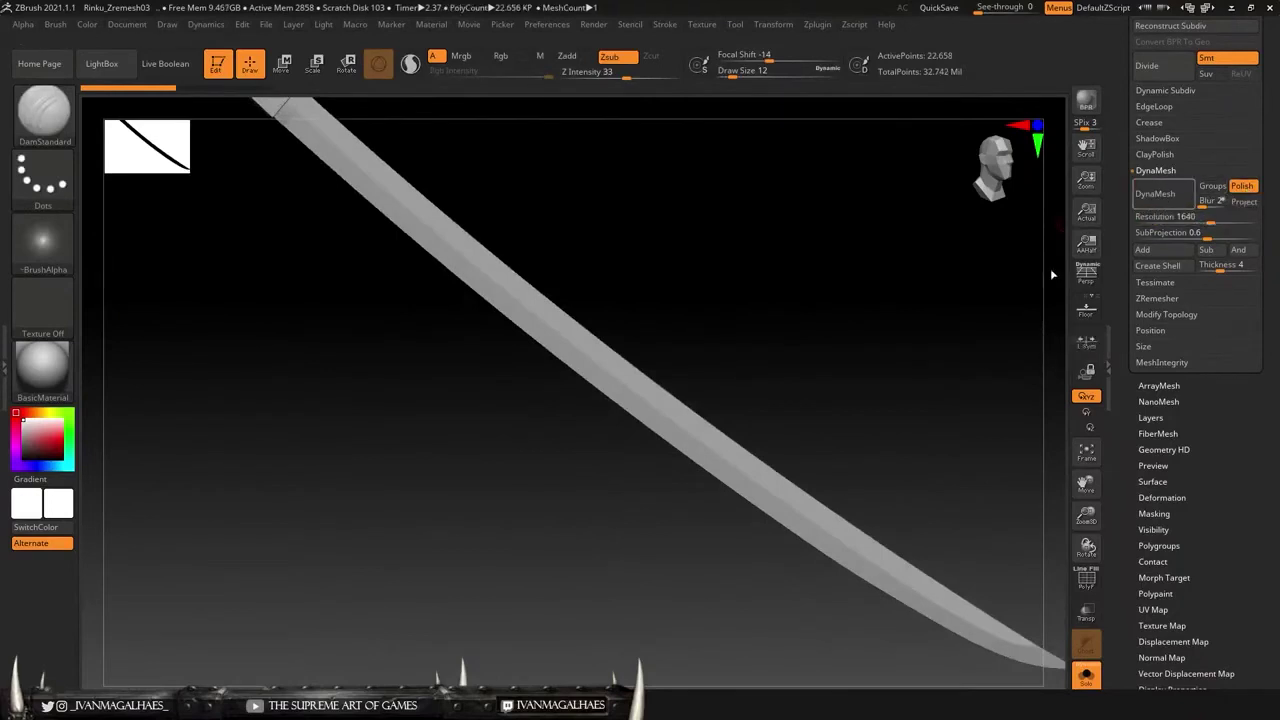
# Step: Set the DynaMesh resolution to 128 and stand the 22,658-point blade vertical
pyautogui.keyDown('alt'); pyautogui.moveTo(740, 340); pyautogui.dragTo(597, 416, button='right'); pyautogui.keyUp('alt')
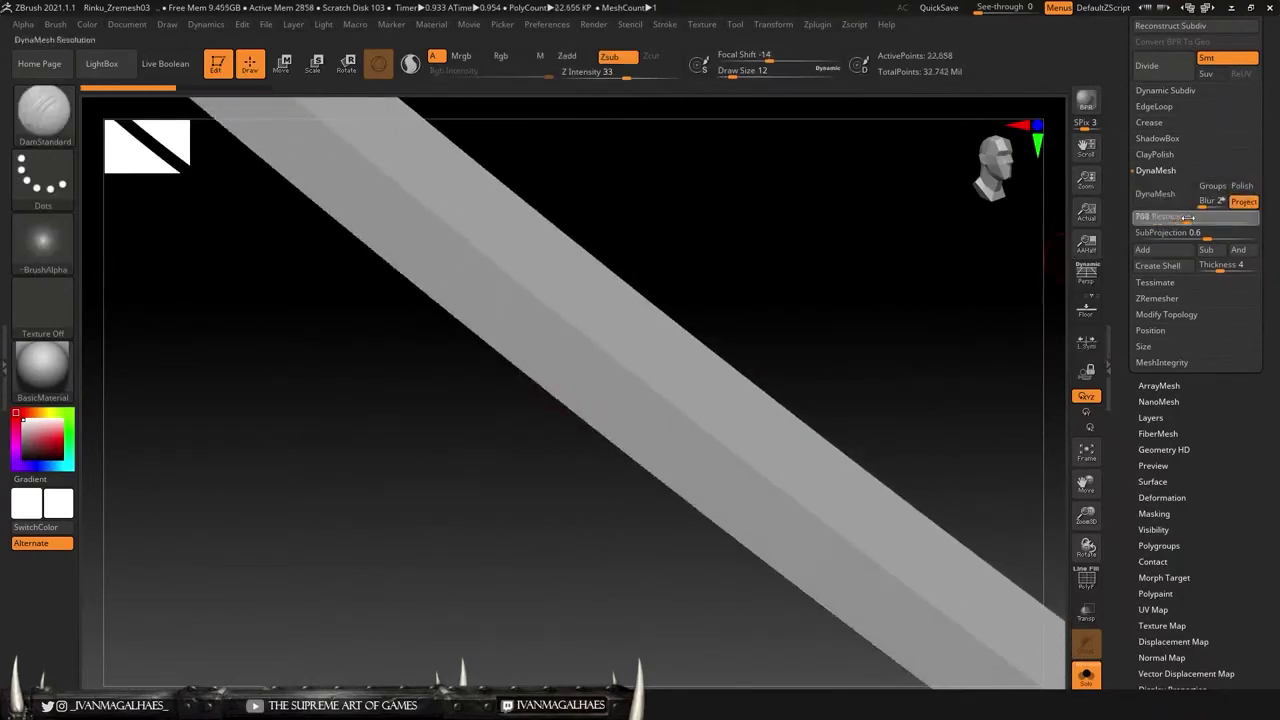
pyautogui.moveTo(877, 377)
pyautogui.mouseDown()
pyautogui.moveTo(851, 280)
pyautogui.moveTo(797, 248)
pyautogui.mouseUp()
pyautogui.moveTo(538, 372)
pyautogui.mouseDown()
pyautogui.moveTo(757, 297)
pyautogui.moveTo(706, 414)
pyautogui.moveTo(538, 388)
pyautogui.mouseUp()
pyautogui.moveTo(800, 343)
pyautogui.mouseDown()
pyautogui.moveTo(903, 240)
pyautogui.moveTo(624, 353)
pyautogui.moveTo(643, 400)
pyautogui.moveTo(751, 351)
pyautogui.moveTo(500, 414)
pyautogui.moveTo(797, 348)
pyautogui.moveTo(754, 400)
pyautogui.moveTo(743, 294)
pyautogui.moveTo(650, 450)
pyautogui.mouseUp()
pyautogui.scroll(3, 1131, 148)
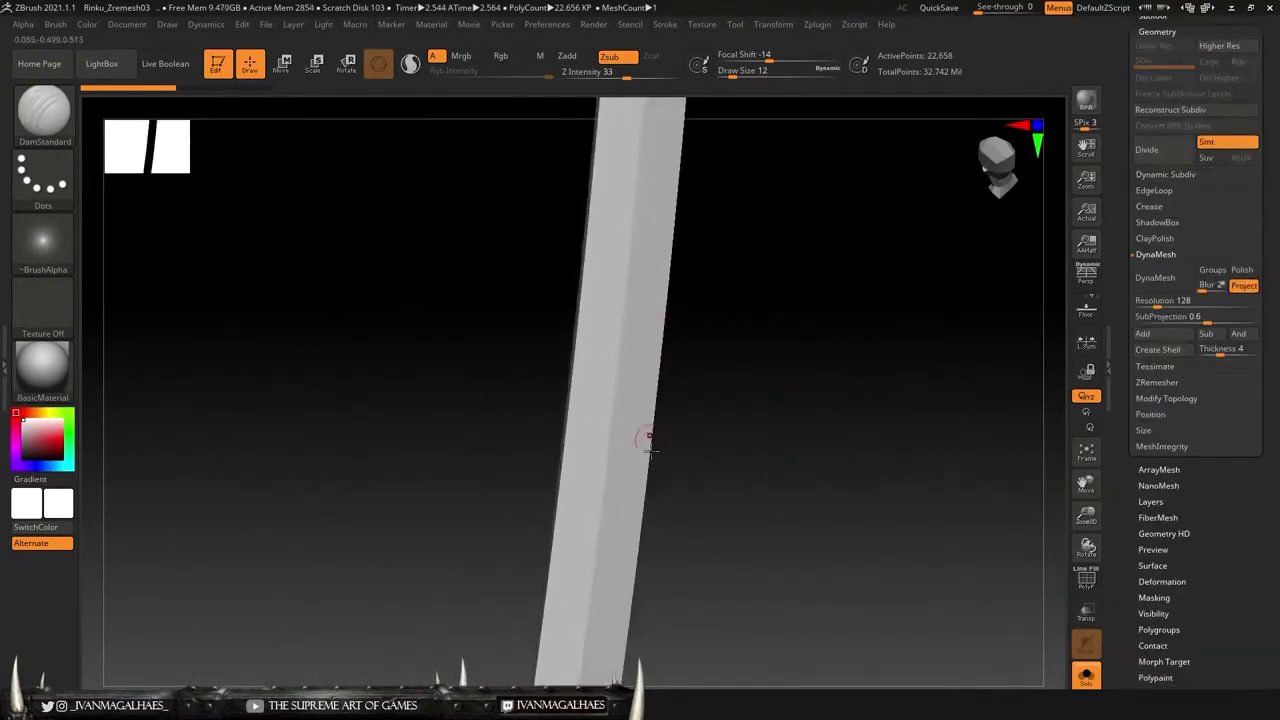
# Step: Subdivide the katana30 blade to about 5.8 million points
pyautogui.press('d')
pyautogui.press('d')
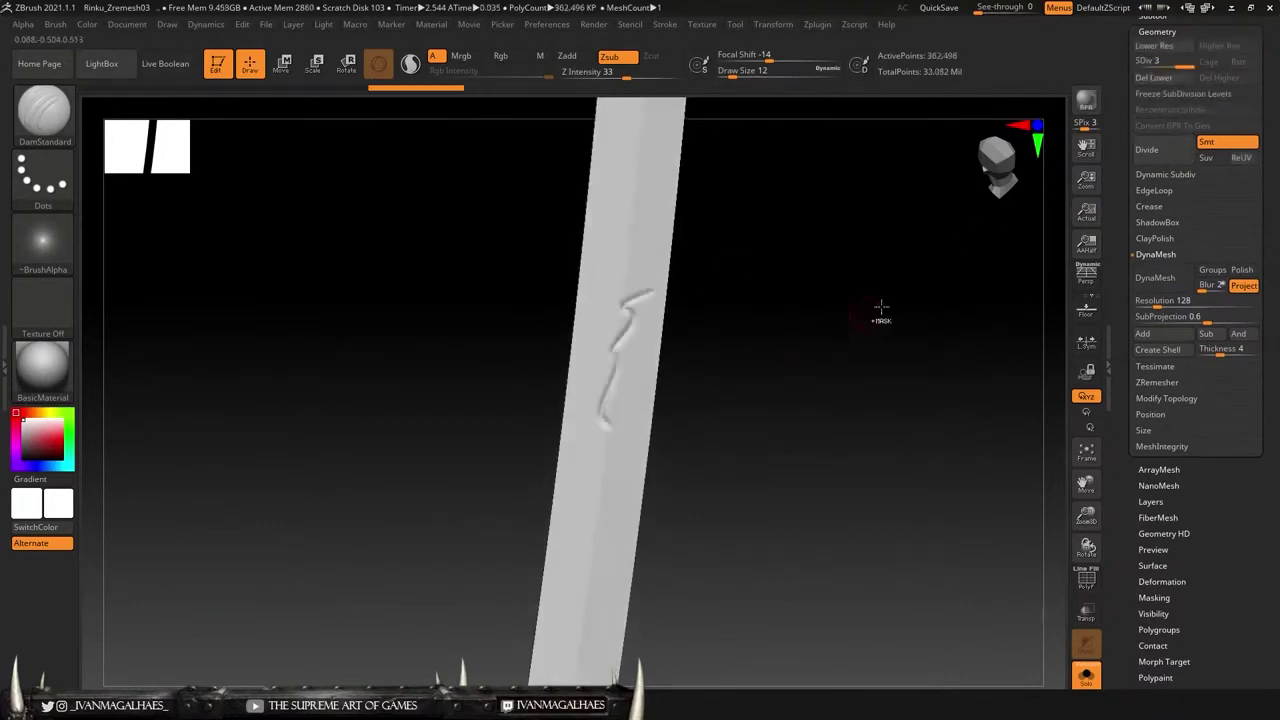
pyautogui.hotkey('ctrl', 'd')
pyautogui.moveTo(694, 340); pyautogui.dragTo(609, 400)
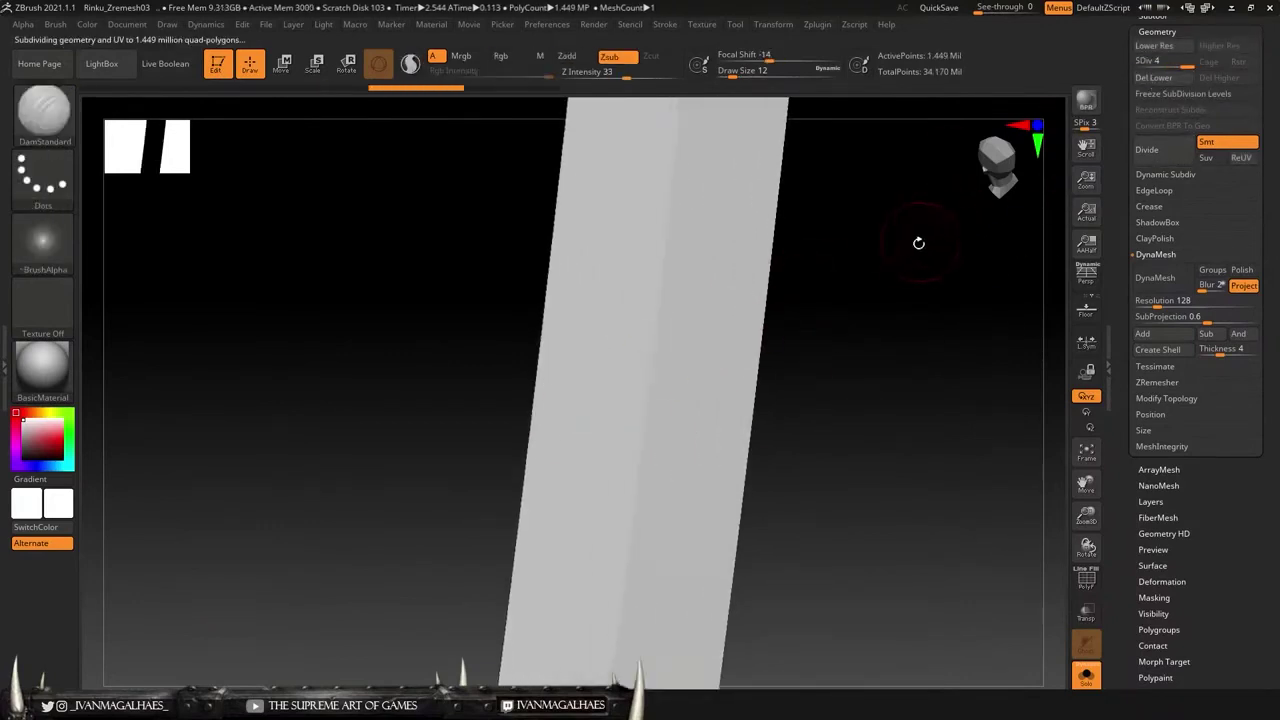
pyautogui.hotkey('ctrl', 'd')
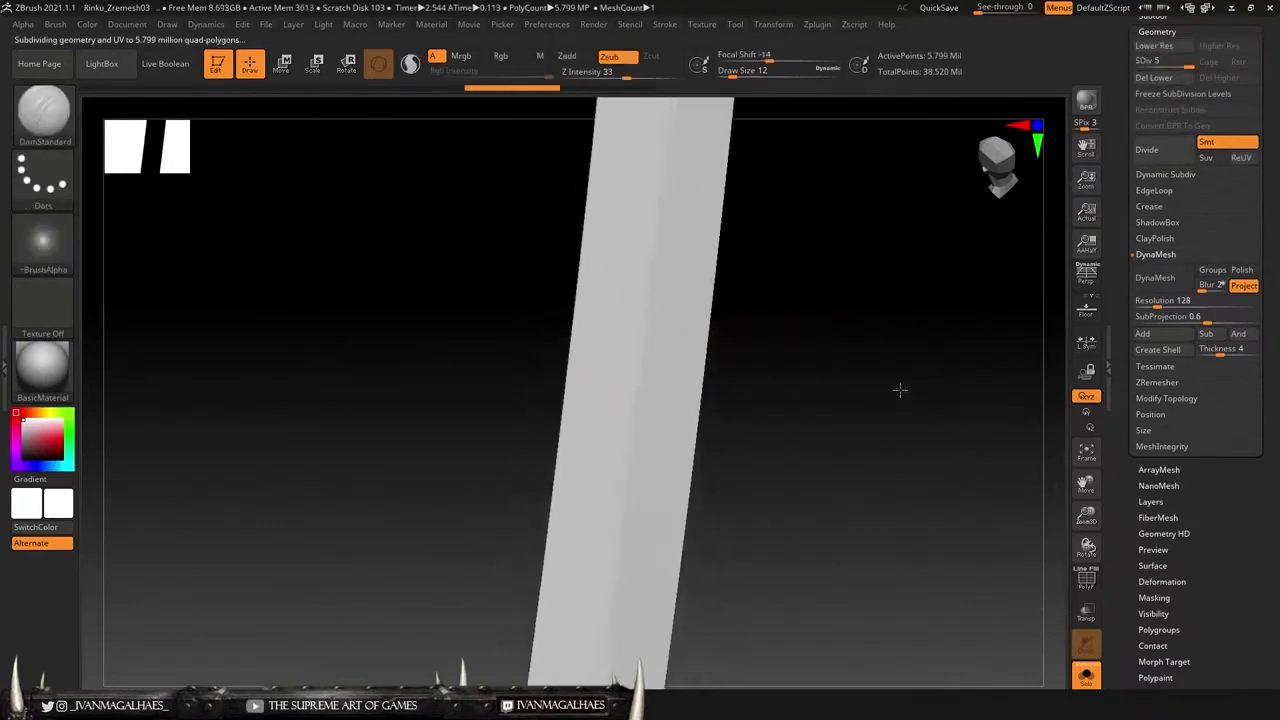
# Step: Carve a diagonal slash into the blade with Slash3 at size 5, undoing the smaller second slash
pyautogui.press('b')
pyautogui.write('s')
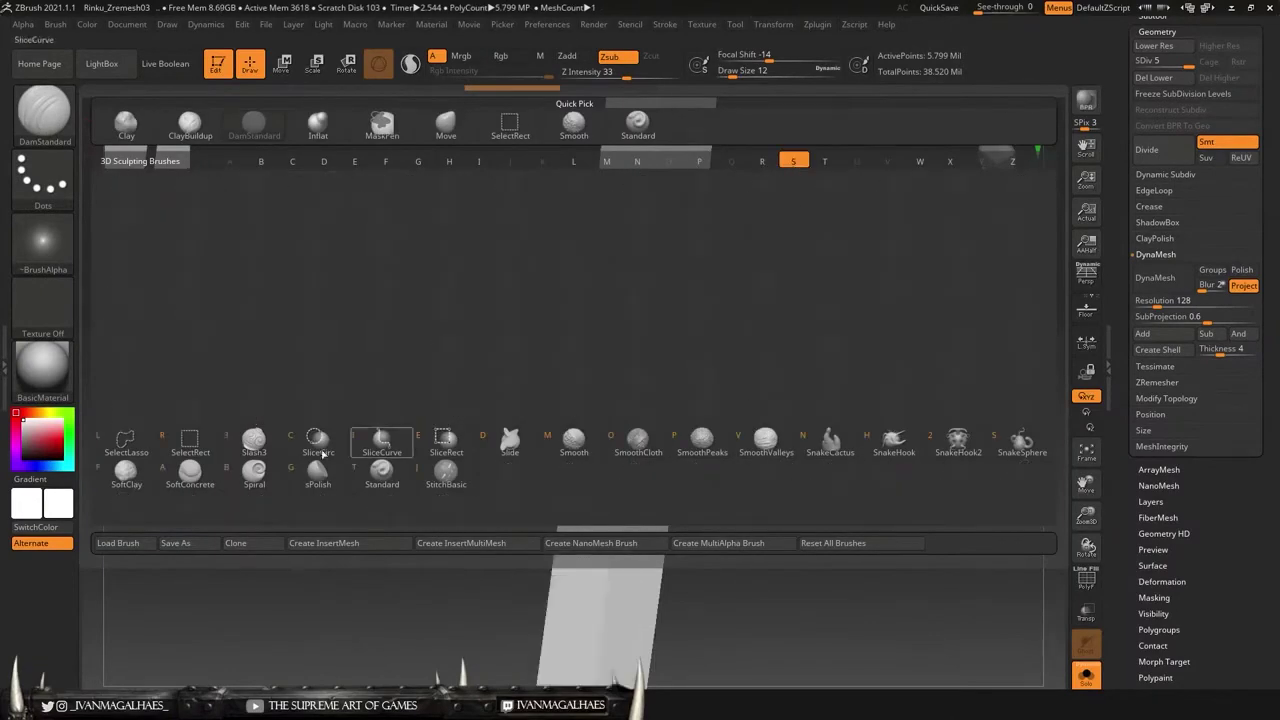
pyautogui.write('ls5')
pyautogui.press('Return')
pyautogui.moveTo(646, 391); pyautogui.dragTo(600, 391)
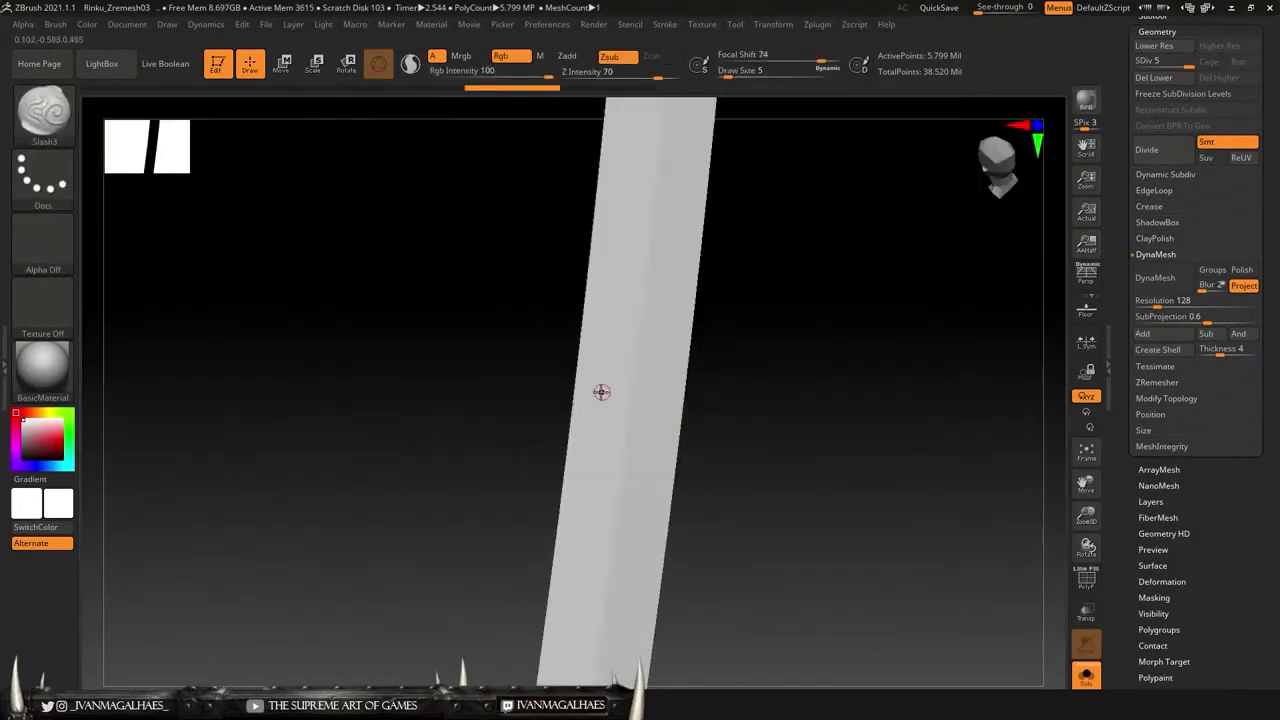
pyautogui.moveTo(600, 391)
pyautogui.mouseDown(button='right')
pyautogui.moveTo(780, 366)
pyautogui.moveTo(654, 443)
pyautogui.moveTo(745, 433)
pyautogui.moveTo(700, 440)
pyautogui.mouseUp(button='right')
pyautogui.moveTo(627, 445); pyautogui.dragTo(668, 404)
pyautogui.moveTo(604, 503); pyautogui.dragTo(622, 495)
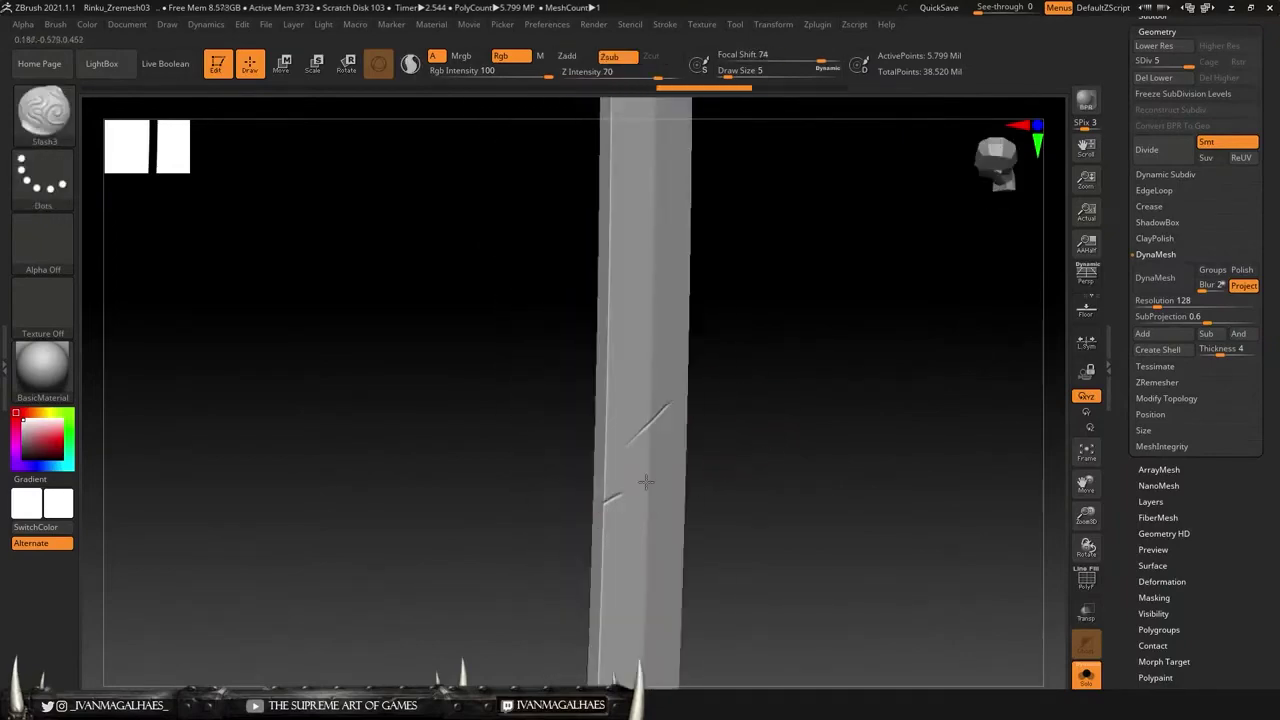
pyautogui.hotkey('ctrl', 'z')
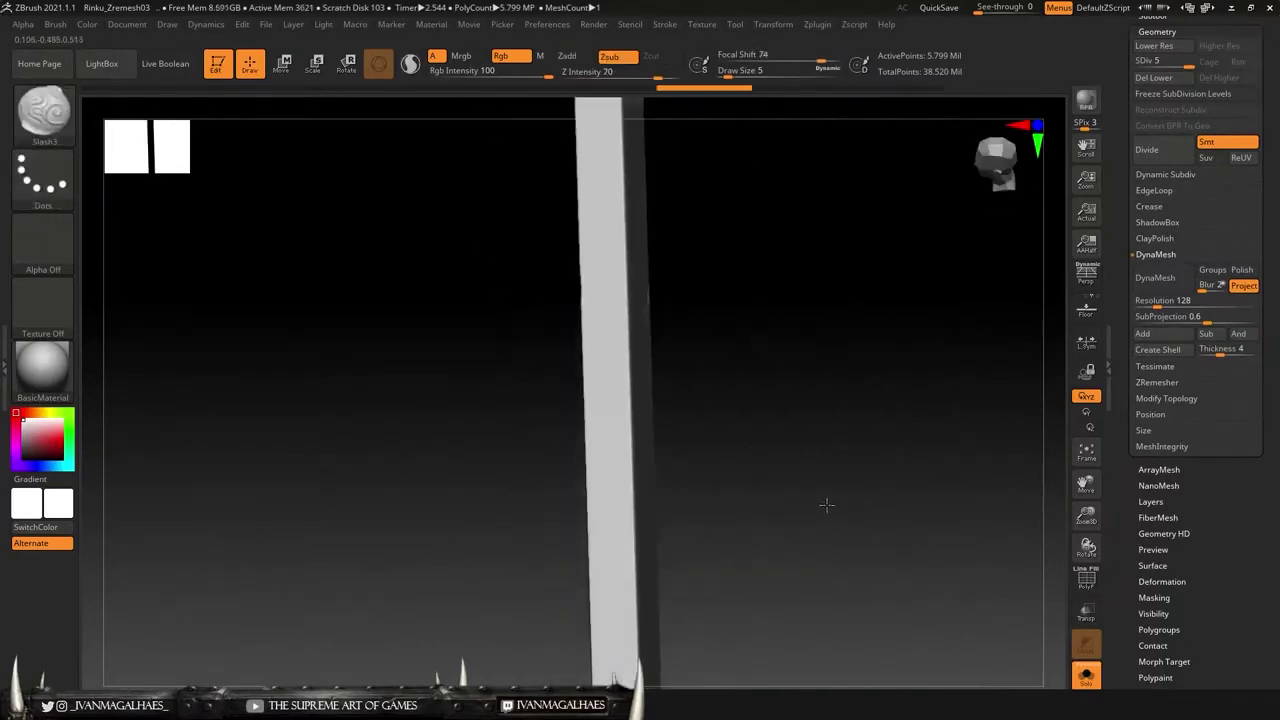
# Step: Browse LightBox's Brush library into the Orb brush folder
pyautogui.click(32, 120)
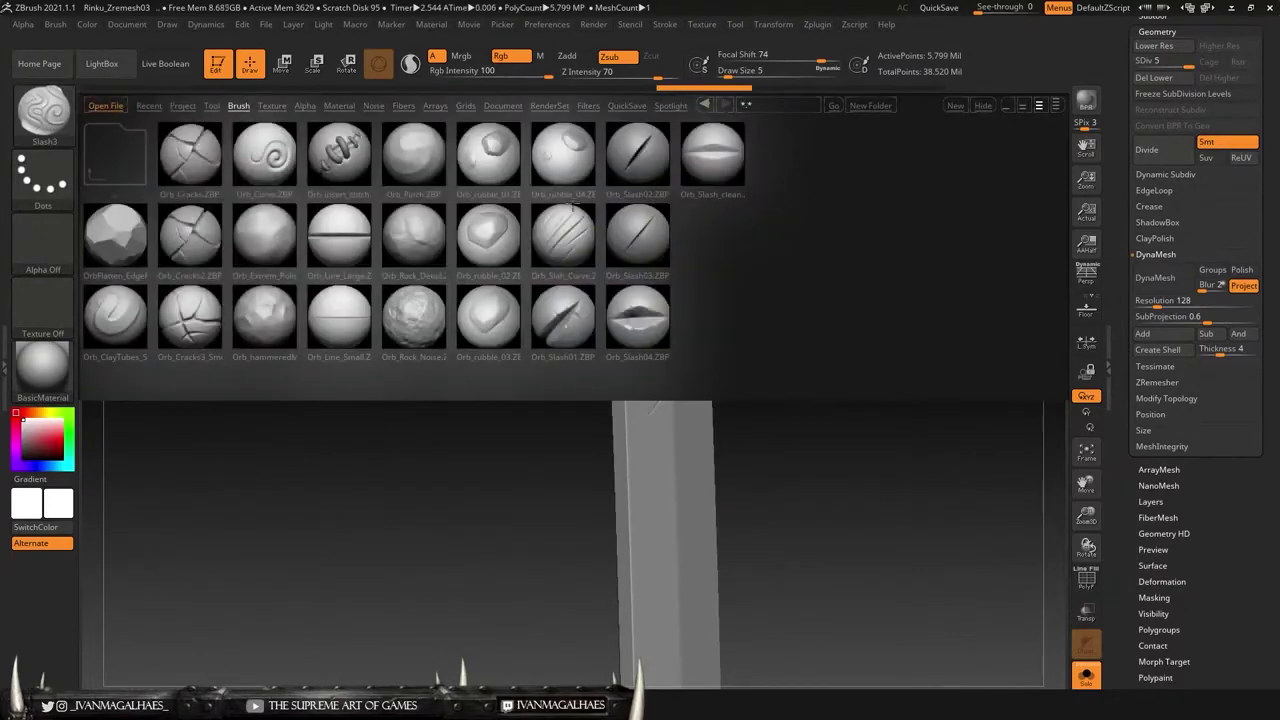
pyautogui.click(112, 160)
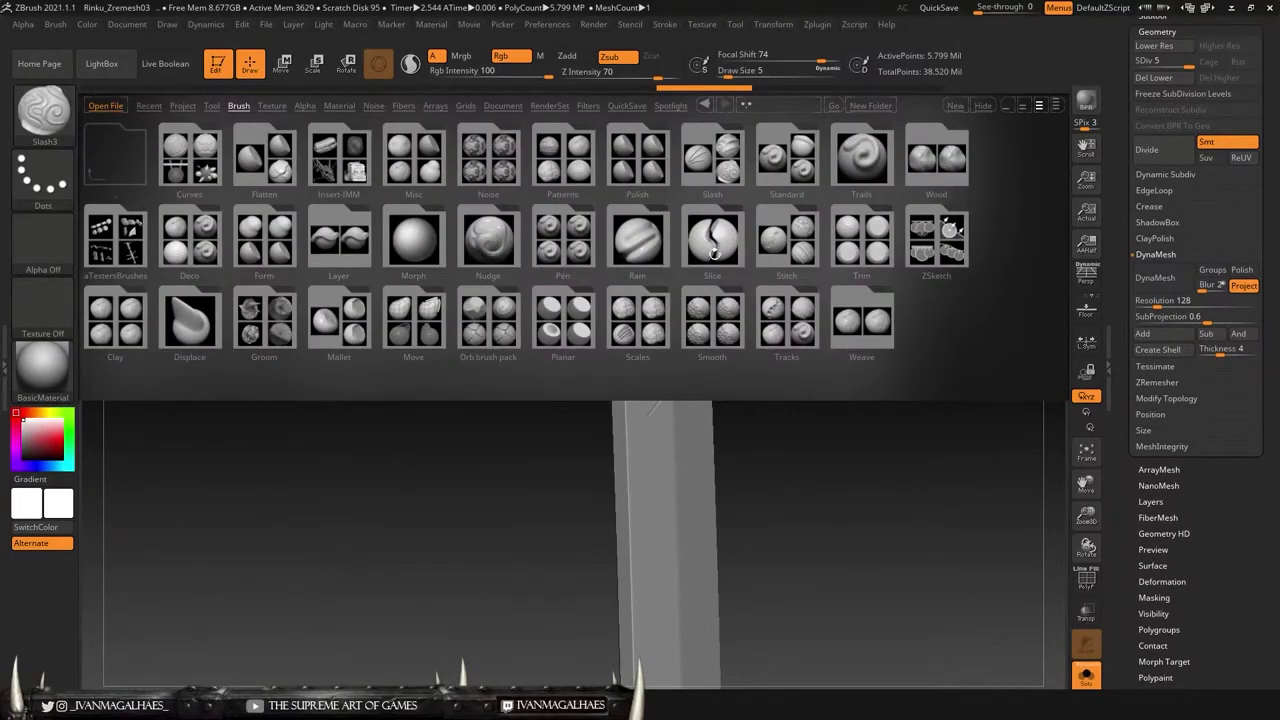
pyautogui.click(479, 323)
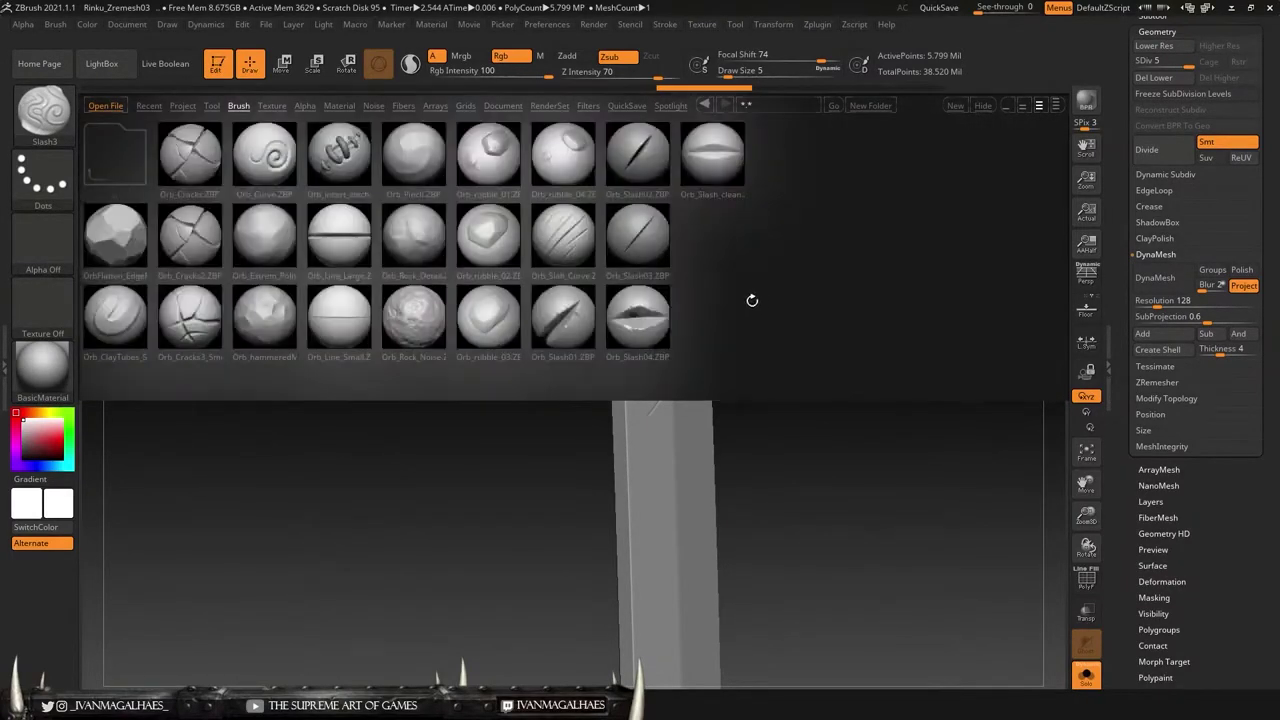
pyautogui.scroll(-2, 708, 327)
# Step: Load Orb_Slash_Curve and carve a curved slash into the blade
pyautogui.doubleClick(439, 320)
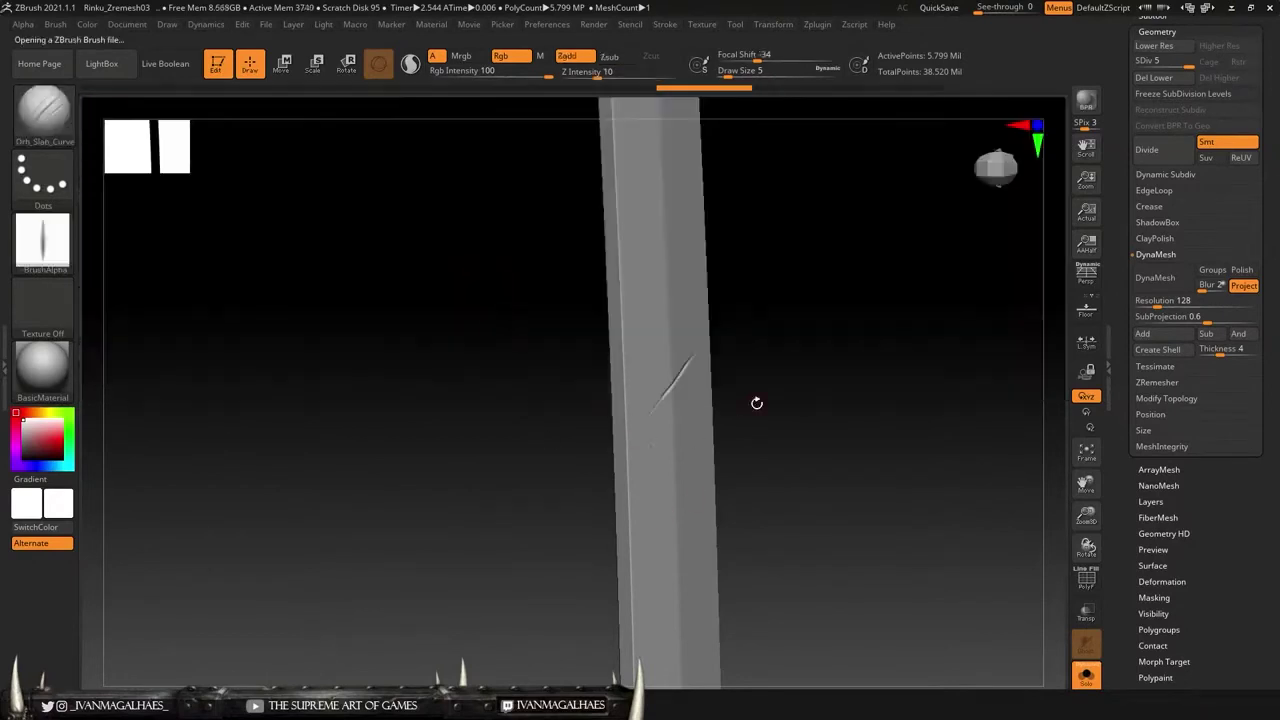
pyautogui.moveTo(686, 458); pyautogui.dragTo(666, 477)
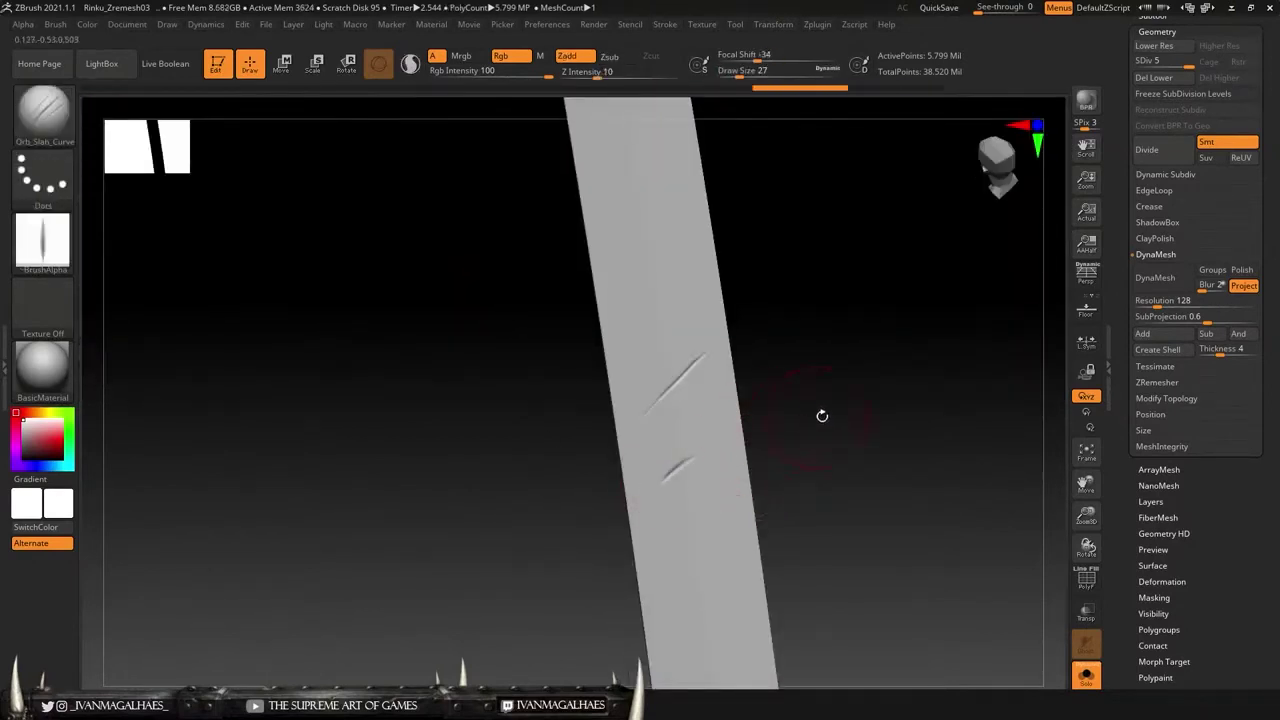
pyautogui.moveTo(820, 414); pyautogui.dragTo(683, 528)
pyautogui.keyDown('alt'); pyautogui.moveTo(806, 357); pyautogui.dragTo(634, 251); pyautogui.keyUp('alt')
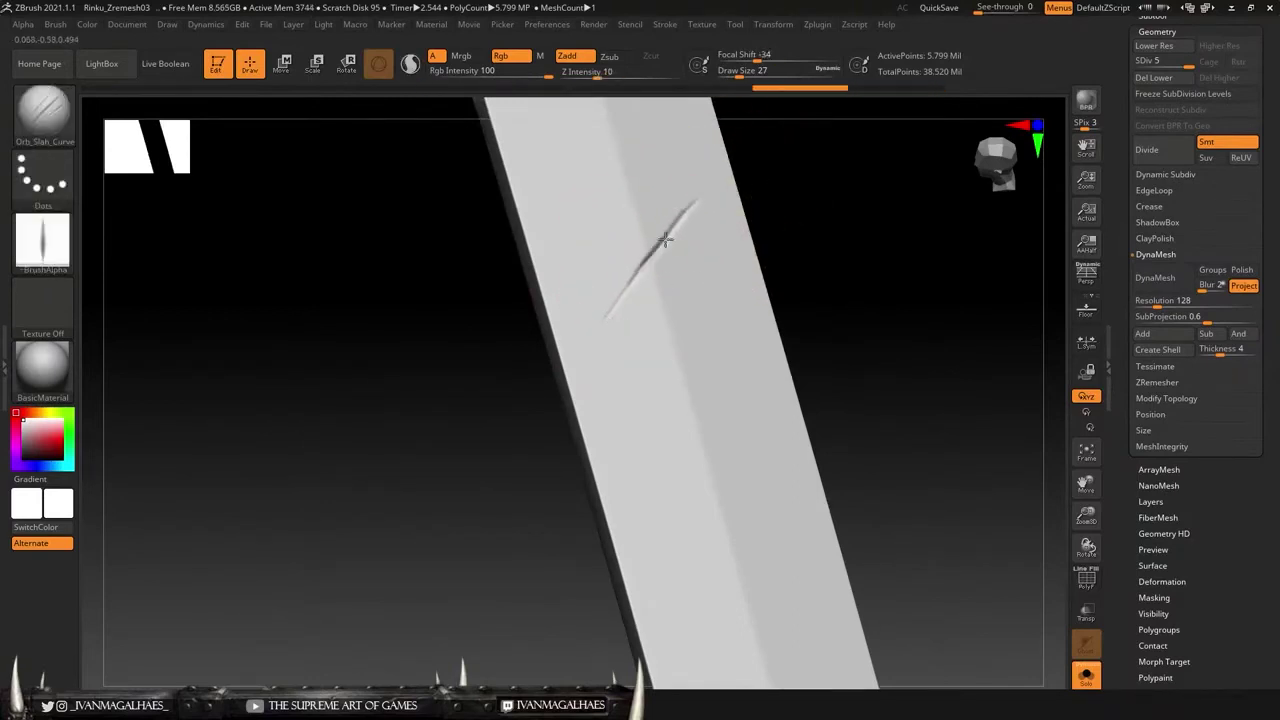
pyautogui.moveTo(800, 240)
pyautogui.mouseDown()
pyautogui.moveTo(763, 327)
pyautogui.moveTo(917, 323)
pyautogui.moveTo(926, 346)
pyautogui.moveTo(849, 334)
pyautogui.mouseUp()
# Step: Switch back to Slash3 and carve another slash across the upright blade
pyautogui.press('b')
pyautogui.click(623, 261)
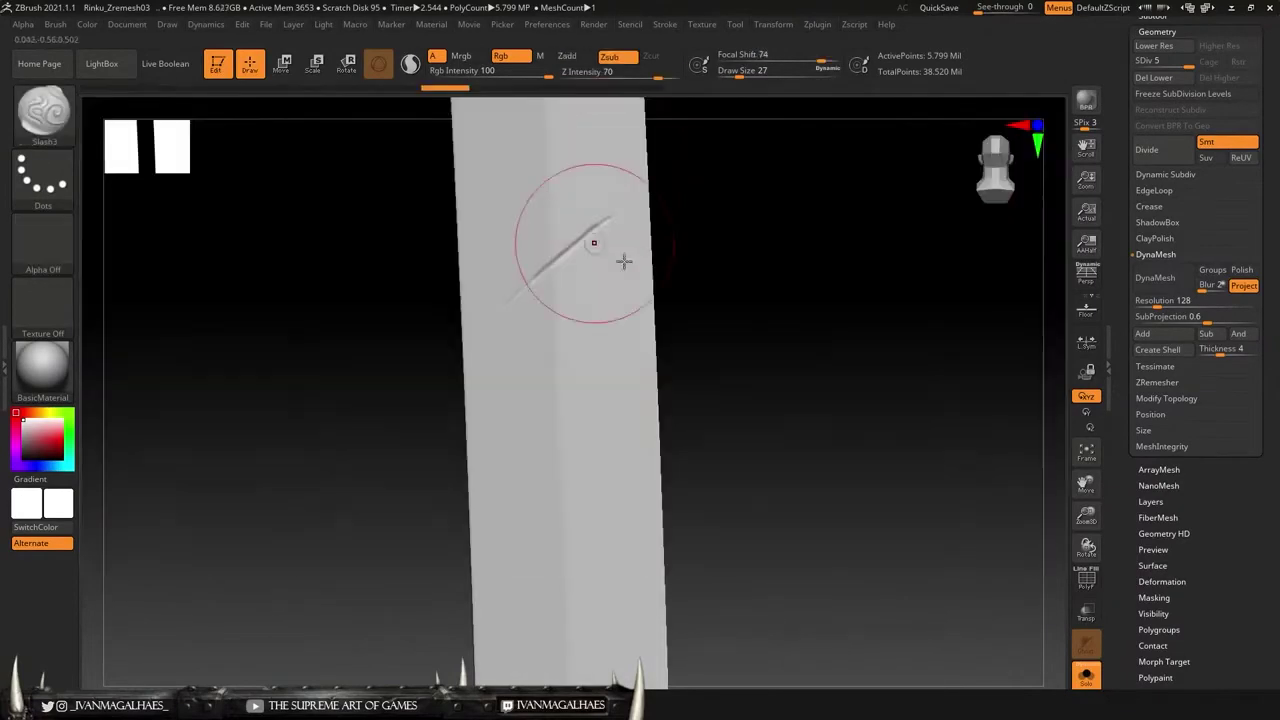
pyautogui.keyDown('shift'); pyautogui.moveTo(672, 330); pyautogui.dragTo(614, 374); pyautogui.keyUp('shift')
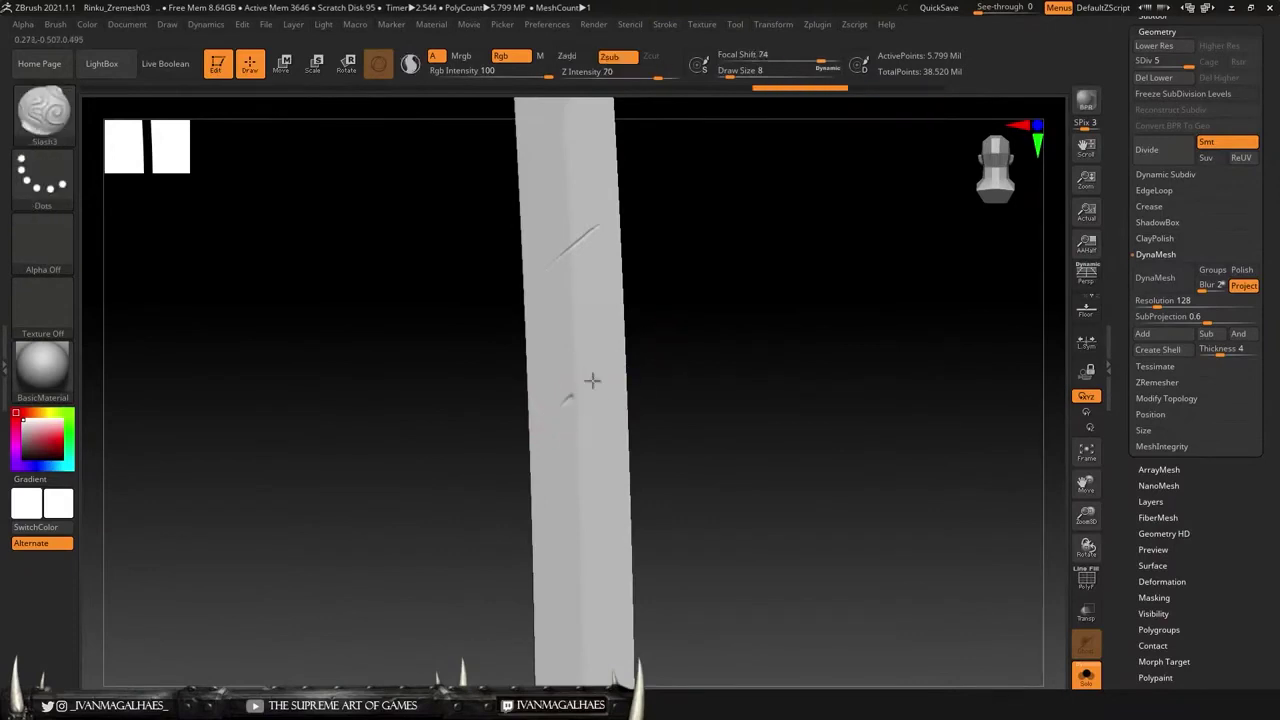
pyautogui.moveTo(683, 397); pyautogui.dragTo(665, 378)
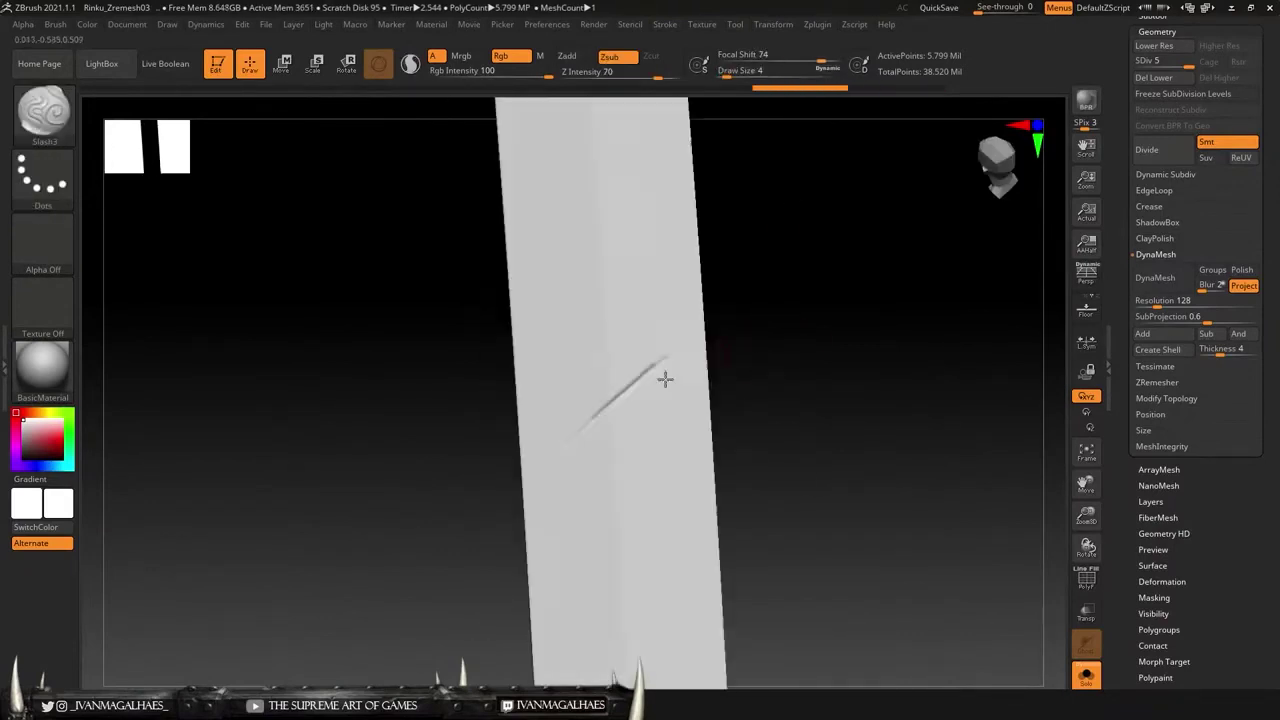
pyautogui.moveTo(637, 392)
pyautogui.mouseDown()
pyautogui.moveTo(586, 443)
pyautogui.moveTo(782, 358)
pyautogui.moveTo(789, 306)
pyautogui.mouseUp()
# Step: Subdivide the blade to SDiv 6 (23.199 million points) and bring up the Orb brush library
pyautogui.press('ctrl')
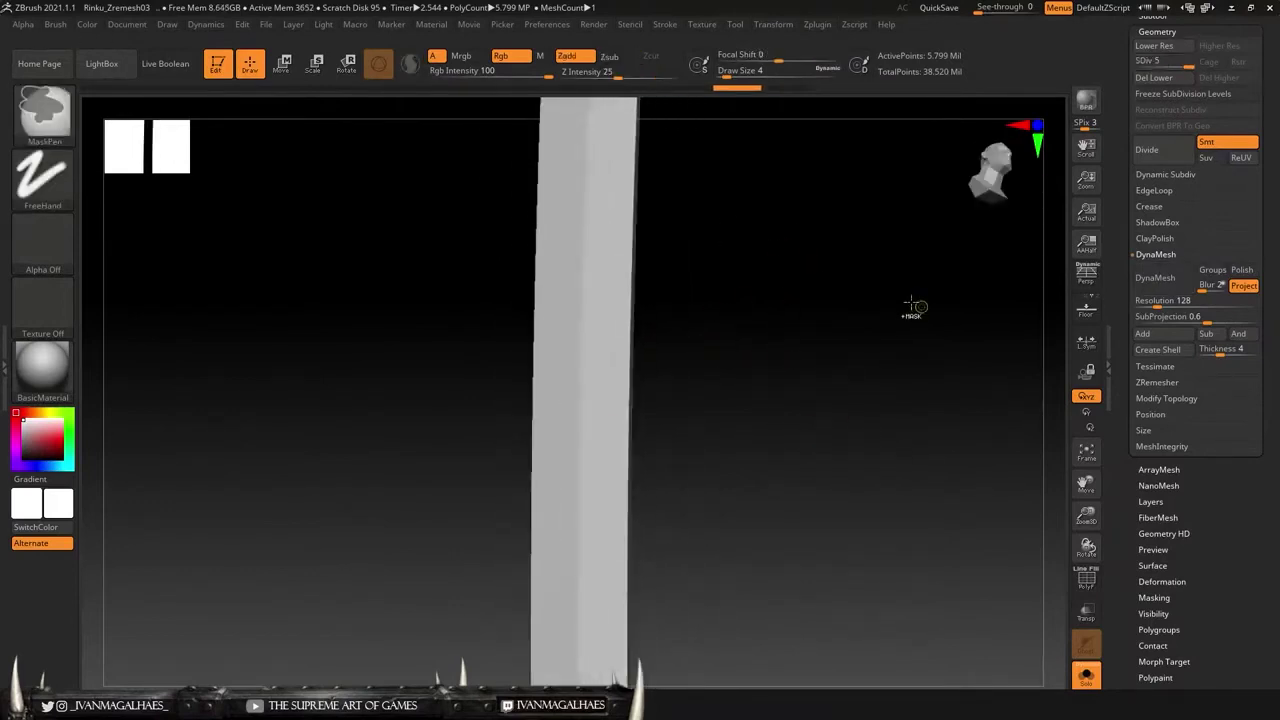
pyautogui.moveTo(837, 266); pyautogui.dragTo(606, 389)
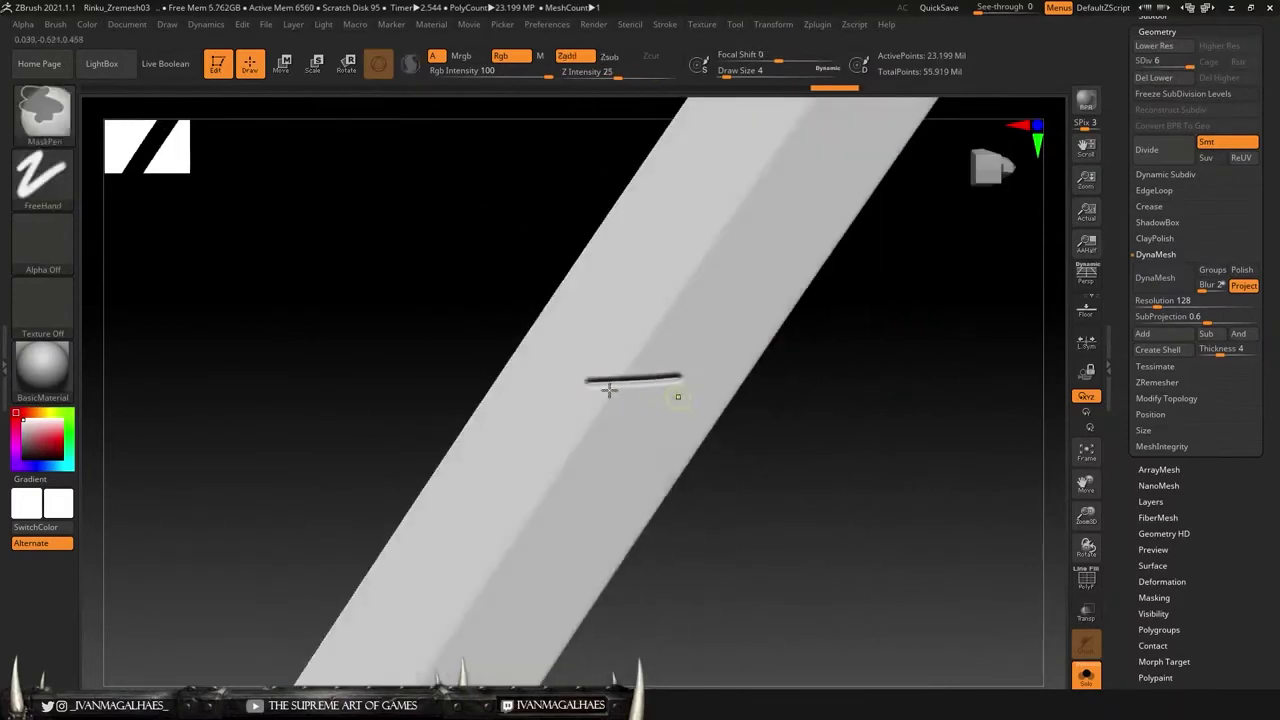
pyautogui.moveTo(768, 372)
pyautogui.mouseDown()
pyautogui.moveTo(803, 411)
pyautogui.moveTo(649, 425)
pyautogui.mouseUp()
pyautogui.press('b')
pyautogui.press(',')
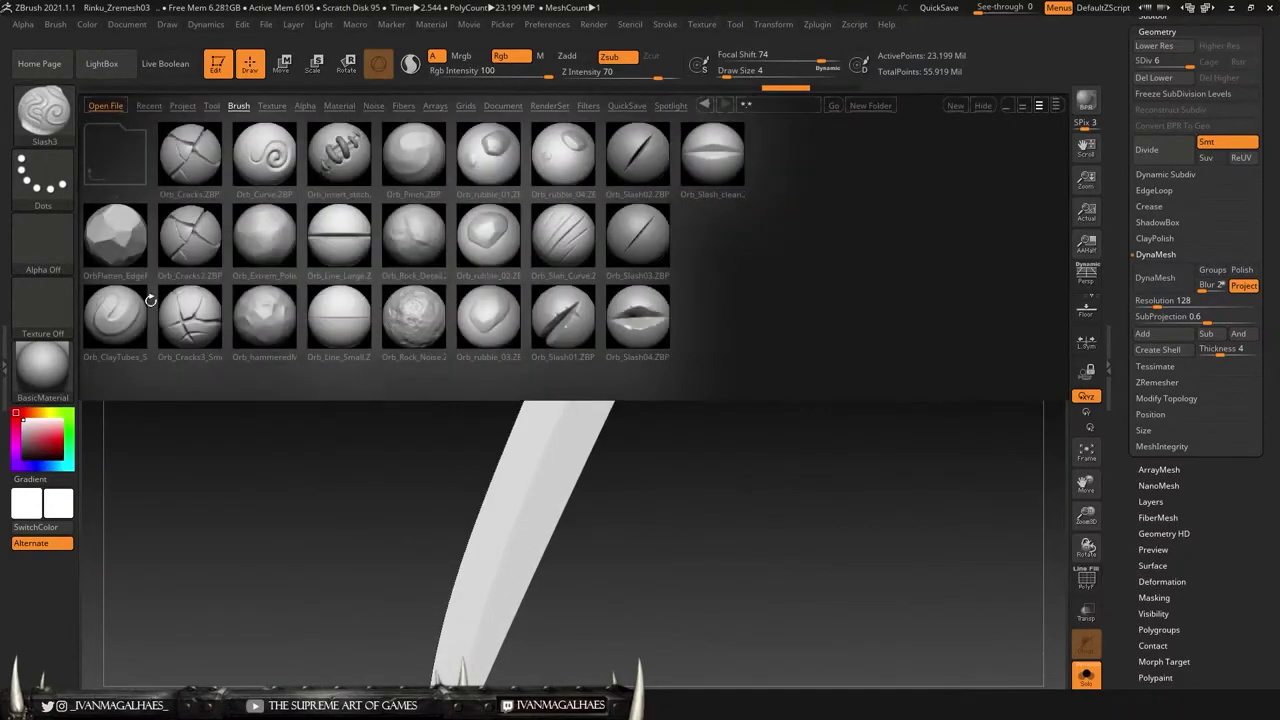
# Step: Load the OrbFlatten_Edge brush and set its draw size to 17
pyautogui.doubleClick(115, 240)
pyautogui.press('s')
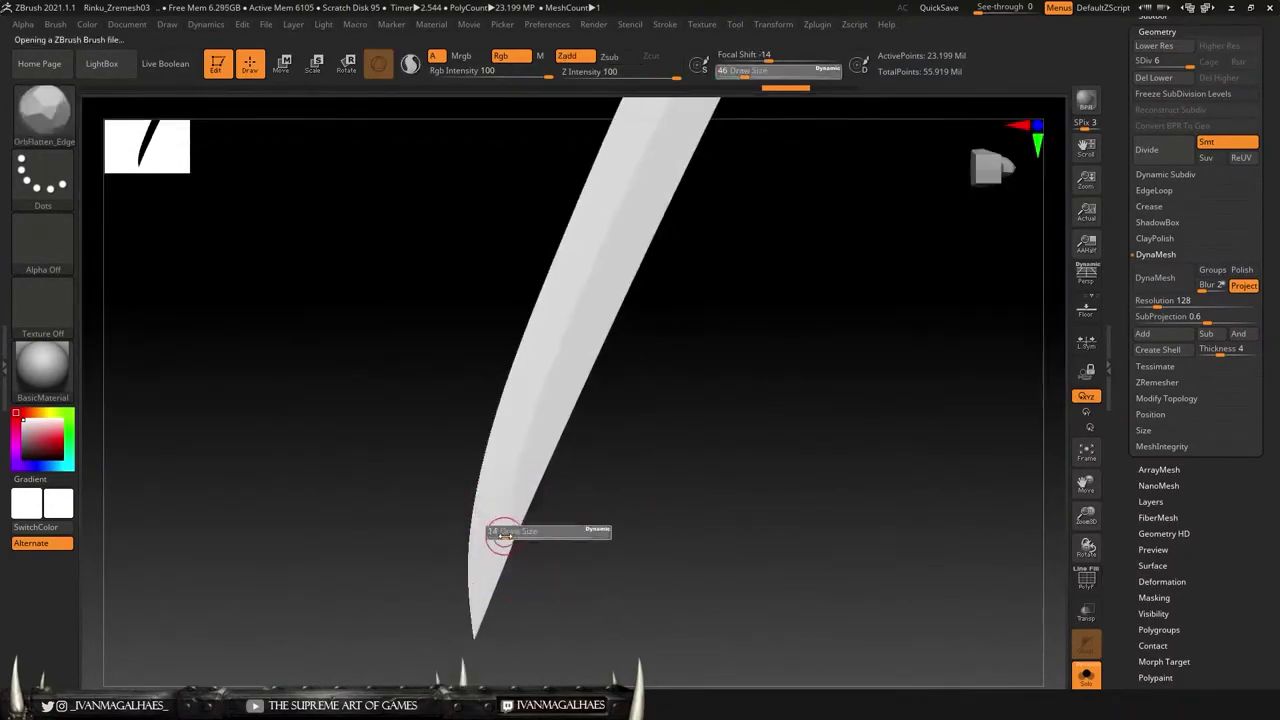
pyautogui.moveTo(503, 537); pyautogui.dragTo(920, 325)
# Step: Inspect the katana blade from several angles, then zoom out to the whole character
pyautogui.moveTo(626, 431)
pyautogui.mouseDown()
pyautogui.moveTo(737, 397)
pyautogui.moveTo(826, 391)
pyautogui.moveTo(826, 346)
pyautogui.moveTo(614, 363)
pyautogui.moveTo(746, 271)
pyautogui.moveTo(700, 283)
pyautogui.moveTo(606, 426)
pyautogui.moveTo(920, 394)
pyautogui.moveTo(809, 369)
pyautogui.moveTo(563, 454)
pyautogui.moveTo(533, 380)
pyautogui.moveTo(749, 534)
pyautogui.moveTo(580, 409)
pyautogui.mouseUp()
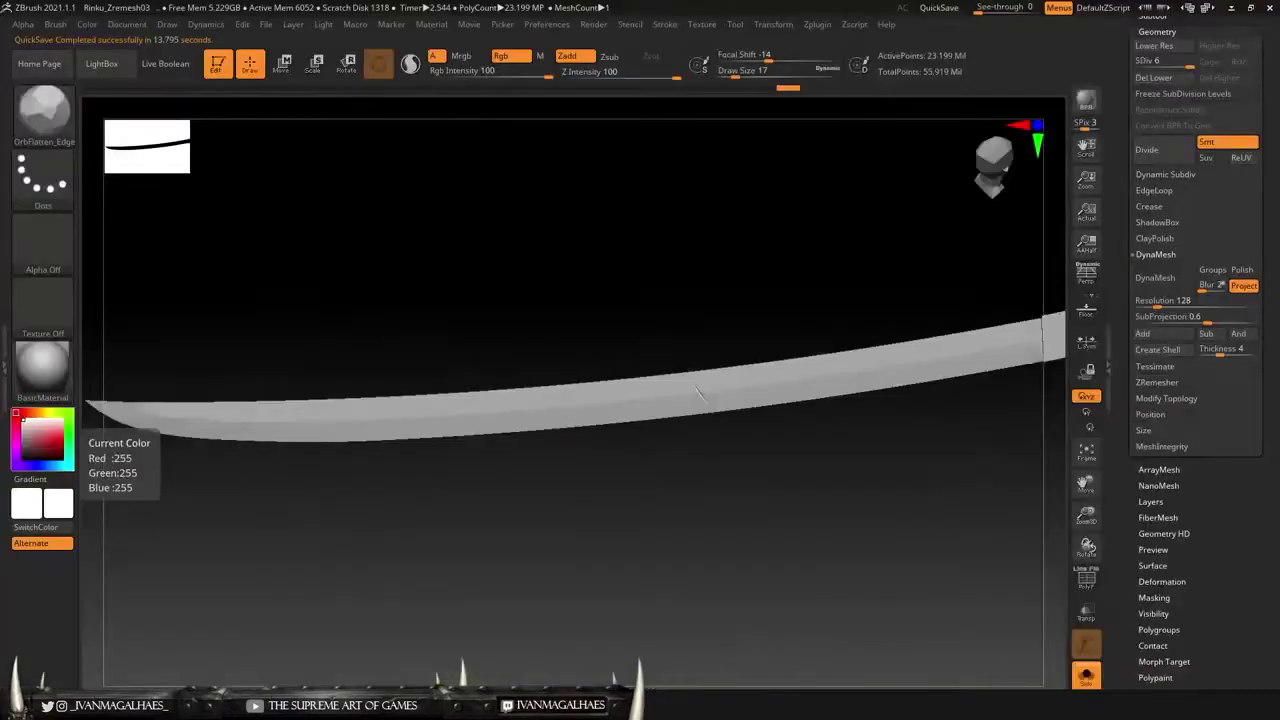
pyautogui.moveTo(698, 392)
pyautogui.mouseDown()
pyautogui.moveTo(674, 426)
pyautogui.moveTo(840, 391)
pyautogui.moveTo(762, 292)
pyautogui.moveTo(686, 343)
pyautogui.moveTo(682, 262)
pyautogui.mouseUp()
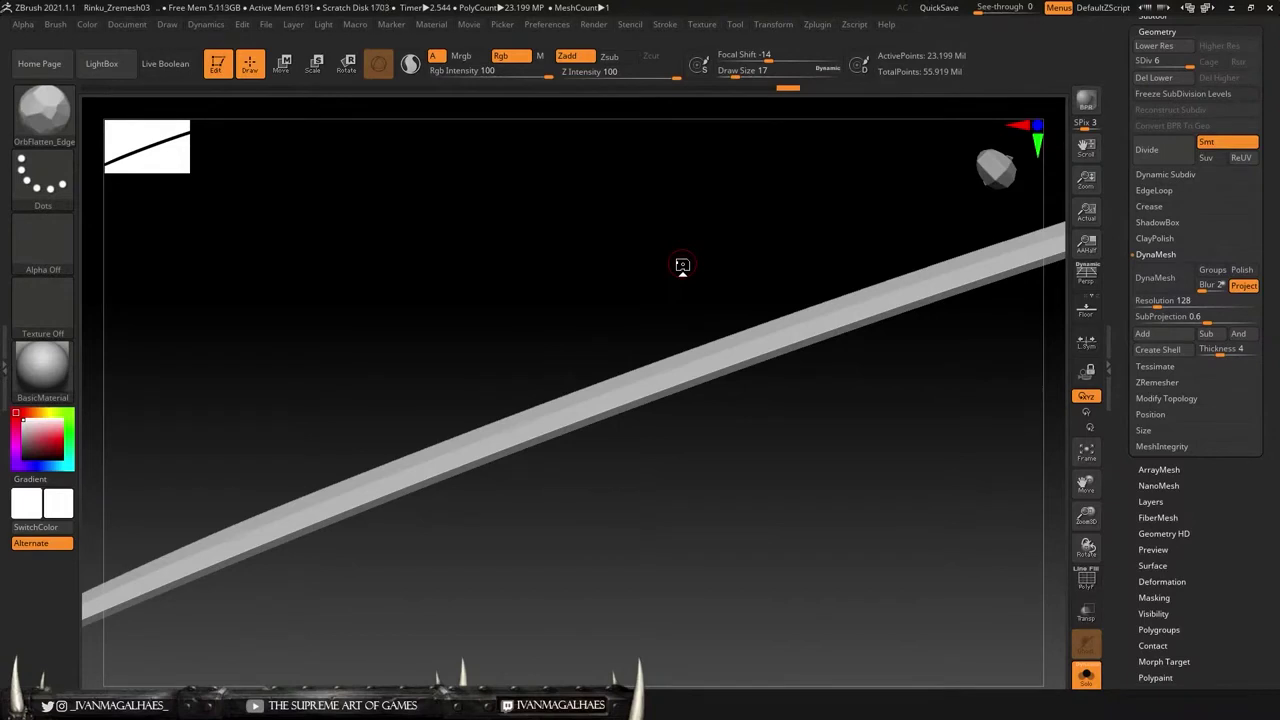
pyautogui.moveTo(423, 408)
pyautogui.keyDown('alt'); pyautogui.mouseDown()
pyautogui.moveTo(474, 251)
pyautogui.moveTo(380, 217)
pyautogui.moveTo(431, 223)
pyautogui.moveTo(428, 275)
pyautogui.mouseUp(); pyautogui.keyUp('alt')
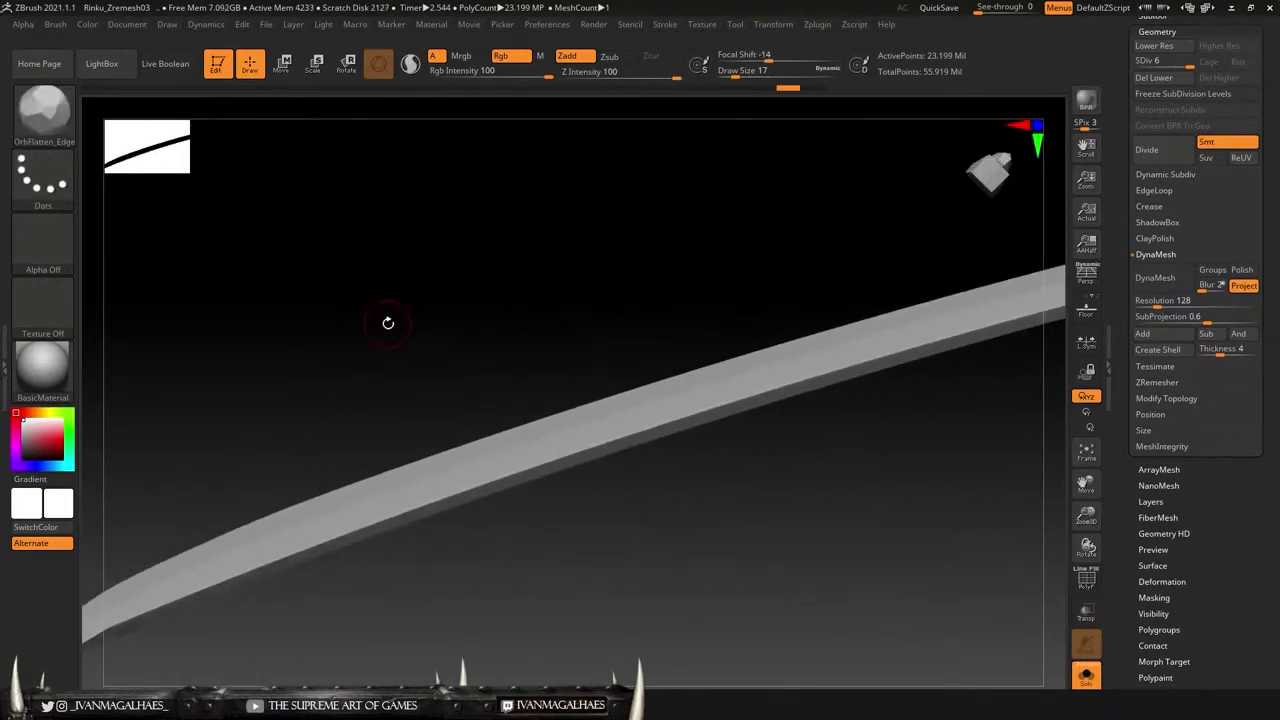
pyautogui.moveTo(388, 326)
pyautogui.mouseDown()
pyautogui.moveTo(829, 214)
pyautogui.moveTo(800, 481)
pyautogui.moveTo(826, 346)
pyautogui.moveTo(812, 304)
pyautogui.moveTo(879, 395)
pyautogui.mouseUp()
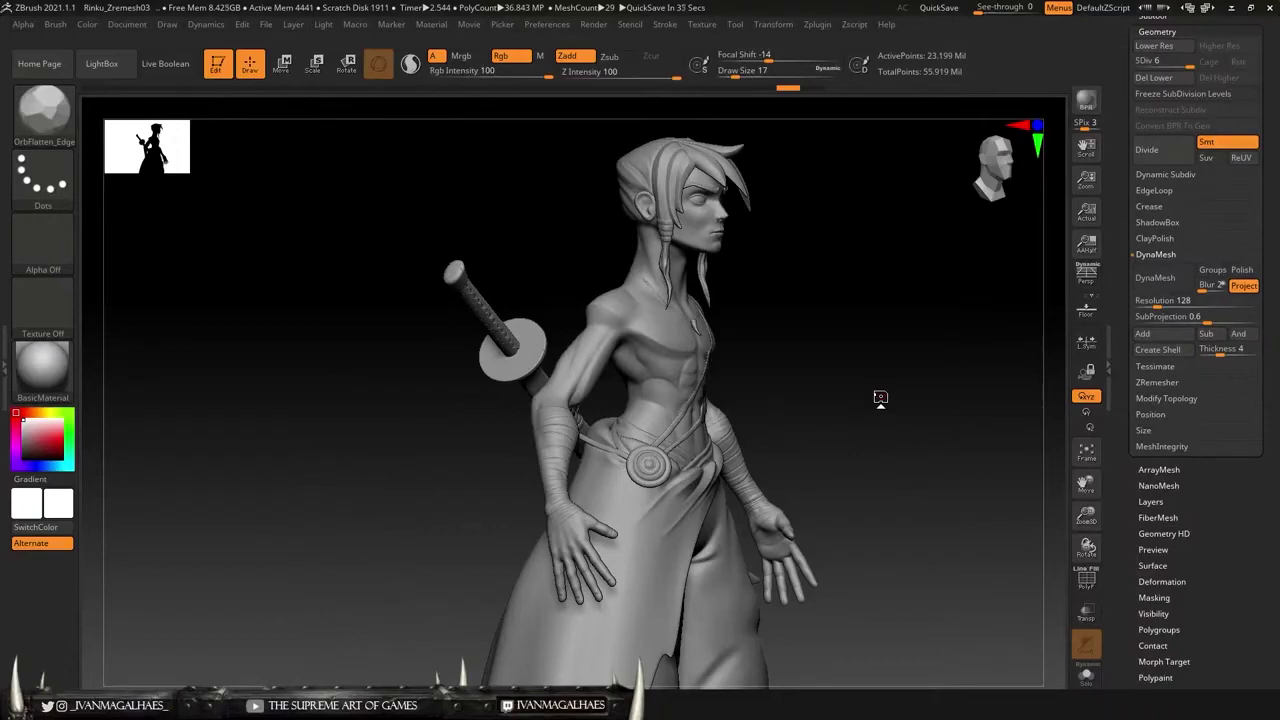
# Step: Turn to the character's back, isolate the sword, and zoom in on the blade
pyautogui.moveTo(880, 398); pyautogui.dragTo(870, 413)
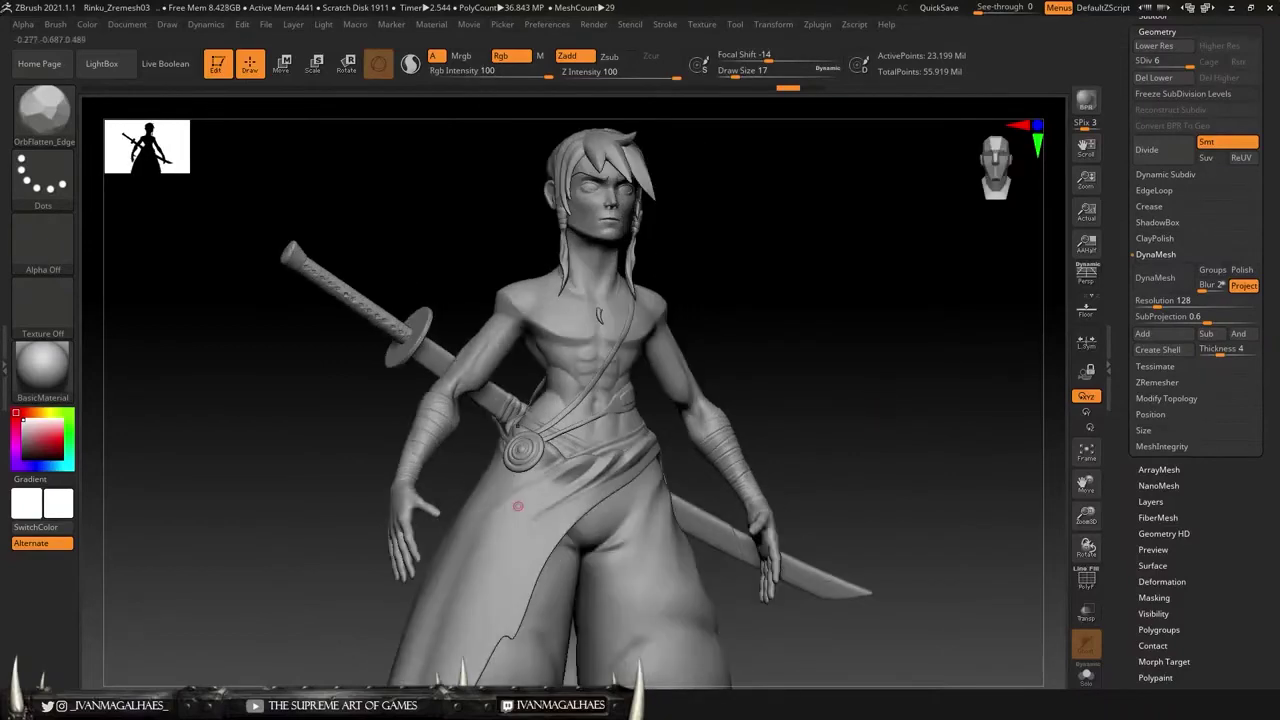
pyautogui.moveTo(902, 238)
pyautogui.mouseDown()
pyautogui.moveTo(760, 266)
pyautogui.moveTo(746, 197)
pyautogui.moveTo(820, 353)
pyautogui.mouseUp()
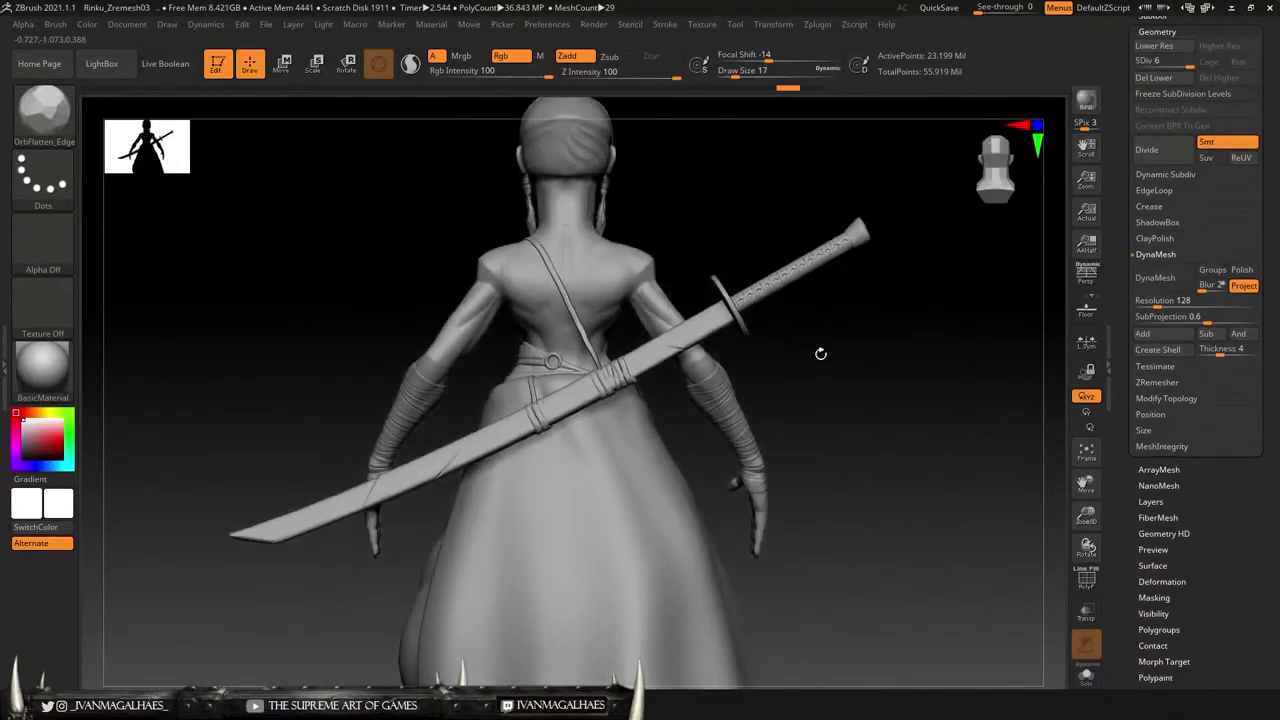
pyautogui.click(1086, 675)
pyautogui.moveTo(640, 480)
pyautogui.mouseDown()
pyautogui.moveTo(694, 528)
pyautogui.moveTo(591, 594)
pyautogui.moveTo(424, 250)
pyautogui.mouseUp()
# Step: Switch to the Slash3 brush, carve a trial slash on the blade, and undo it
pyautogui.press('b')
pyautogui.press('s')
pyautogui.press('l')
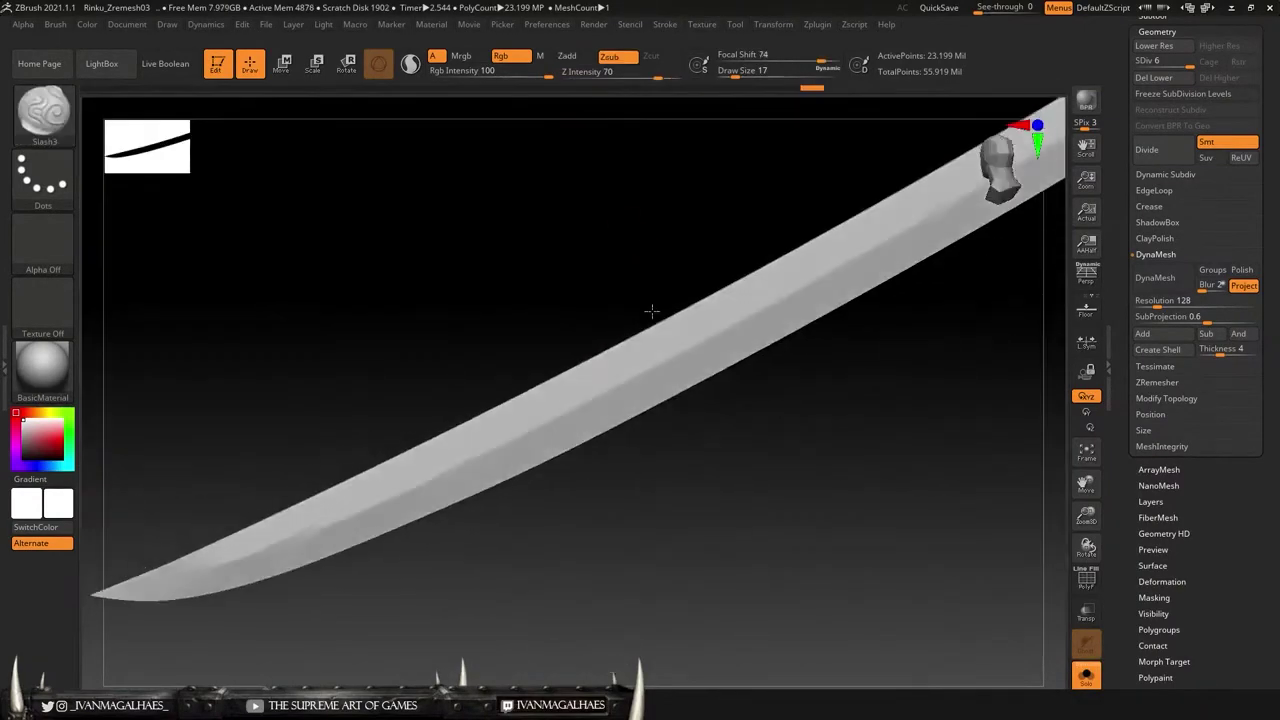
pyautogui.moveTo(700, 250); pyautogui.dragTo(629, 391)
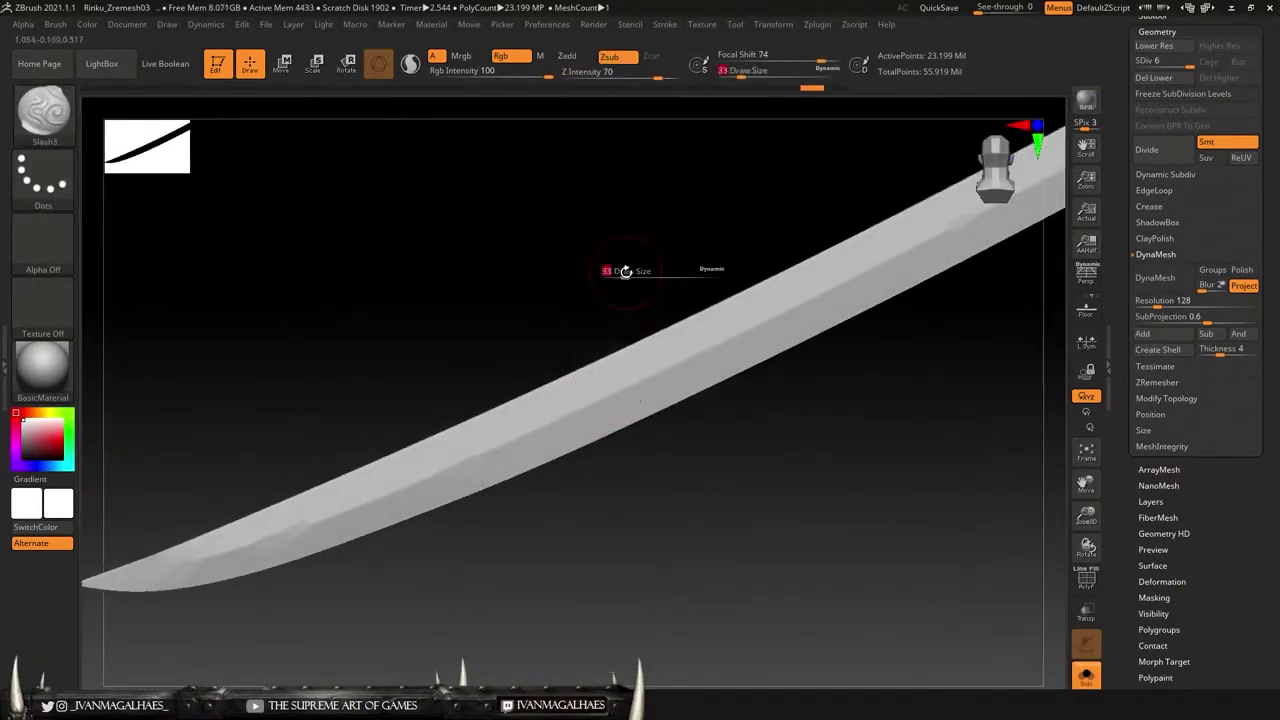
pyautogui.press('ctrl')
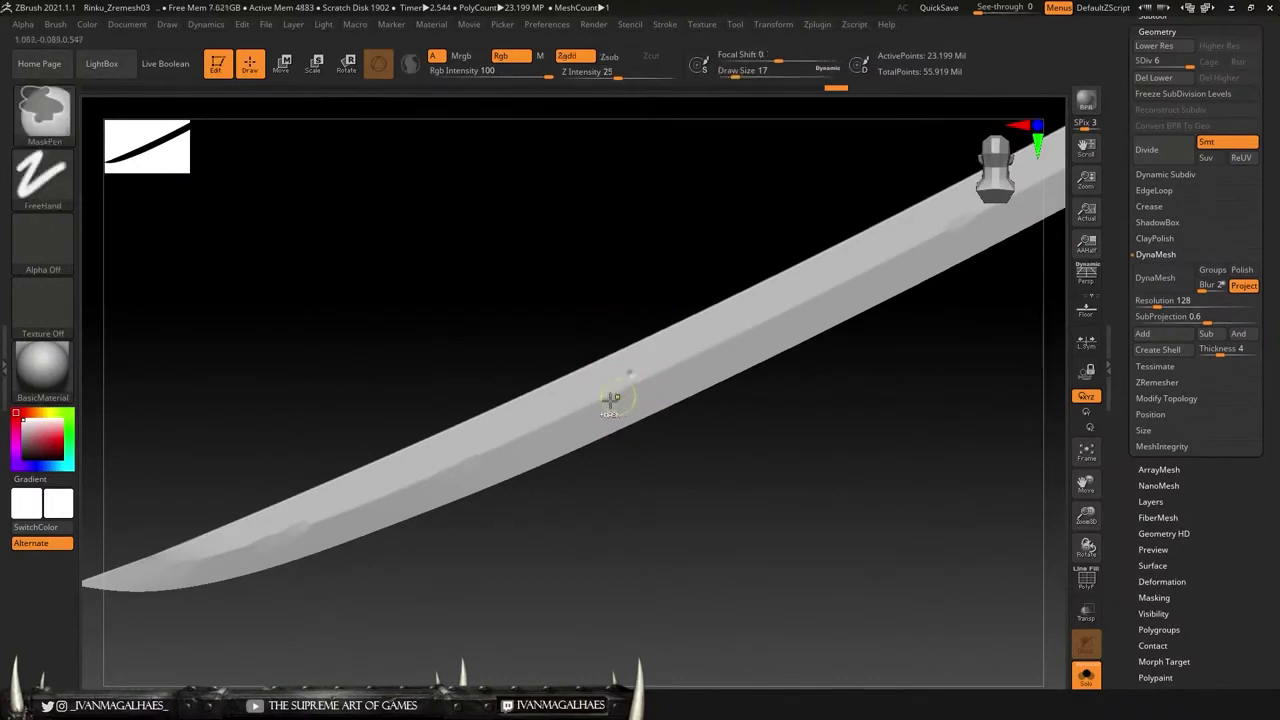
pyautogui.moveTo(575, 418); pyautogui.dragTo(612, 358)
pyautogui.hotkey('ctrl', 'z')
# Step: Rotate the view around the blade and bring up the Orb brush library
pyautogui.moveTo(919, 372); pyautogui.dragTo(962, 370)
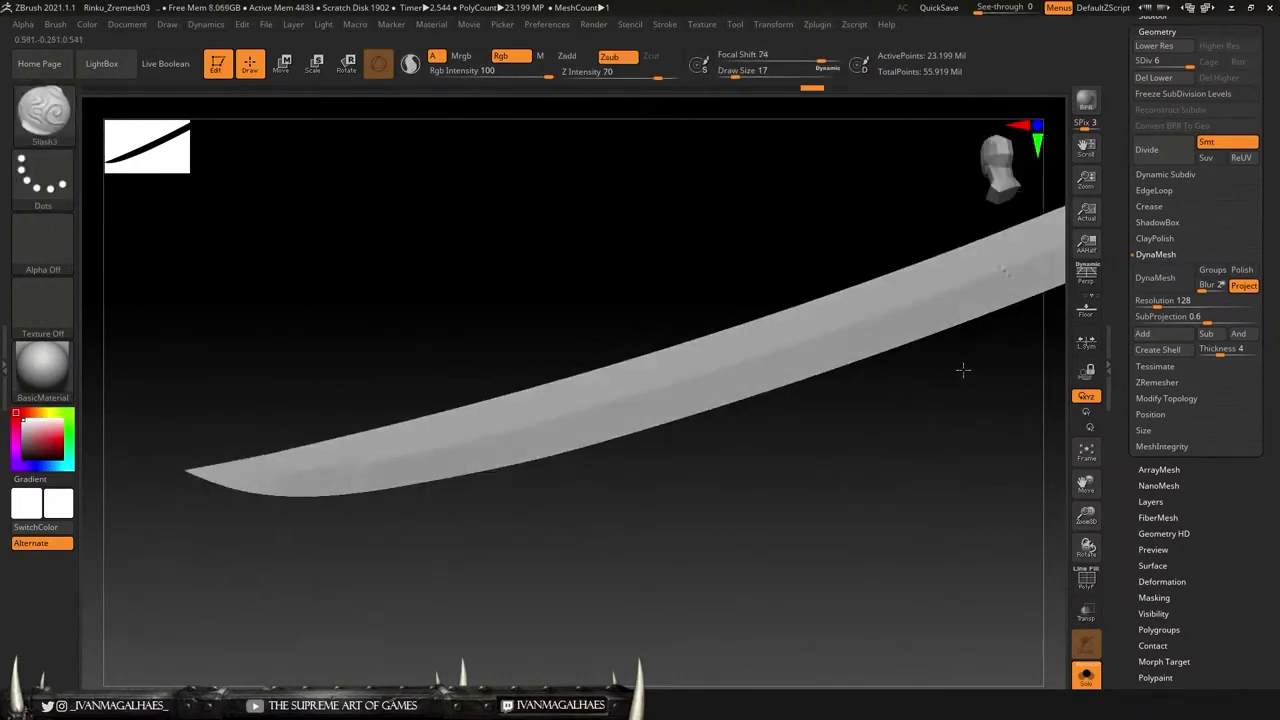
pyautogui.scroll(2, 1190, 250)
pyautogui.moveTo(846, 234)
pyautogui.mouseDown()
pyautogui.moveTo(814, 149)
pyautogui.moveTo(97, 143)
pyautogui.mouseUp()
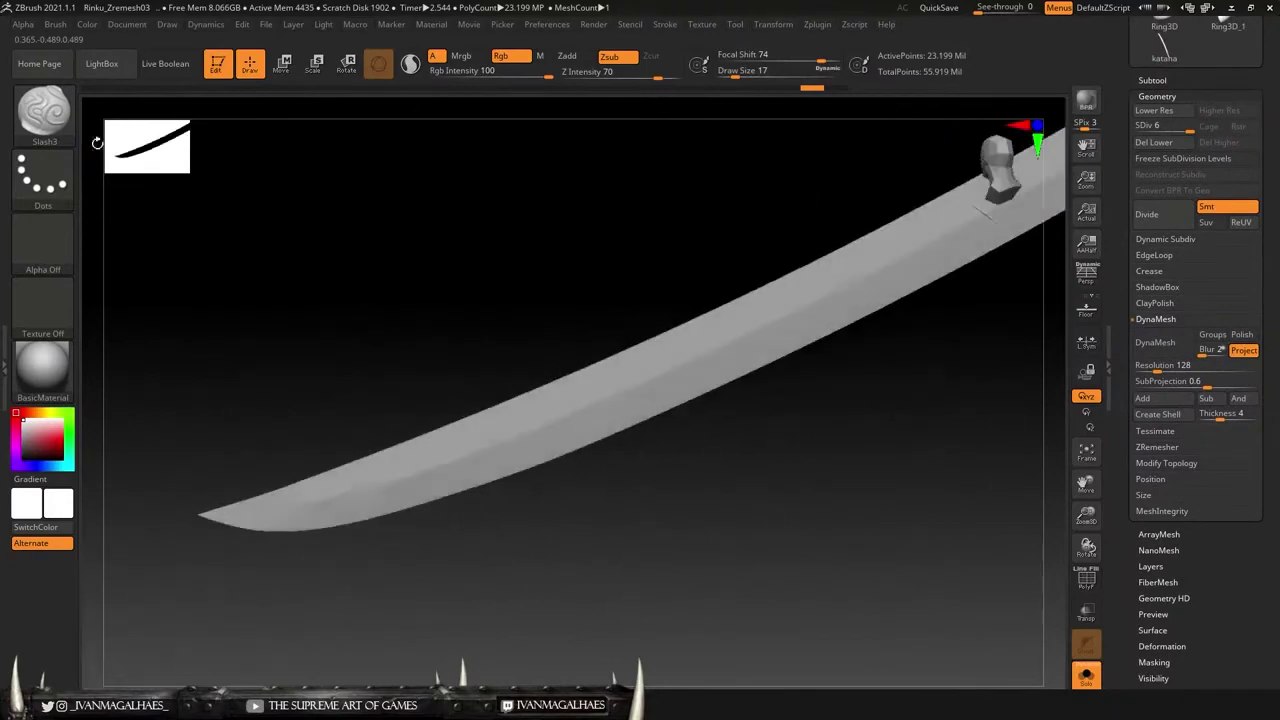
pyautogui.press('b')
pyautogui.press(',')
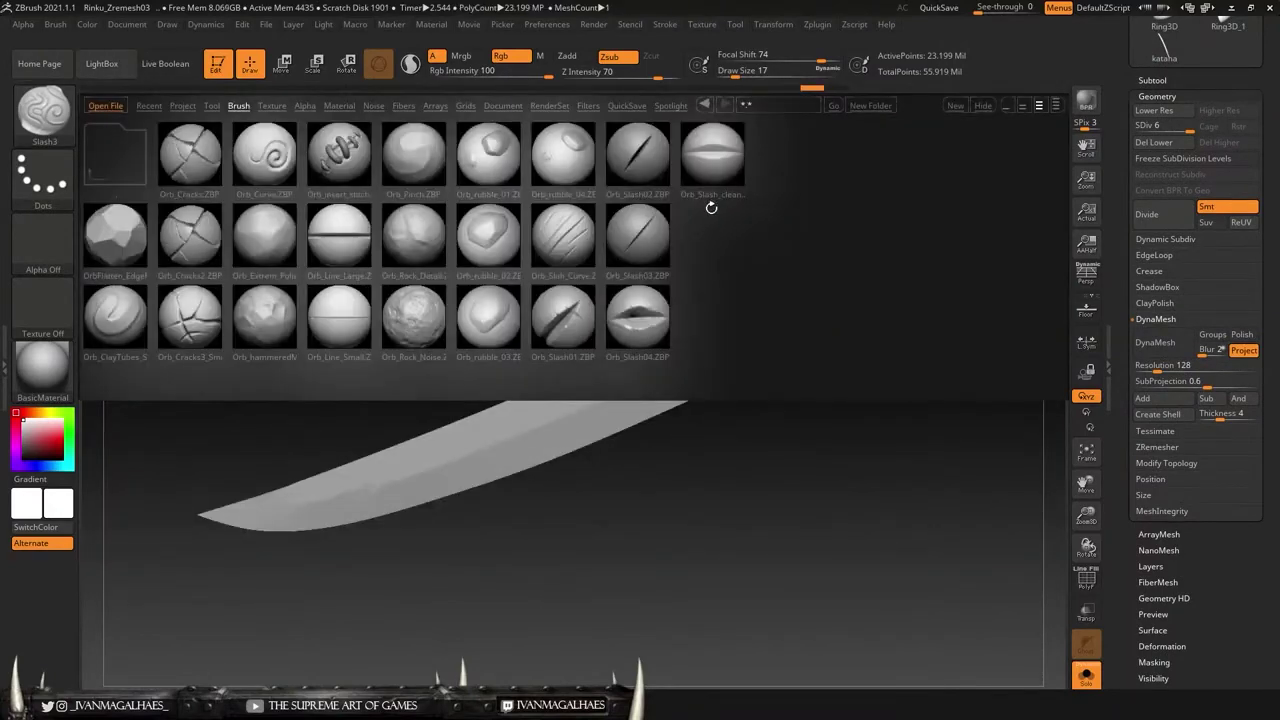
# Step: Load the Orb_Slash03 brush and rotate the blade upright to see it edge-on
pyautogui.click(238, 105)
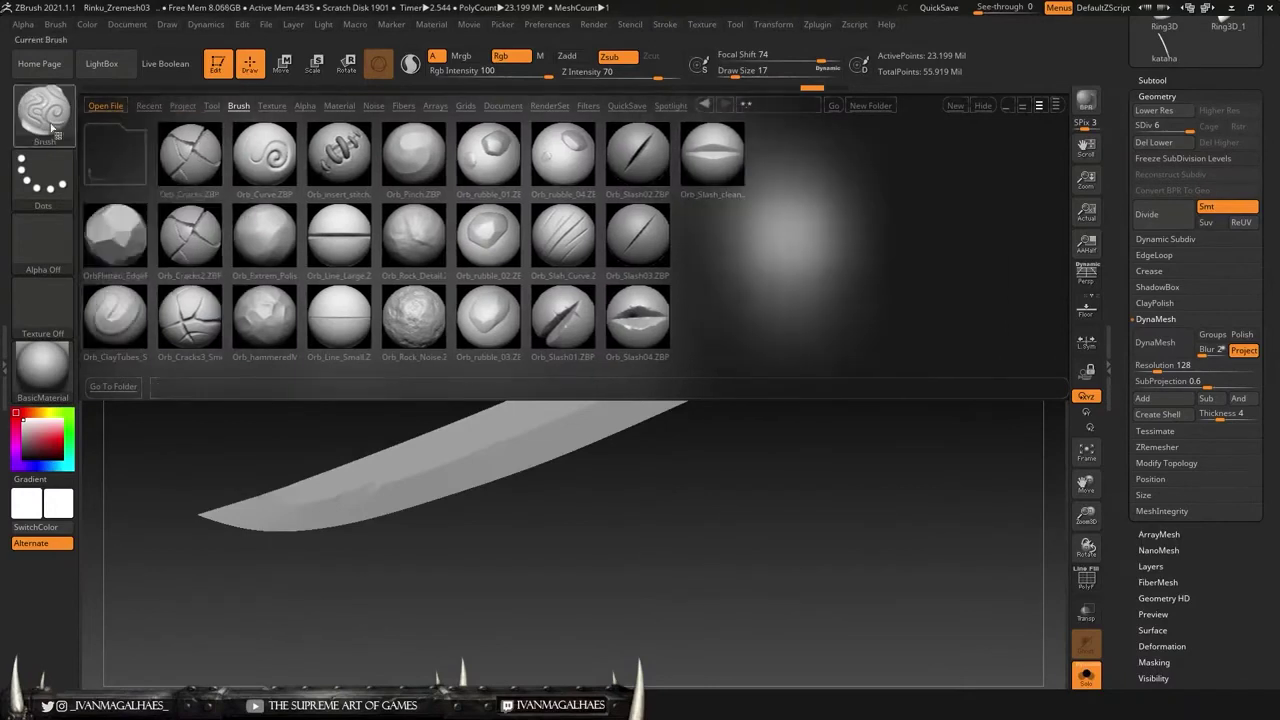
pyautogui.doubleClick(649, 238)
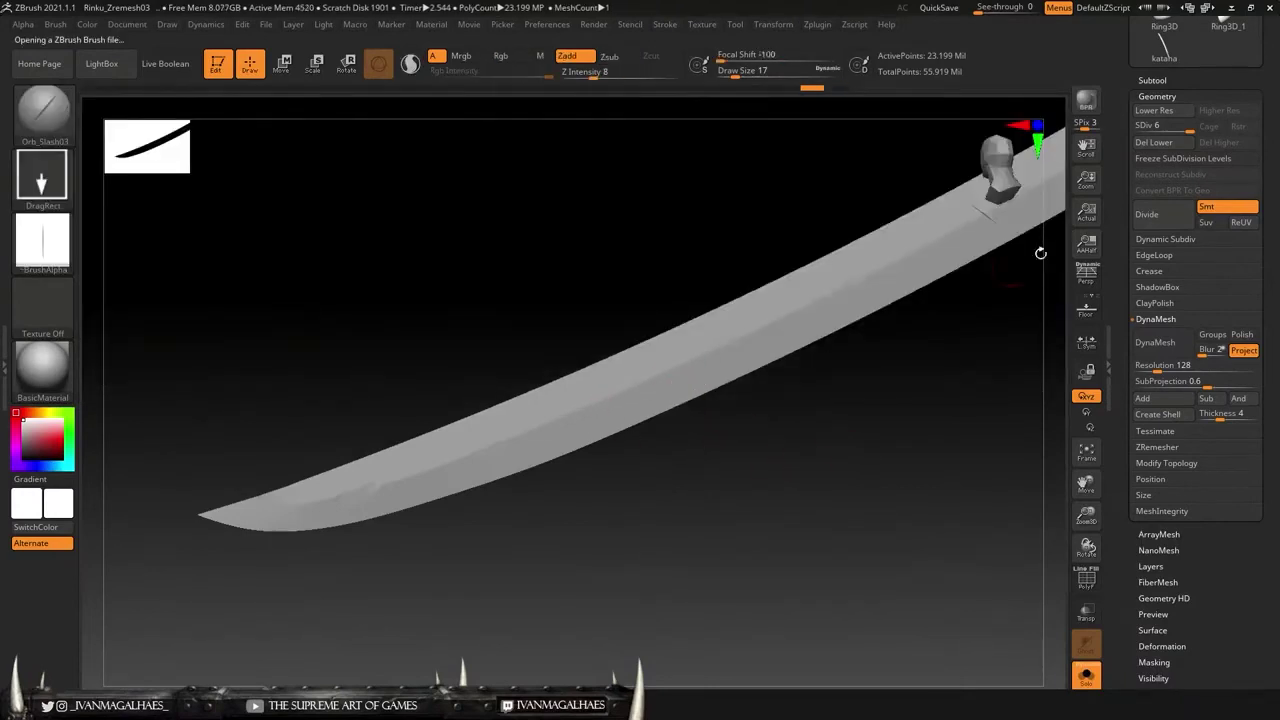
pyautogui.hotkey('ctrl', 'z')
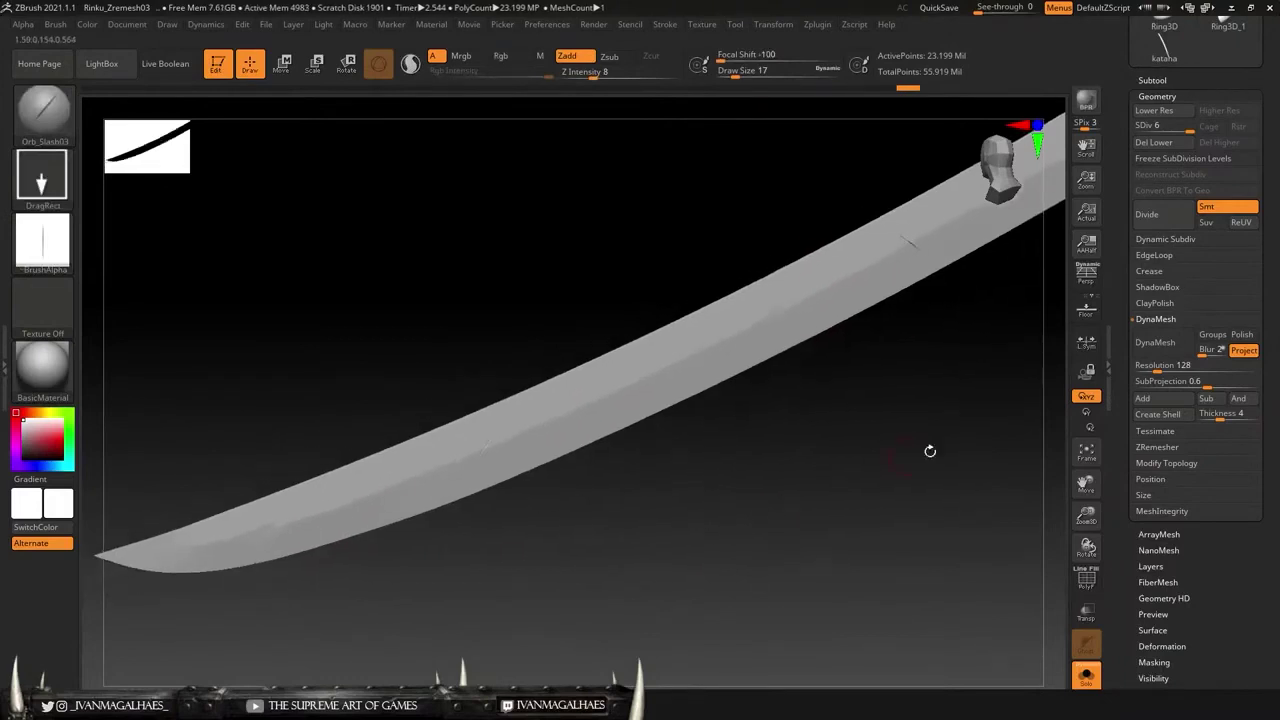
pyautogui.moveTo(929, 449)
pyautogui.mouseDown()
pyautogui.moveTo(806, 374)
pyautogui.moveTo(900, 394)
pyautogui.moveTo(917, 380)
pyautogui.mouseUp()
pyautogui.press('ctrl')
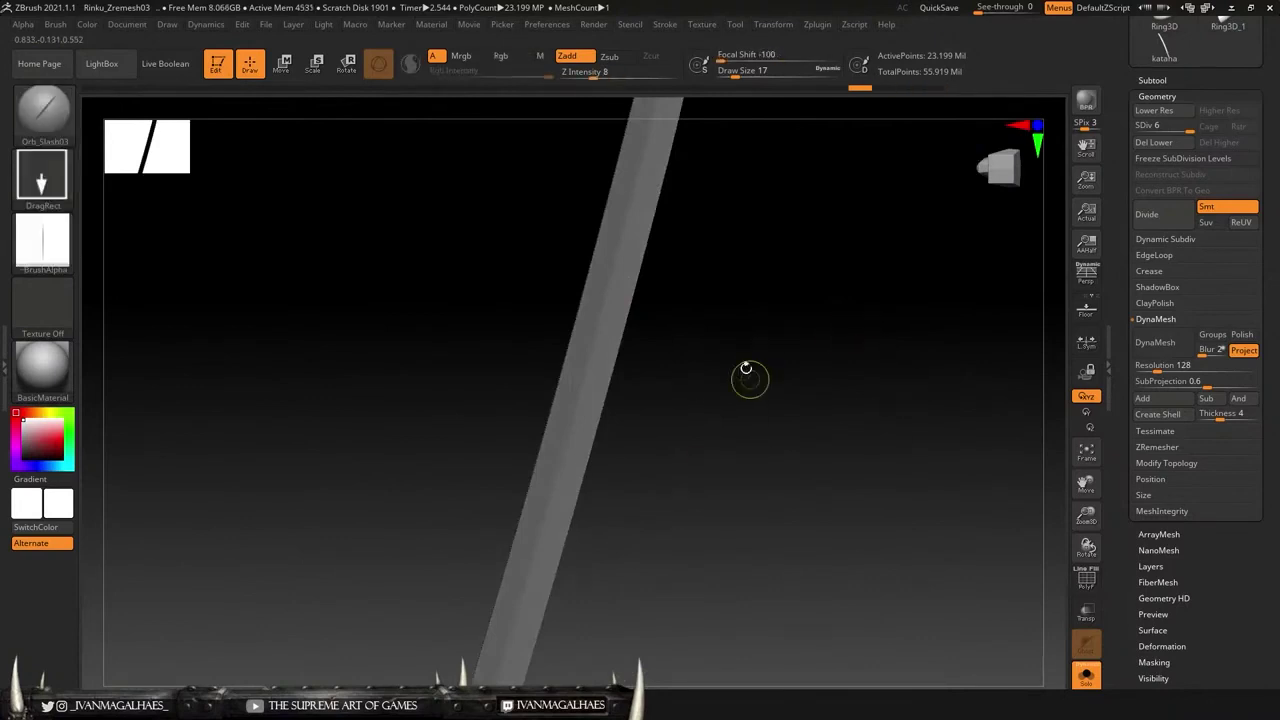
pyautogui.moveTo(749, 371)
pyautogui.mouseDown()
pyautogui.moveTo(700, 380)
pyautogui.moveTo(759, 385)
pyautogui.mouseUp()
pyautogui.moveTo(865, 252)
pyautogui.mouseDown()
pyautogui.moveTo(677, 456)
pyautogui.moveTo(664, 448)
pyautogui.mouseUp()
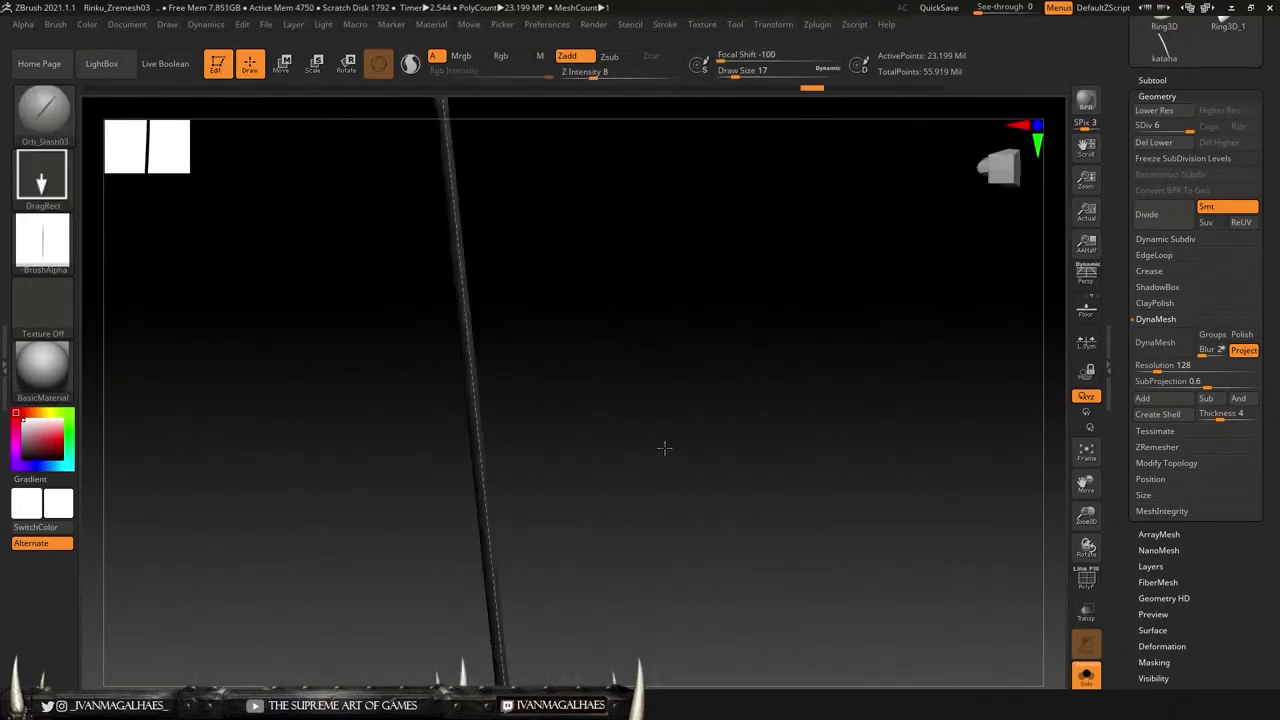
pyautogui.moveTo(620, 294); pyautogui.dragTo(658, 300)
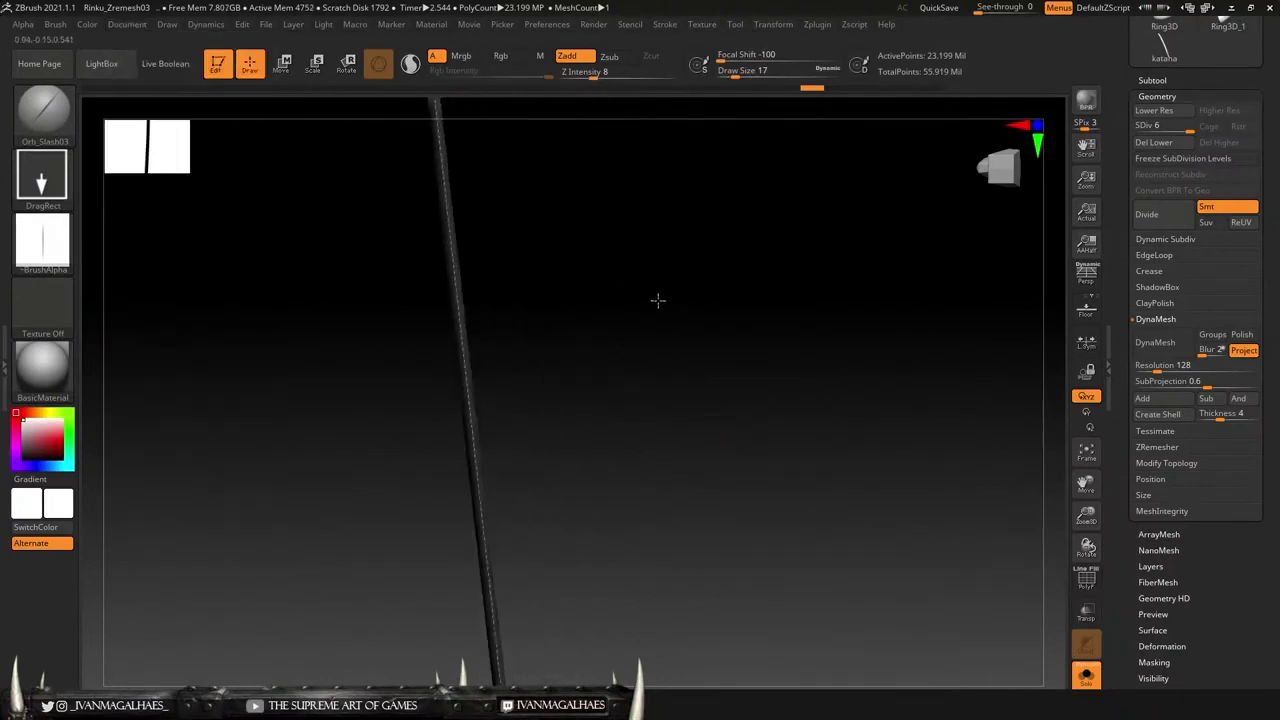
# Step: Set the slash brush to the DragRect stroke and carve a slash nick along the blade edge
pyautogui.click(32, 105)
pyautogui.click(521, 227)
pyautogui.press('b')
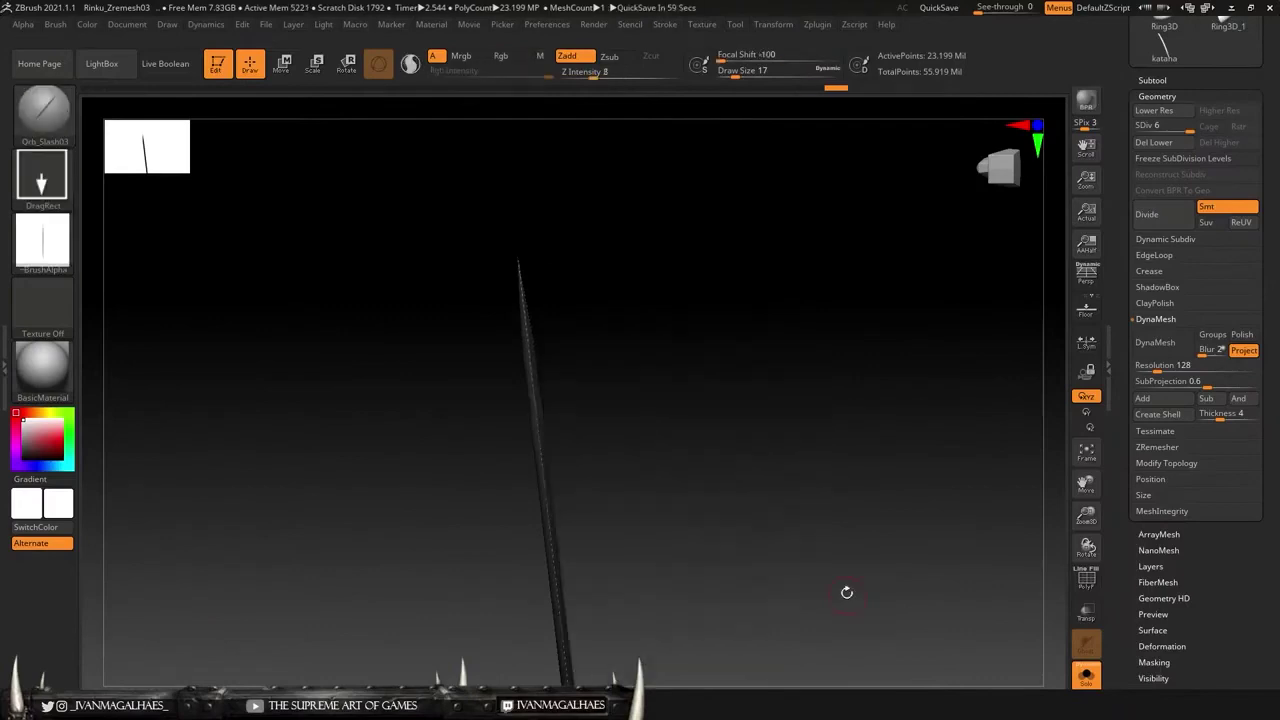
pyautogui.moveTo(846, 589)
pyautogui.mouseDown()
pyautogui.moveTo(681, 403)
pyautogui.moveTo(777, 391)
pyautogui.moveTo(697, 354)
pyautogui.mouseUp()
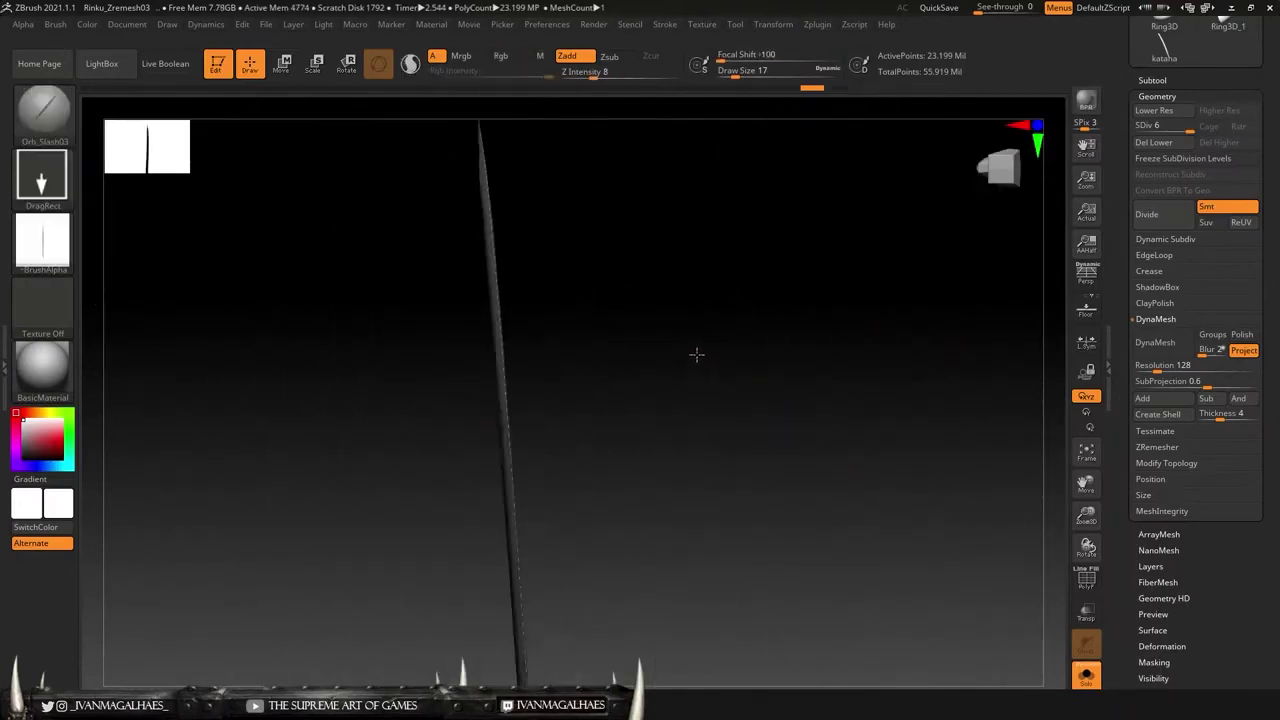
pyautogui.moveTo(448, 101)
pyautogui.mouseDown()
pyautogui.moveTo(500, 648)
pyautogui.moveTo(651, 329)
pyautogui.moveTo(749, 476)
pyautogui.mouseUp()
pyautogui.moveTo(651, 398)
pyautogui.mouseDown()
pyautogui.moveTo(797, 346)
pyautogui.moveTo(563, 506)
pyautogui.moveTo(660, 371)
pyautogui.mouseUp()
pyautogui.click(52, 130)
# Step: Load the Orb_Slash_clean brush and cut a slash into the blade
pyautogui.press(',')
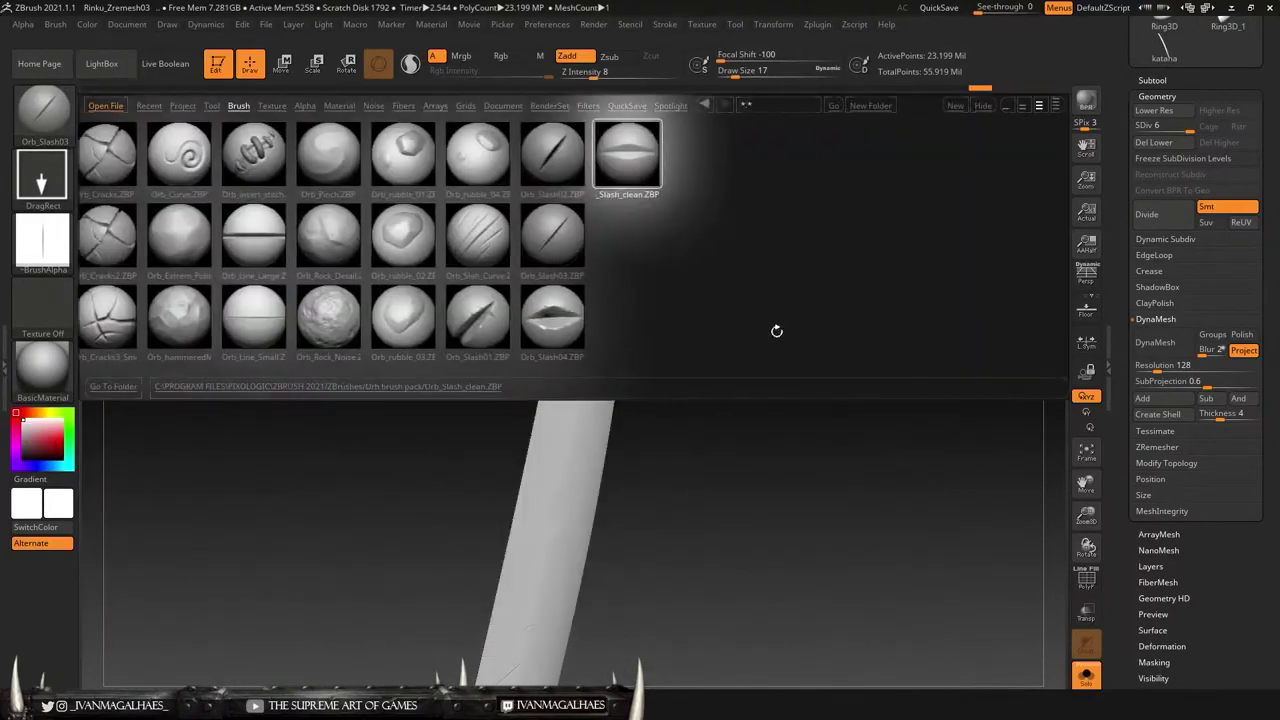
pyautogui.doubleClick(600, 149)
pyautogui.moveTo(558, 375); pyautogui.dragTo(620, 347)
pyautogui.moveTo(663, 426)
pyautogui.mouseDown()
pyautogui.moveTo(706, 420)
pyautogui.moveTo(634, 443)
pyautogui.mouseUp()
# Step: Load the Orb_Slash02 brush, turn the blade upright, and tilt it over to the left
pyautogui.press(',')
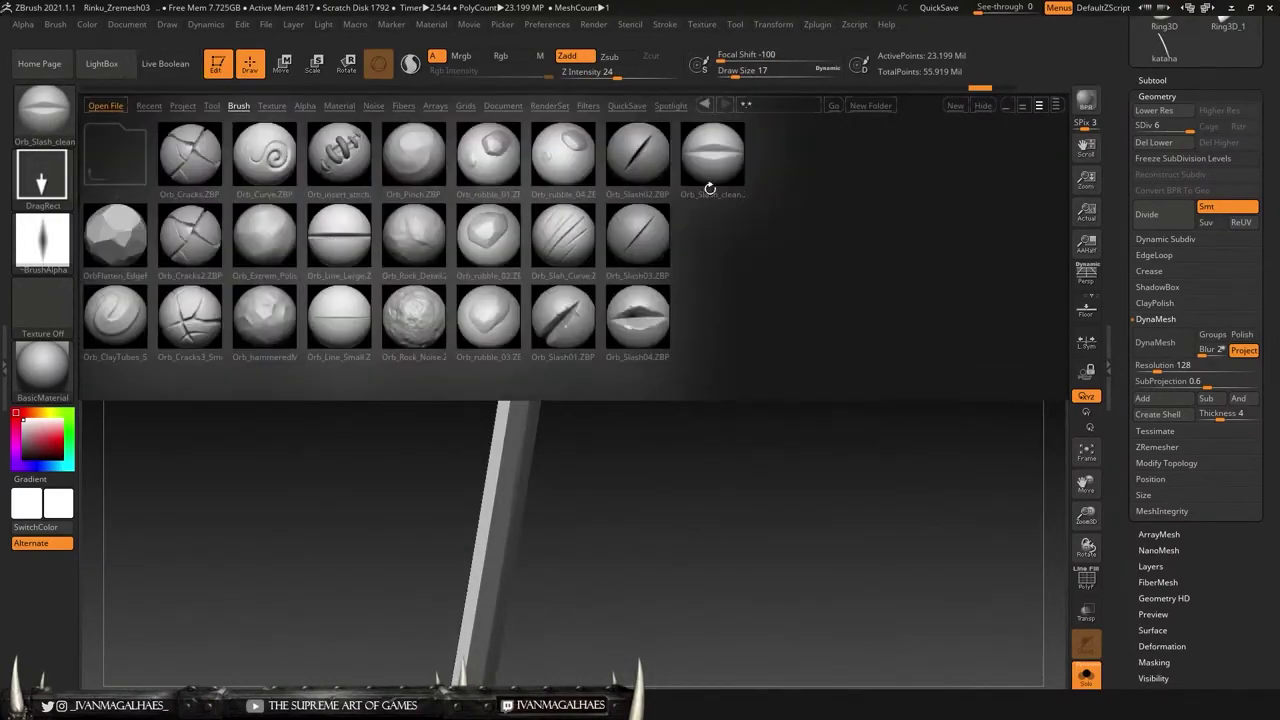
pyautogui.doubleClick(664, 190)
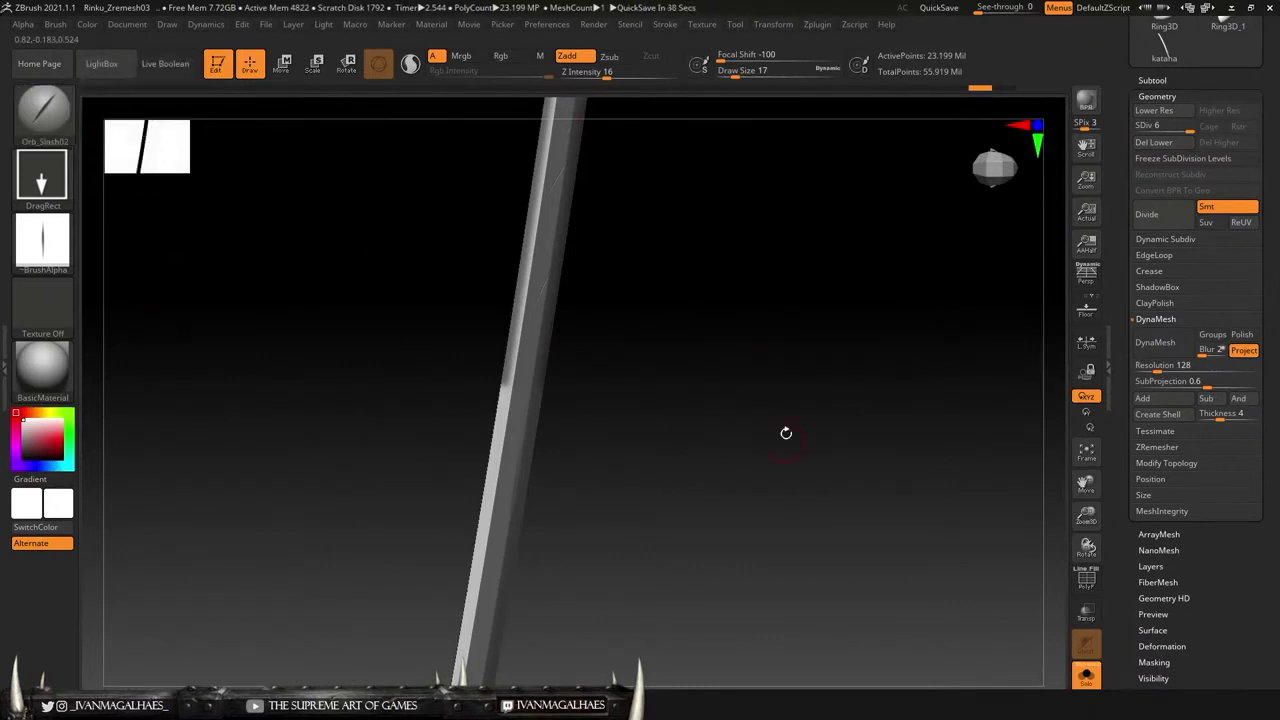
pyautogui.moveTo(786, 434)
pyautogui.mouseDown()
pyautogui.moveTo(686, 400)
pyautogui.moveTo(581, 418)
pyautogui.mouseUp()
pyautogui.press('ctrl')
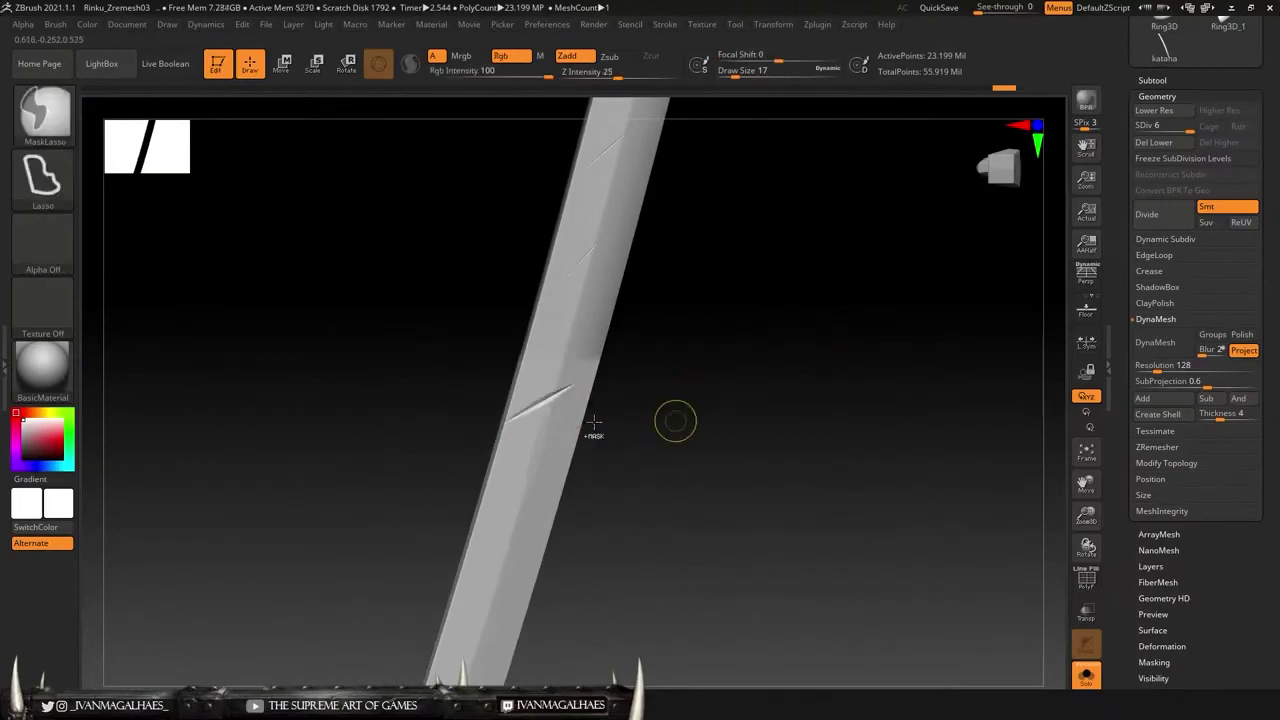
pyautogui.moveTo(665, 485)
pyautogui.mouseDown()
pyautogui.moveTo(743, 437)
pyautogui.moveTo(746, 402)
pyautogui.mouseUp()
pyautogui.press('ctrl')
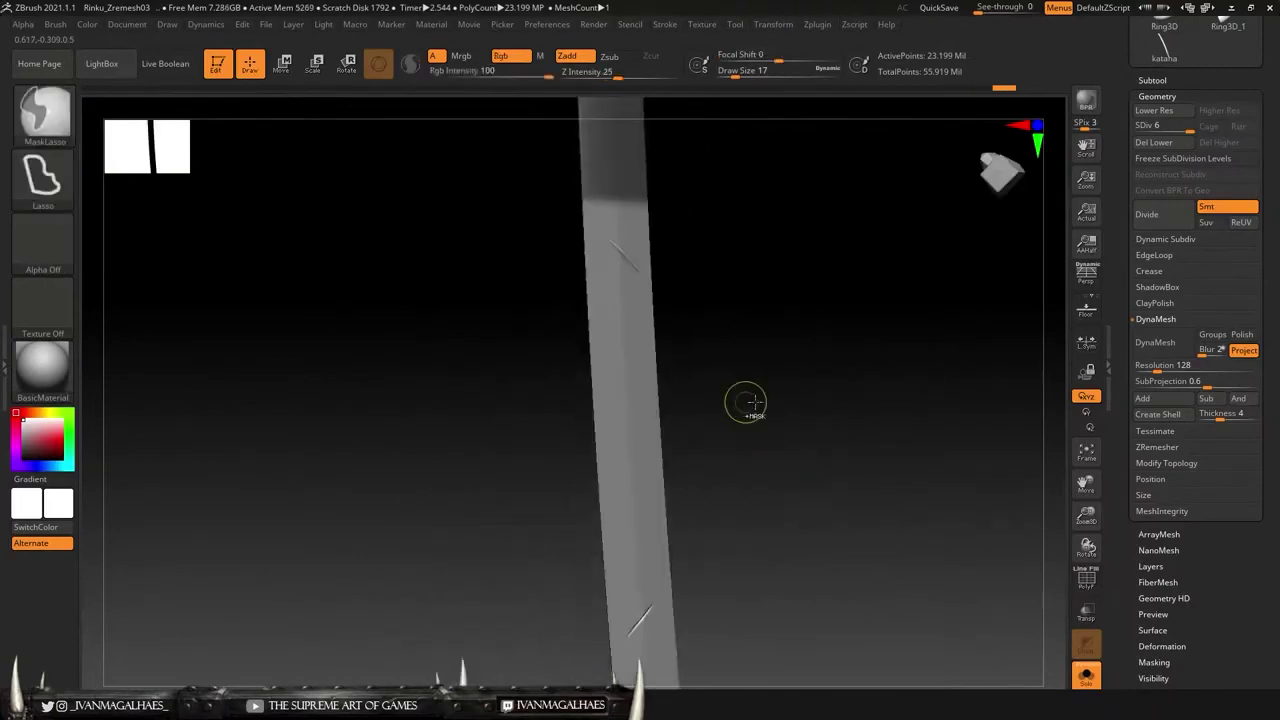
pyautogui.moveTo(753, 259)
pyautogui.mouseDown()
pyautogui.moveTo(774, 391)
pyautogui.moveTo(731, 337)
pyautogui.moveTo(524, 439)
pyautogui.mouseUp()
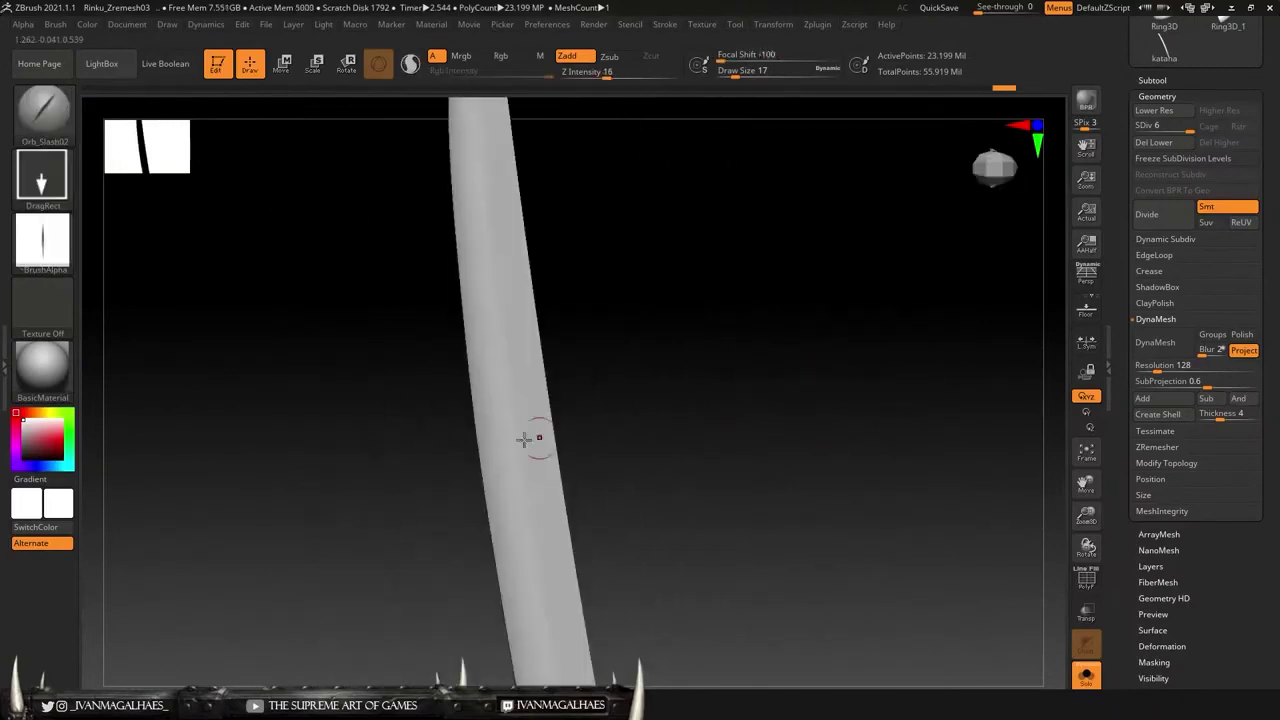
# Step: Tilt the blade to a steep diagonal and reopen the Orb brush library
pyautogui.moveTo(588, 229)
pyautogui.mouseDown()
pyautogui.moveTo(631, 331)
pyautogui.moveTo(766, 346)
pyautogui.moveTo(697, 306)
pyautogui.moveTo(537, 378)
pyautogui.moveTo(597, 414)
pyautogui.moveTo(634, 417)
pyautogui.moveTo(588, 423)
pyautogui.mouseUp()
pyautogui.moveTo(528, 377)
pyautogui.mouseDown()
pyautogui.moveTo(506, 334)
pyautogui.moveTo(589, 414)
pyautogui.moveTo(440, 497)
pyautogui.mouseUp()
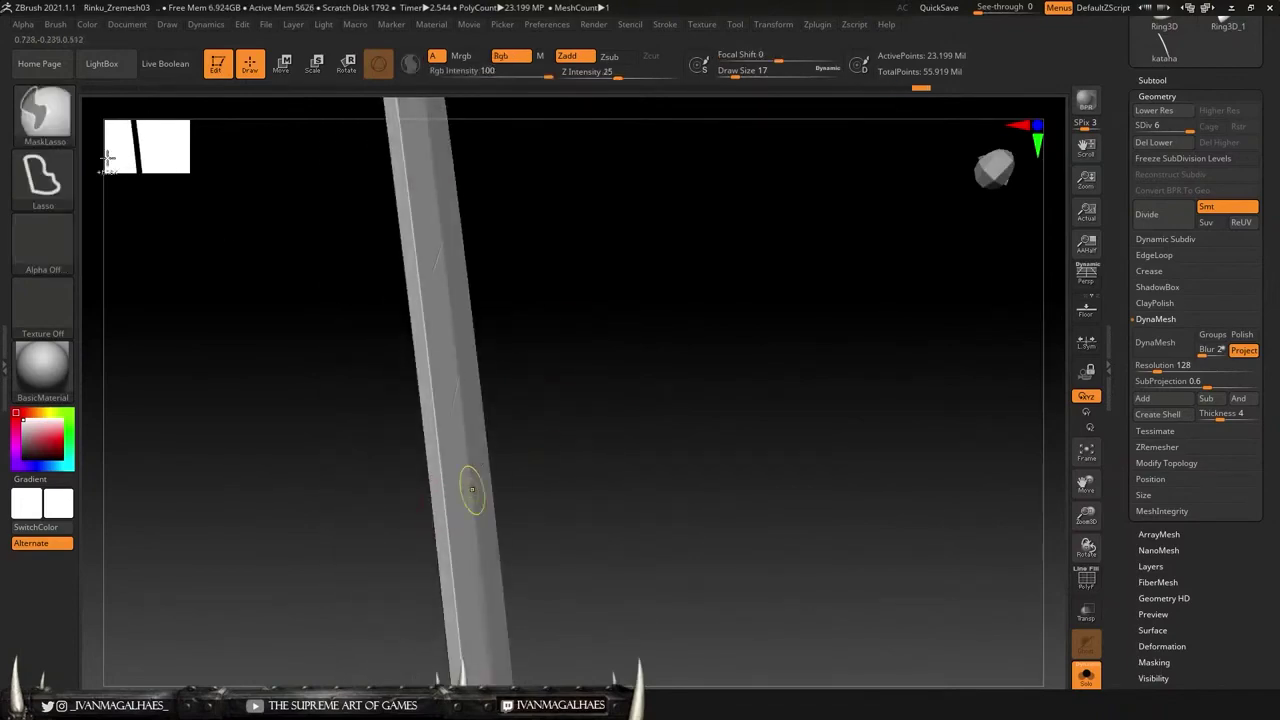
pyautogui.press('b')
pyautogui.press(',')
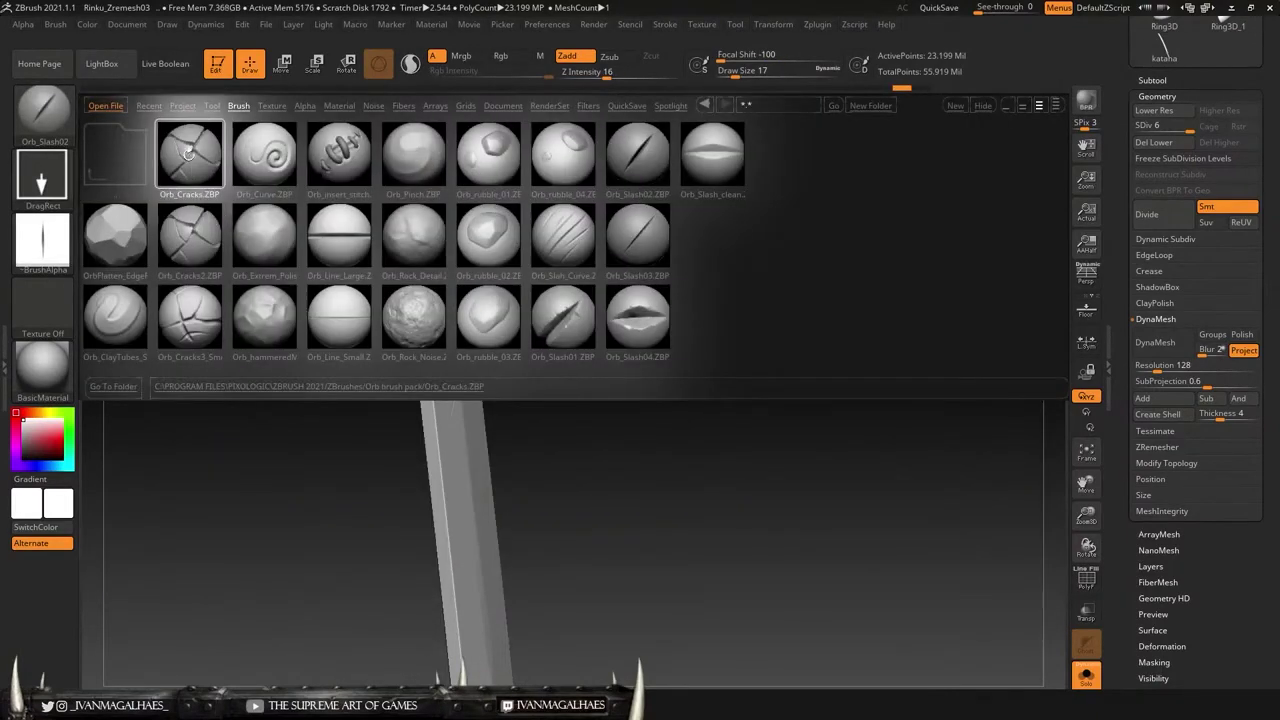
# Step: Load Orb_Cracks, solo the katana subtool, and zoom in close on the blade edge
pyautogui.doubleClick(188, 152)
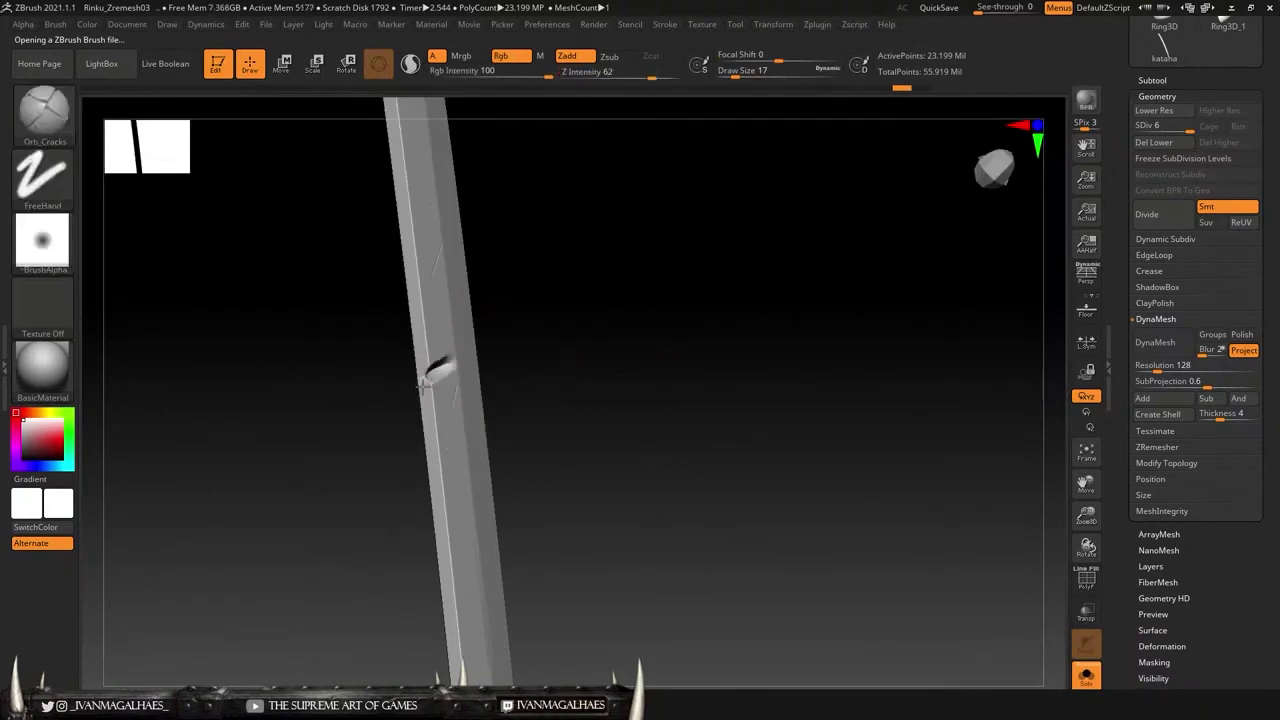
pyautogui.moveTo(591, 152)
pyautogui.mouseDown()
pyautogui.moveTo(531, 449)
pyautogui.moveTo(597, 486)
pyautogui.moveTo(784, 492)
pyautogui.moveTo(798, 465)
pyautogui.moveTo(876, 499)
pyautogui.moveTo(766, 463)
pyautogui.moveTo(857, 366)
pyautogui.moveTo(897, 426)
pyautogui.moveTo(253, 420)
pyautogui.moveTo(920, 249)
pyautogui.moveTo(465, 446)
pyautogui.mouseUp()
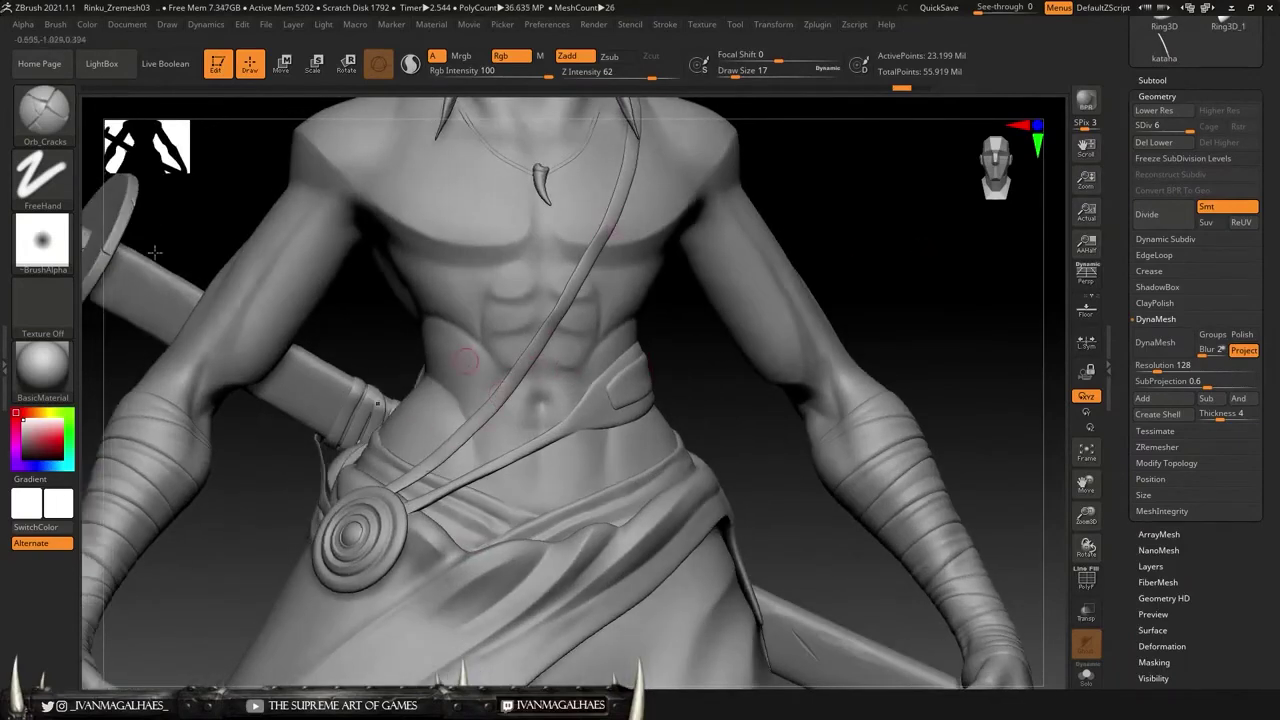
pyautogui.click(1086, 675)
pyautogui.press('f')
pyautogui.keyDown('alt'); pyautogui.moveTo(623, 480); pyautogui.dragTo(545, 442); pyautogui.keyUp('alt')
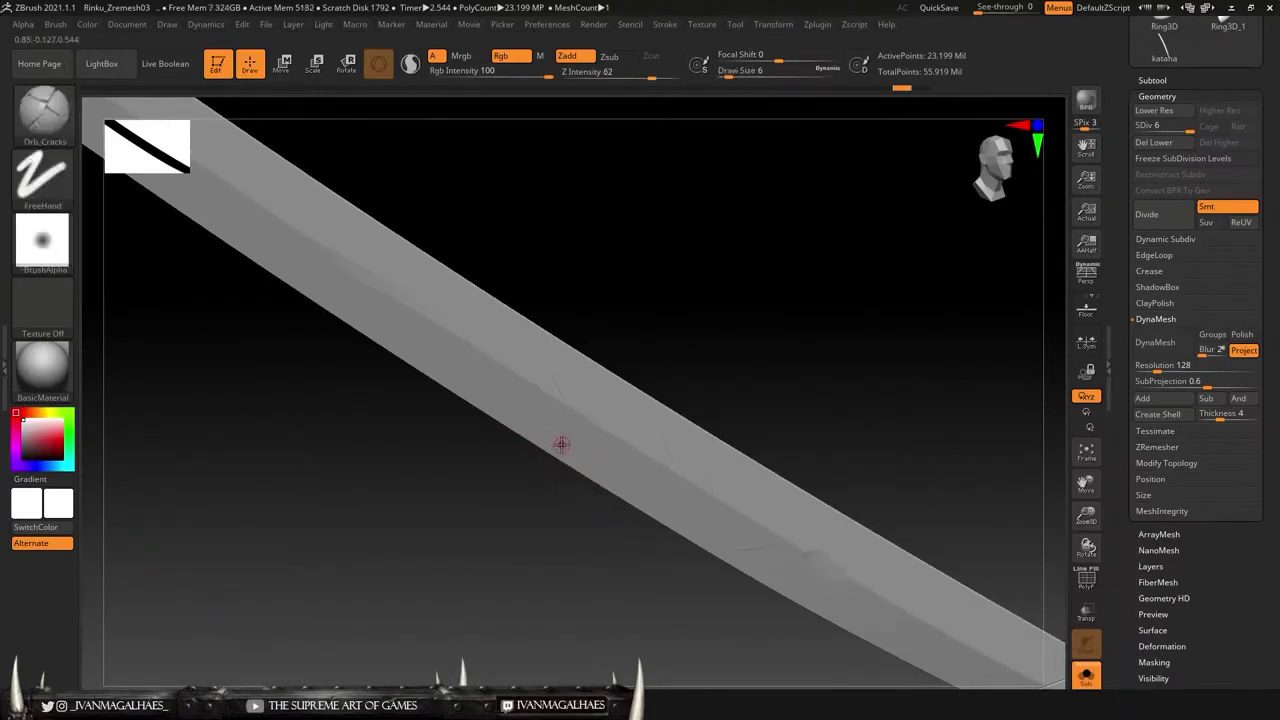
pyautogui.moveTo(801, 339); pyautogui.dragTo(514, 362)
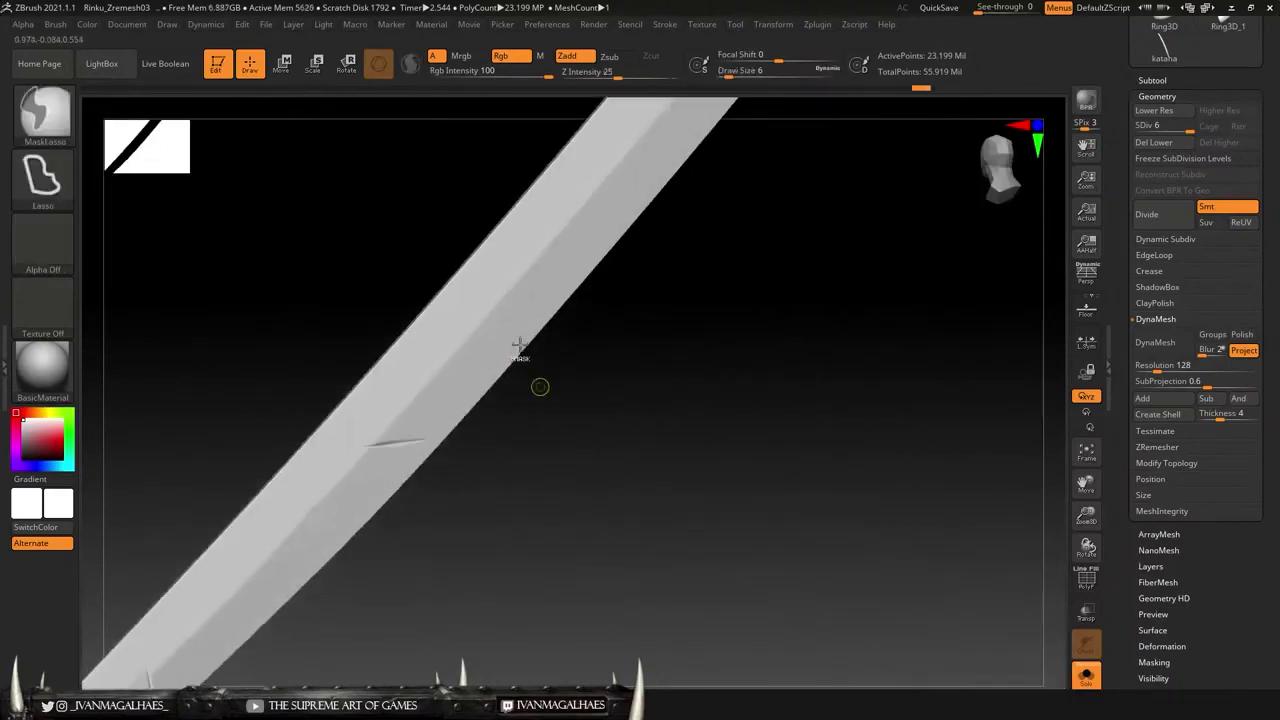
pyautogui.moveTo(566, 418); pyautogui.dragTo(559, 294)
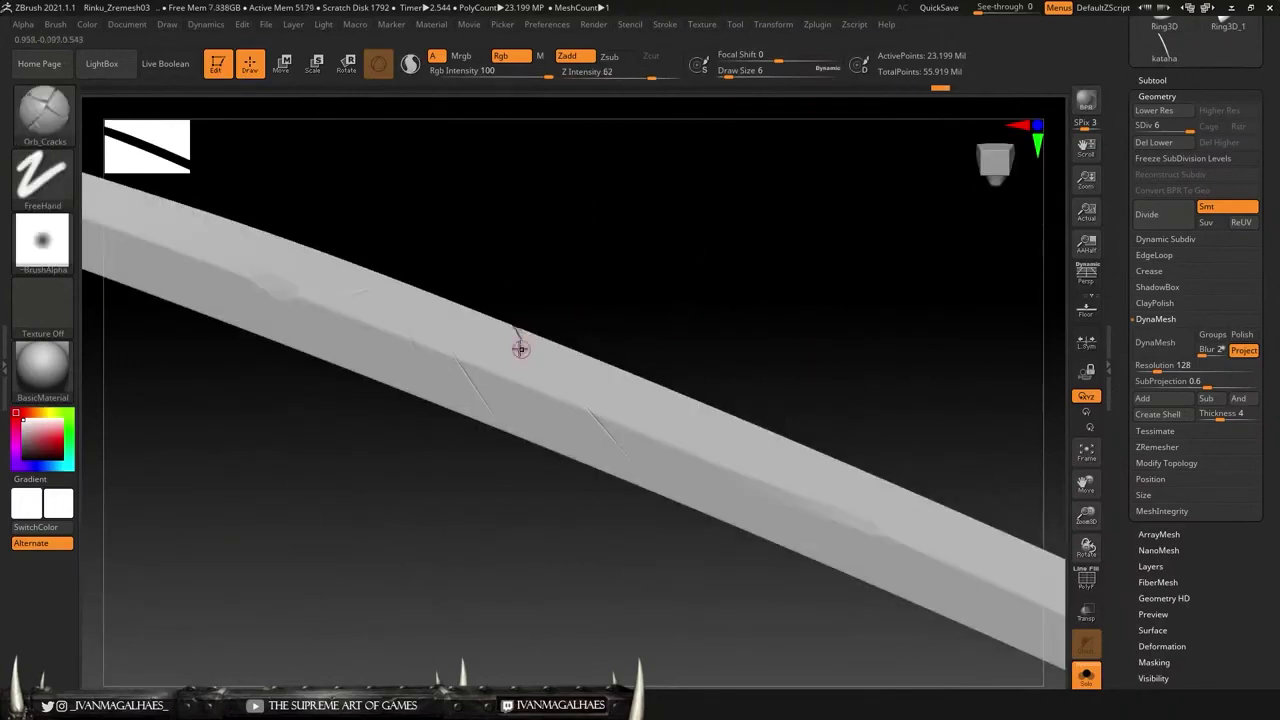
pyautogui.moveTo(521, 349)
pyautogui.mouseDown()
pyautogui.moveTo(709, 251)
pyautogui.moveTo(786, 349)
pyautogui.moveTo(763, 380)
pyautogui.moveTo(898, 602)
pyautogui.moveTo(630, 502)
pyautogui.mouseUp()
# Step: Load the Orb_Slash03 brush and turn the blade upright
pyautogui.press(',')
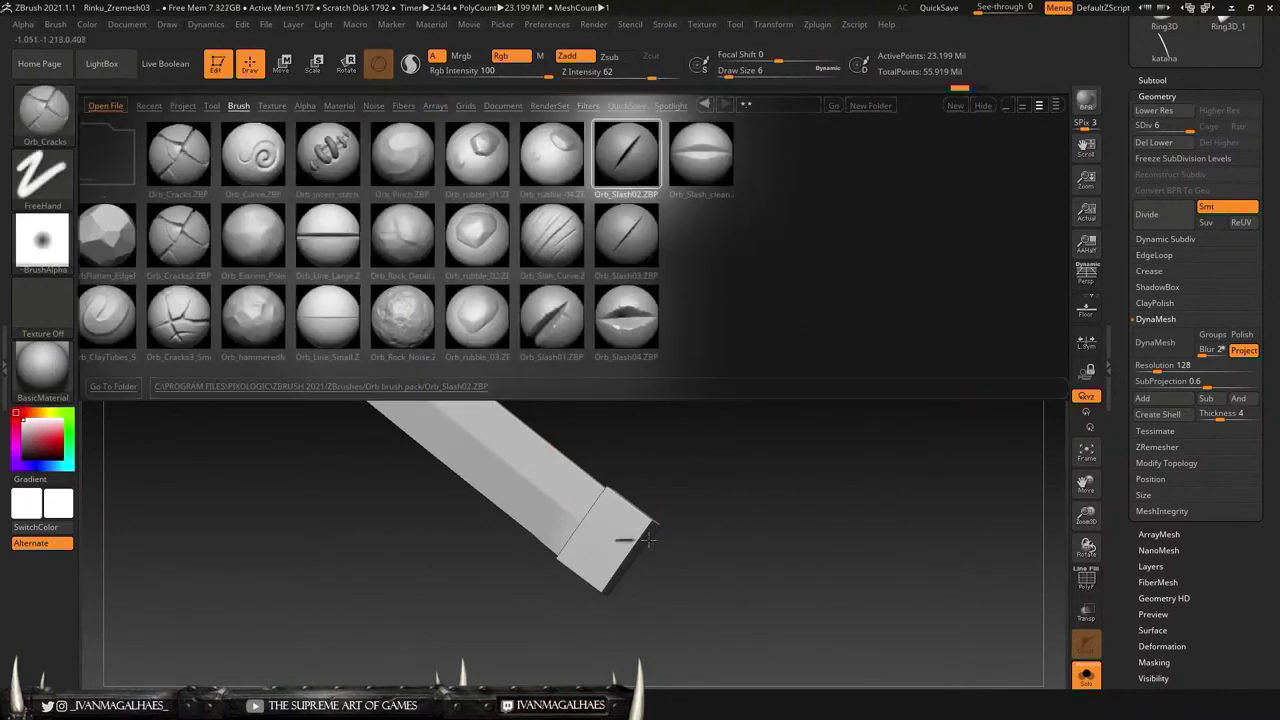
pyautogui.doubleClick(633, 237)
pyautogui.moveTo(655, 474)
pyautogui.mouseDown()
pyautogui.moveTo(854, 591)
pyautogui.moveTo(828, 570)
pyautogui.moveTo(846, 509)
pyautogui.mouseUp()
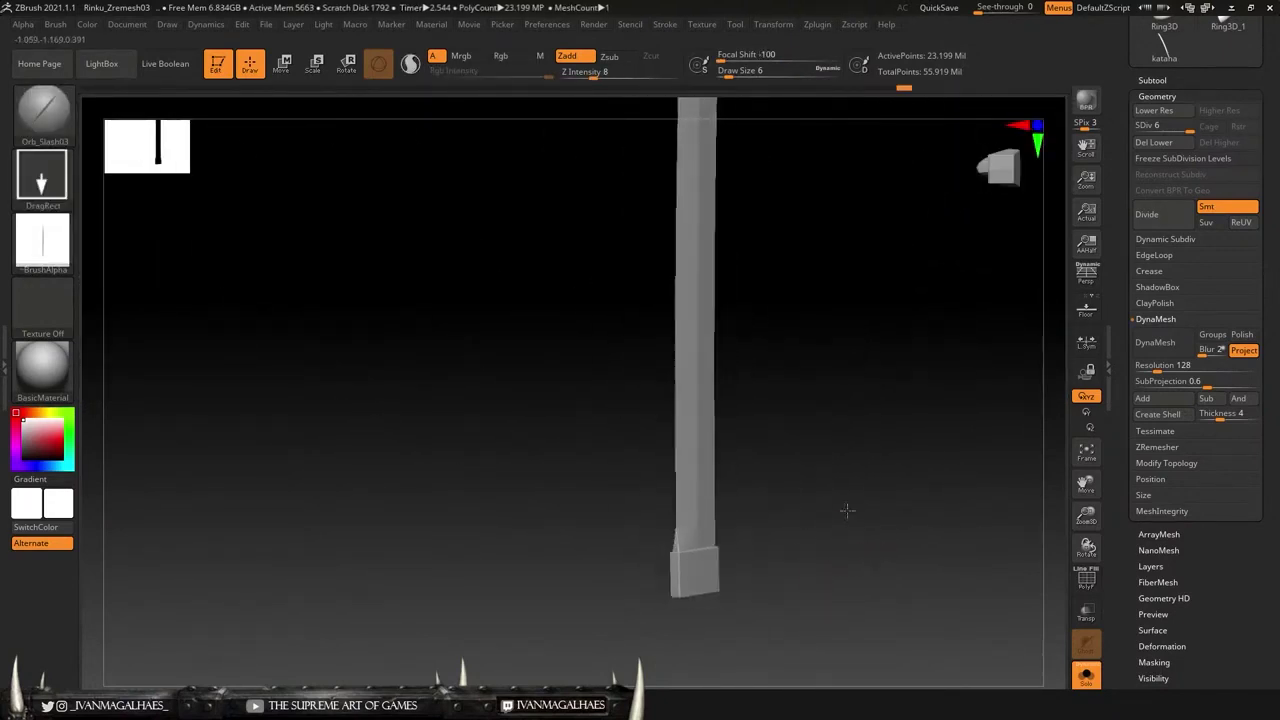
# Step: Turn Solo off and rotate to a front view of the full character
pyautogui.hotkey('shift', 'ctrl', 's')
pyautogui.moveTo(860, 446); pyautogui.dragTo(700, 387)
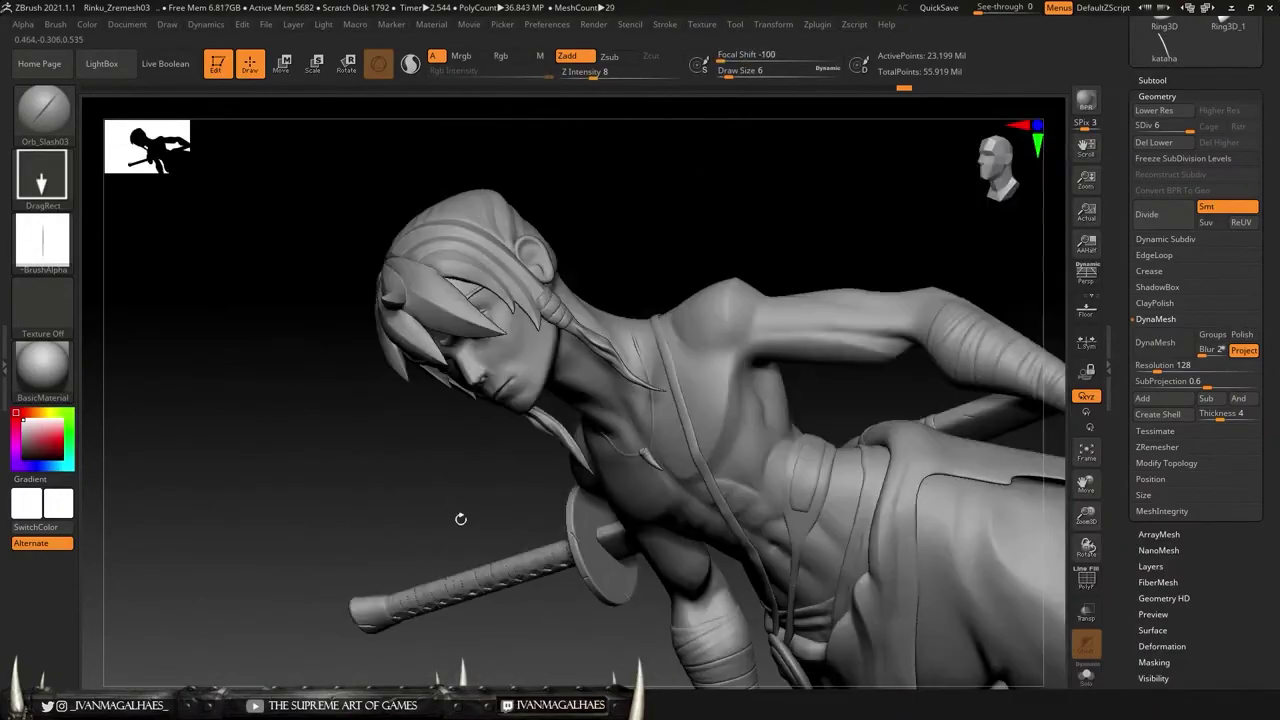
pyautogui.moveTo(457, 517)
pyautogui.mouseDown()
pyautogui.moveTo(714, 203)
pyautogui.moveTo(811, 183)
pyautogui.moveTo(612, 204)
pyautogui.mouseUp()
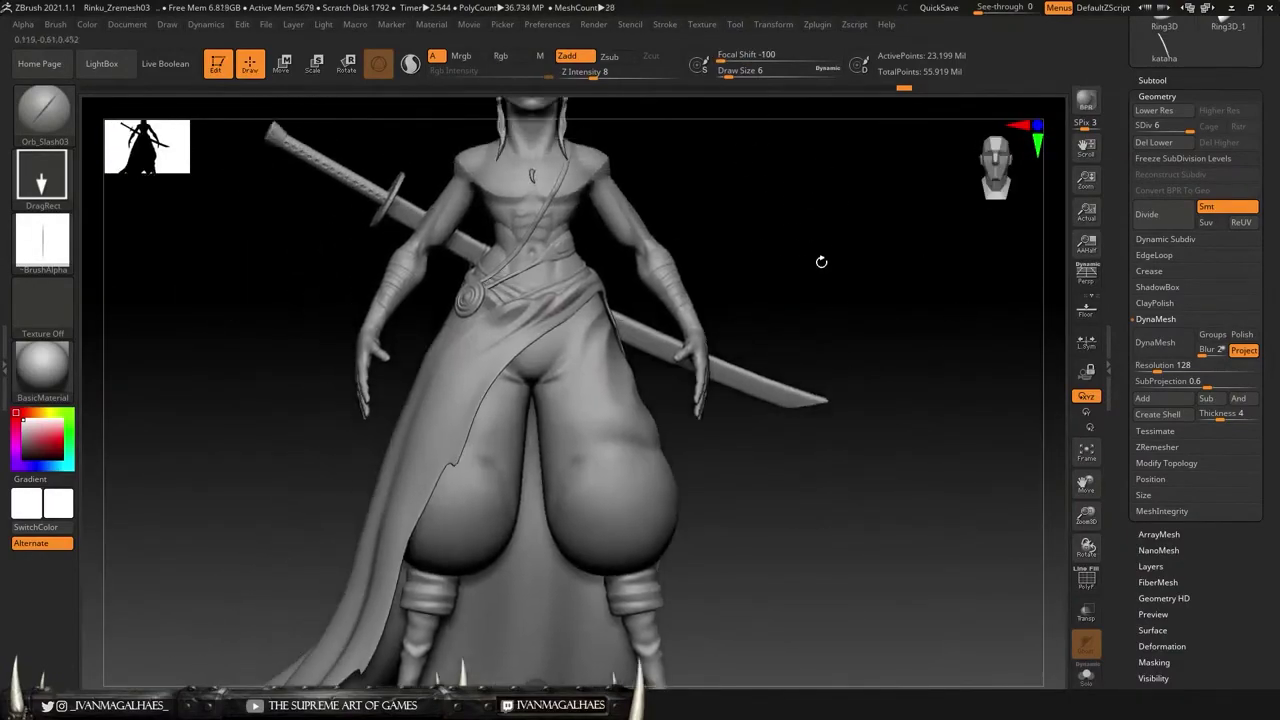